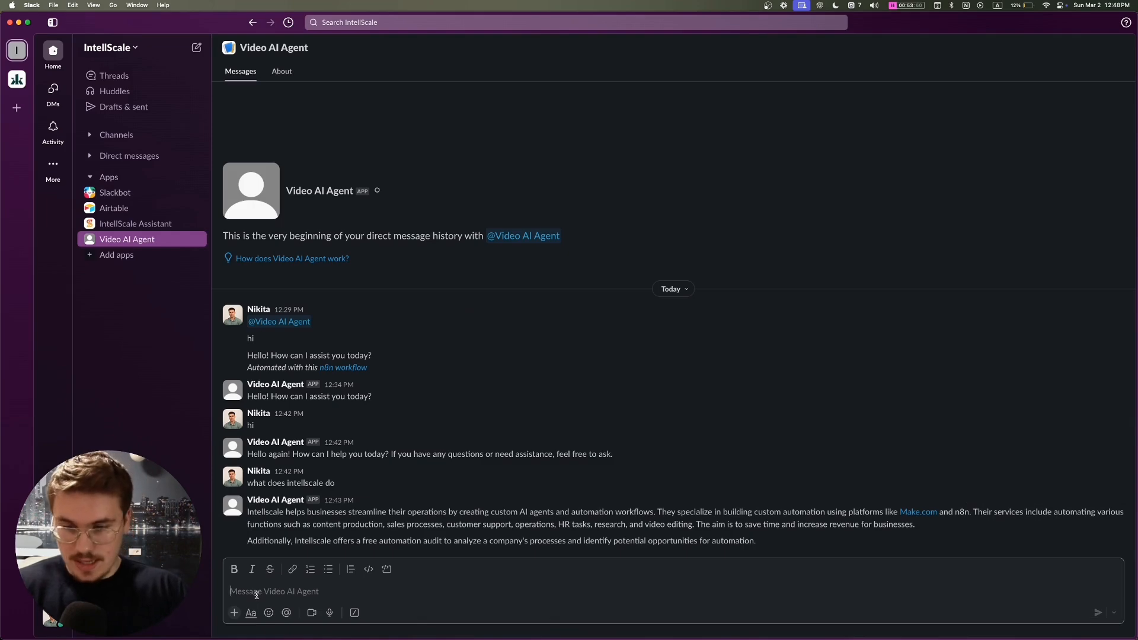
Step: Send the message "what is intellscale" to the Video AI Agent in its direct message conversation
type("what is int")
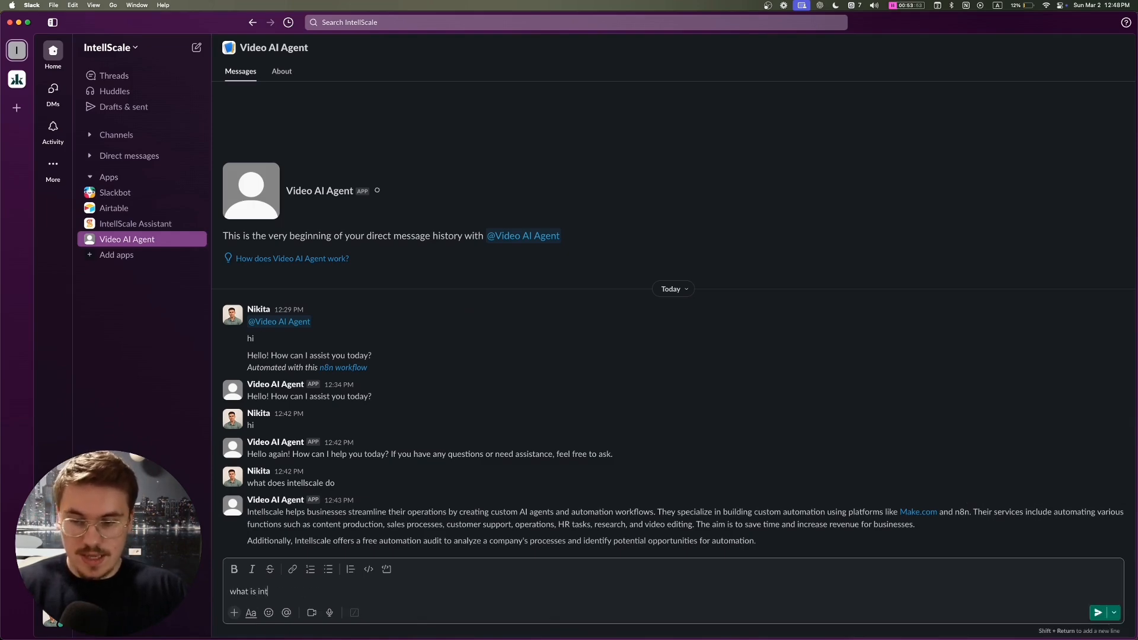
type("ellscale")
key("Return")
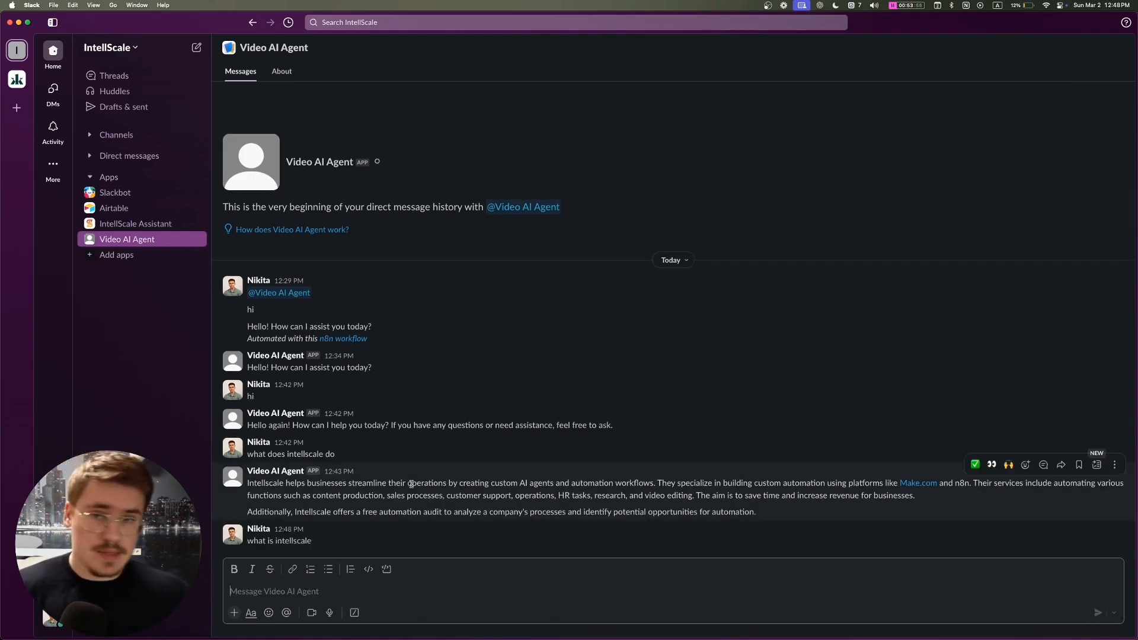
Step: Switch to Chrome and open the IntellScale Description document from the Internal Documents folder in Google Drive
key("ctrl+Up")
left_click(793, 450)
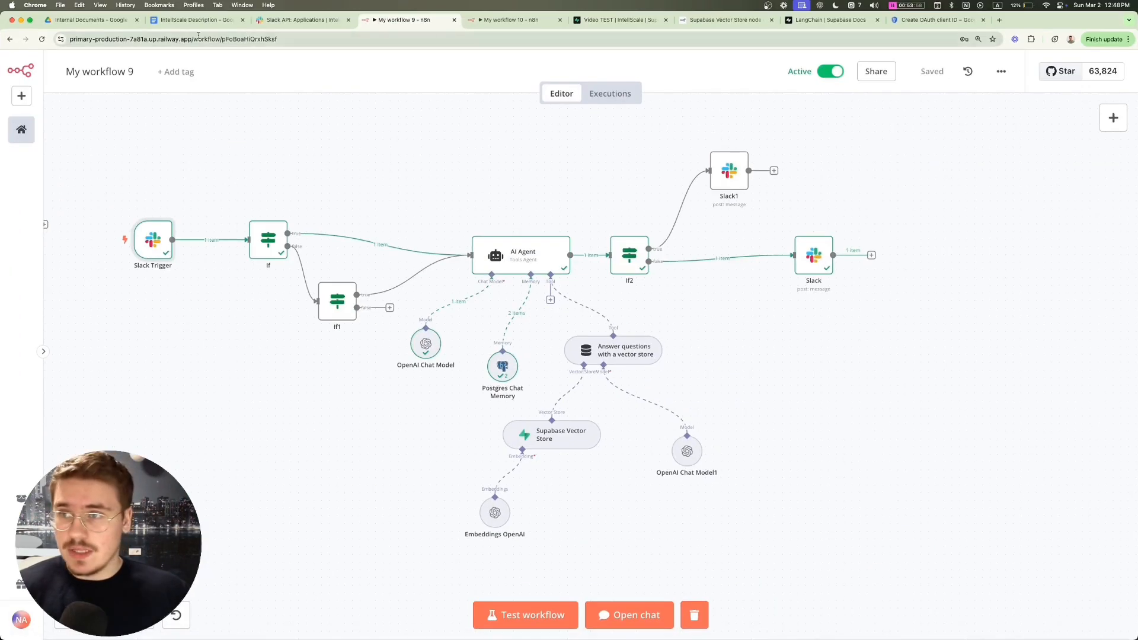
left_click(94, 20)
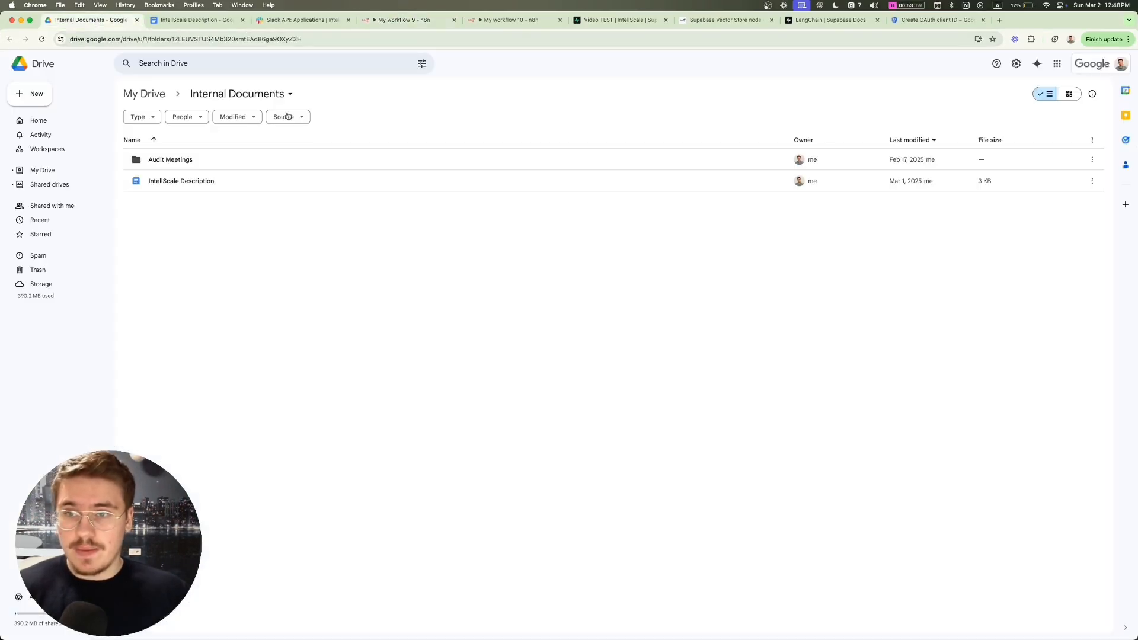
double_click(233, 181)
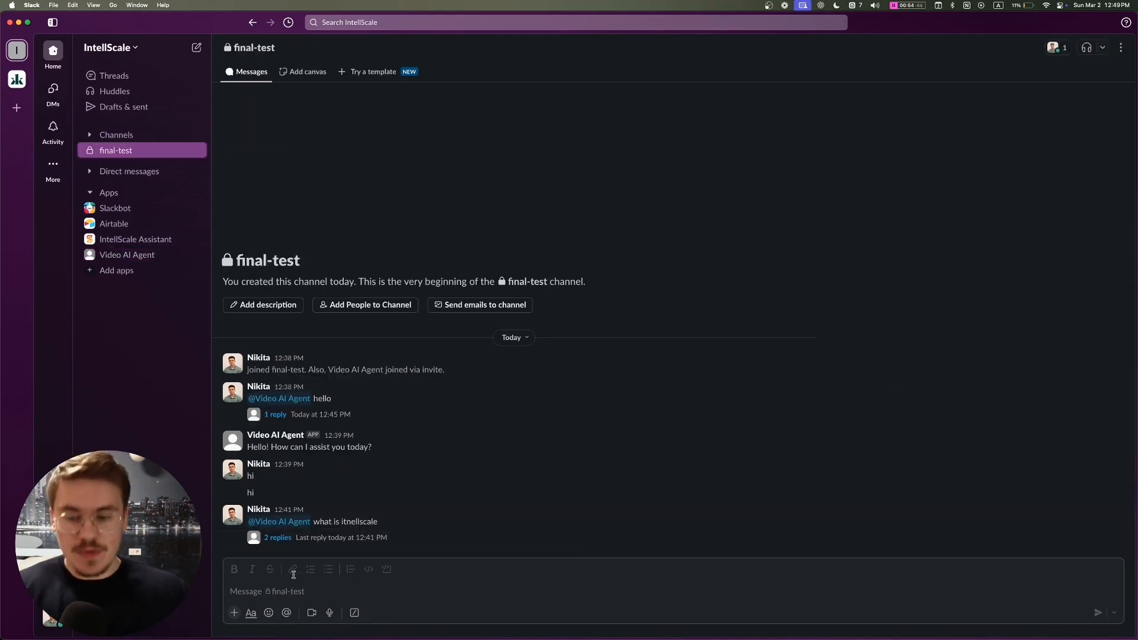
left_click(268, 590)
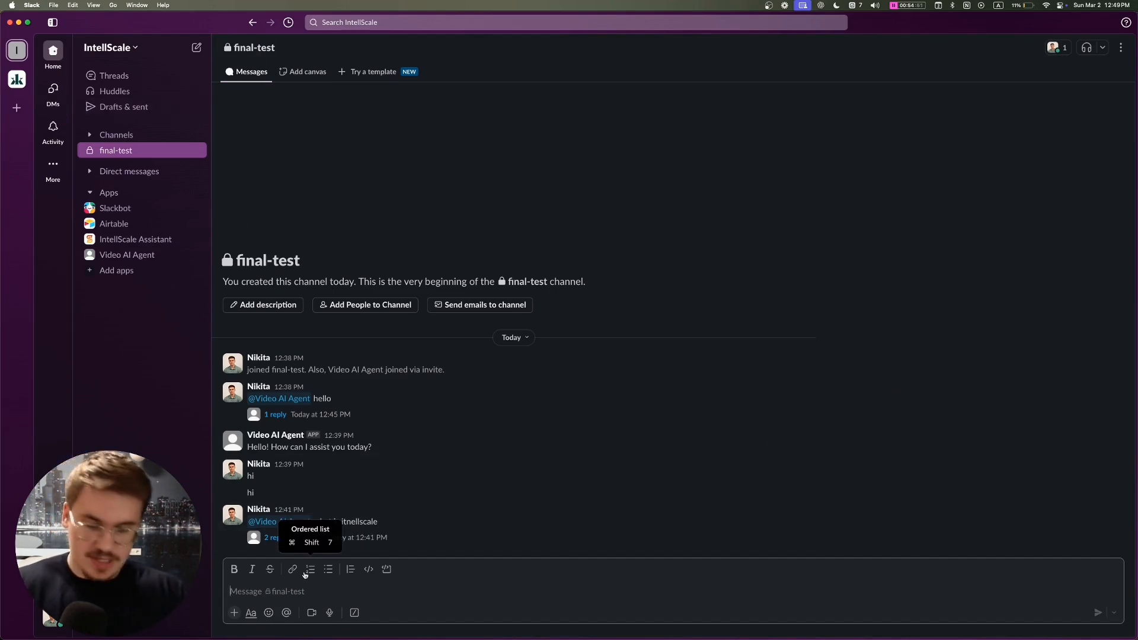
type("@")
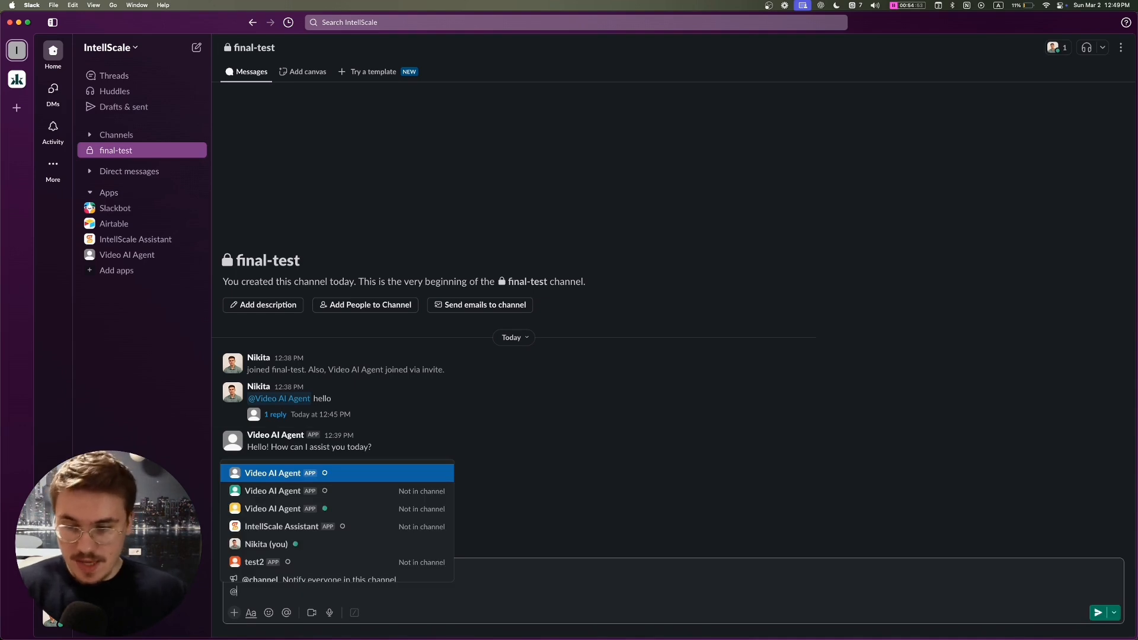
key("Return")
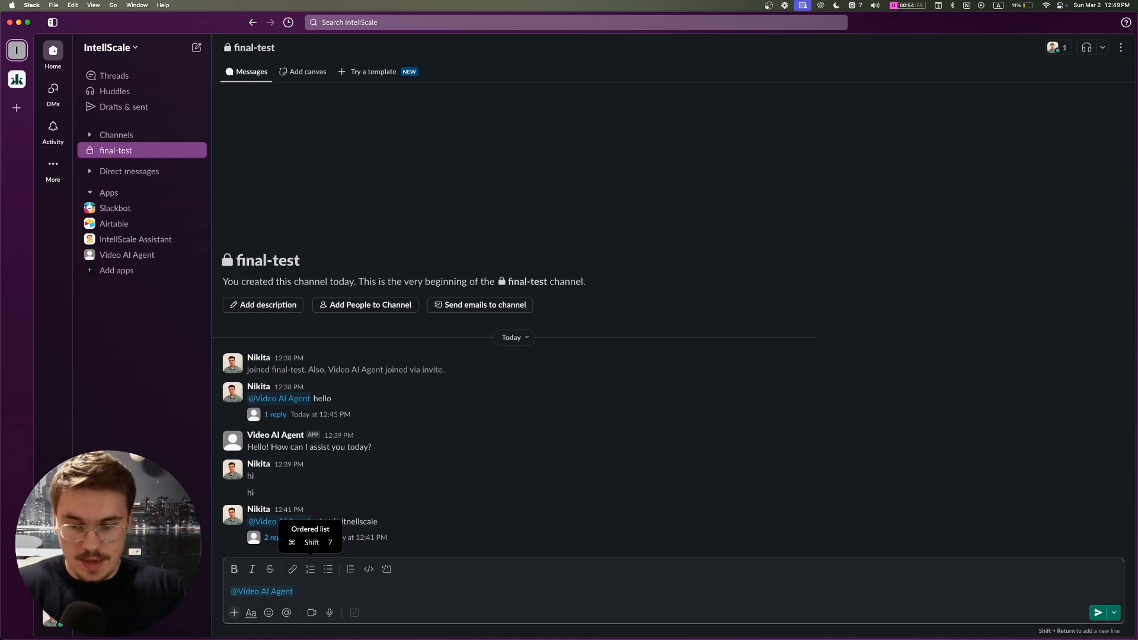
type("what does intells")
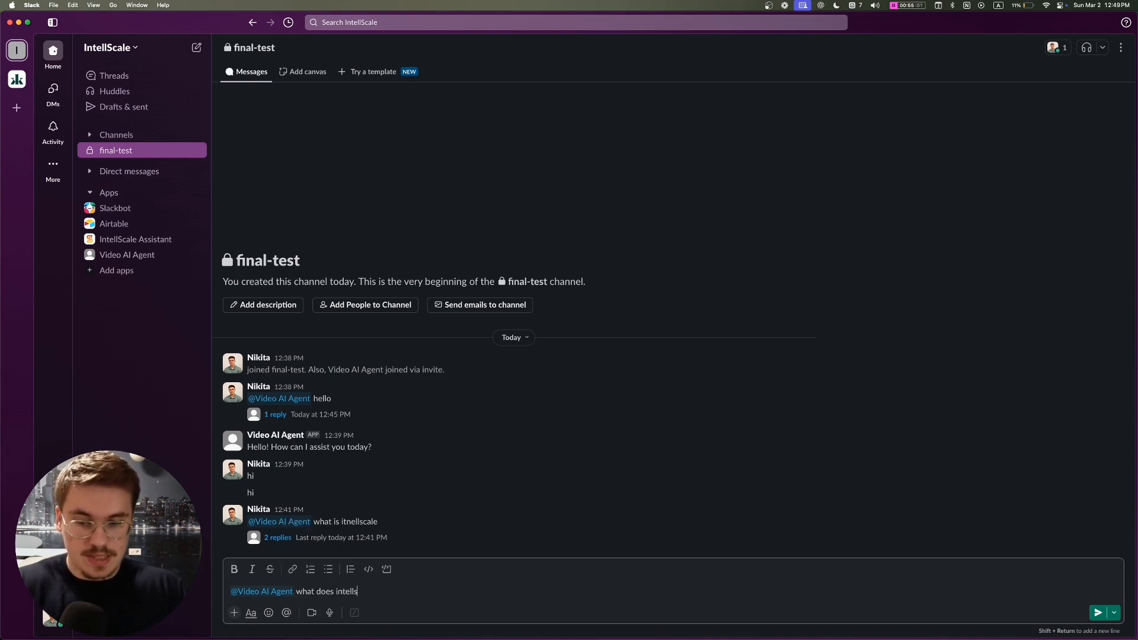
type("cale do")
key("Return")
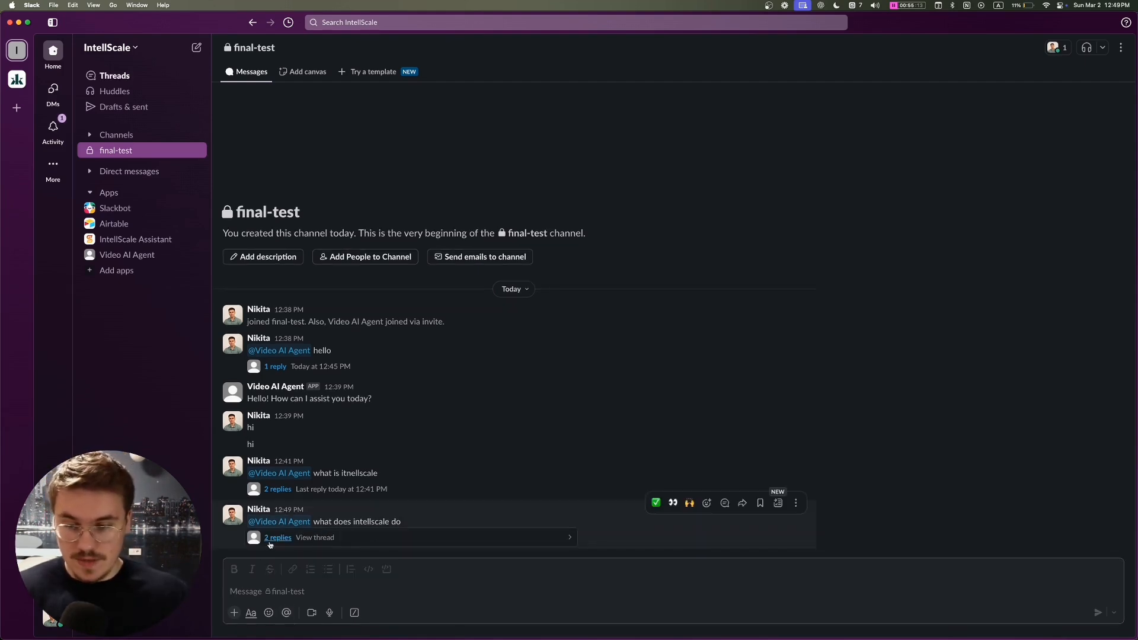
left_click(278, 537)
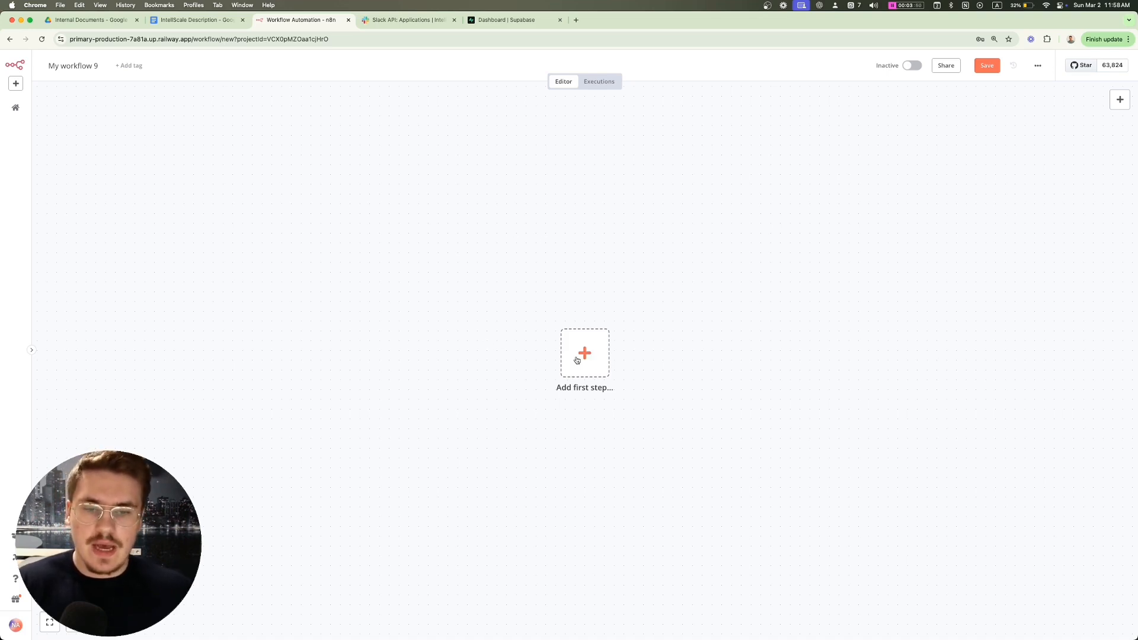
Step: Add an AI Agent node as the first step of the empty n8n workflow and return to the canvas
left_click_drag(577, 361, 487, 314)
scroll(485, 315, "up", 5)
scroll(486, 315, "down", 2)
scroll(485, 315, "down", 1)
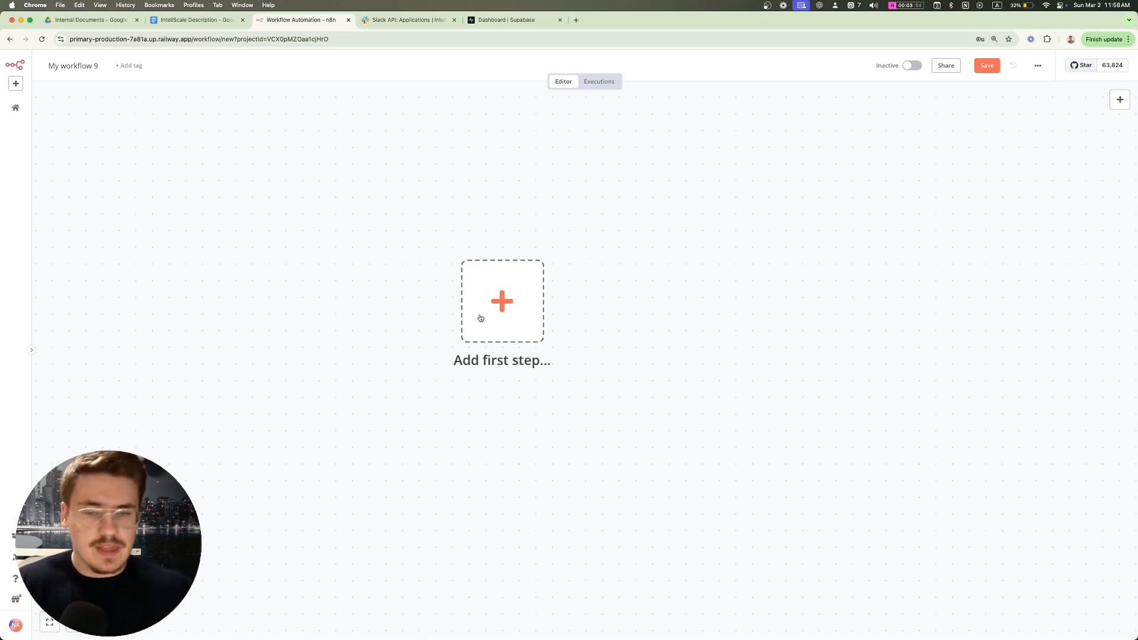
left_click_drag(478, 318, 495, 318)
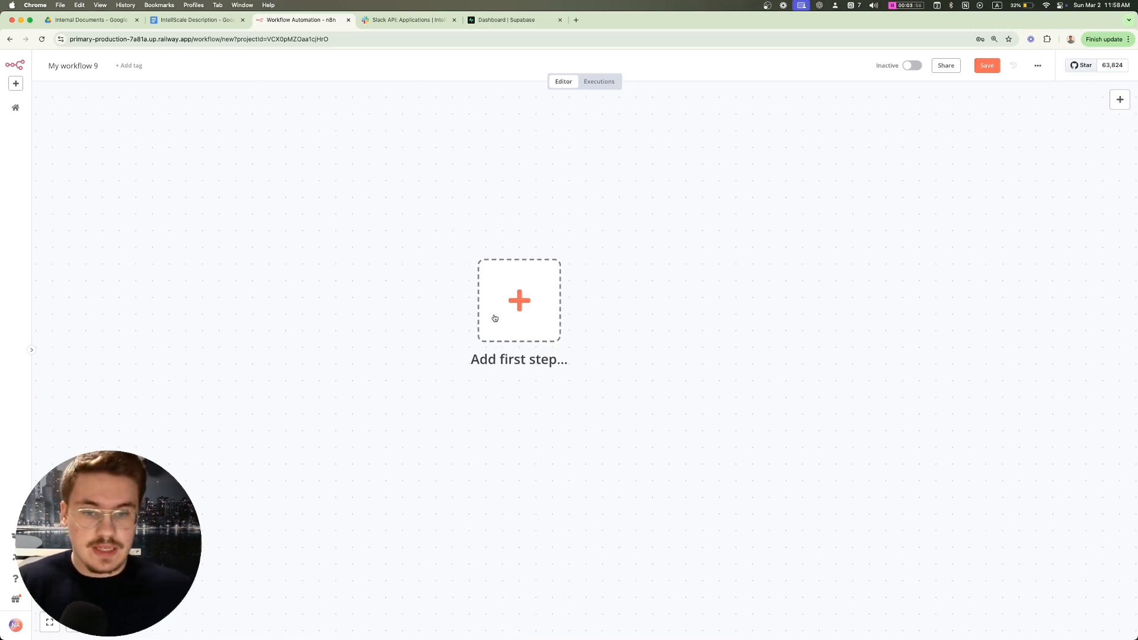
left_click(495, 319)
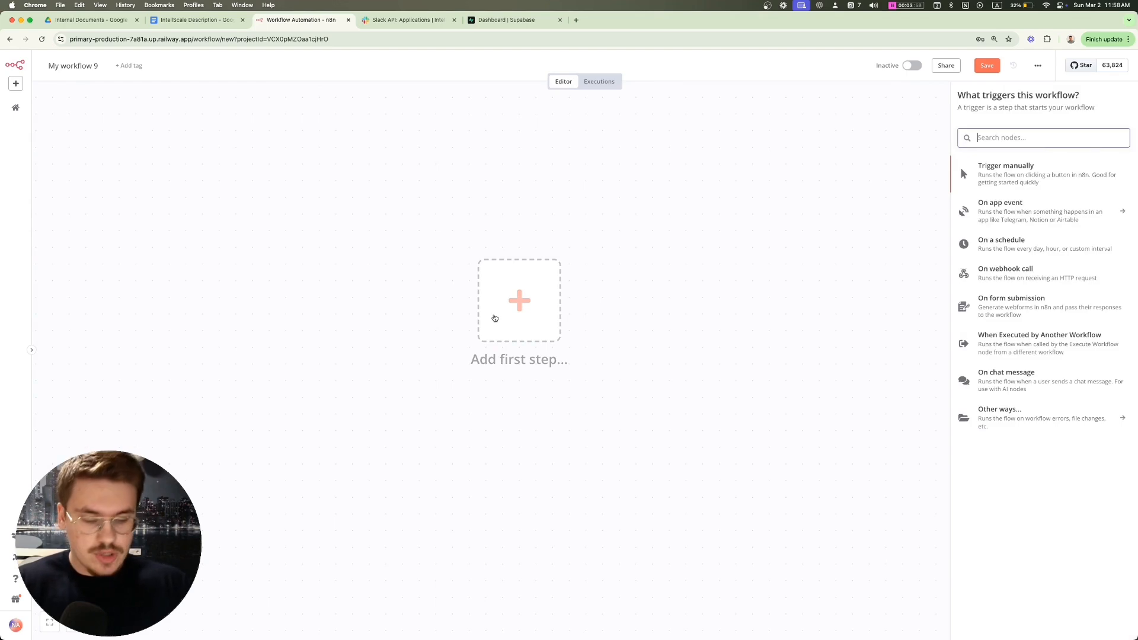
type("ai")
key("Down")
key("Return")
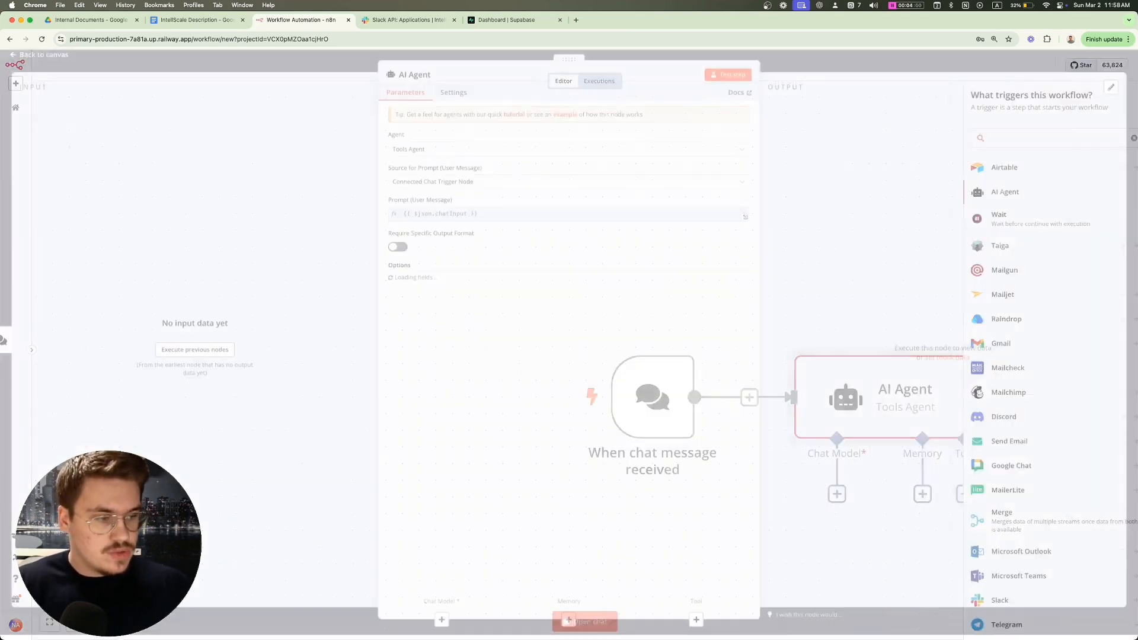
key("Escape")
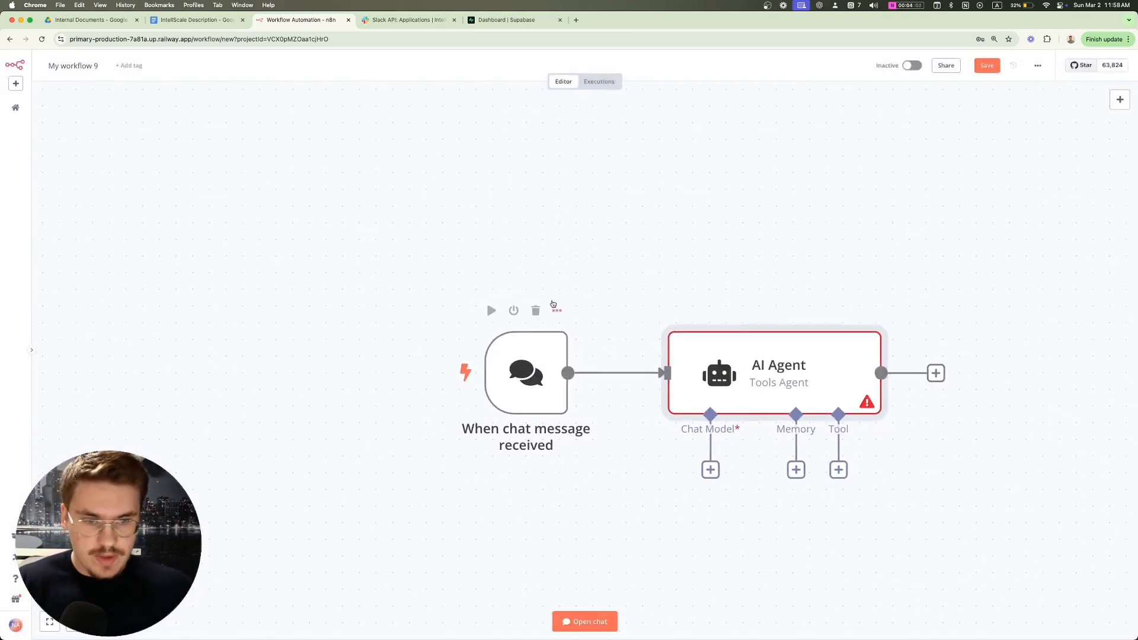
Step: Look at the workflow's built-in test chat and close it again
scroll(553, 304, "down", 1)
scroll(554, 305, "right", 1)
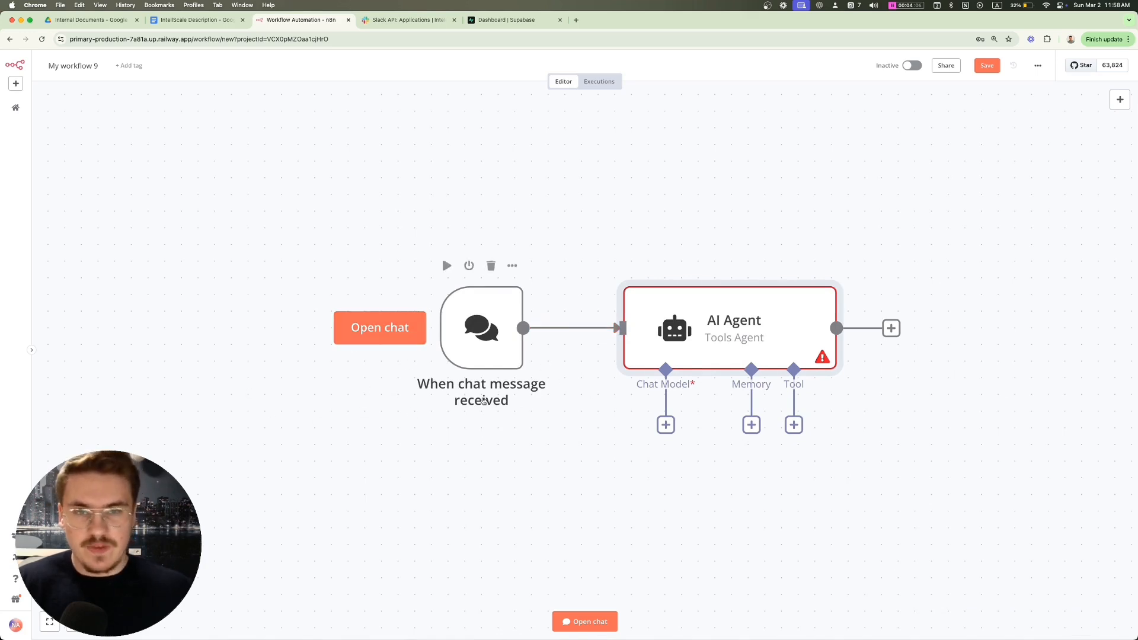
left_click(571, 627)
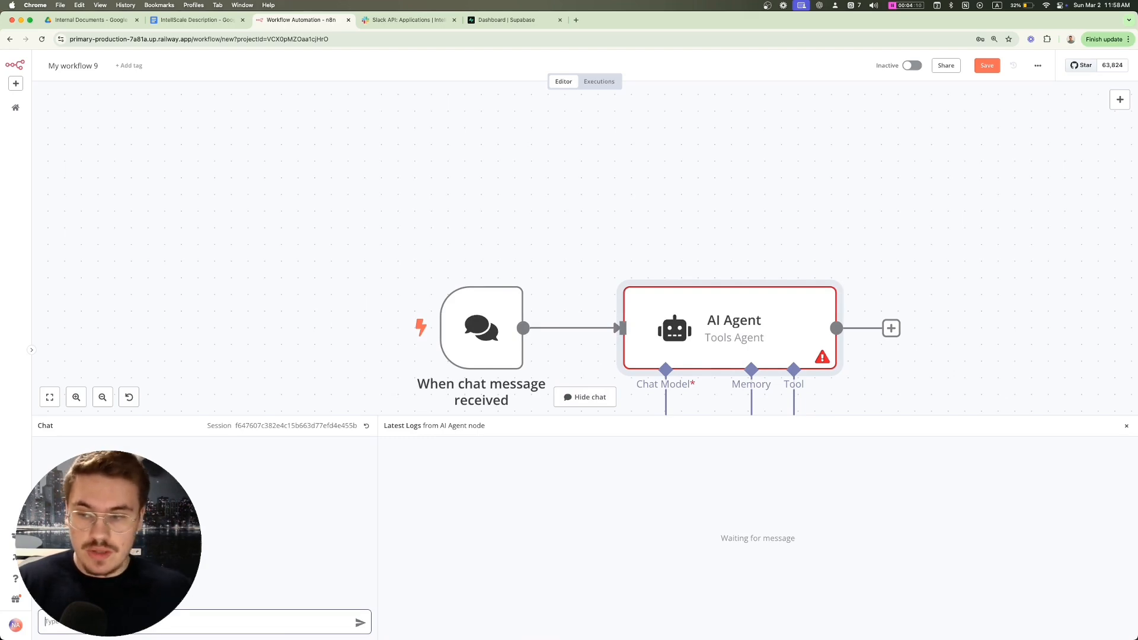
left_click(1127, 426)
Step: Attach an OpenAI Chat Model to the AI Agent's chat model input, keeping its default settings
scroll(741, 383, "down", 2)
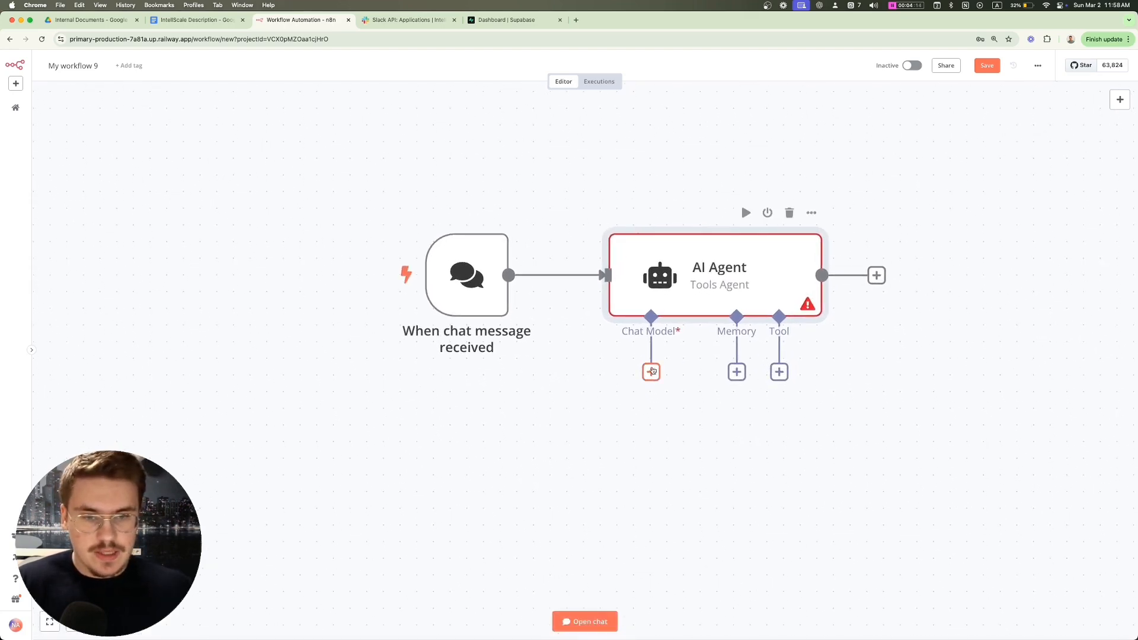
left_click(652, 372)
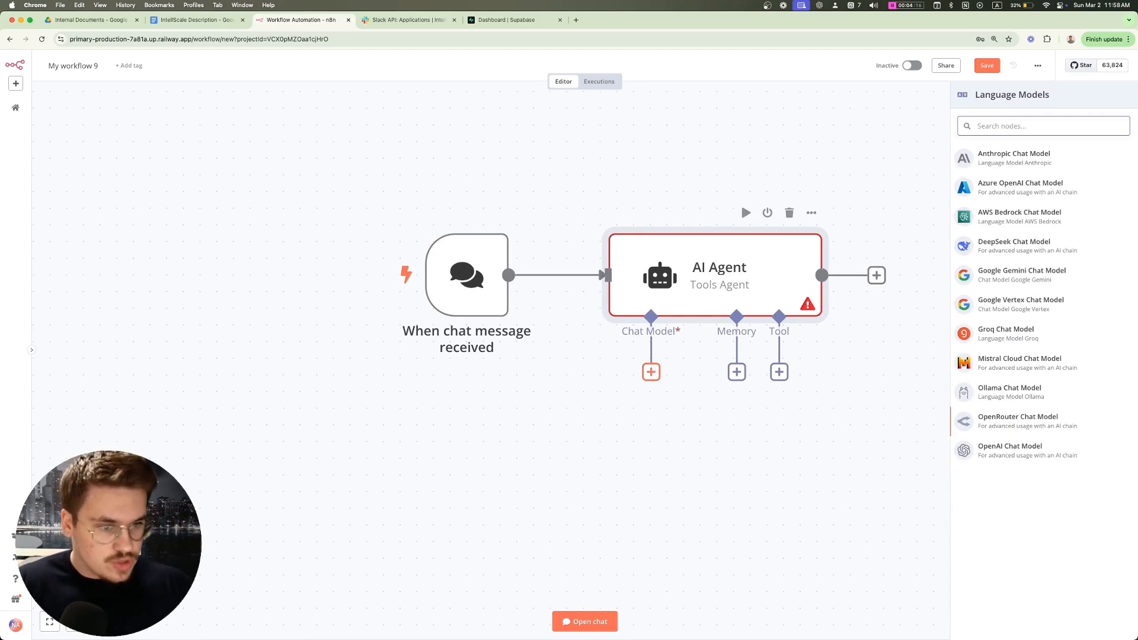
key("Down")
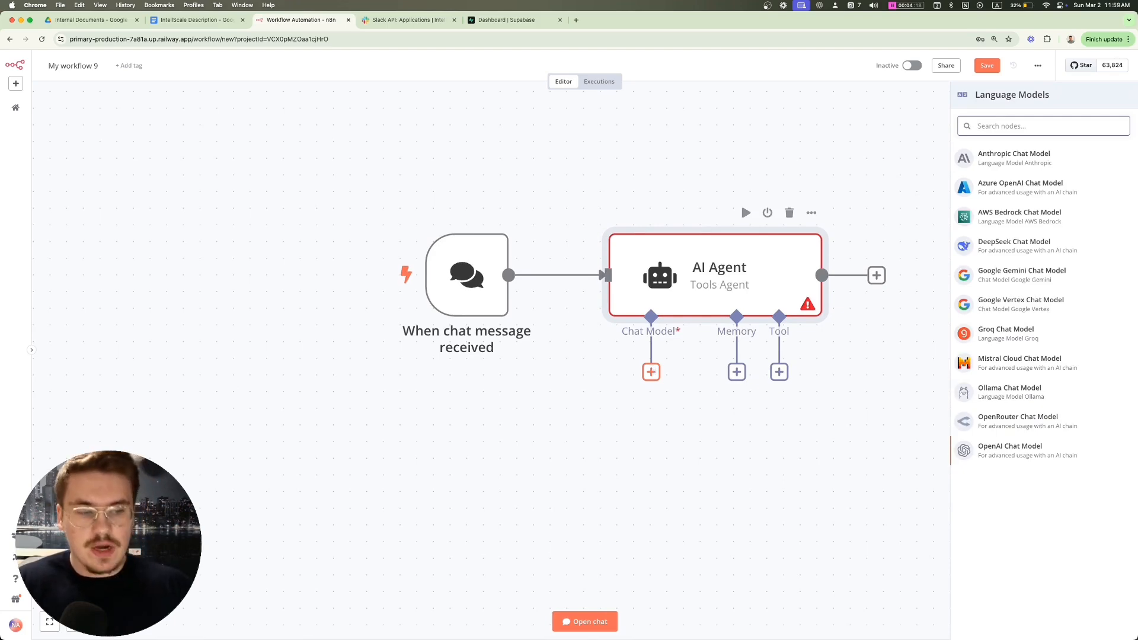
key("Return")
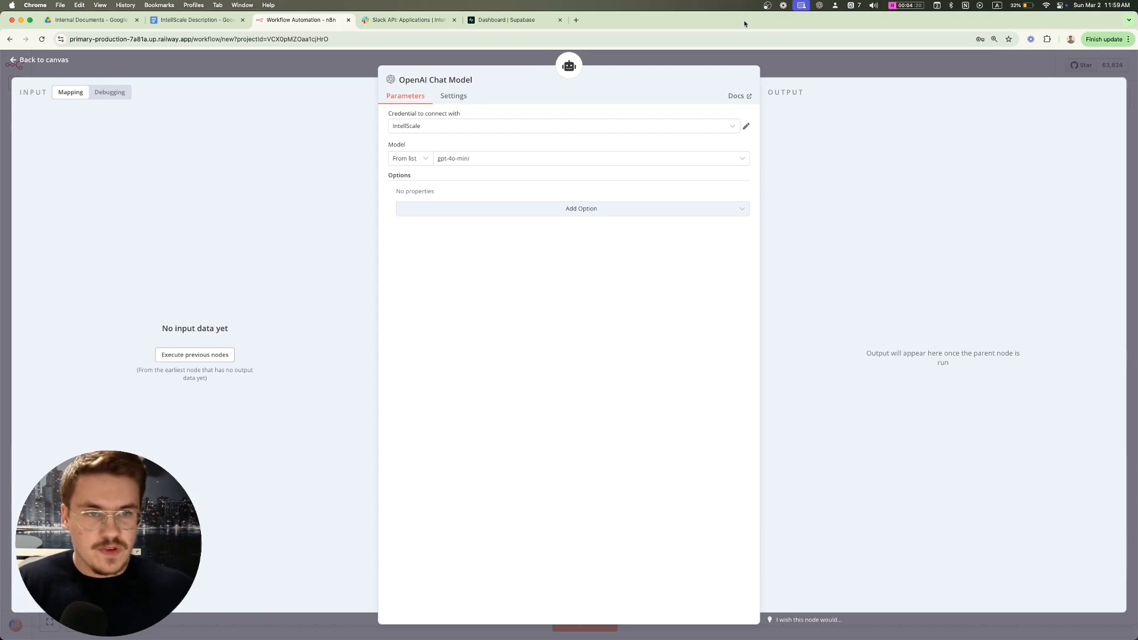
key("Escape")
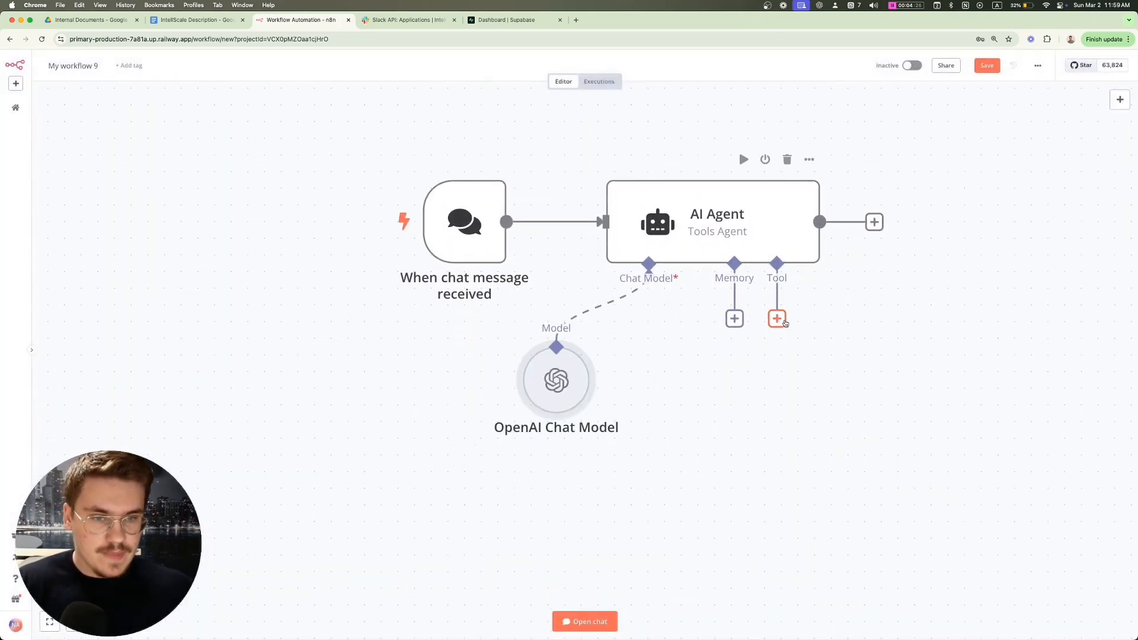
Step: Attach Postgres Chat Memory to the AI Agent's memory input and start creating a new Postgres credential for it
scroll(671, 230, "right", 1)
left_click(673, 318)
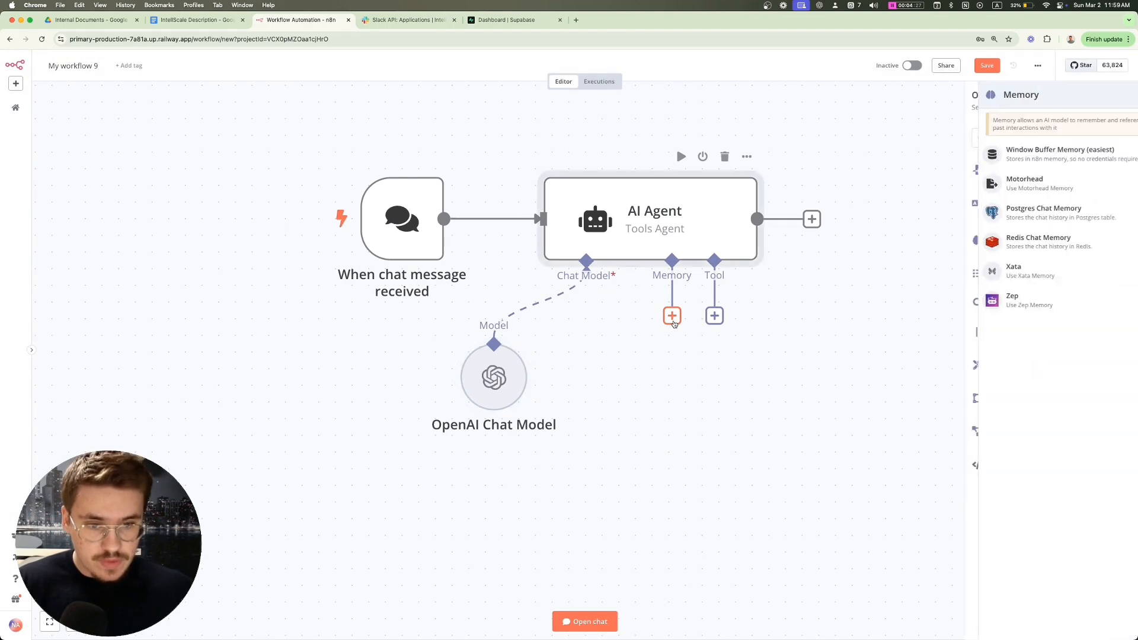
key("Down")
key("Down")
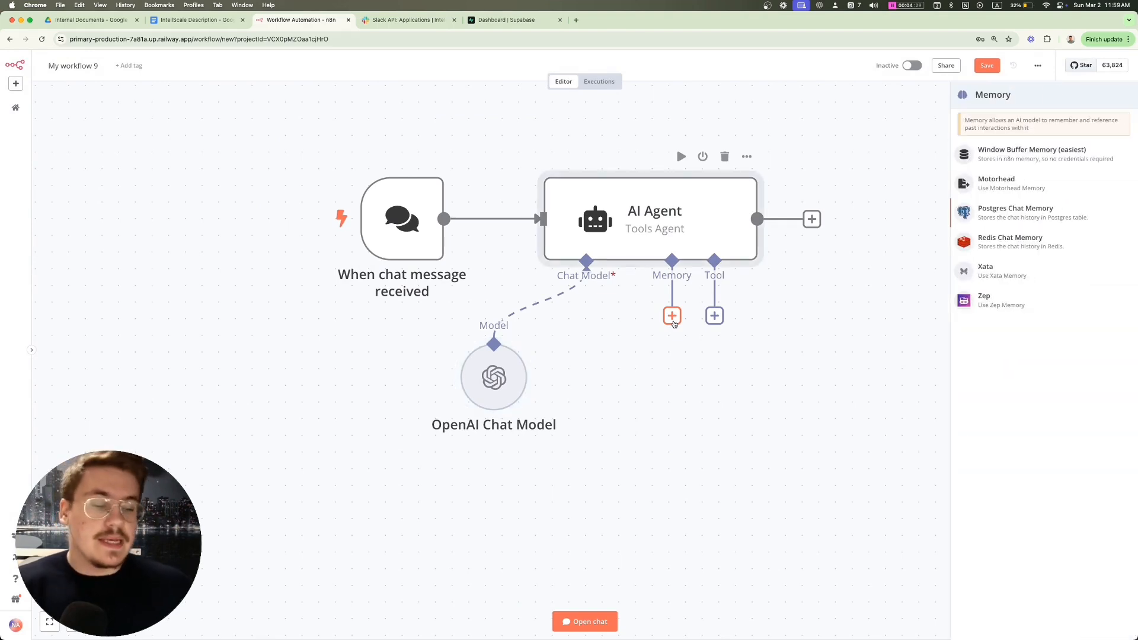
key("Up")
key("Up")
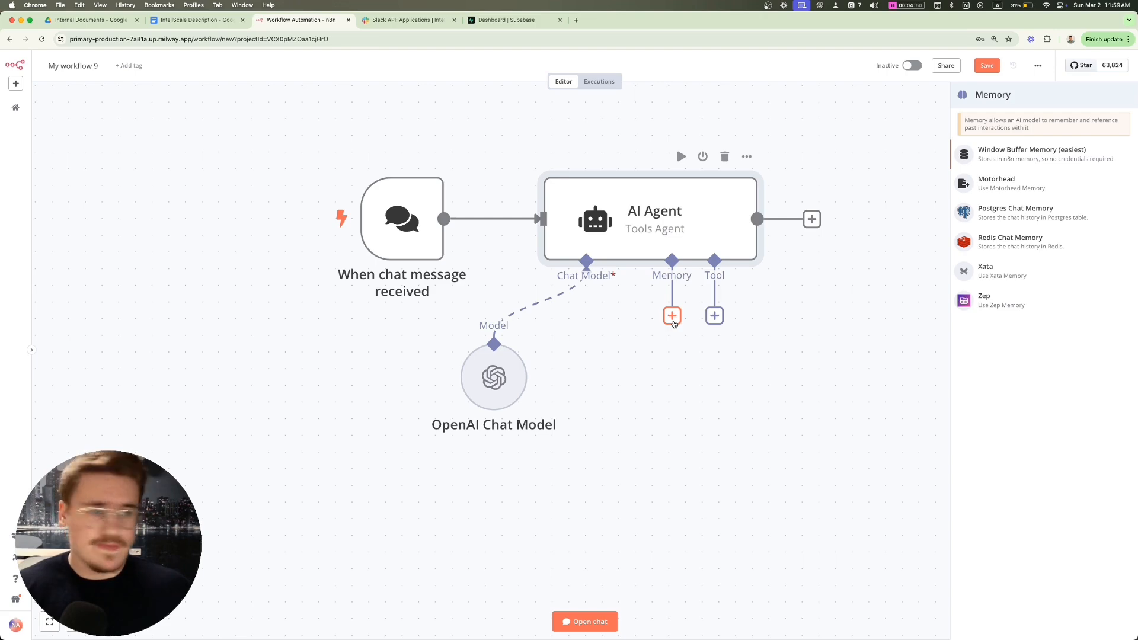
key("Down")
key("Down")
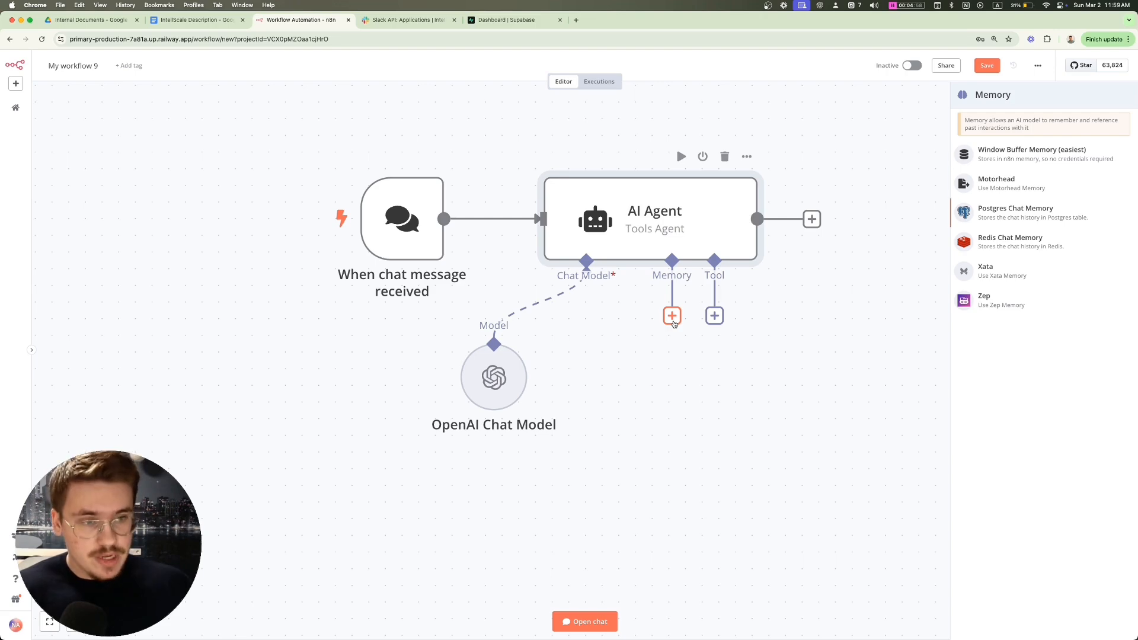
key("Return")
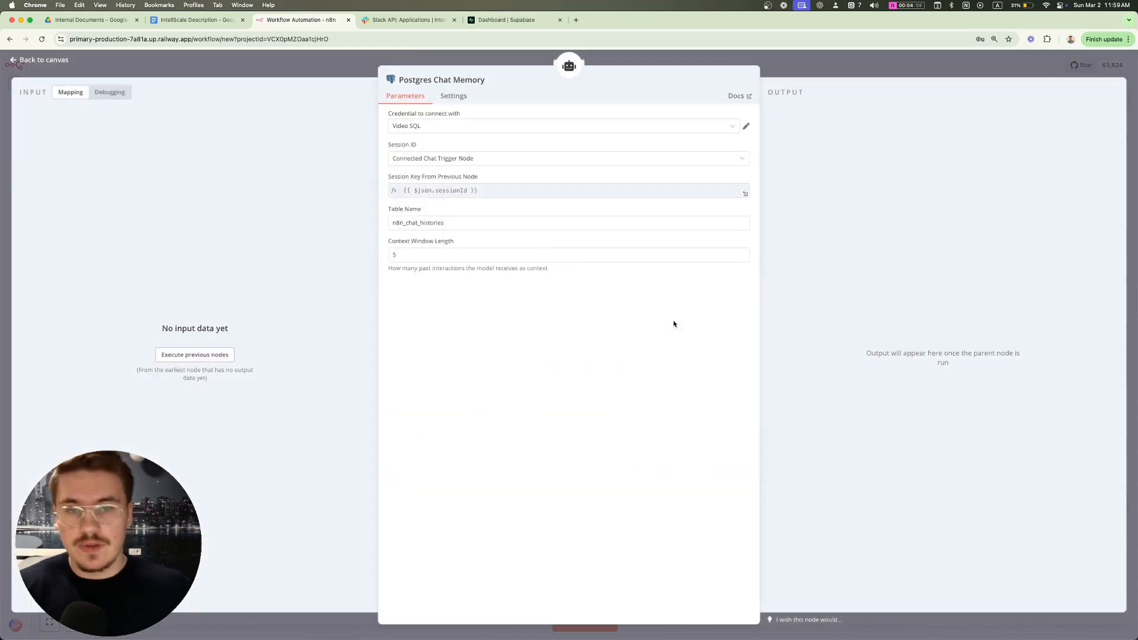
left_click(431, 128)
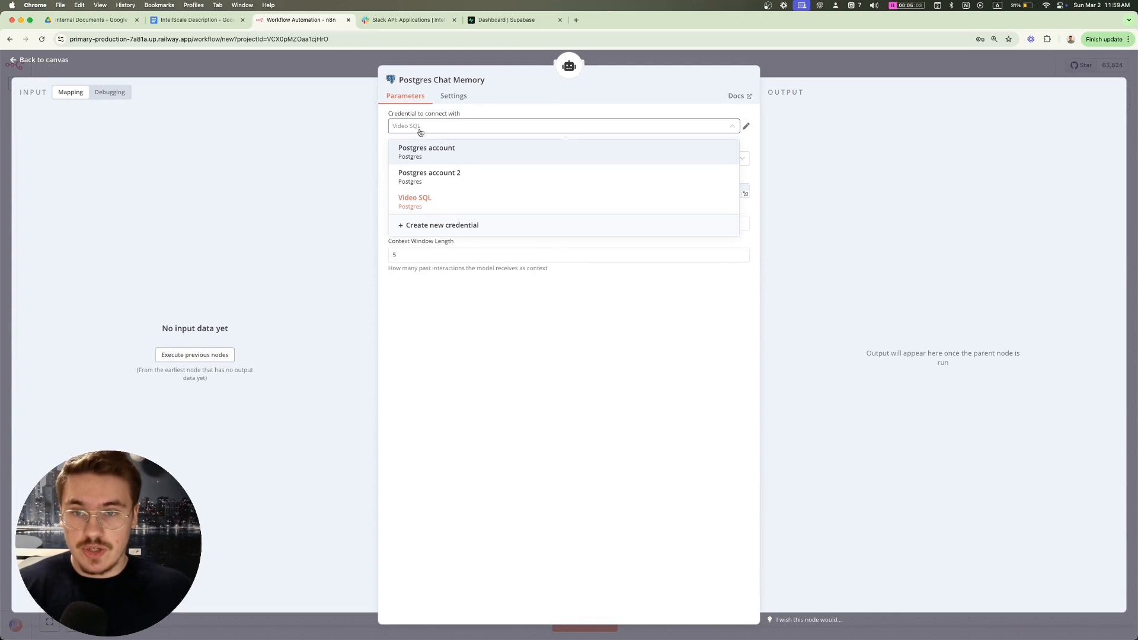
left_click(427, 226)
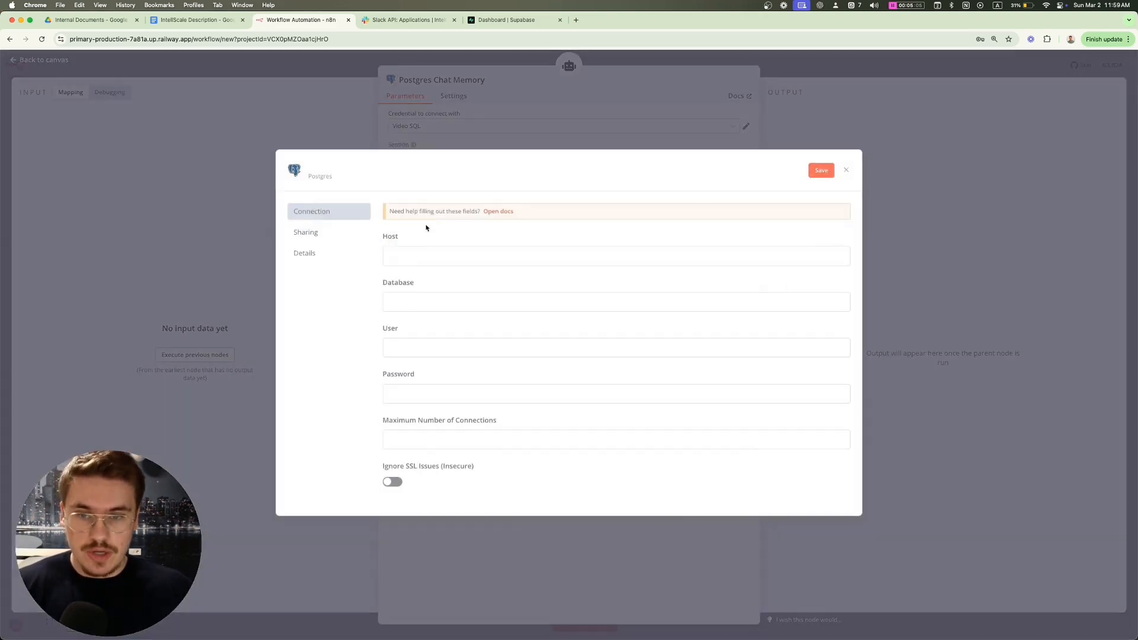
Step: Switch to the Supabase dashboard and start a new project in the IntellScale organization
left_click(501, 18)
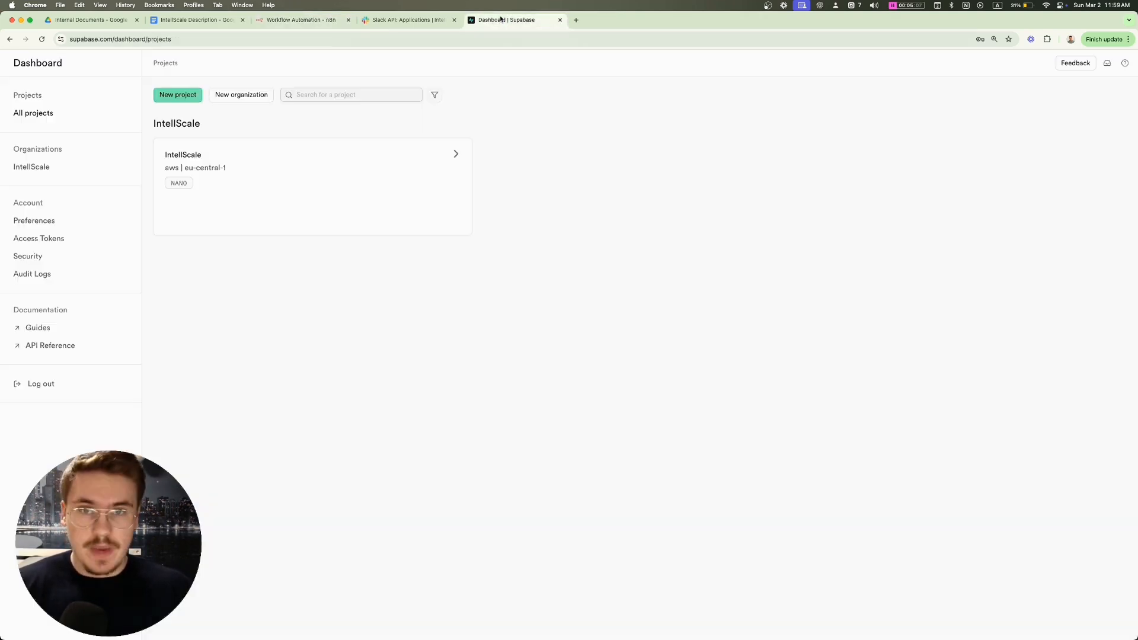
left_click(178, 94)
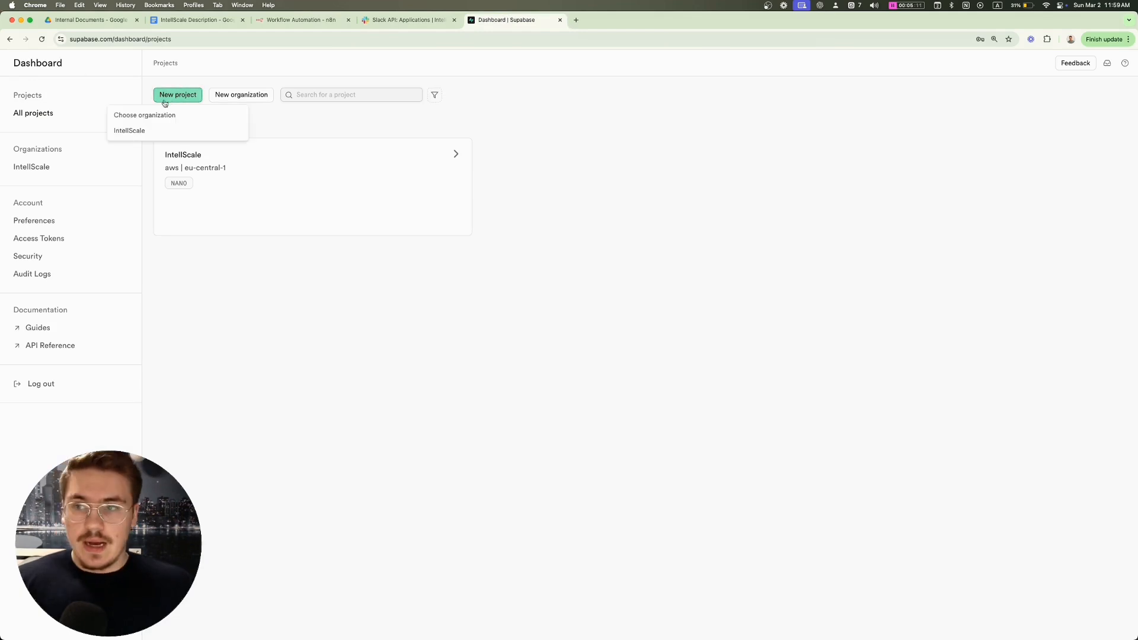
left_click(134, 135)
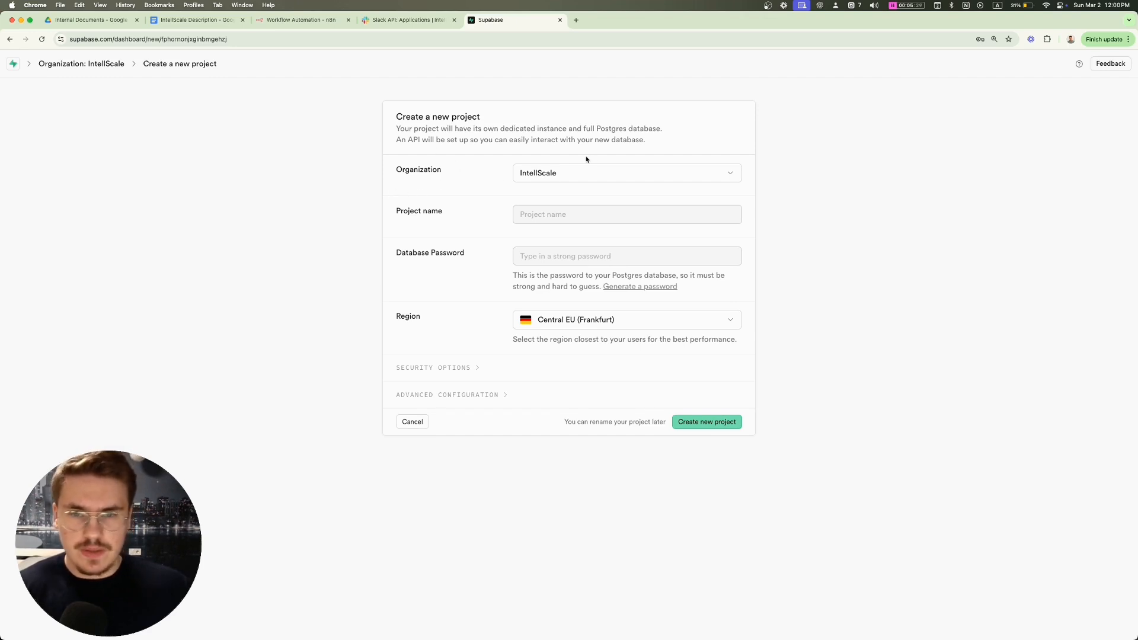
Step: Name the new project Video TEST and enter its database password
left_click(532, 218)
left_click(572, 238)
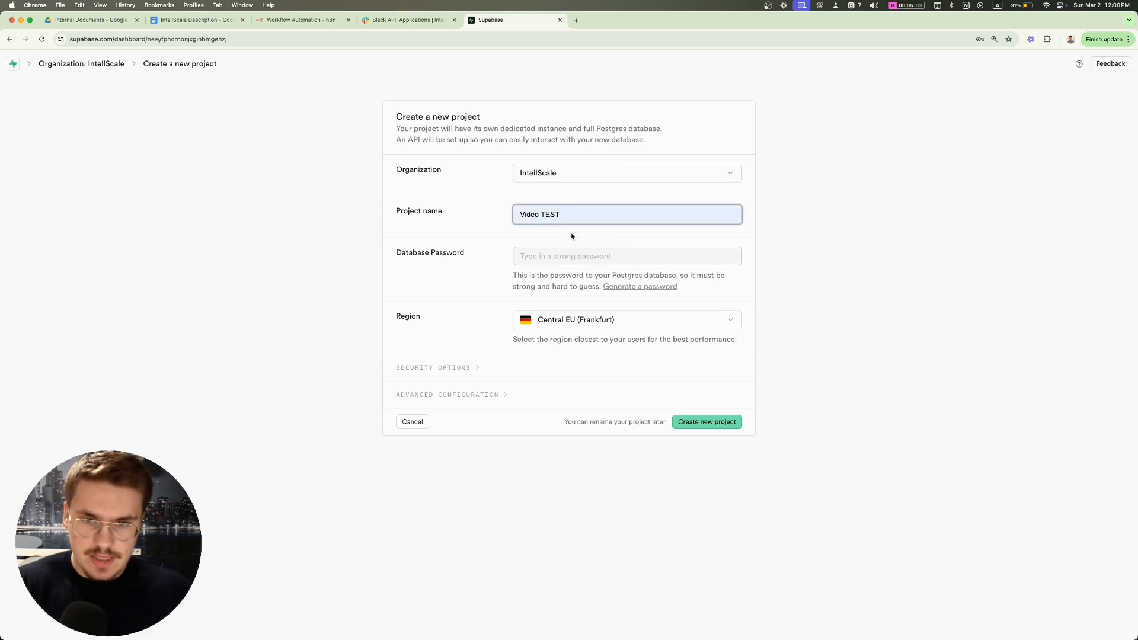
left_click(534, 257)
type("••")
left_click(489, 273)
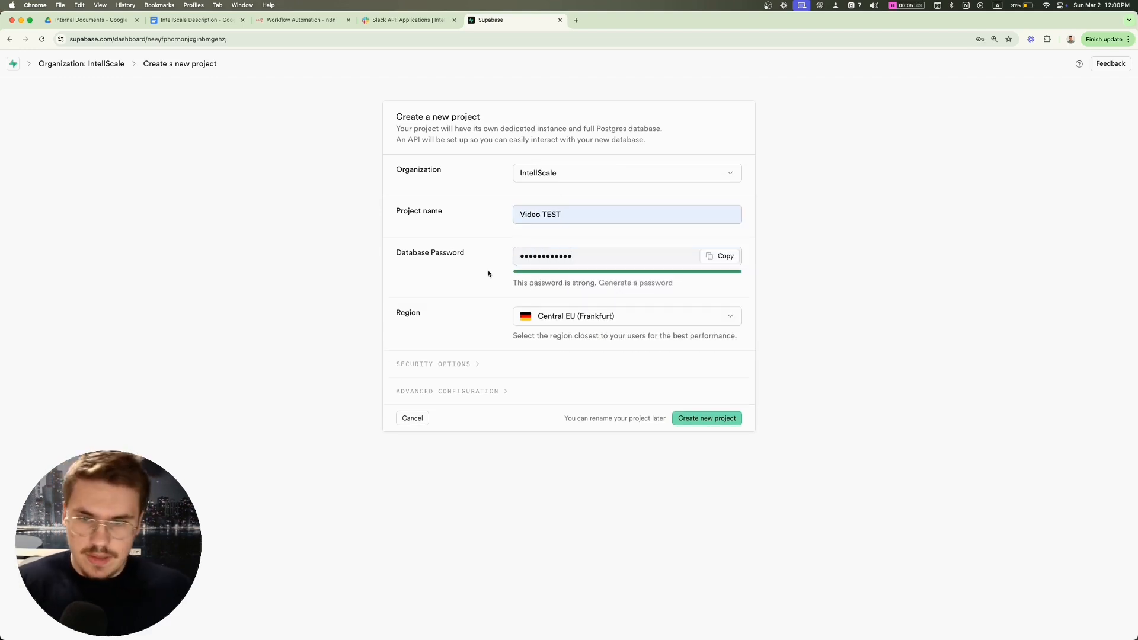
Step: Create the Video TEST project and show its transaction pooler connection parameters
left_click(706, 418)
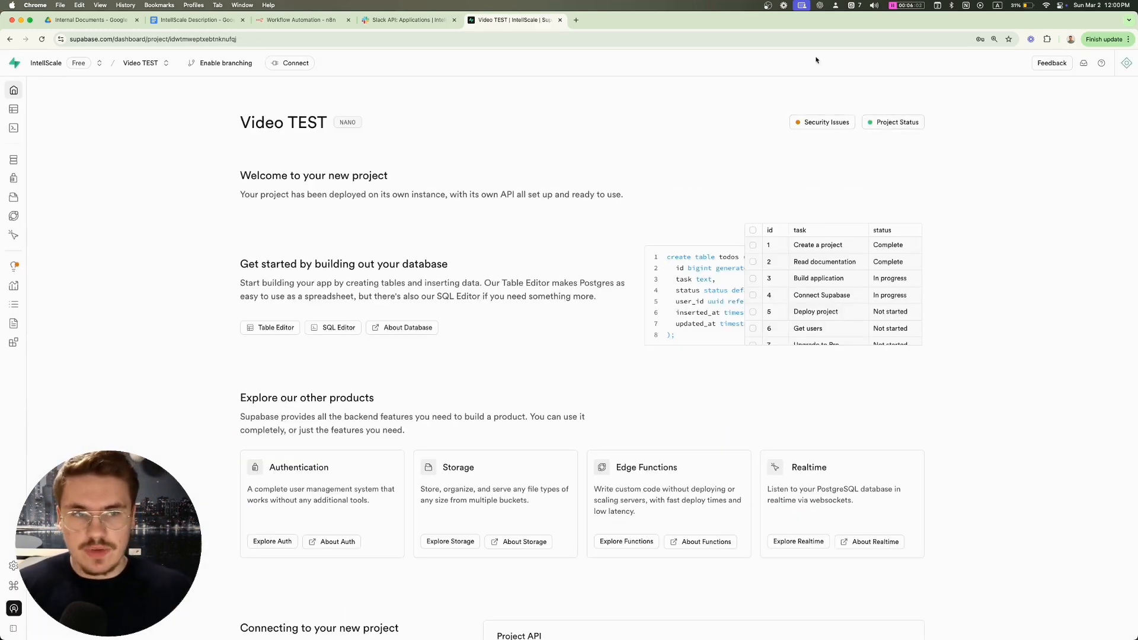
left_click(296, 64)
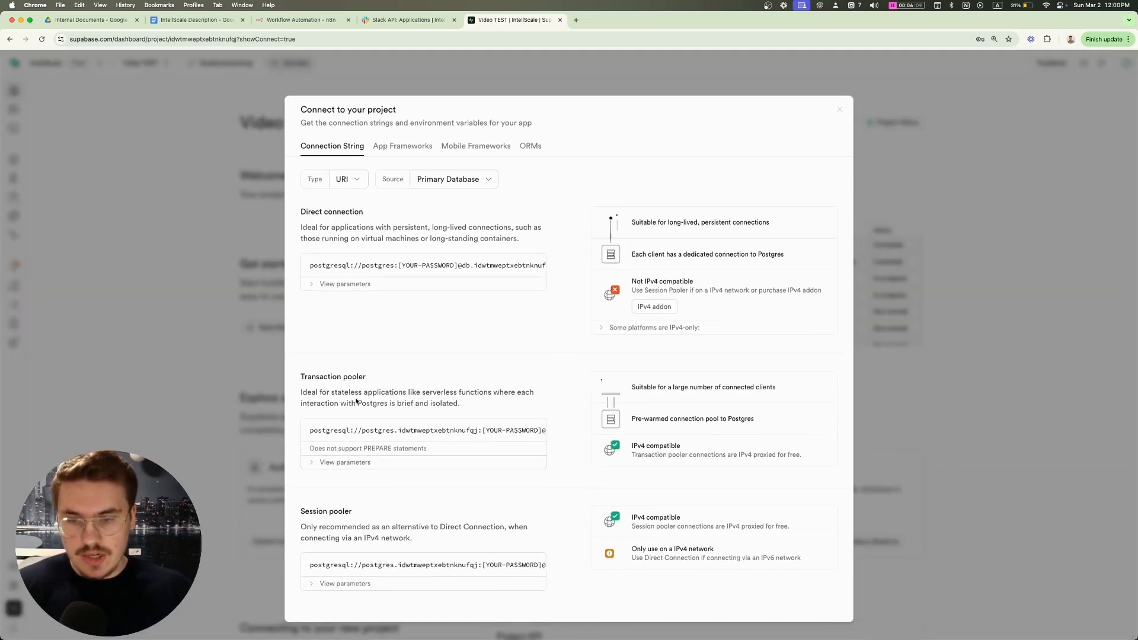
left_click(316, 462)
scroll(316, 460, "down", 1)
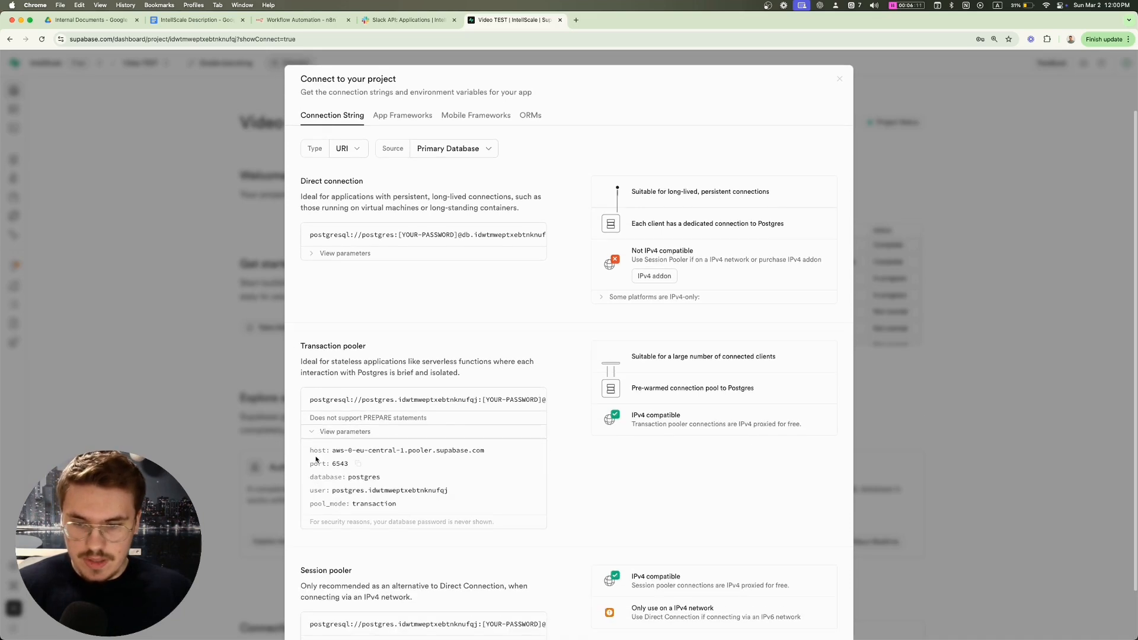
Step: Copy the transaction pooler host aws-0-eu-central-1.pooler.supabase.com into the Host of the new Postgres credential in n8n
left_click(494, 451)
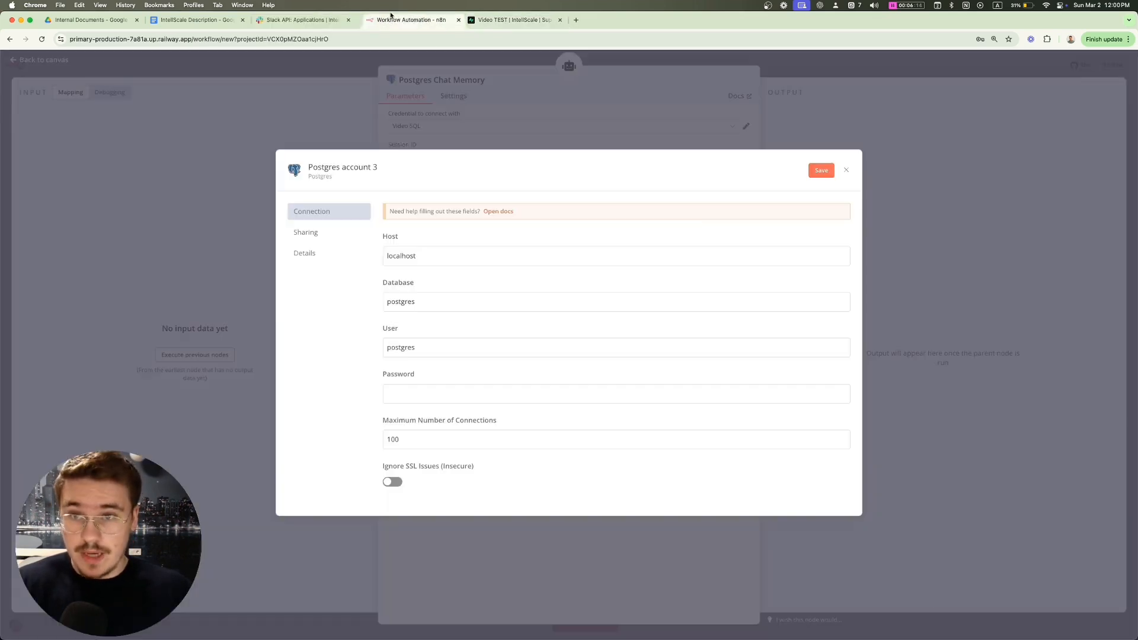
left_click_drag(301, 19, 408, 20)
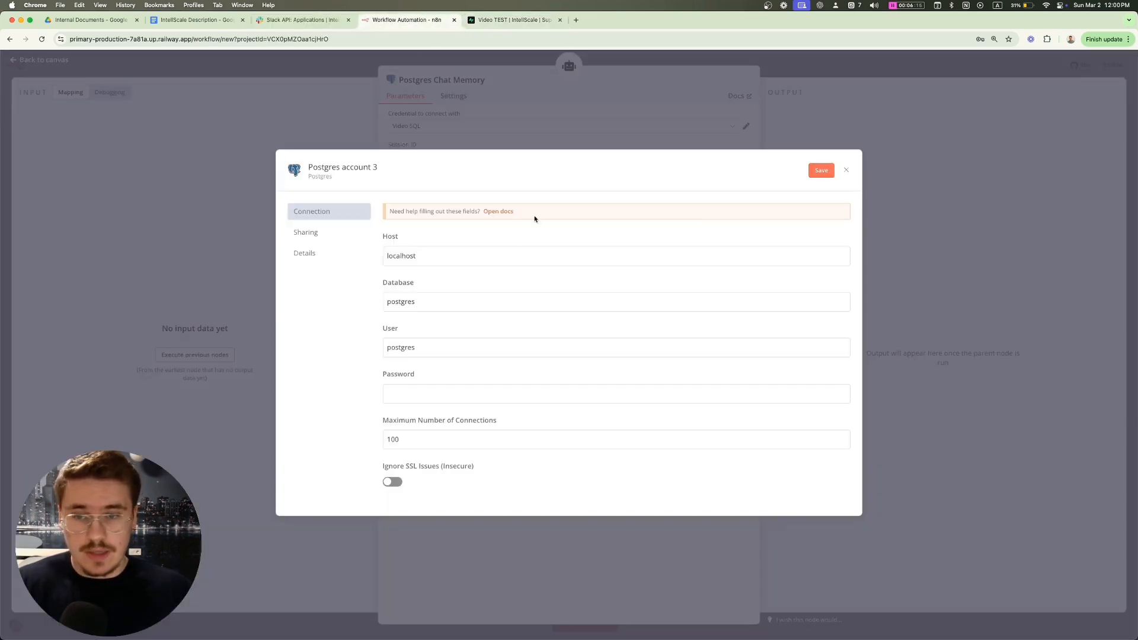
double_click(424, 255)
key("super+v")
Step: Copy the transaction pooler port 6543 from Supabase into the Port of the n8n Postgres credential
left_click(513, 20)
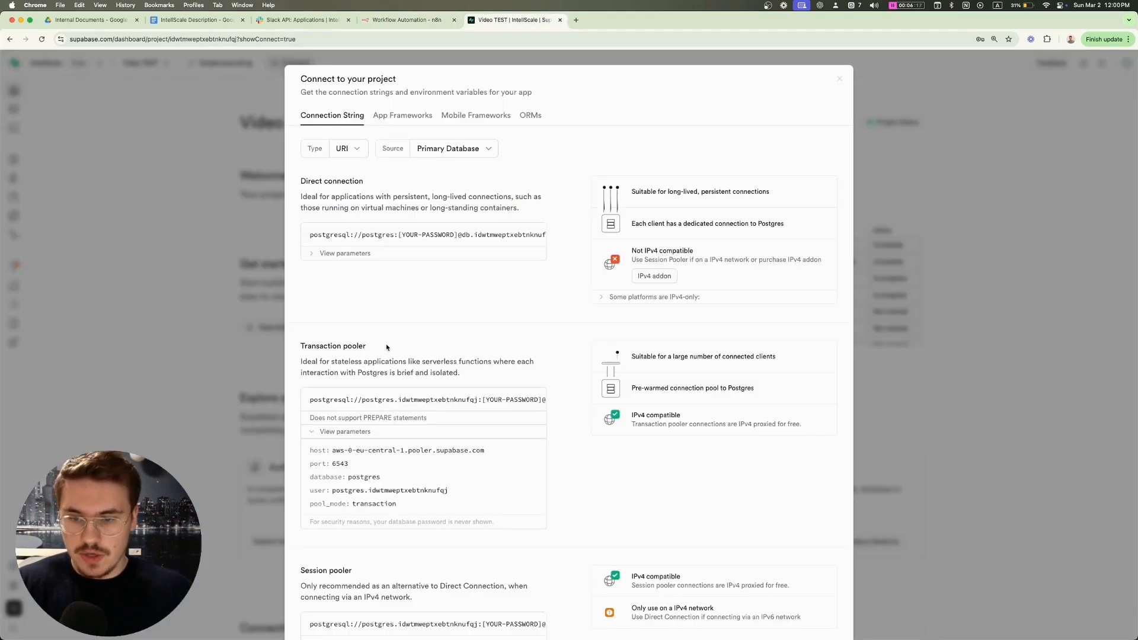
scroll(386, 347, "down", 2)
left_click(357, 412)
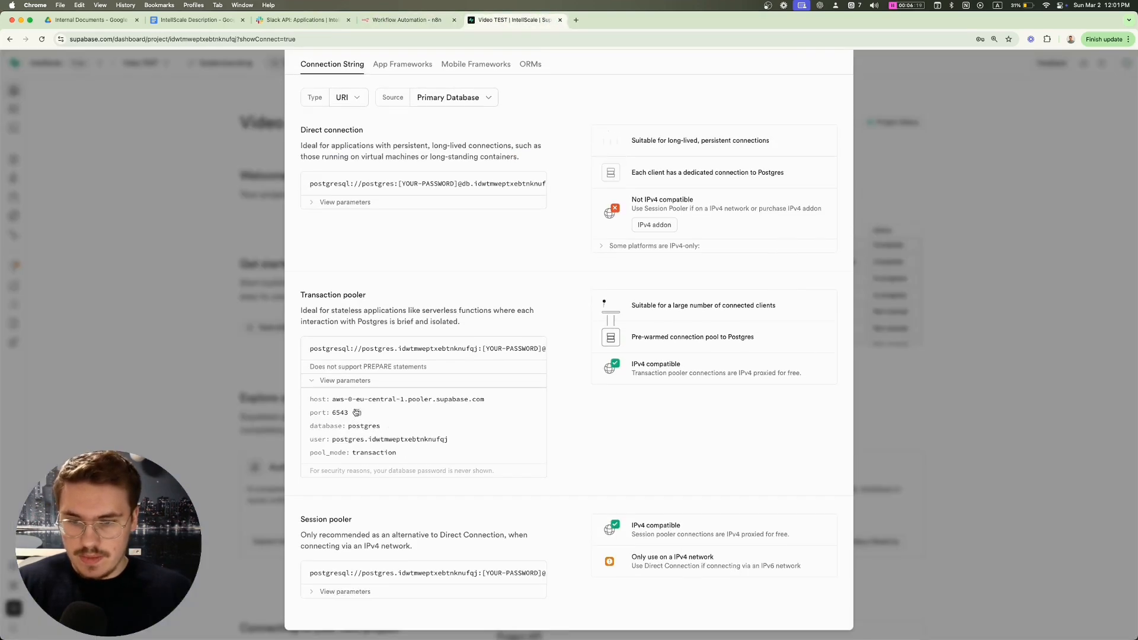
left_click(415, 20)
scroll(432, 344, "down", 3)
double_click(432, 372)
key("super+v")
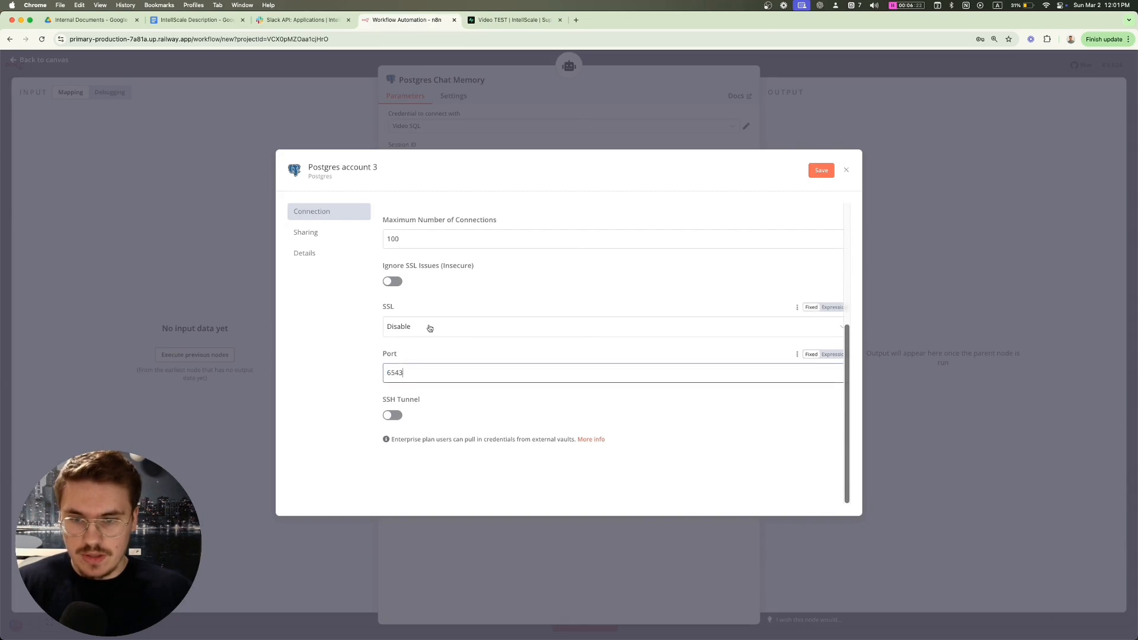
Step: Copy the transaction pooler user from Supabase into the n8n credential's User, keeping postgres as the database
scroll(429, 328, "up", 5)
left_click(513, 20)
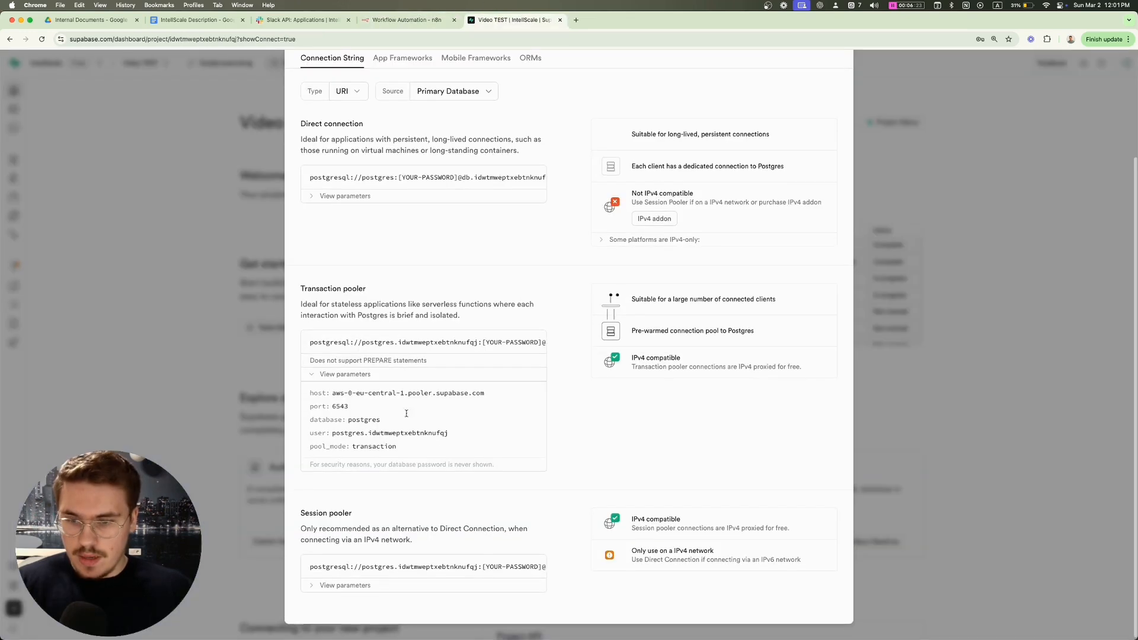
left_click(457, 434)
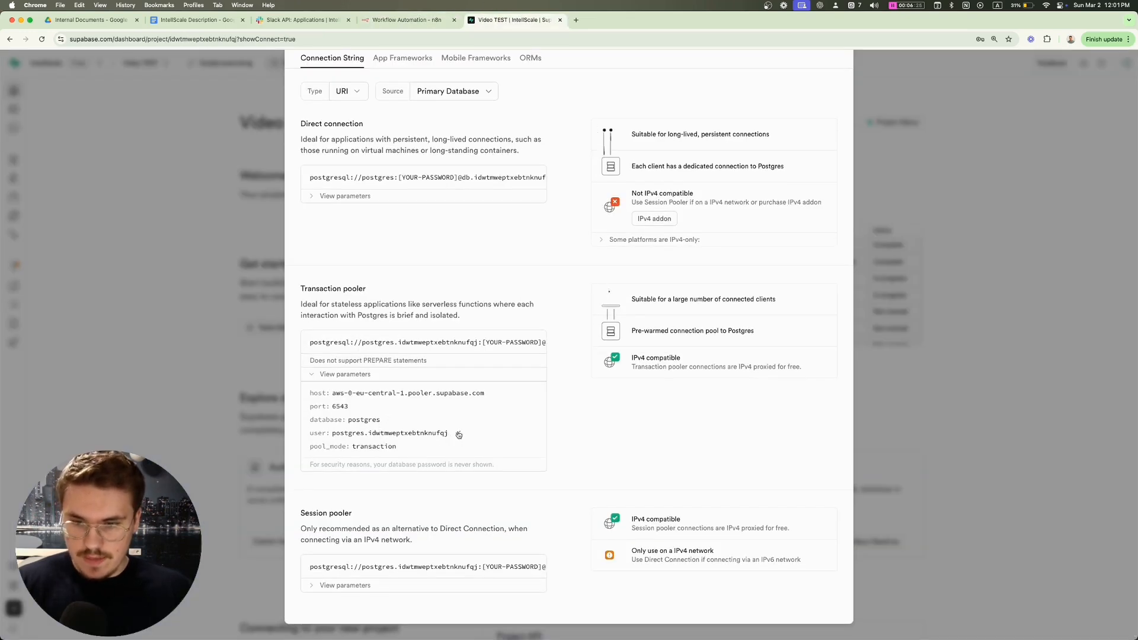
left_click(406, 20)
double_click(427, 351)
key("super+v")
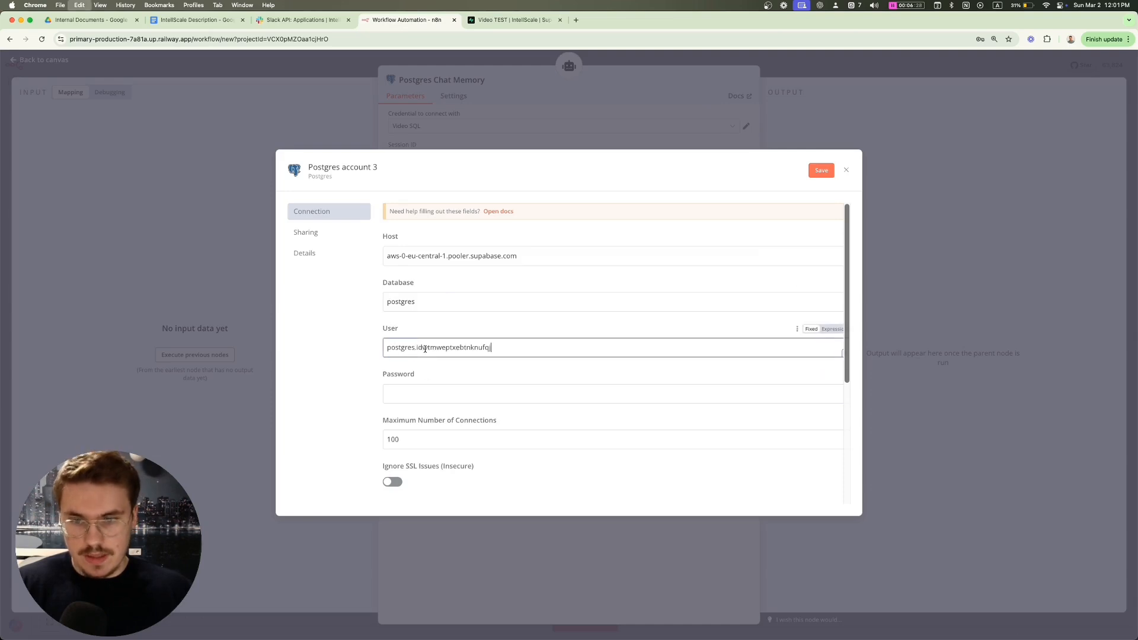
left_click_drag(422, 307, 374, 308)
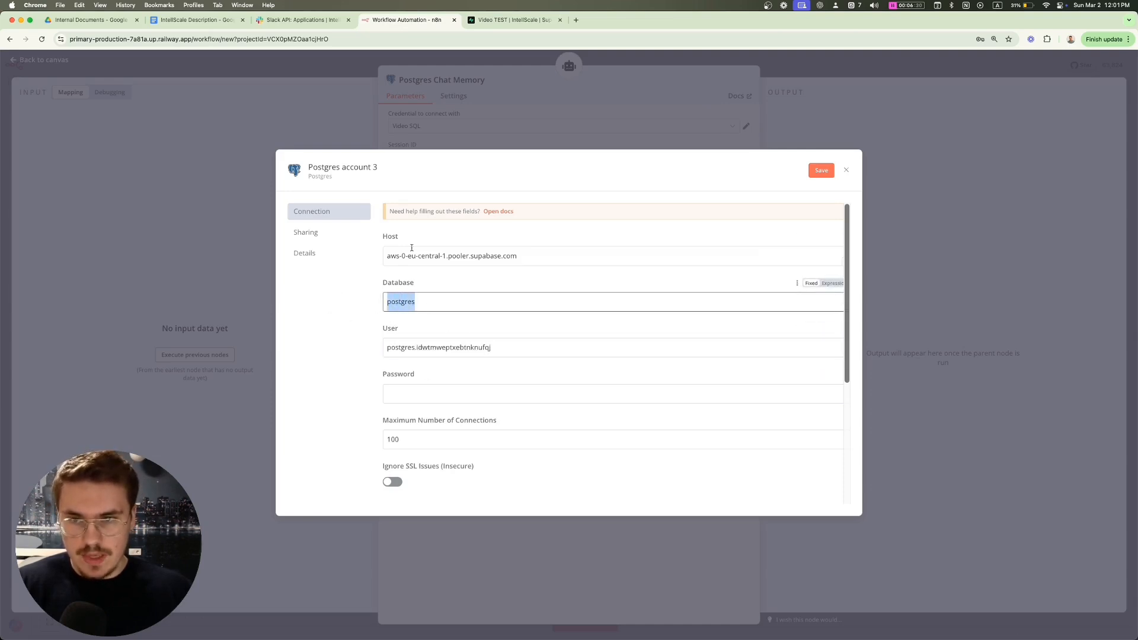
Step: Rename the Postgres credential as Final Video TEST
left_click(381, 167)
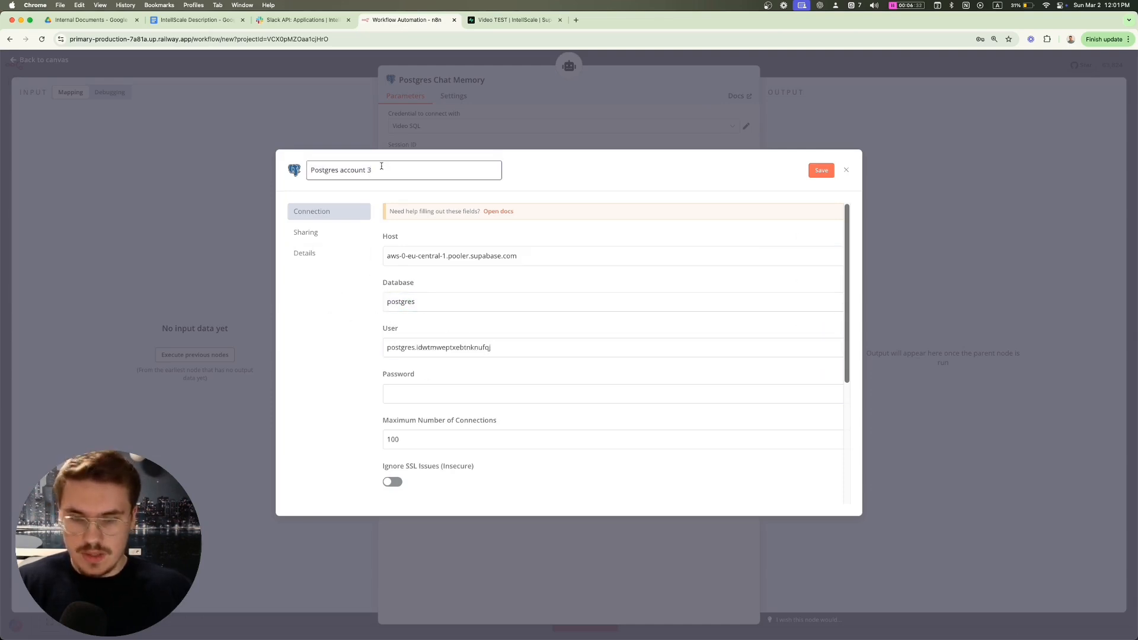
key("super+a")
key("BackSpace")
type("Final Video TEST")
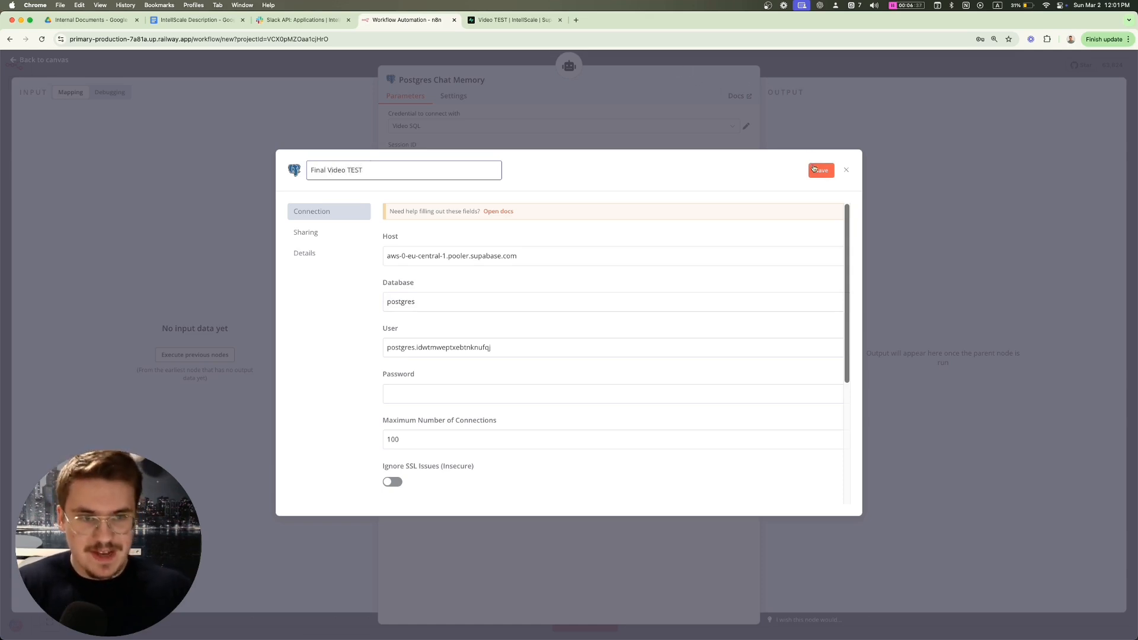
Step: Enter the database password in the Postgres credential and save it, declining the browser's offer to update the stored password
left_click(396, 391)
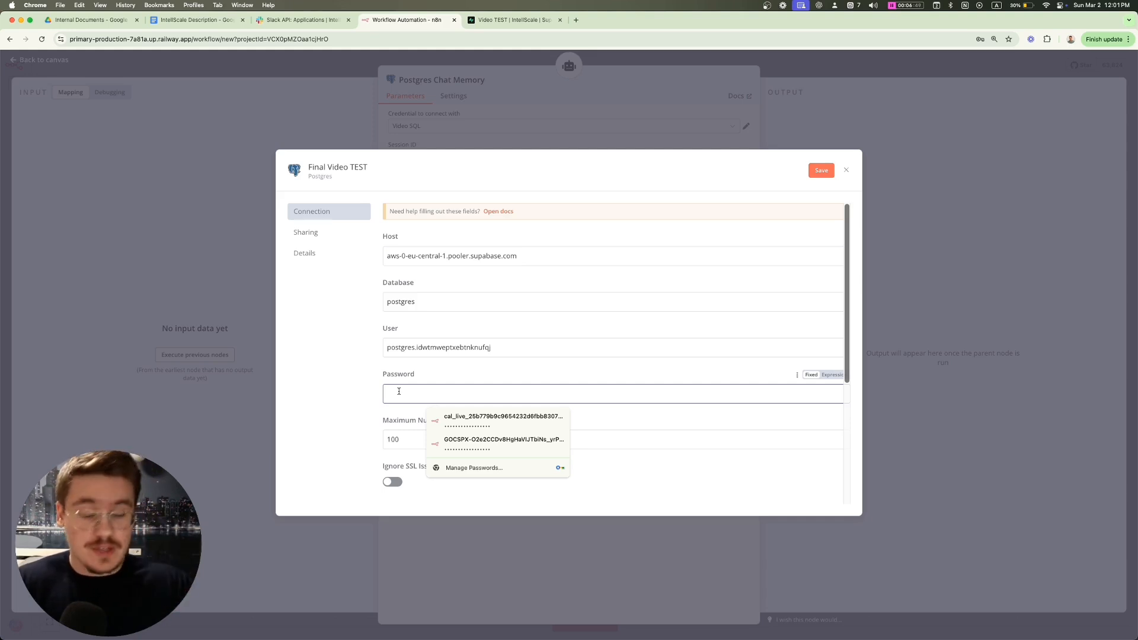
type("••••")
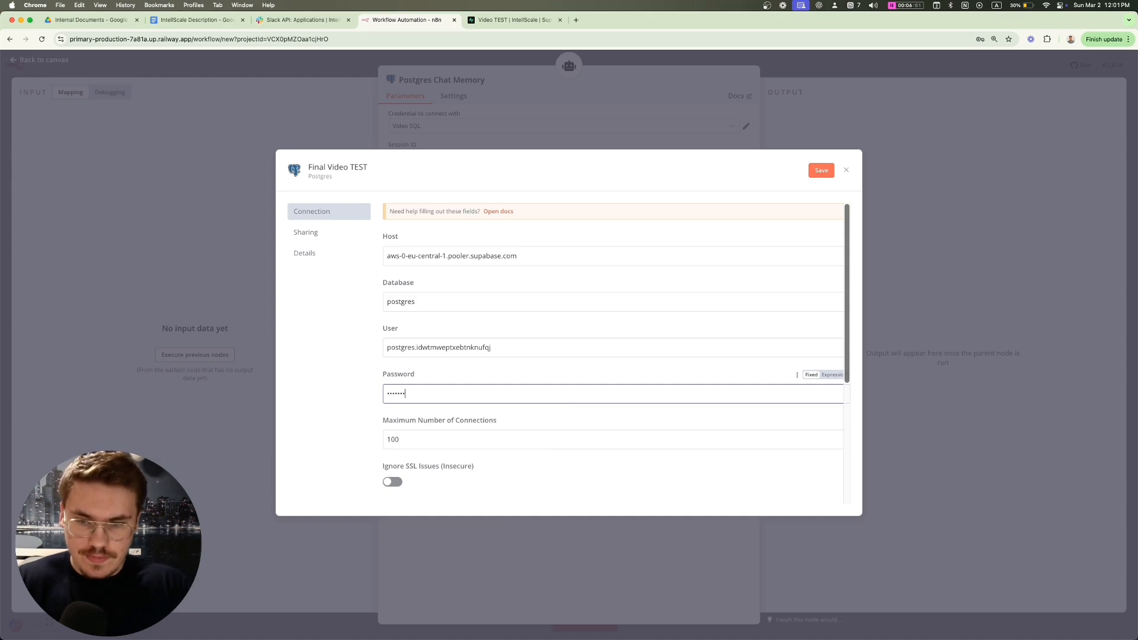
type("••••••")
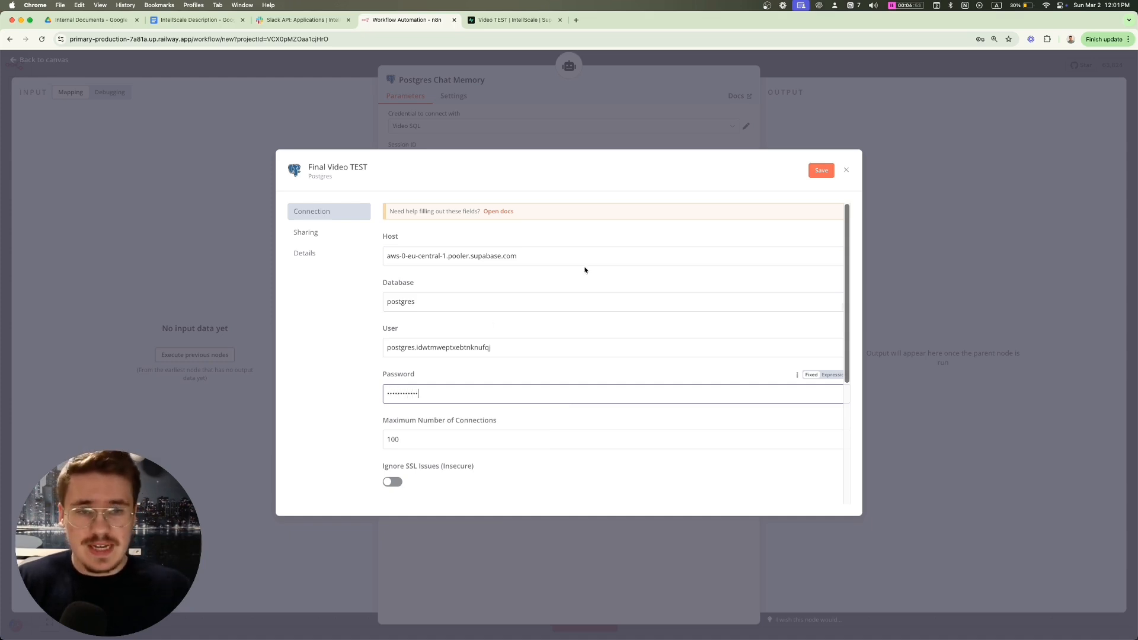
left_click(829, 171)
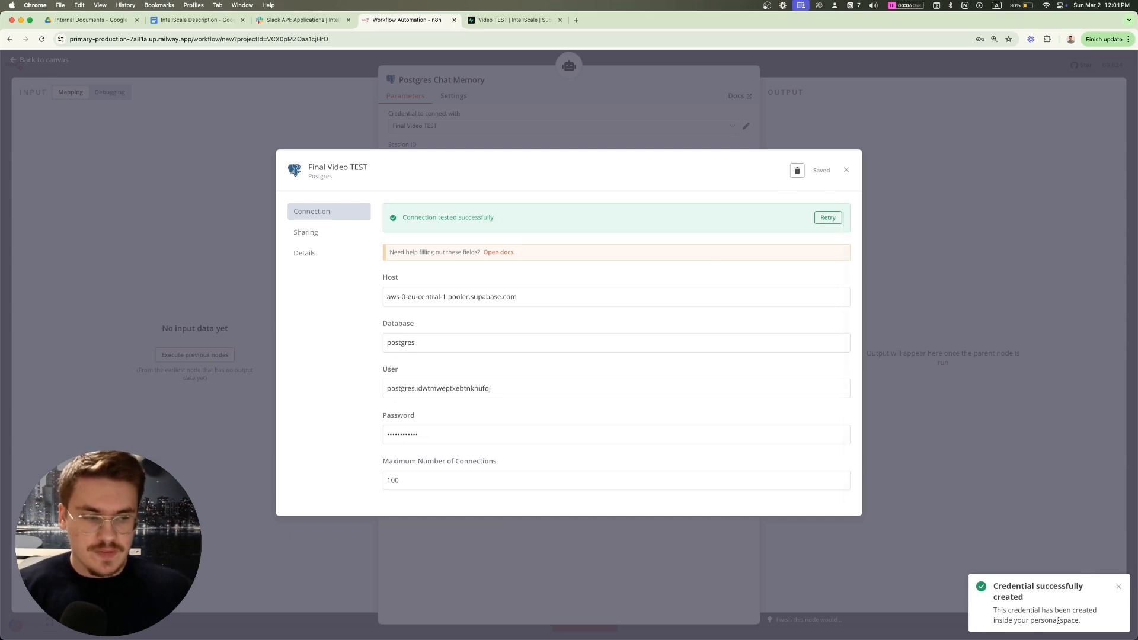
left_click(845, 170)
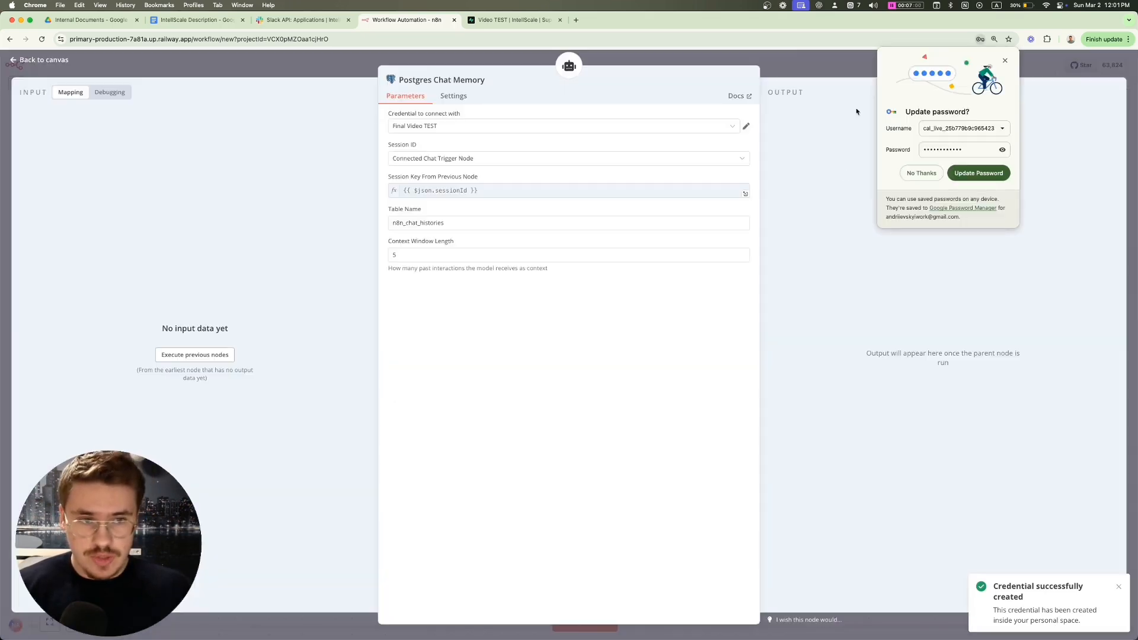
left_click(1004, 62)
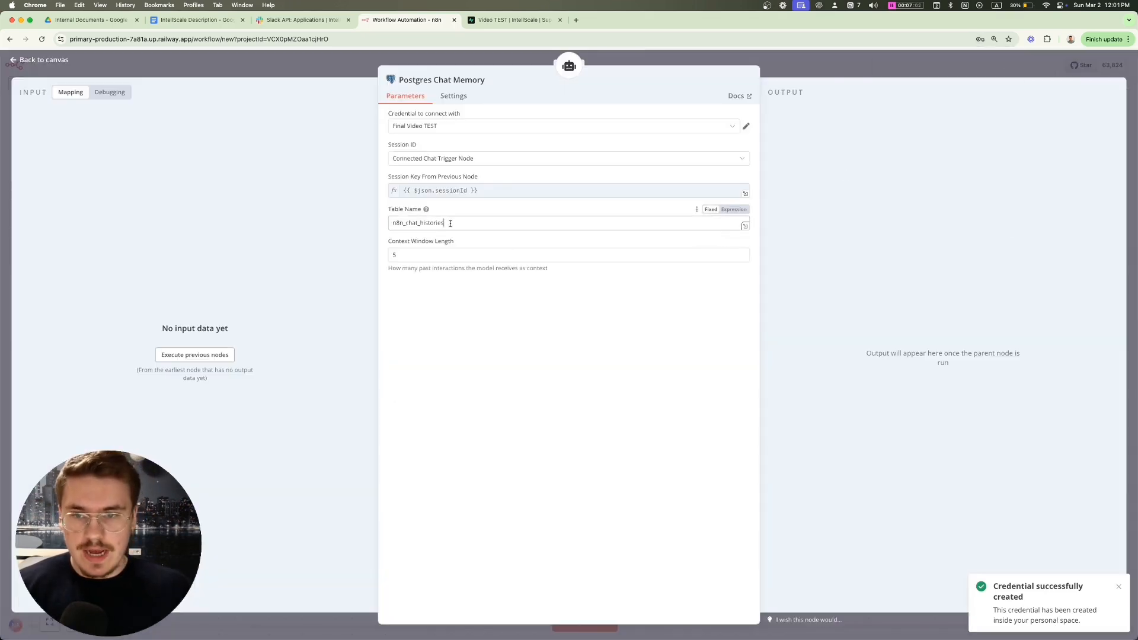
Step: Return to the canvas with the memory table name n8n_chat_histories kept, and space out the OpenAI Chat Model and Postgres Chat Memory nodes
left_click_drag(449, 223, 388, 227)
left_click(472, 221)
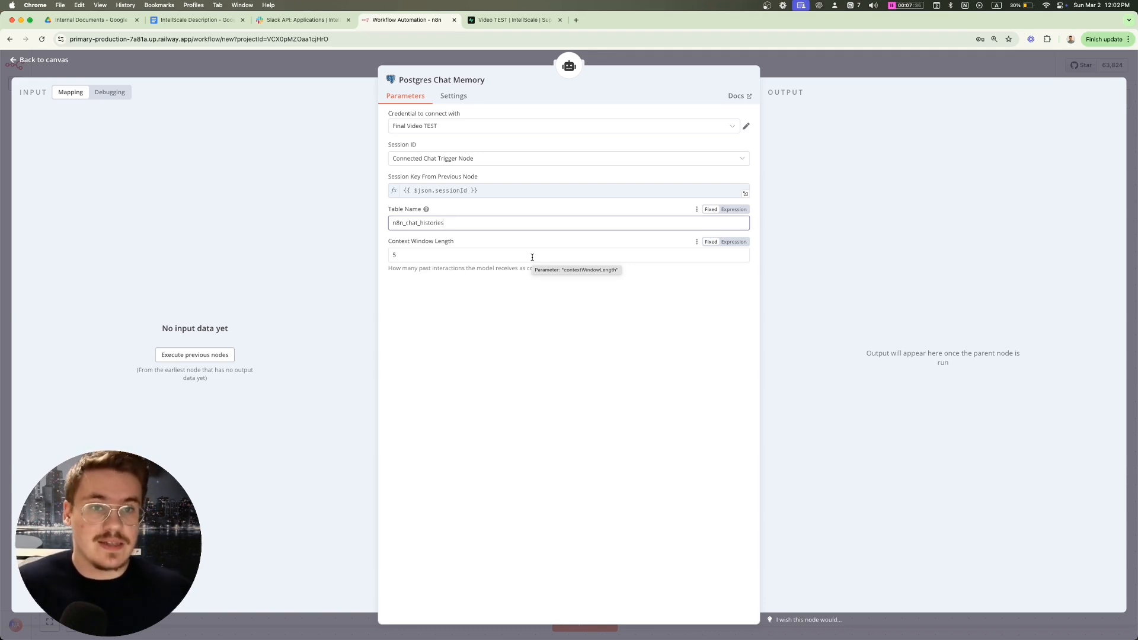
left_click(789, 63)
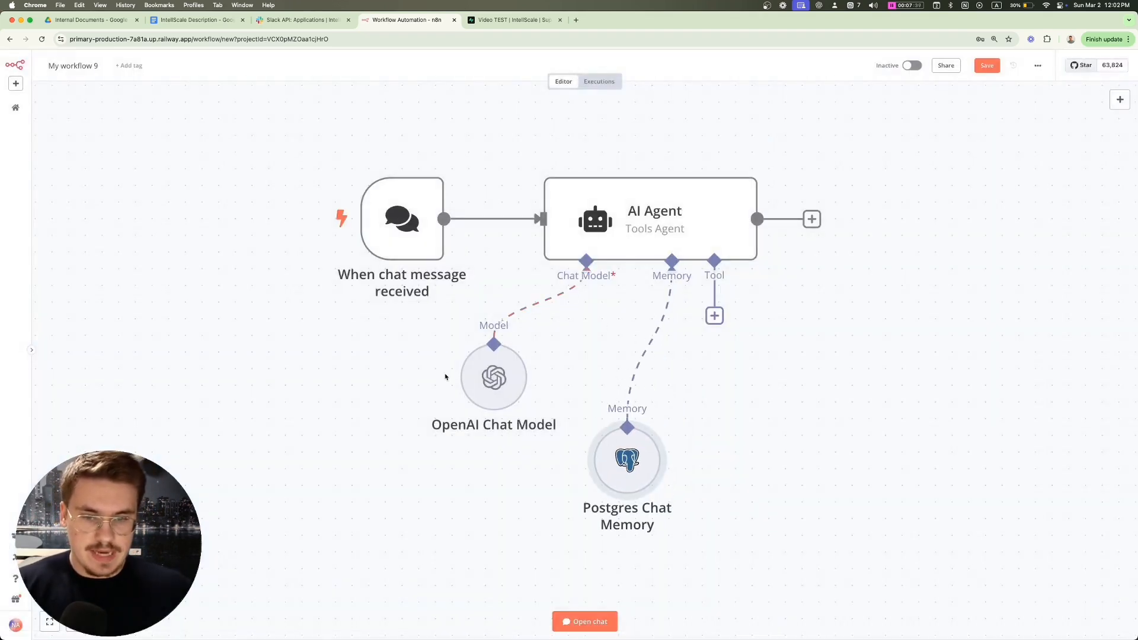
left_click_drag(486, 380, 436, 413)
left_click_drag(627, 462, 610, 463)
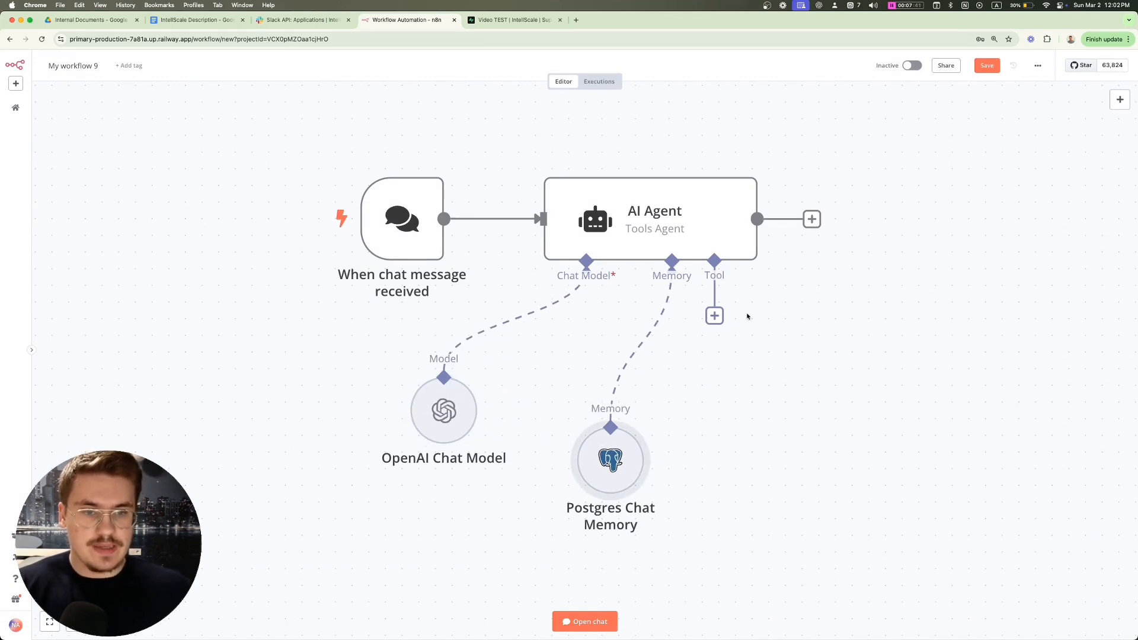
Step: Attach a Vector Store Question Answer Tool to the AI Agent's tool input
left_click(715, 316)
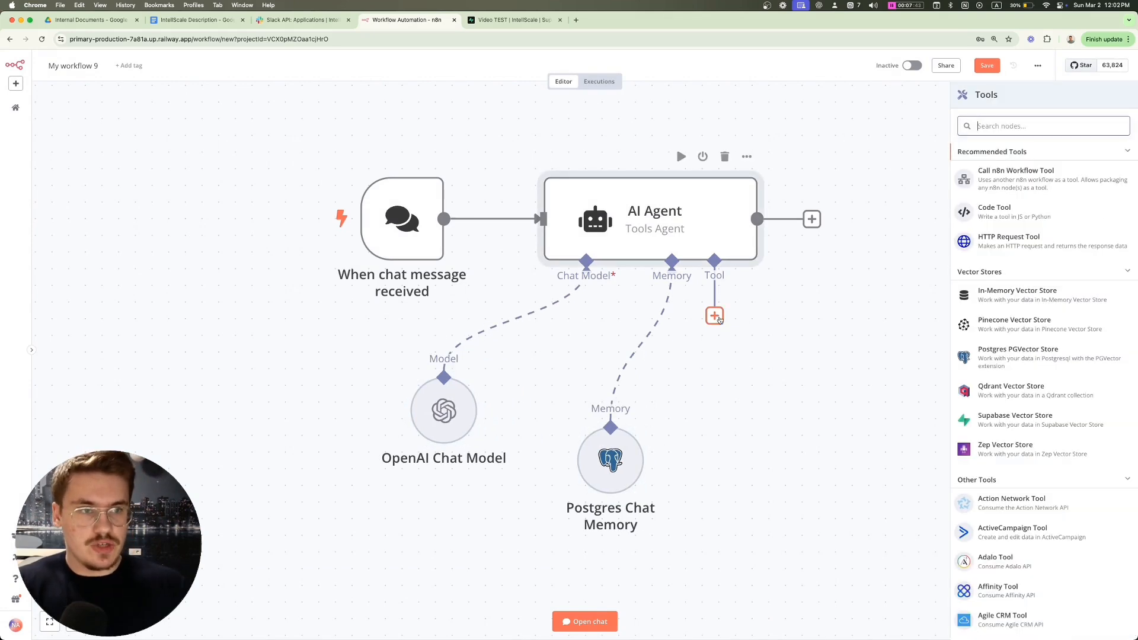
type("vestor")
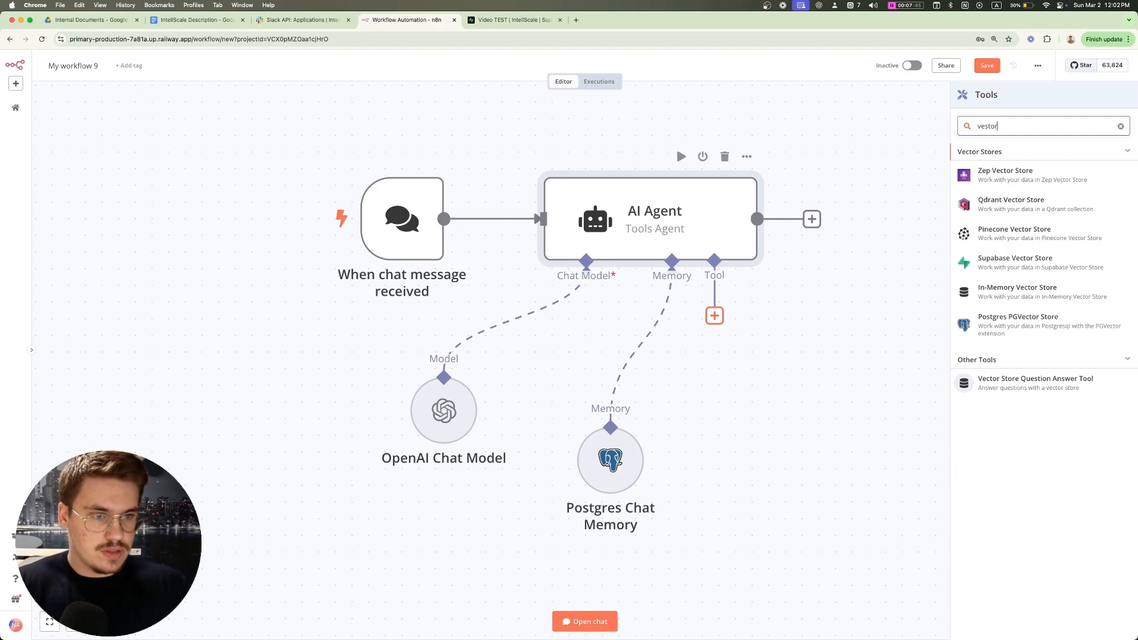
key("Down")
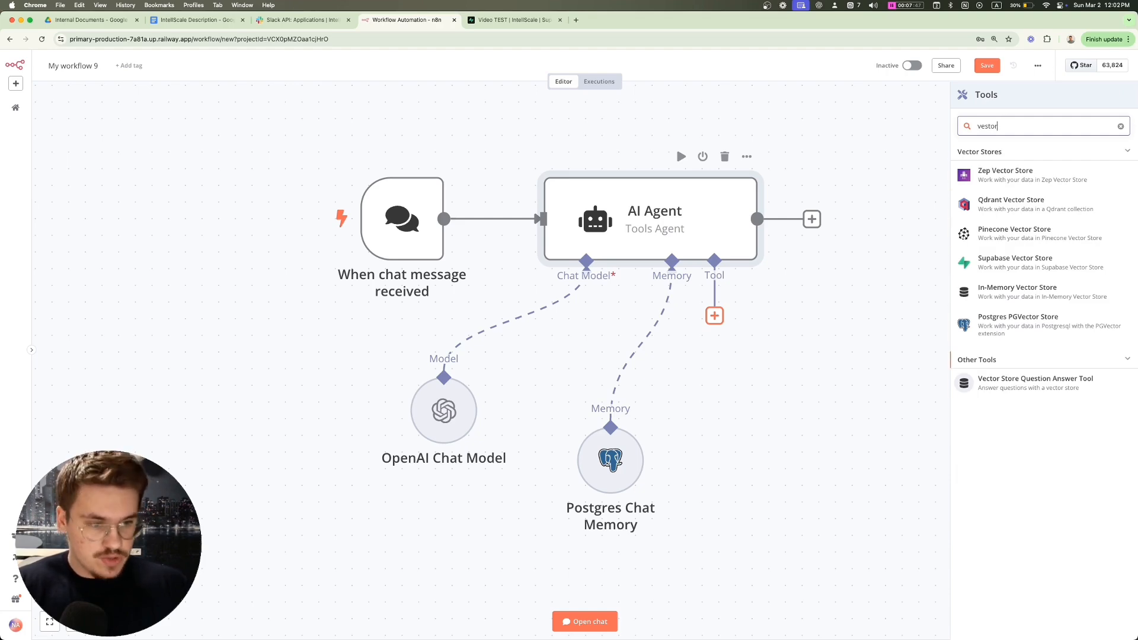
key("Down")
left_click(984, 380)
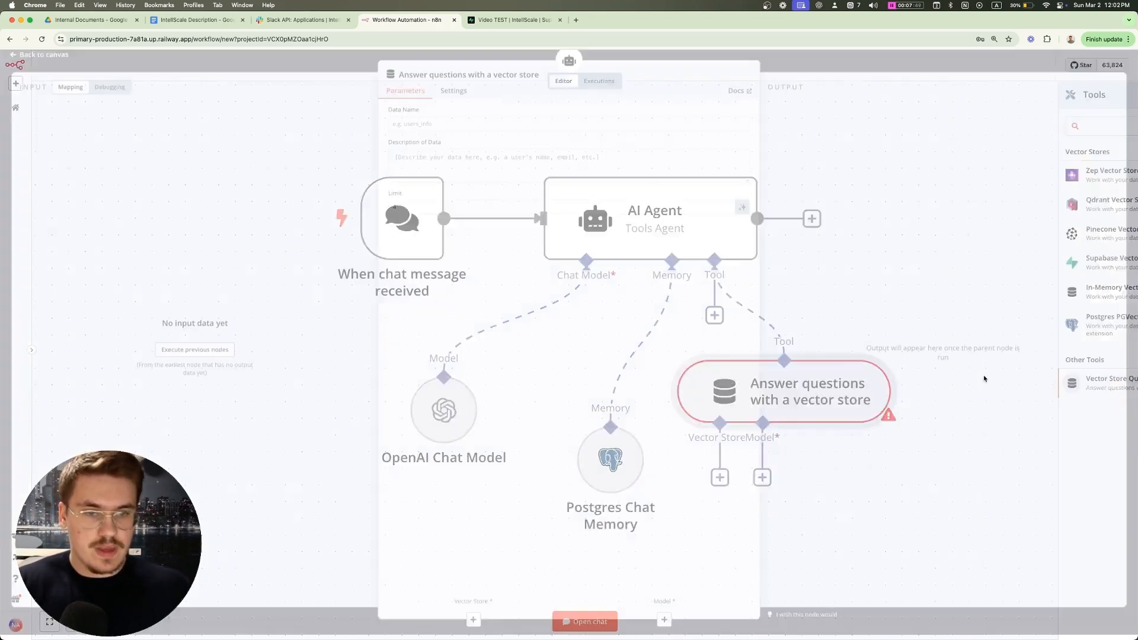
Step: Set the vector store tool's data name to internal_documents and its description to "Call this tool whenever you're asked about internal company info"
left_click(479, 125)
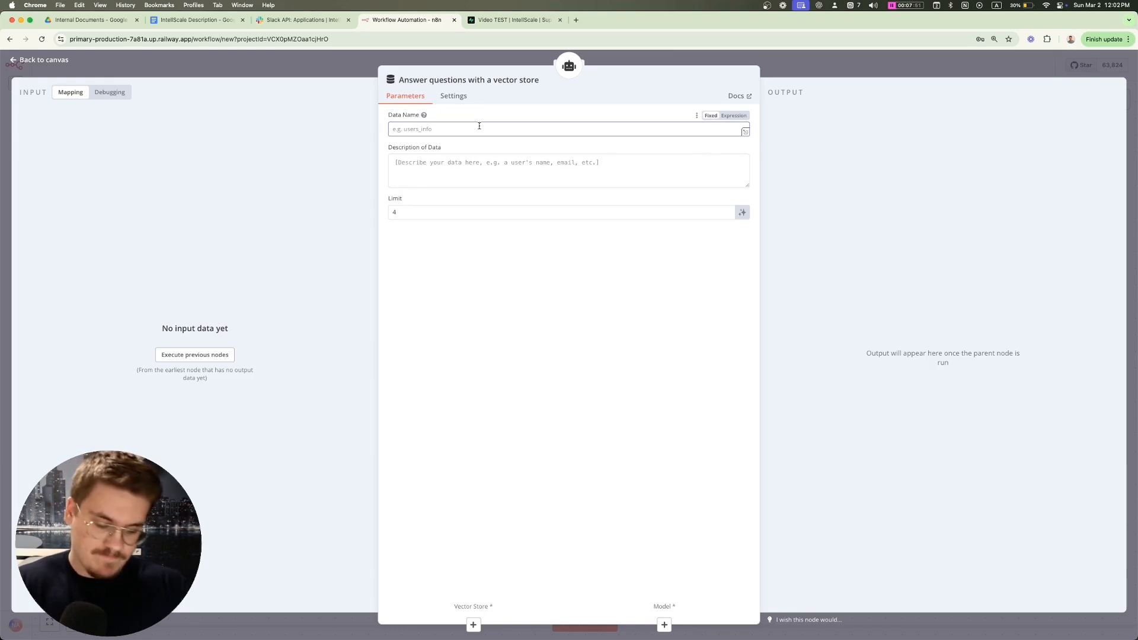
type("internal_documents")
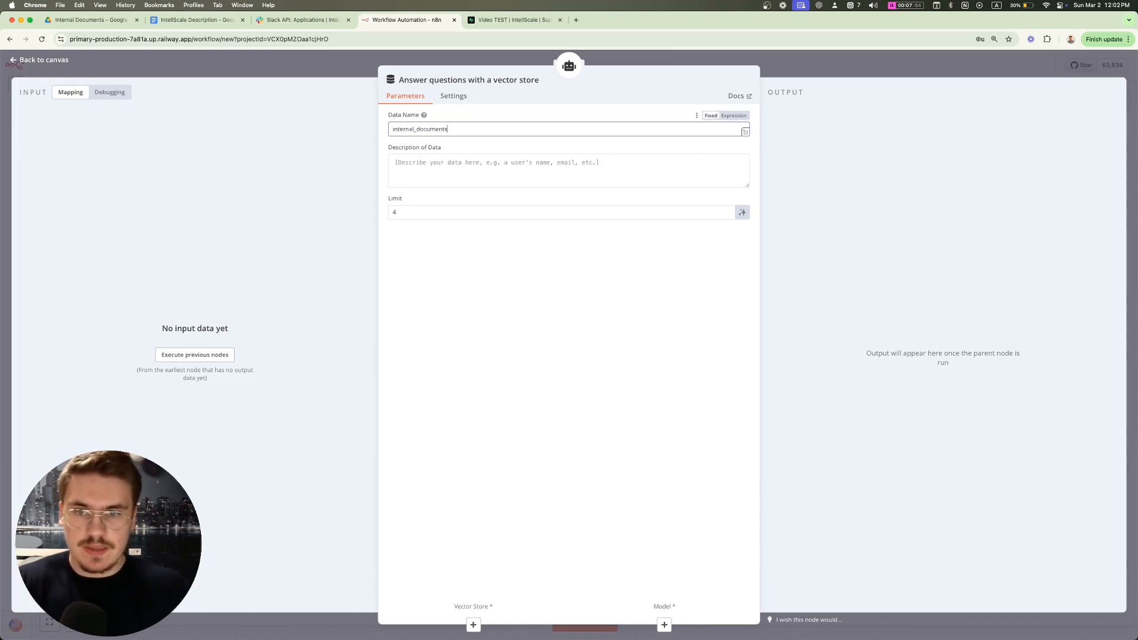
left_click(467, 155)
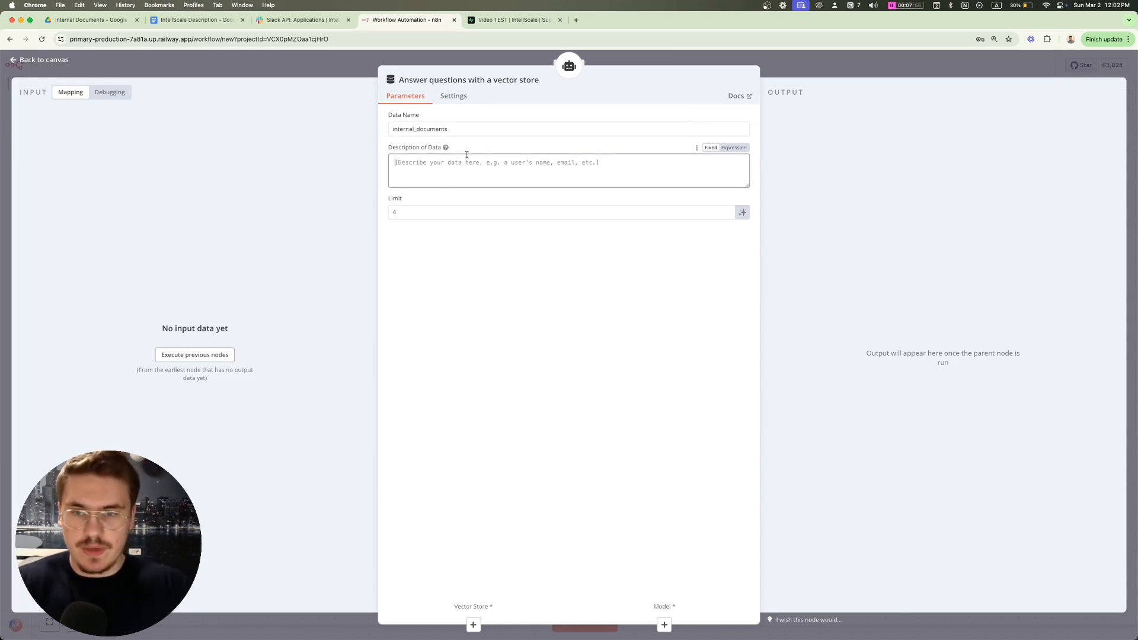
type("Call this tool ")
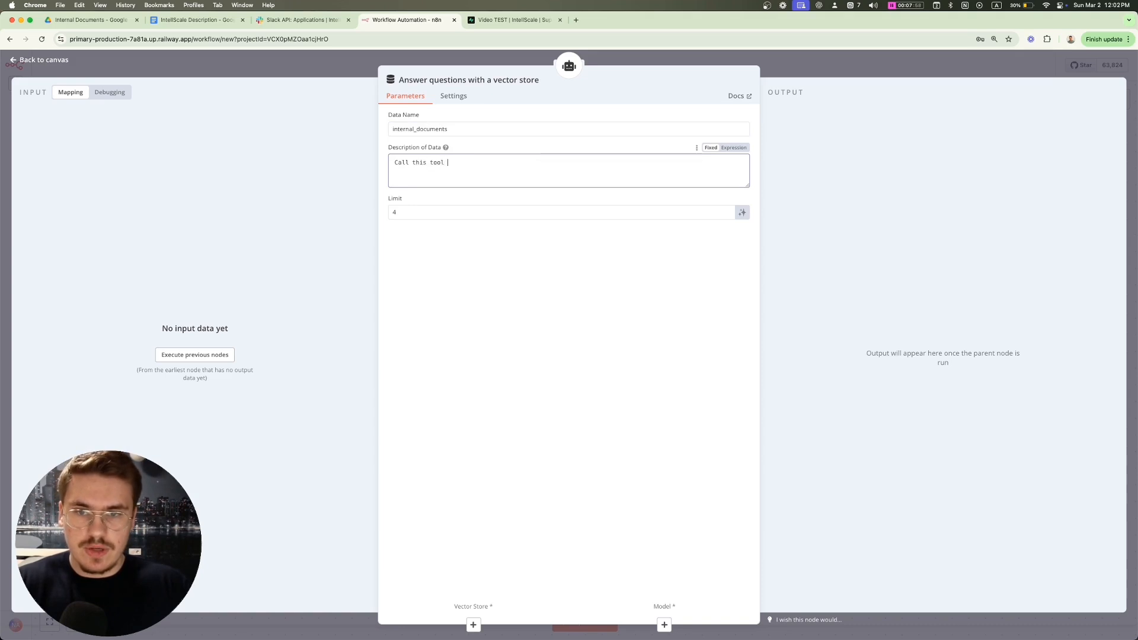
type("whne")
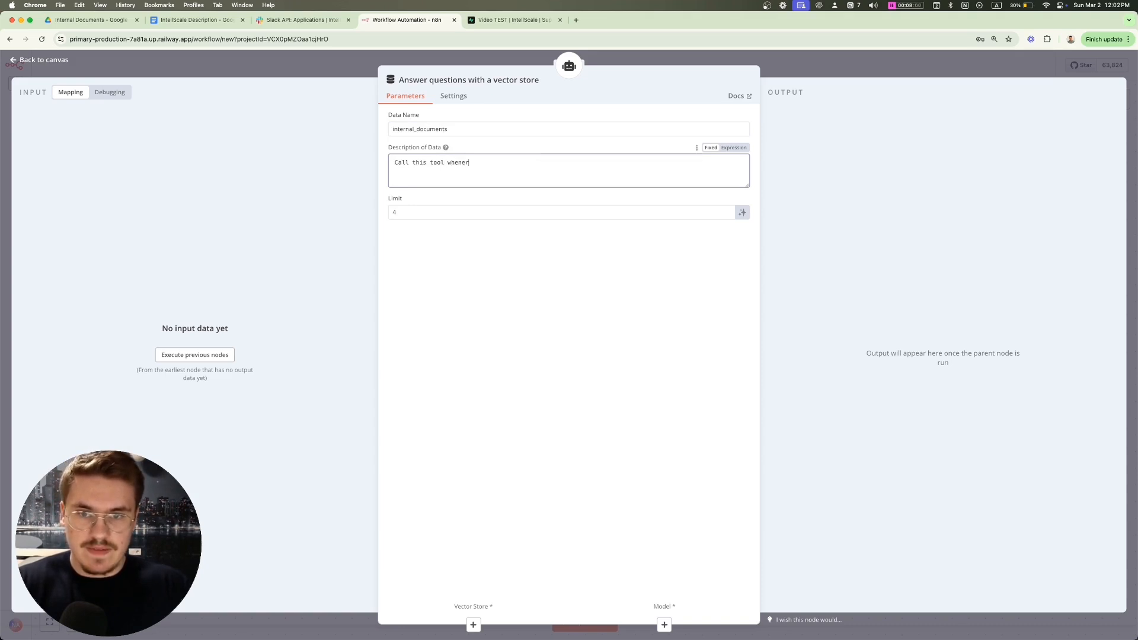
type("ever you're asked about ")
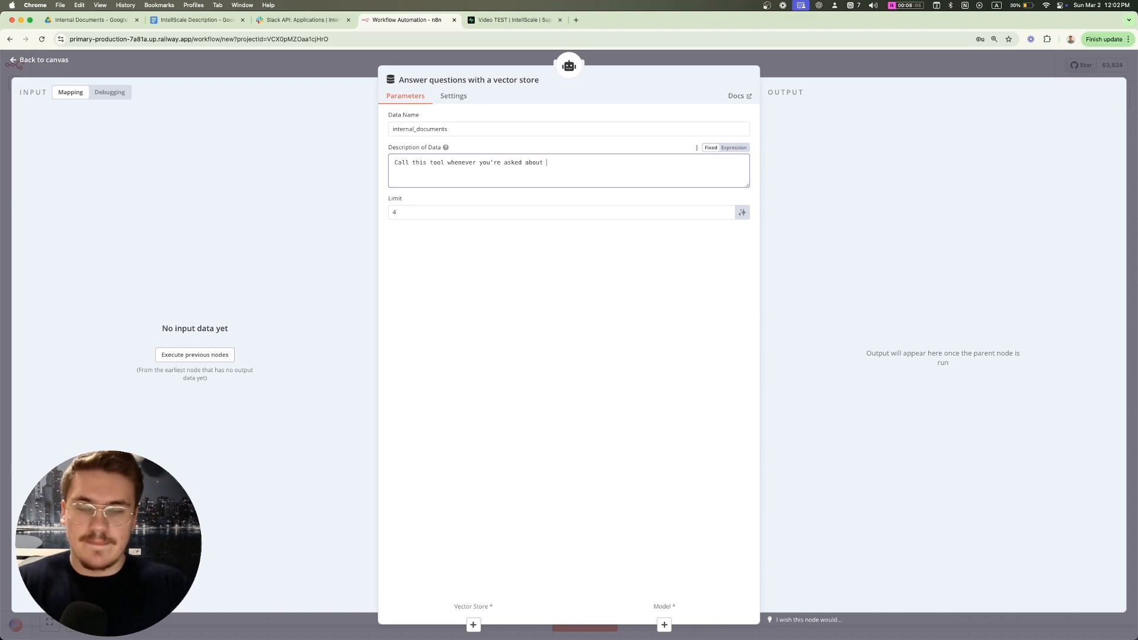
type("internal c")
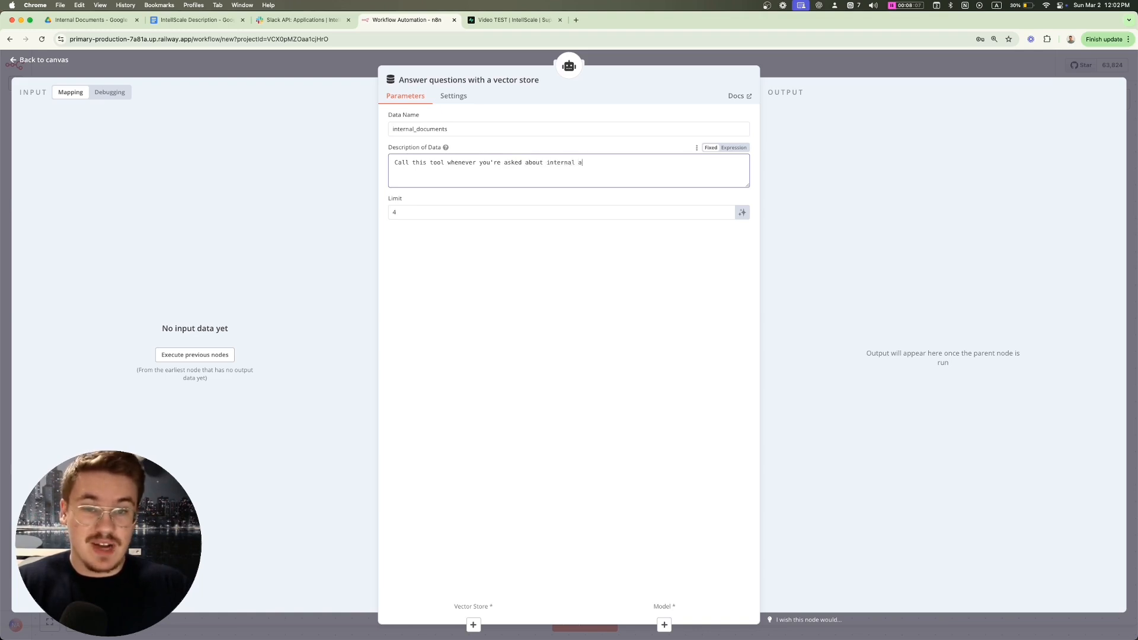
type("ompany info")
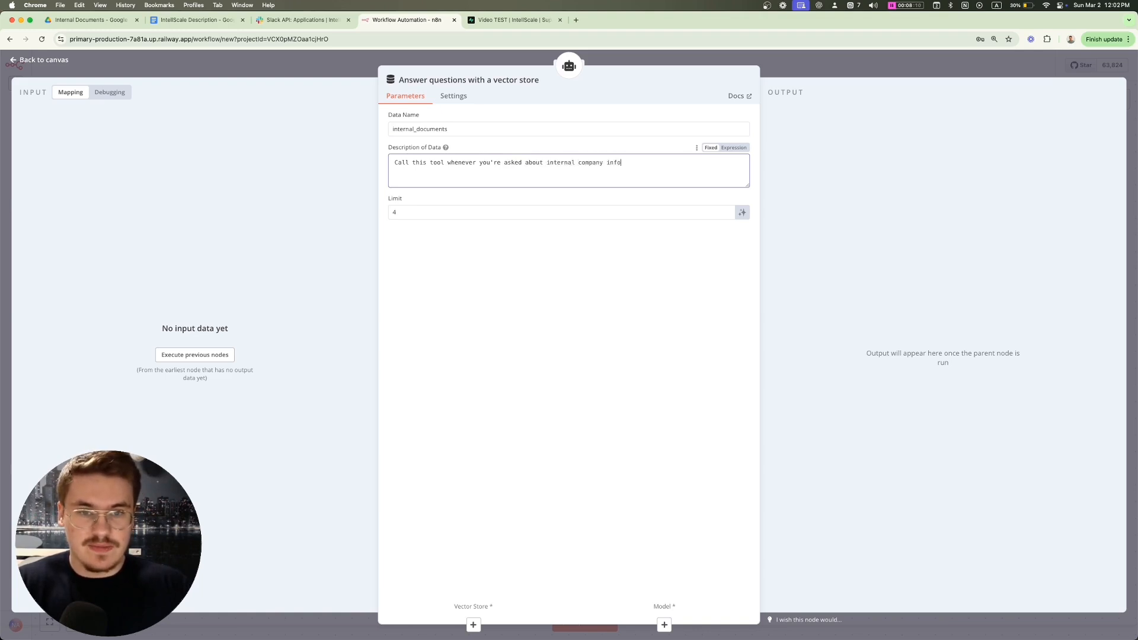
Step: Finish the tool description so it ends in "internal company information", and reposition the vector store tool node away from Postgres Chat Memory on the canvas
type("rmation")
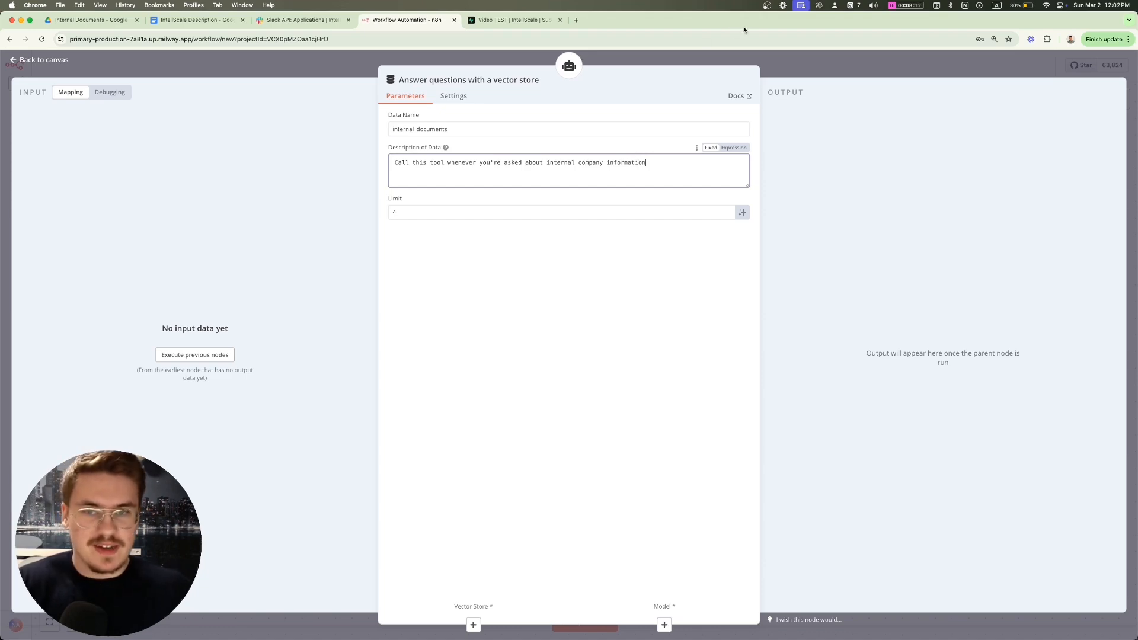
left_click(795, 57)
left_click_drag(729, 394, 794, 410)
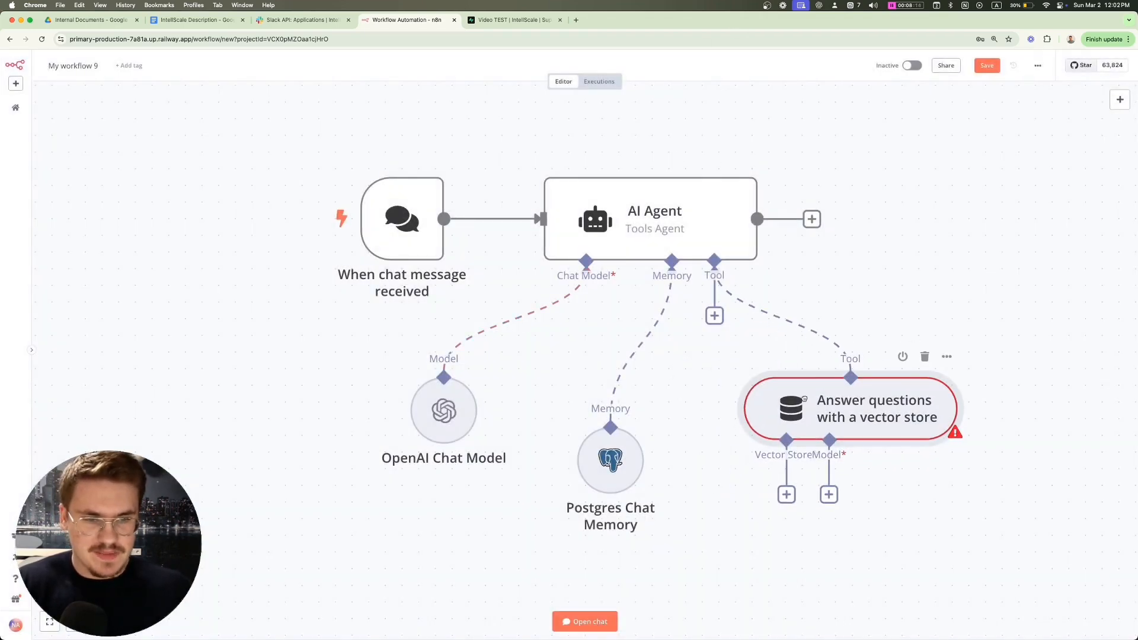
Step: Attach a Supabase Vector Store to the vector store input of the "Answer questions with a vector store" tool
scroll(698, 402, "down", 2)
scroll(698, 401, "right", 1)
scroll(698, 401, "down", 2)
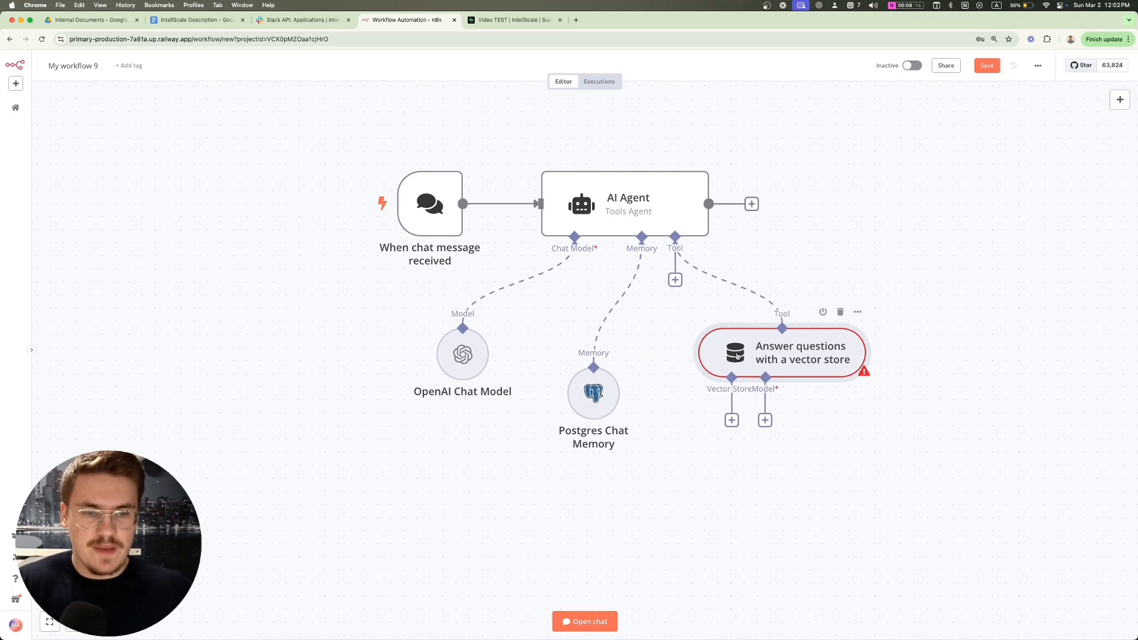
scroll(736, 358, "down", 2)
scroll(736, 358, "right", 1)
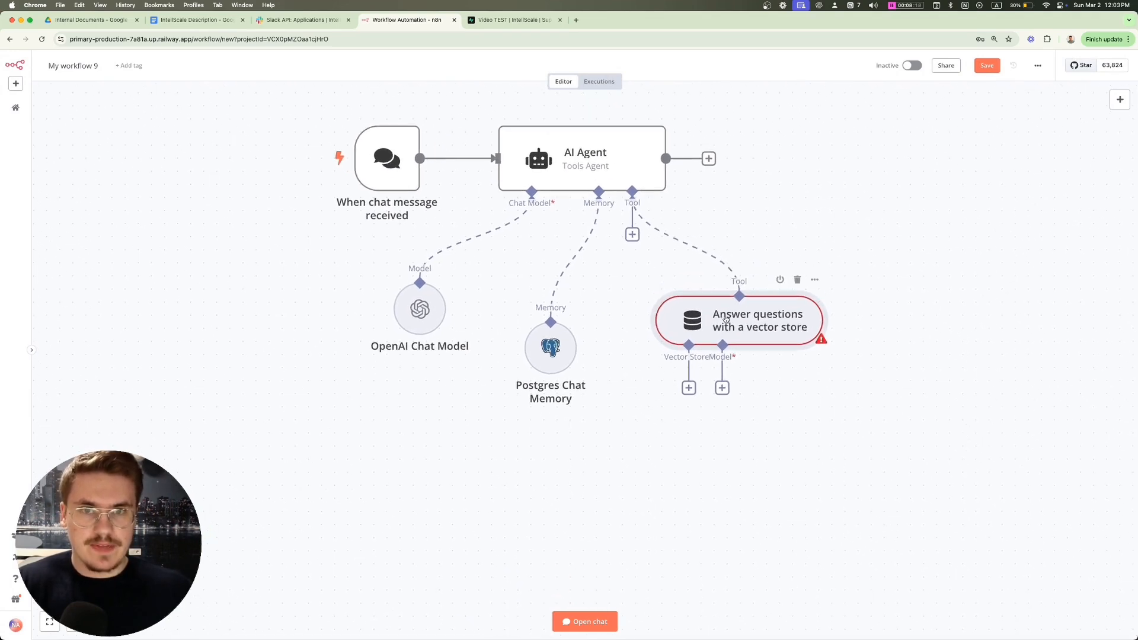
scroll(687, 378, "down", 2)
scroll(688, 378, "right", 1)
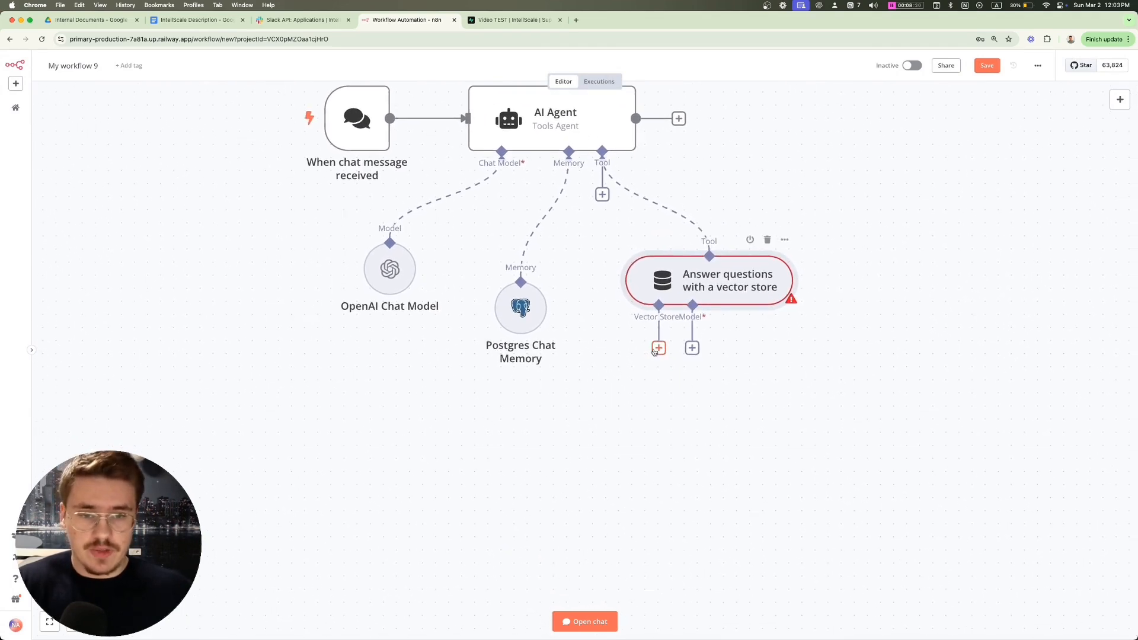
left_click(658, 350)
key("Down")
key("Down")
key("Down")
key("Down")
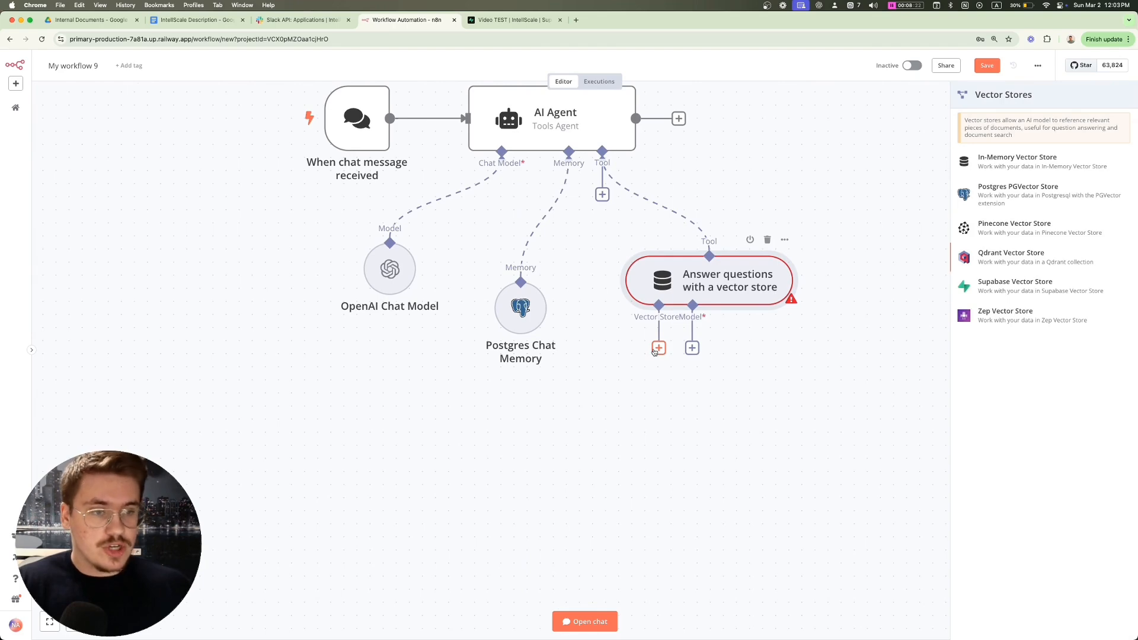
key("Return")
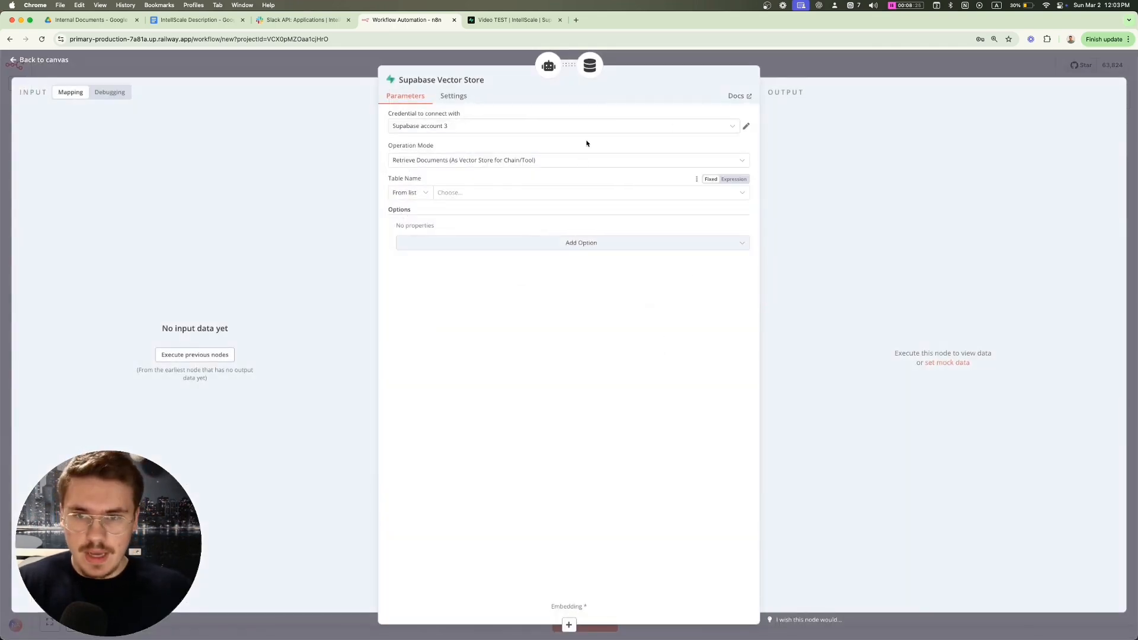
Step: Start a new Supabase API credential for the Supabase Vector Store node
left_click(420, 126)
left_click(506, 125)
left_click(487, 126)
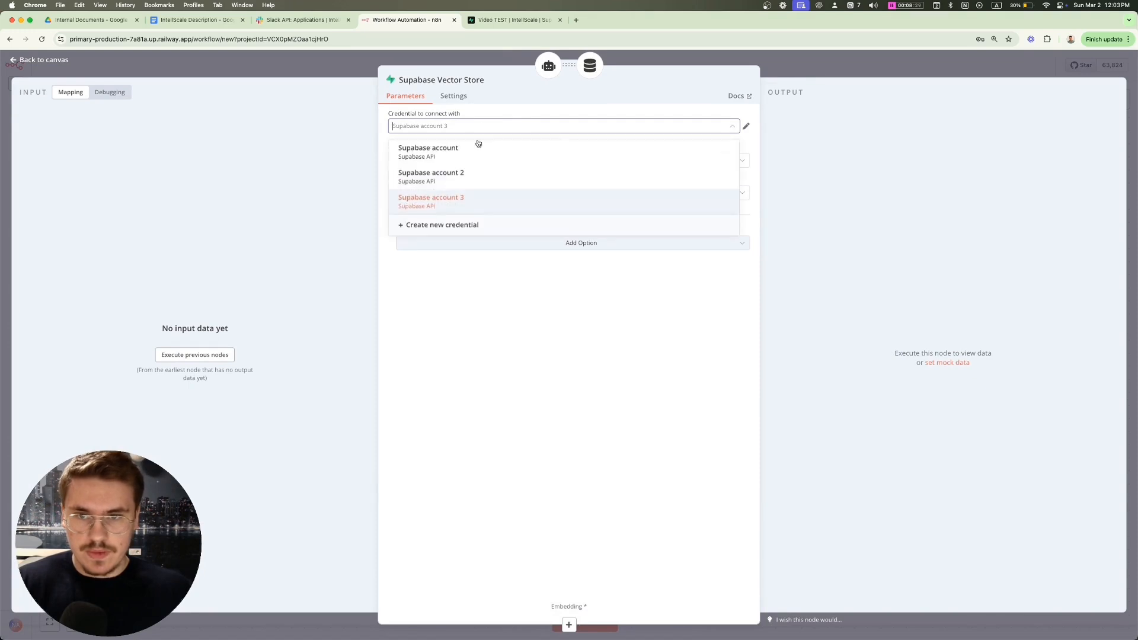
left_click(440, 226)
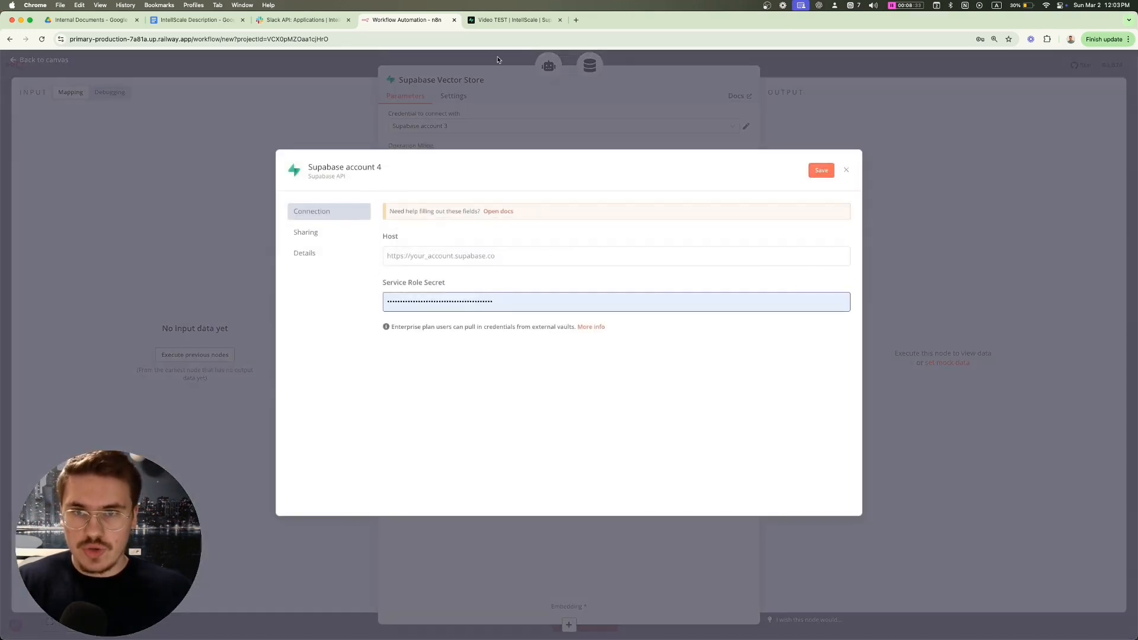
Step: Copy the project URL from the Data API settings of the Video TEST project in Supabase and enter it as the n8n credential's host
left_click(491, 23)
left_click(144, 196)
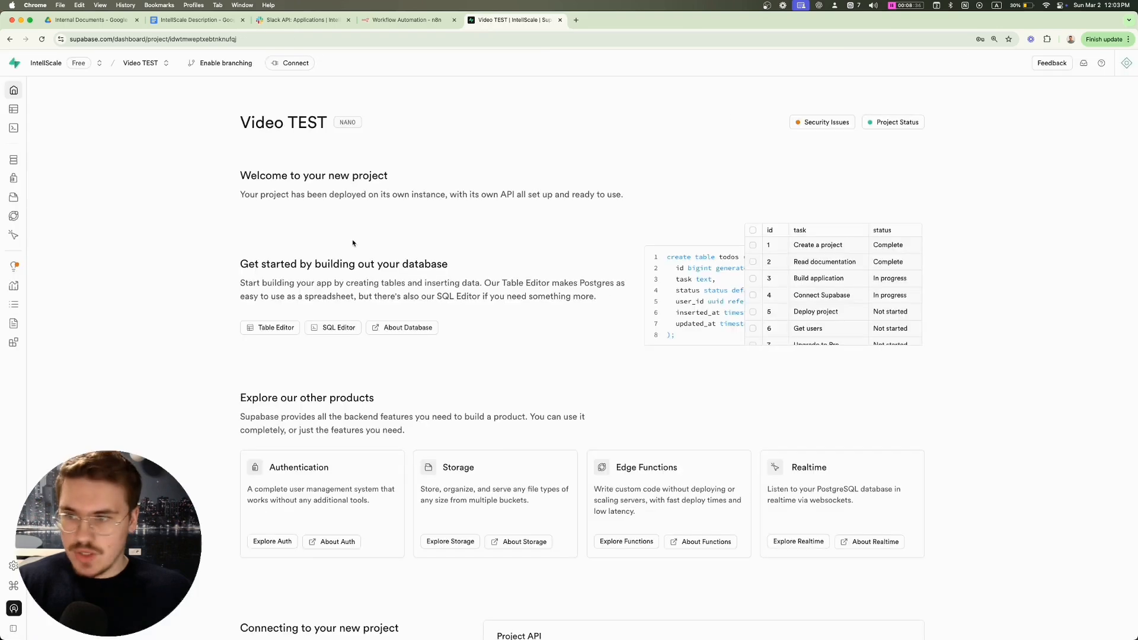
mouse_move(8, 486)
left_click(14, 562)
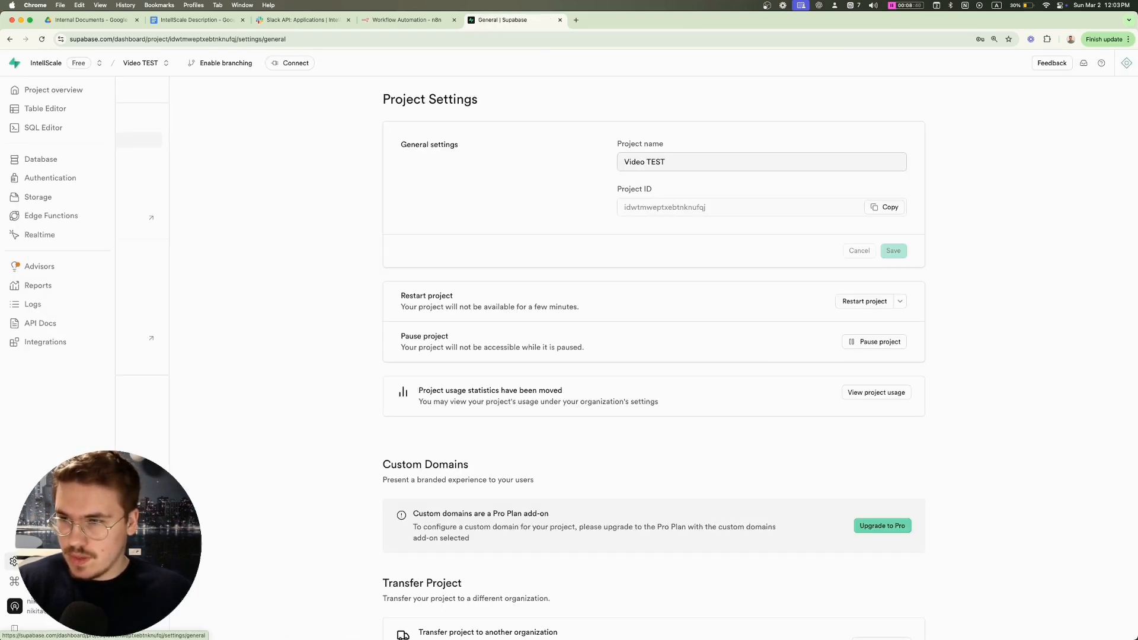
left_click(55, 292)
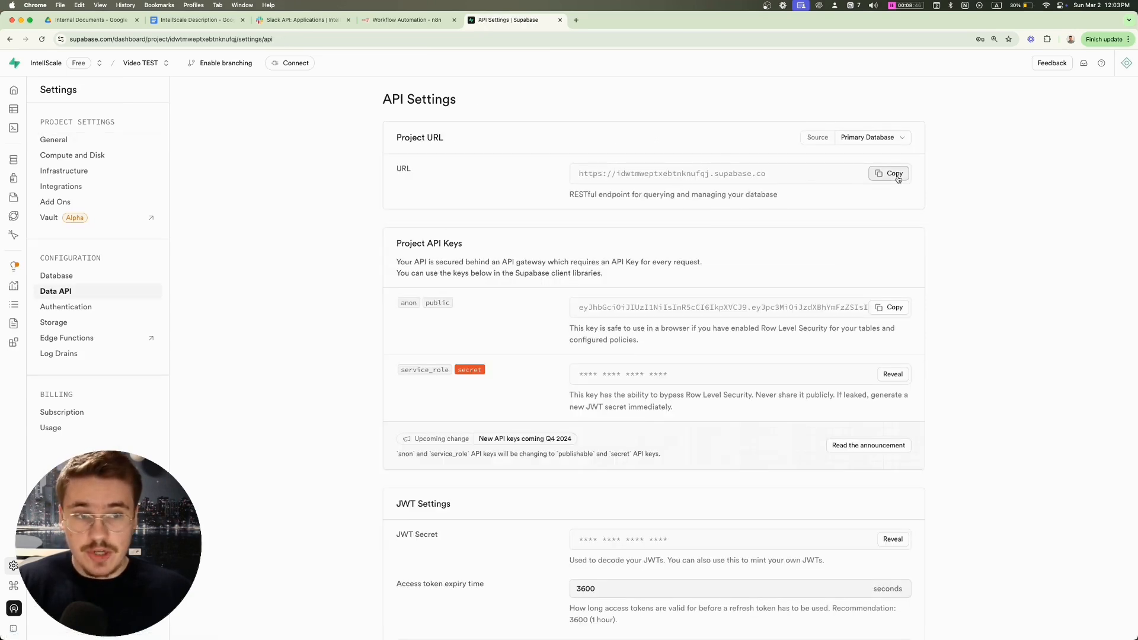
left_click(889, 174)
left_click(407, 19)
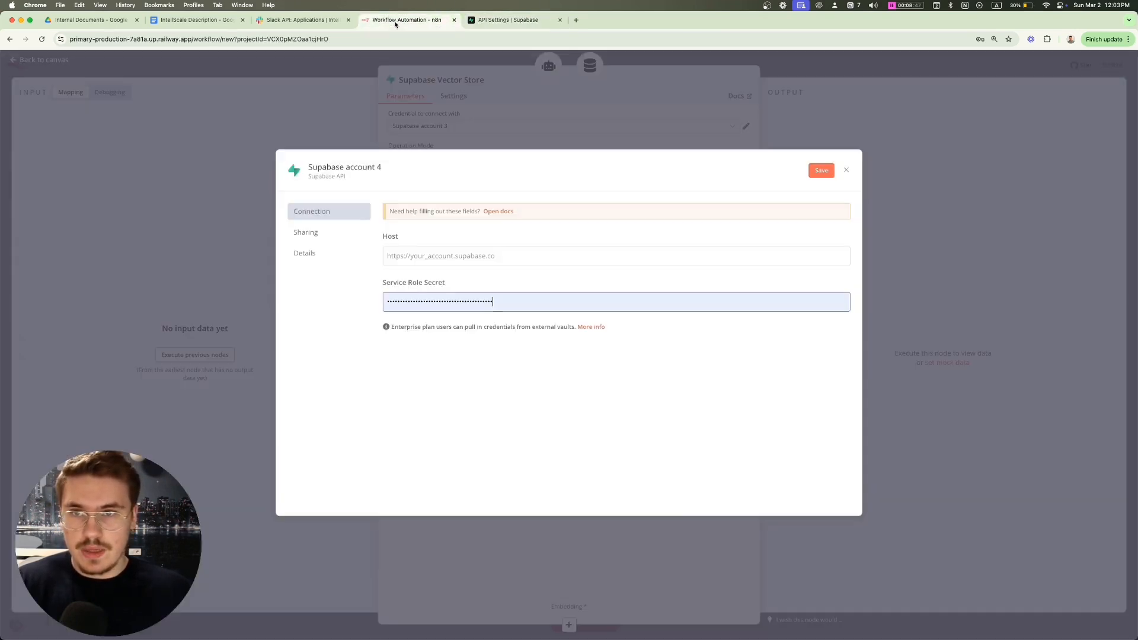
left_click(464, 257)
key("cmd+v")
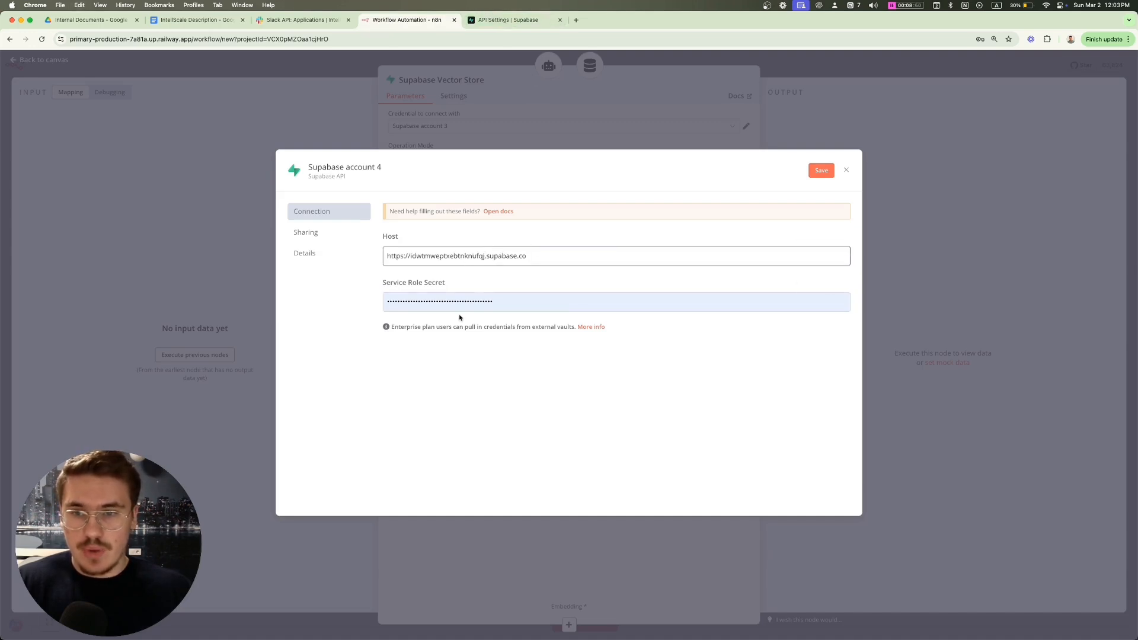
Step: Copy the service_role secret from the Supabase API settings into the credential's Service Role Secret, save the credential and close it
left_click(513, 20)
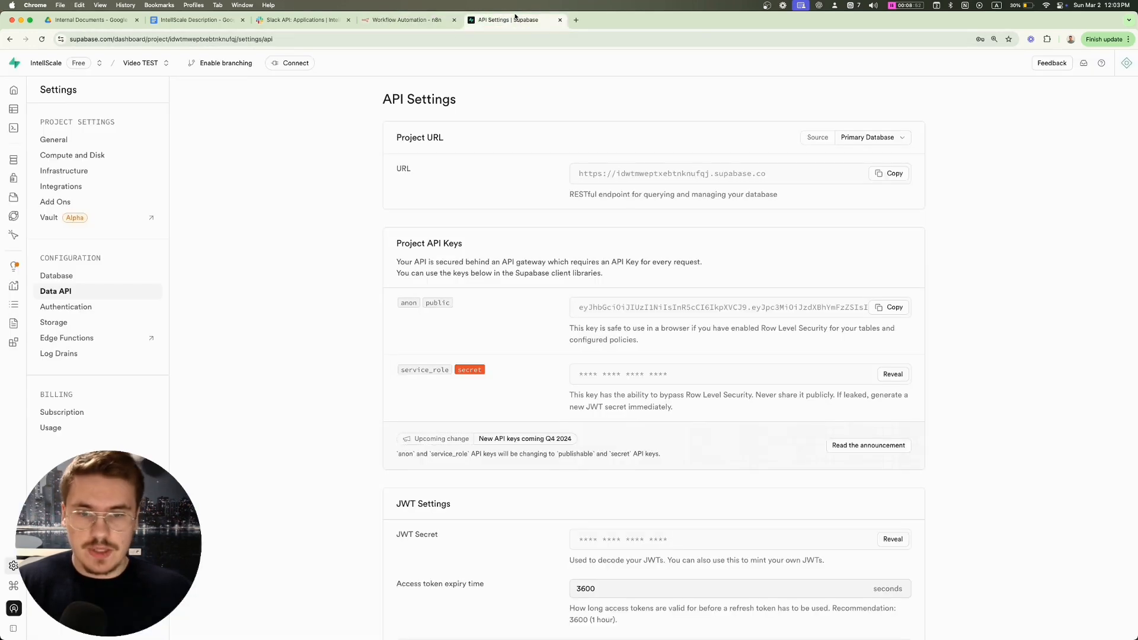
scroll(629, 287, "down", 3)
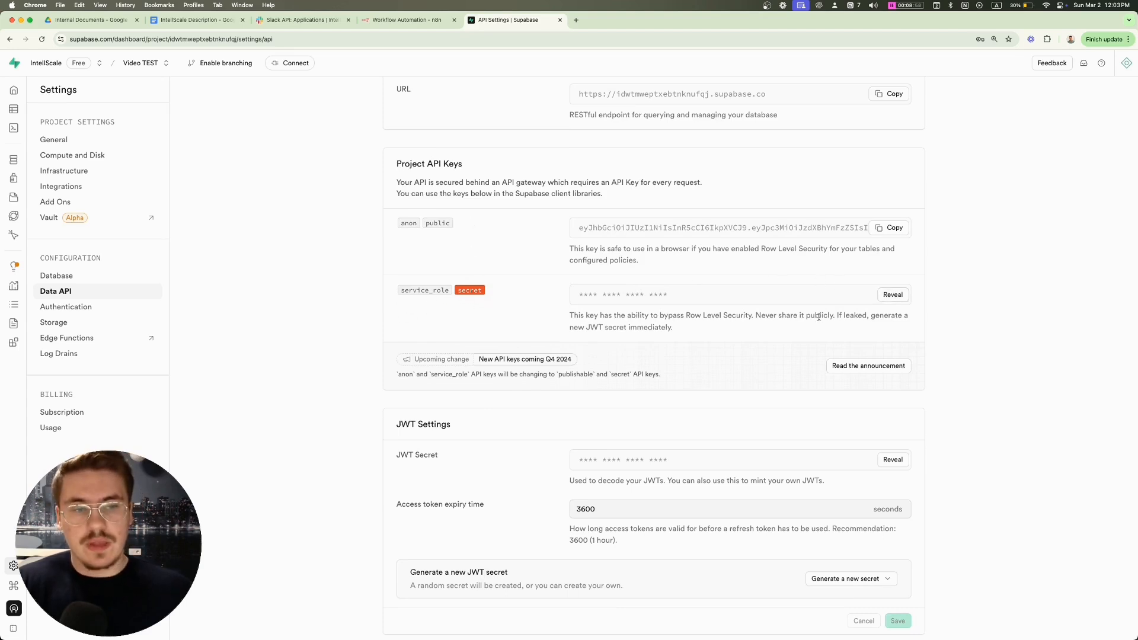
left_click(407, 20)
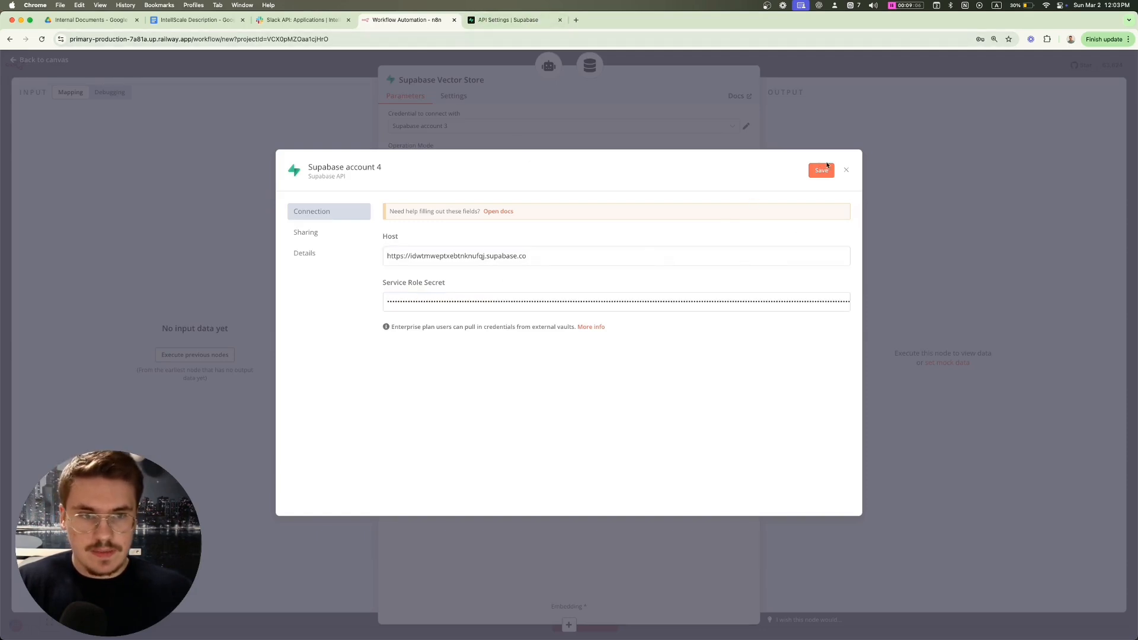
left_click(823, 169)
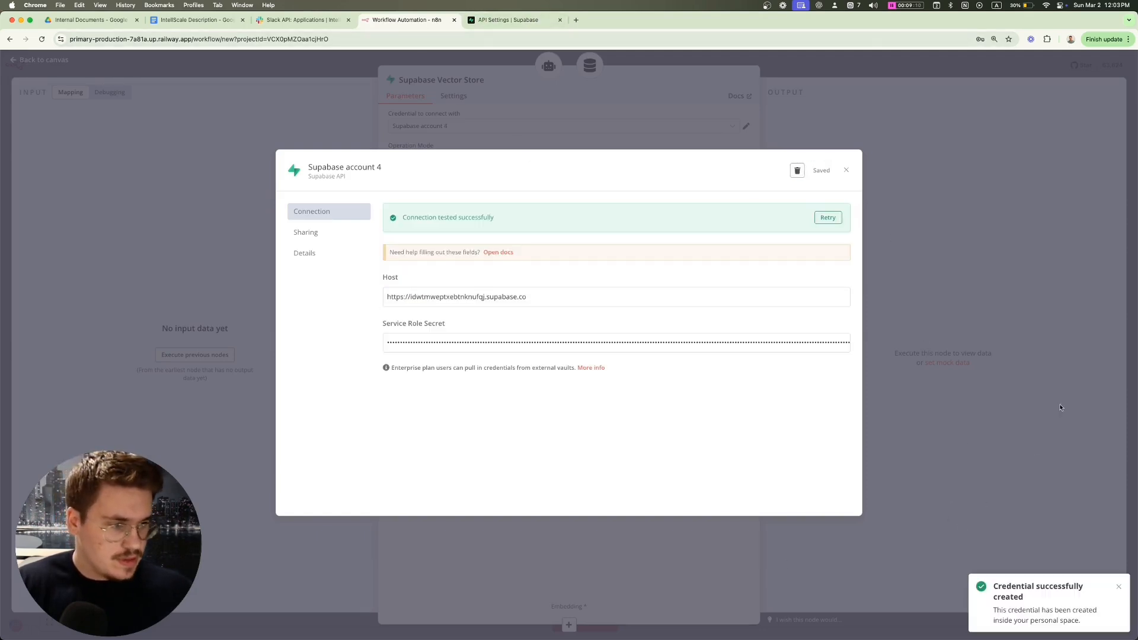
left_click(846, 172)
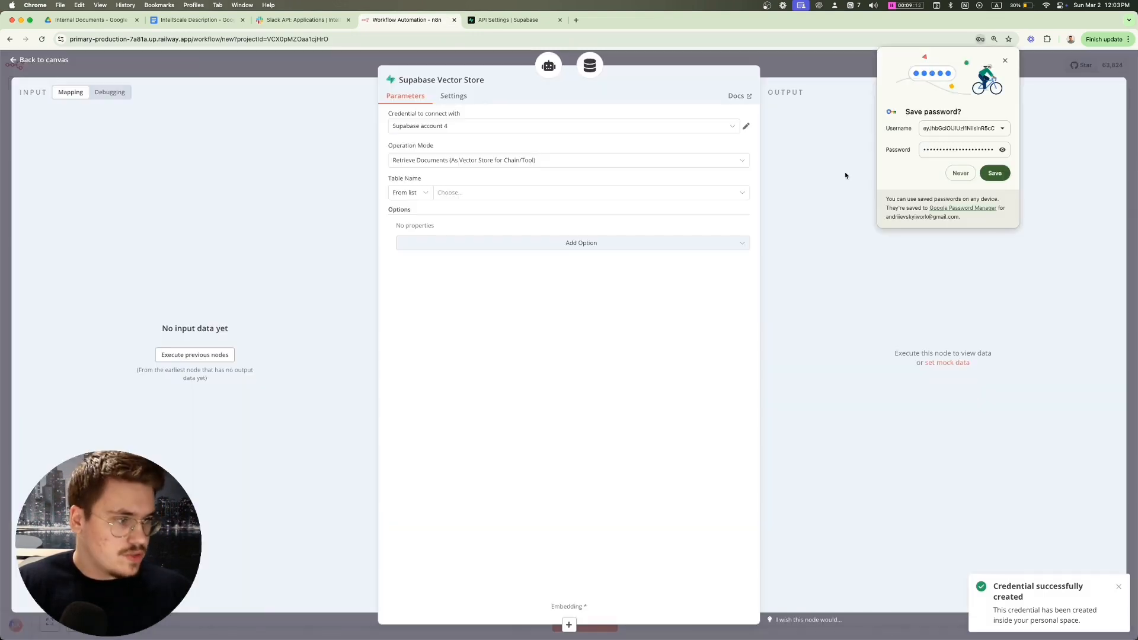
Step: Check which tables the Supabase Vector Store node offers for its table name, dismissing the browser's password-saving prompt
left_click(491, 195)
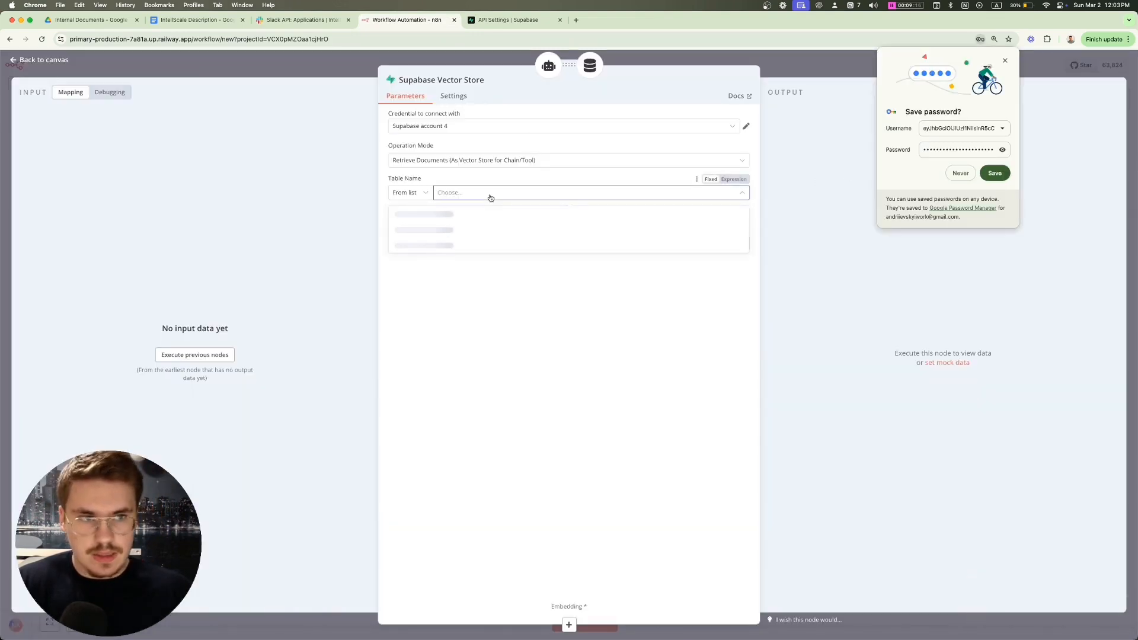
left_click(823, 201)
left_click(1005, 61)
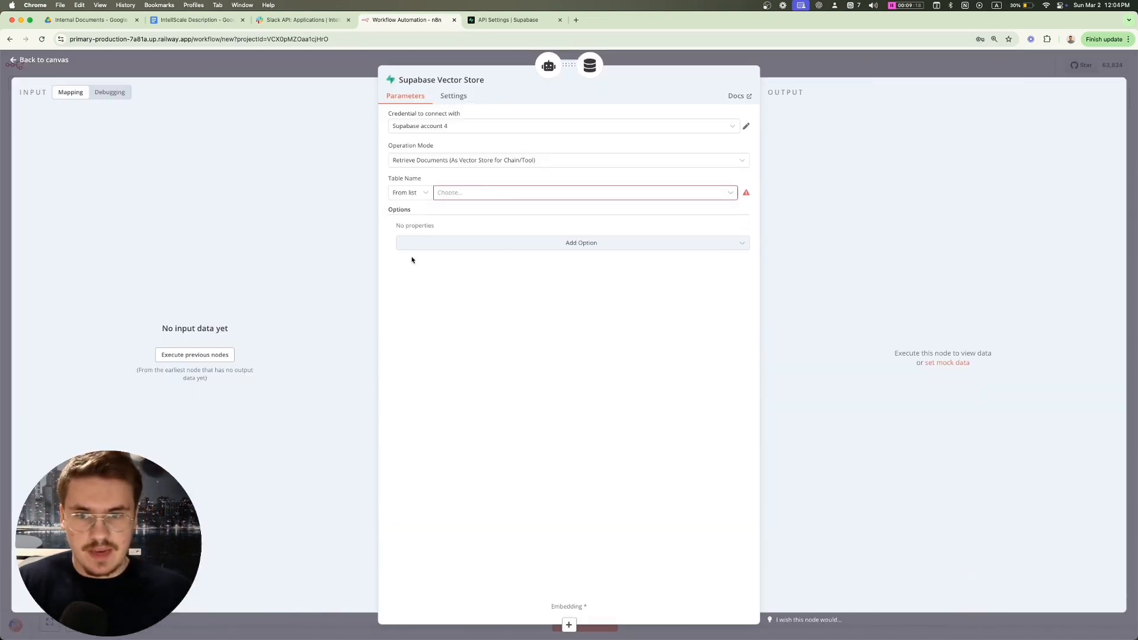
left_click(468, 191)
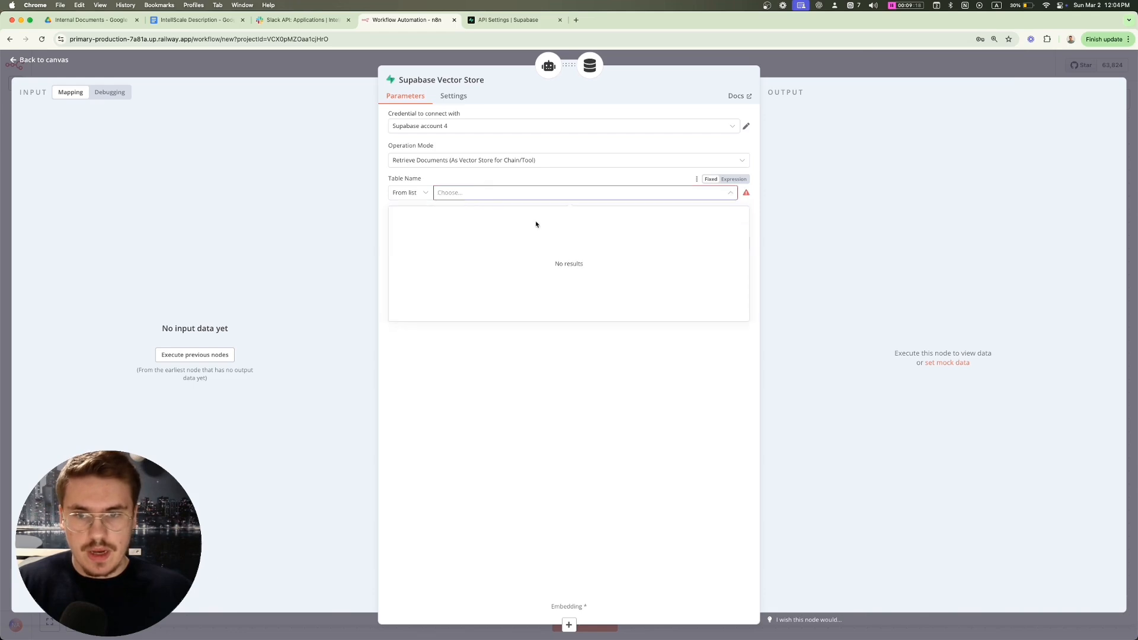
left_click(484, 176)
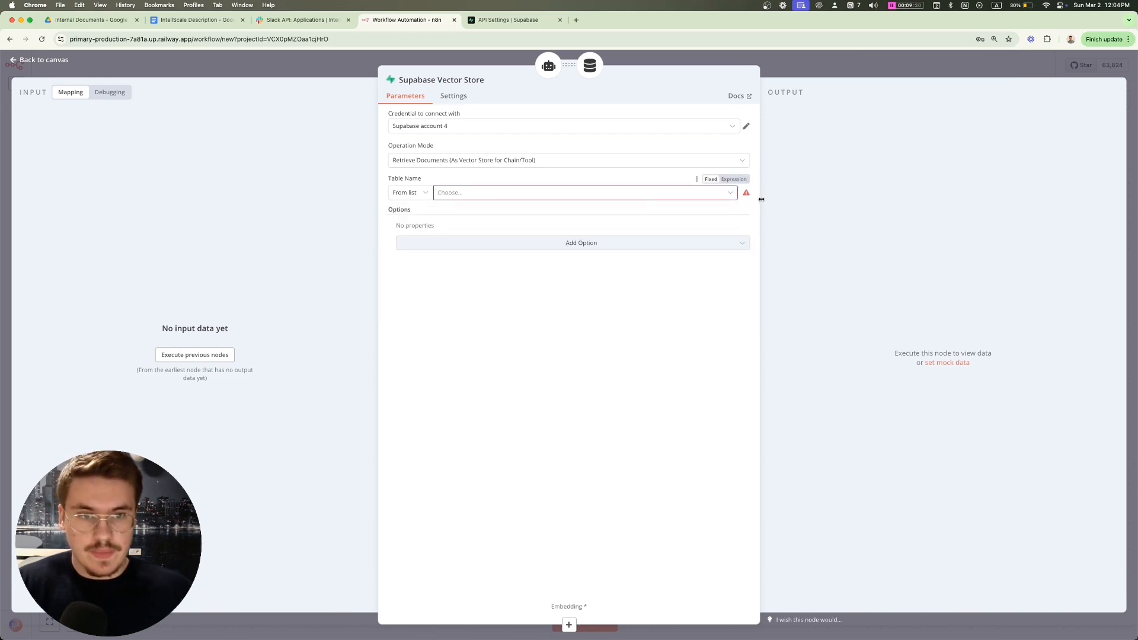
Step: Open the Supabase Vector Store node's documentation, follow its vector store quickstart link and copy the SQL for initializing the database
left_click(735, 96)
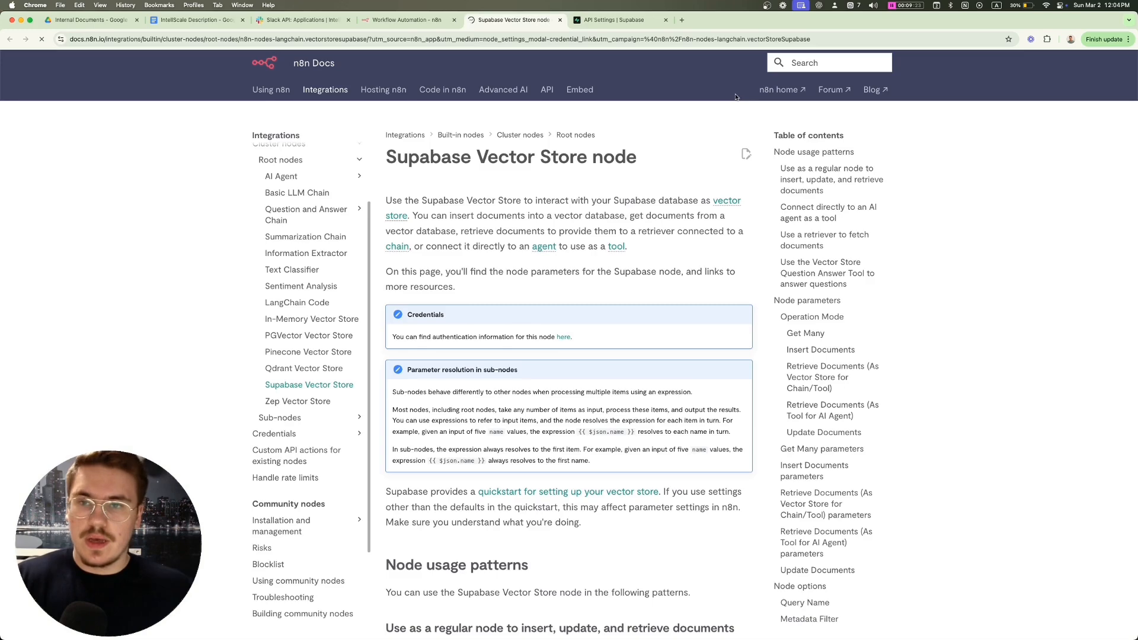
scroll(568, 243, "down", 1)
scroll(568, 243, "down", 3)
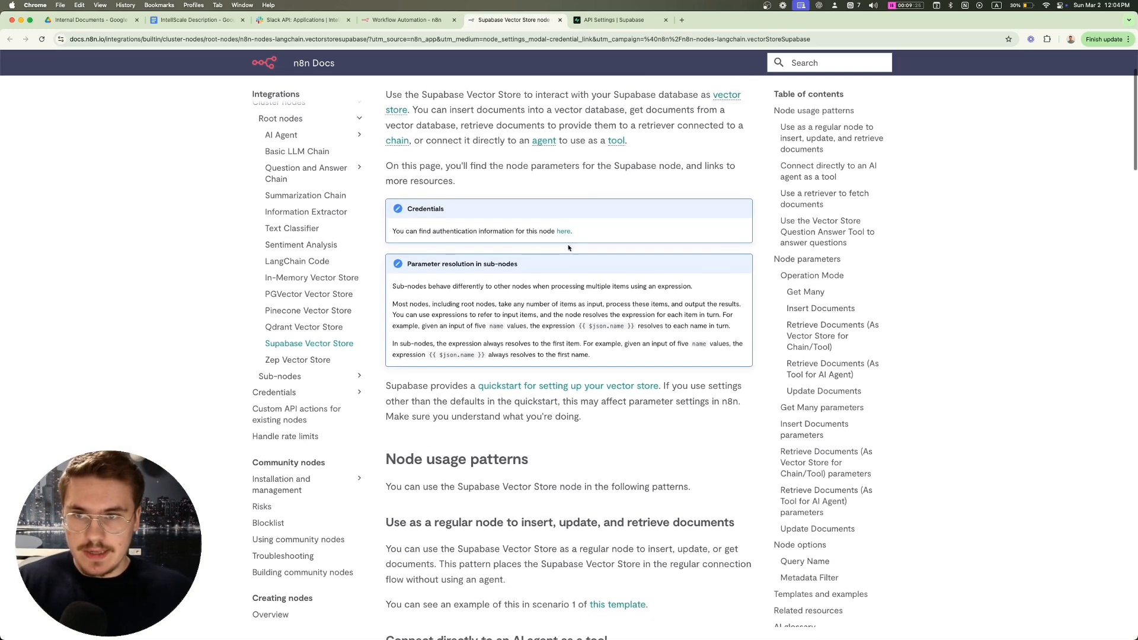
left_click(556, 390)
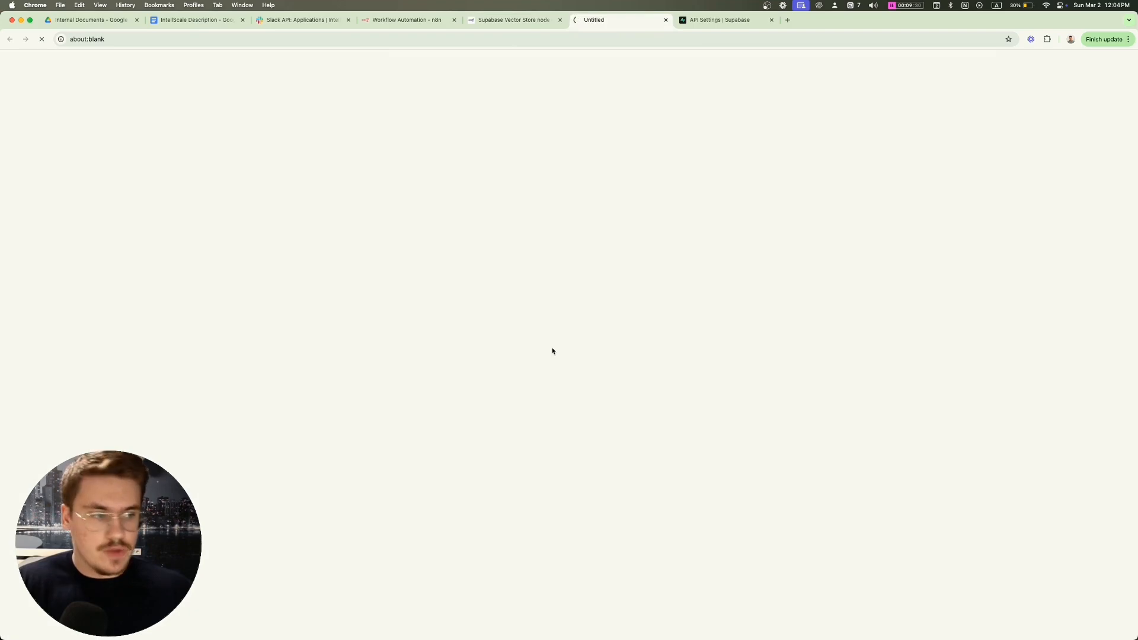
scroll(439, 431, "down", 2)
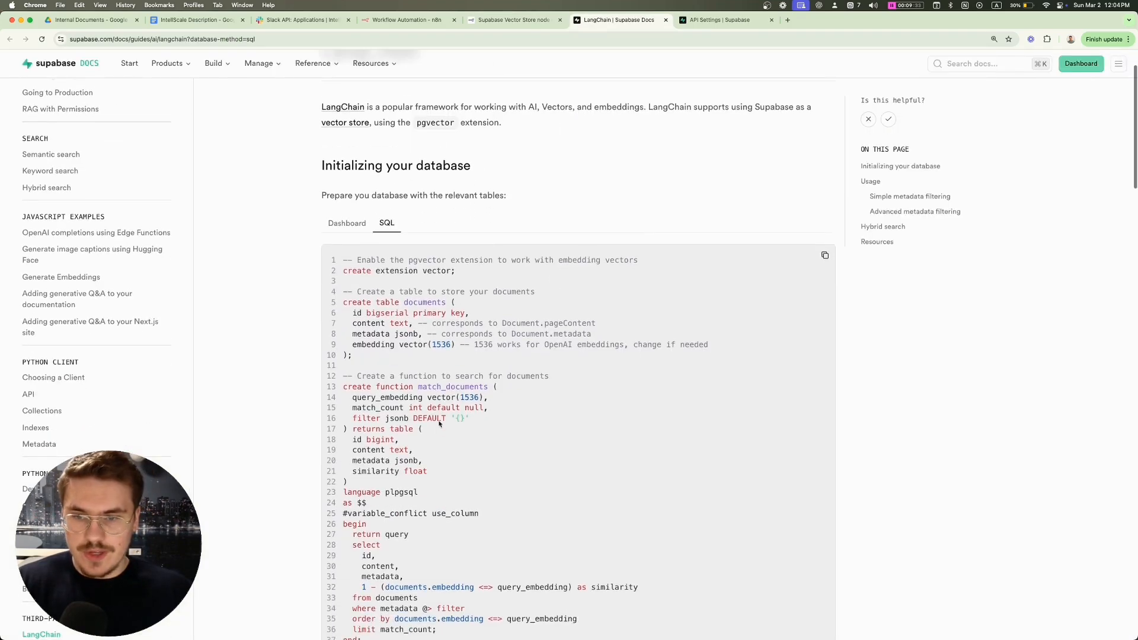
scroll(439, 423, "down", 2)
left_click(824, 182)
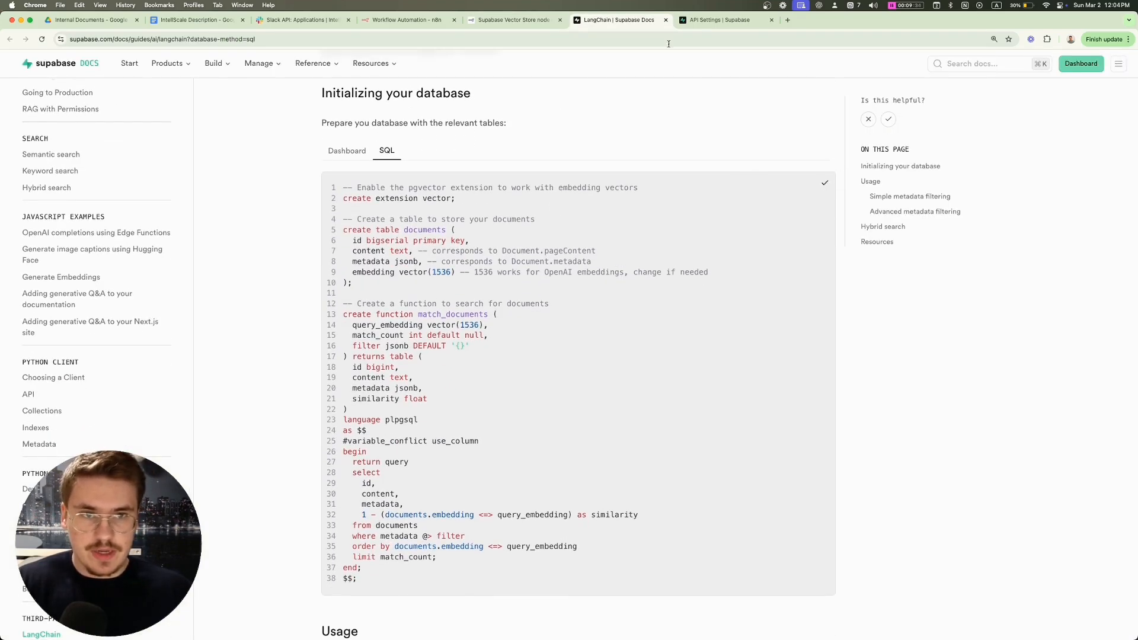
Step: Run the copied initialization SQL as a new query in the Supabase project's SQL Editor, and view the documents table in the Table Editor
left_click(701, 21)
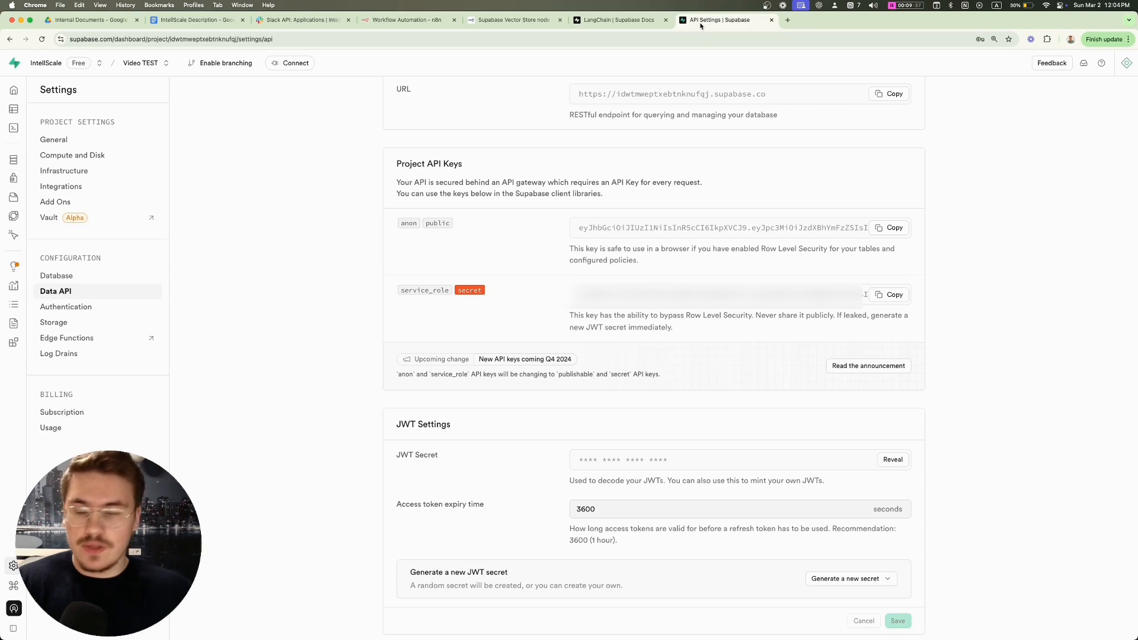
left_click(16, 129)
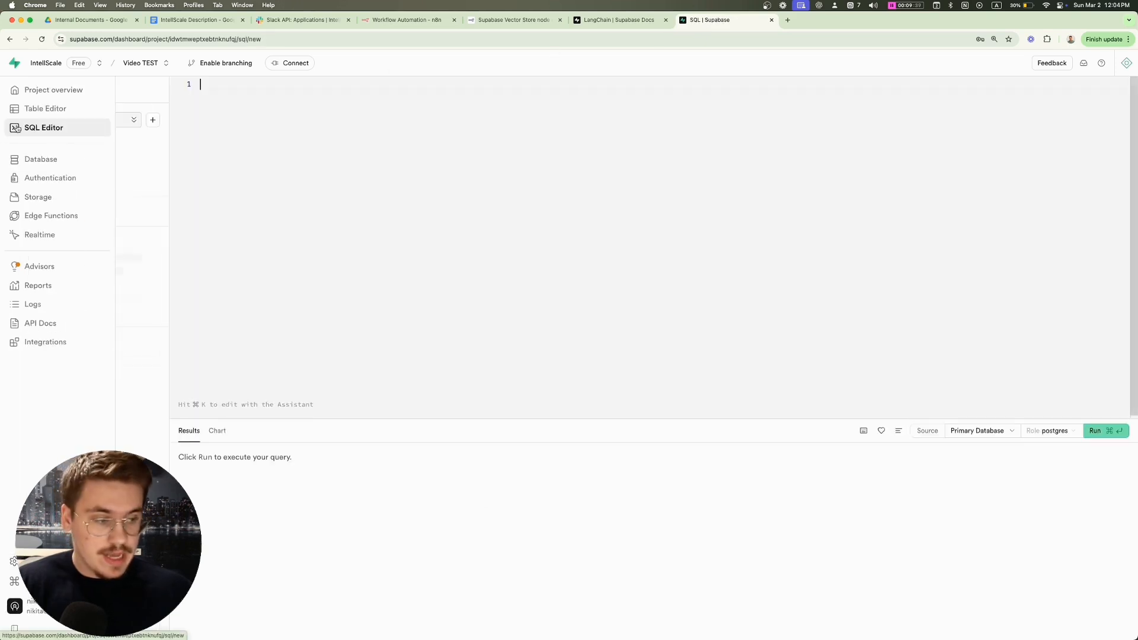
left_click(256, 132)
key("super+v")
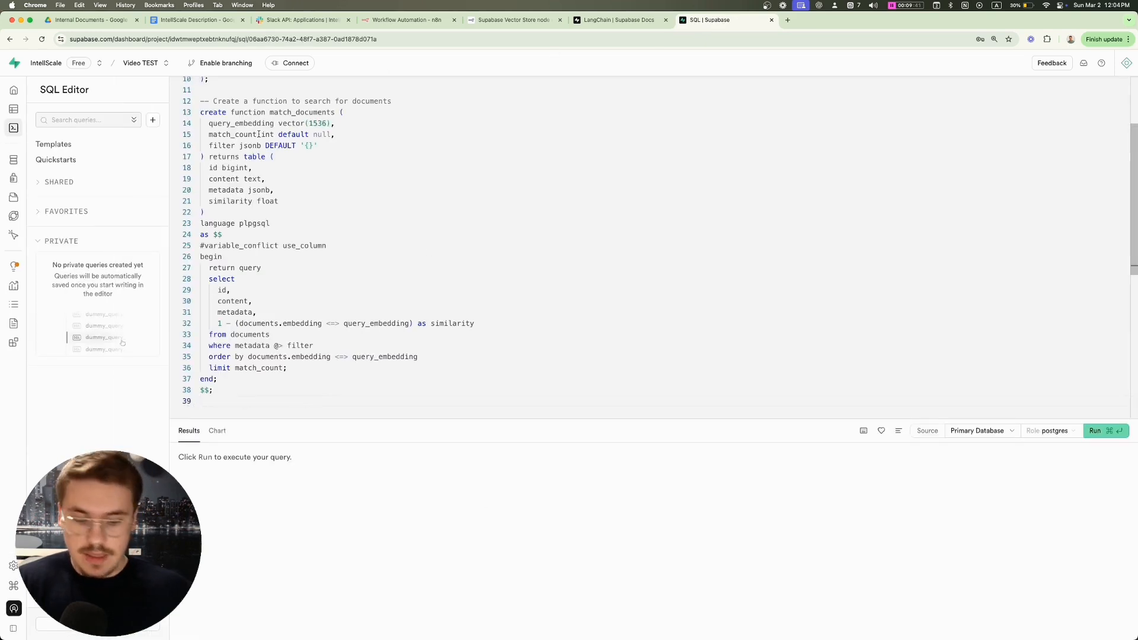
scroll(1007, 197, "down", 5)
scroll(1105, 293, "up", 3)
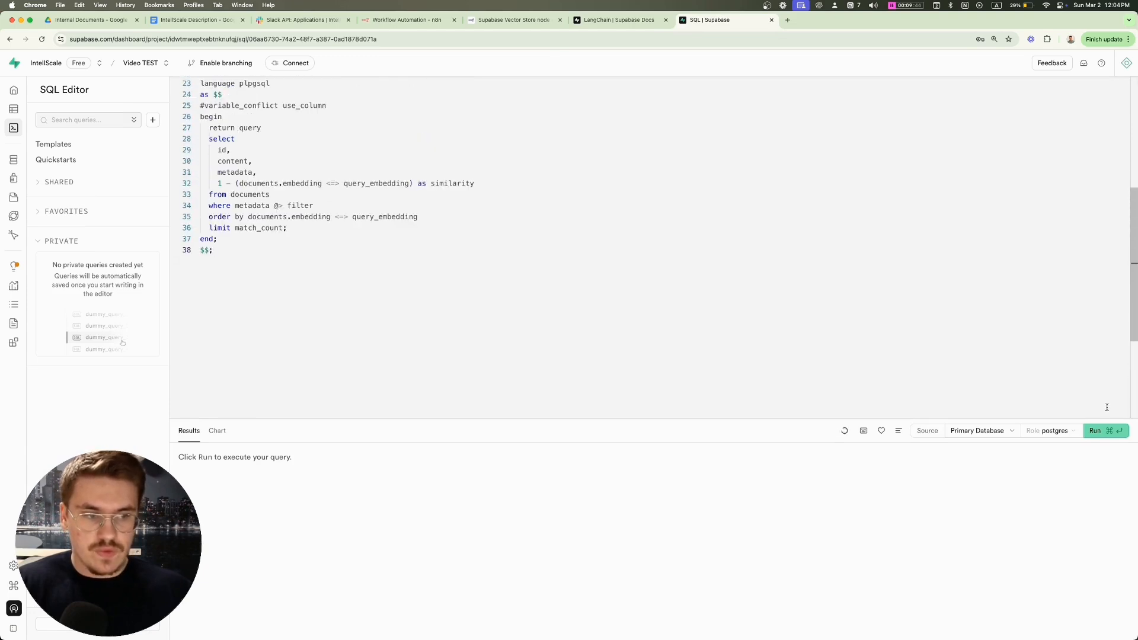
key("super+Return")
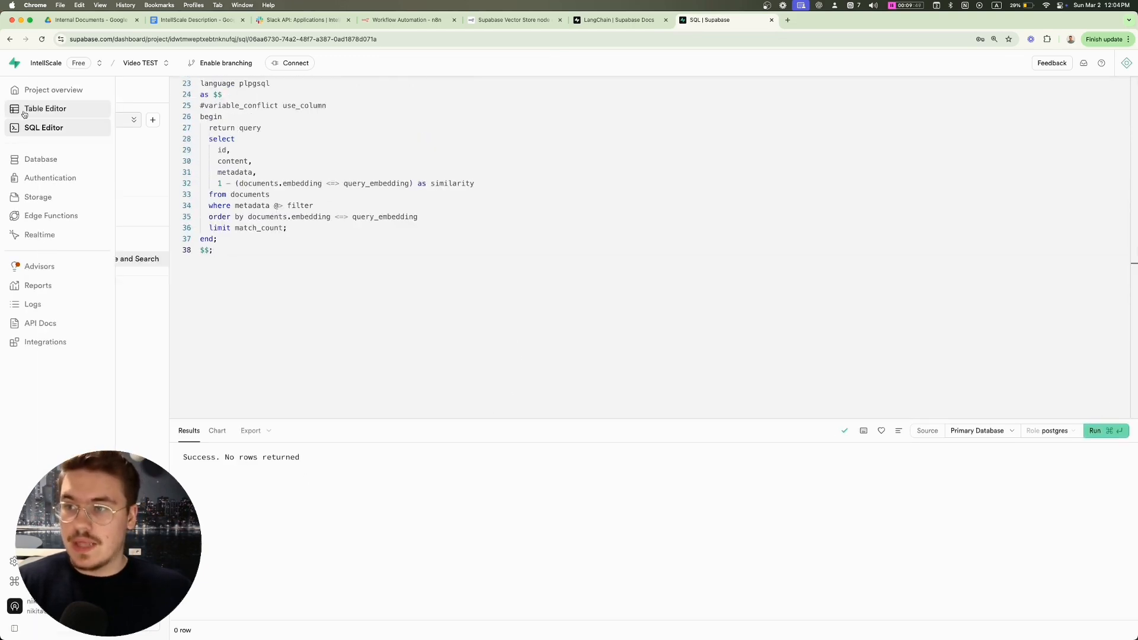
left_click(25, 112)
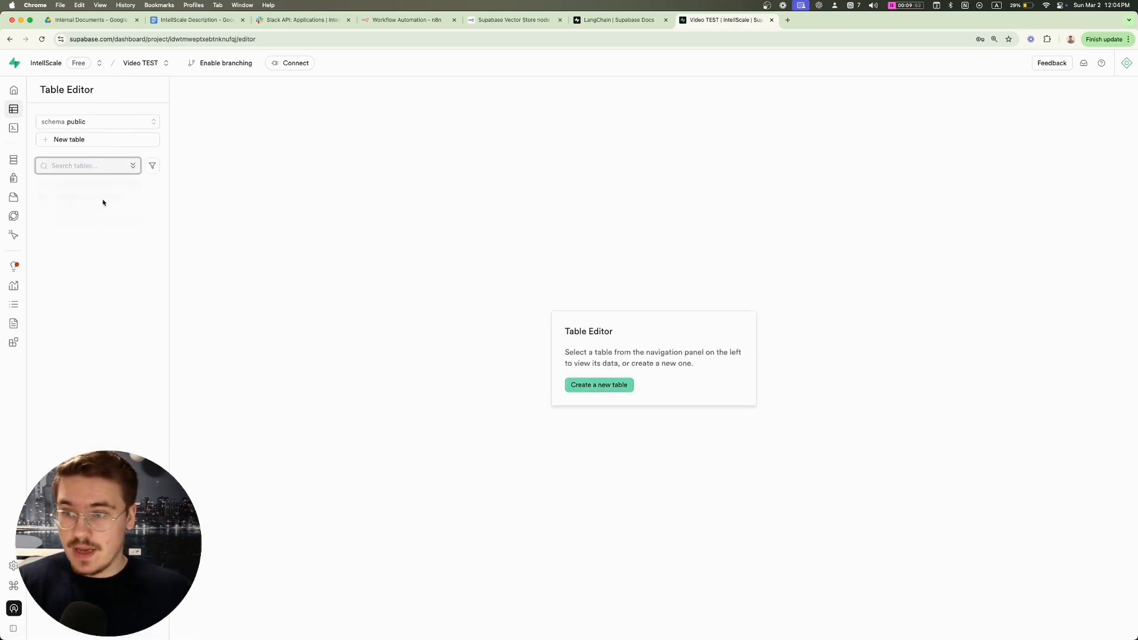
left_click(76, 187)
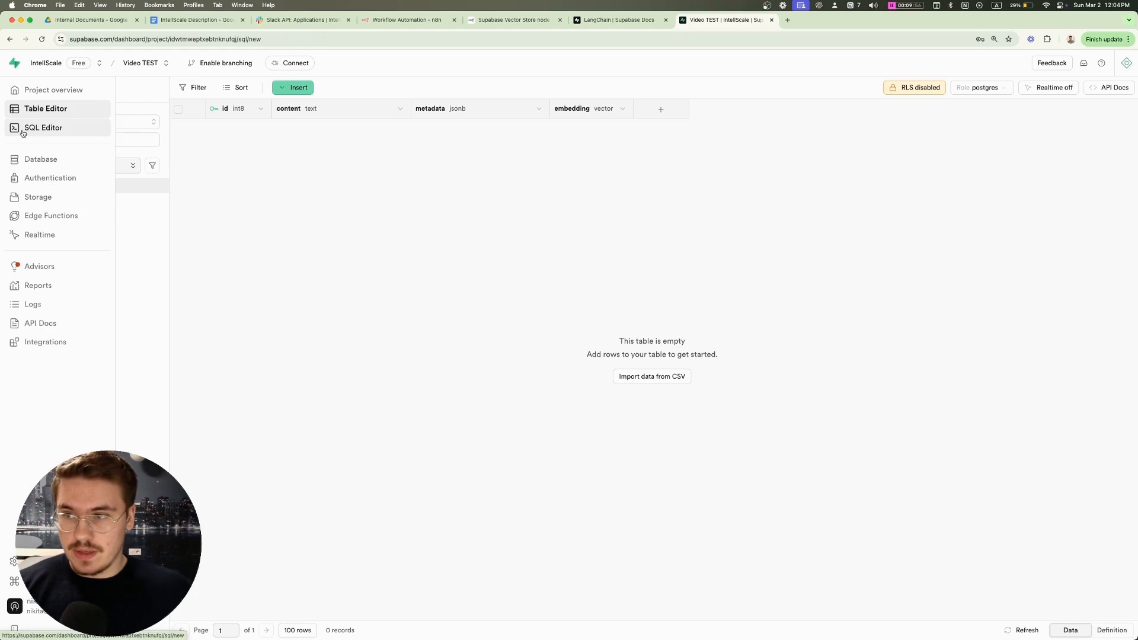
Step: Return to the initialization query in the Supabase SQL Editor and examine the match_documents function it creates
left_click(27, 127)
key("super+v")
scroll(308, 183, "up", 3)
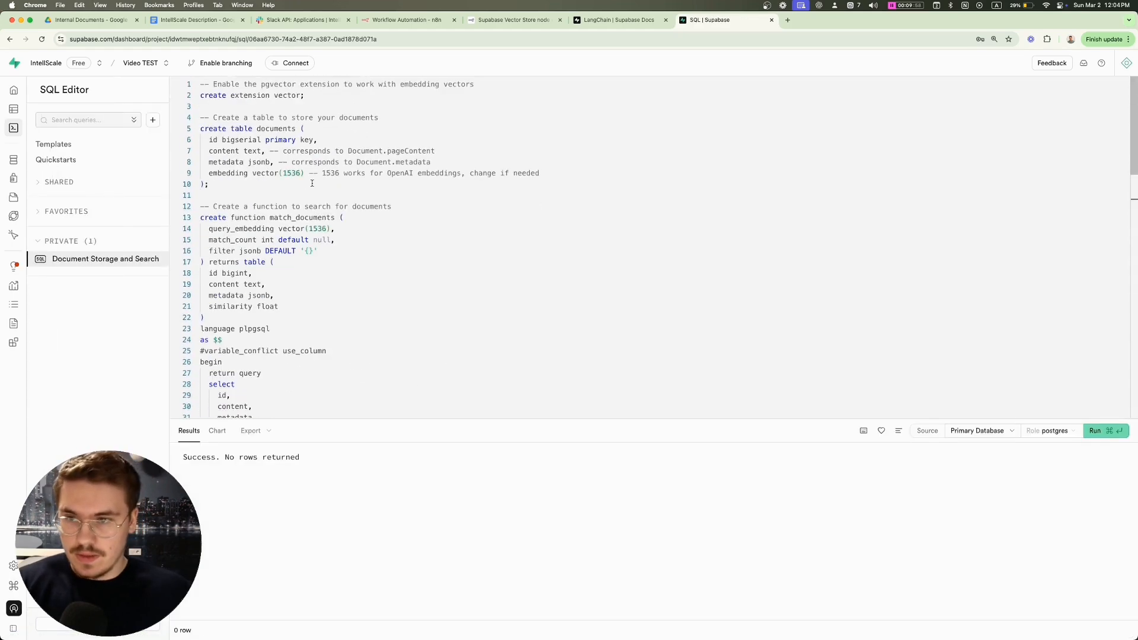
scroll(312, 184, "down", 13)
scroll(312, 183, "up", 6)
scroll(313, 183, "down", 3)
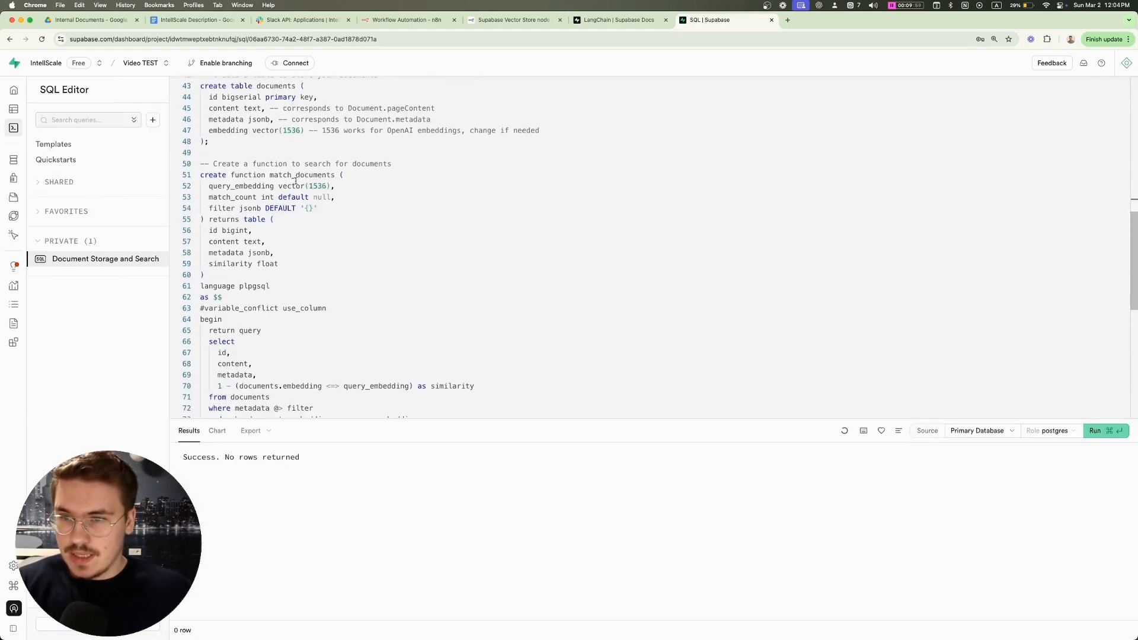
left_click_drag(270, 173, 312, 188)
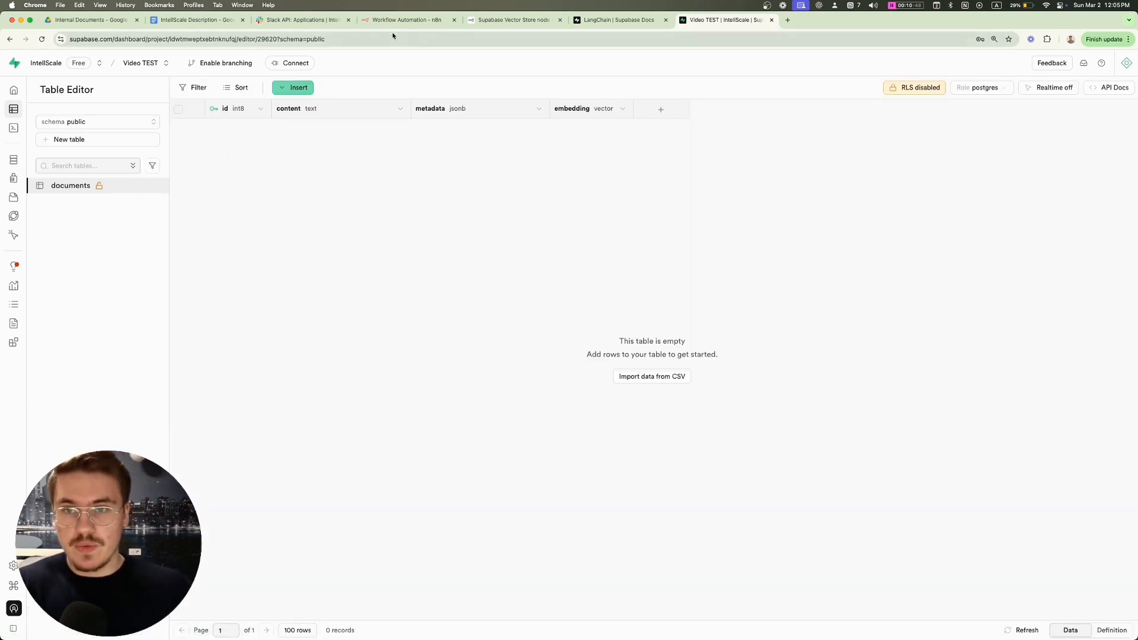
Step: Switch back to the n8n workflow and select documents as the Supabase Vector Store node's table name
left_click(403, 20)
left_click(465, 193)
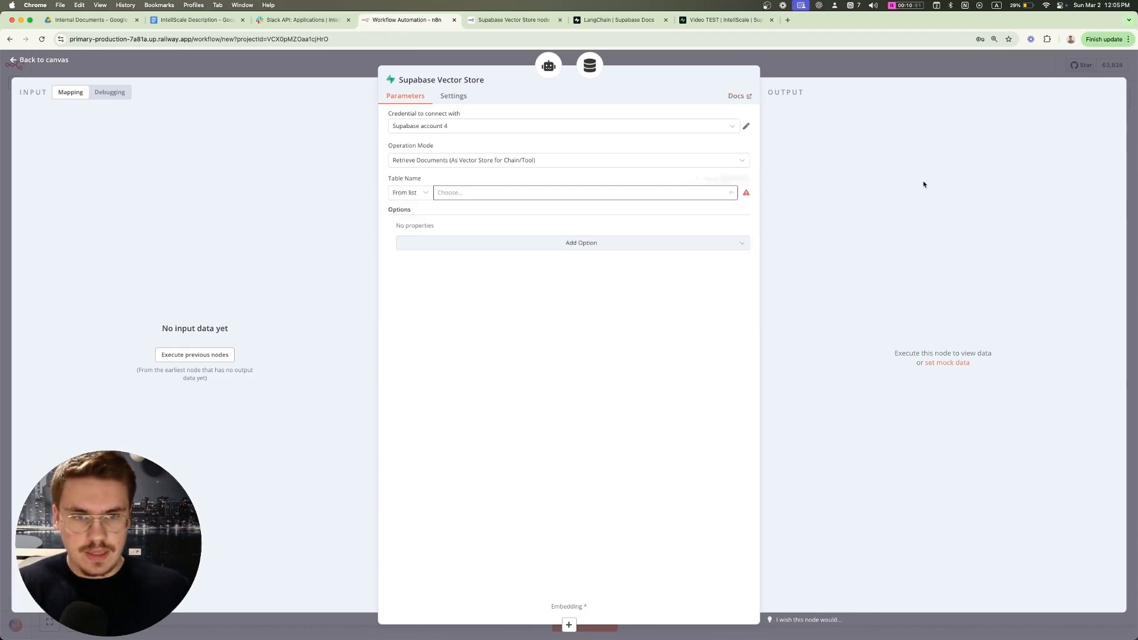
left_click(817, 56)
left_click_drag(911, 286, 664, 403)
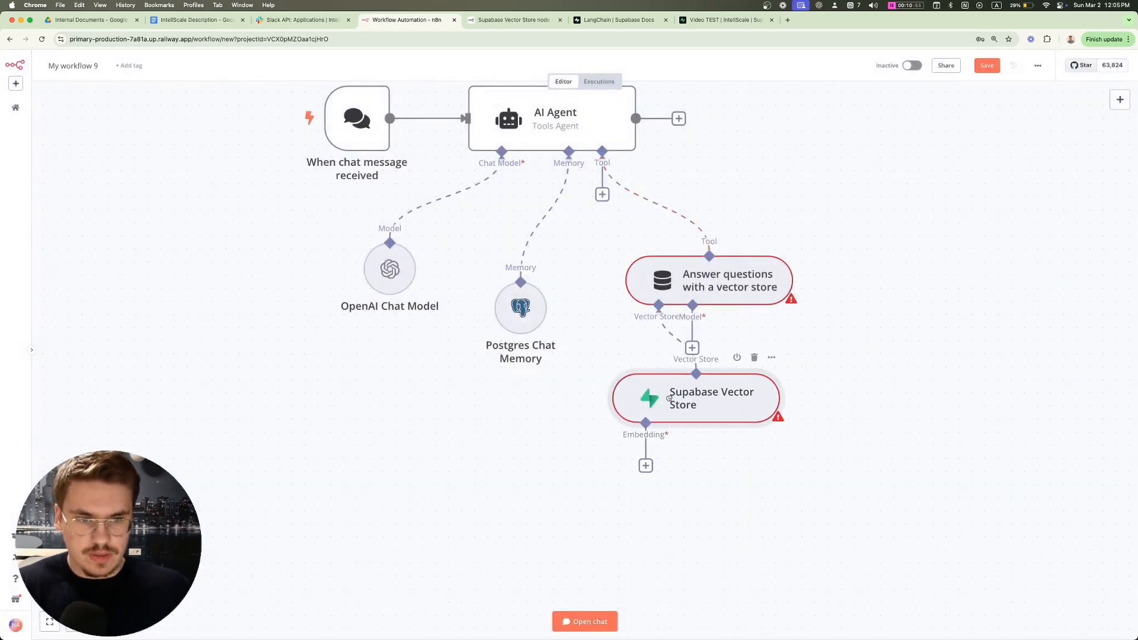
double_click(664, 403)
left_click(461, 195)
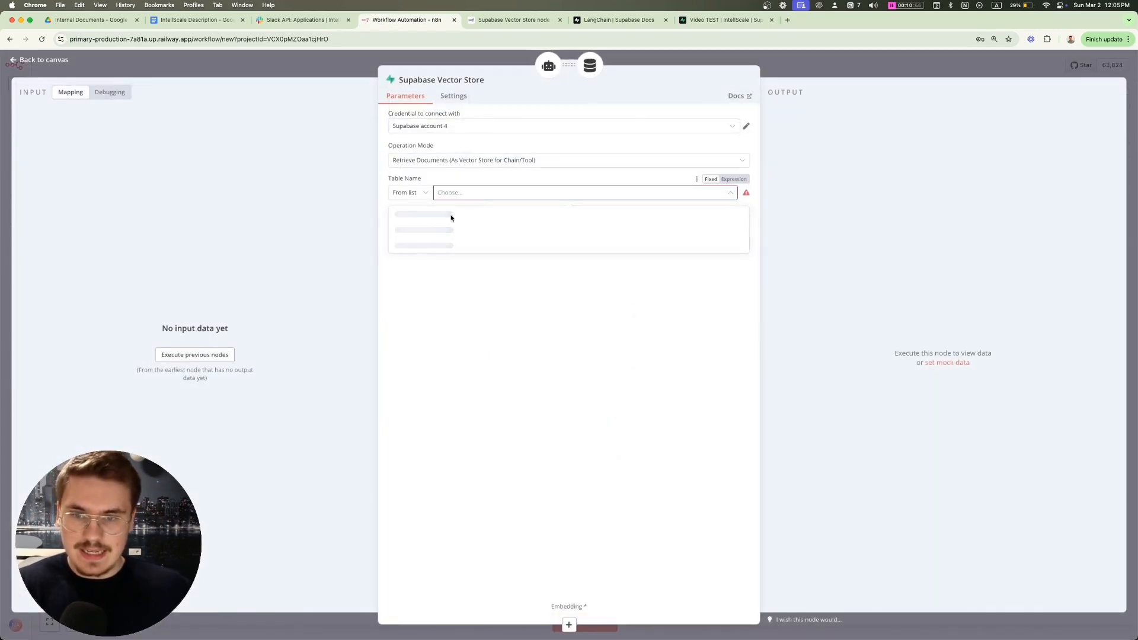
left_click(450, 215)
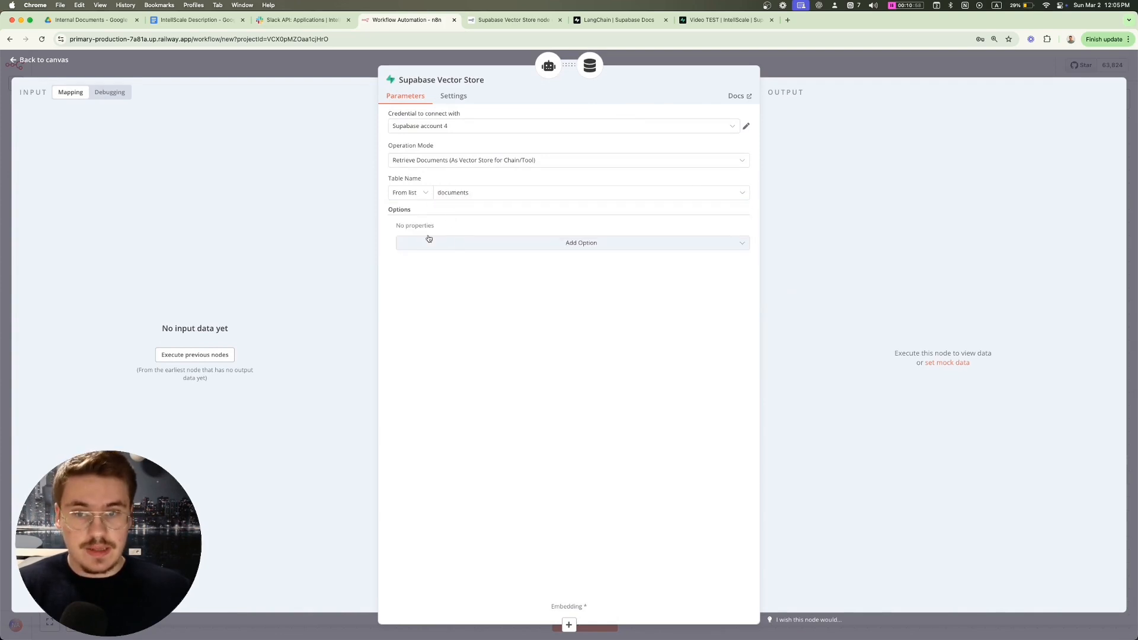
Step: Add the Query Name option with match_documents to the Supabase Vector Store node, glance at the Supabase documents table and close the node
left_click(477, 244)
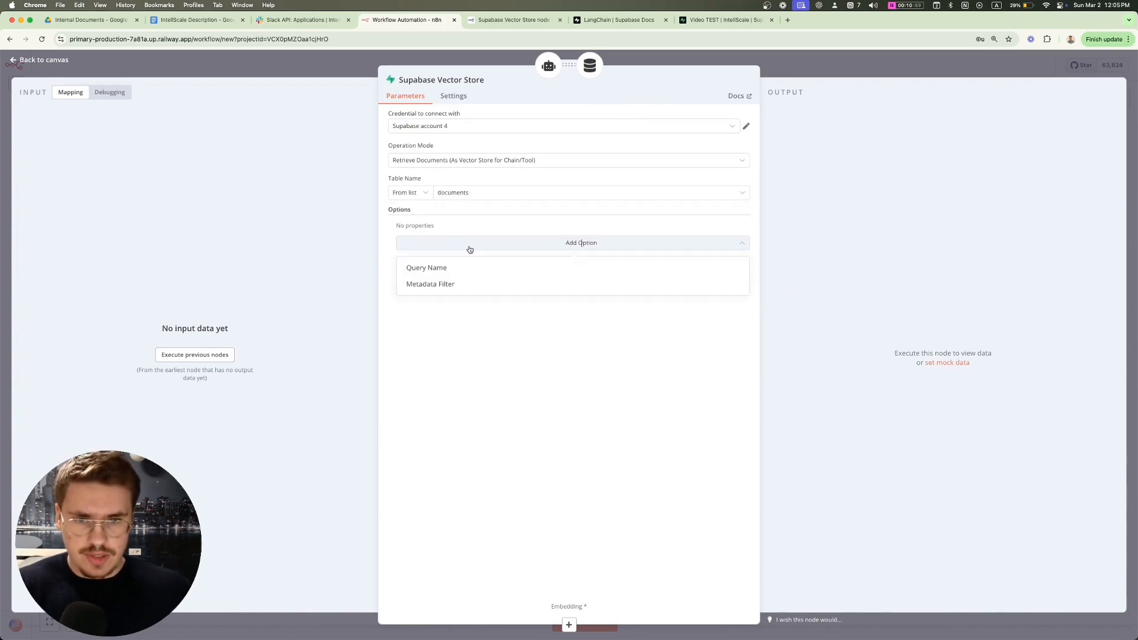
left_click(430, 274)
left_click_drag(467, 240, 402, 243)
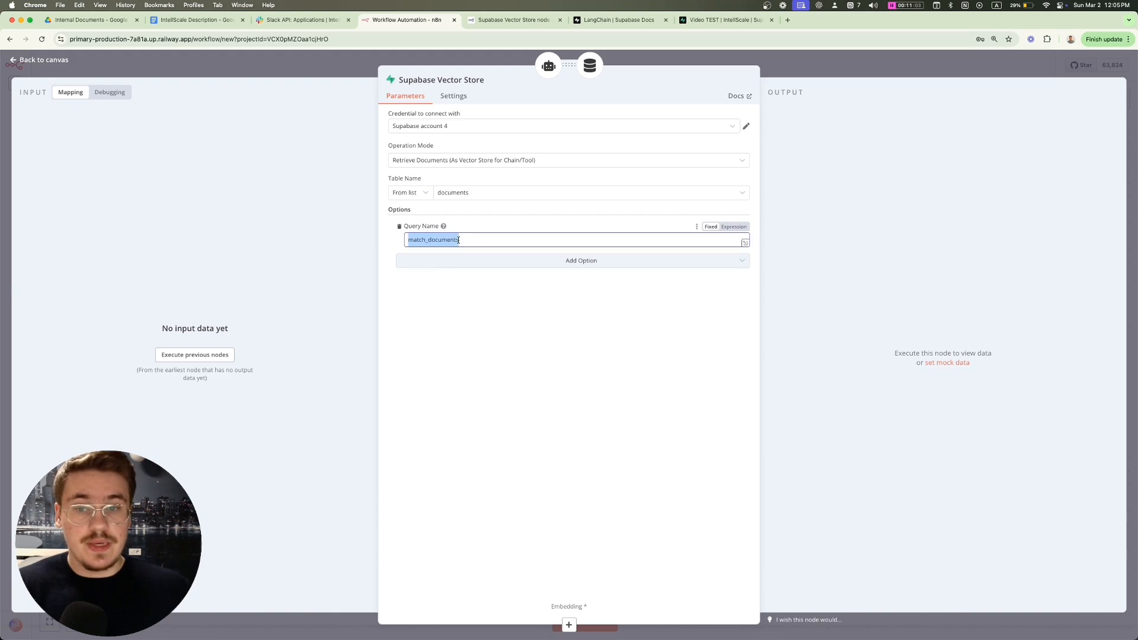
left_click(479, 240)
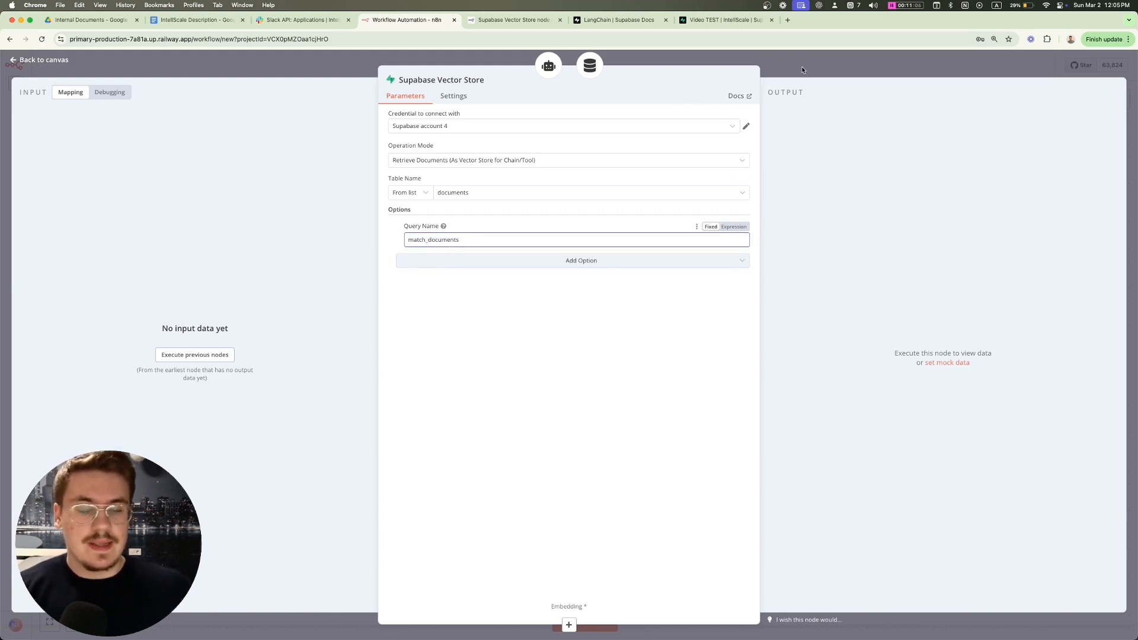
left_click(869, 220)
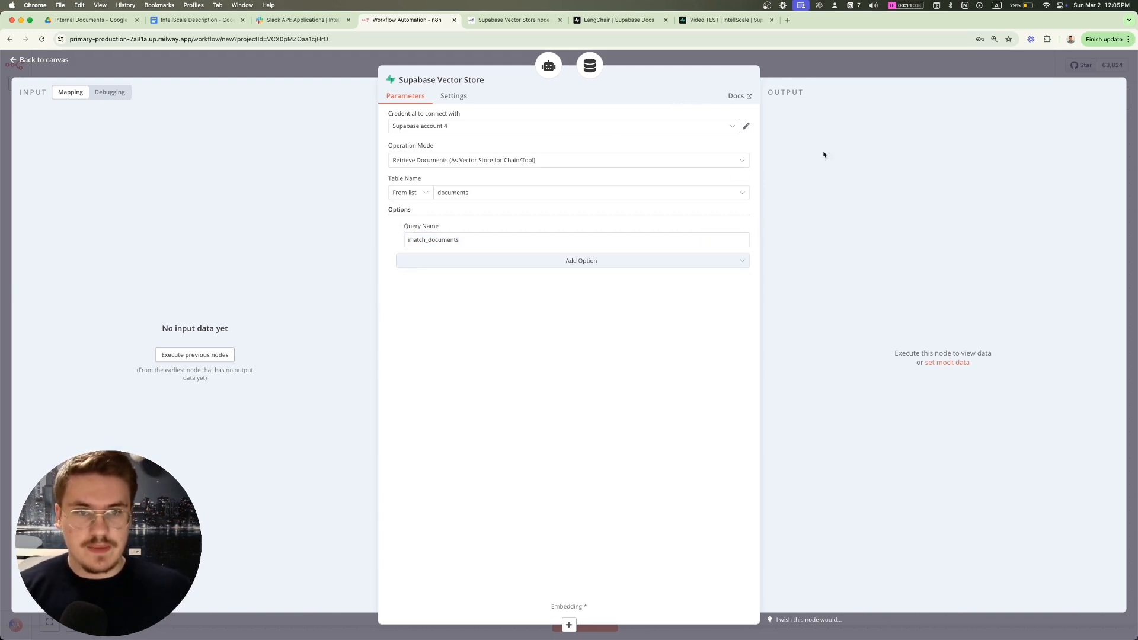
left_click(723, 21)
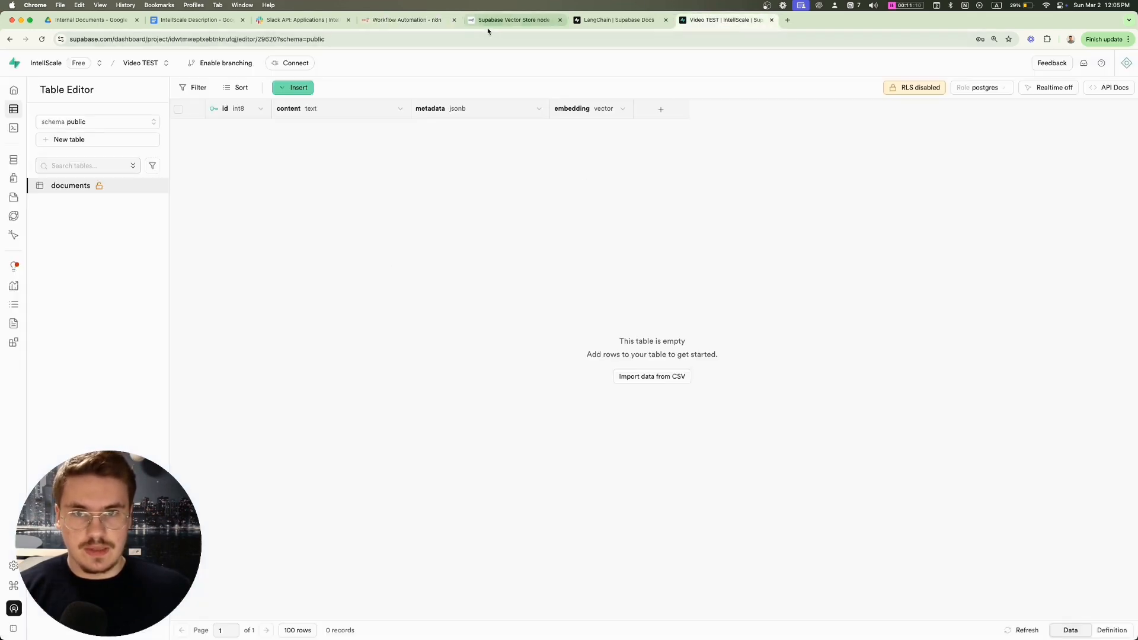
left_click(406, 21)
key("Escape")
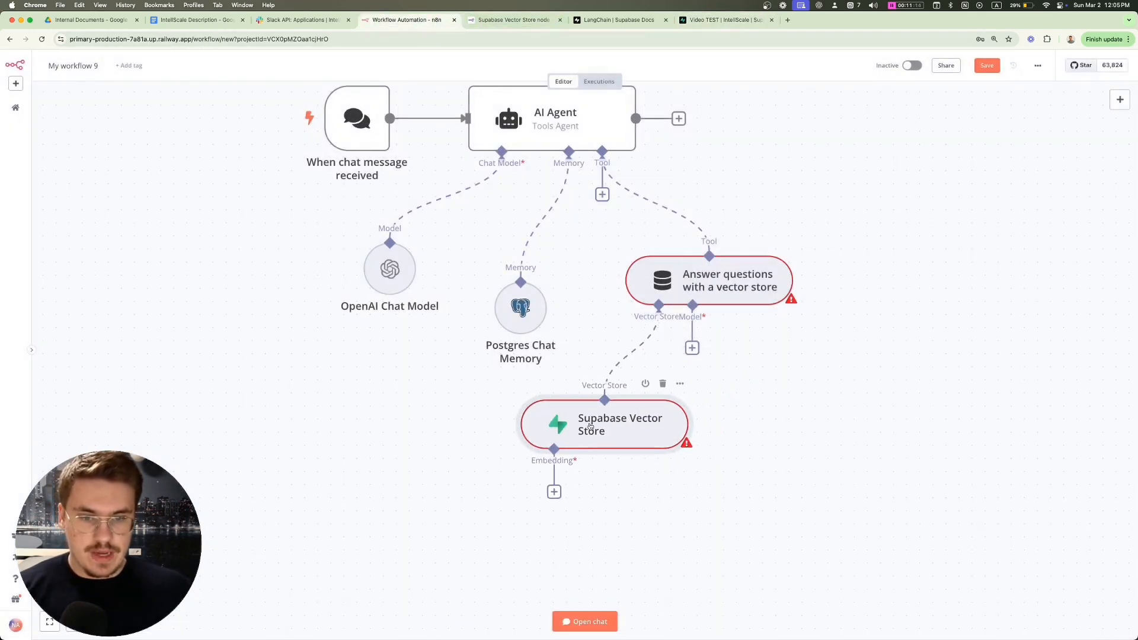
Step: Attach an Embeddings OpenAI node using the text-embedding-3-small model to the Supabase Vector Store
left_click(553, 493)
key("Up")
key("Up")
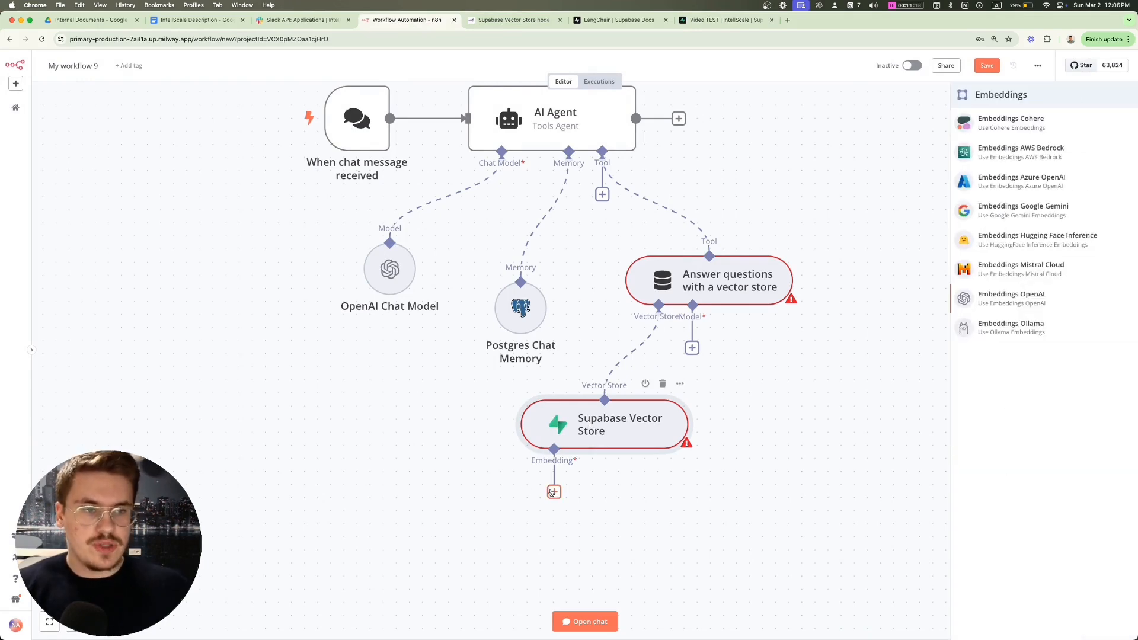
key("Return")
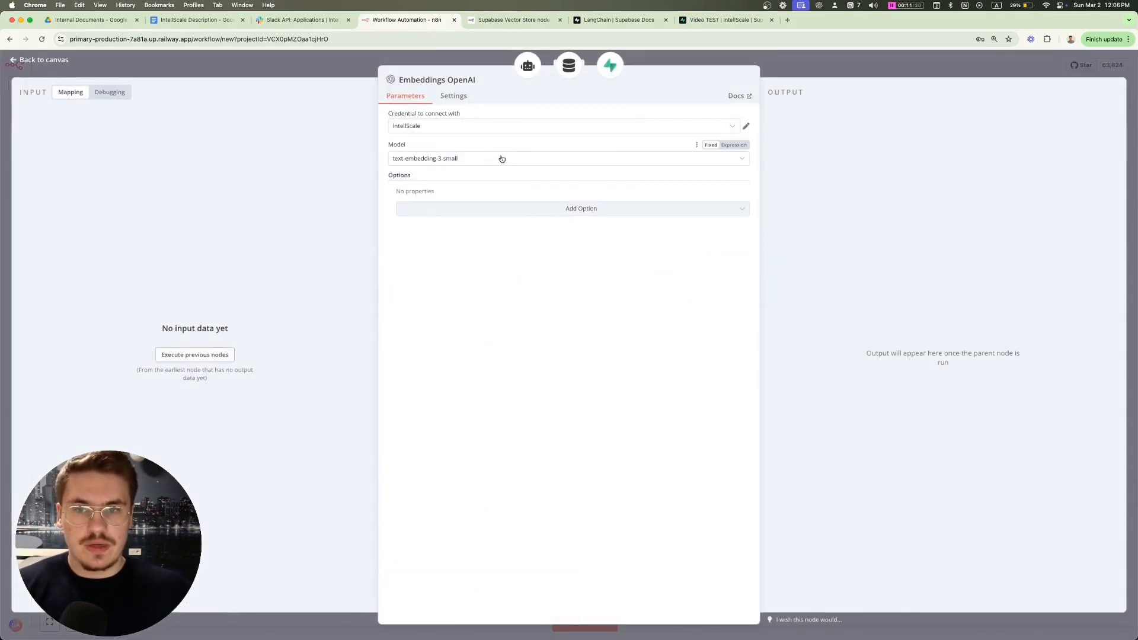
key("Escape")
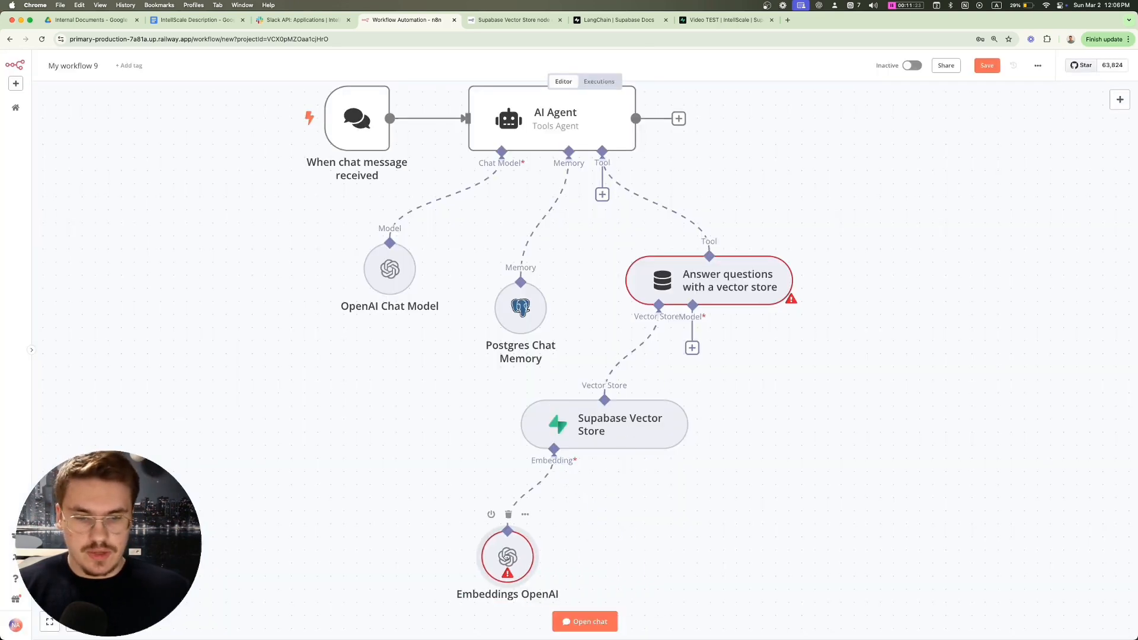
Step: Attach an OpenAI Chat Model to the vector store question-answering tool and save the workflow
scroll(617, 546, "right", 3)
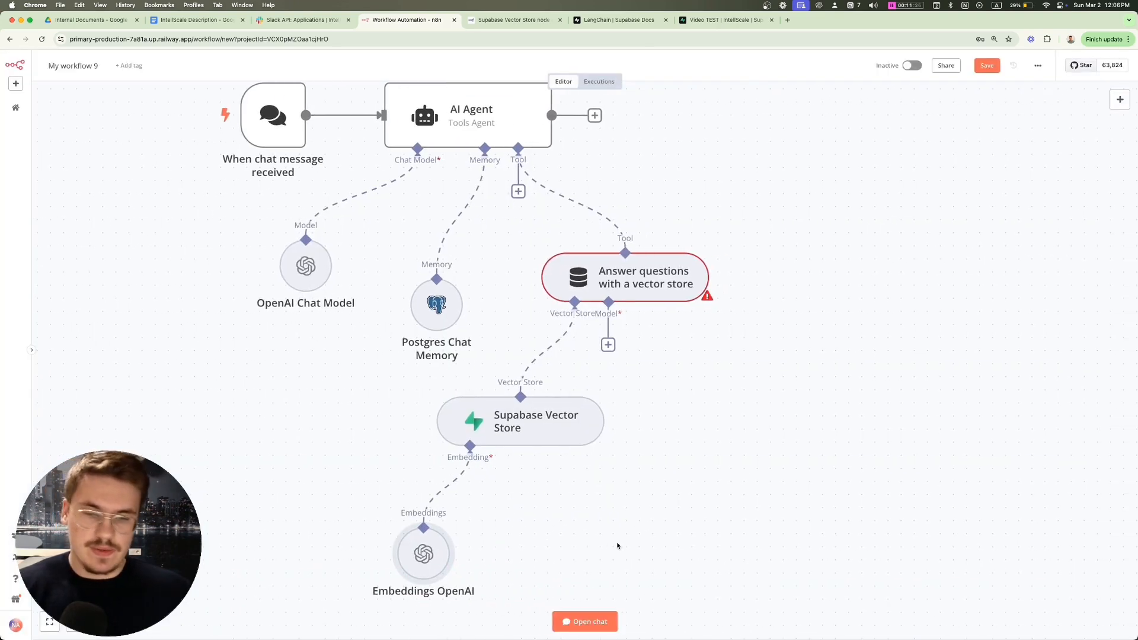
left_click(608, 345)
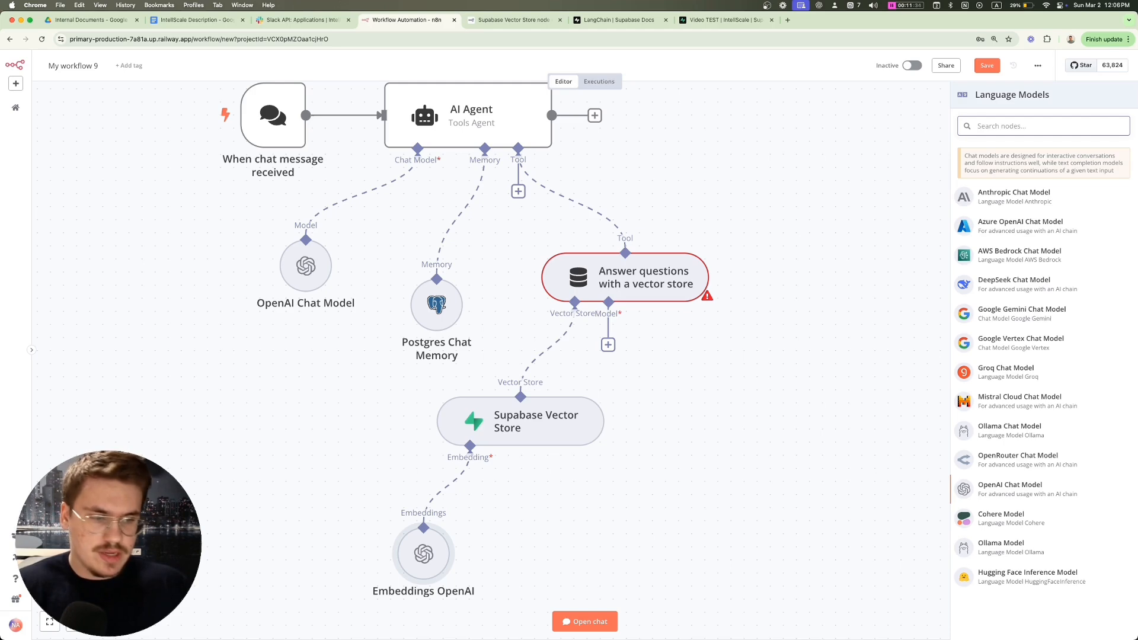
left_click(1009, 488)
left_click(821, 95)
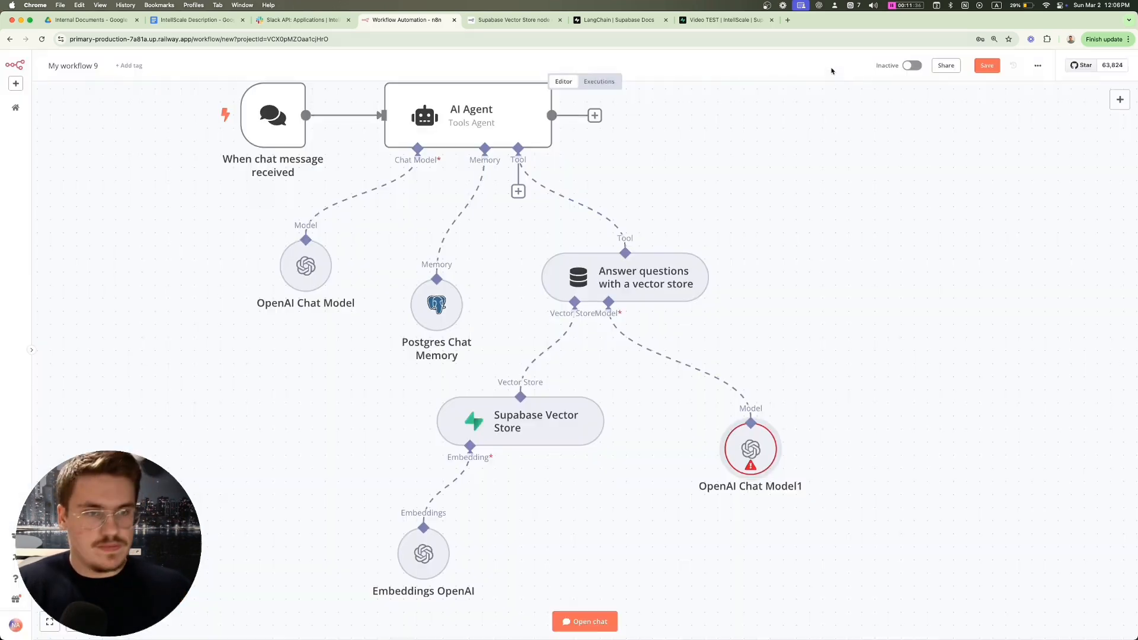
left_click(986, 66)
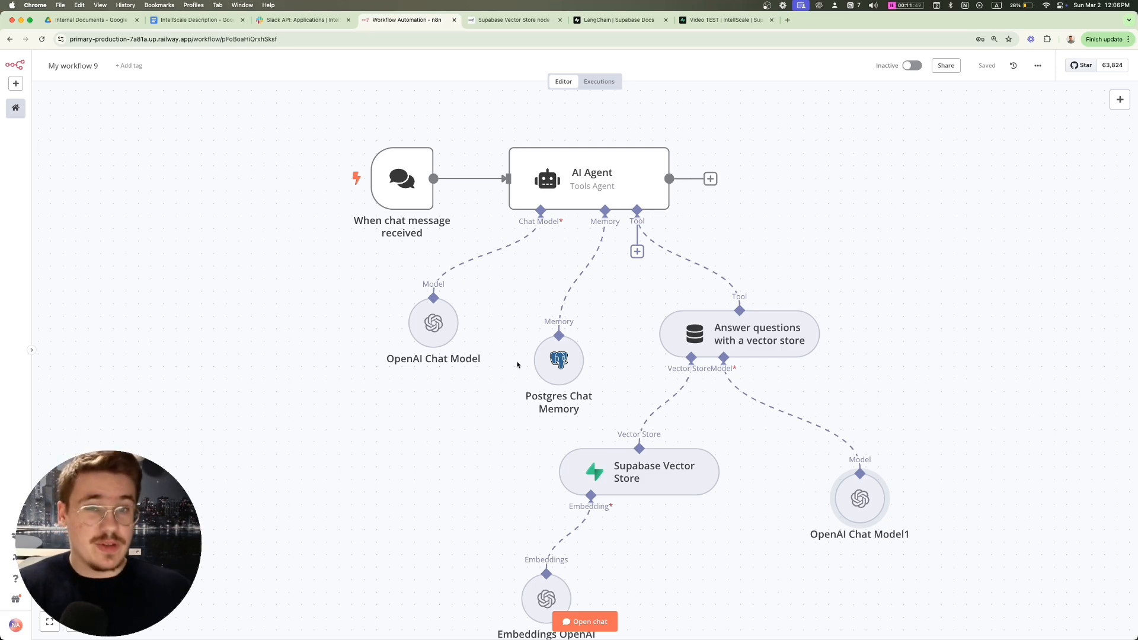
Step: Test the agent in the workflow chat with the message "what is intellscale", review the response and close the chat
scroll(518, 365, "up", 3)
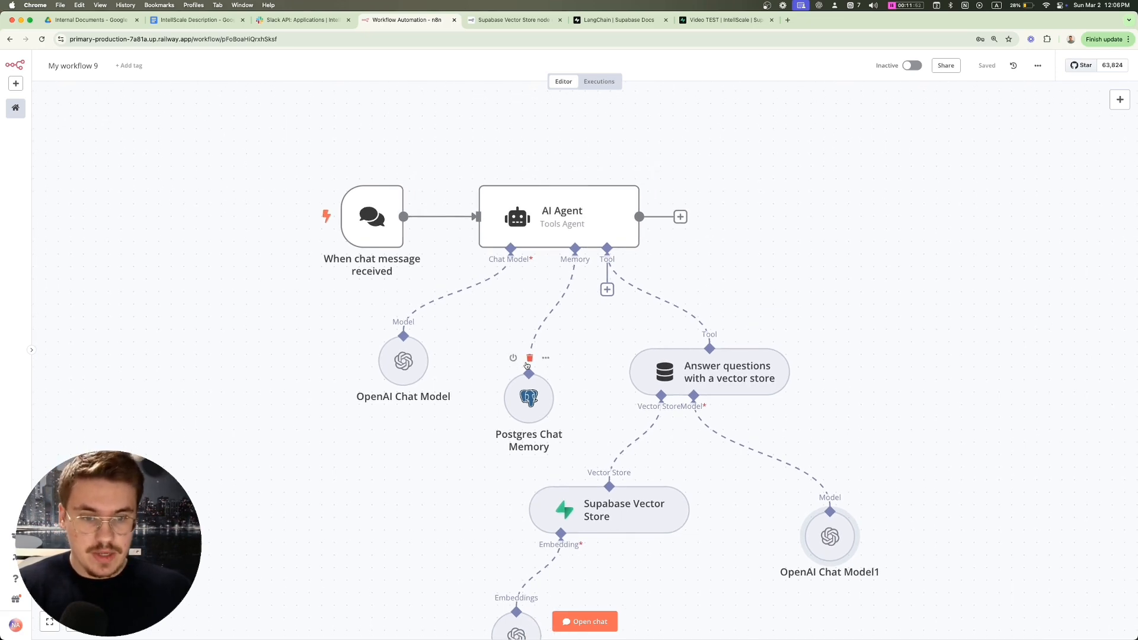
scroll(527, 365, "down", 3)
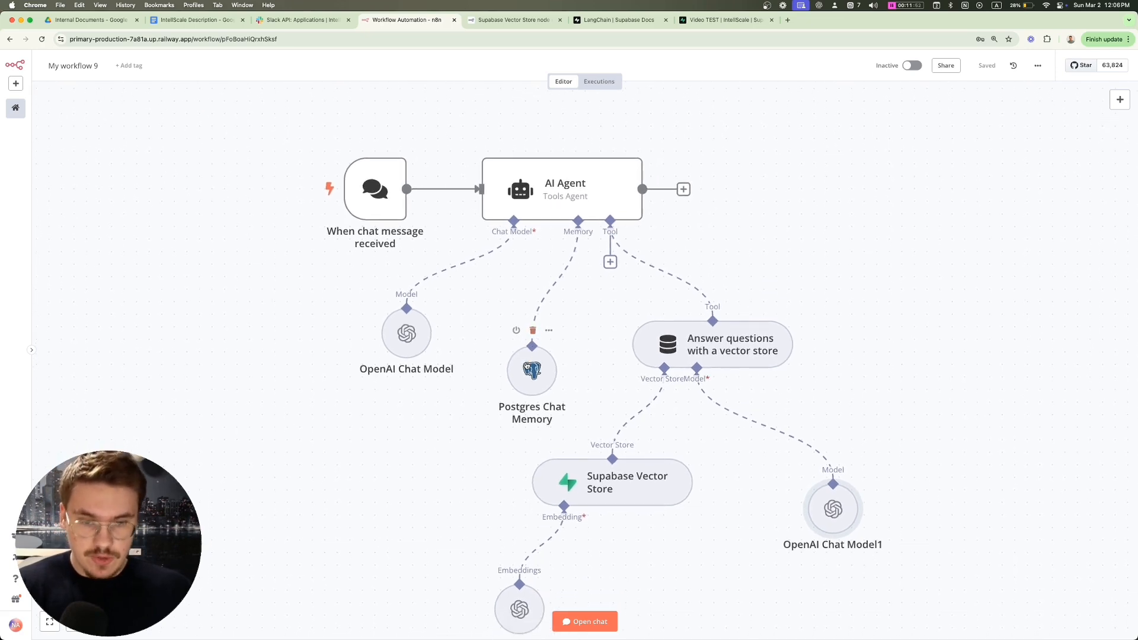
left_click(584, 626)
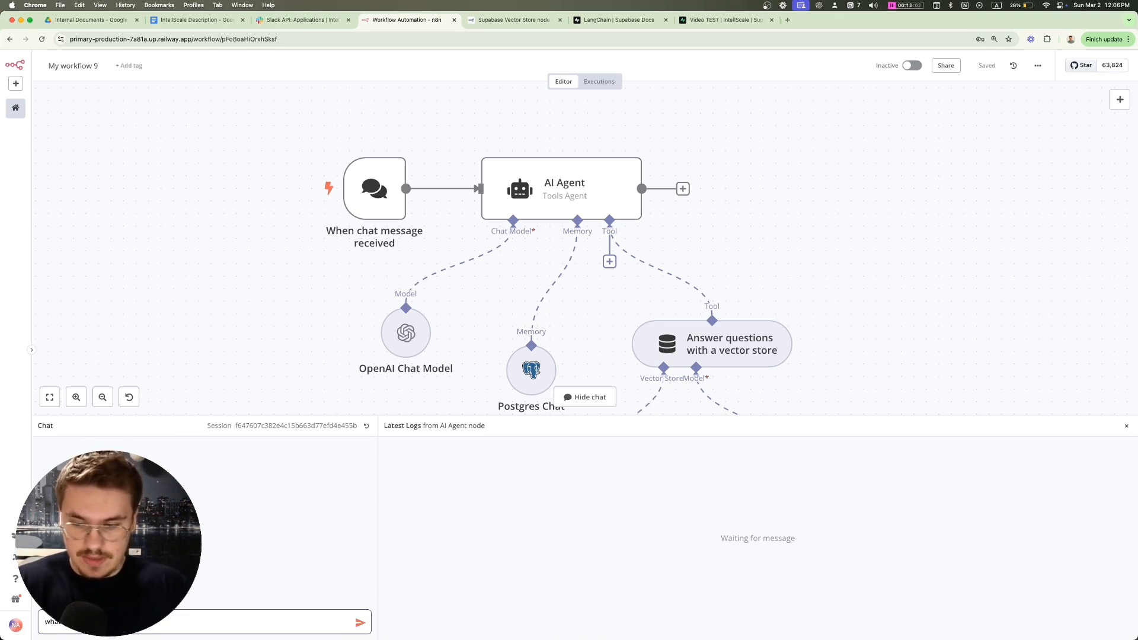
key("Return")
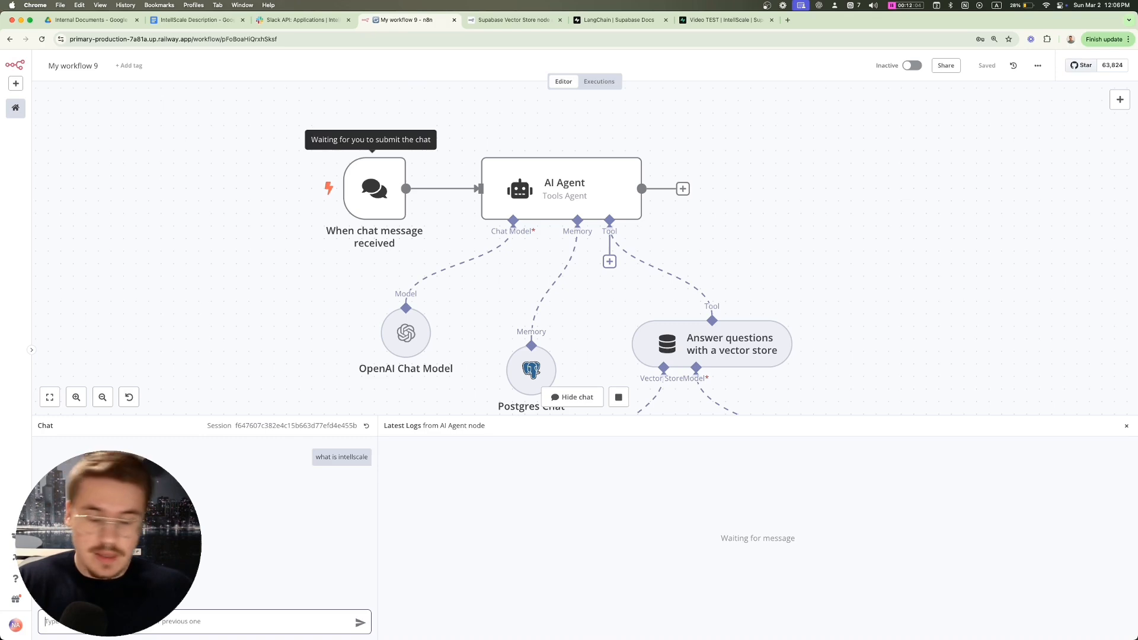
scroll(292, 353, "down", 2)
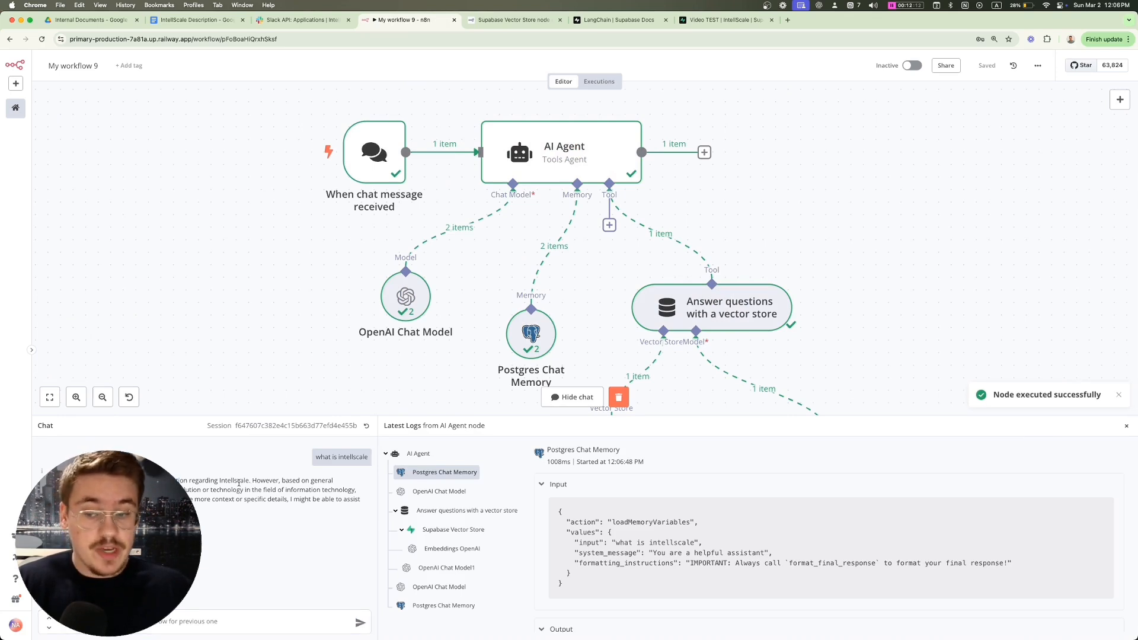
left_click(1127, 427)
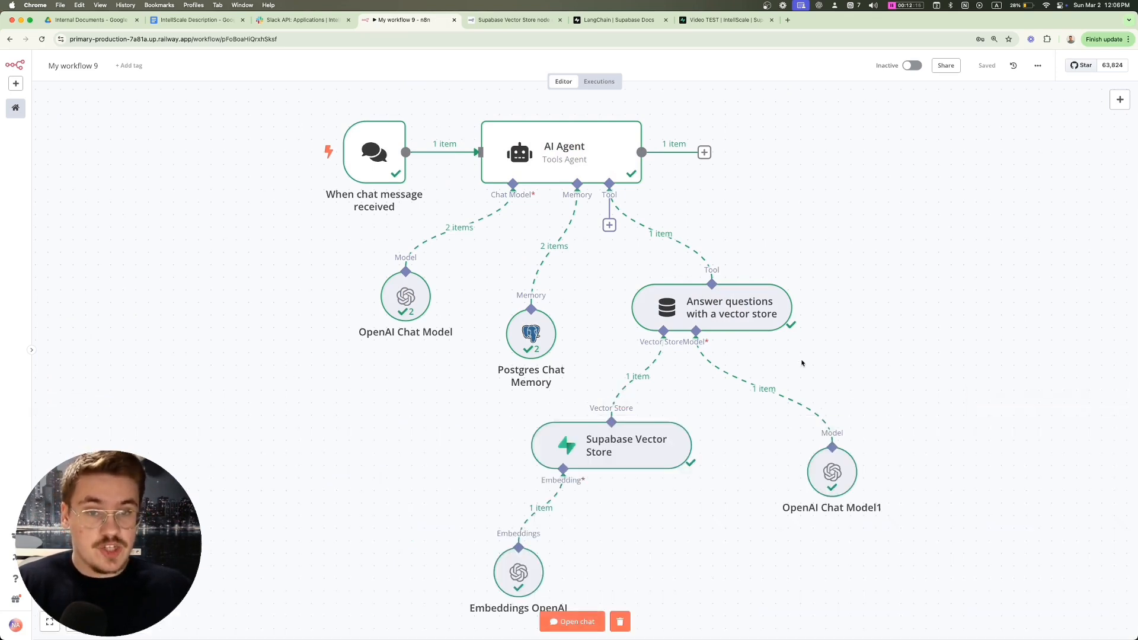
Step: Duplicate the workflow's browser tab and start a new empty workflow in the copy
scroll(802, 363, "up", 1)
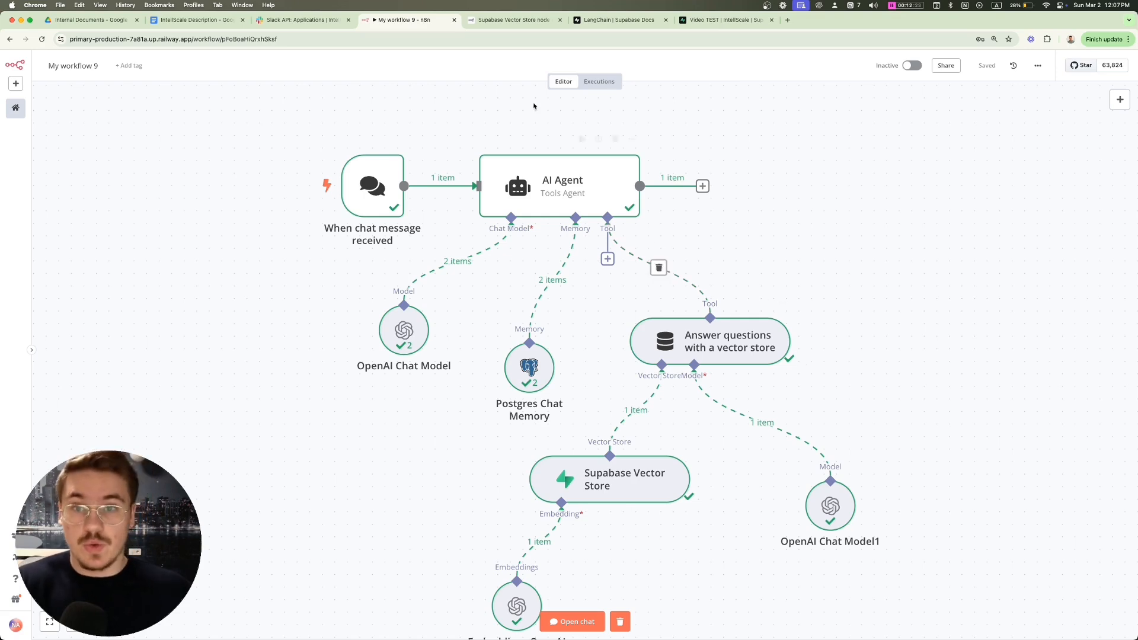
right_click(406, 20)
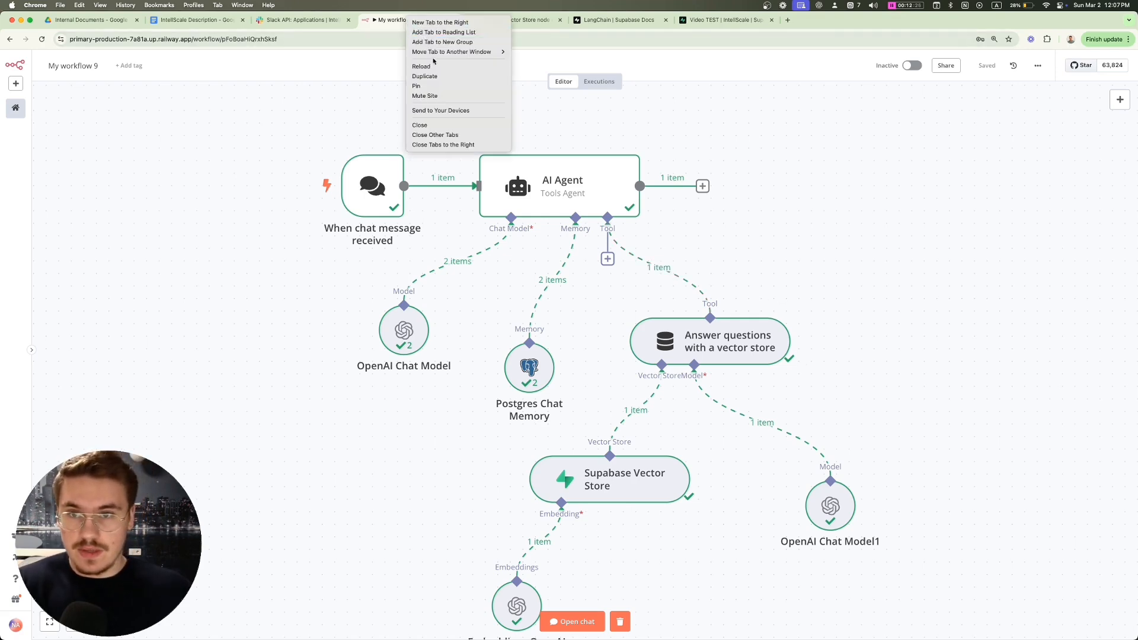
left_click(428, 76)
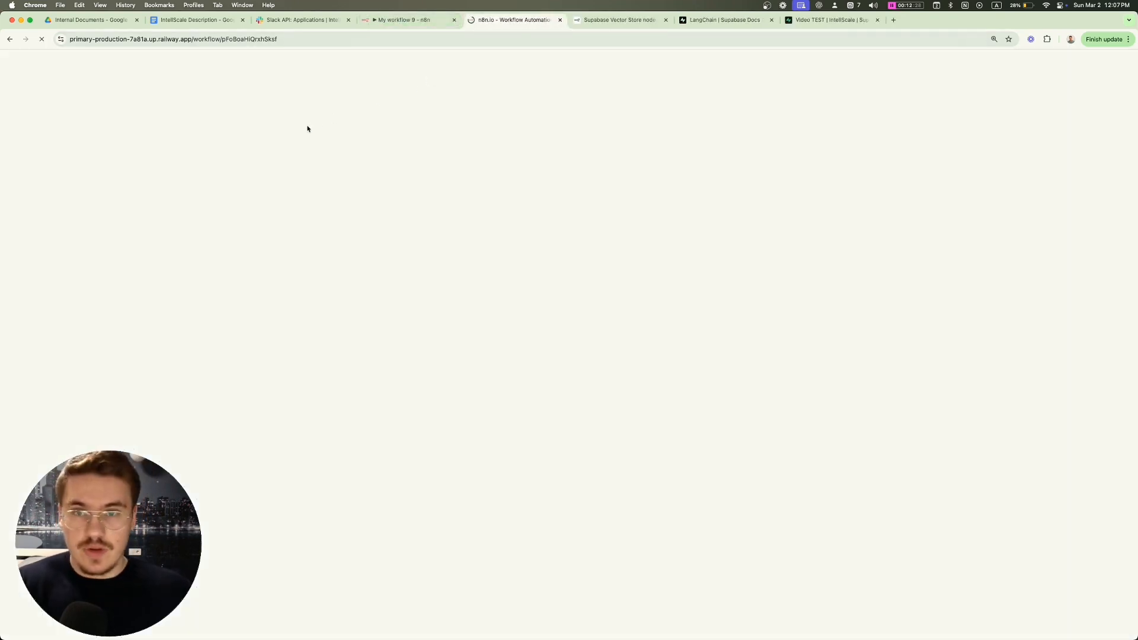
Step: Add a Google Drive trigger for changes involving a specific folder as the new workflow's first step
left_click(581, 338)
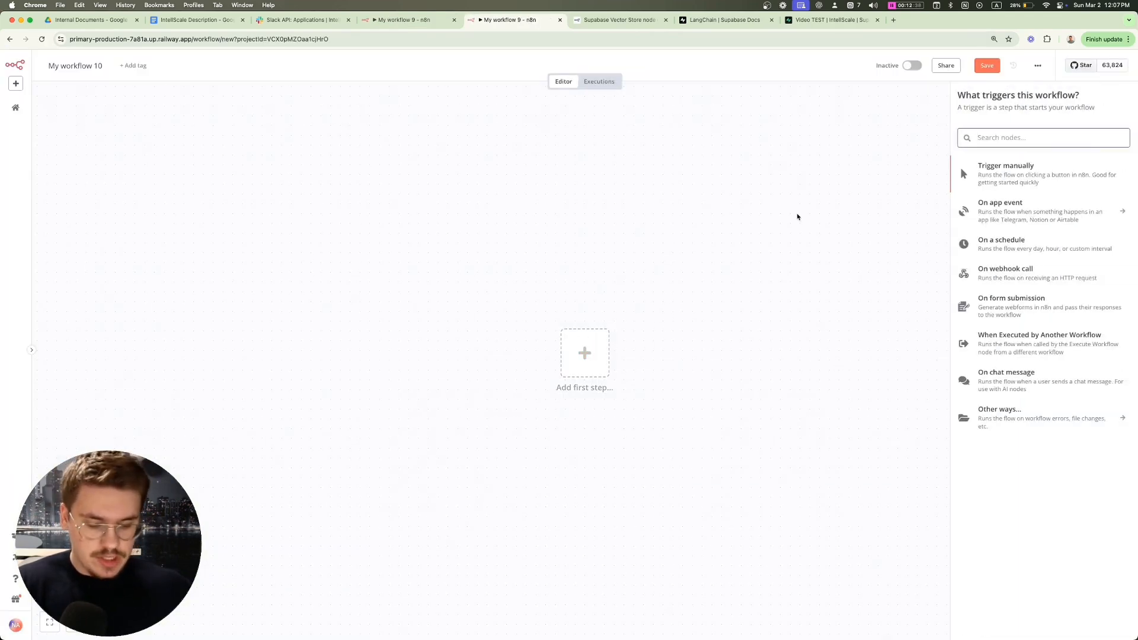
type("google drive")
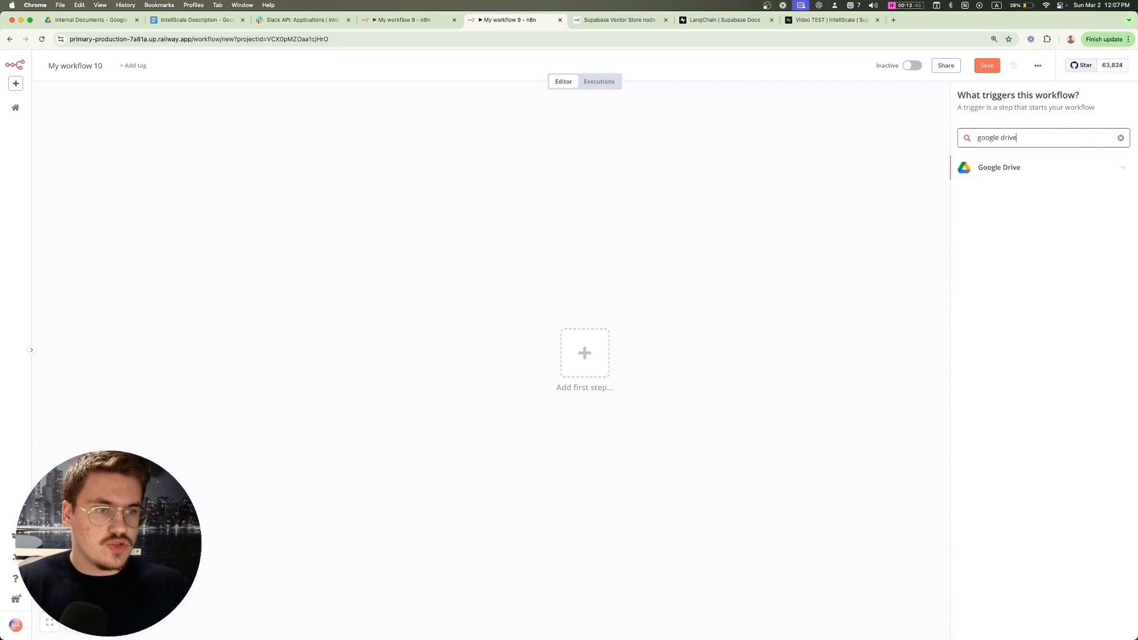
key("Return")
key("Down")
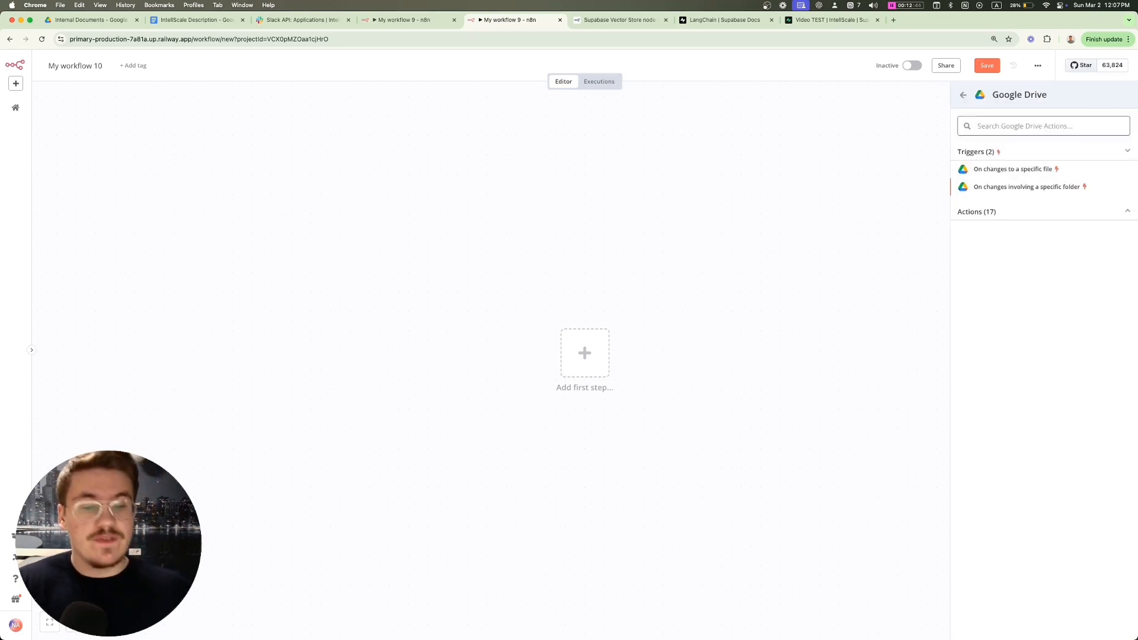
key("Return")
Step: Start creating a new Google Drive OAuth2 credential for the trigger
left_click(279, 274)
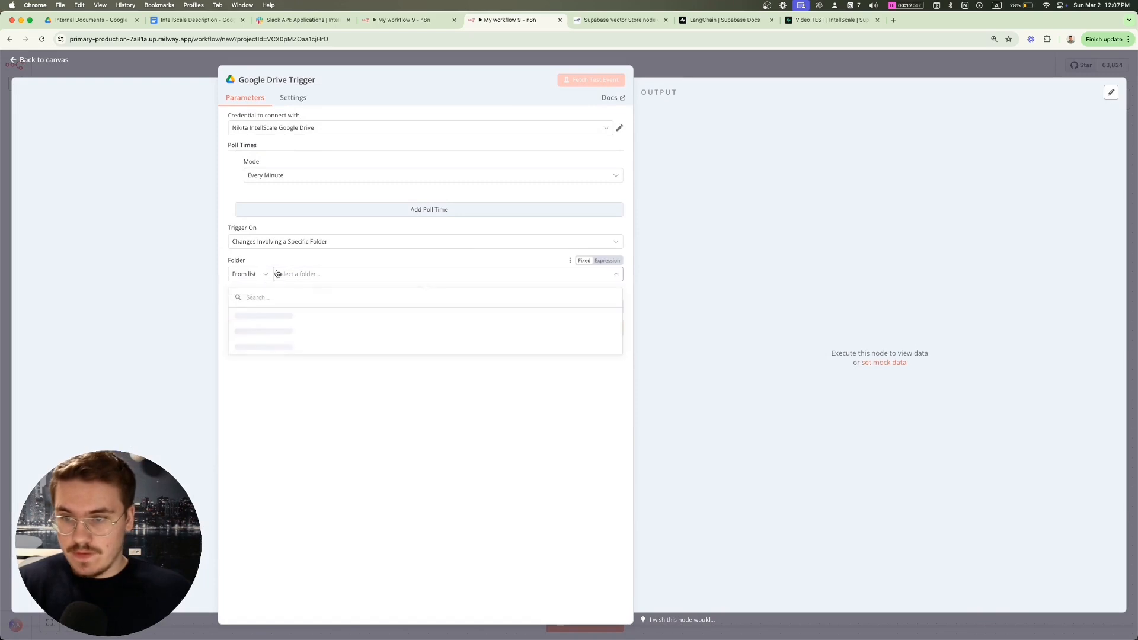
left_click(374, 112)
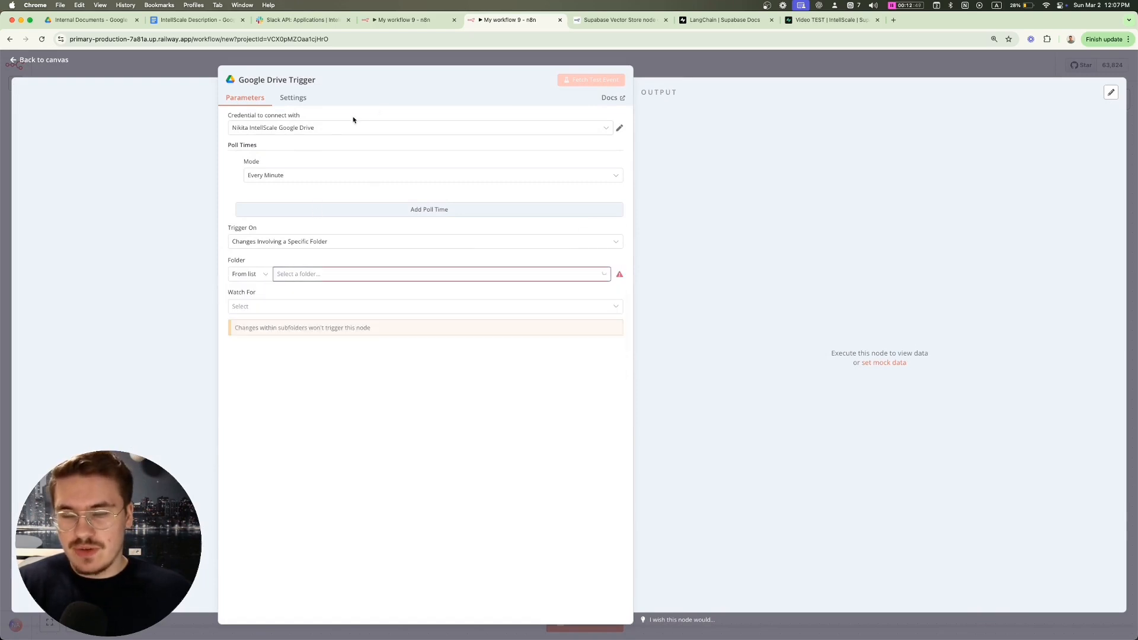
left_click(333, 127)
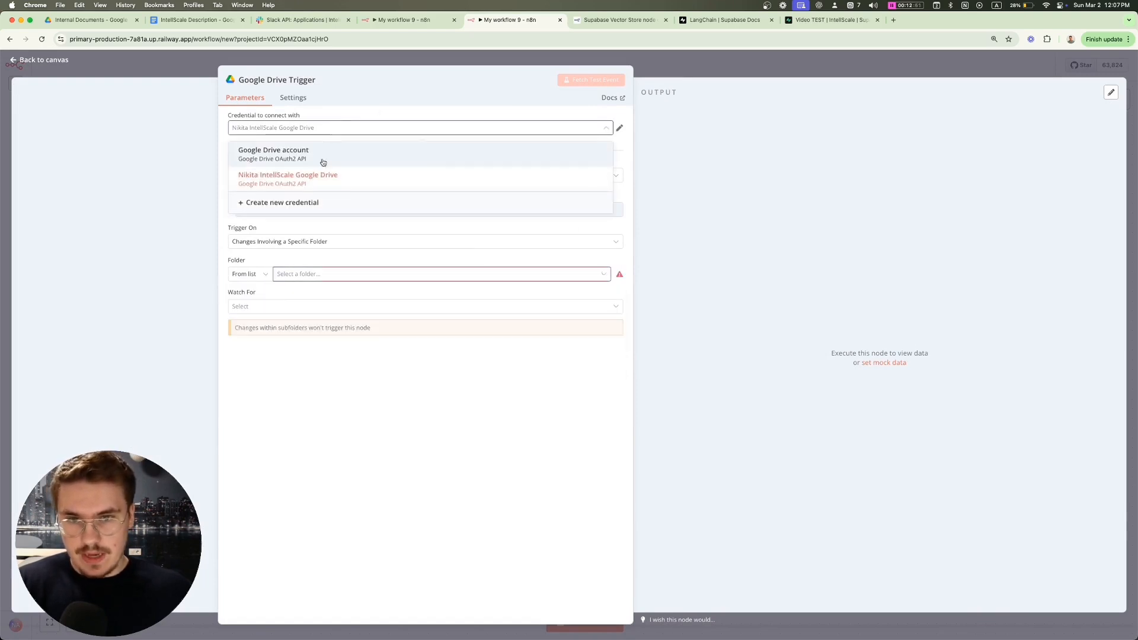
left_click(285, 203)
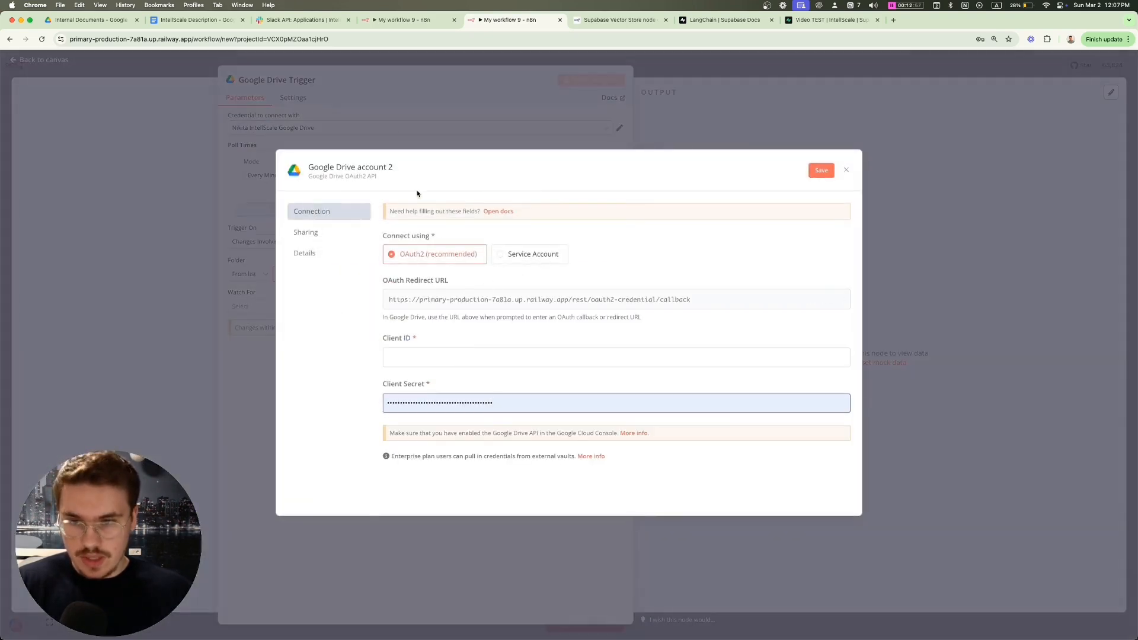
Step: Open the Google Cloud console in a new browser tab and look through the list of available projects
left_click(894, 20)
type("google")
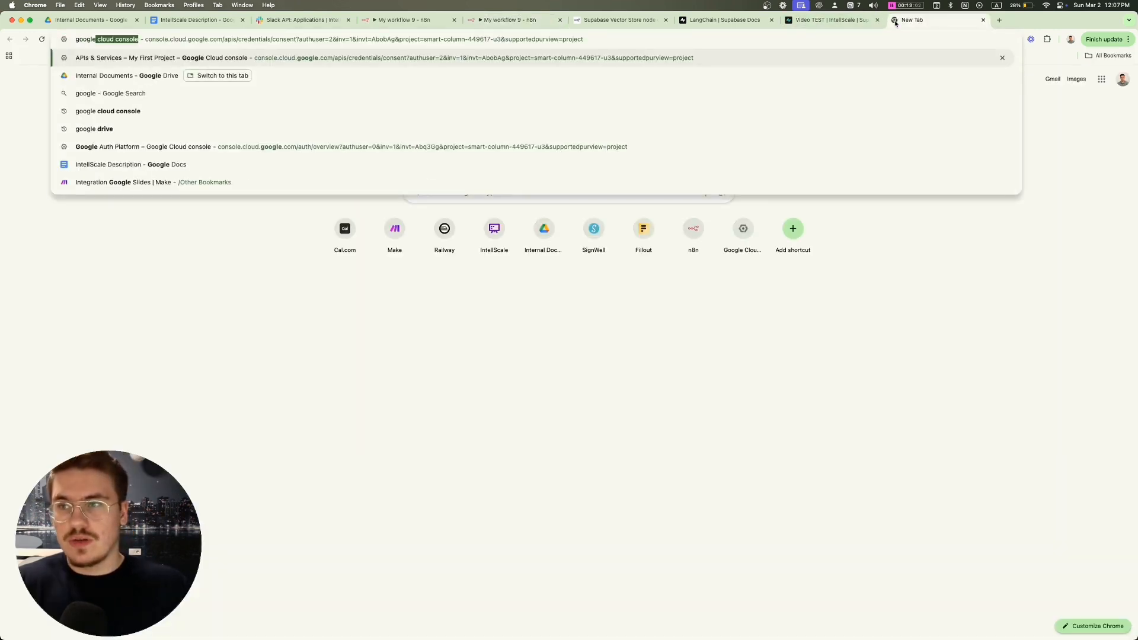
key("Right")
key("Return")
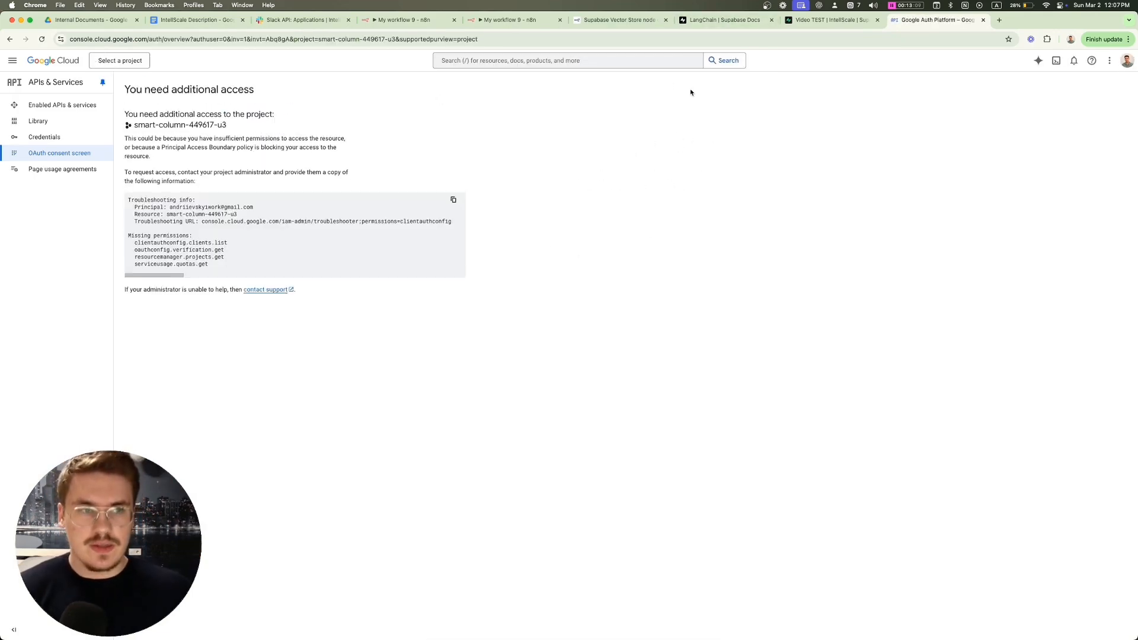
left_click(120, 61)
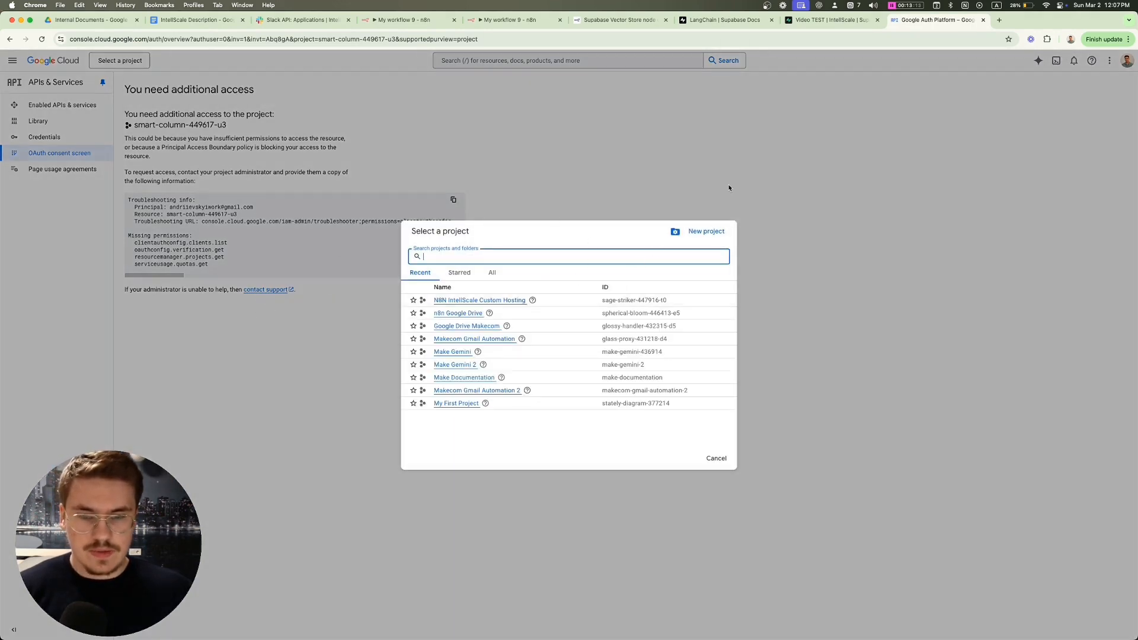
left_click(729, 188)
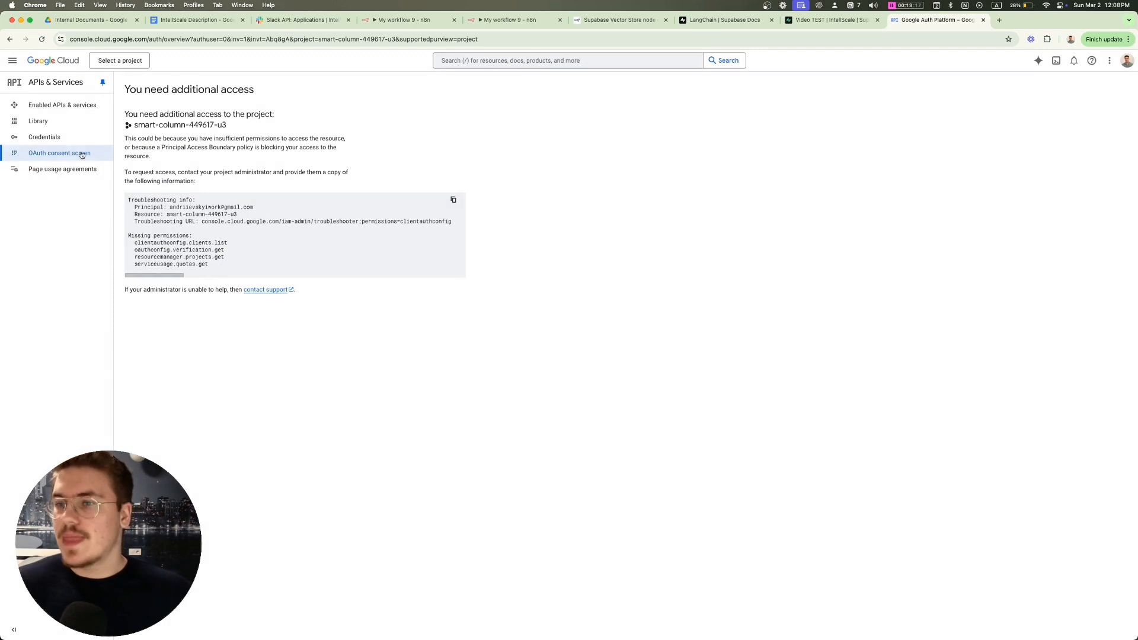
Step: Search Google Cloud for "google drive api", open the Google Drive API for management and go to the project's credentials page
left_click(537, 60)
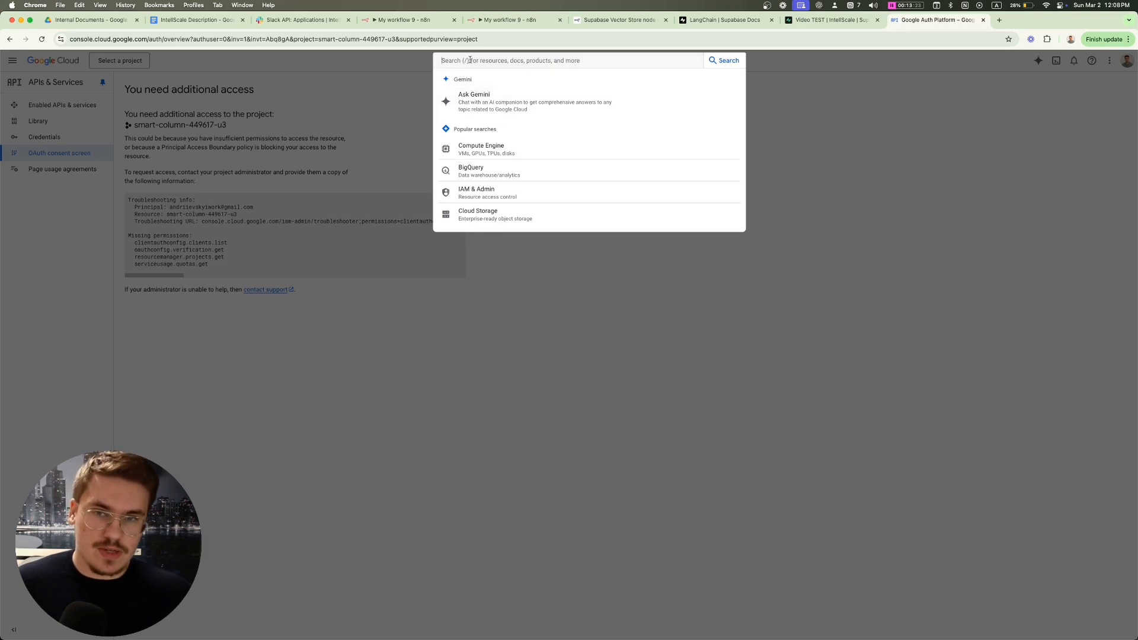
left_click(411, 80)
left_click(462, 60)
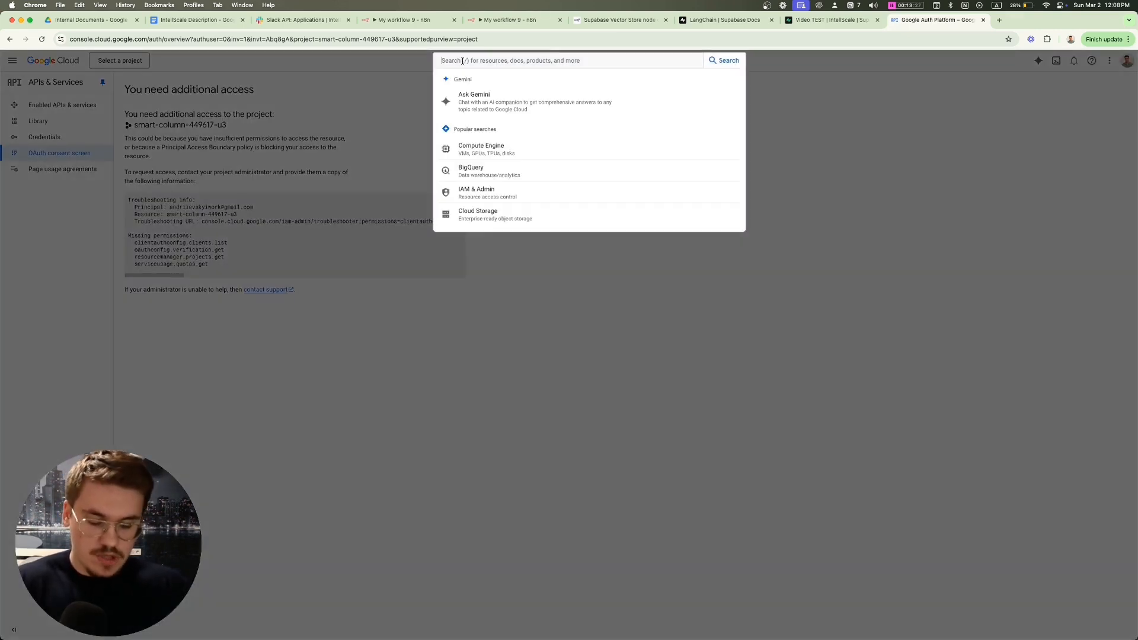
type("google drive api")
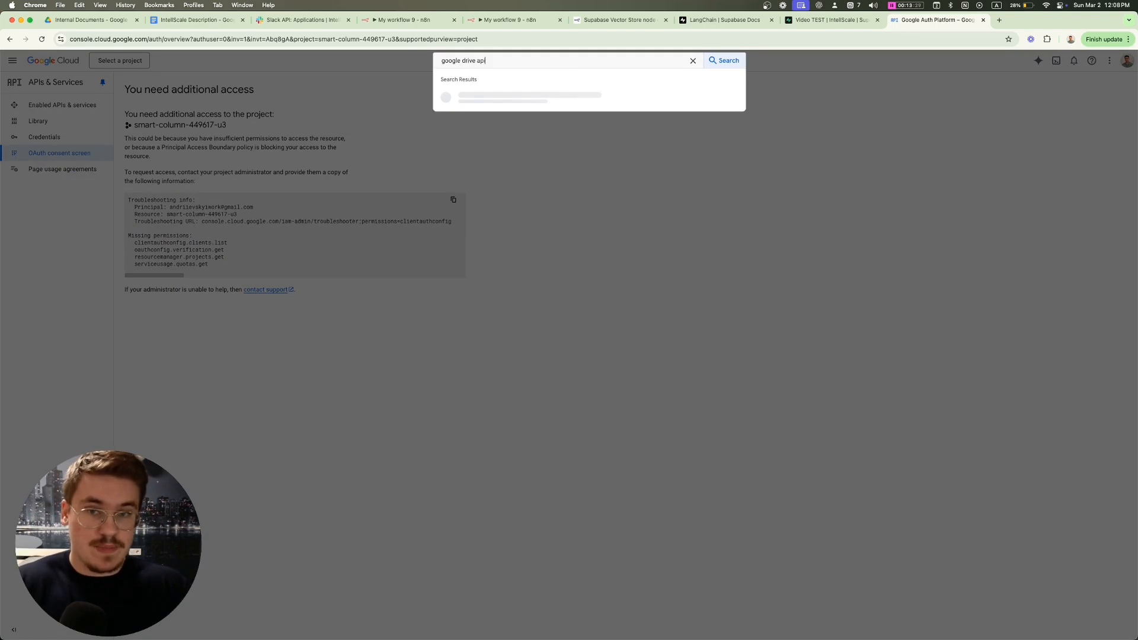
left_click(479, 96)
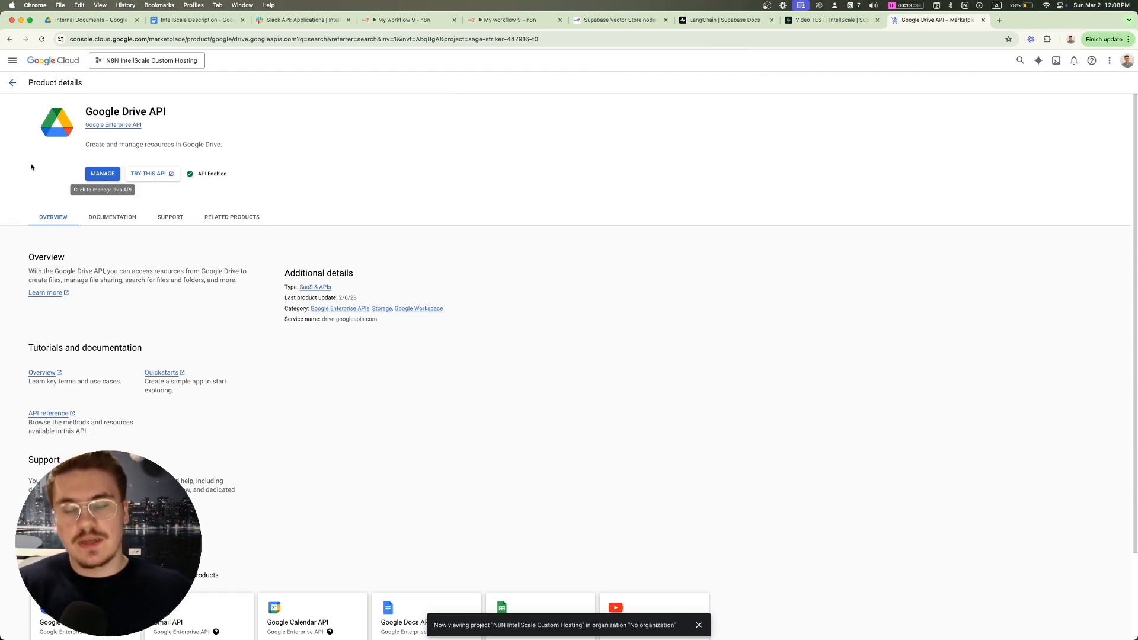
left_click(102, 175)
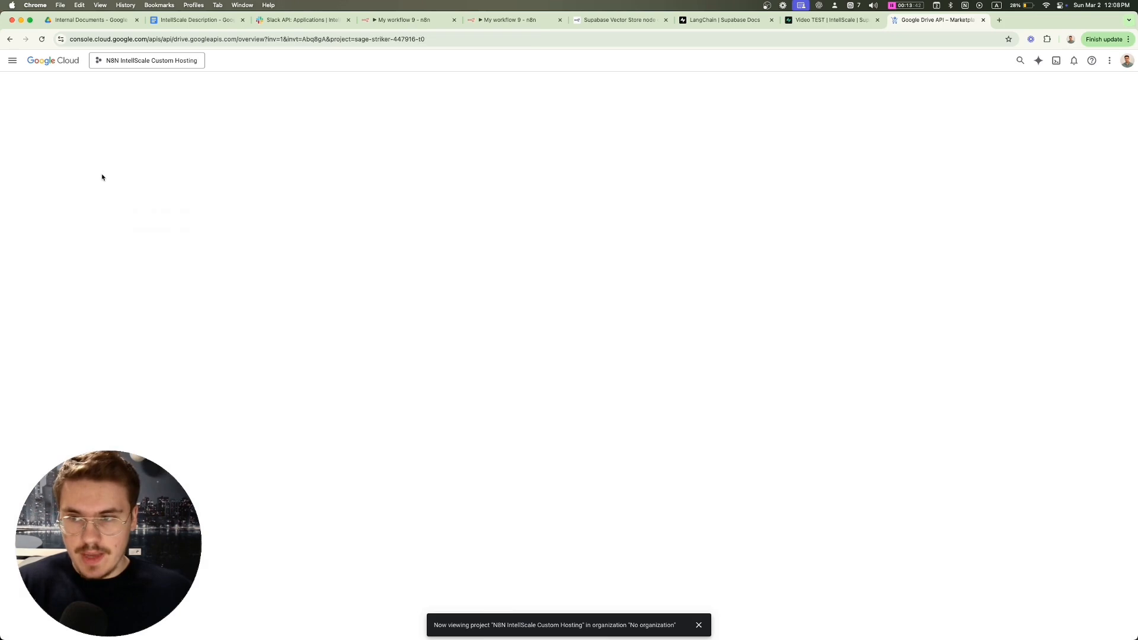
left_click(59, 137)
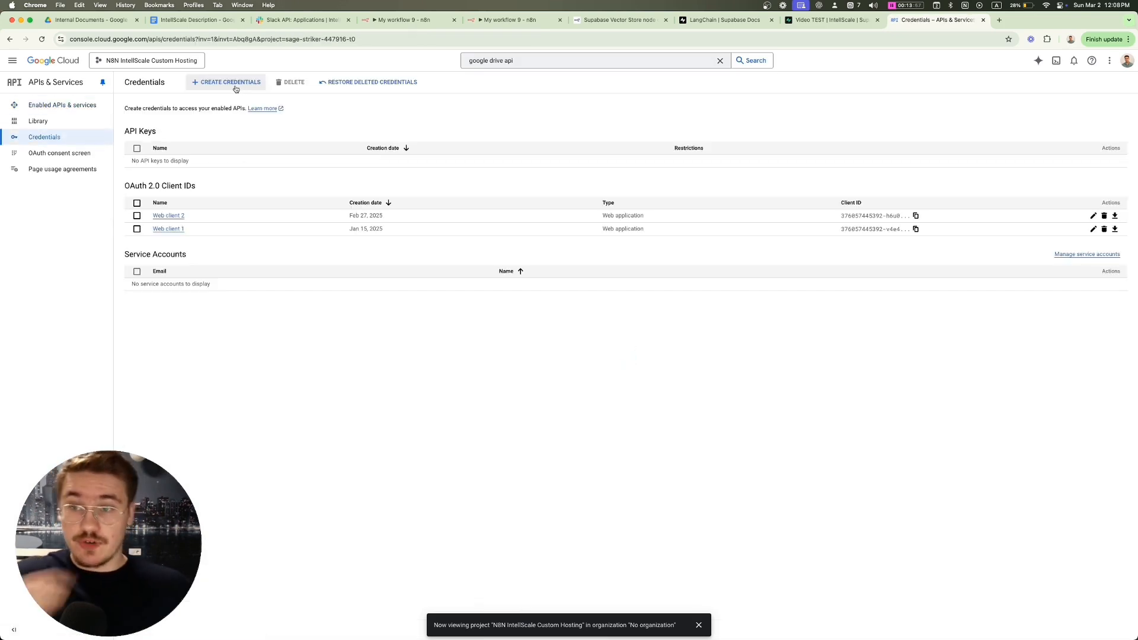
Step: Start a new OAuth client ID with the application type Web application
left_click(233, 83)
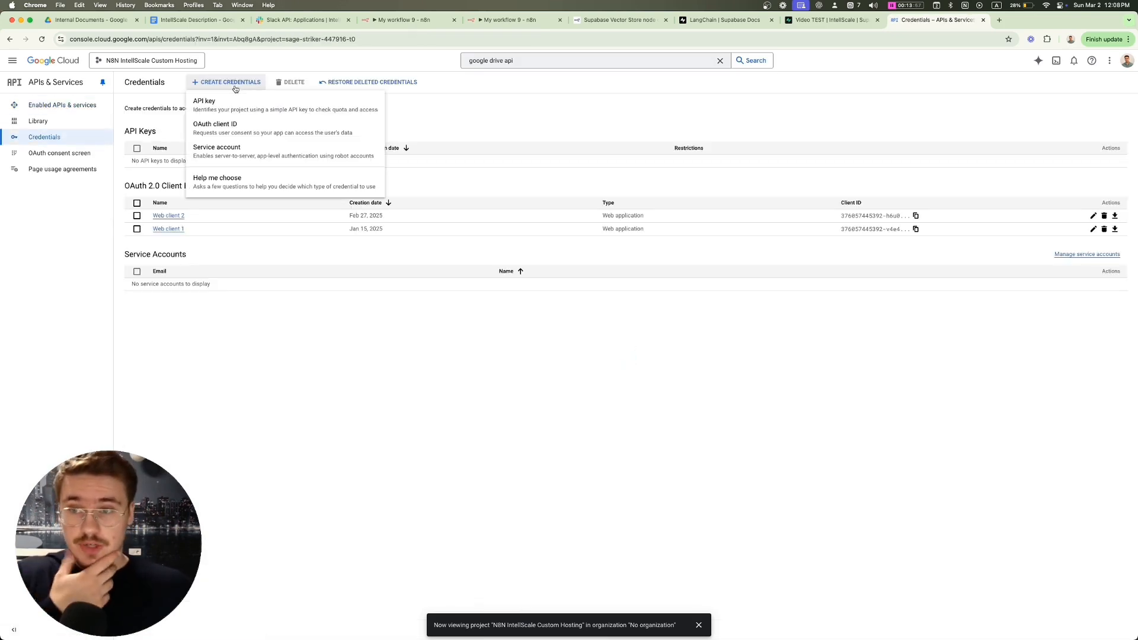
left_click(253, 133)
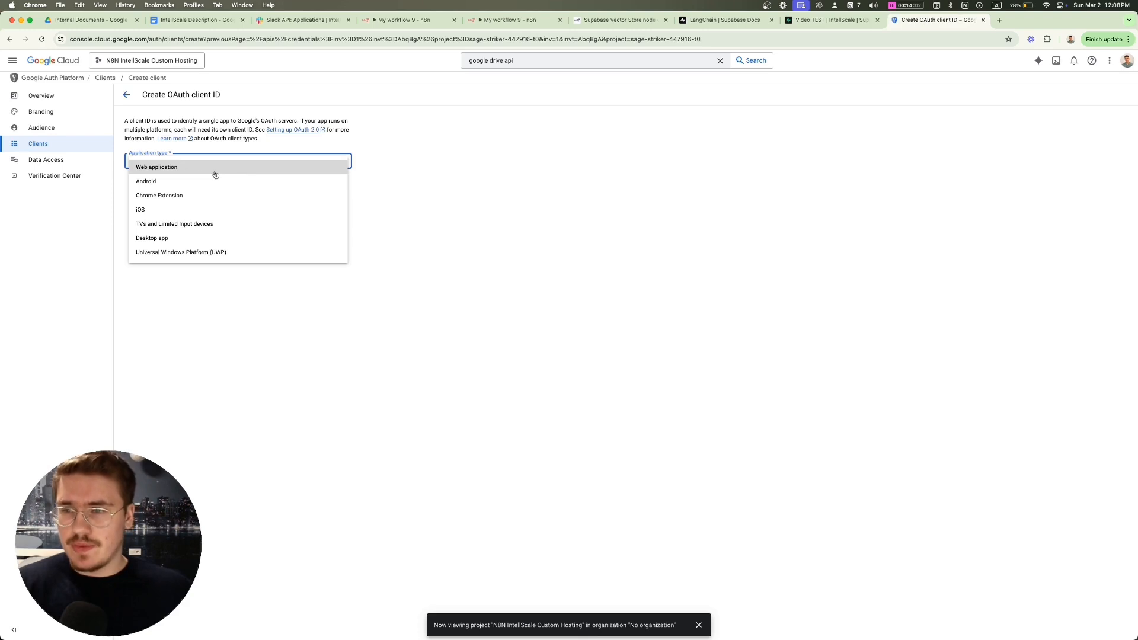
left_click(193, 171)
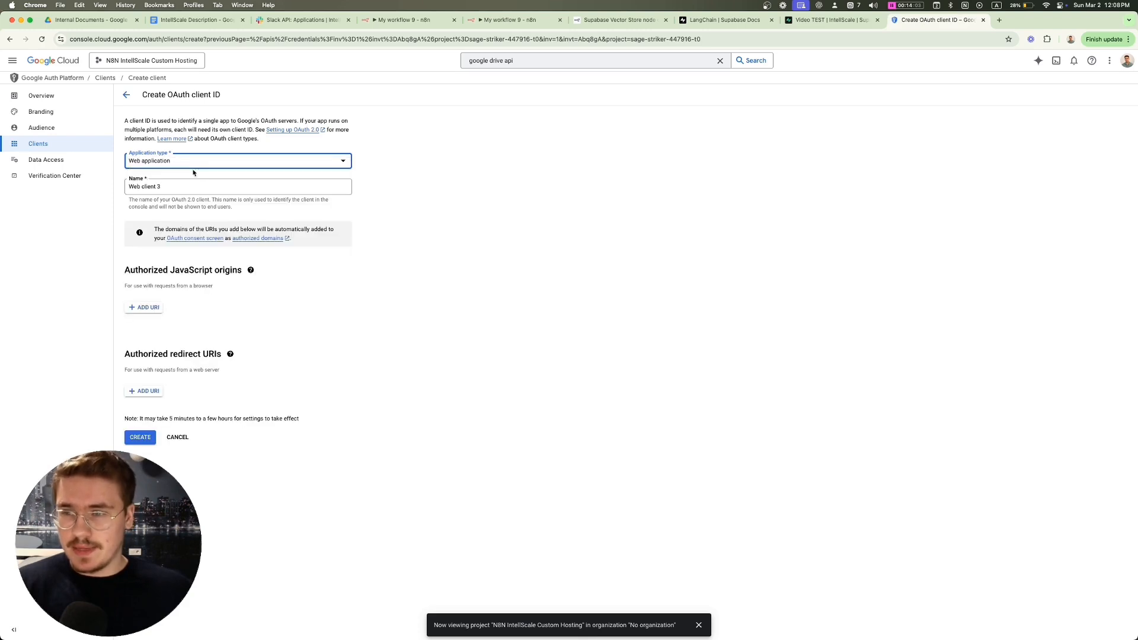
Step: Copy the OAuth redirect URL from the n8n credential and enter it as an authorized redirect URI of the OAuth client
left_click(148, 393)
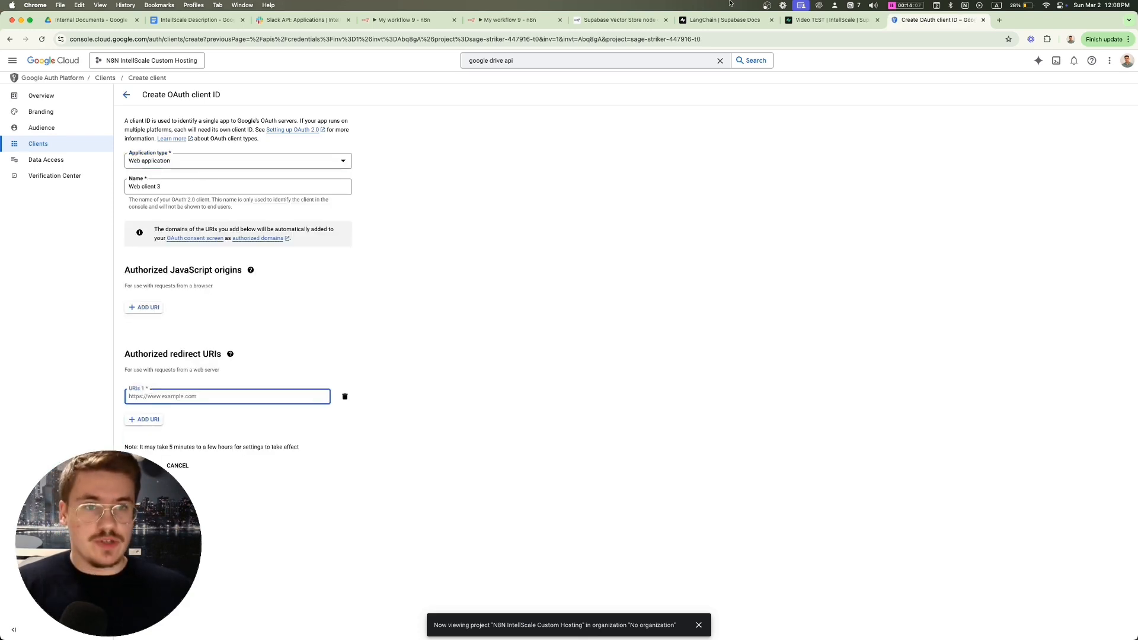
left_click(510, 20)
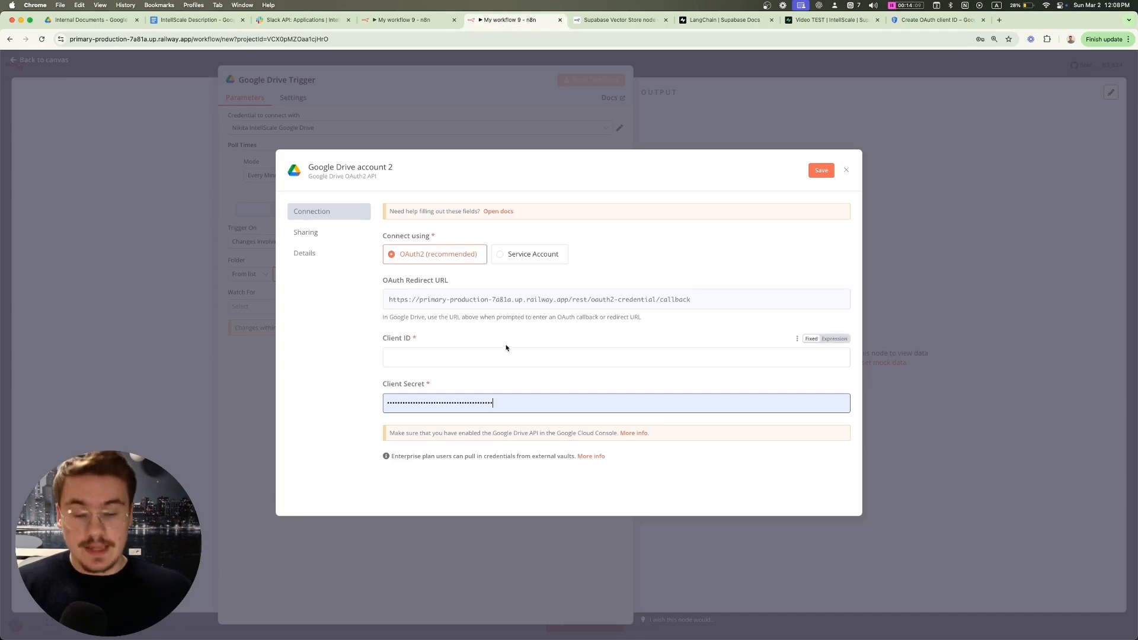
left_click(574, 301)
left_click(936, 20)
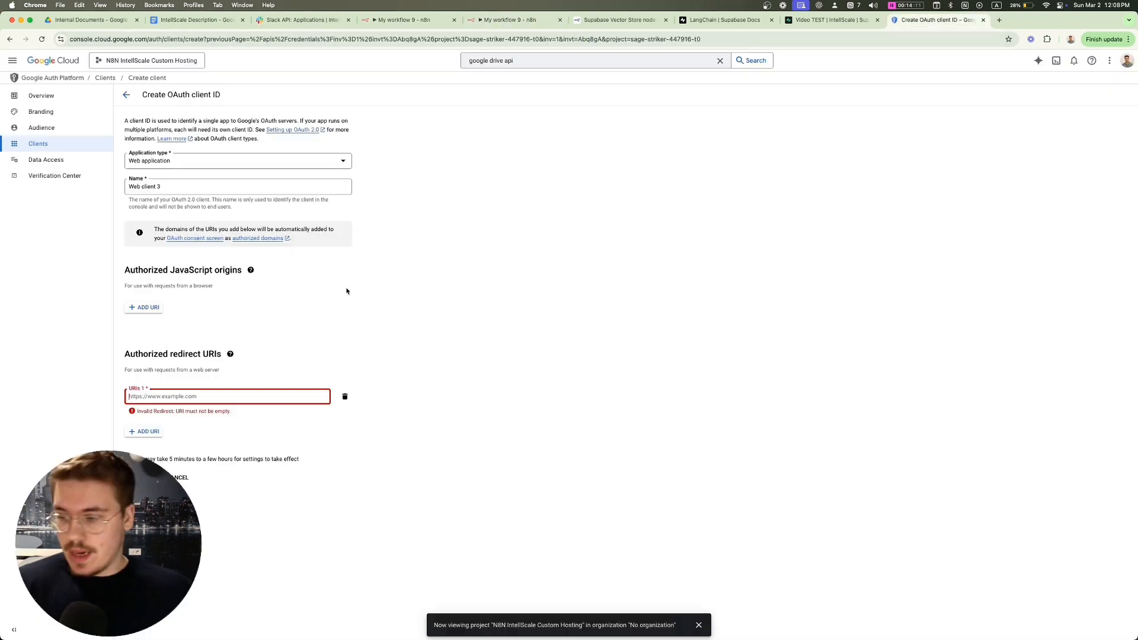
left_click(190, 396)
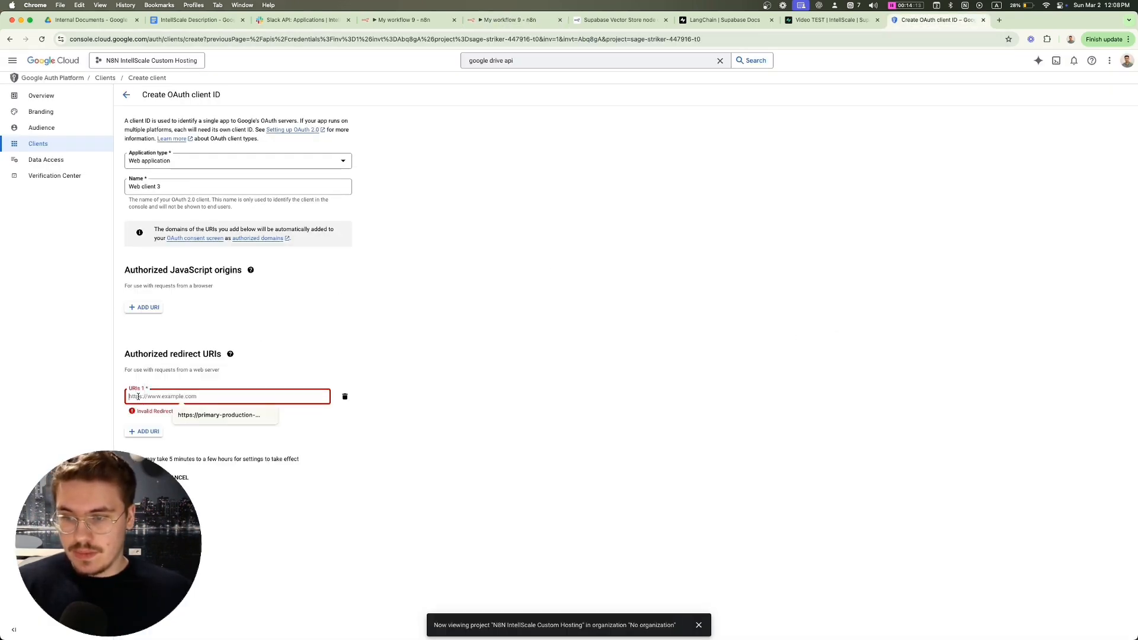
key("super+v")
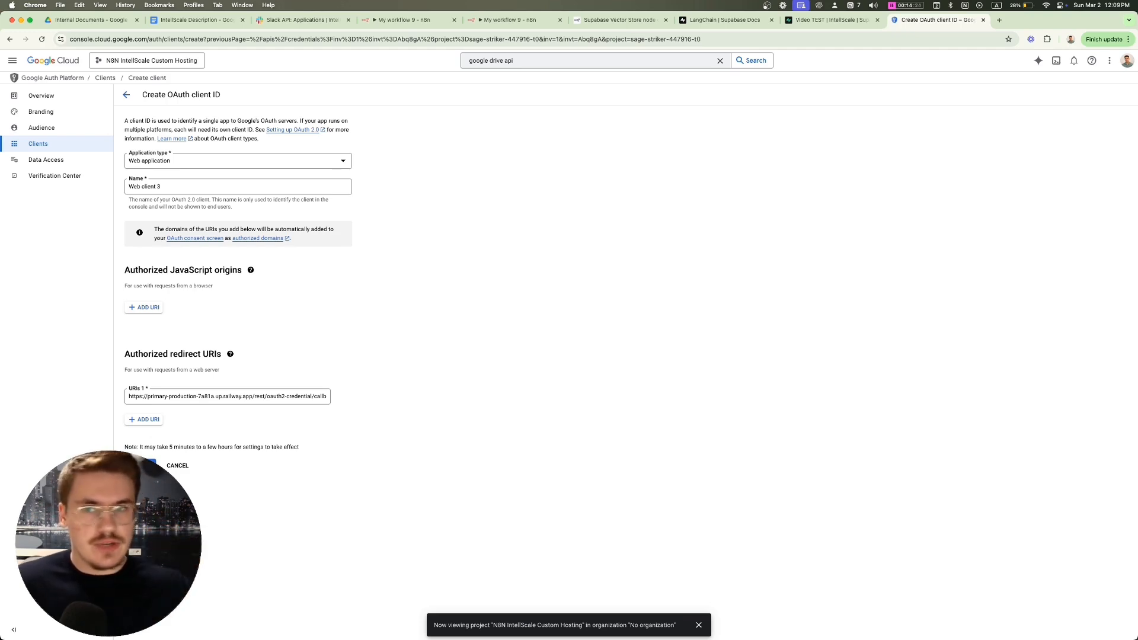
Step: Look over the Client ID and Client Secret fields of the new n8n credential and discard it without saving
left_click(510, 19)
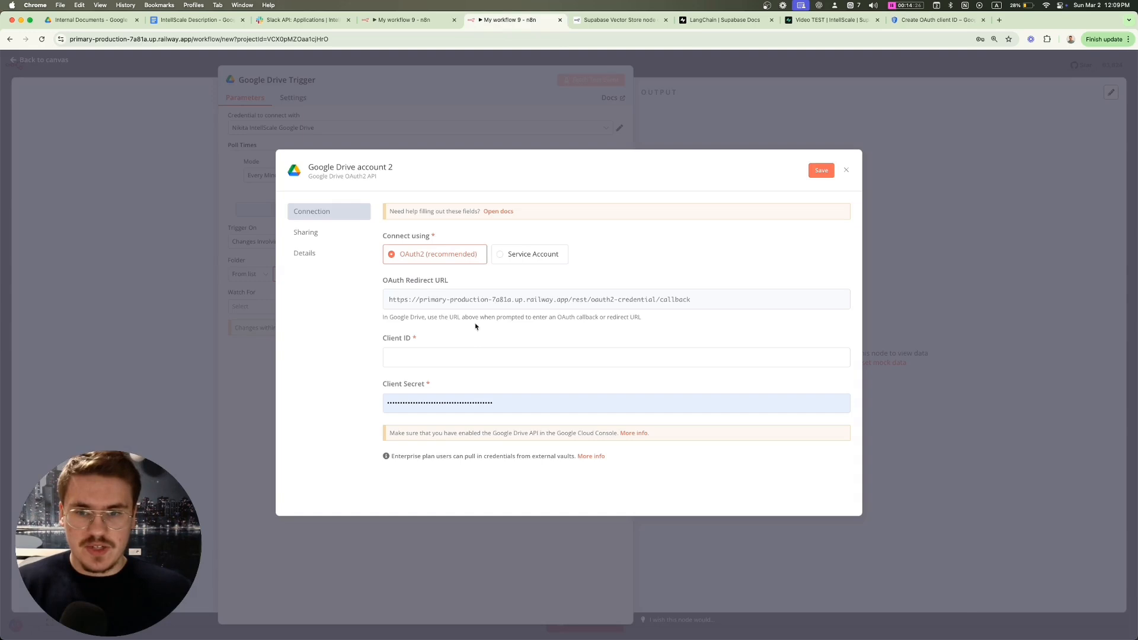
left_click(452, 353)
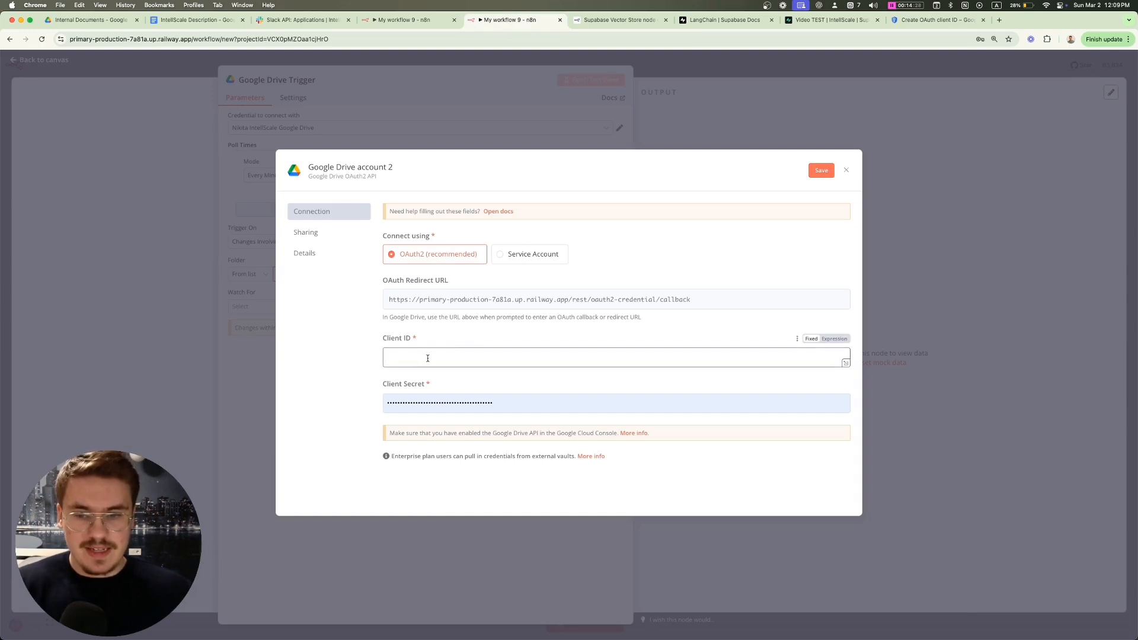
left_click(515, 403)
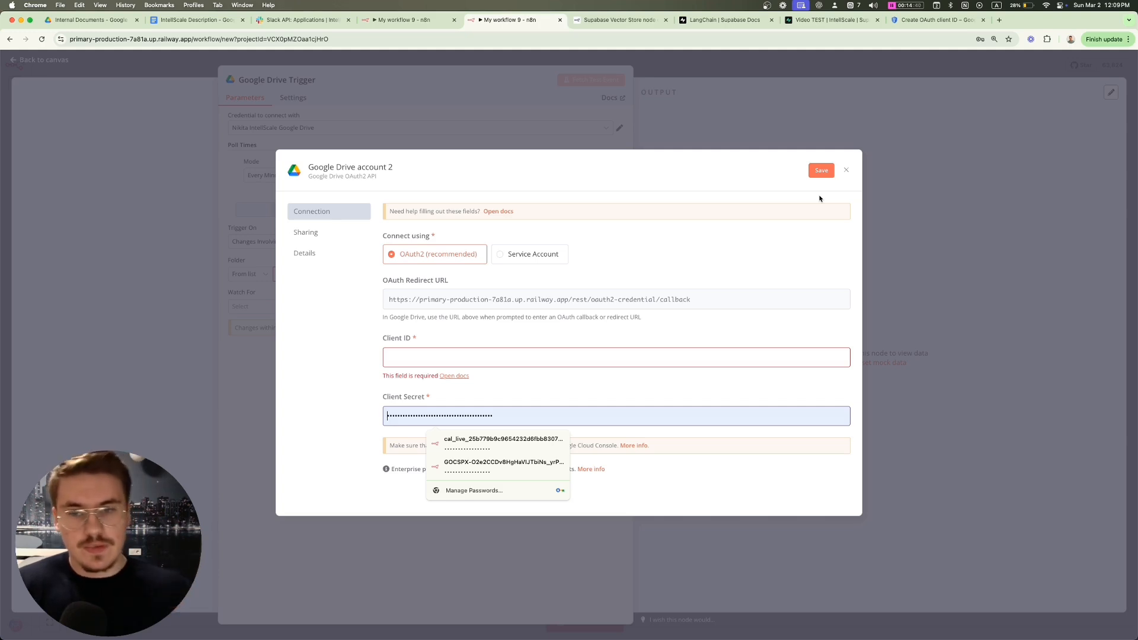
left_click(845, 170)
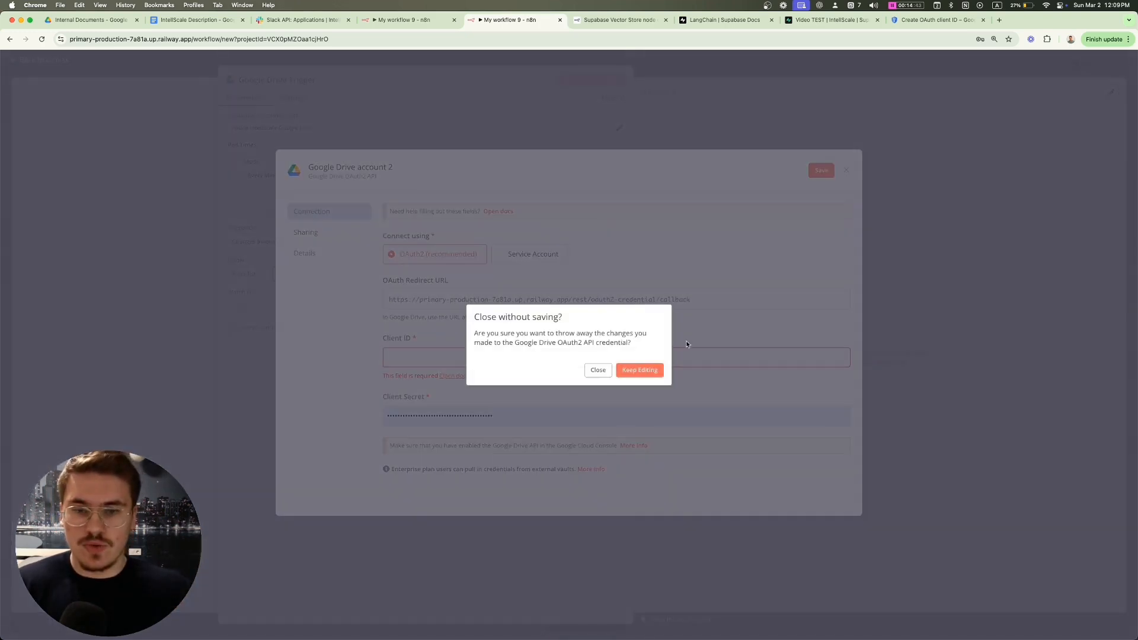
left_click(599, 375)
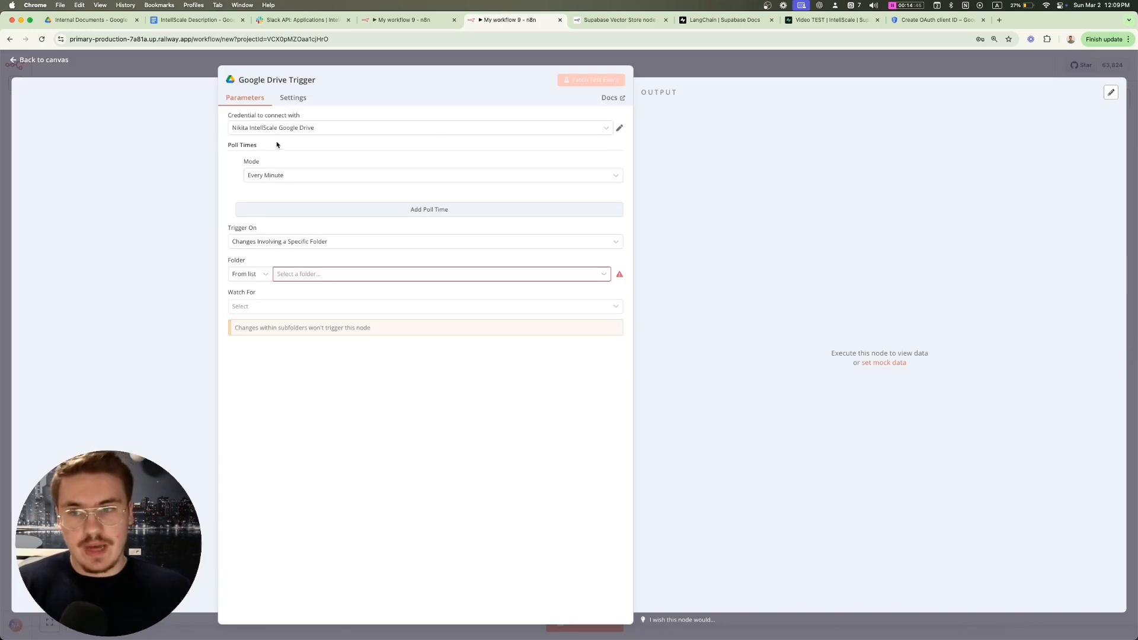
Step: Set the trigger's watched folder to Internal Documents and check that folder's contents in Google Drive
left_click(300, 276)
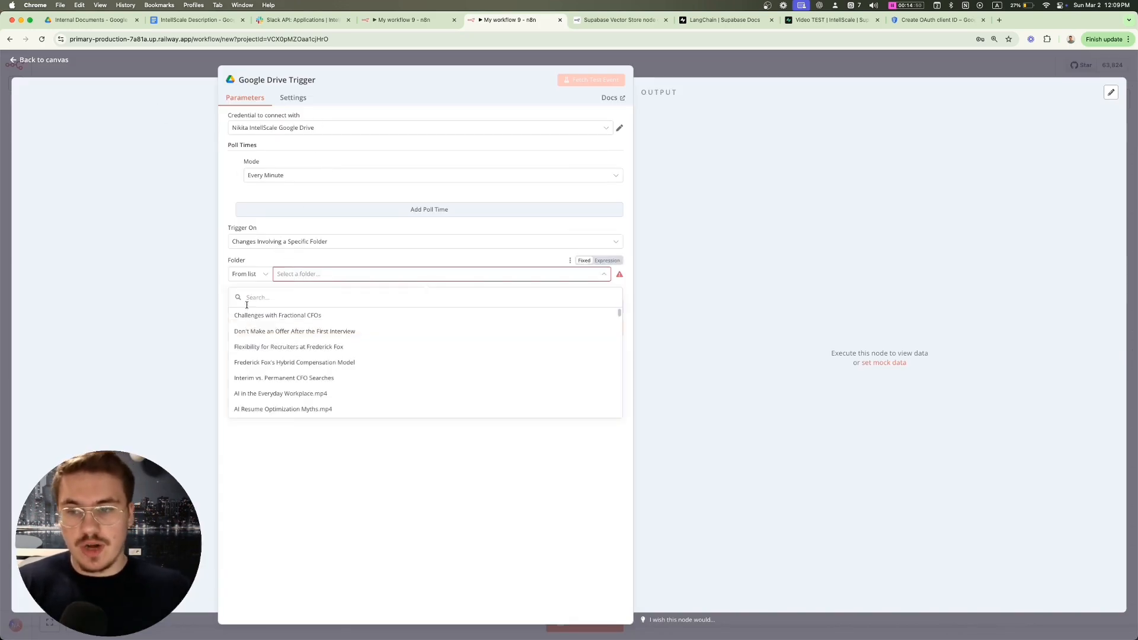
type("internal")
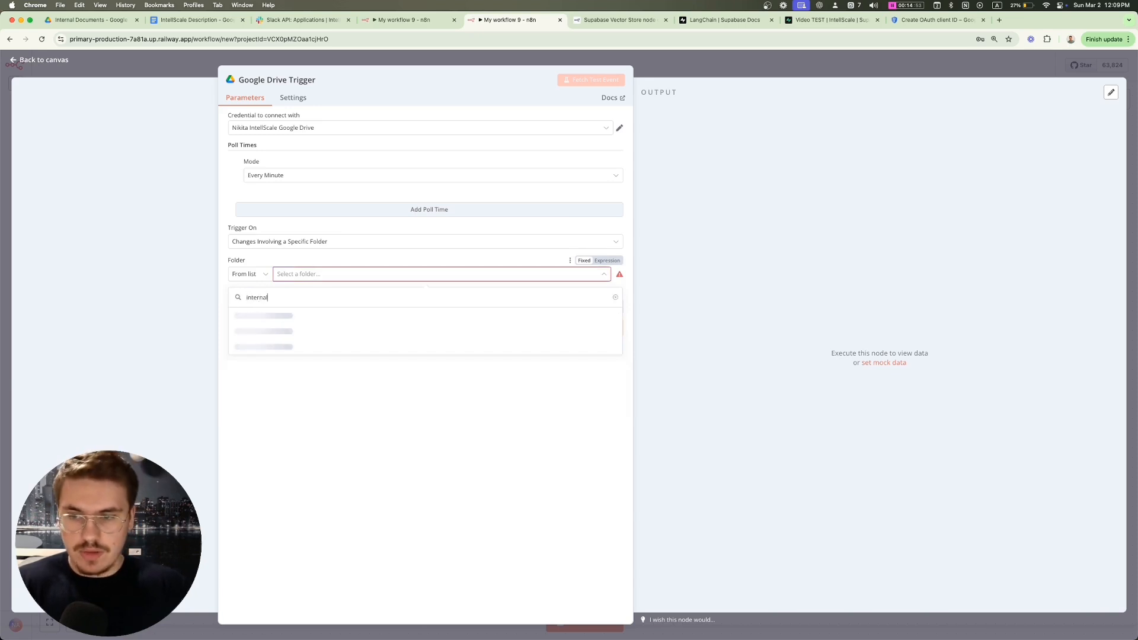
left_click(297, 316)
left_click(89, 19)
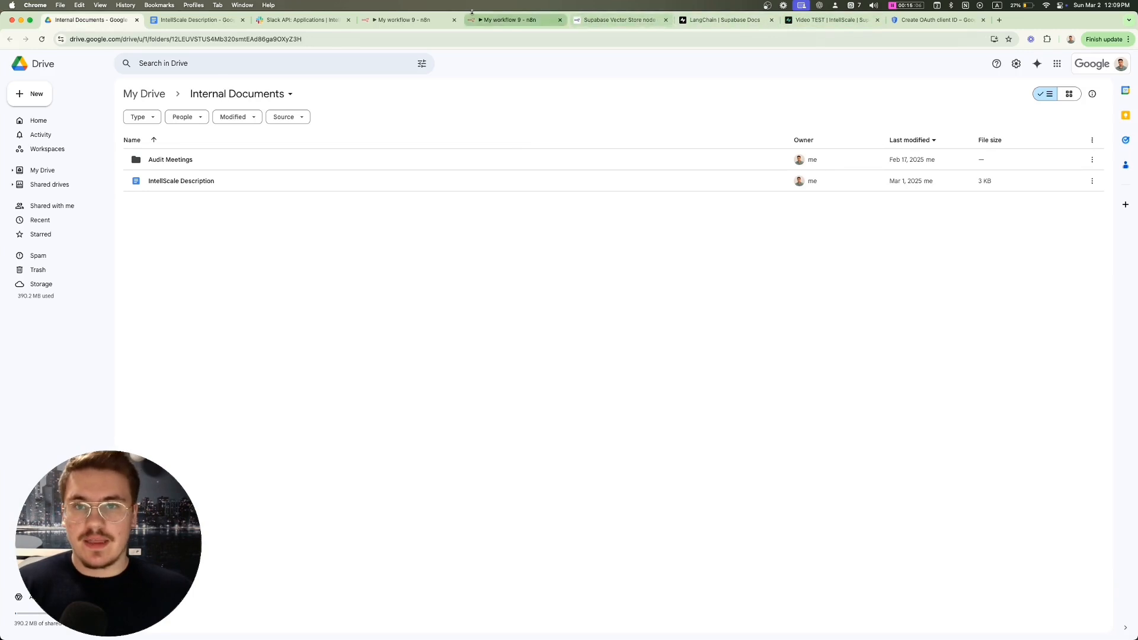
left_click(510, 19)
Step: Set the trigger to watch for File Created and save the workflow
left_click(243, 306)
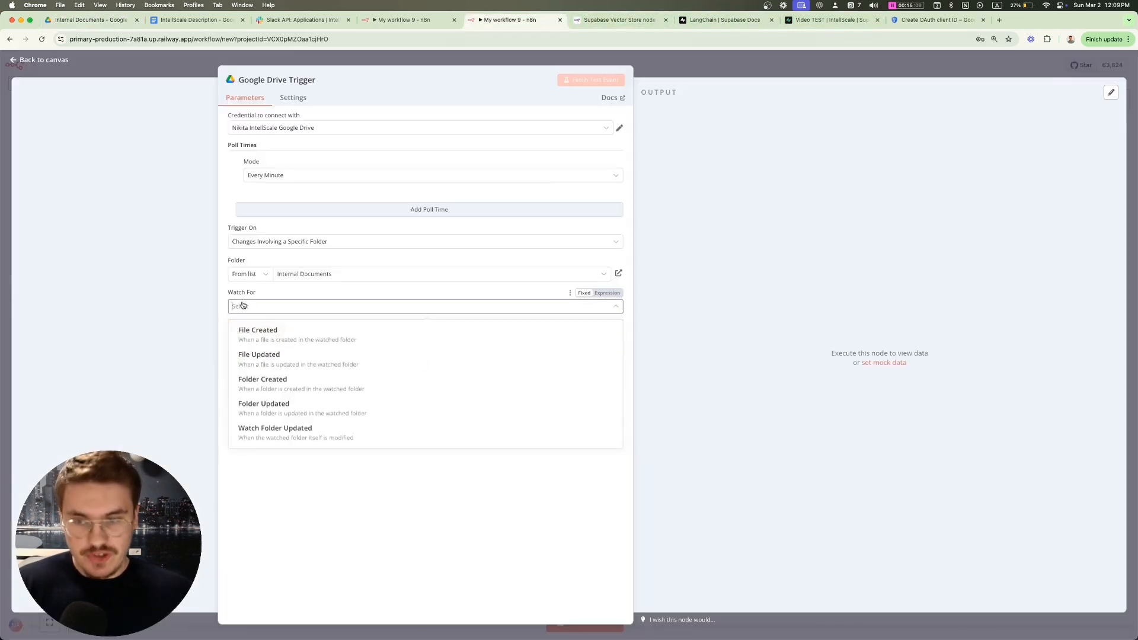
left_click(296, 330)
left_click(717, 59)
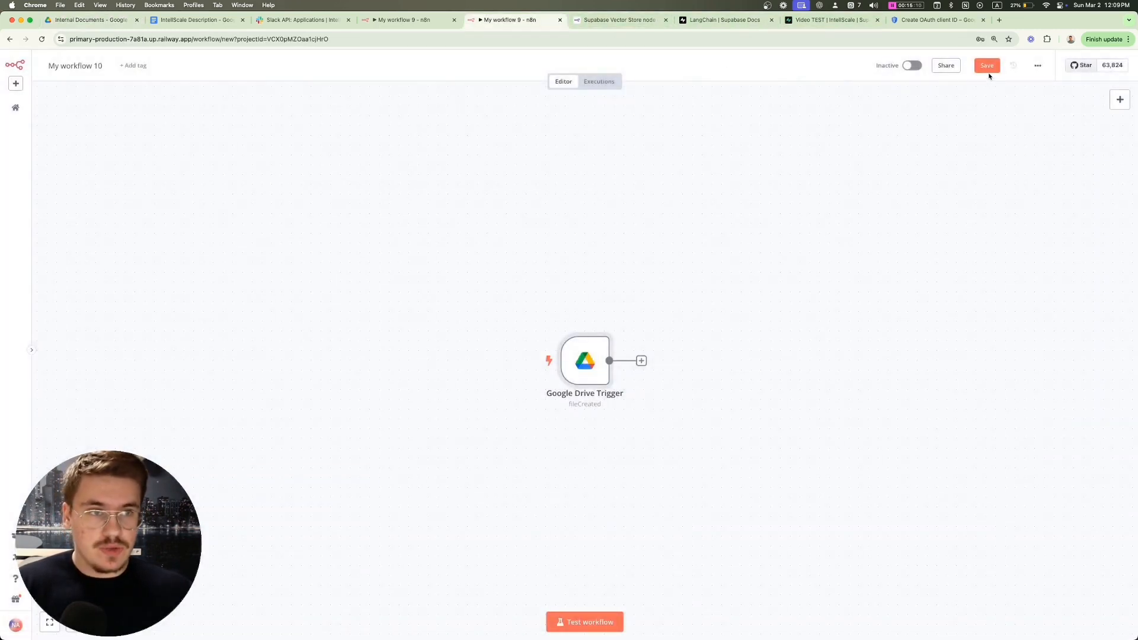
left_click(987, 67)
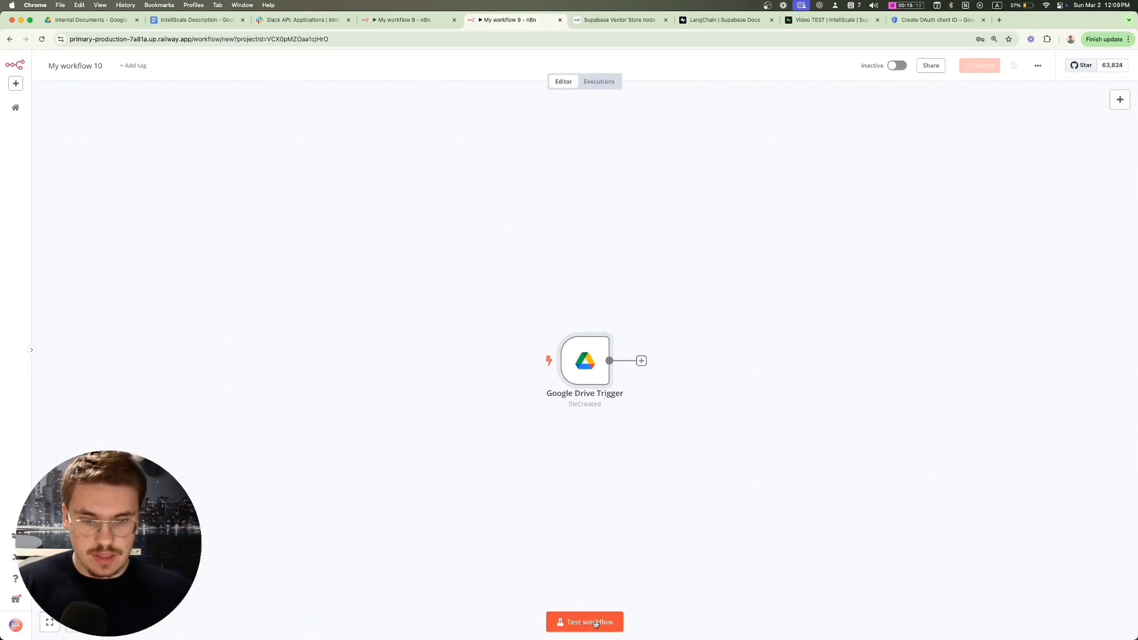
Step: Test the workflow and view the Google Drive trigger's output as a table
left_click_drag(588, 357, 333, 308)
double_click(333, 309)
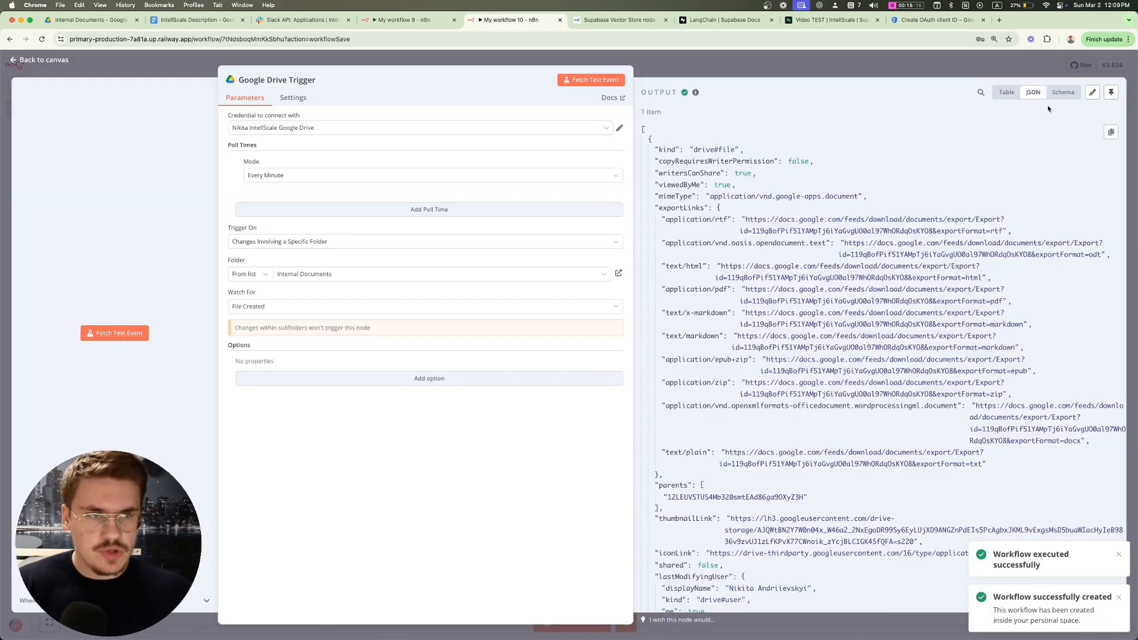
left_click(1005, 92)
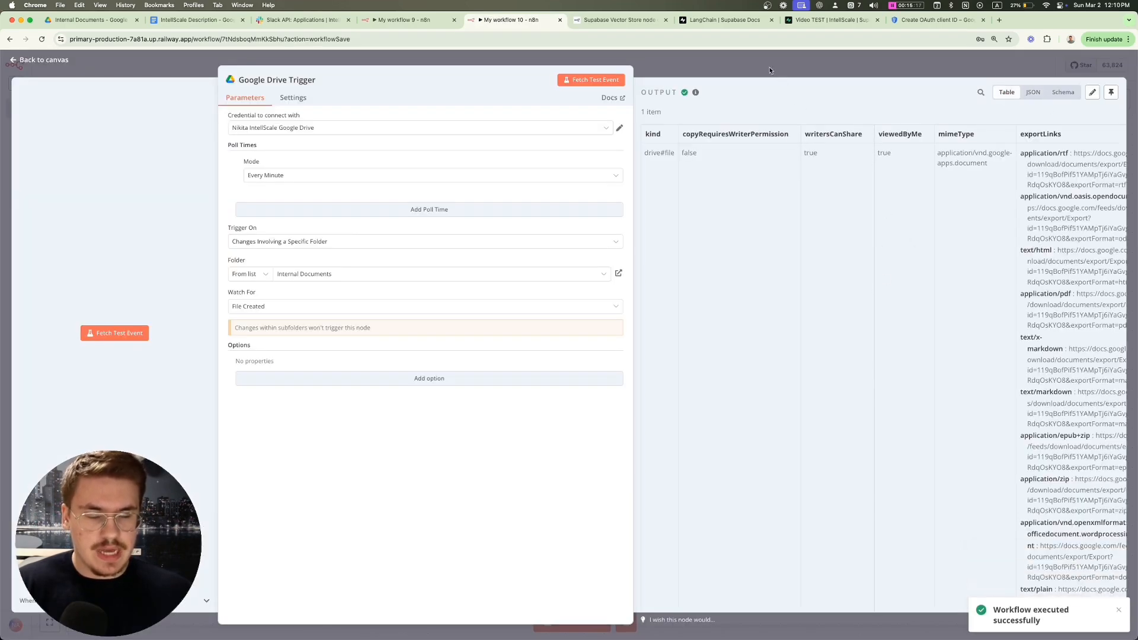
Step: Add a Google Drive node with the Download file action after the Google Drive Trigger
key("Escape")
left_click(404, 312)
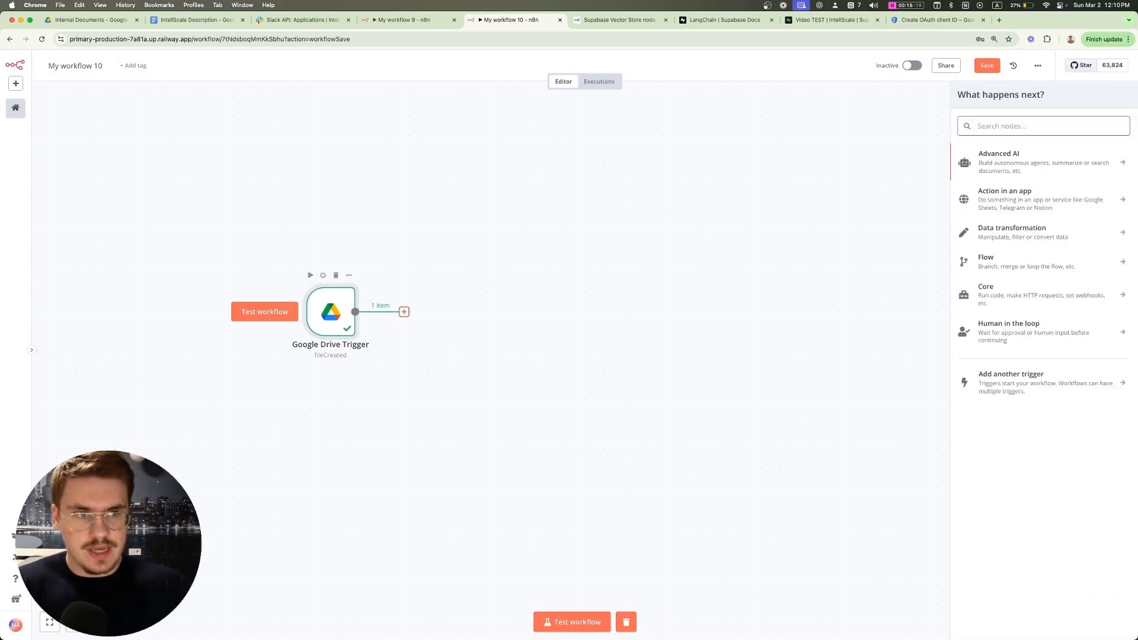
type("dow")
key("BackSpace")
key("BackSpace")
key("BackSpace")
type("google drive")
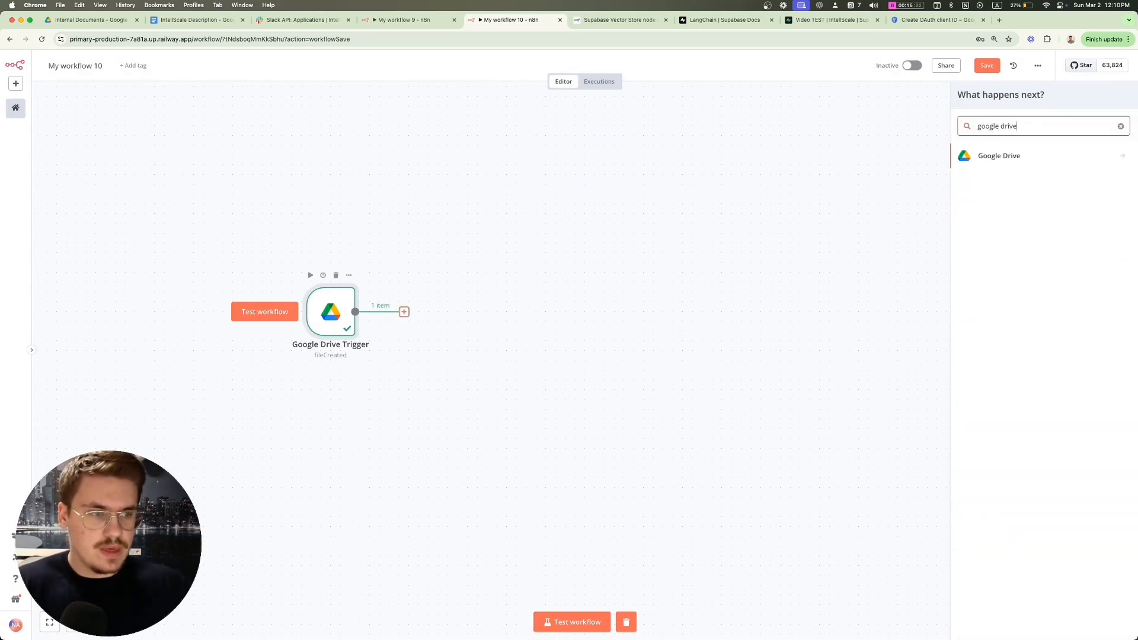
key("Return")
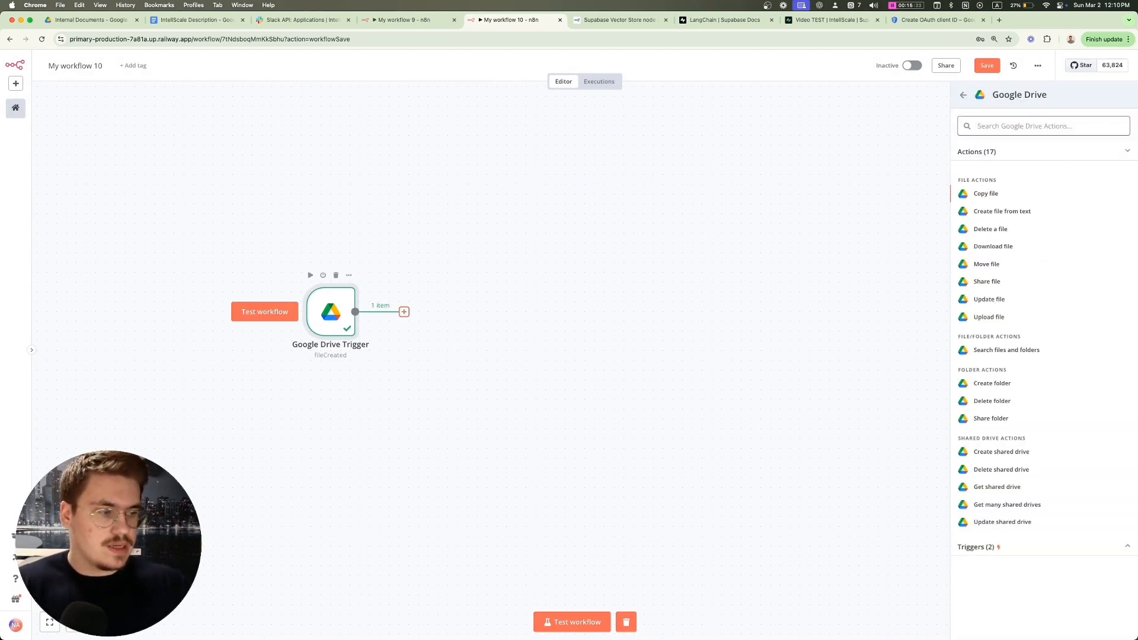
type("dow")
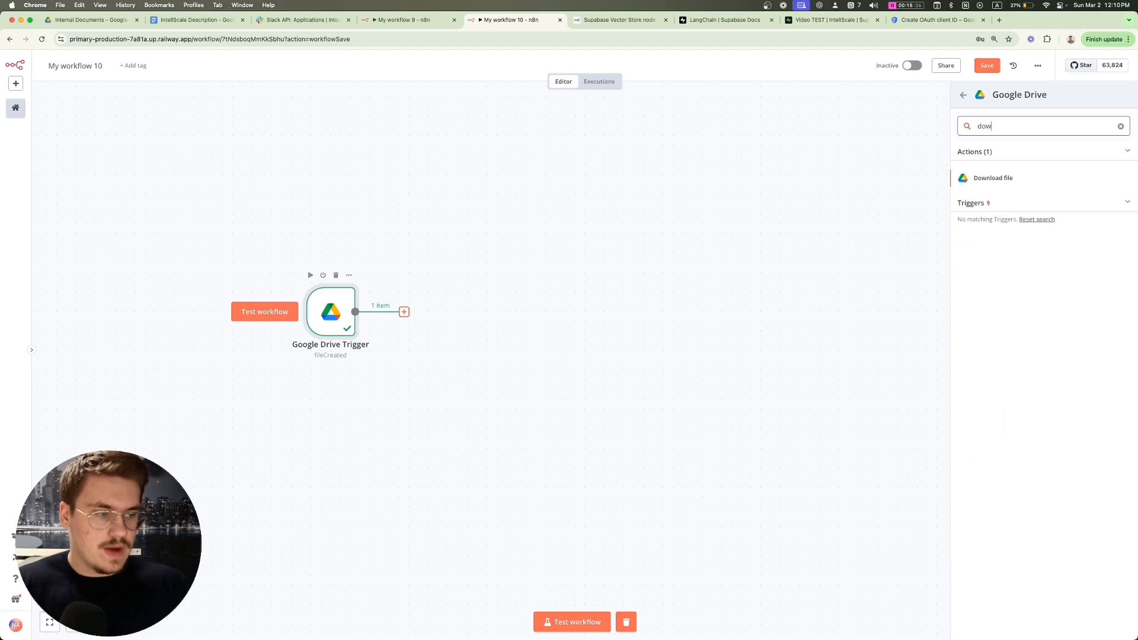
key("Return")
Step: Set the download node's file selection to By ID, using the trigger's file id as the expression {{ $json.id }}
left_click(430, 231)
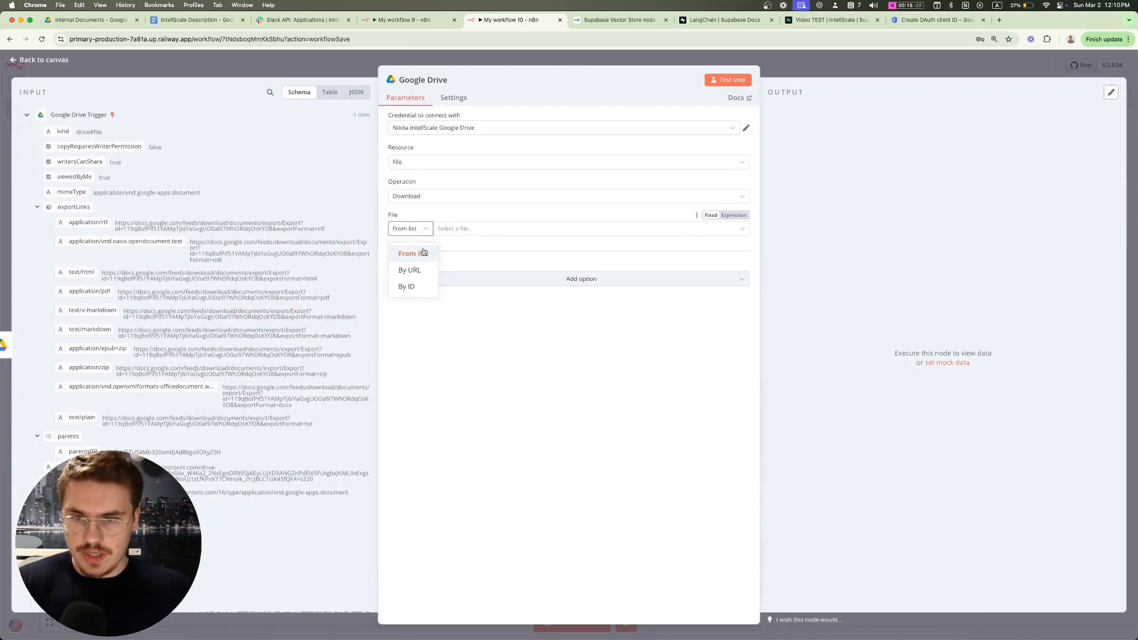
left_click(406, 287)
scroll(119, 215, "down", 3)
scroll(119, 215, "up", 3)
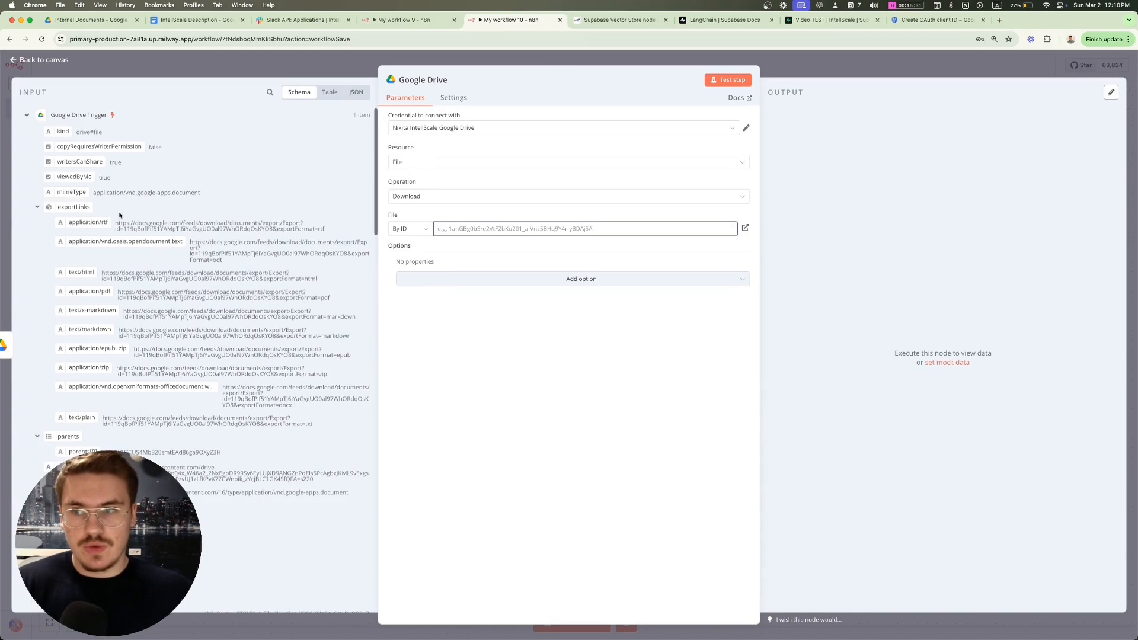
scroll(120, 216, "down", 2)
scroll(120, 215, "up", 2)
scroll(122, 215, "down", 2)
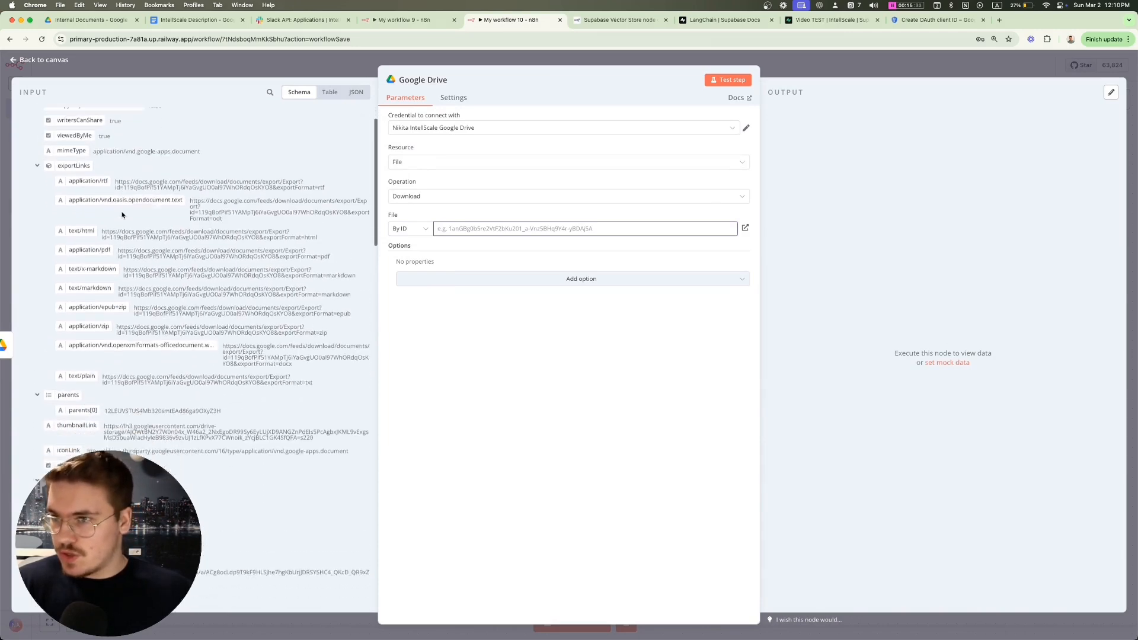
scroll(122, 215, "down", 10)
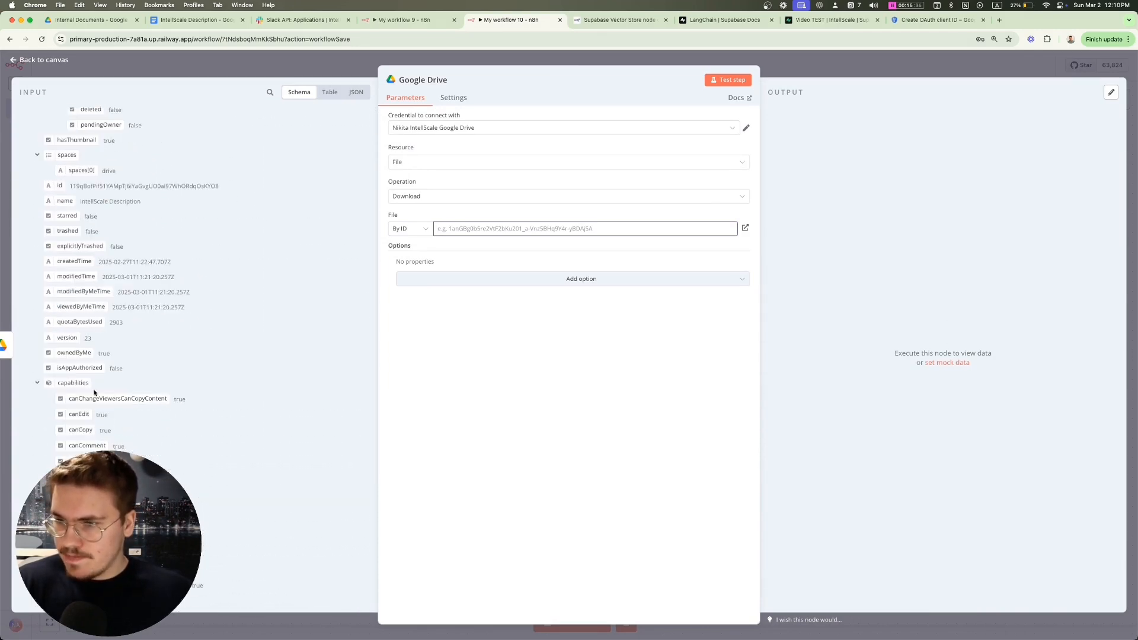
scroll(93, 392, "up", 5)
left_click_drag(59, 382, 468, 229)
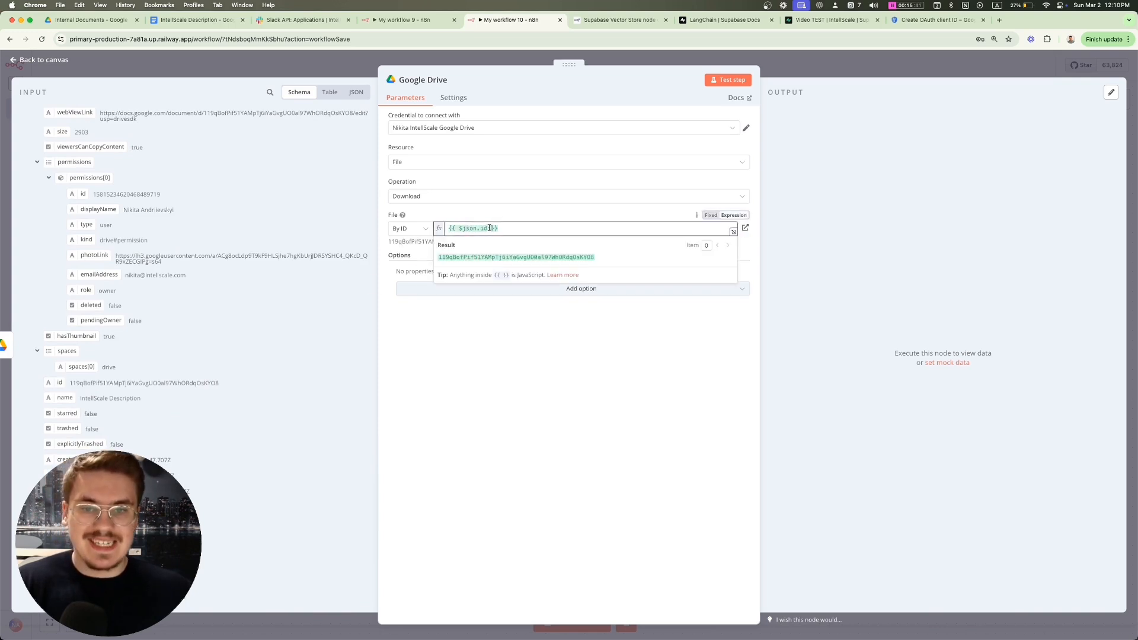
left_click_drag(93, 193, 560, 230)
scroll(152, 219, "up", 5)
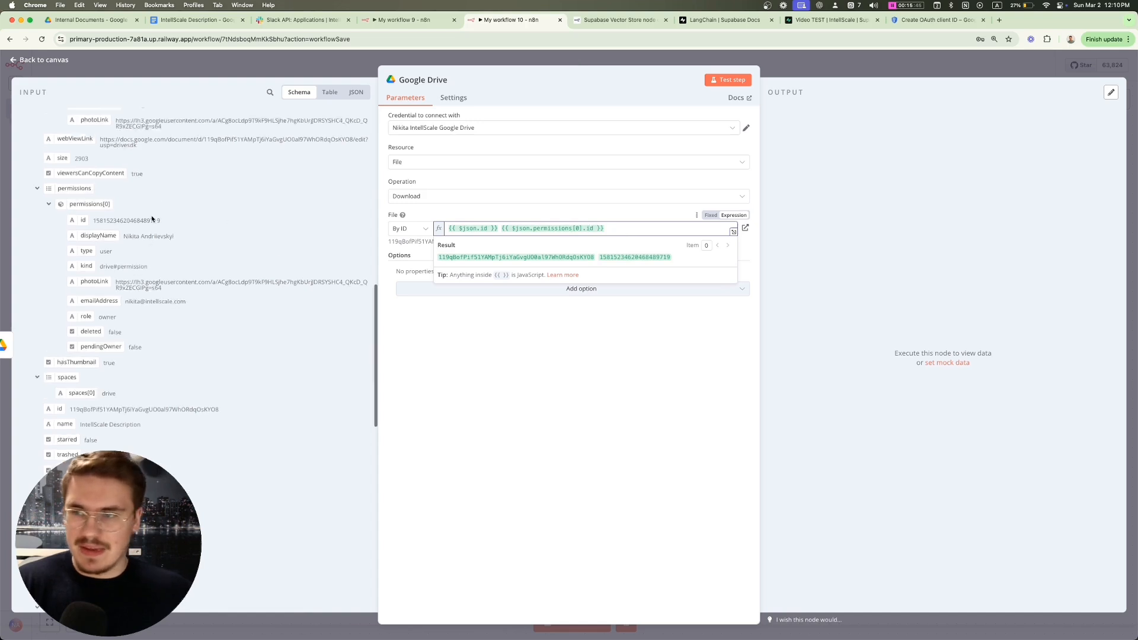
key("super+z")
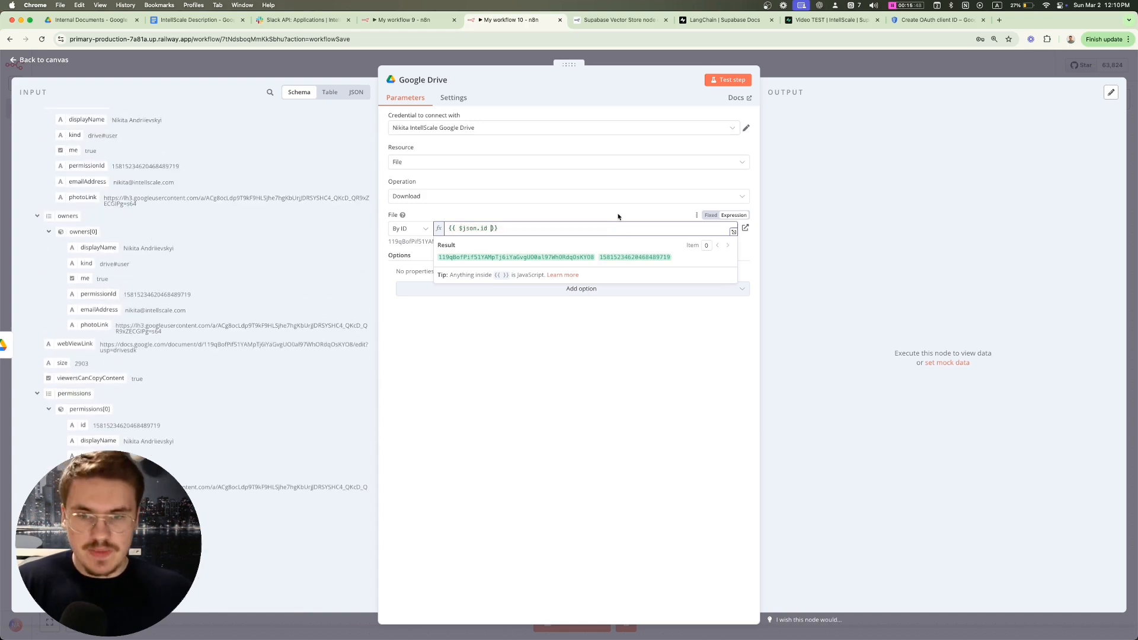
Step: Add the Google File Conversion option with Google Docs set to Text (txt), and save the workflow
left_click(573, 290)
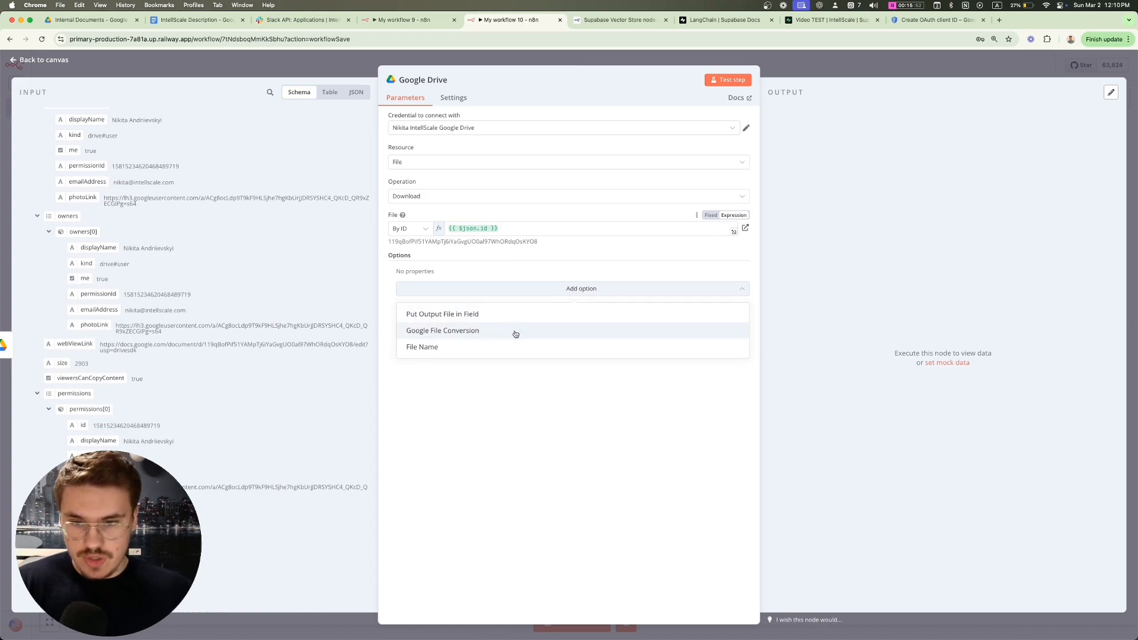
left_click(515, 334)
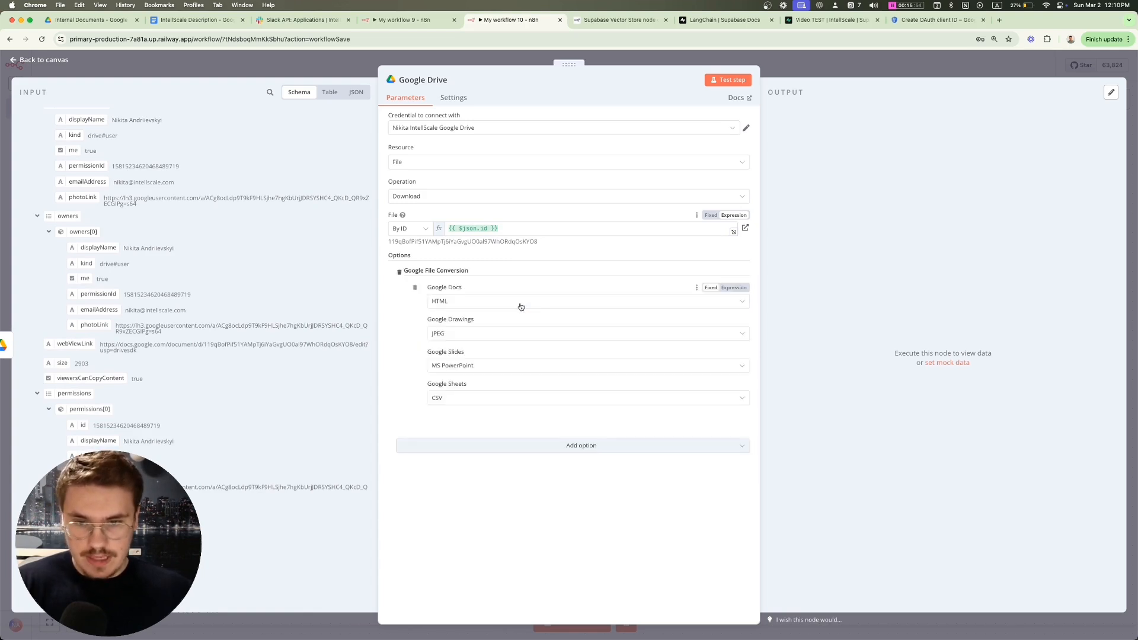
left_click(477, 303)
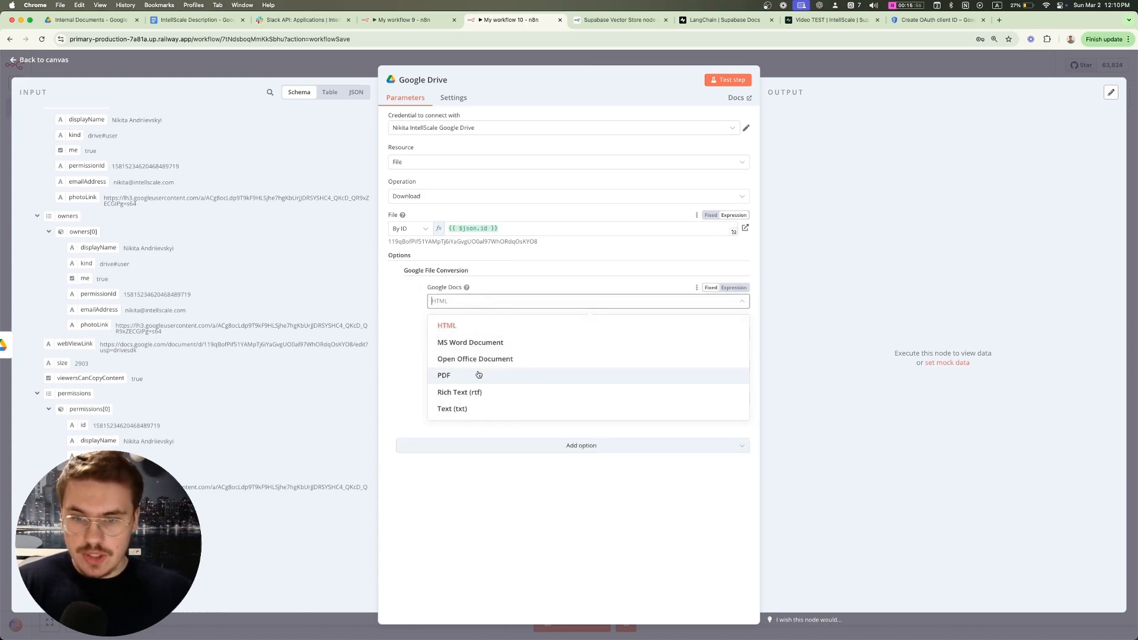
left_click(472, 409)
left_click(989, 67)
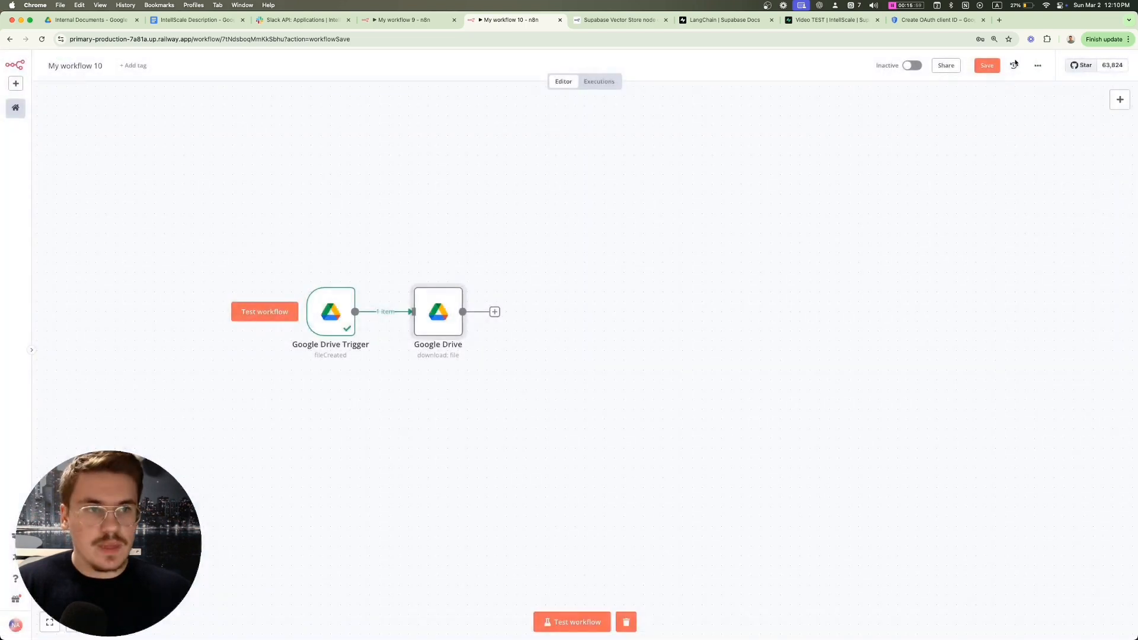
Step: Run the Google Drive download node and view the contents of its downloaded text file
left_click(417, 275)
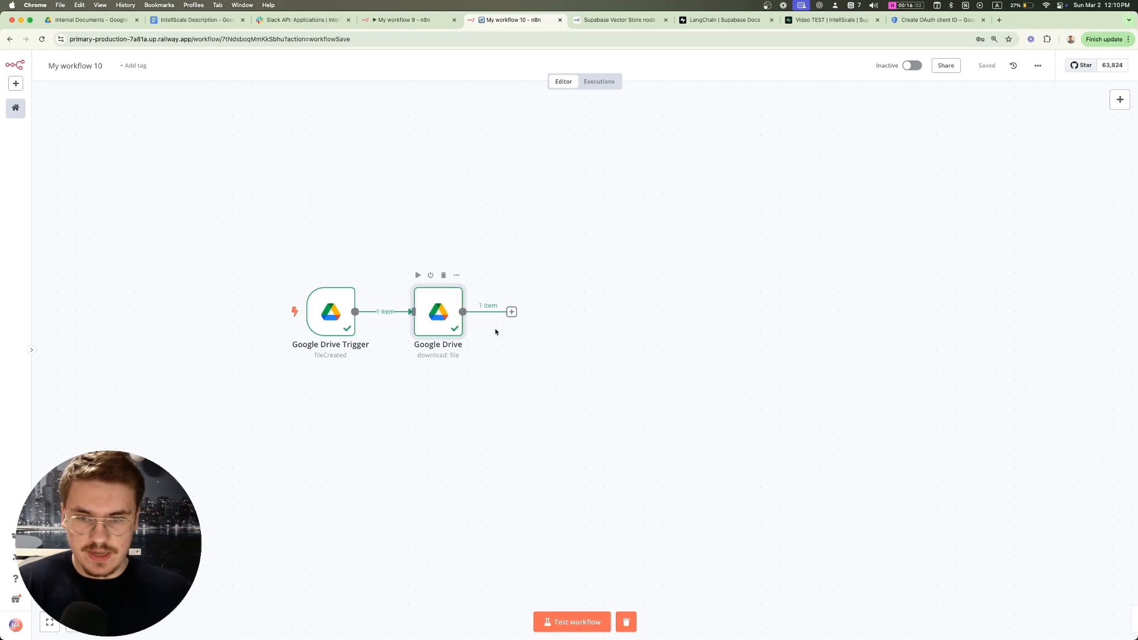
double_click(439, 312)
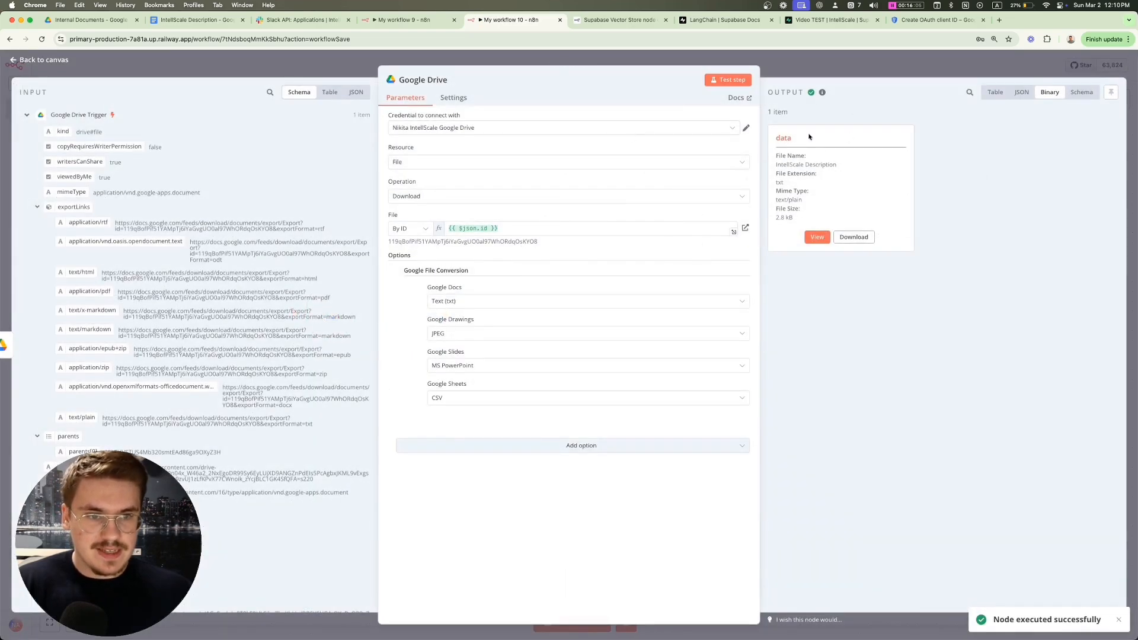
left_click(815, 237)
scroll(951, 161, "down", 10)
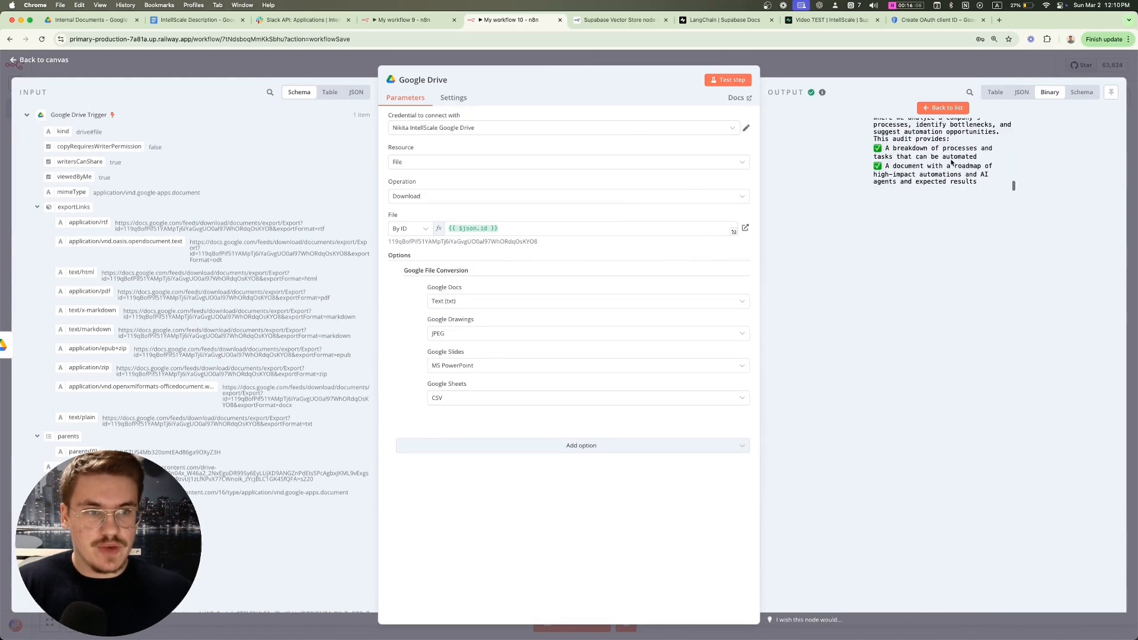
left_click(890, 67)
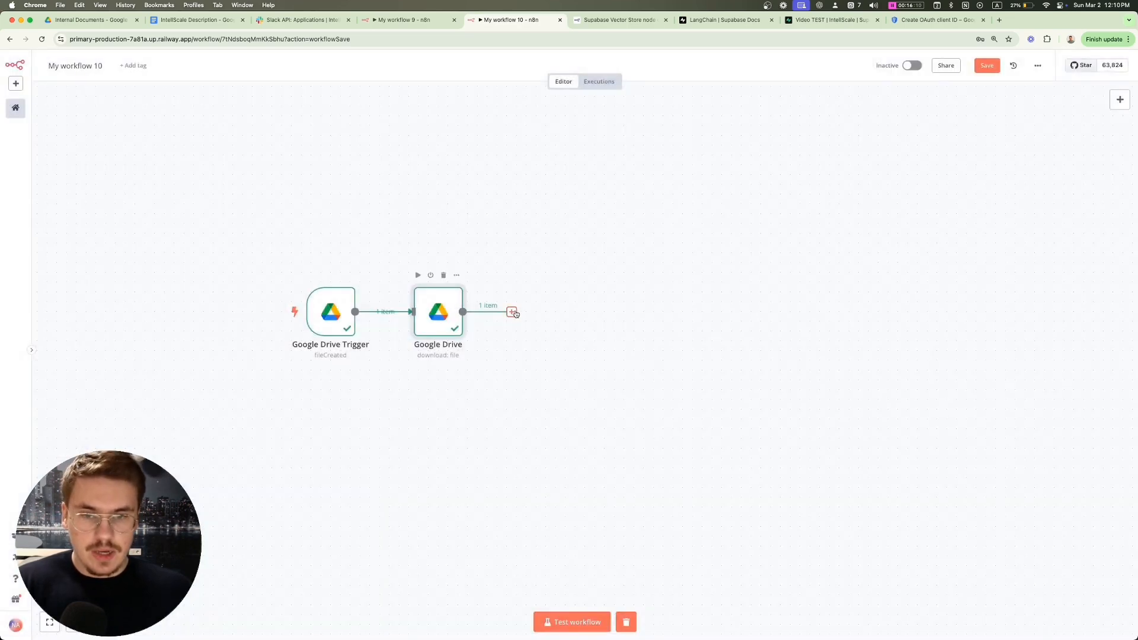
Step: Add an Extract from File node with the Extract from text file action after the download node
left_click(512, 312)
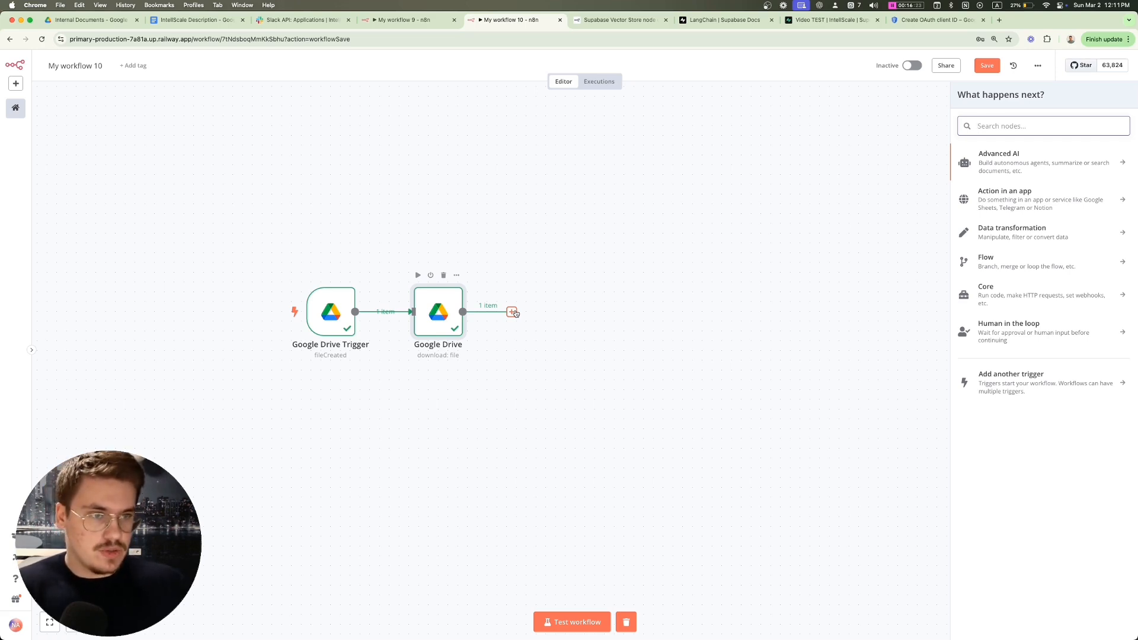
type("extra")
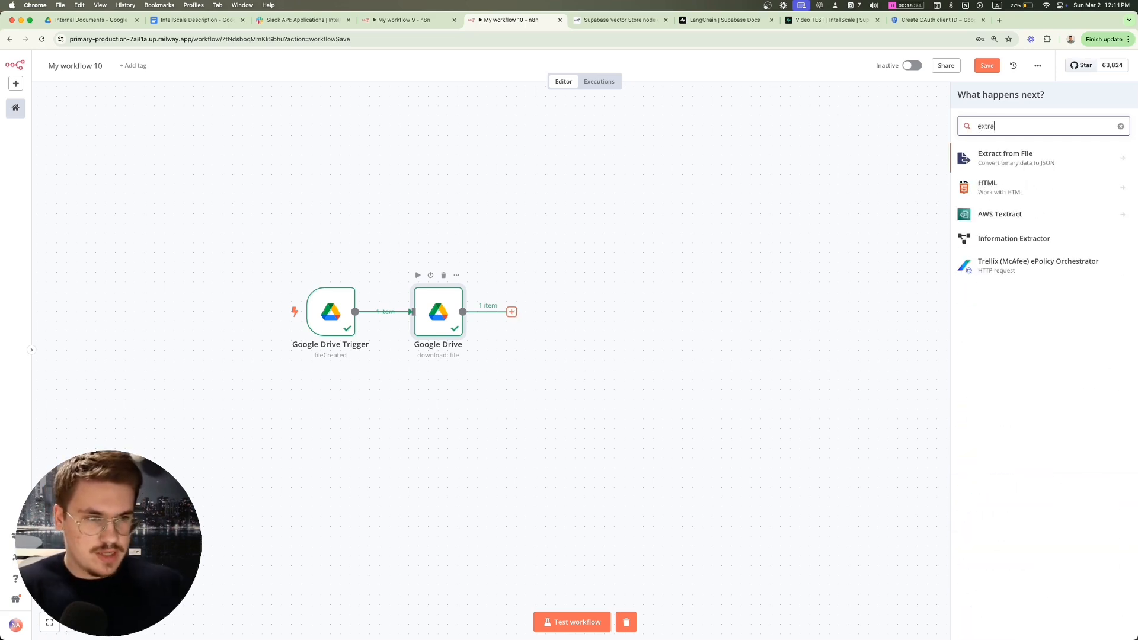
key("Return")
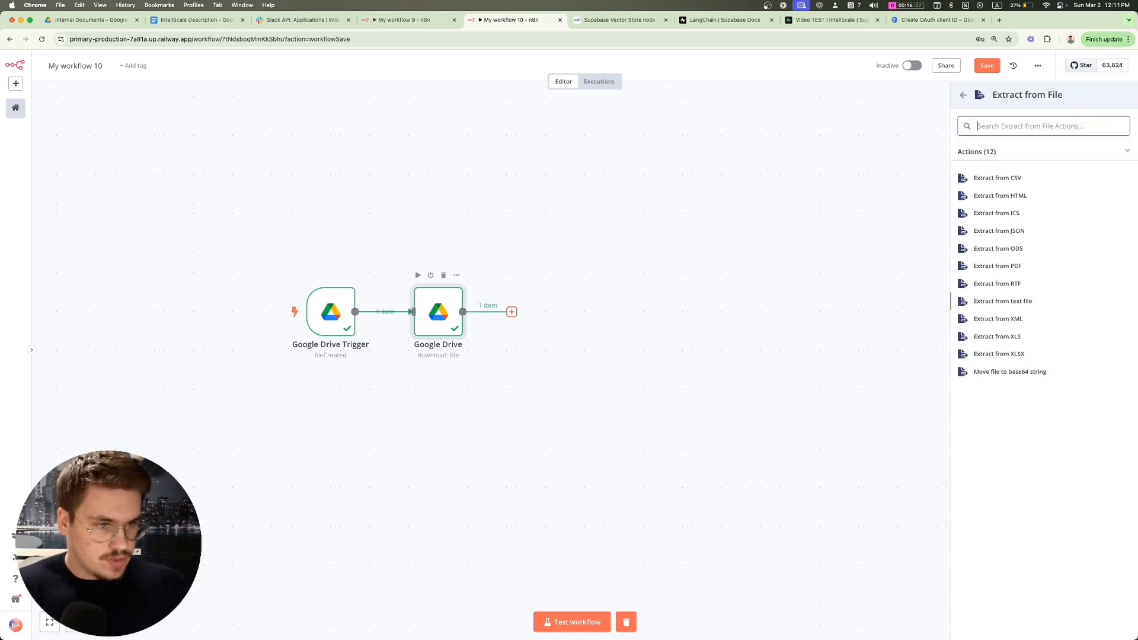
key("Return")
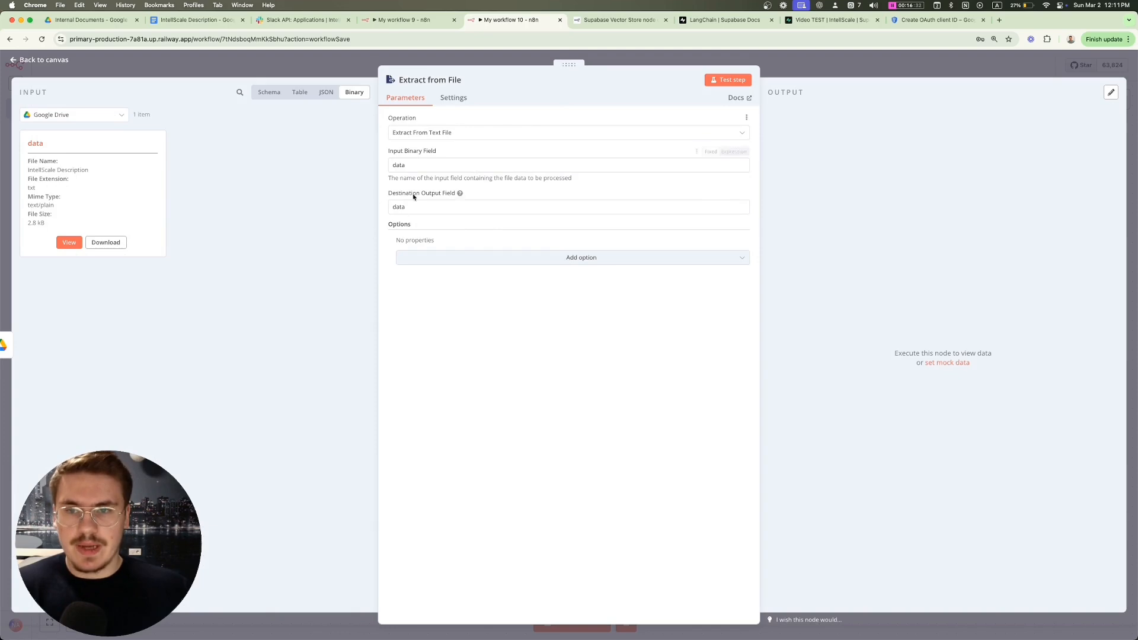
Step: Check the Input Binary Field against the incoming data, test the extraction node and review its extracted text
left_click_drag(427, 165, 334, 170)
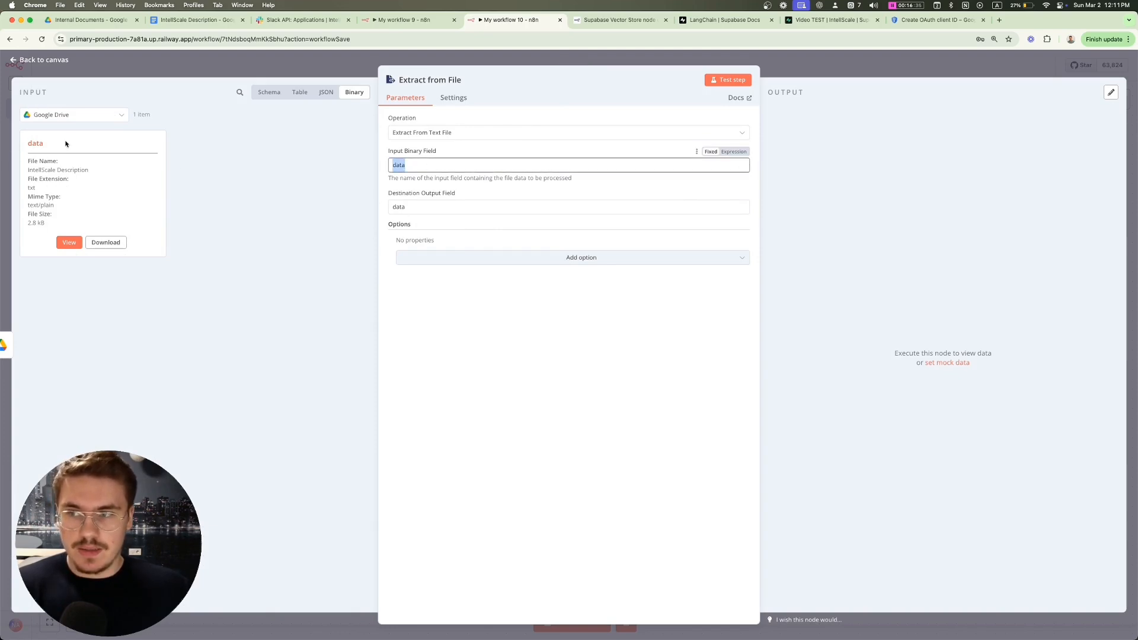
left_click(728, 79)
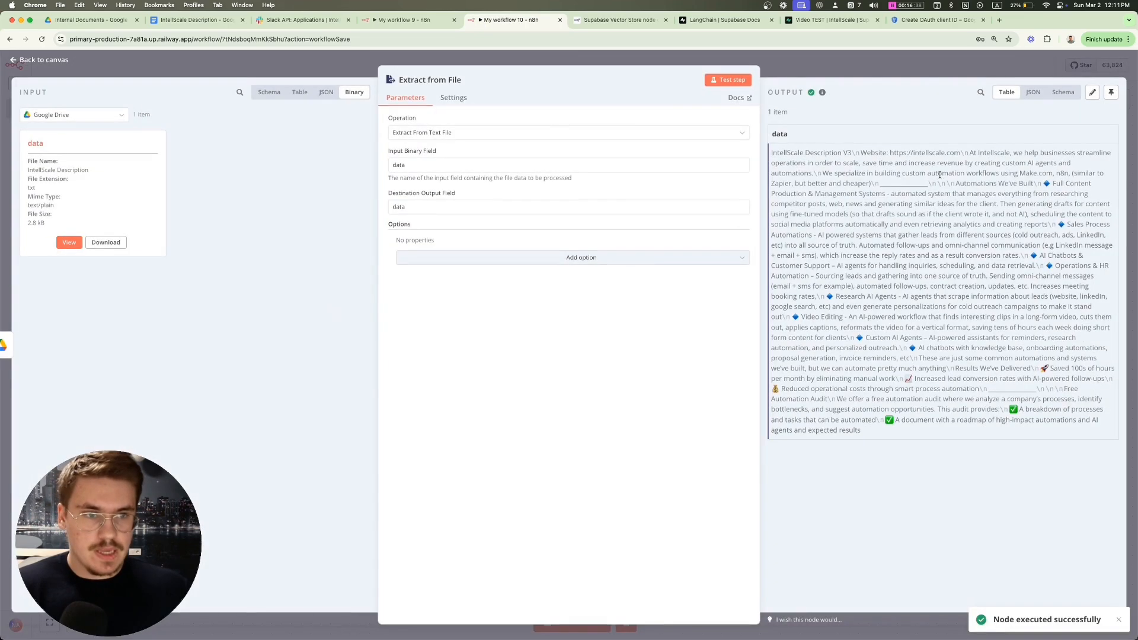
left_click_drag(873, 432, 791, 125)
left_click(794, 115)
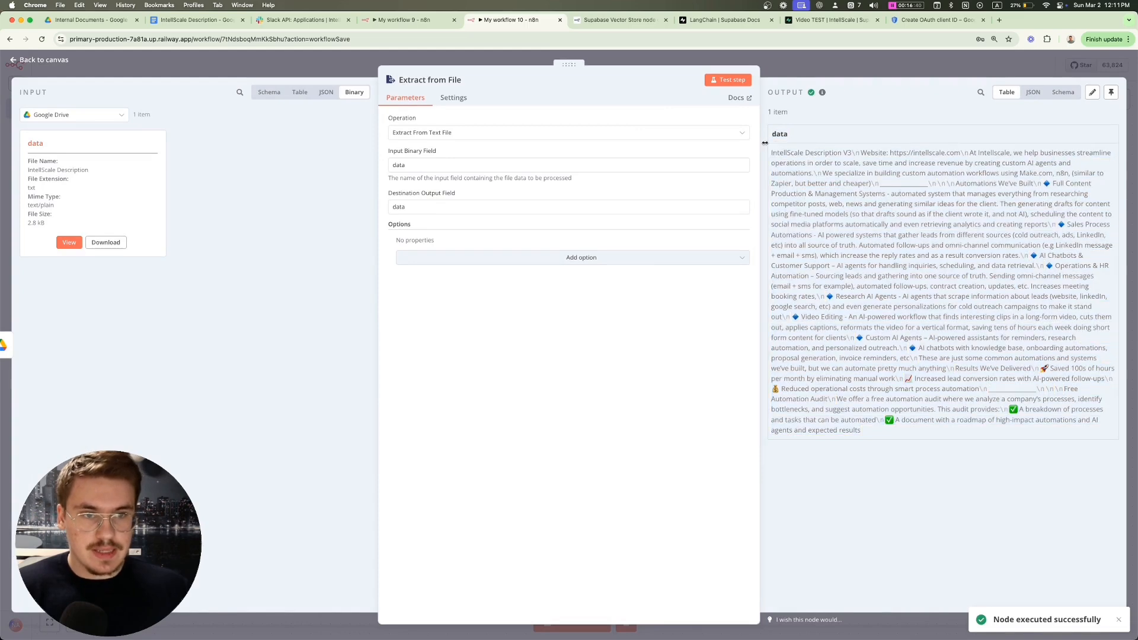
left_click(799, 69)
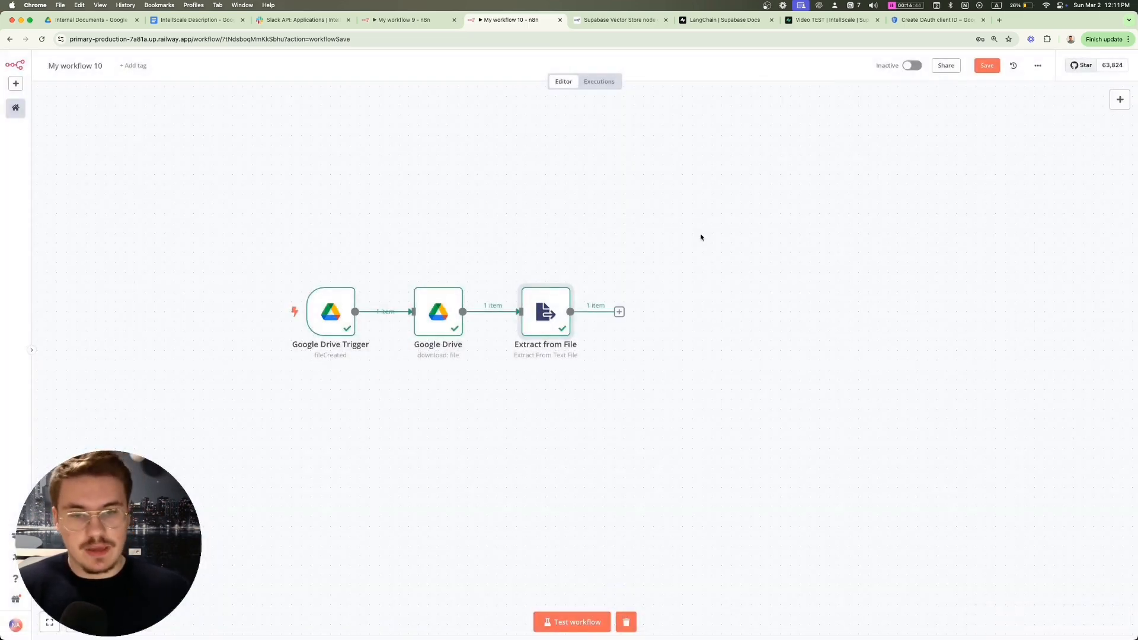
Step: Add a Supabase Vector Store node with the Add documents to vector store action after Extract from File
left_click(618, 312)
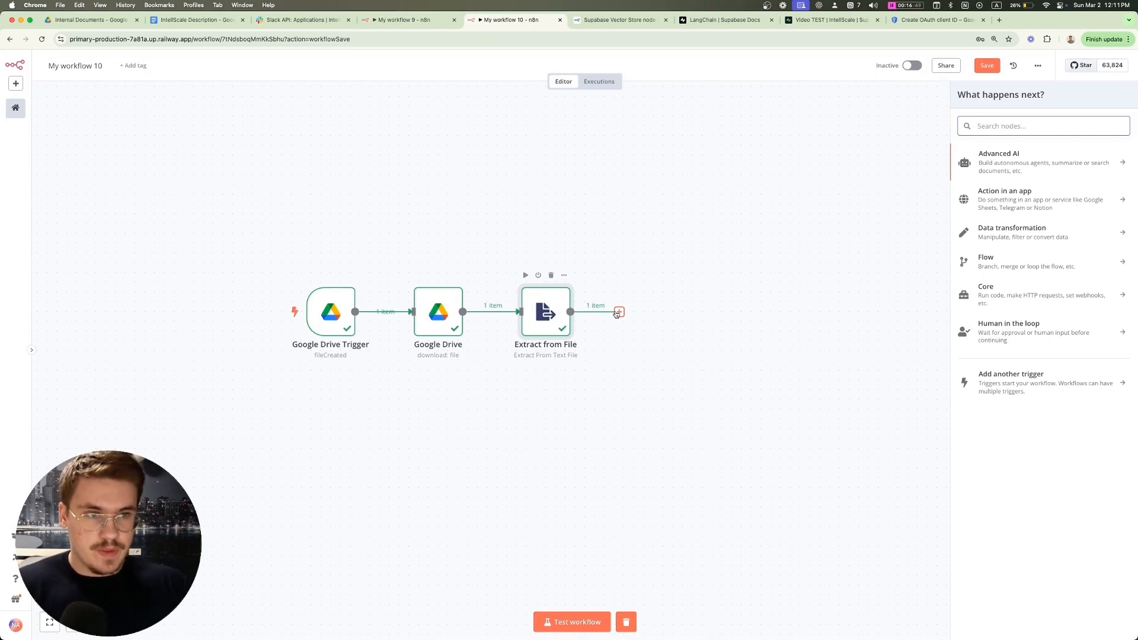
type("supa")
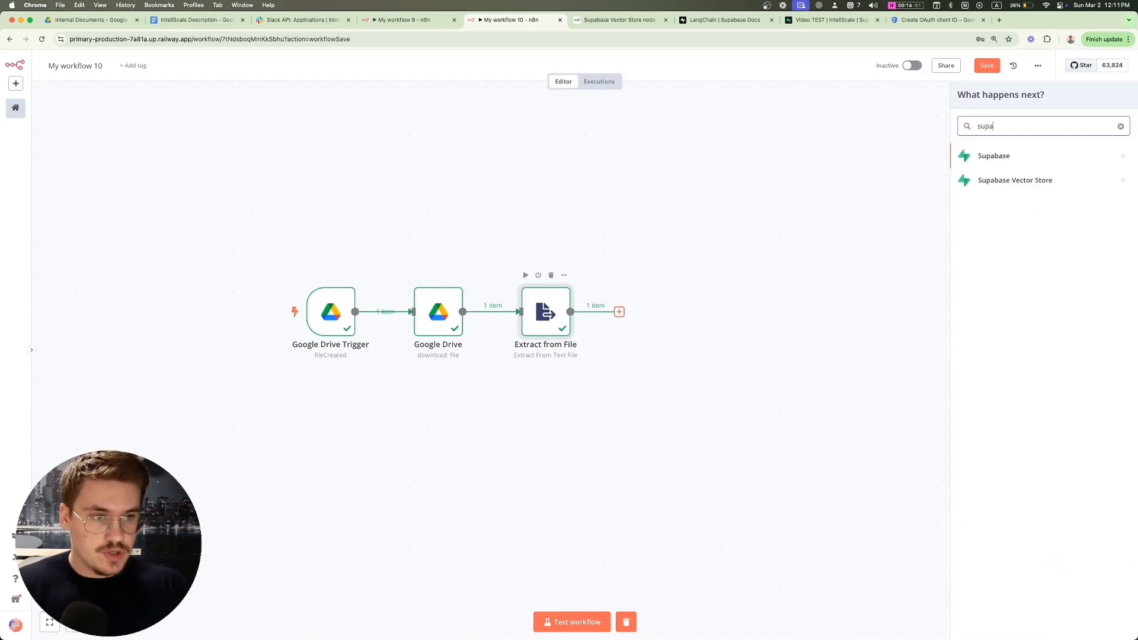
key("Return")
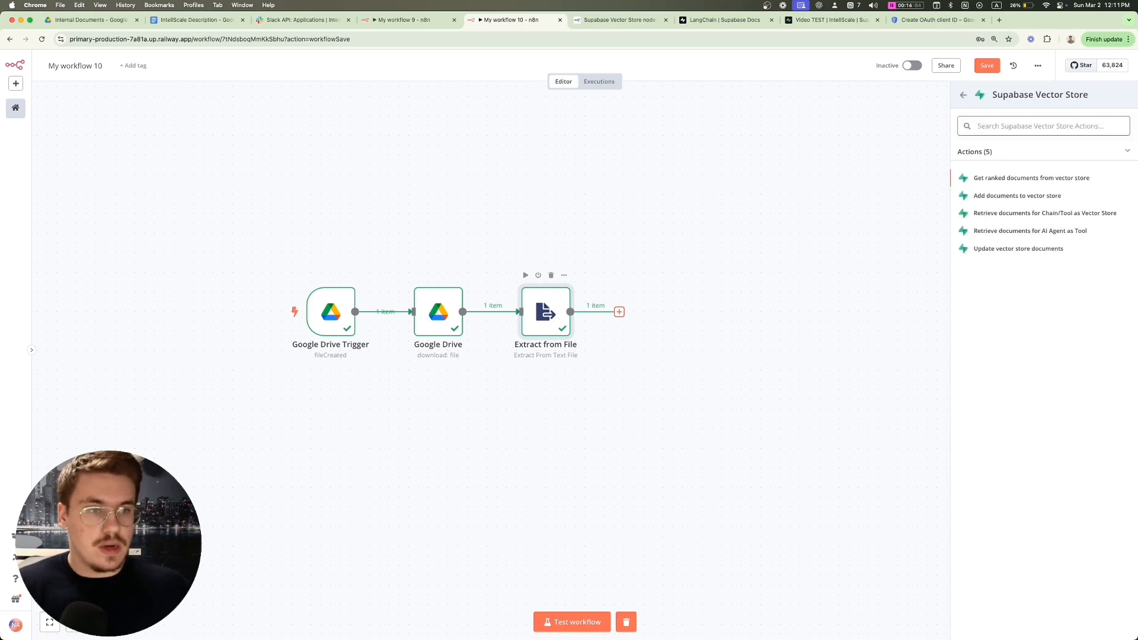
key("Down")
key("Down")
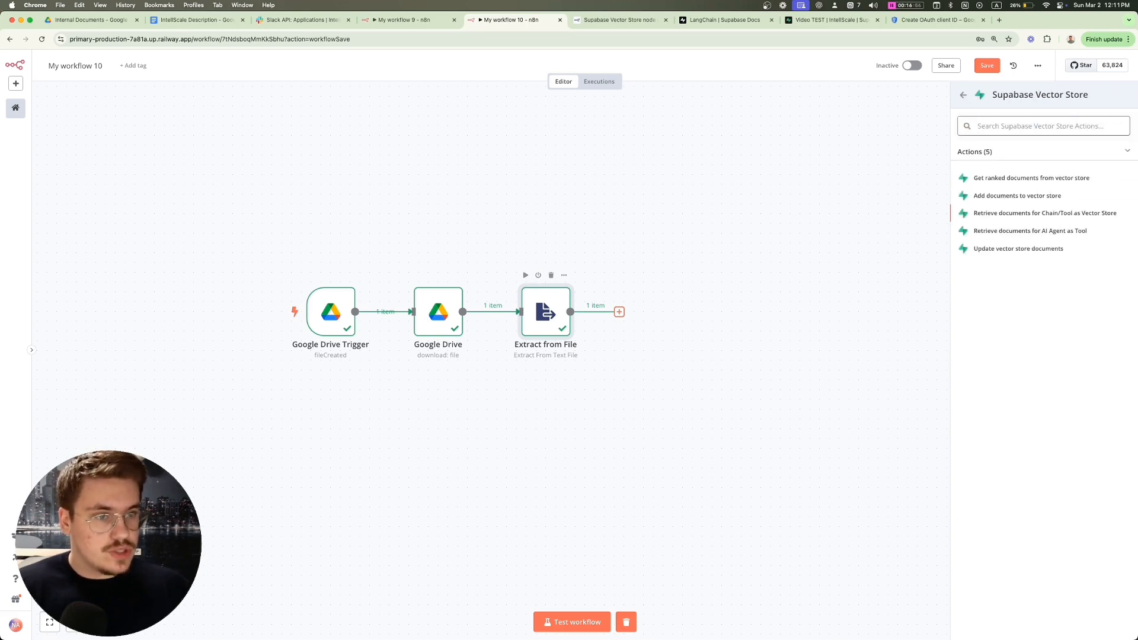
key("Up")
key("Return")
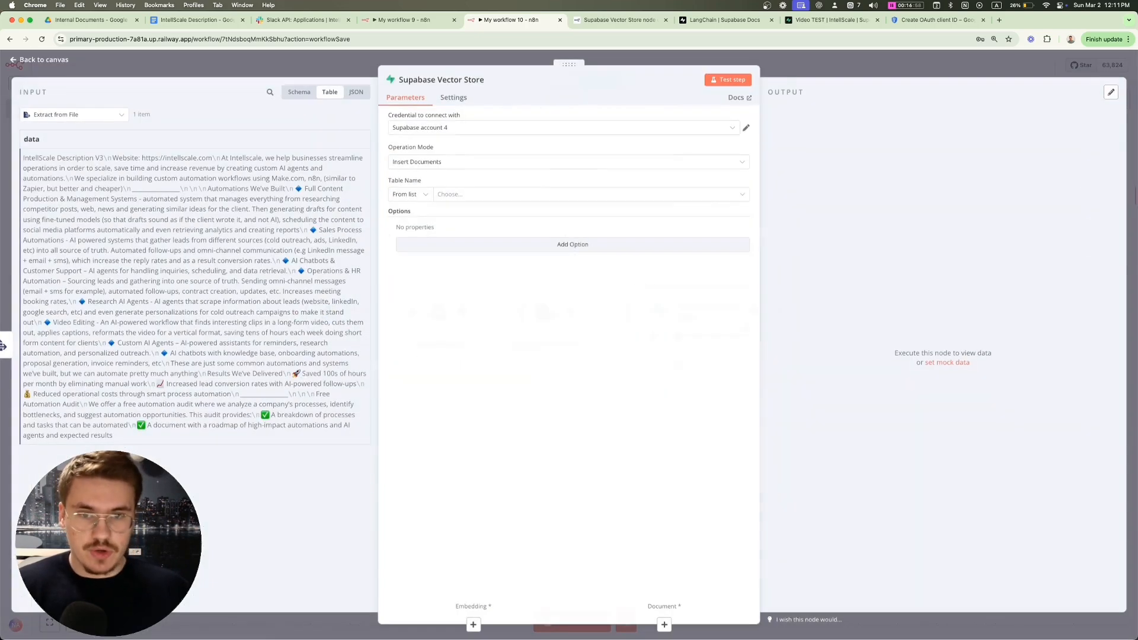
Step: Set the vector store's table to documents and add the Query Name option with match_documents
left_click(483, 195)
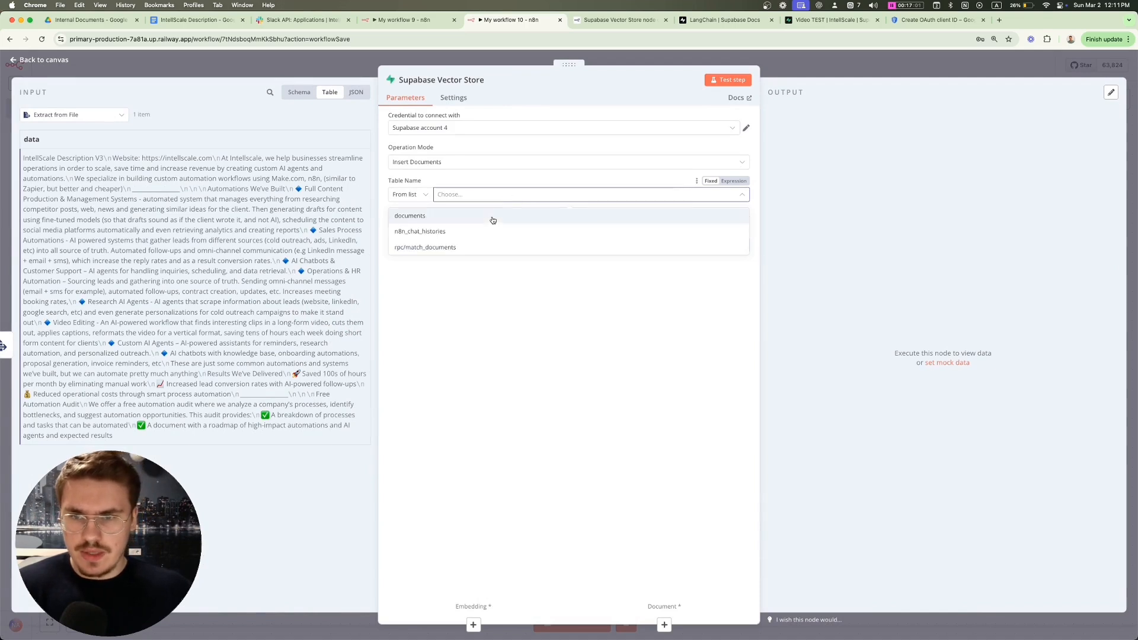
left_click(492, 221)
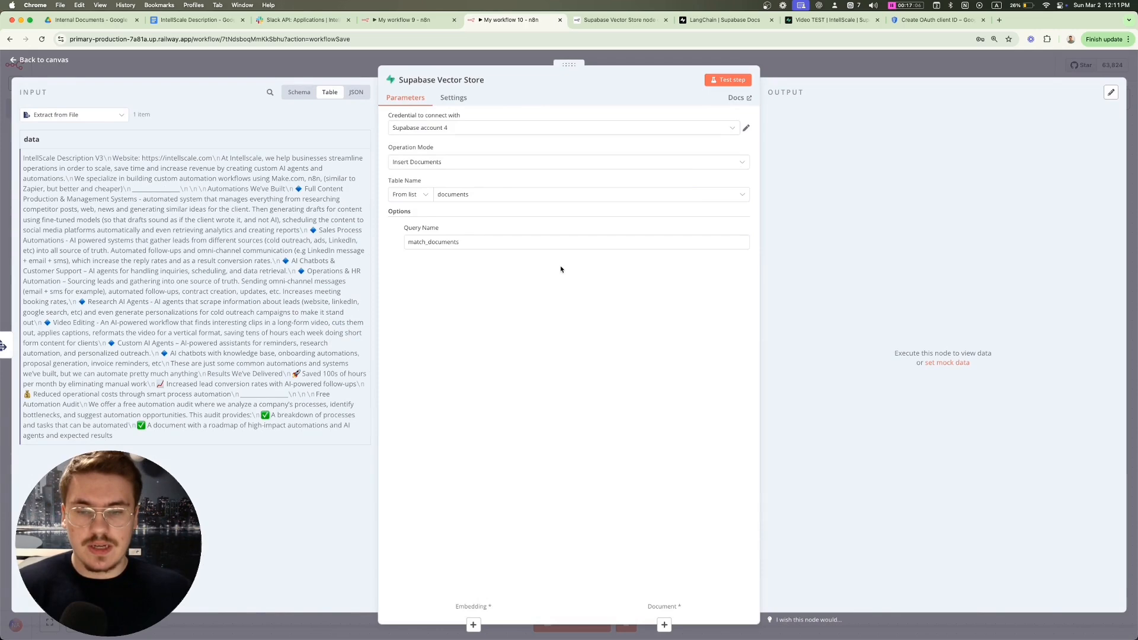
key("Escape")
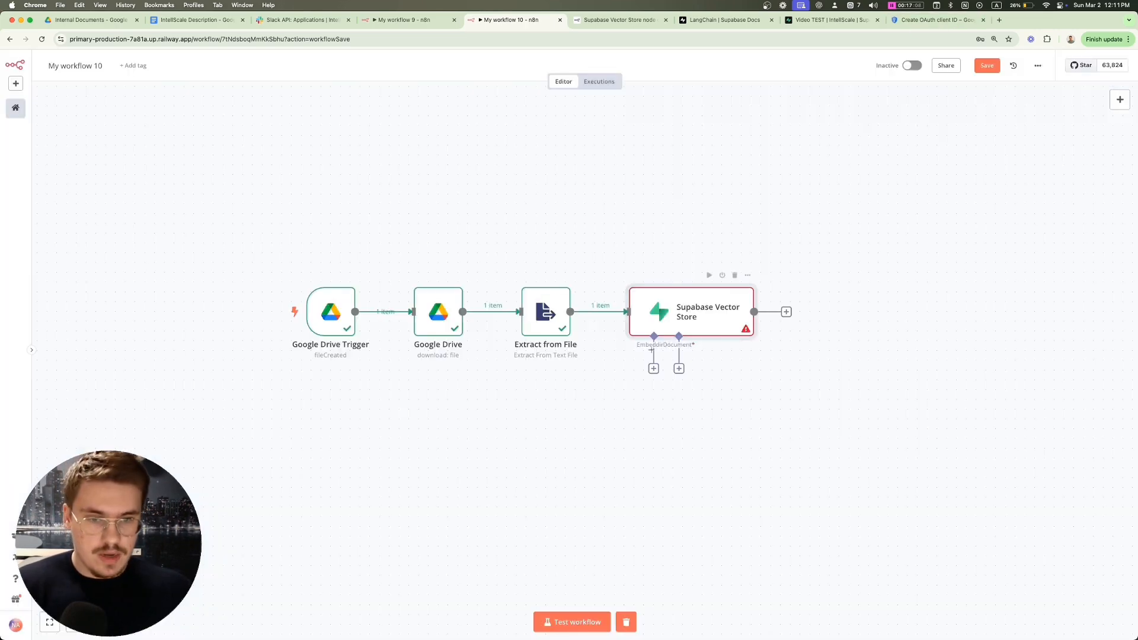
Step: Attach an Embeddings OpenAI sub-node to the Supabase Vector Store and place it below the main node chain
left_click(653, 368)
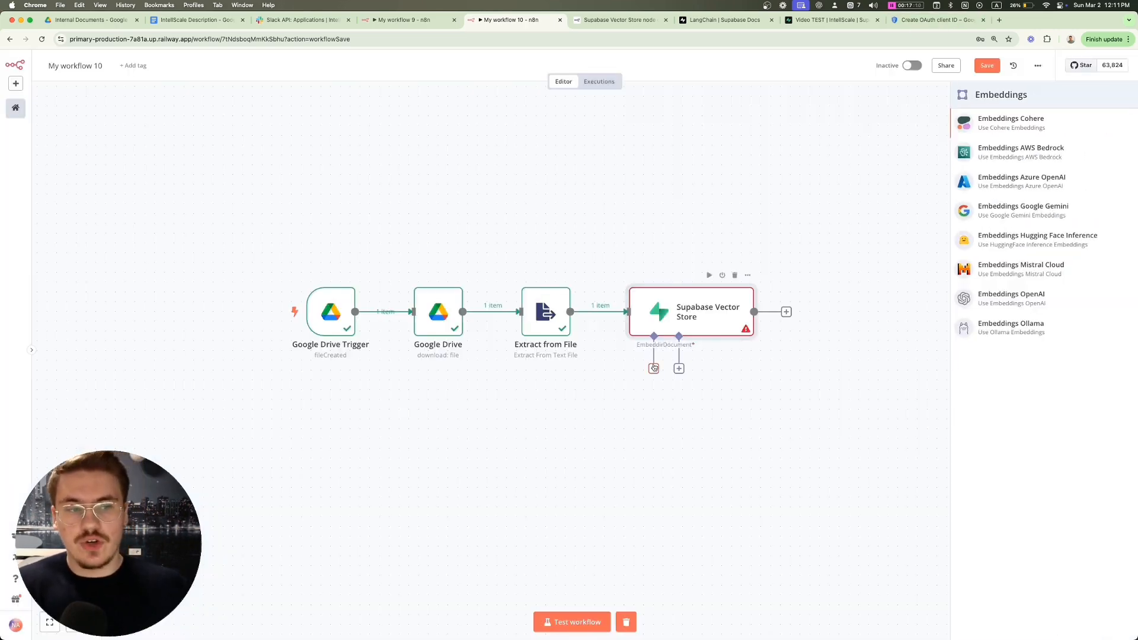
key("Down")
key("Down")
key("Down")
key("Down")
key("Down")
key("Down")
key("Return")
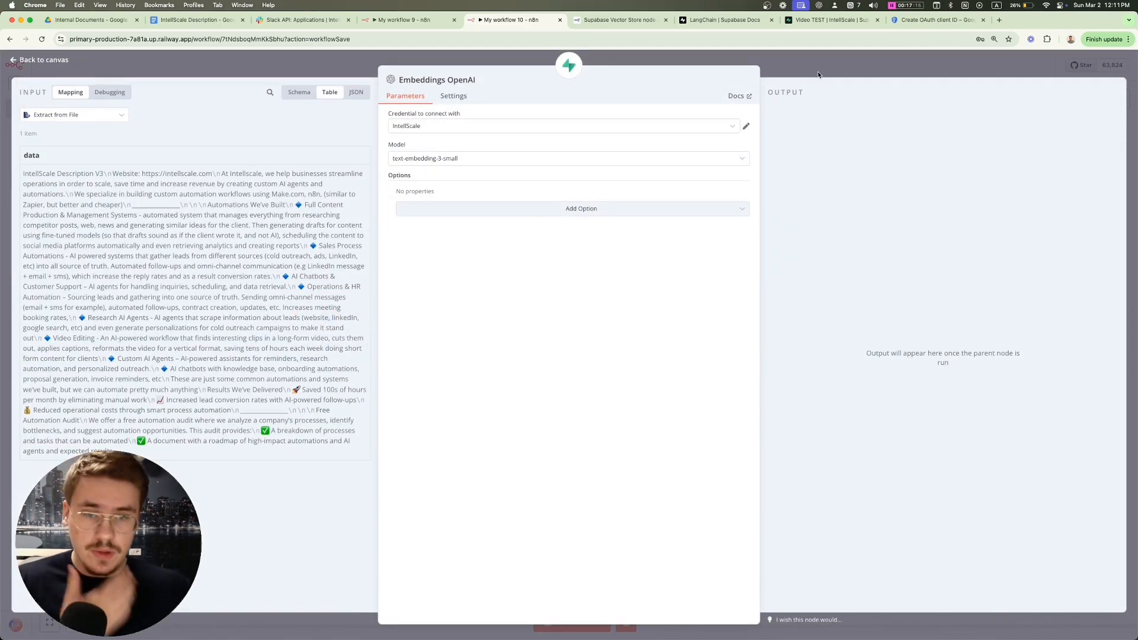
left_click(818, 75)
left_click_drag(653, 411, 526, 450)
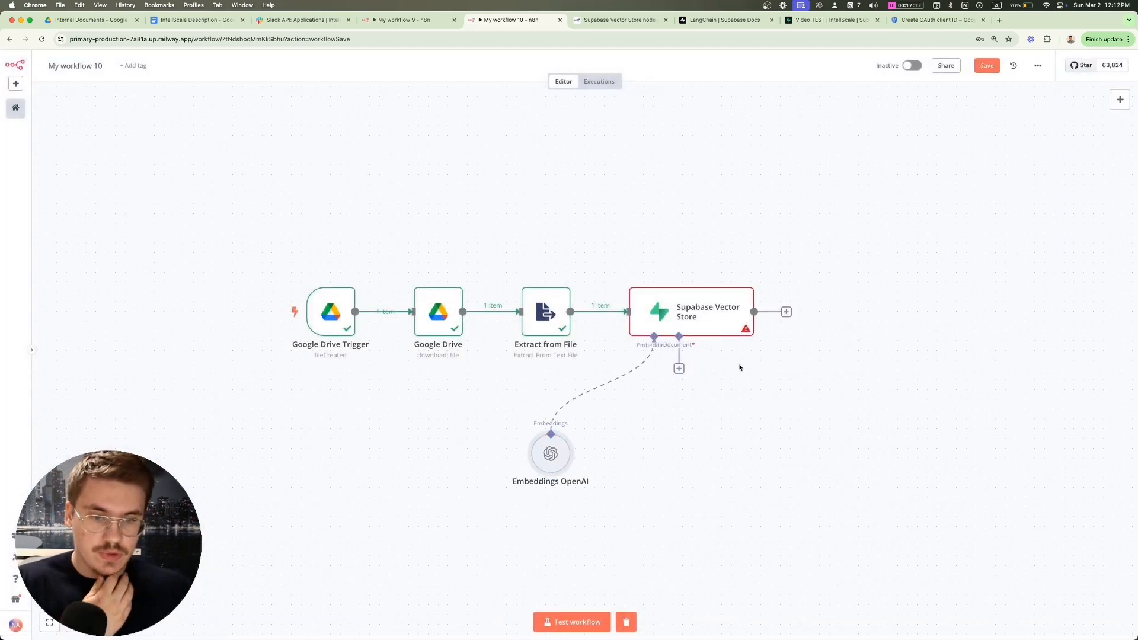
Step: Attach a Default Data Loader as the vector store's document input and add a metadata property named file_id
left_click(679, 368)
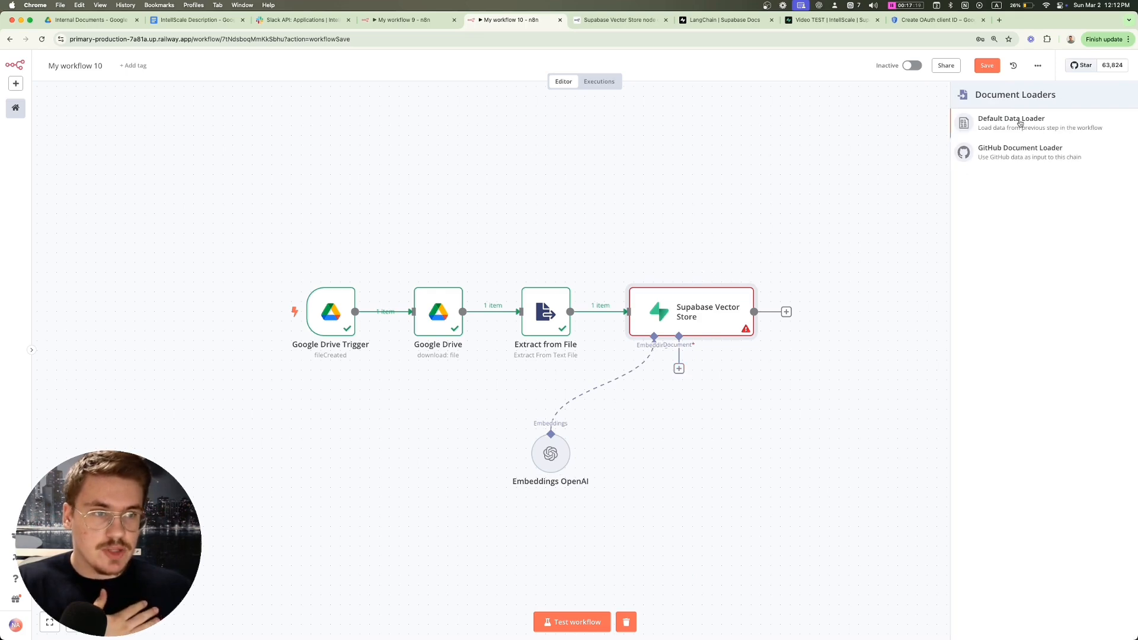
left_click(1059, 120)
left_click(532, 236)
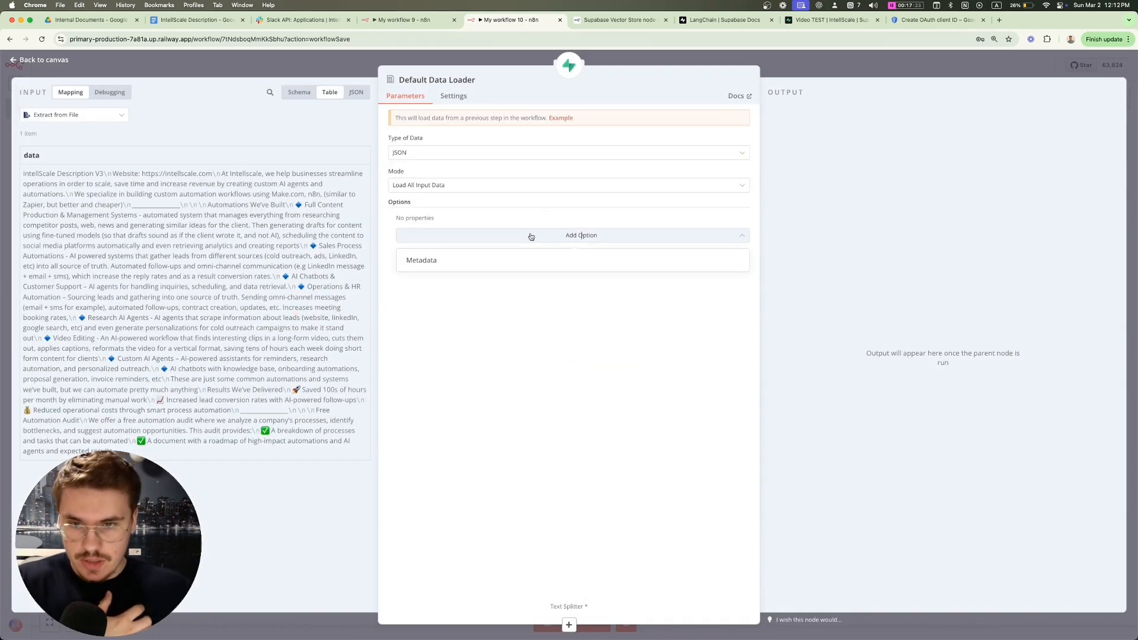
left_click(476, 268)
left_click(454, 249)
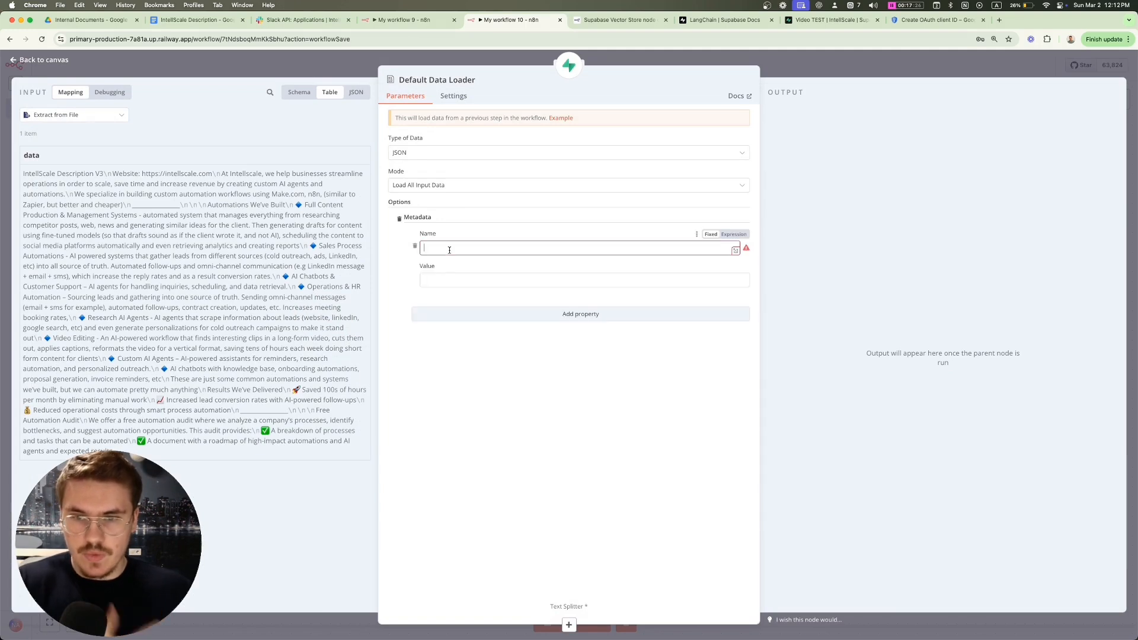
type("file_id")
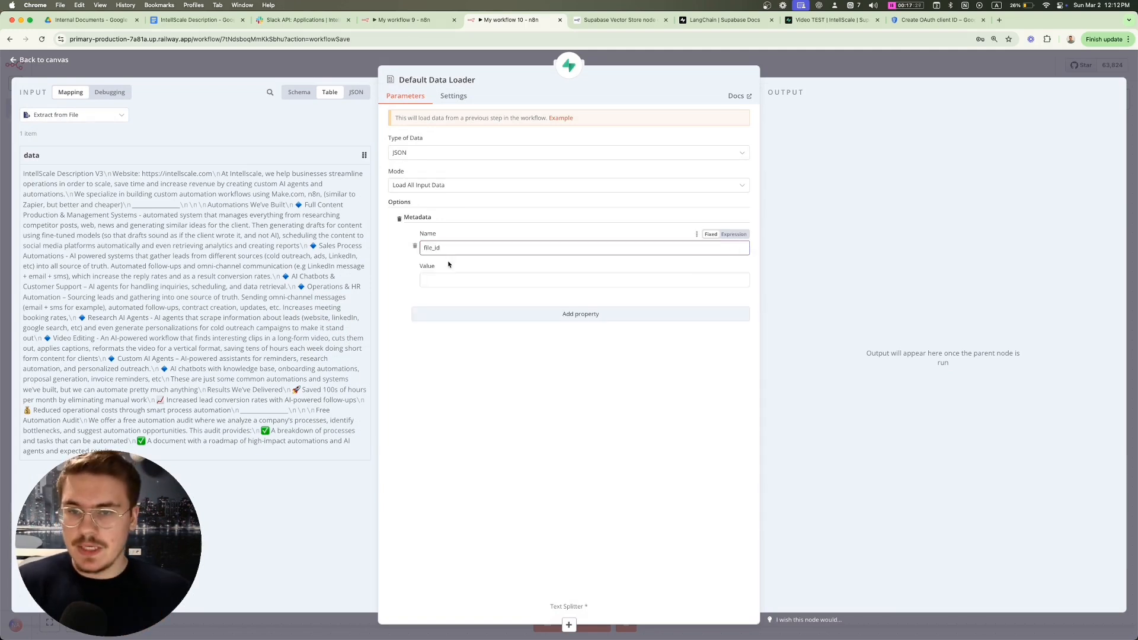
key("Tab")
Step: Map the Google Drive Trigger's id field as the file_id metadata value in the Default Data Loader
left_click(86, 112)
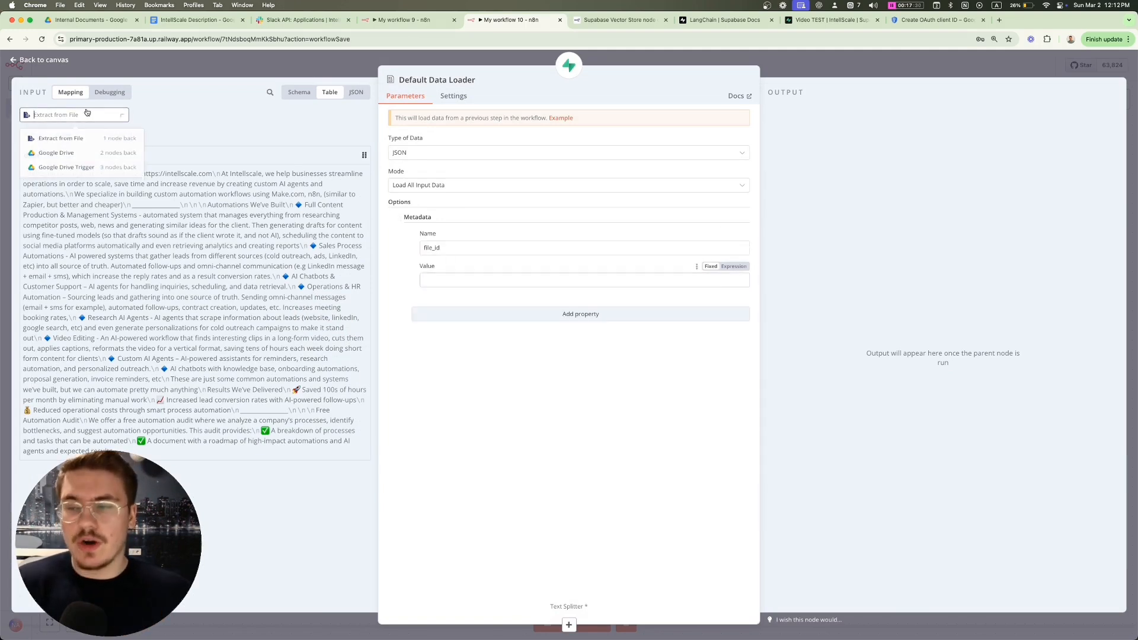
left_click(66, 173)
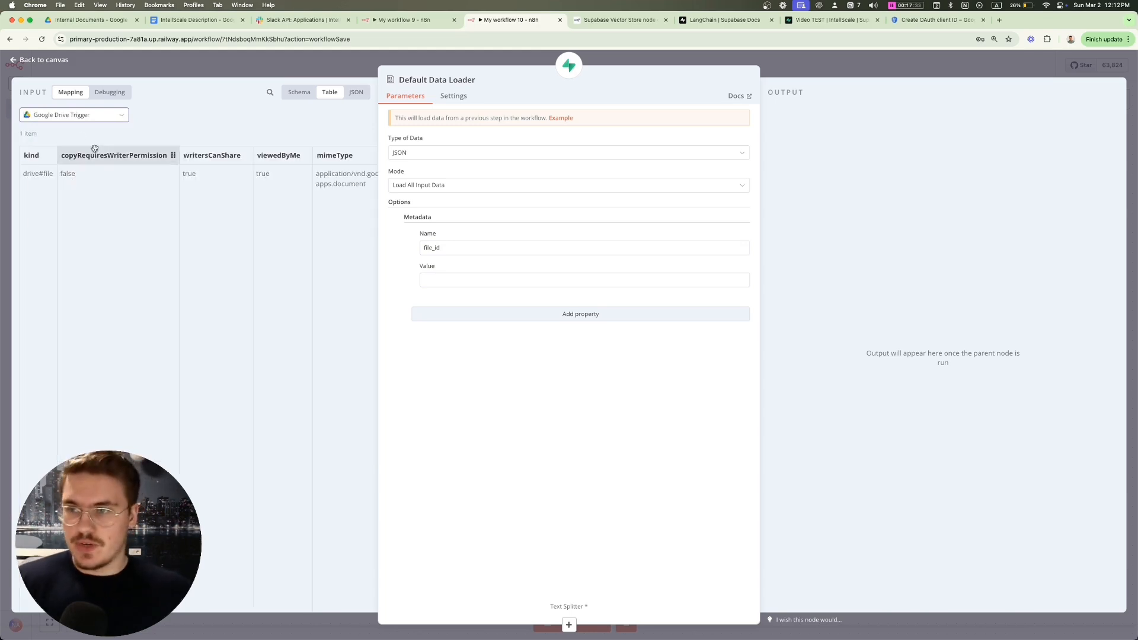
left_click(299, 92)
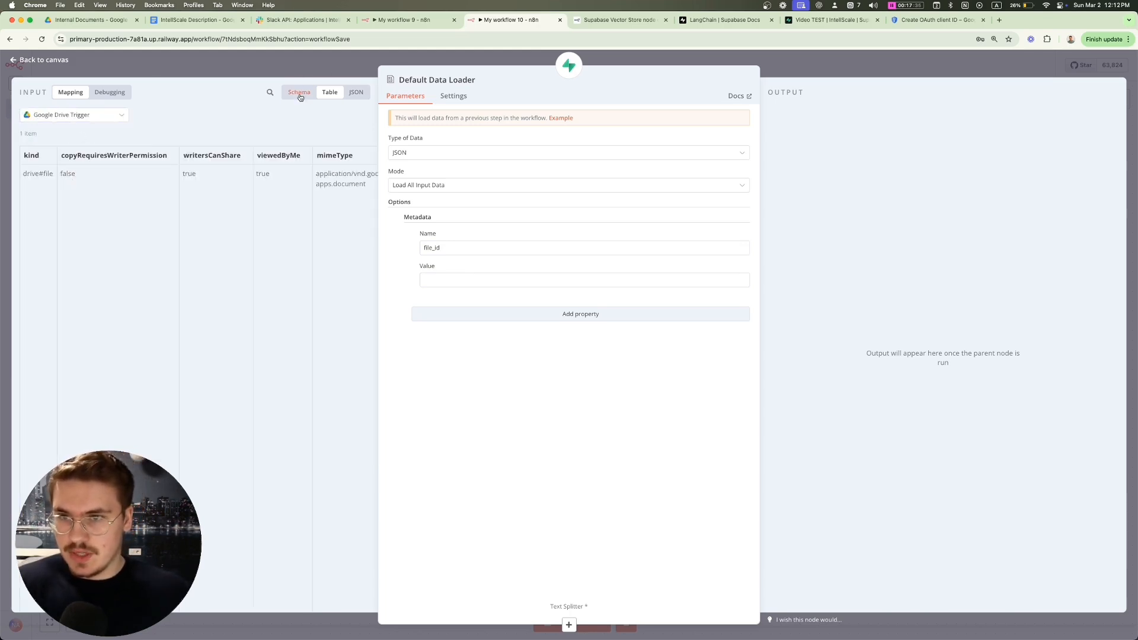
scroll(137, 325, "down", 5)
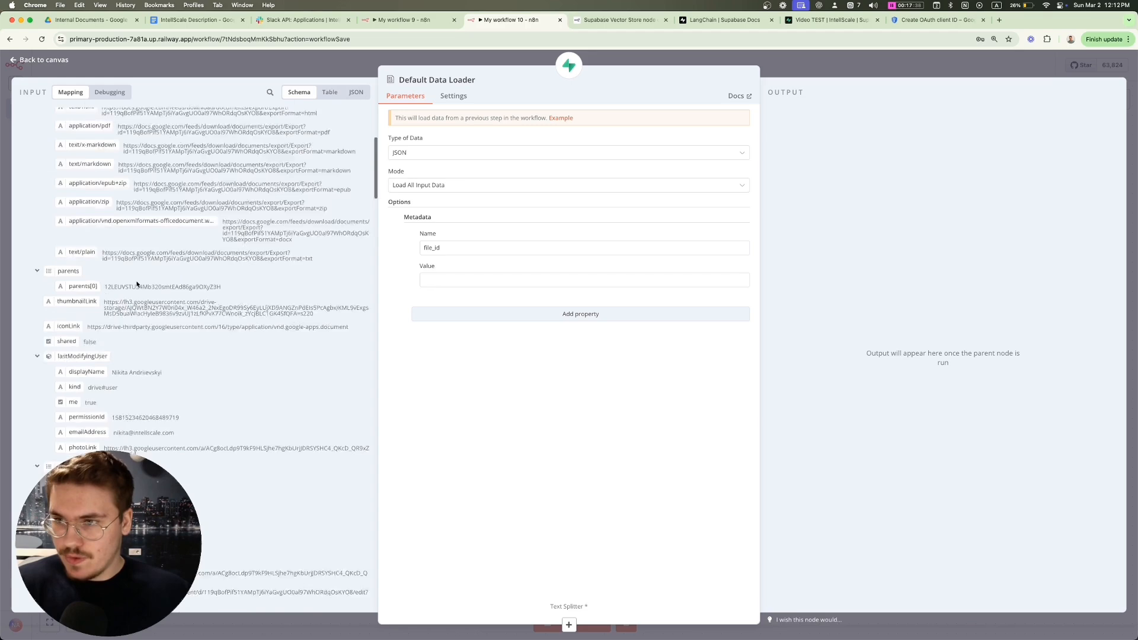
scroll(136, 326, "down", 10)
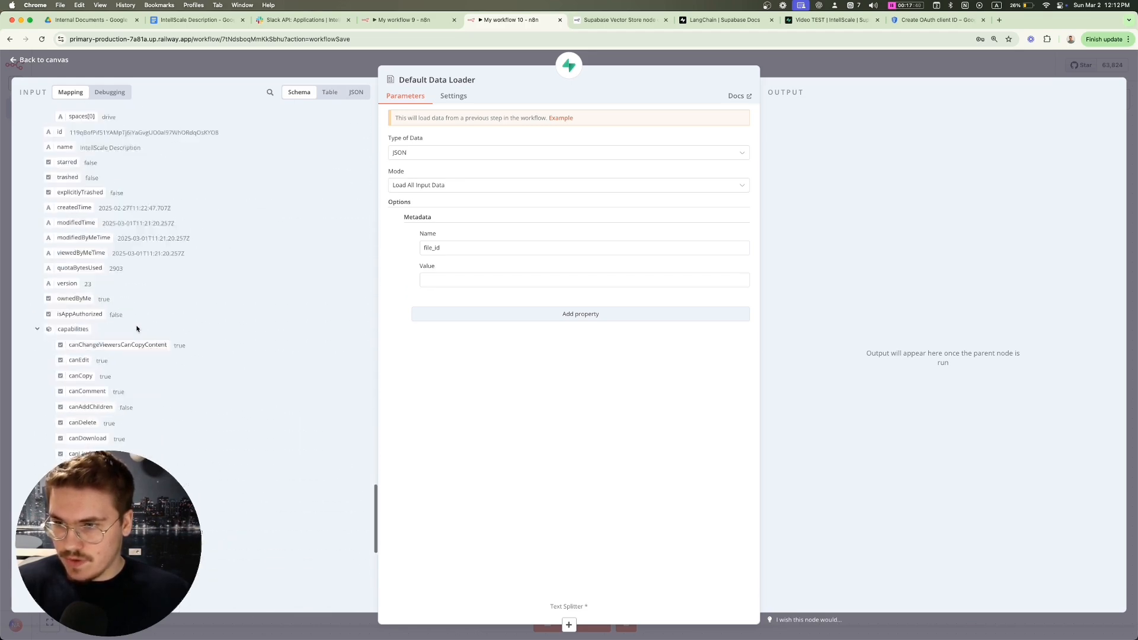
scroll(136, 329, "up", 3)
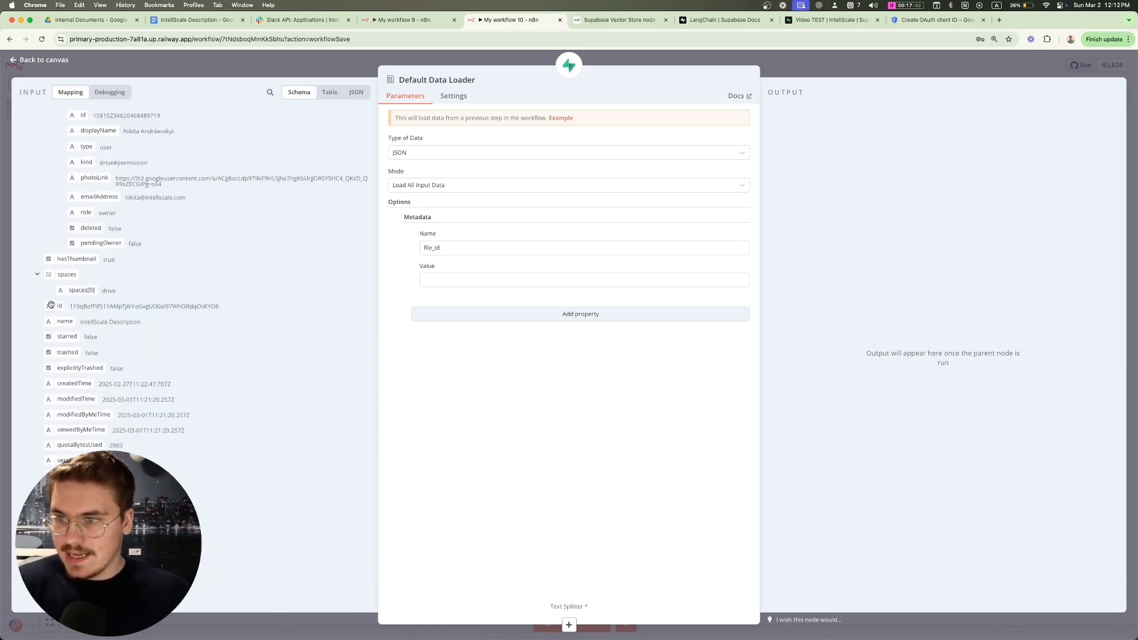
left_click_drag(59, 306, 491, 280)
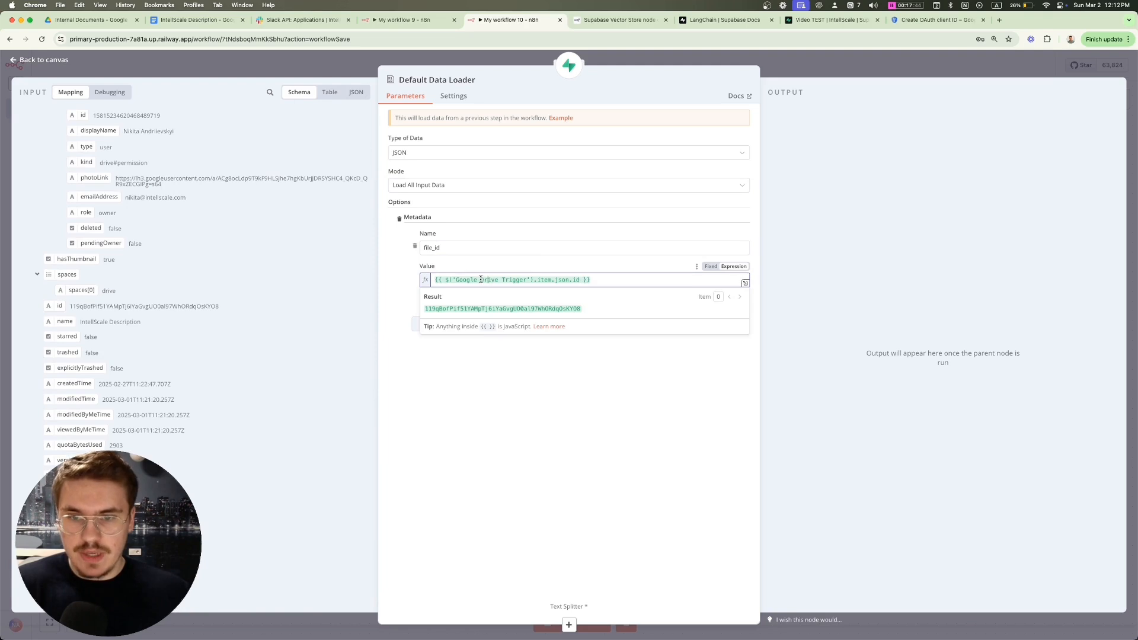
left_click(530, 279)
left_click(602, 285)
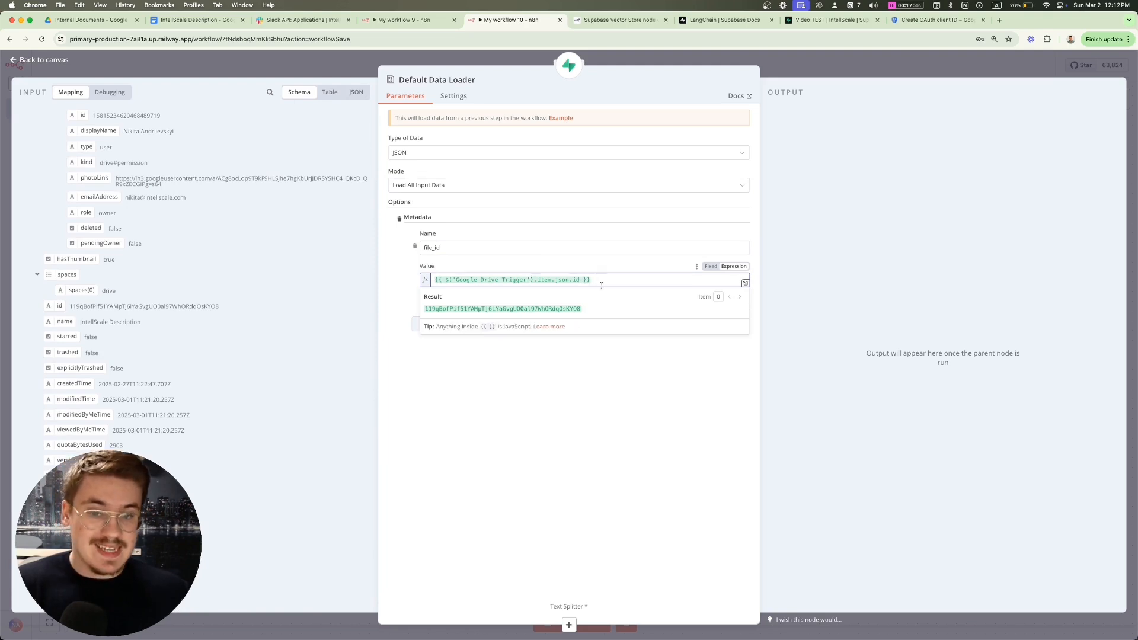
left_click(589, 368)
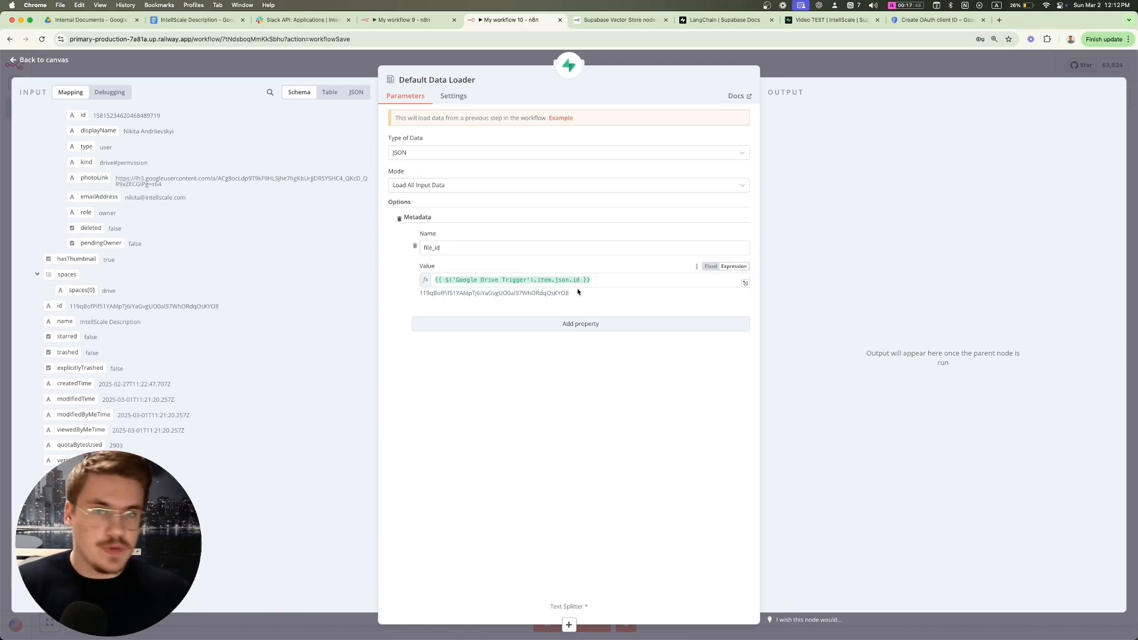
scroll(219, 269, "up", 15)
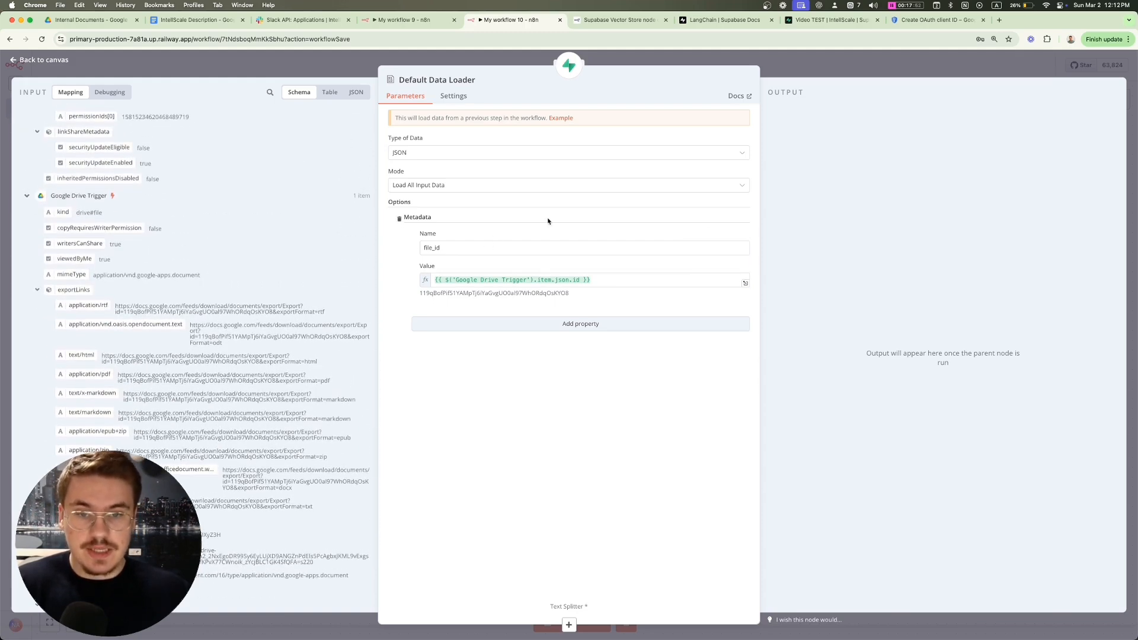
left_click(828, 59)
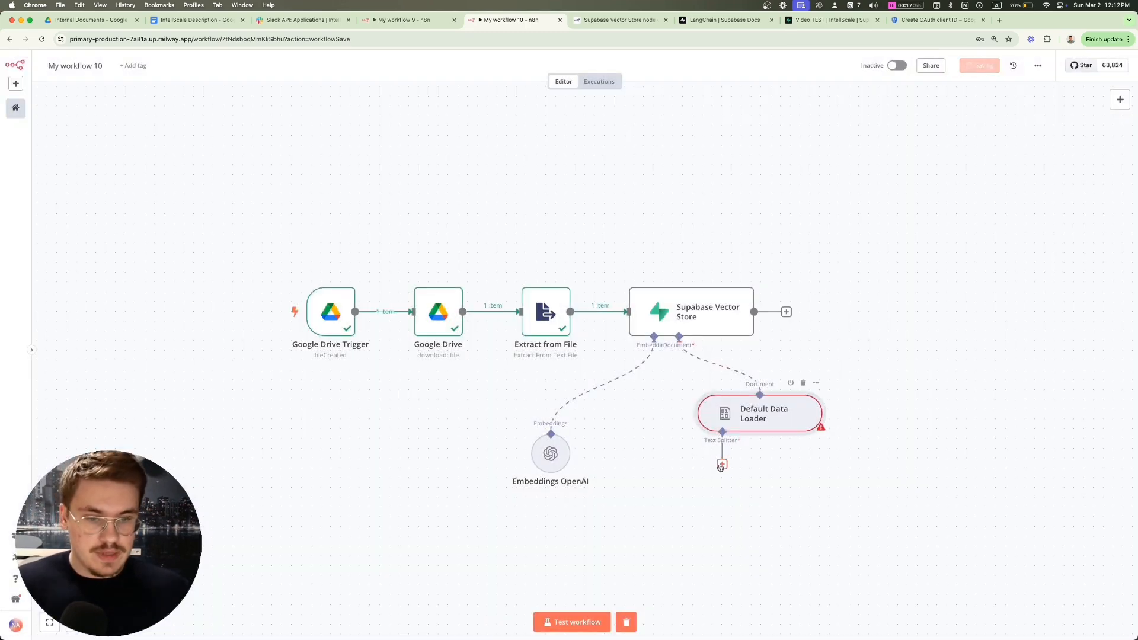
Step: Attach a Recursive Character Text Splitter to the Default Data Loader with chunk size 5000 and chunk overlap 250
left_click(722, 464)
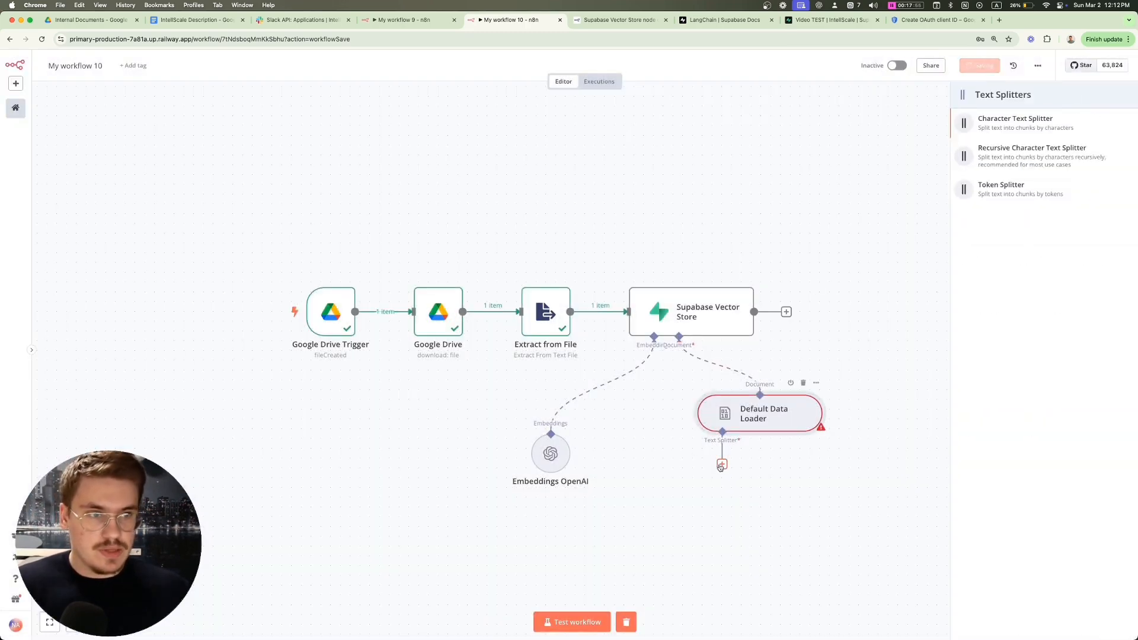
left_click(1020, 159)
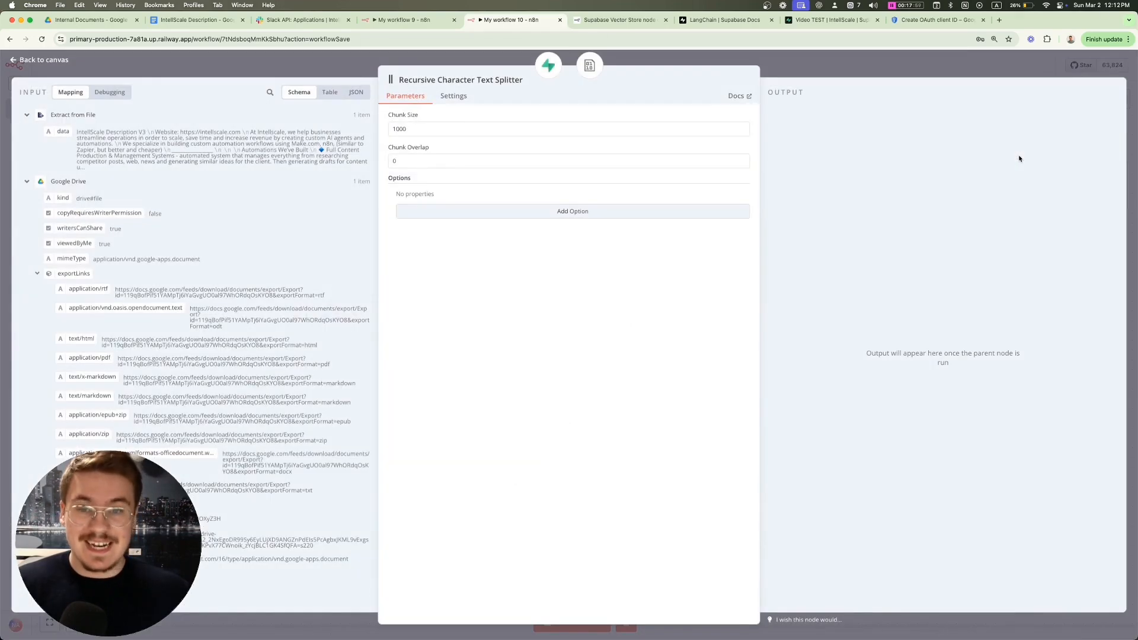
left_click(427, 127)
key("super+a")
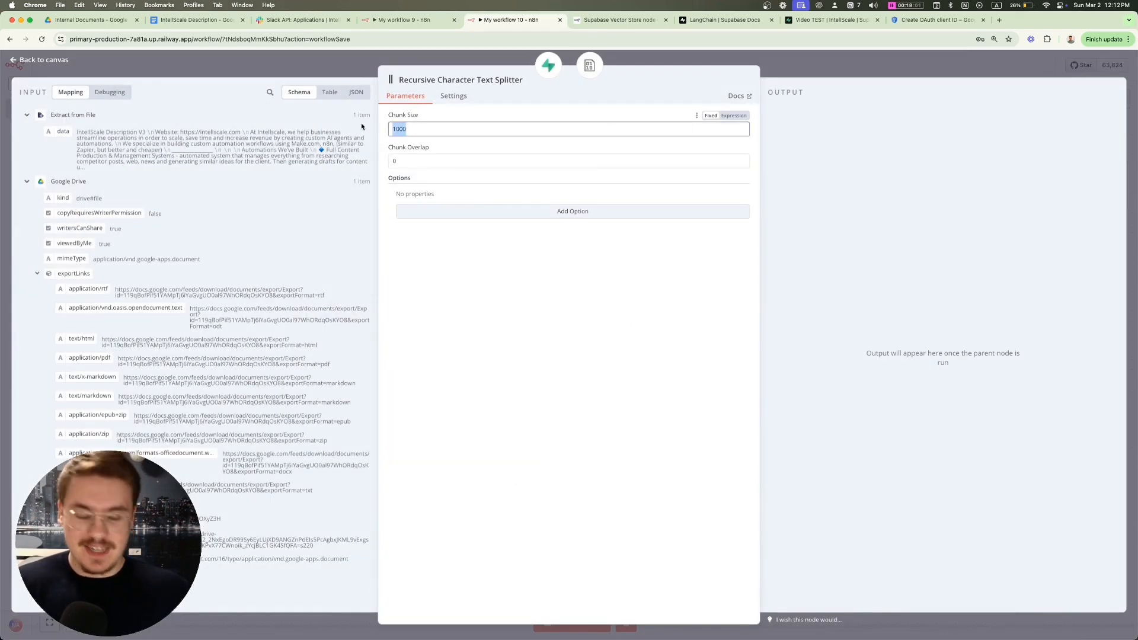
key("BackSpace")
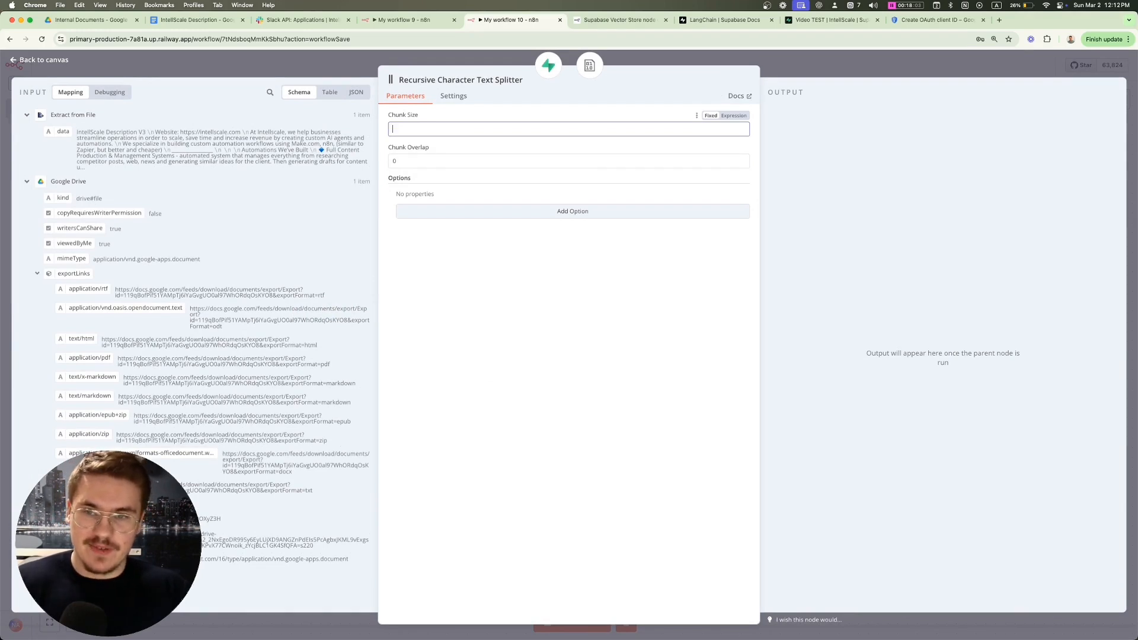
type("5000")
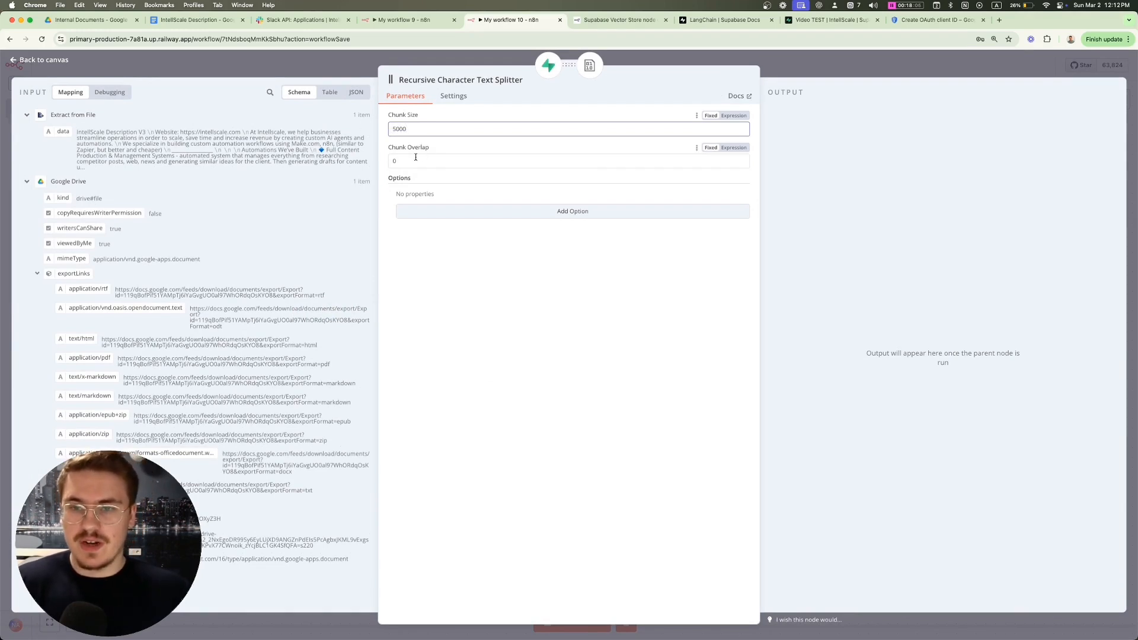
double_click(388, 160)
key("BackSpace")
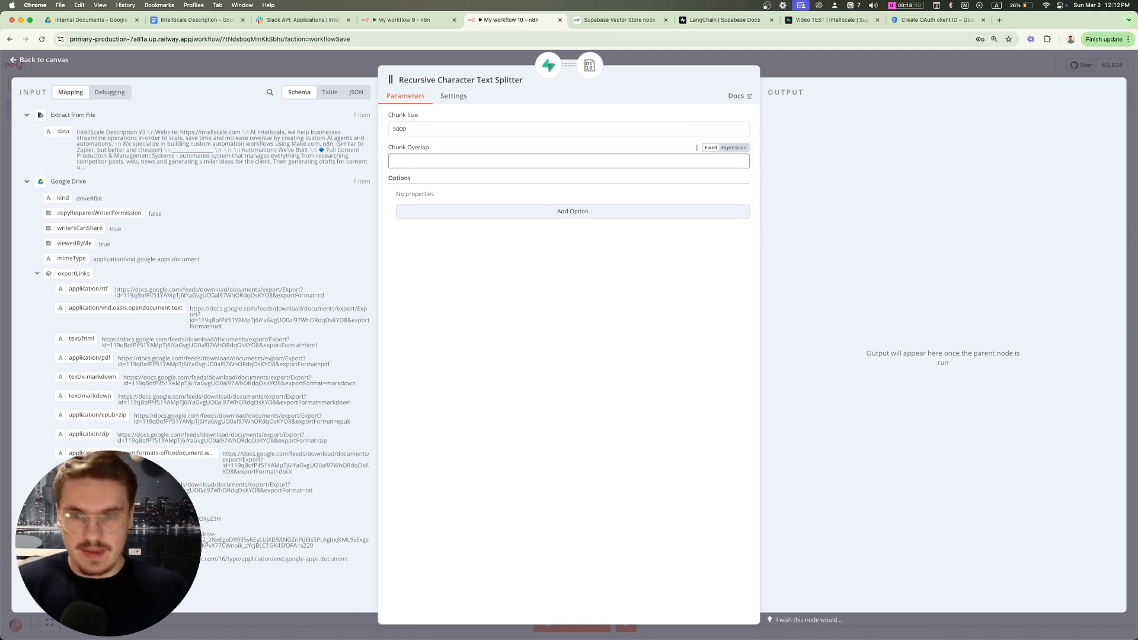
type("250")
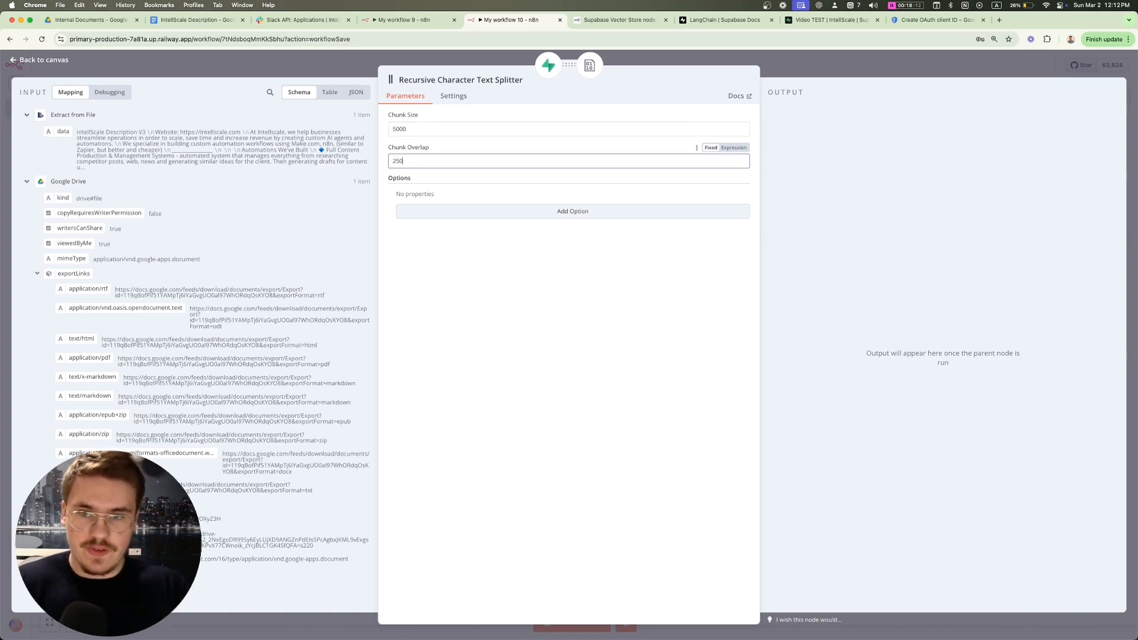
left_click(649, 313)
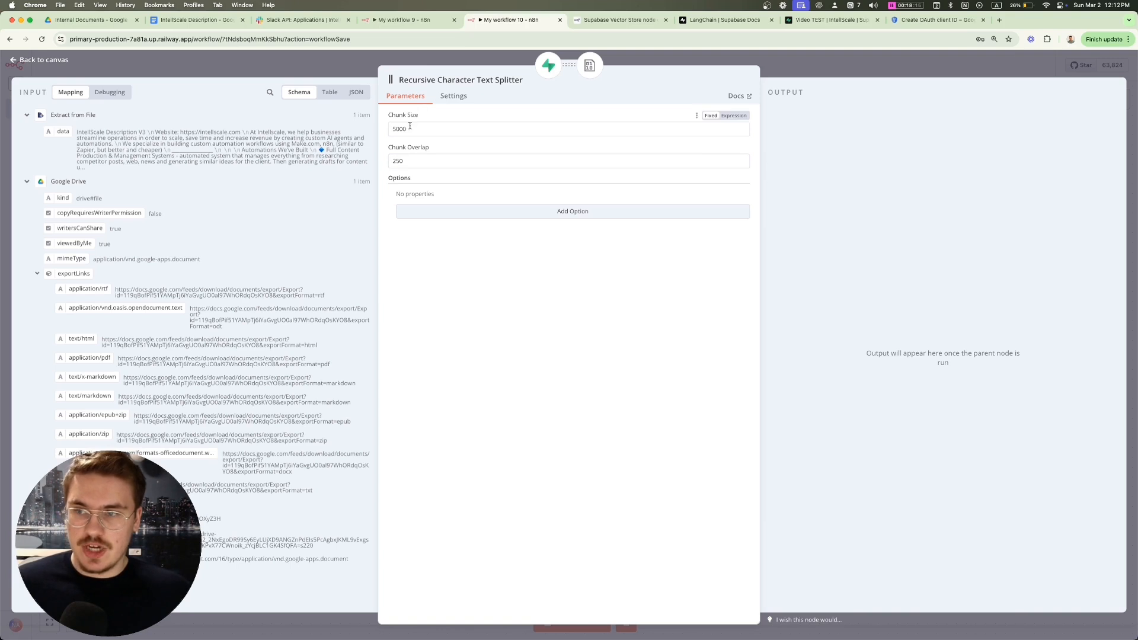
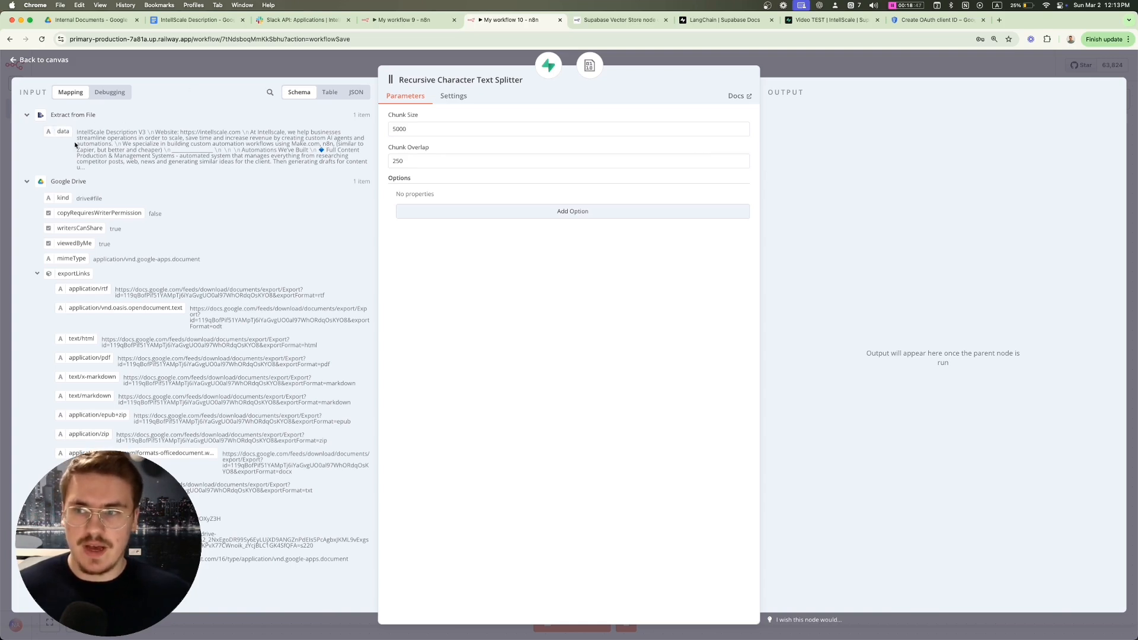
left_click_drag(78, 131, 84, 183)
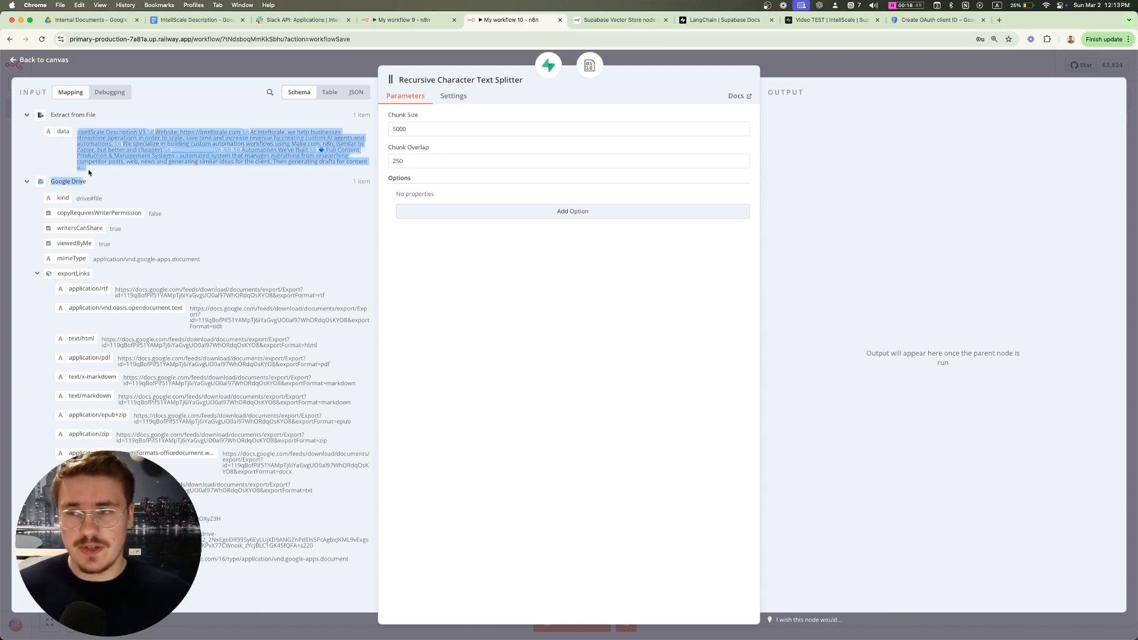
left_click(89, 171)
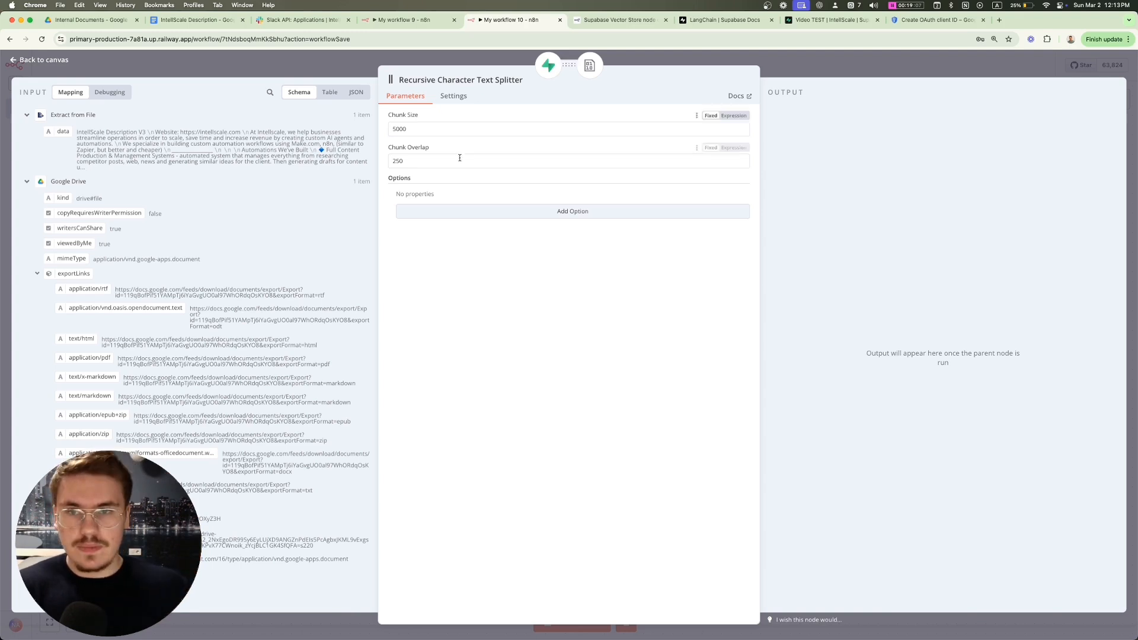
left_click(415, 211)
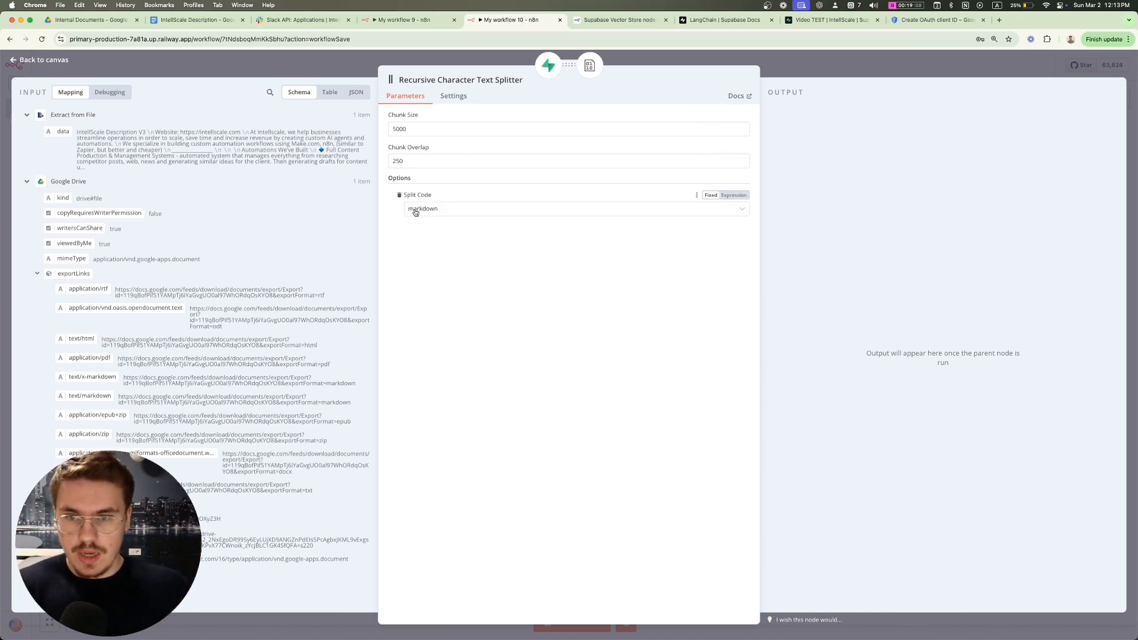
left_click(395, 196)
Step: Return to the canvas, save the workflow and run a test of it
left_click(863, 61)
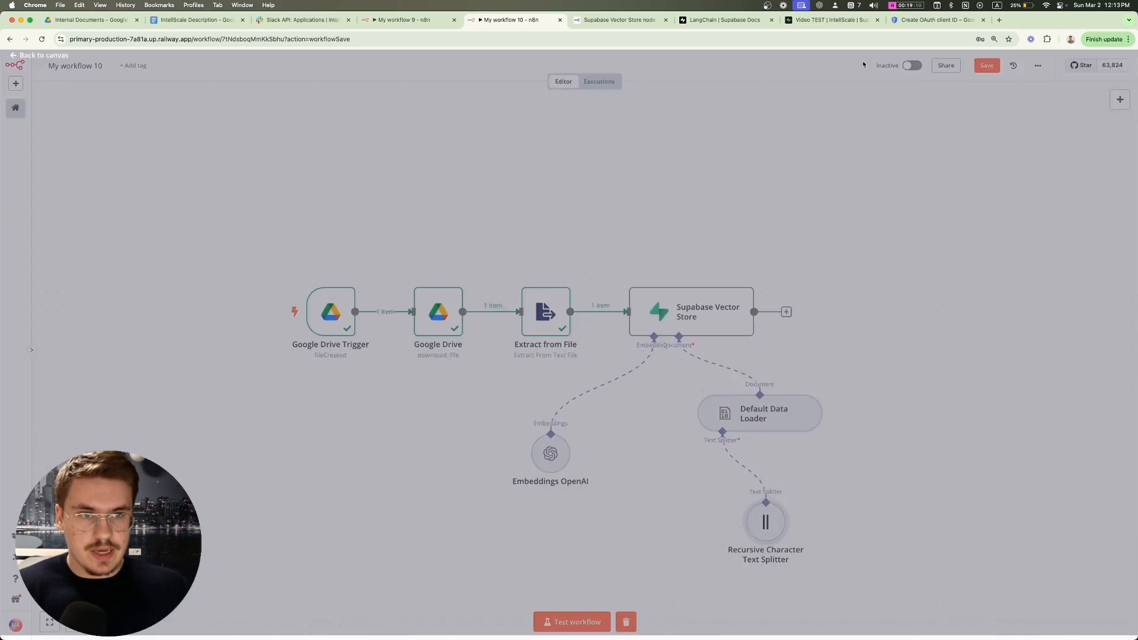
left_click(987, 65)
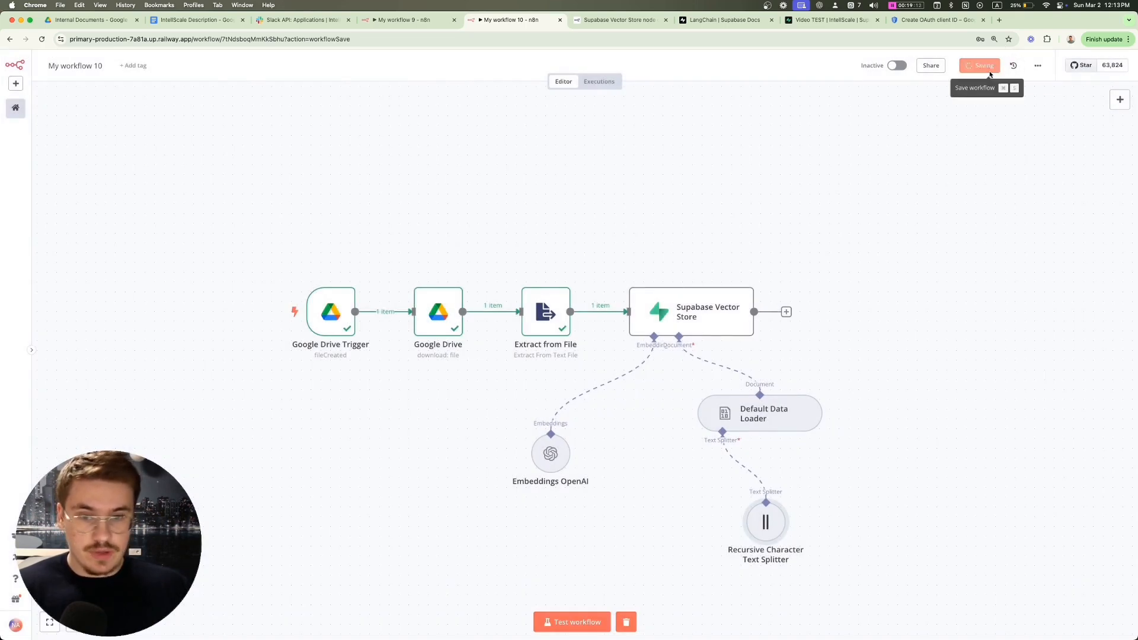
left_click(573, 622)
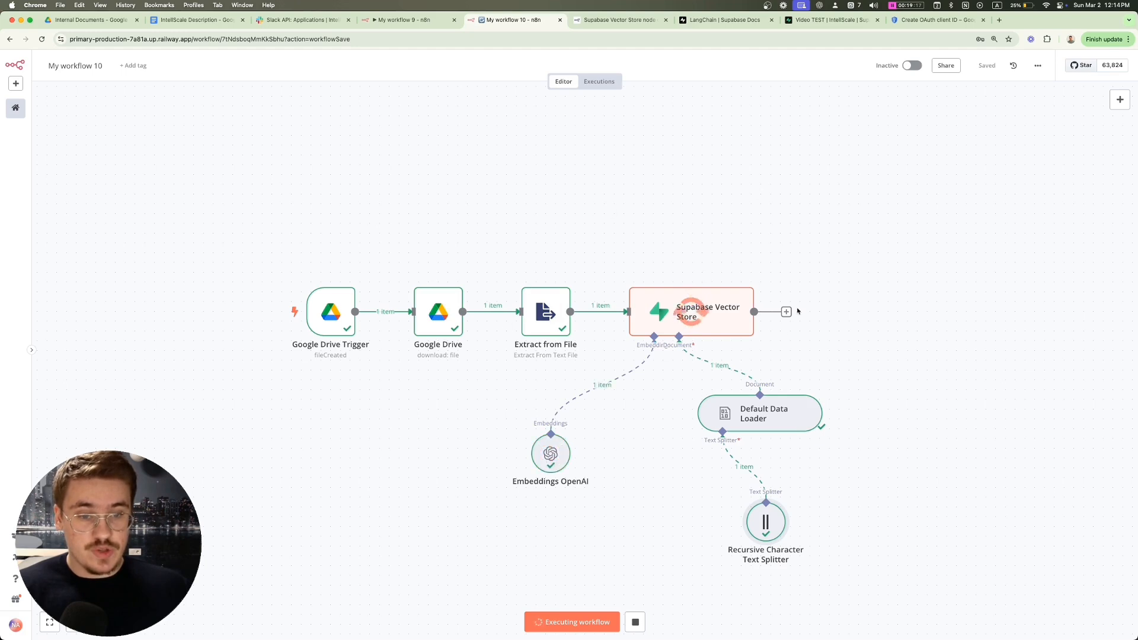
Step: Switch to Supabase and review the full content text of the row stored in the documents table
left_click_drag(833, 20, 623, 19)
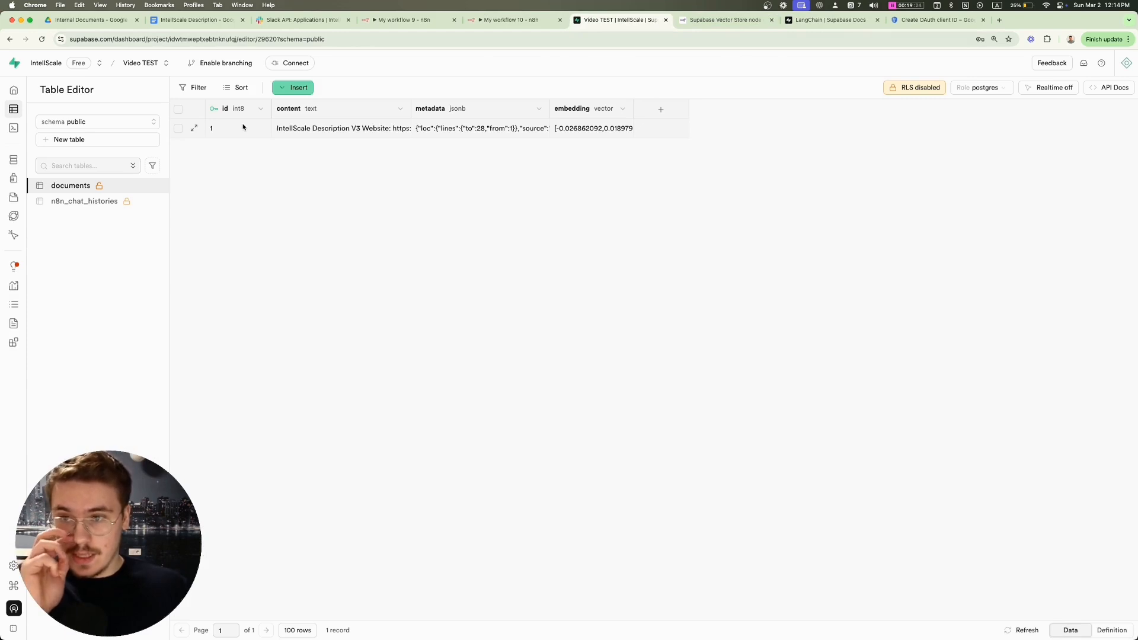
double_click(322, 128)
scroll(340, 187, "down", 8)
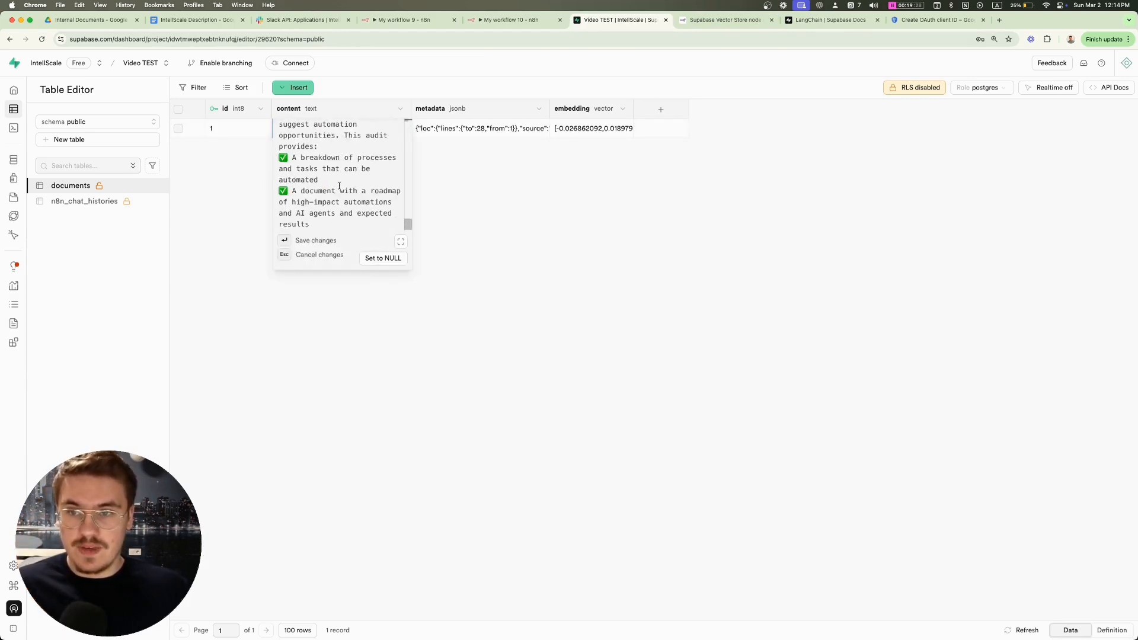
Step: Review the metadata of the row stored in the documents table, including its file_id value
left_click(472, 144)
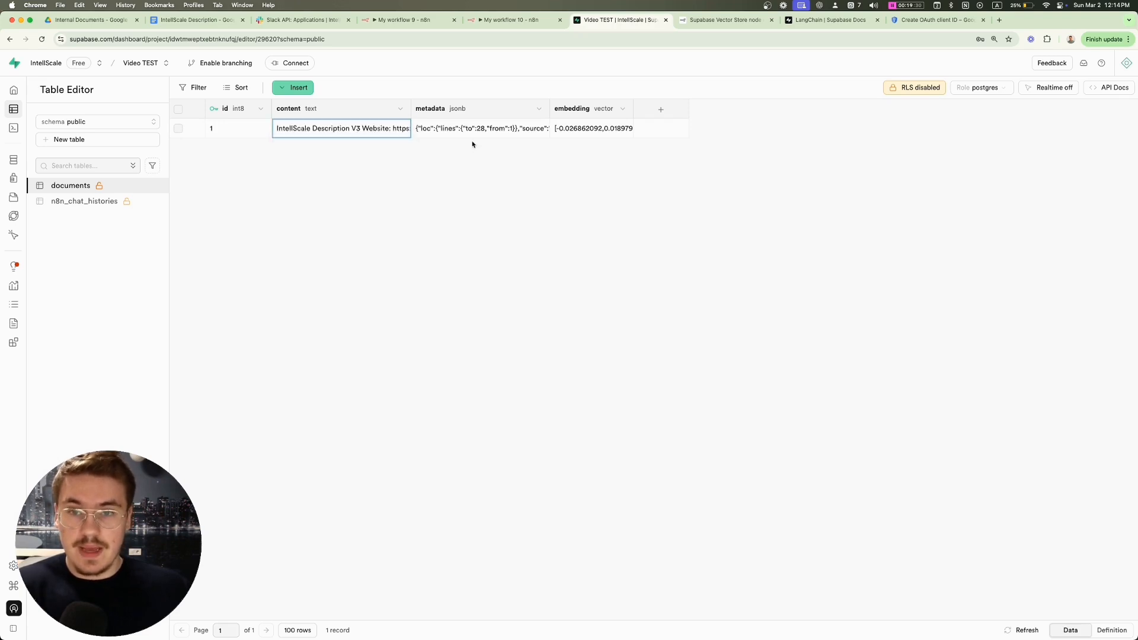
double_click(466, 130)
scroll(474, 182, "down", 1)
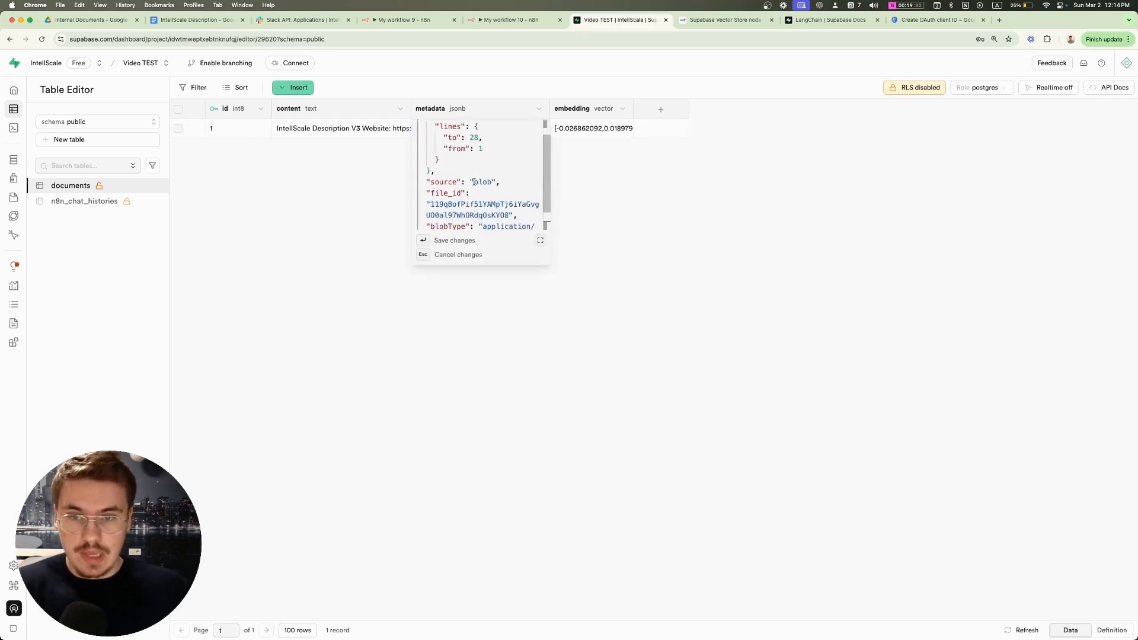
double_click(433, 204)
left_click(650, 180)
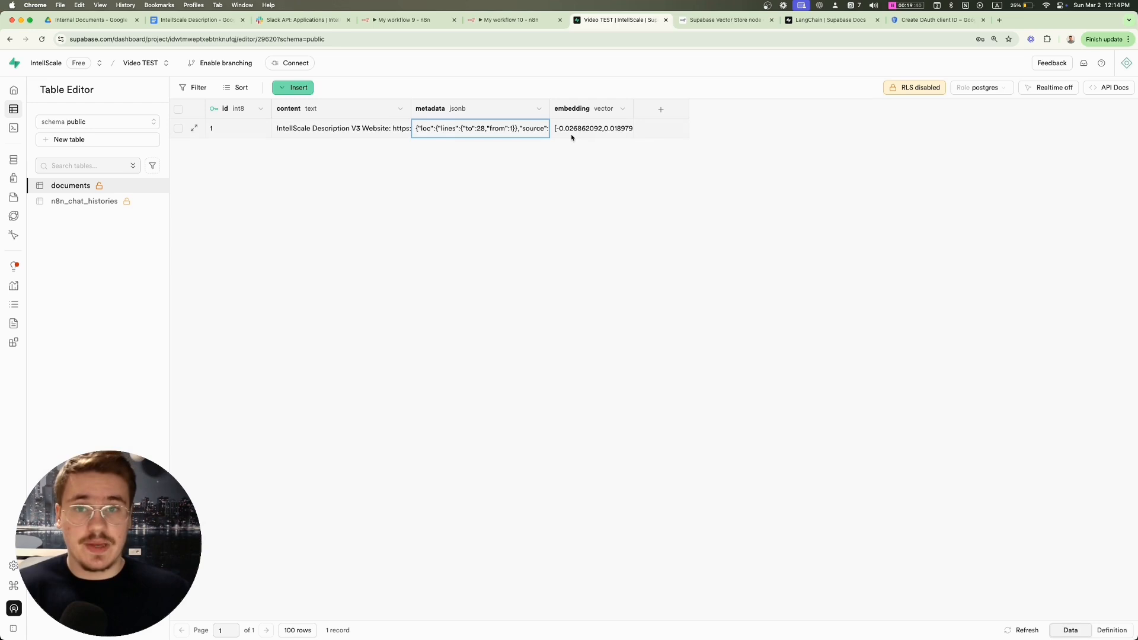
Step: Switch to n8n to view the tested workflow, check the Internal Documents folder in Google Drive, and return to the workflow
key("ctrl+shift+Tab")
scroll(559, 350, "down", 3)
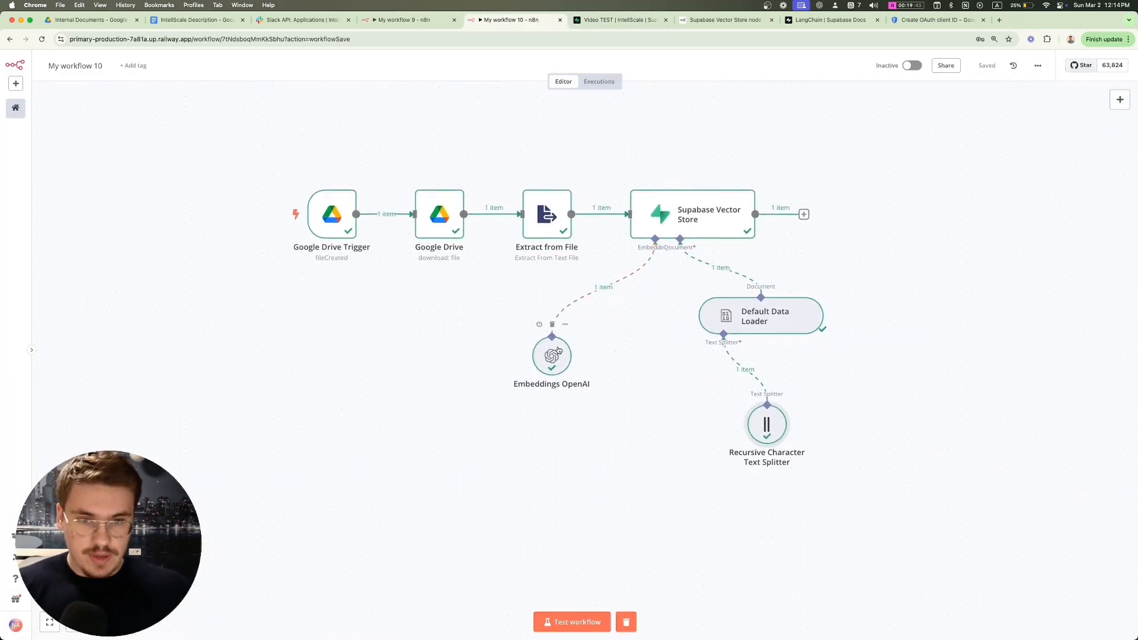
scroll(558, 349, "down", 2)
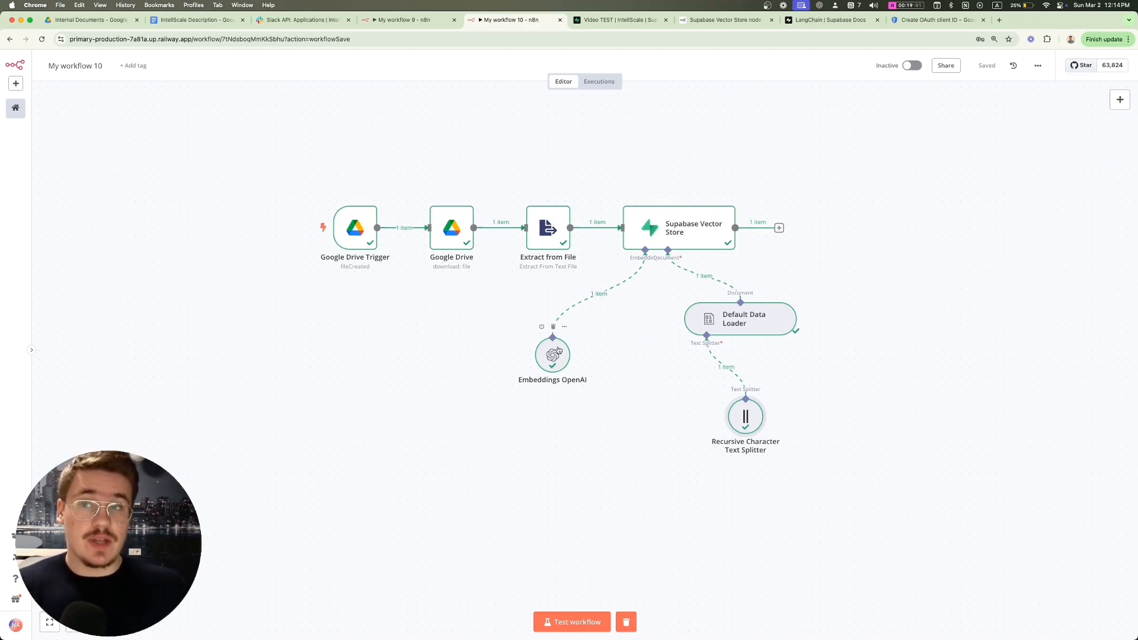
left_click(92, 20)
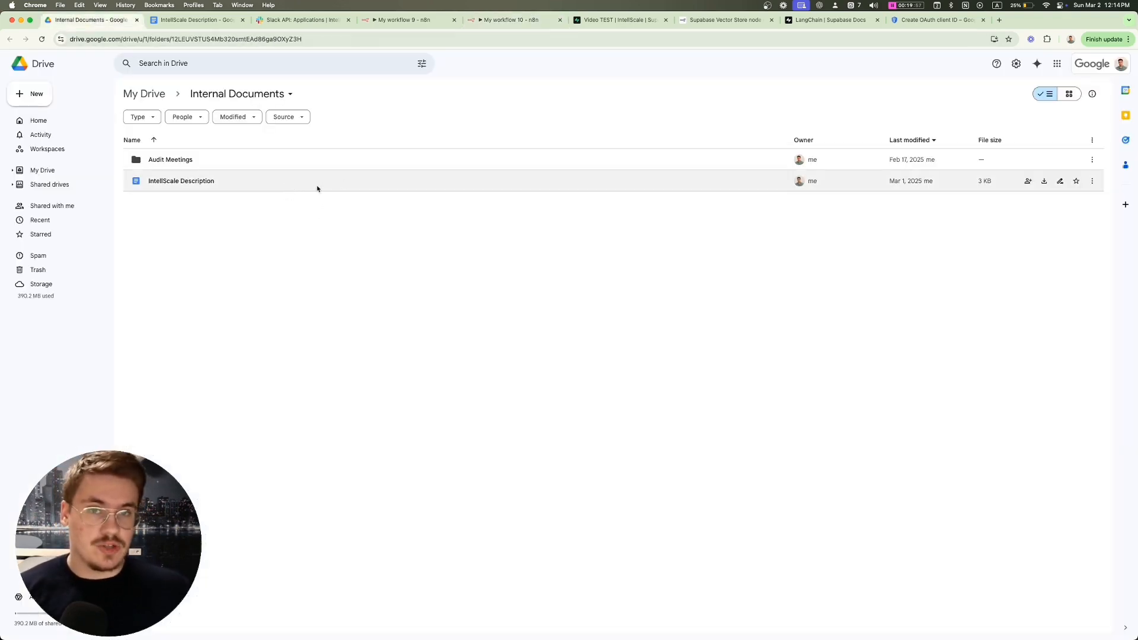
left_click(503, 20)
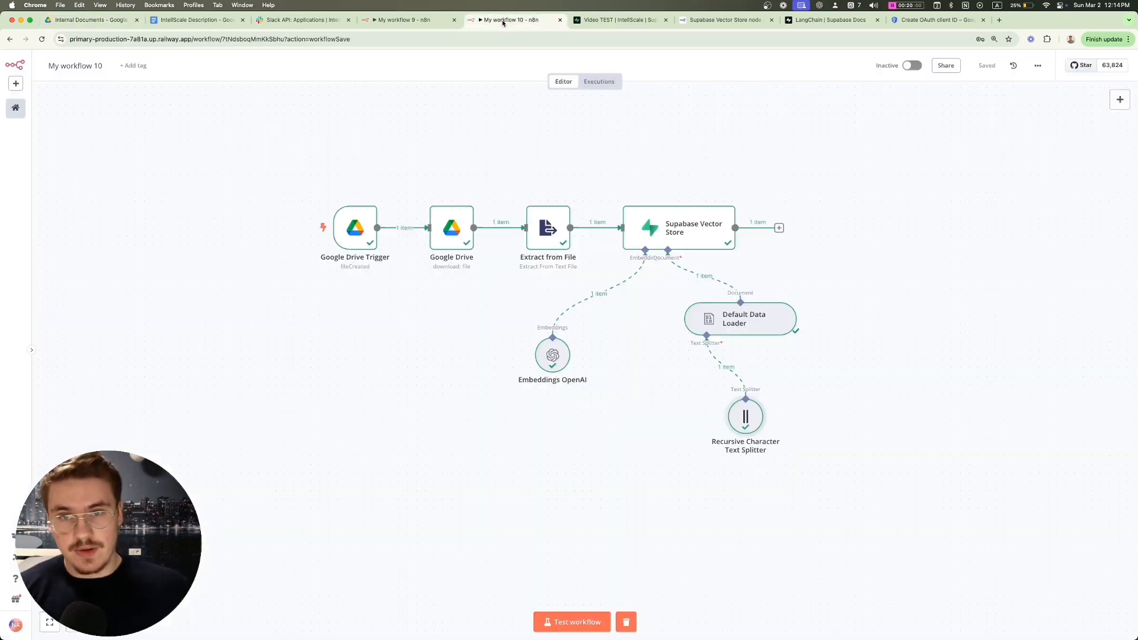
Step: Duplicate the whole chain of workflow nodes and place the copy below the original
left_click_drag(277, 167, 816, 531)
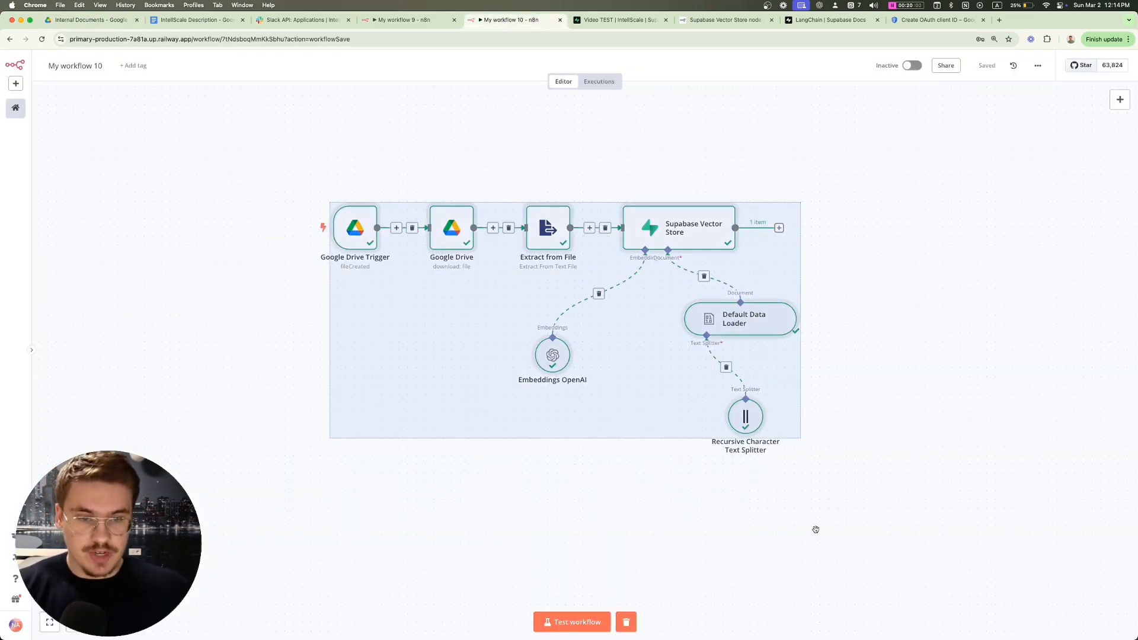
key("super+c")
left_click(455, 517)
scroll(455, 517, "down", 2)
key("super+v")
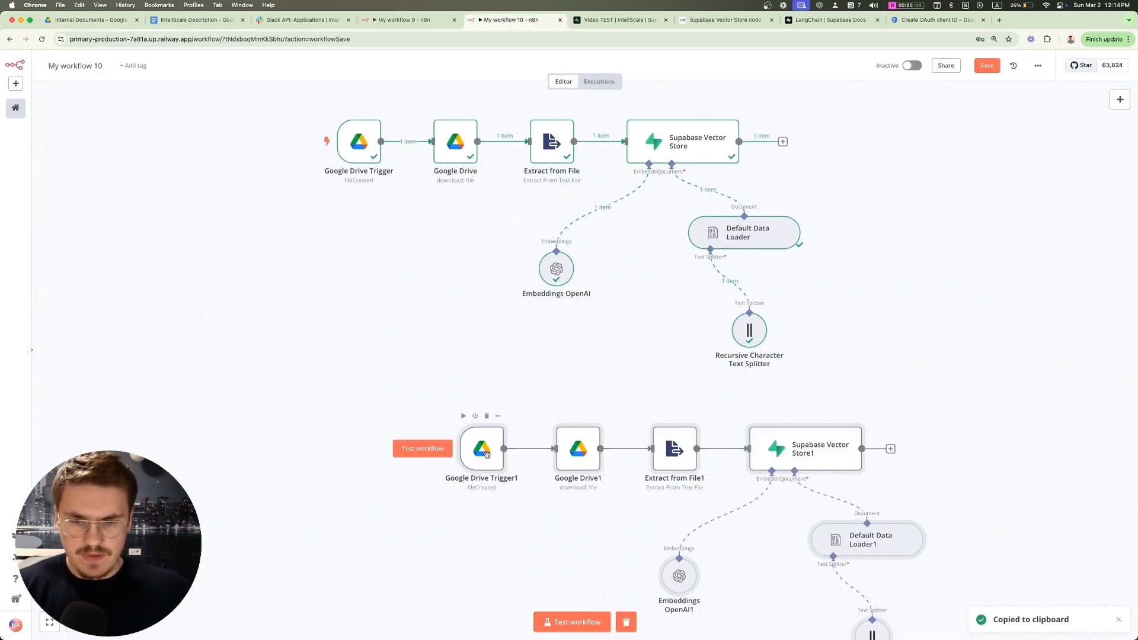
left_click_drag(491, 454, 270, 463)
Step: Set the copied Google Drive Trigger1 to watch for File Updated and return to the canvas
double_click(270, 463)
left_click(285, 306)
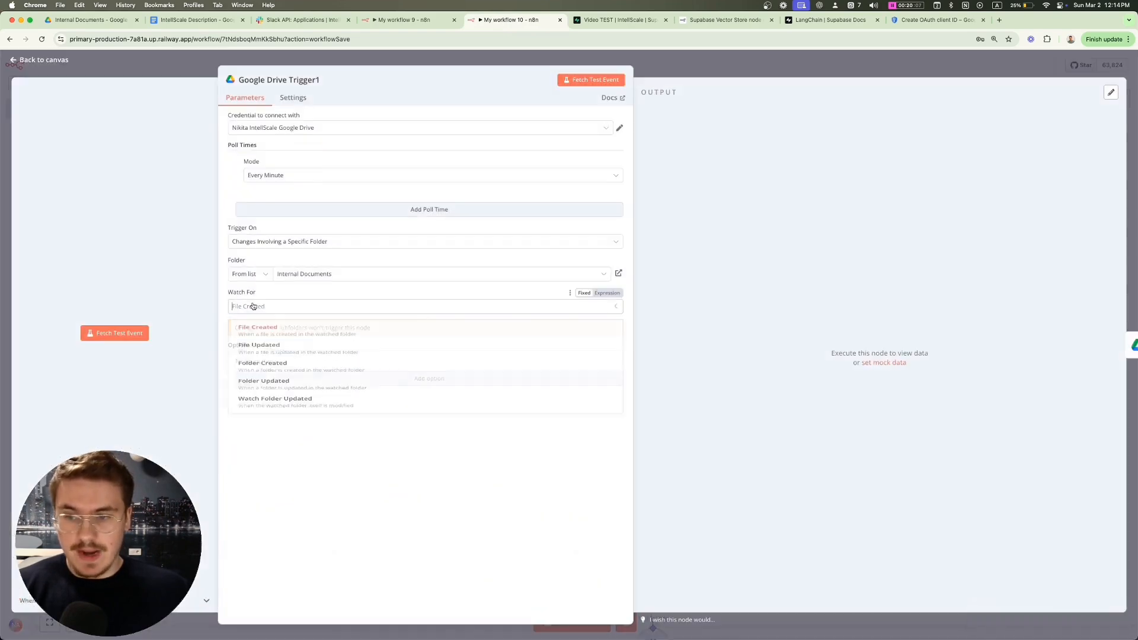
left_click(285, 360)
key("Escape")
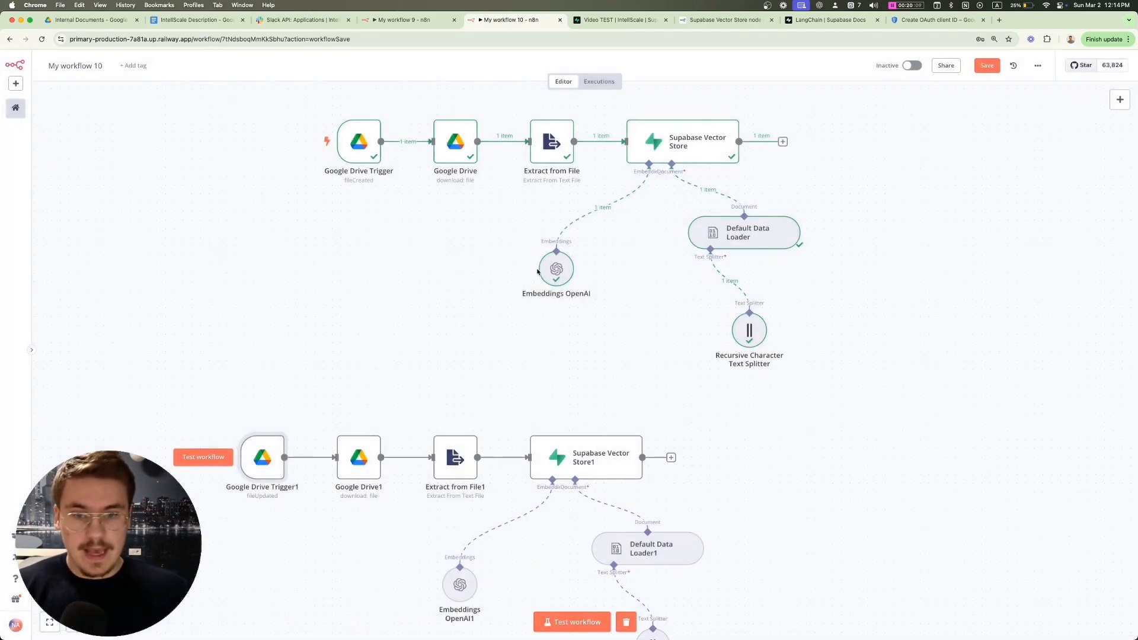
Step: Spread out the copied chain by moving Google Drive1 and its downstream nodes away from Google Drive Trigger1
scroll(538, 271, "down", 2)
left_click_drag(341, 221, 723, 516)
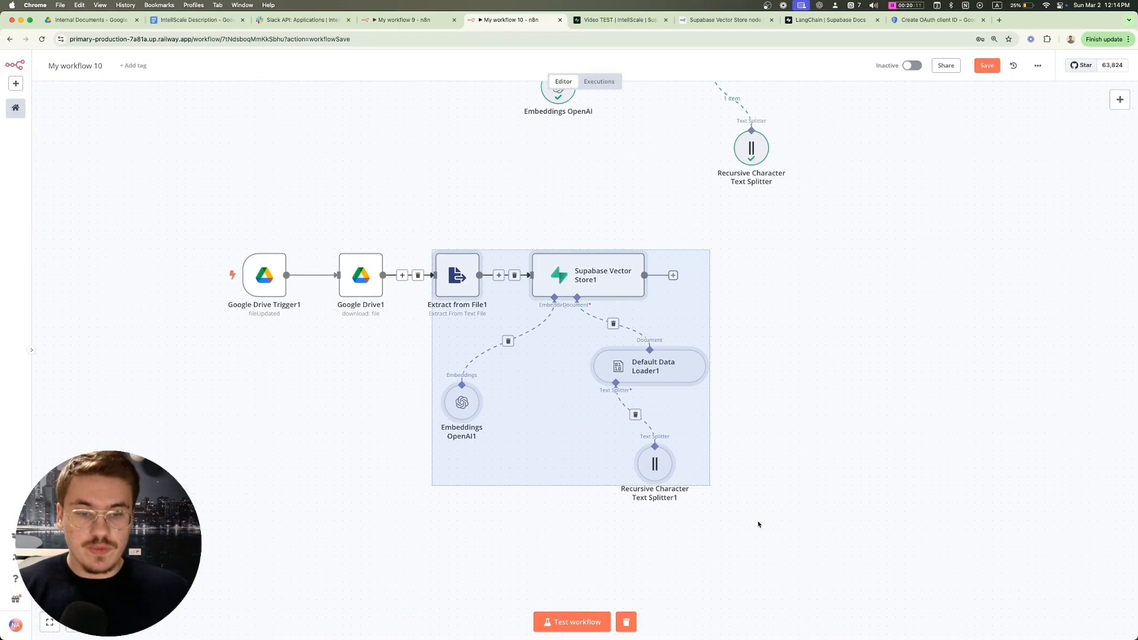
left_click_drag(646, 465, 805, 465)
left_click_drag(363, 276, 520, 277)
left_click_drag(261, 281, 244, 281)
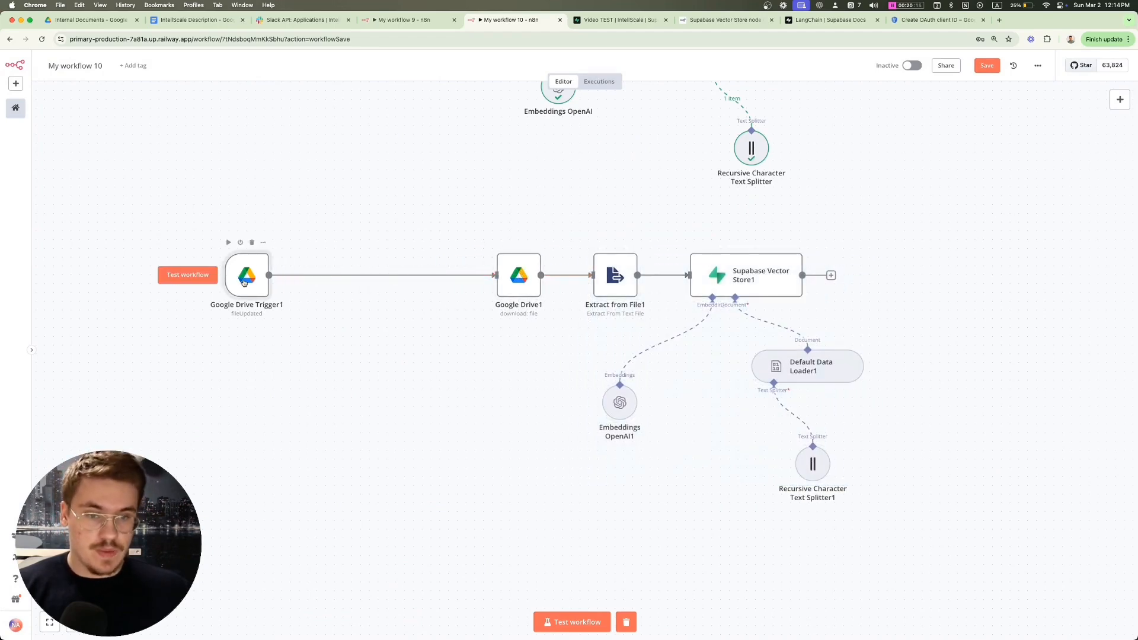
Step: Insert a Supabase node with the Delete a row action between Google Drive Trigger1 and Google Drive1
scroll(306, 279, "left", 1)
mouse_move(428, 276)
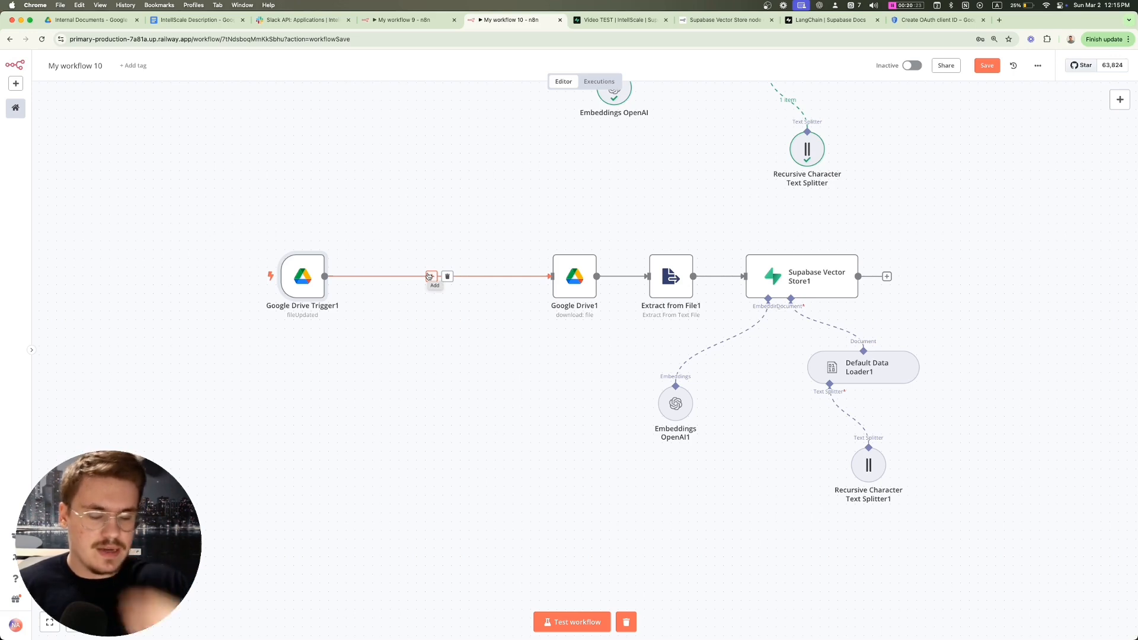
left_click(428, 275)
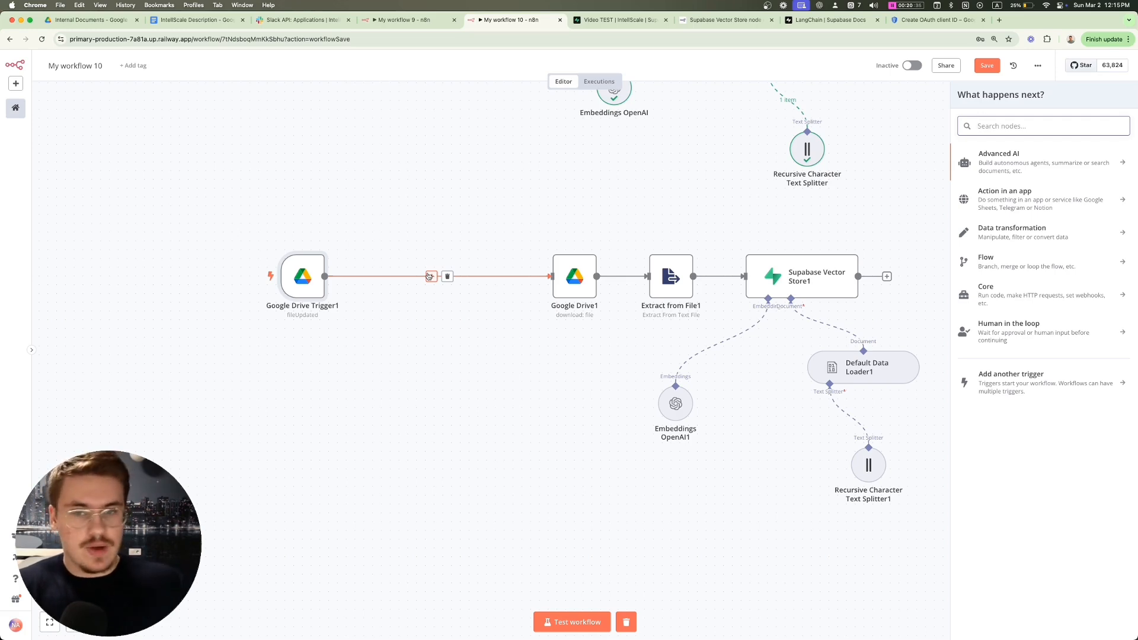
type("sup")
key("Return")
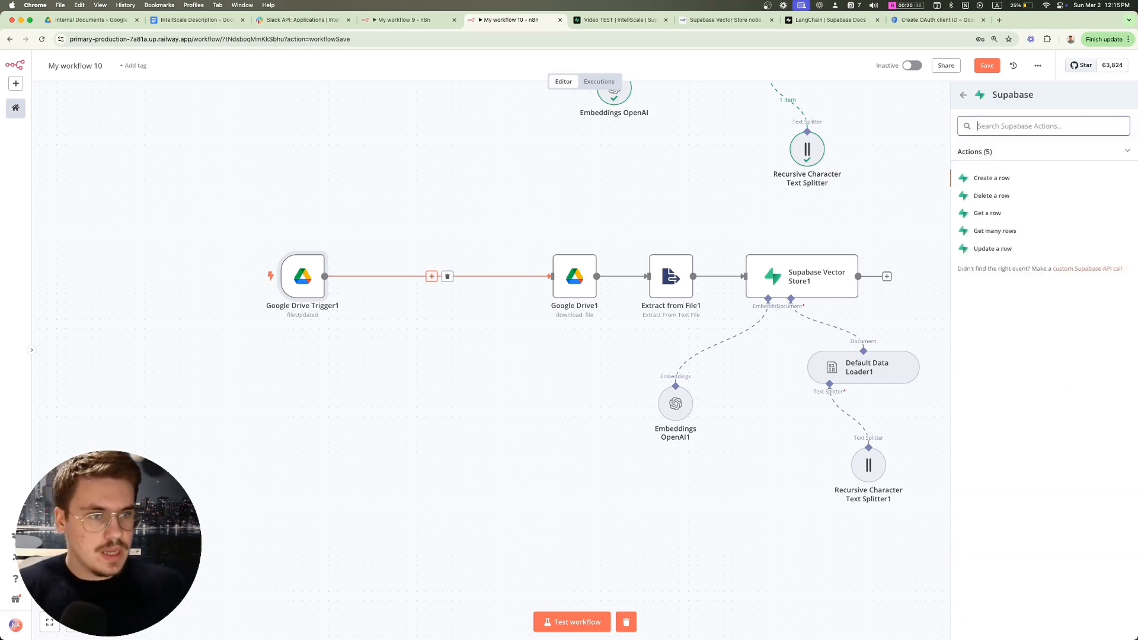
scroll(277, 249, "up", 6)
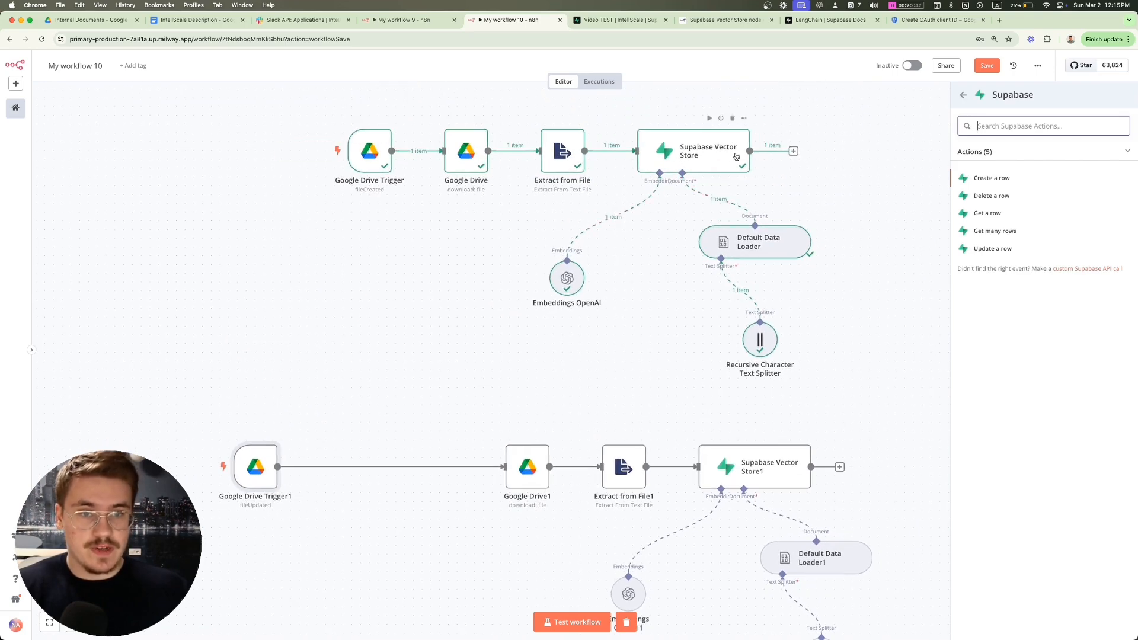
left_click(981, 197)
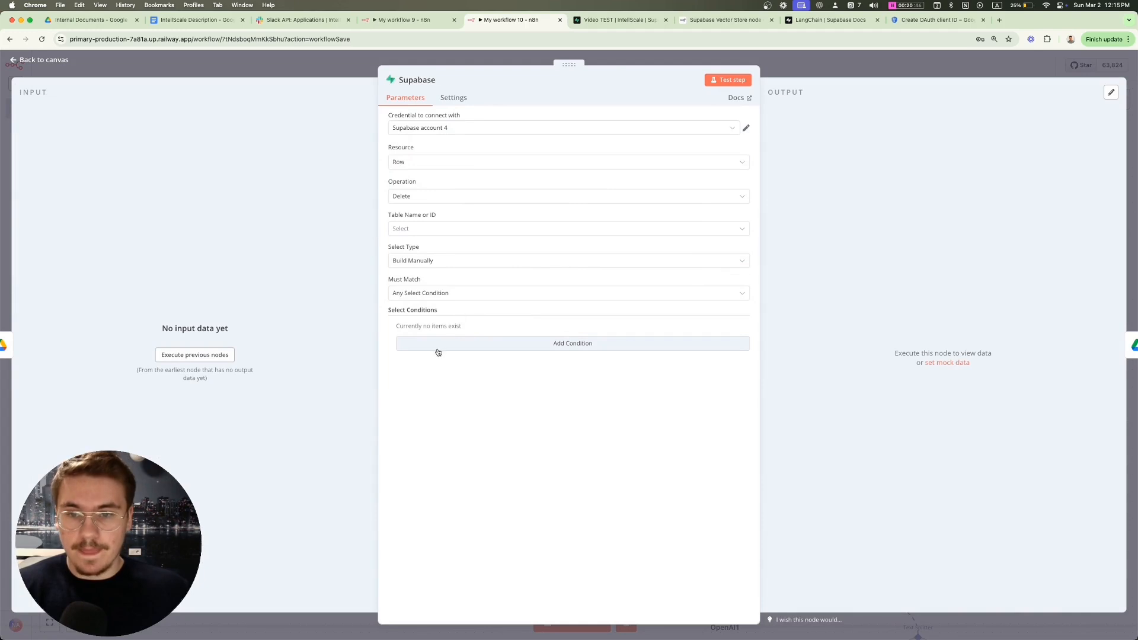
Step: Set the Supabase delete node's table to documents and its select type to String
left_click(407, 229)
left_click(440, 254)
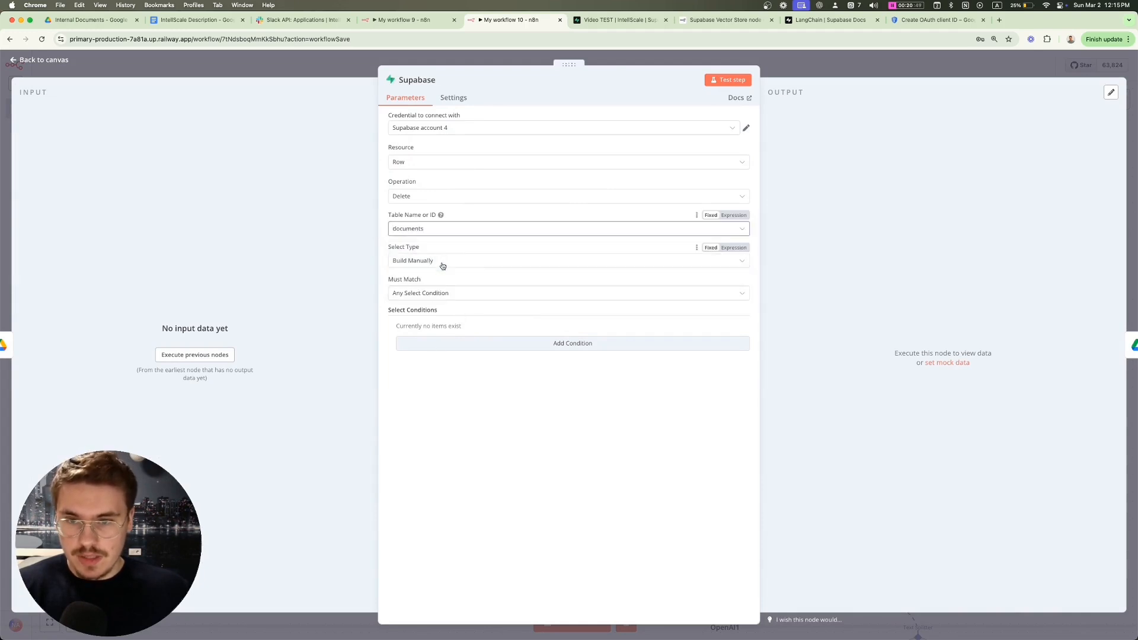
left_click(440, 262)
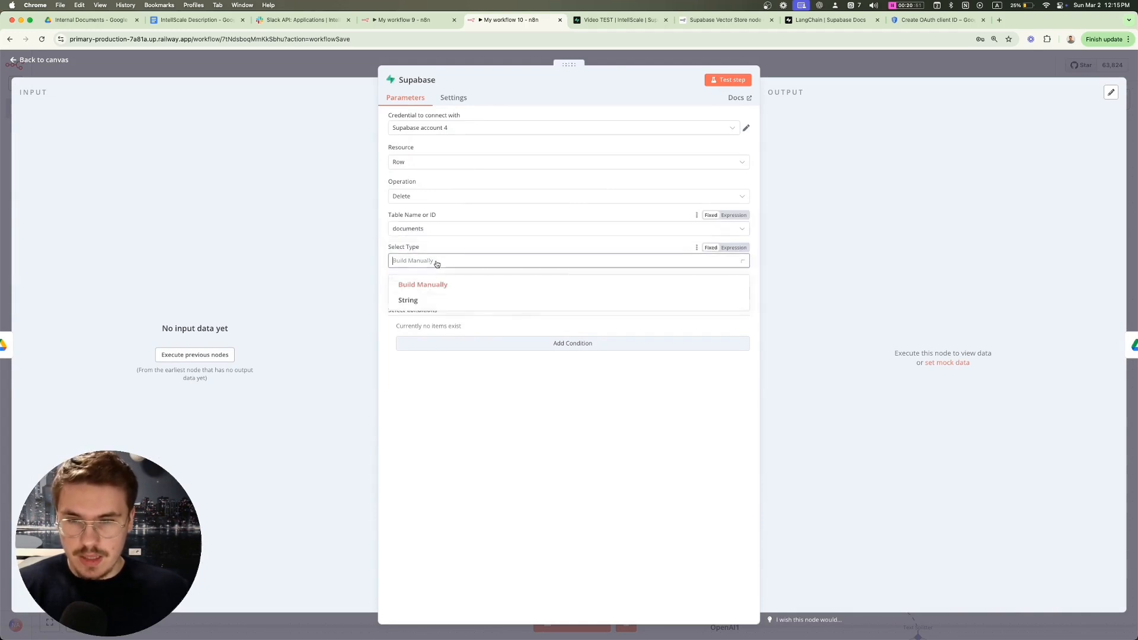
left_click(417, 304)
Step: Enter metadata->>file_id=like.* as the Supabase delete node's string filter
type("me")
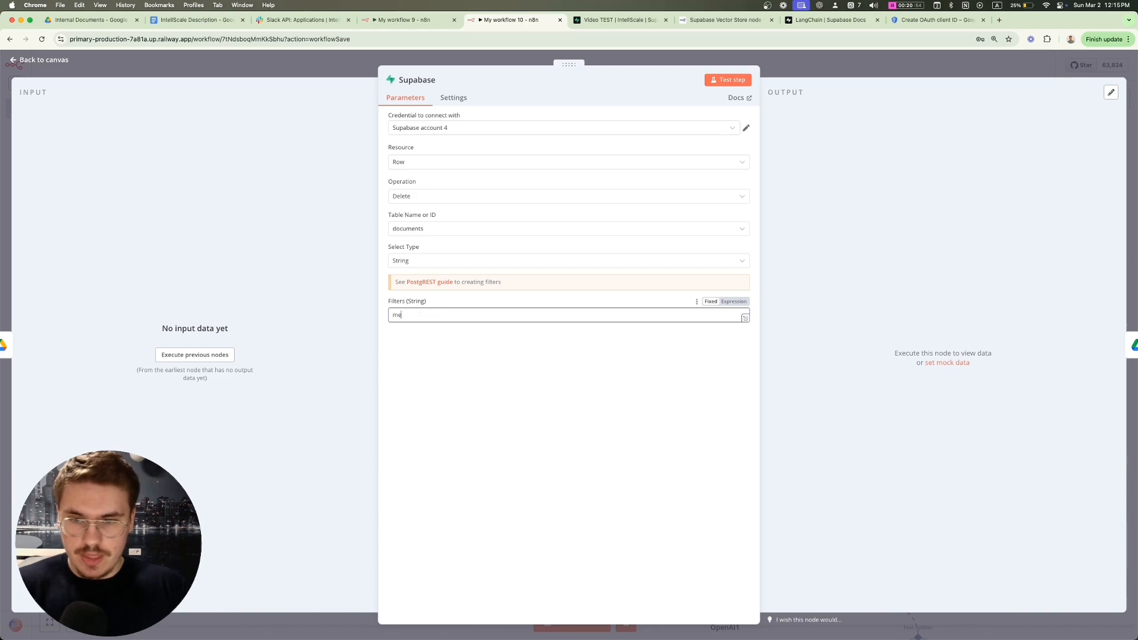
type("tadata-")
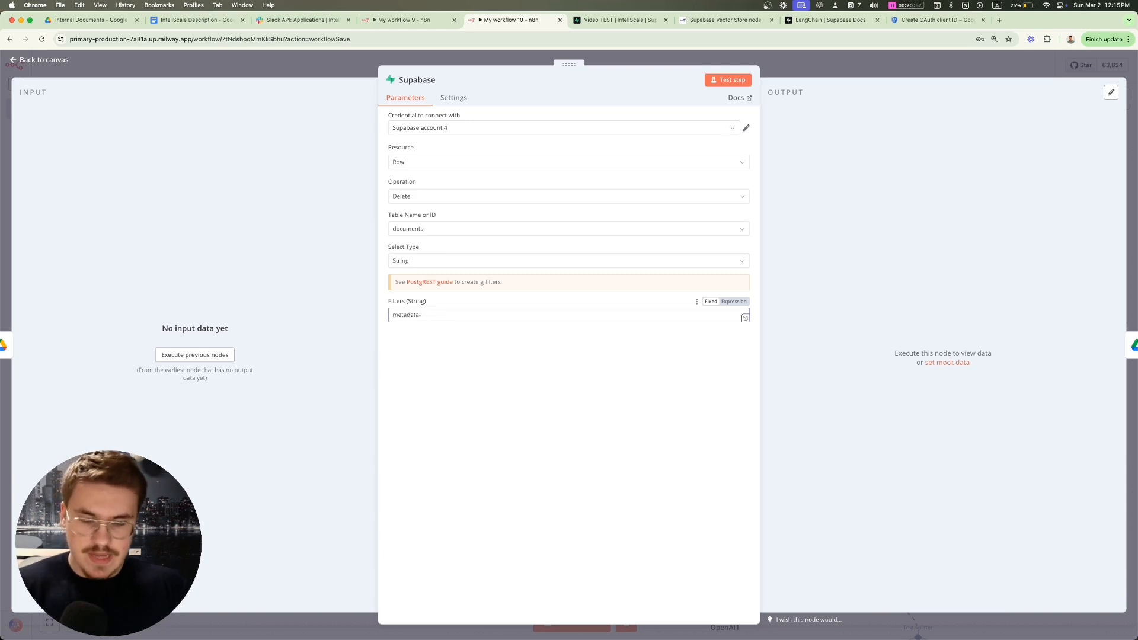
type(">>")
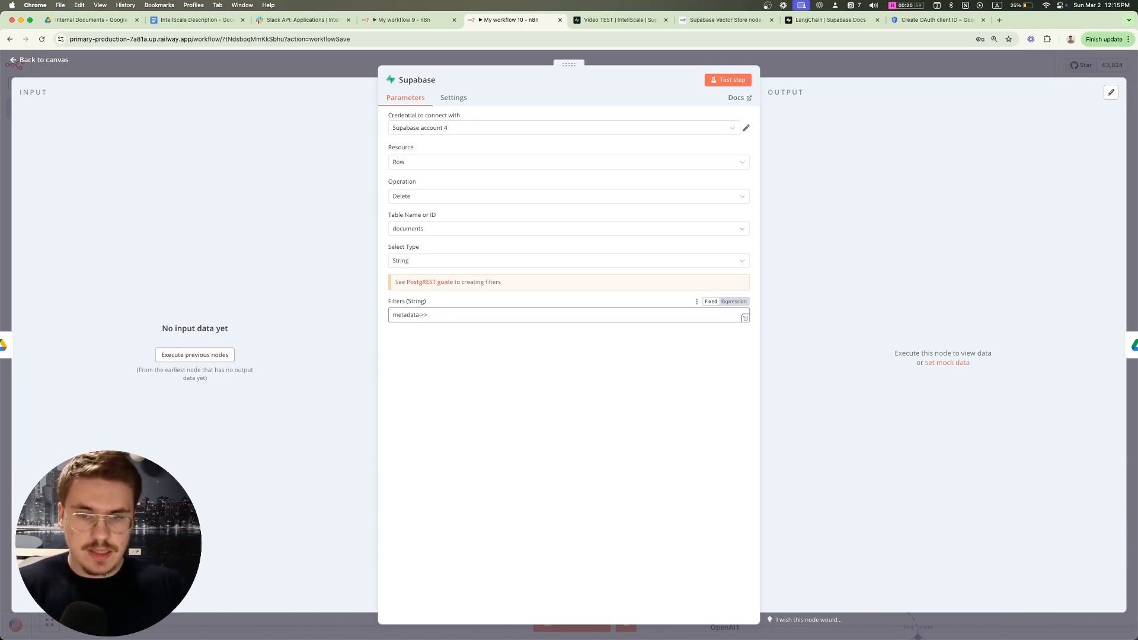
type("file_id=")
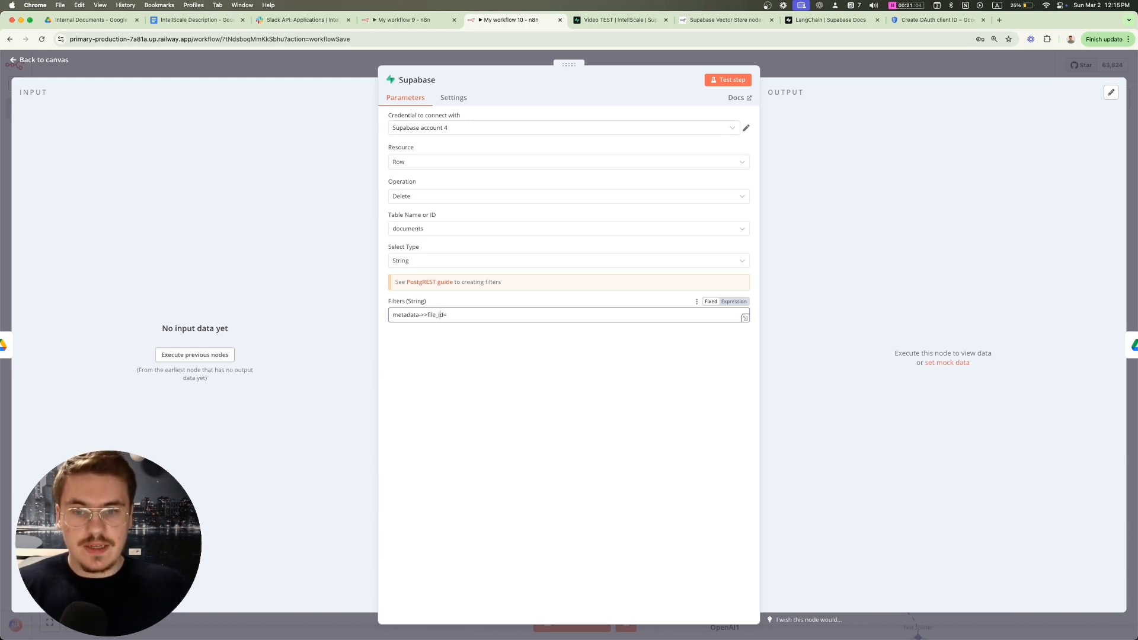
double_click(438, 315)
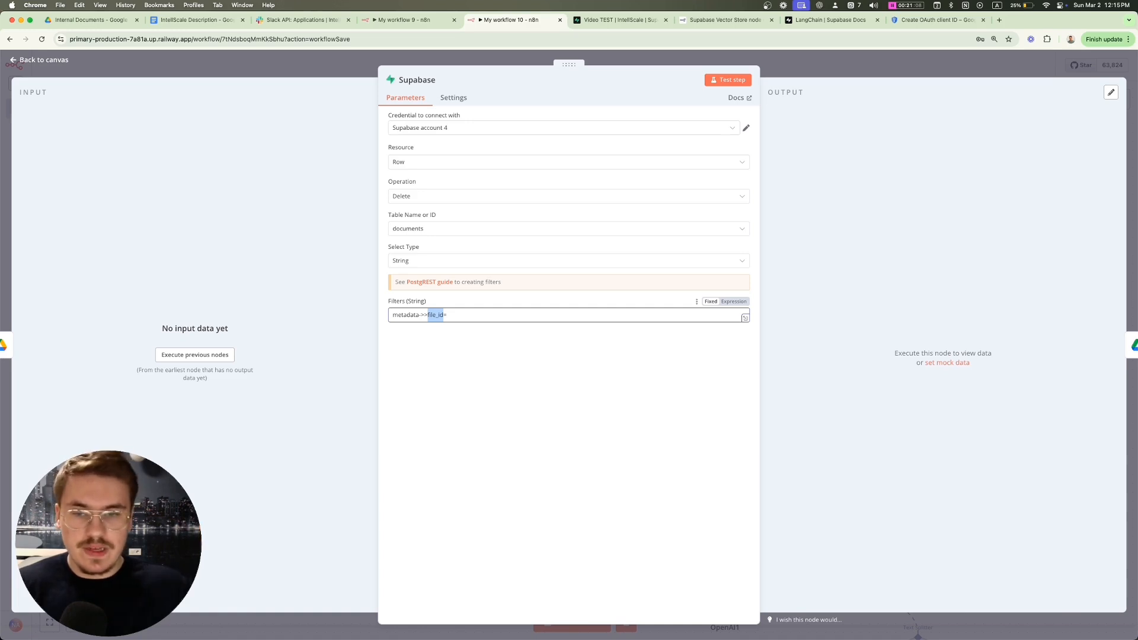
left_click(439, 315)
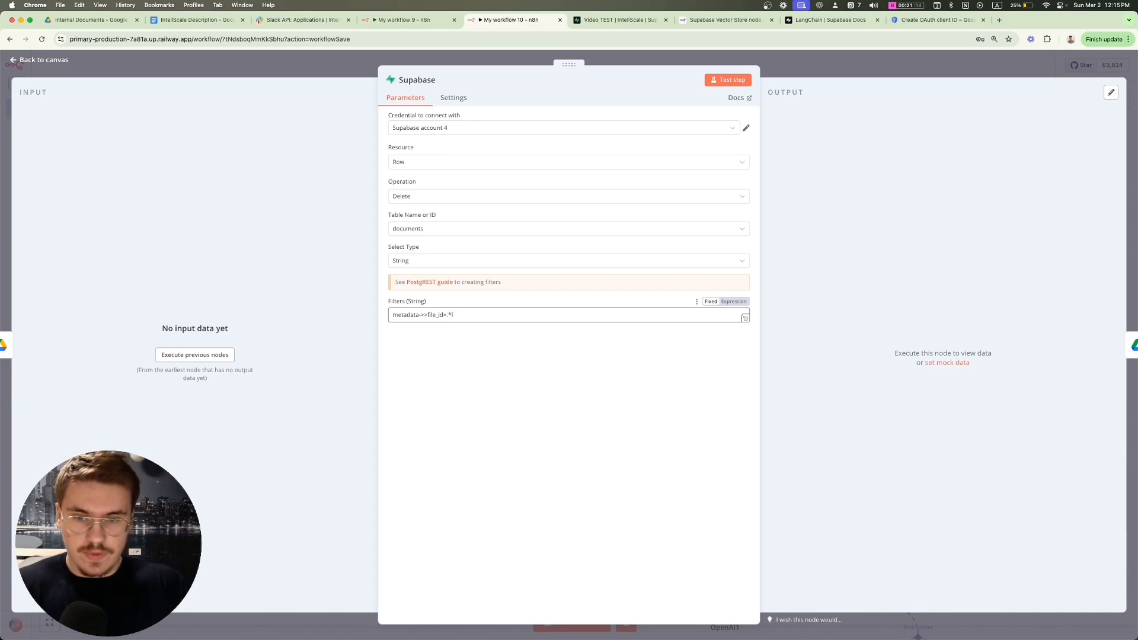
type("=like")
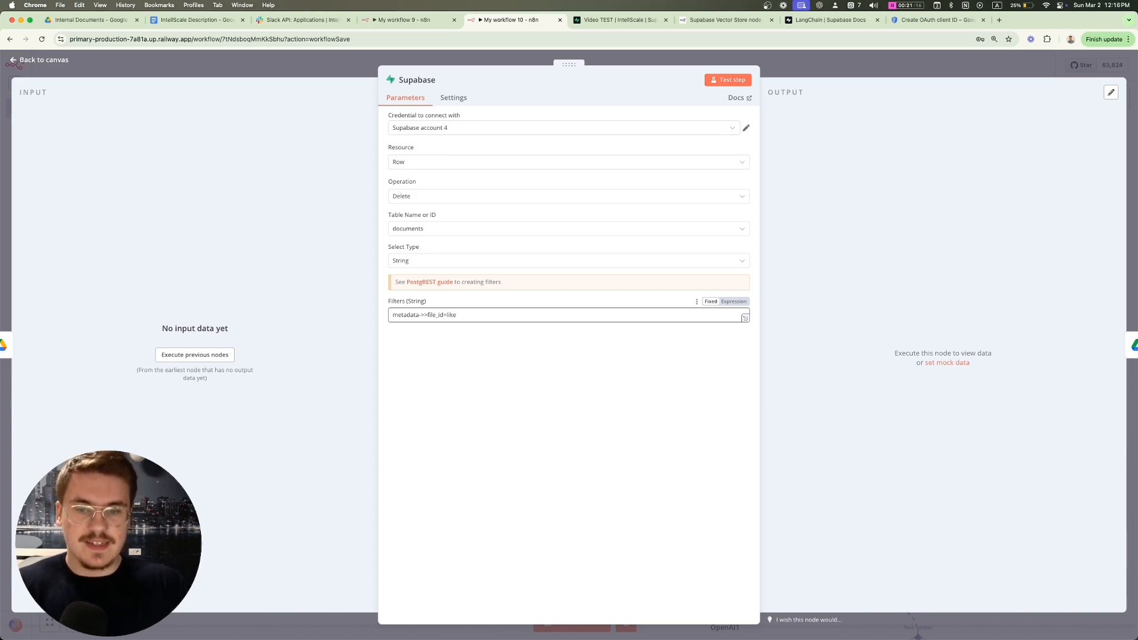
type(".*")
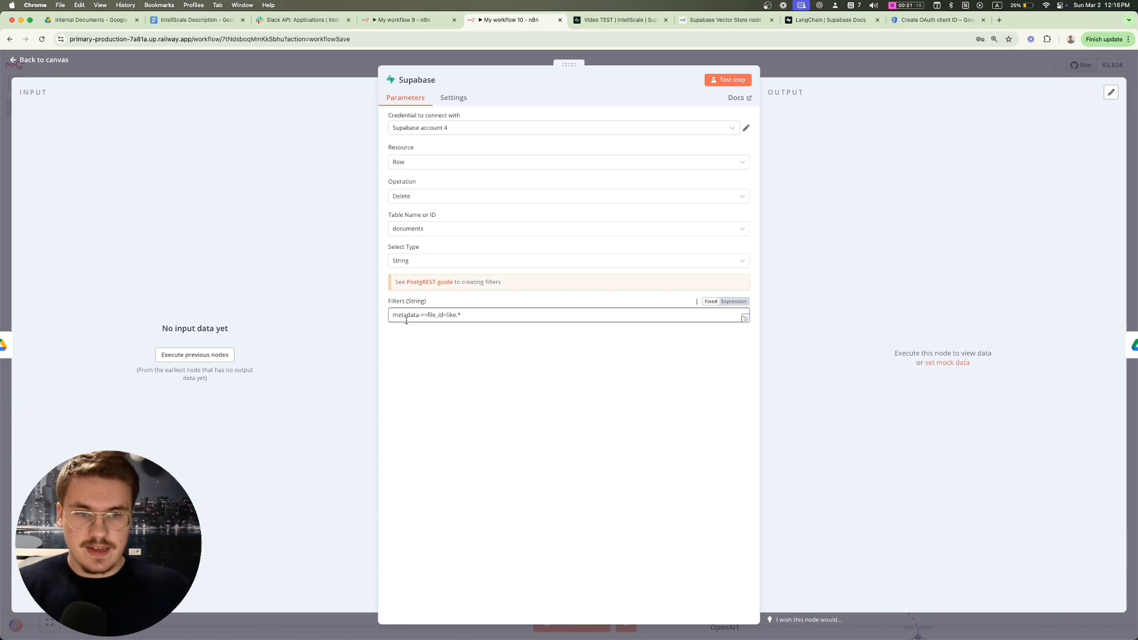
Step: Turn the filter into an expression and append {{ $json.id }} after the asterisk
left_click(734, 301)
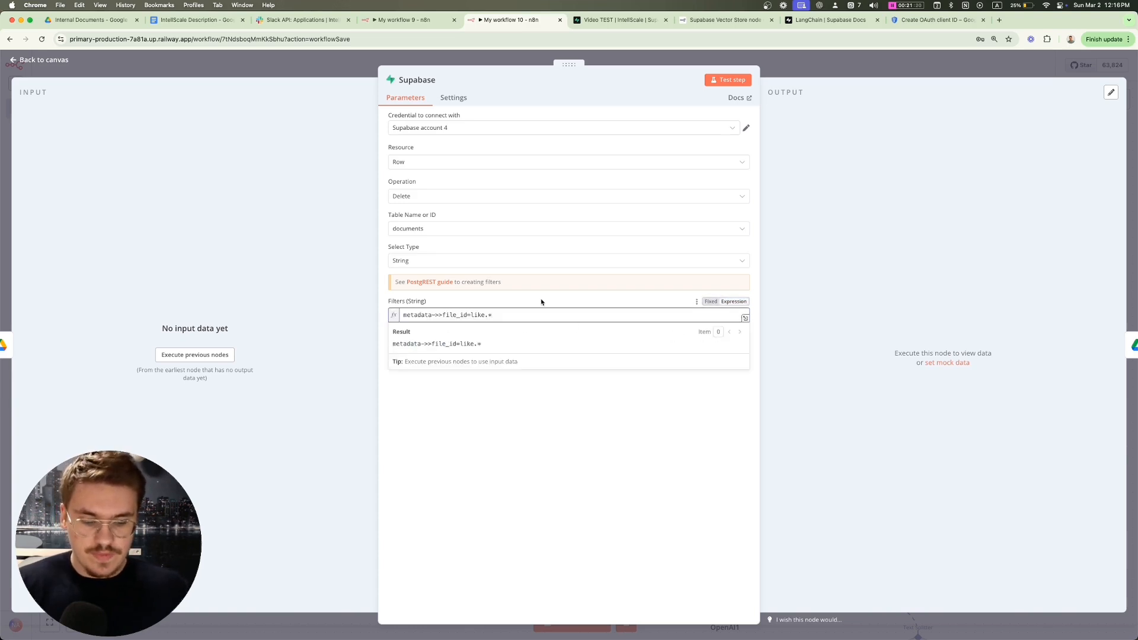
type("{{ ")
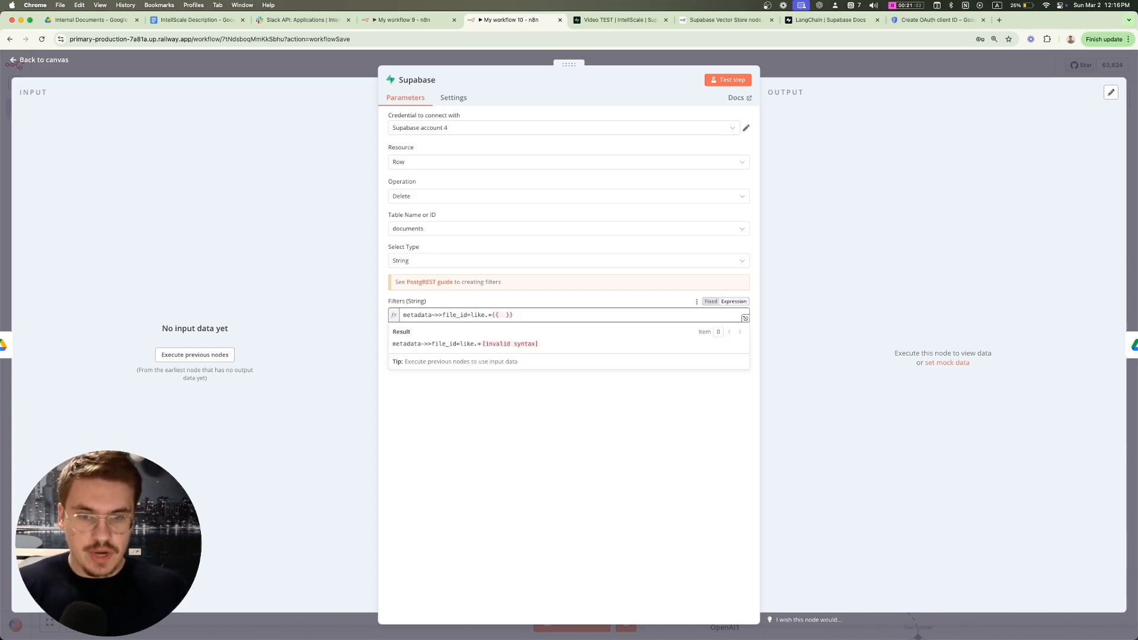
type("$json.")
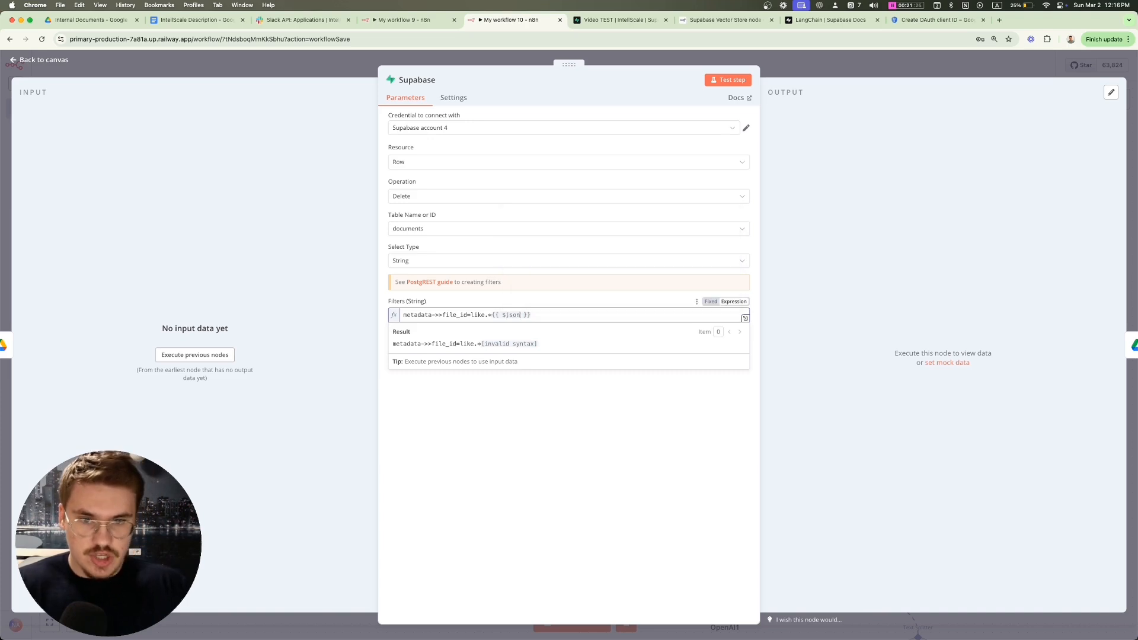
type("id")
left_click(736, 259)
left_click(775, 247)
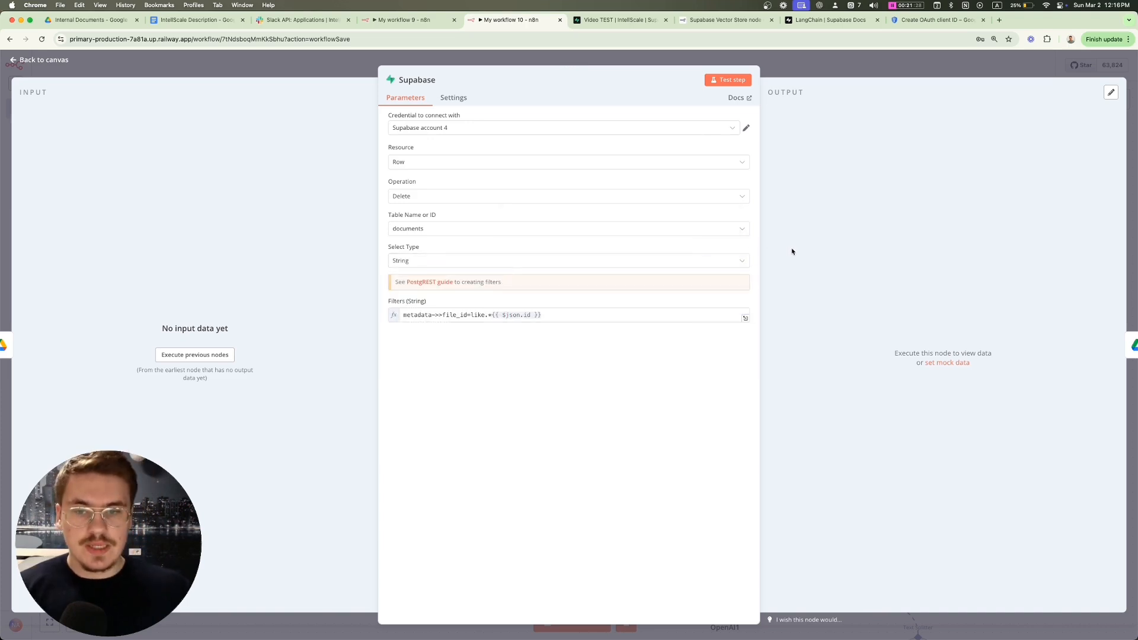
Step: Examine the complete filter expression and its {{ $json.id }} part
left_click_drag(543, 318, 385, 315)
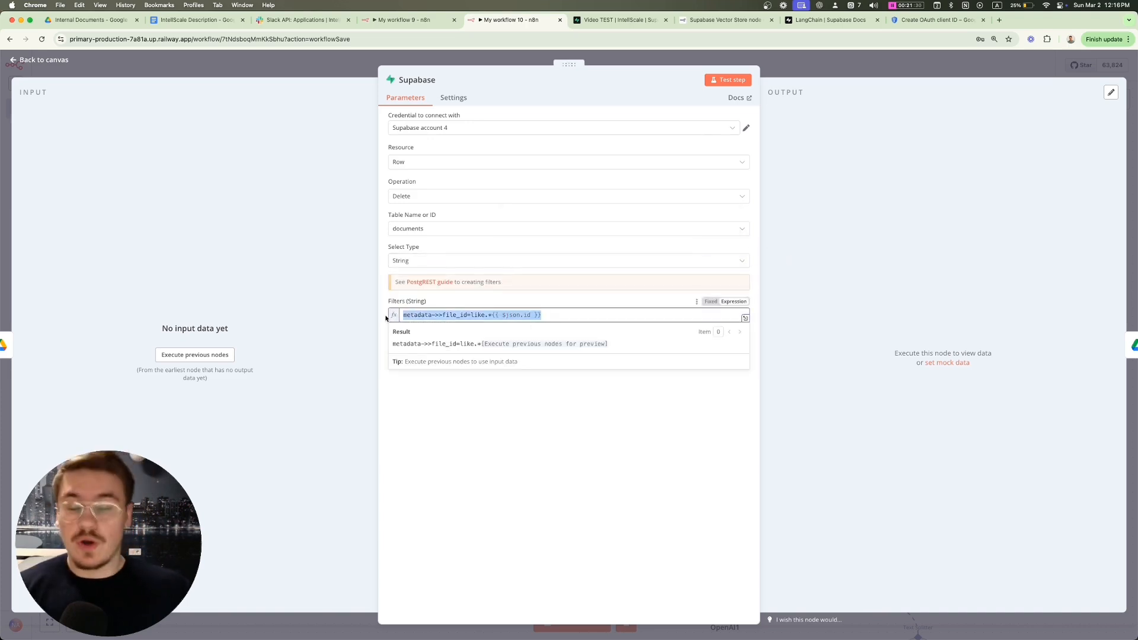
left_click(464, 419)
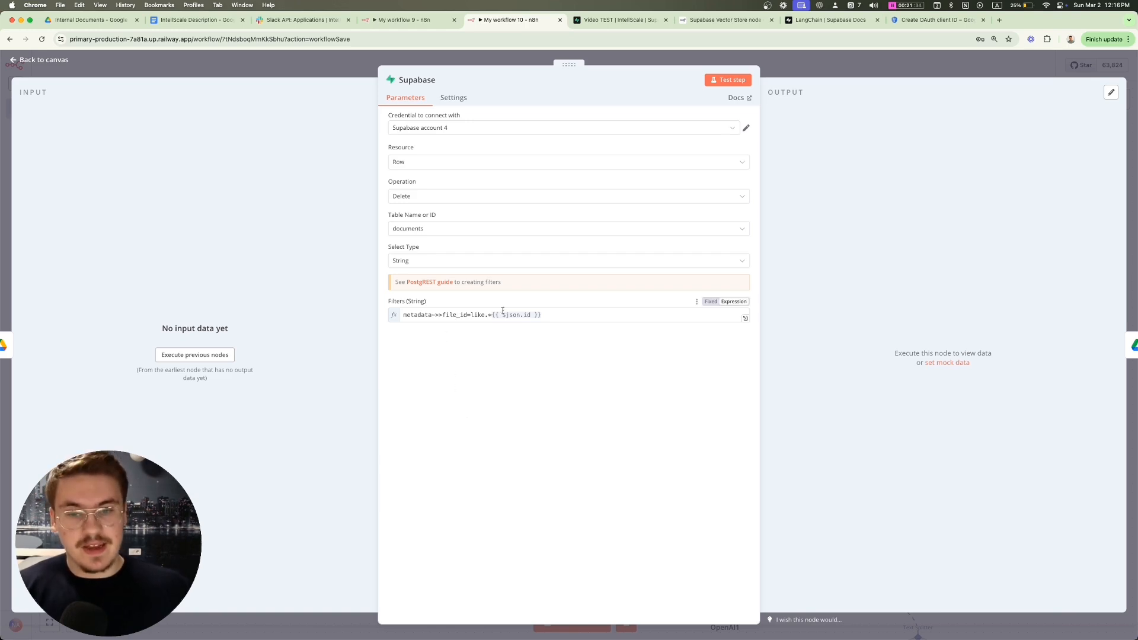
left_click_drag(561, 314, 489, 315)
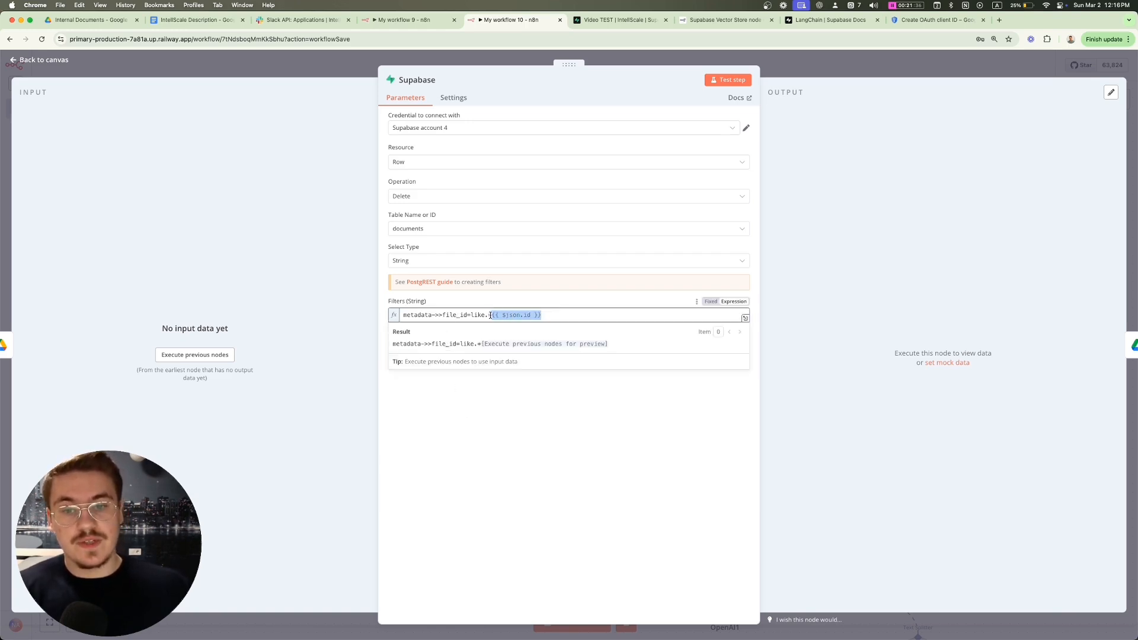
Step: Close the Supabase delete node, save the workflow, and deactivate the file-created Google Drive Trigger
key("Escape")
key("ctrl+s")
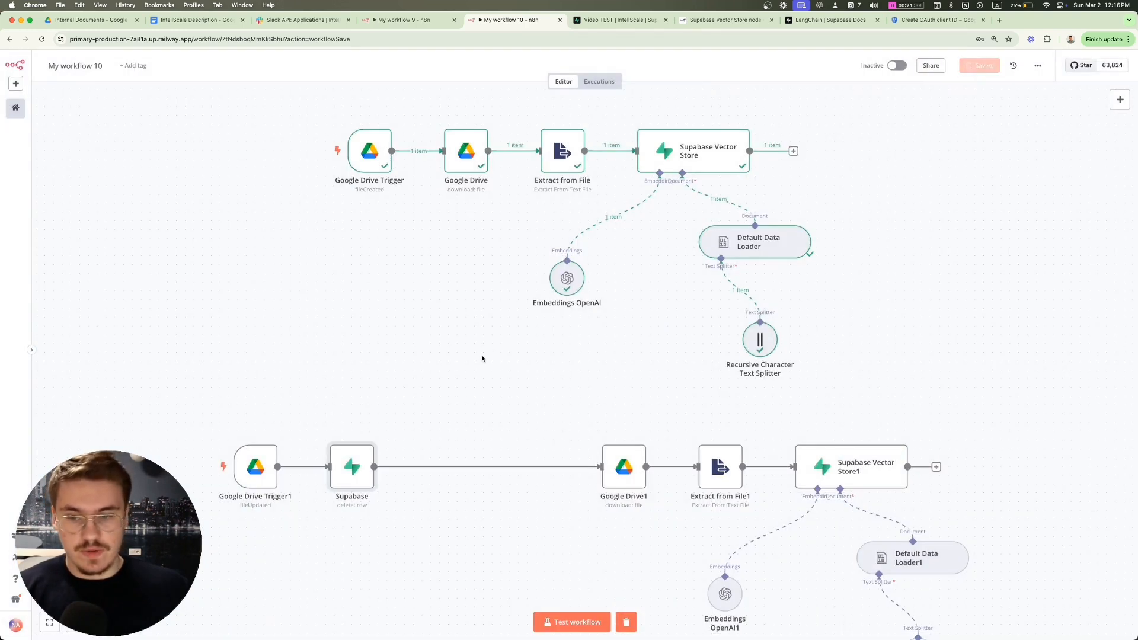
scroll(360, 390, "down", 1)
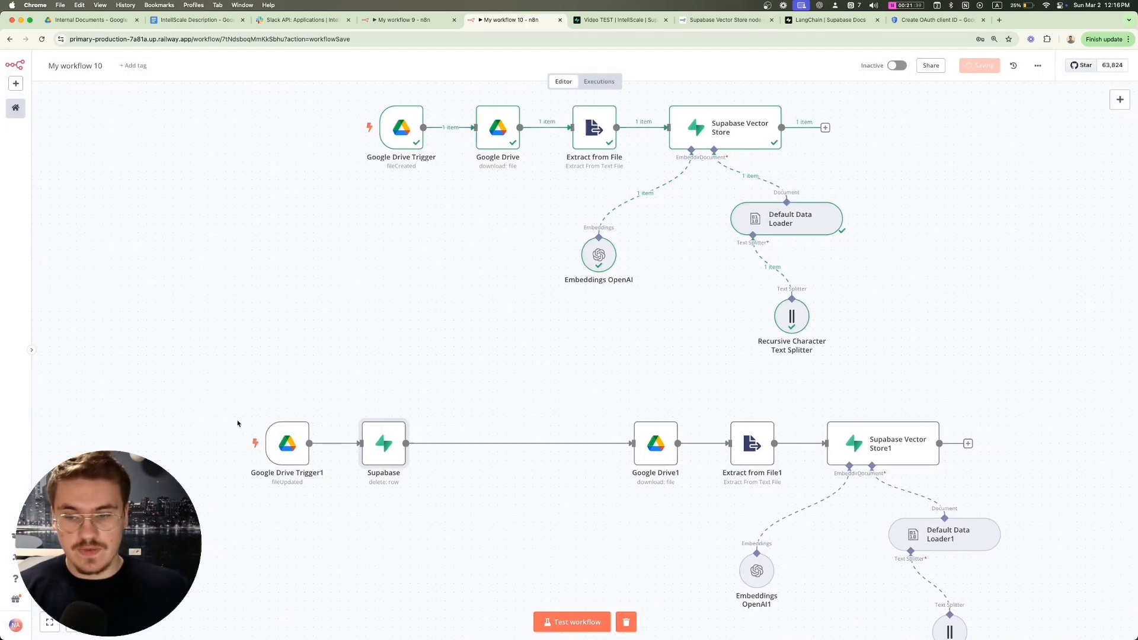
left_click(395, 95)
Step: Test the file-updated Google Drive Trigger1 and examine its output for the updated file's id and name
left_click(269, 410)
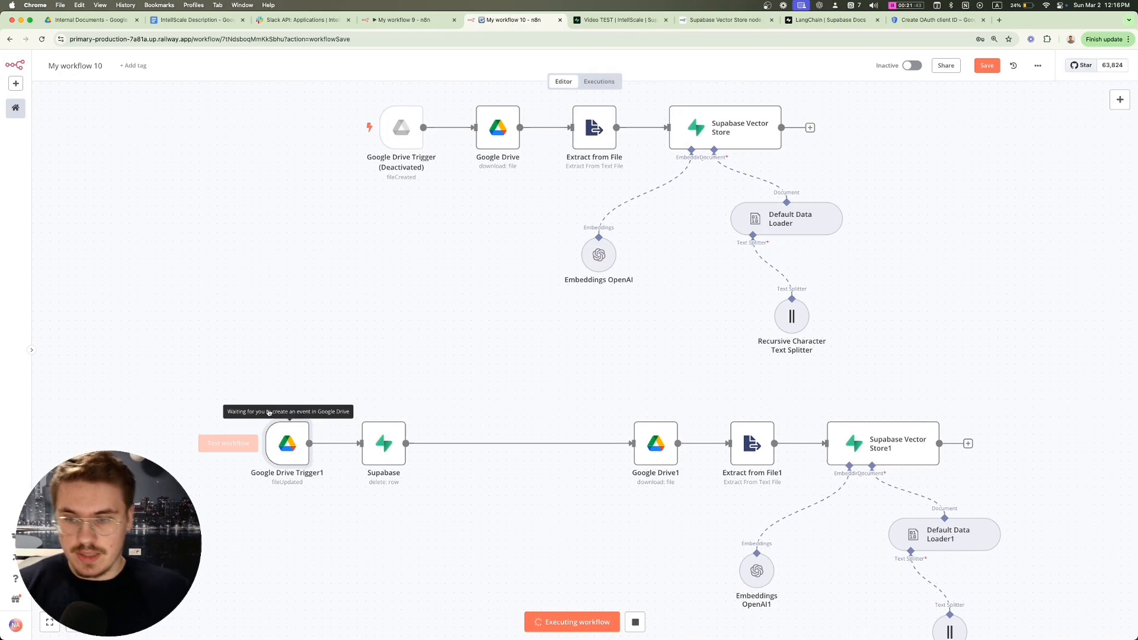
double_click(285, 444)
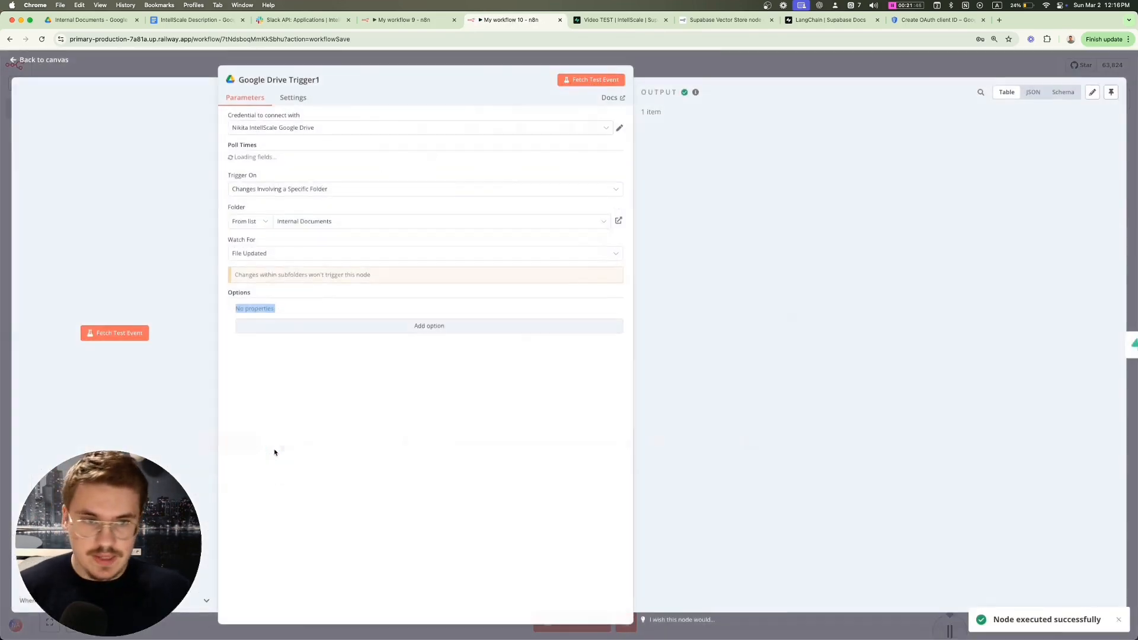
scroll(759, 172, "right", 15)
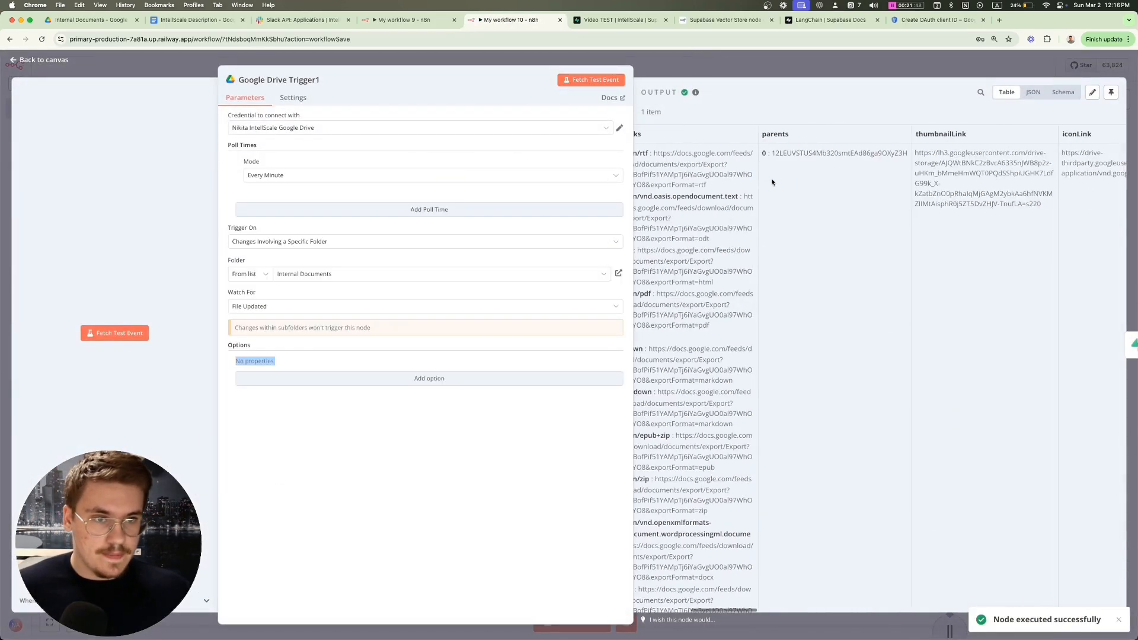
scroll(772, 182, "right", 10)
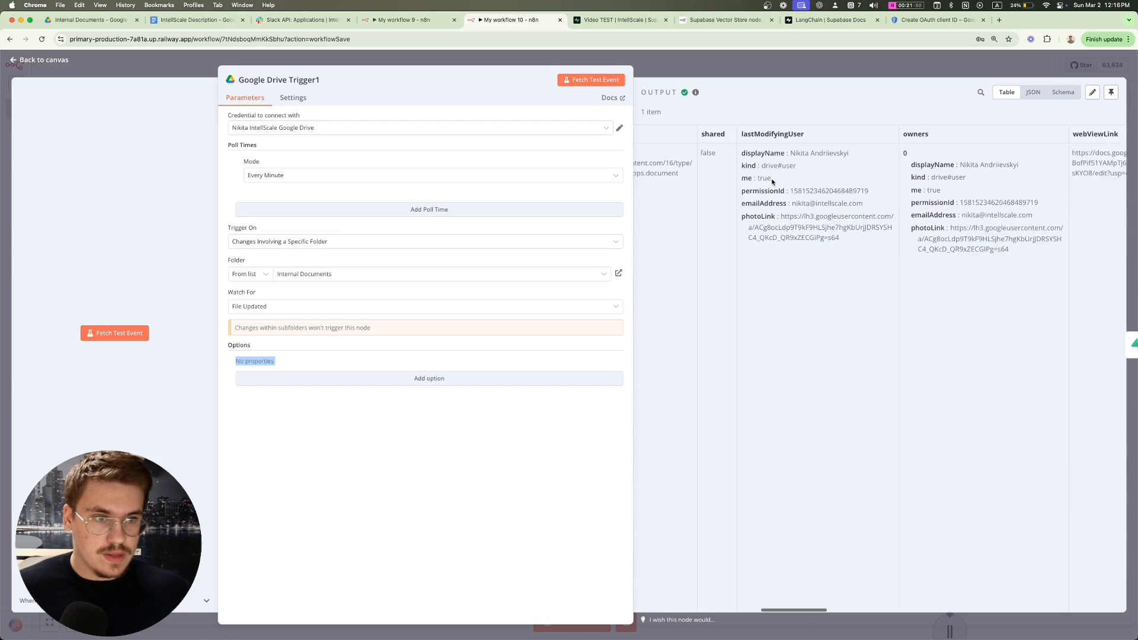
scroll(772, 182, "right", 10)
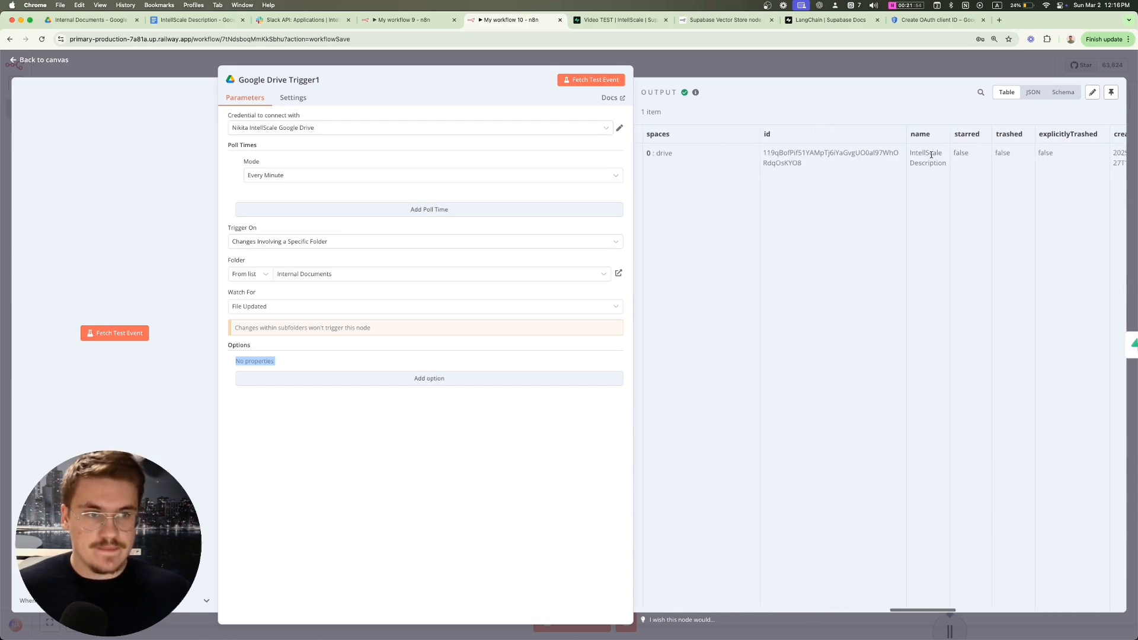
left_click_drag(947, 164, 911, 154)
key("Escape")
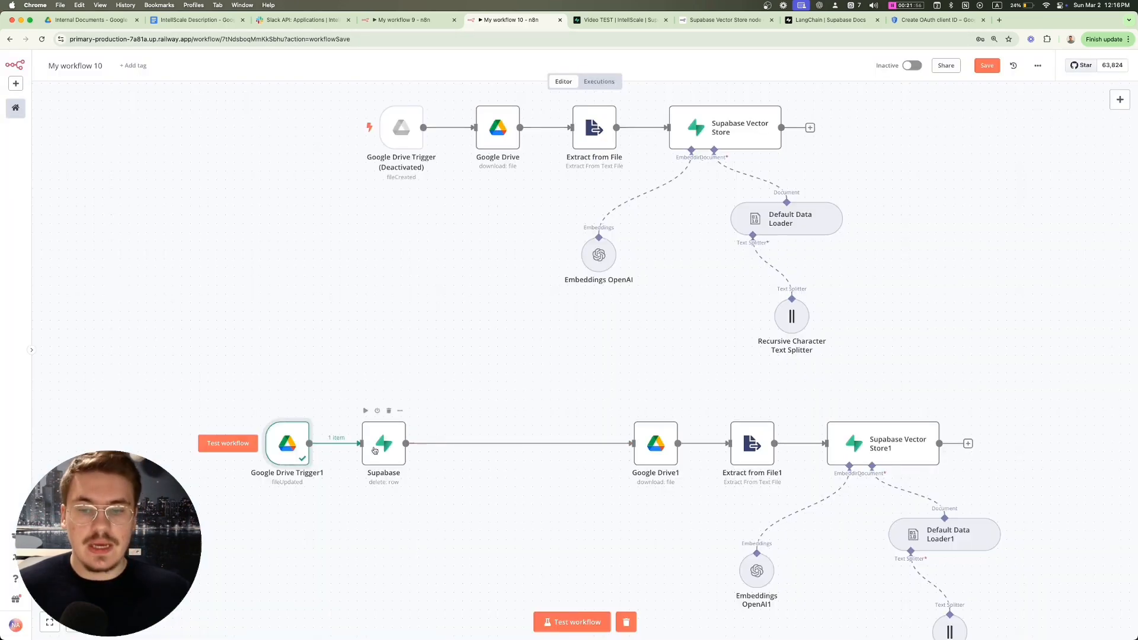
Step: Run the Supabase delete node on the trigger's file and examine the file ID its filter resolves to
double_click(374, 451)
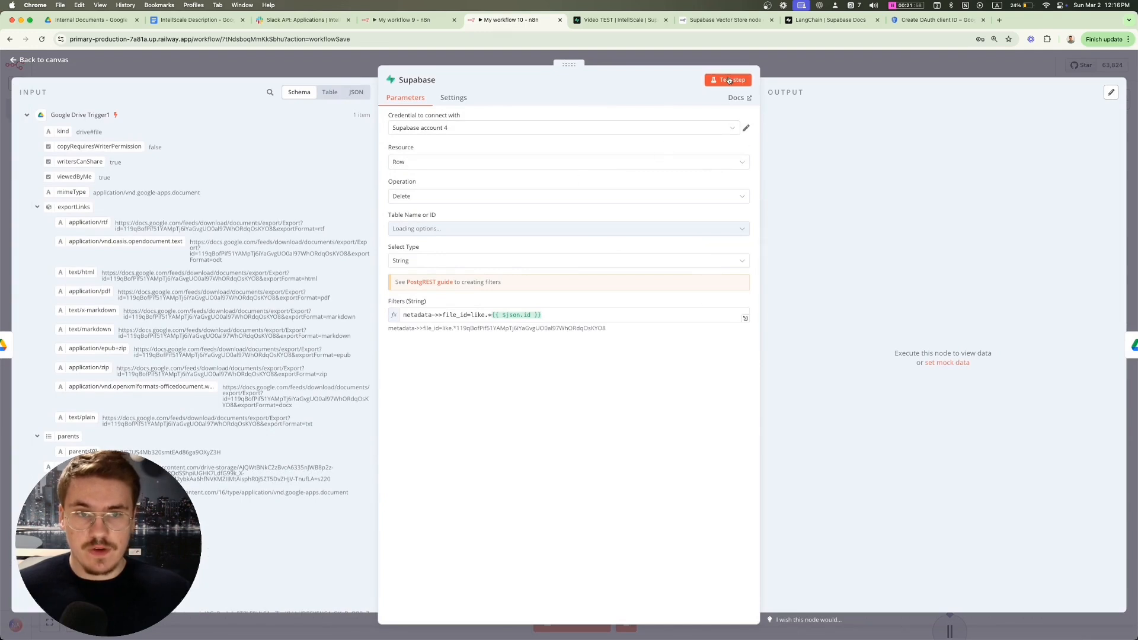
left_click_drag(606, 328, 588, 327)
left_click(602, 325)
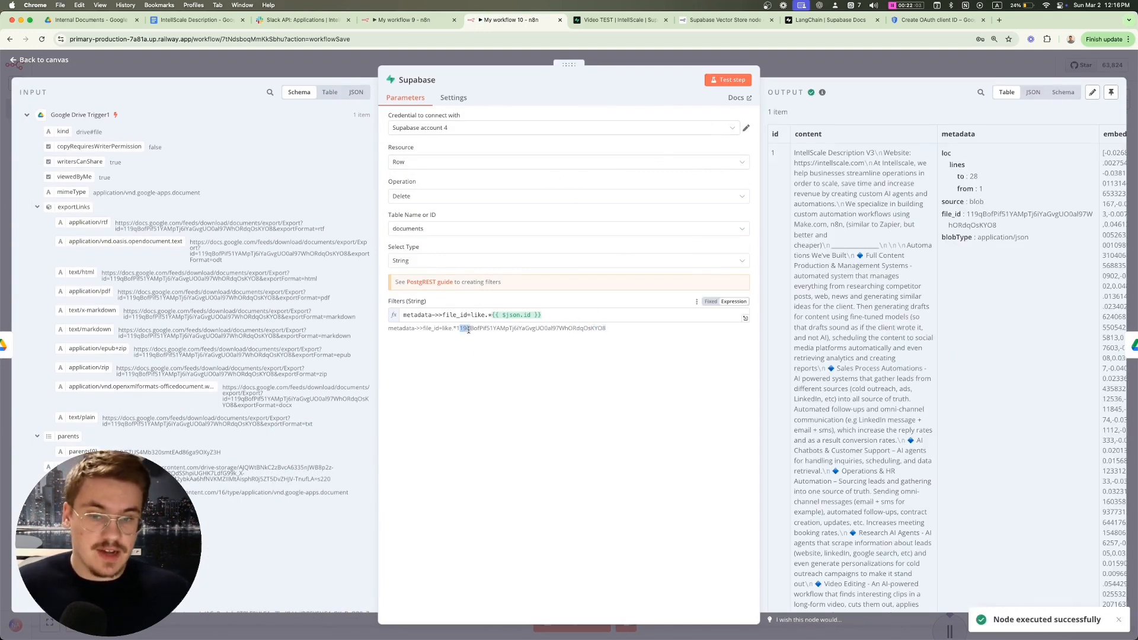
left_click(634, 367)
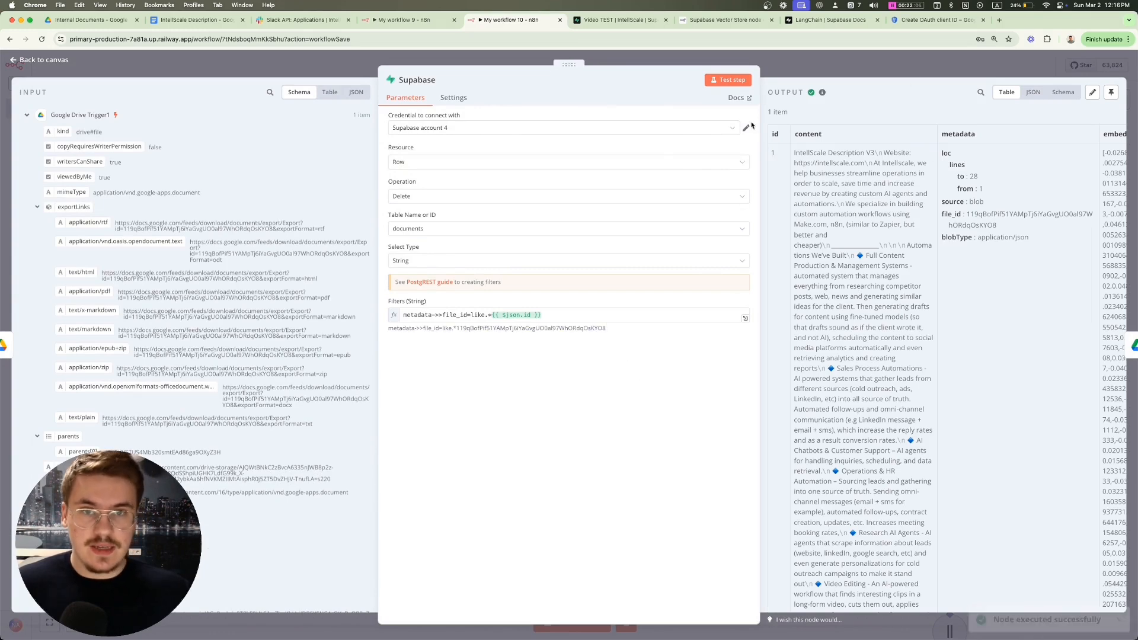
Step: Check the documents table in Supabase for the deleted row, return to the n8n workflow, and close the delete node
left_click(613, 21)
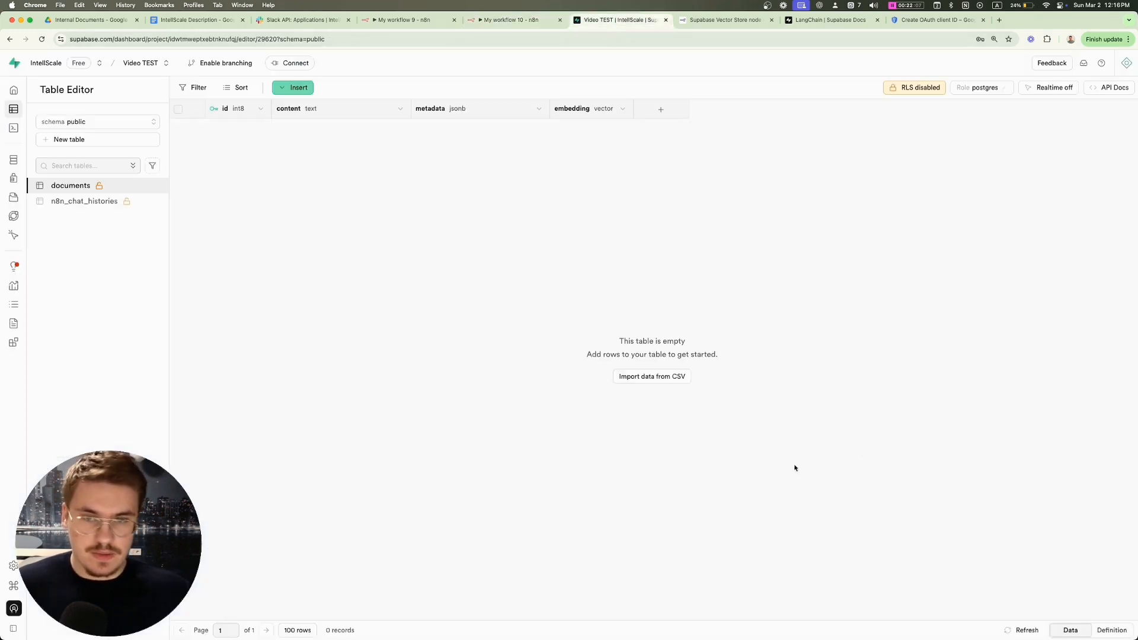
left_click(511, 20)
left_click(761, 70)
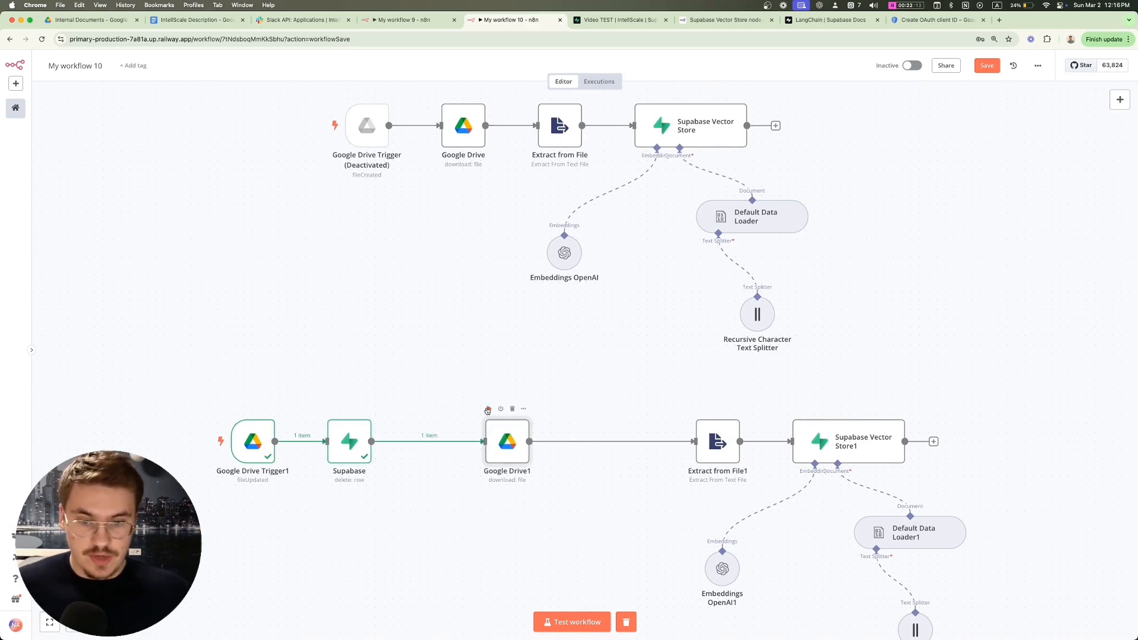
Step: Replace Google Drive1's file ID expression with the id field from Google Drive Trigger1's output and save the workflow
double_click(492, 439)
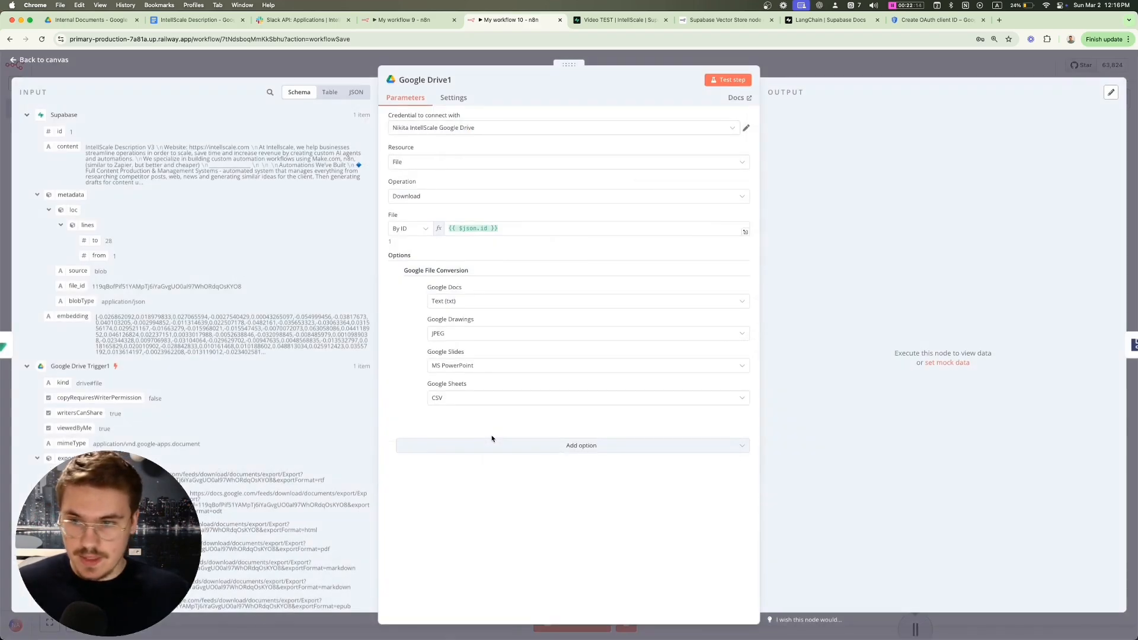
left_click(438, 228)
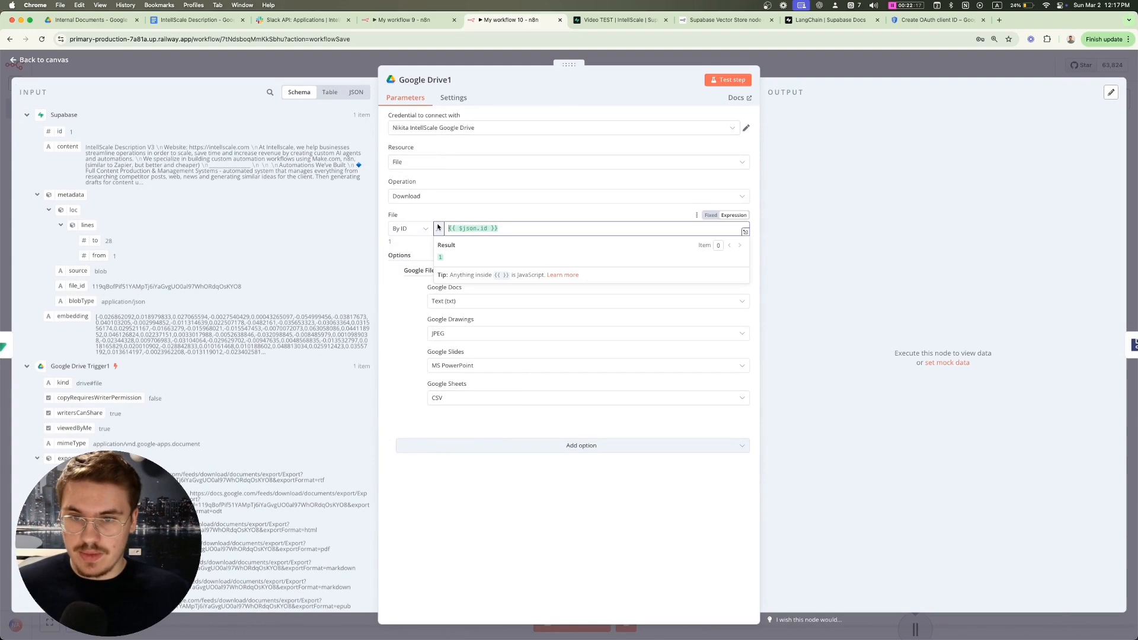
key("super+a")
key("BackSpace")
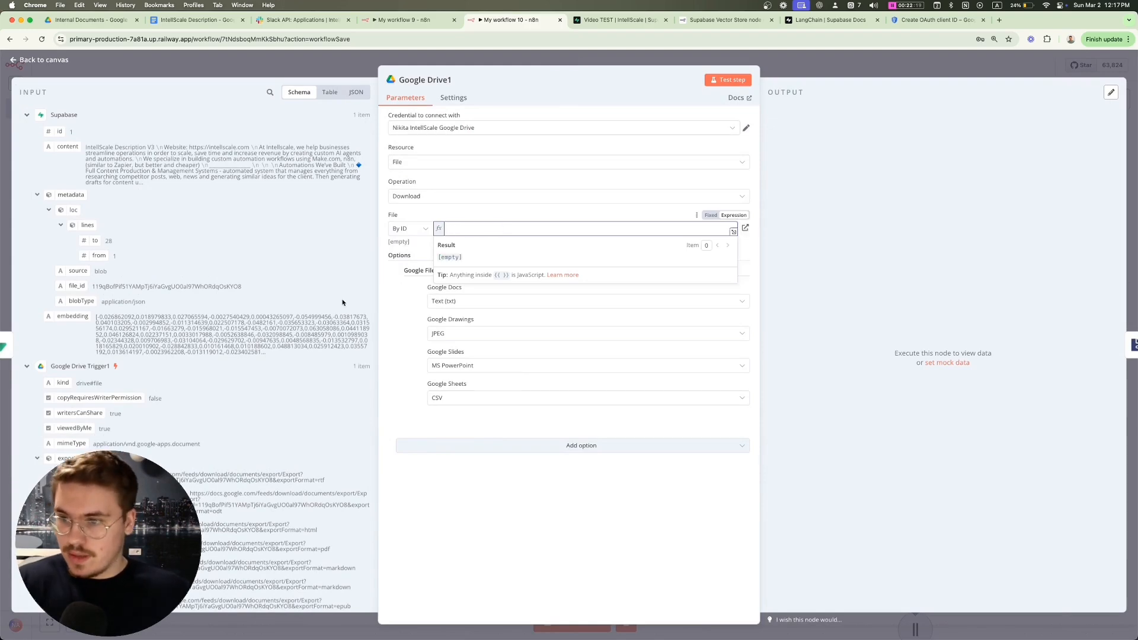
scroll(195, 360, "down", 15)
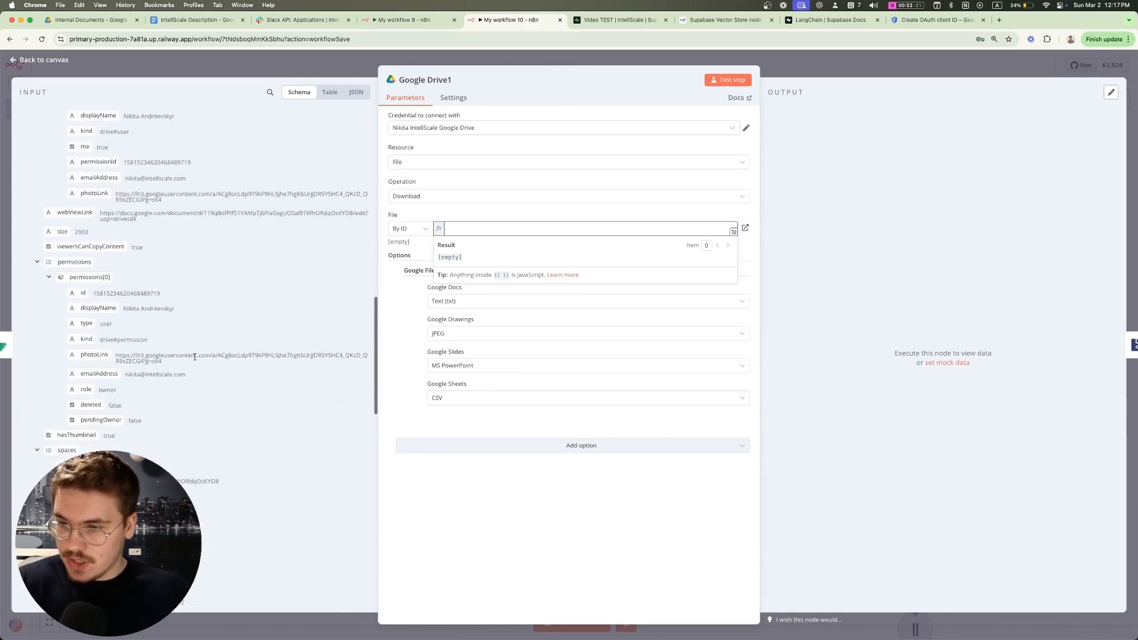
scroll(195, 360, "down", 2)
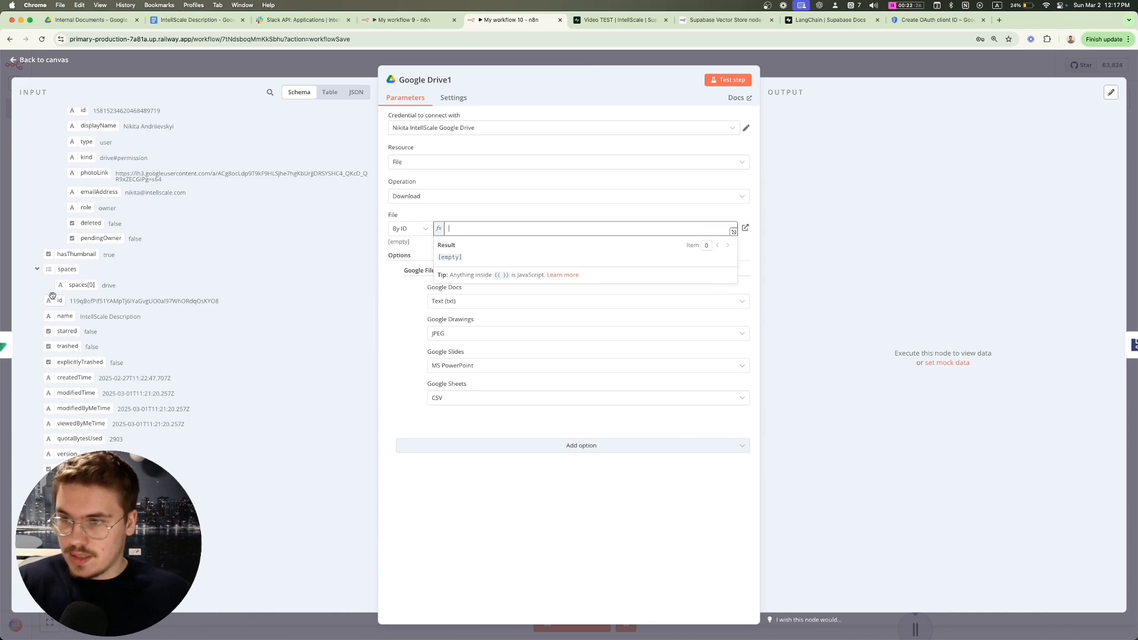
left_click_drag(59, 301, 468, 230)
left_click(1002, 66)
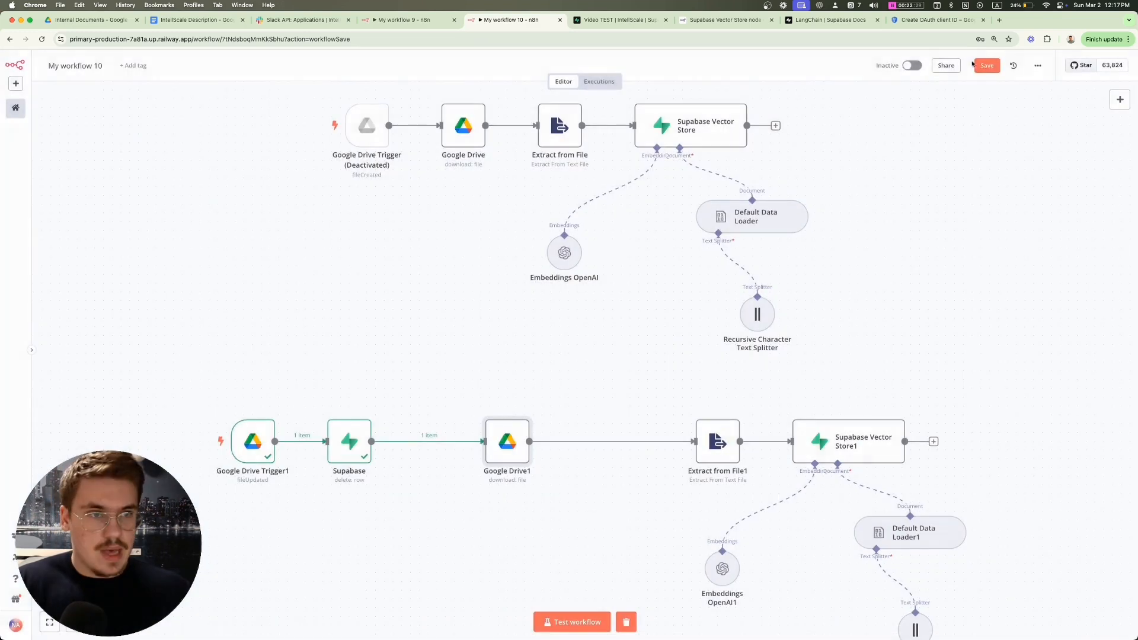
left_click(1000, 66)
Step: Tighten the update workflow's layout by moving Extract from File1, Supabase Vector Store1 with its sub-nodes, and Google Drive1 toward the Supabase delete node
scroll(652, 355, "down", 3)
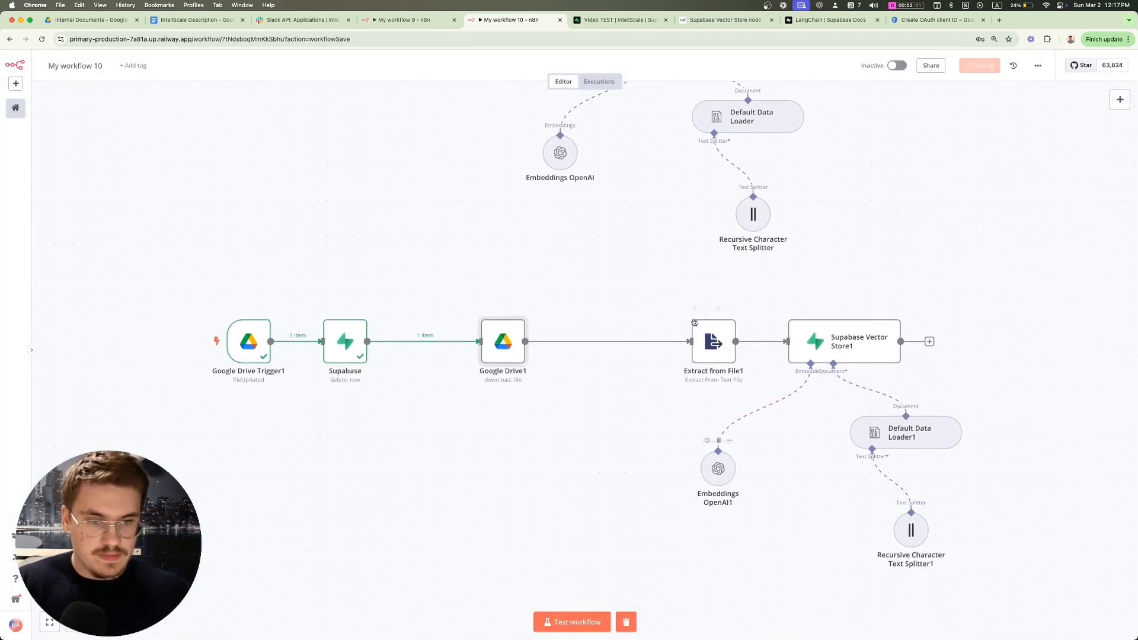
left_click_drag(656, 294, 975, 622)
left_click_drag(909, 530, 777, 530)
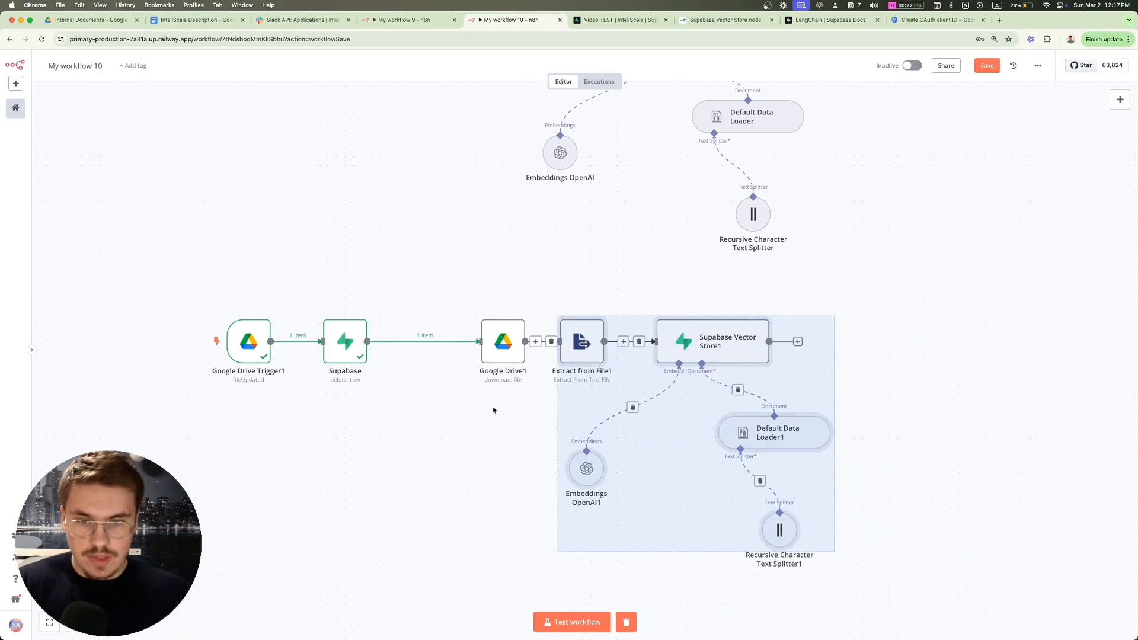
left_click_drag(488, 355, 462, 355)
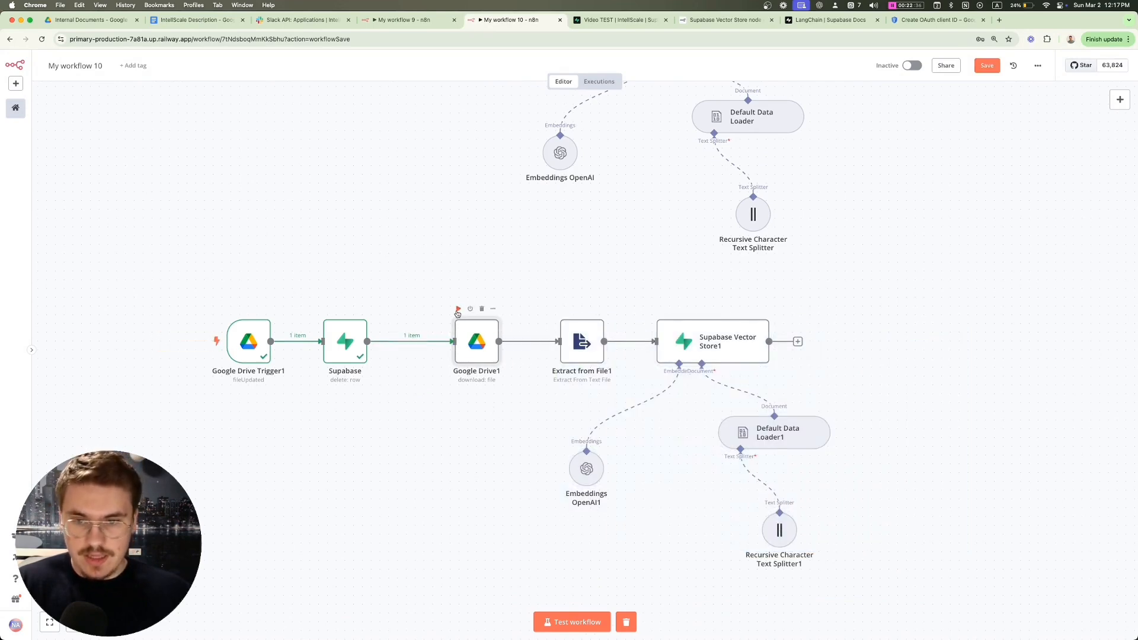
Step: Run Google Drive1, Extract from File1, and Supabase Vector Store1 one after another to reload the updated file
left_click(458, 309)
left_click(564, 309)
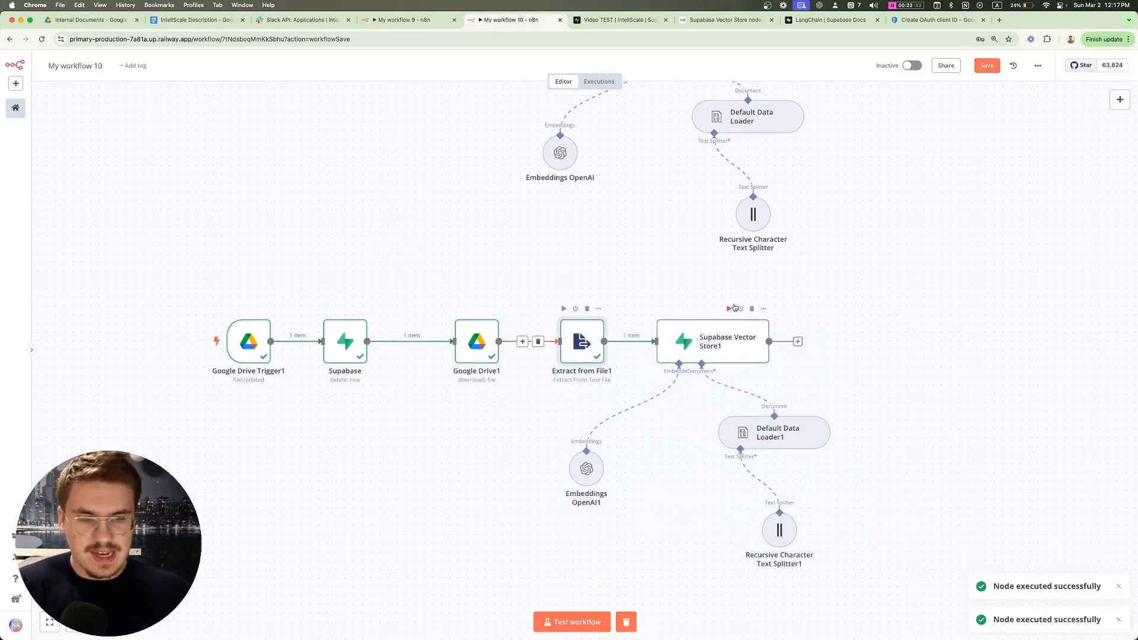
left_click(729, 308)
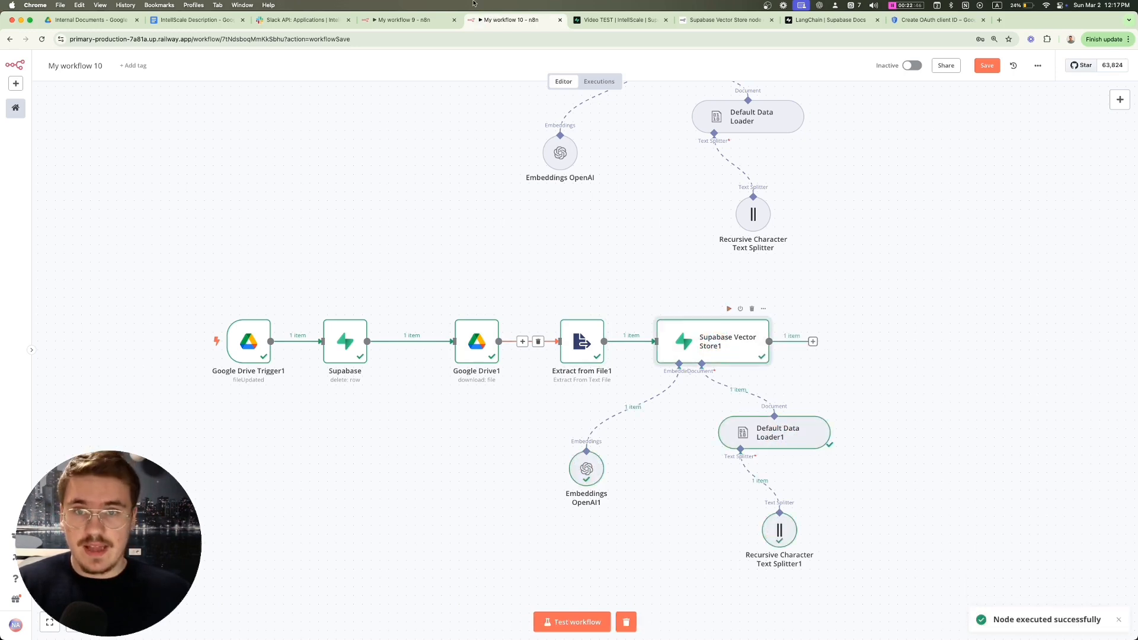
Step: Inspect the reloaded row's content and its metadata file_id in the Supabase documents table
left_click(614, 20)
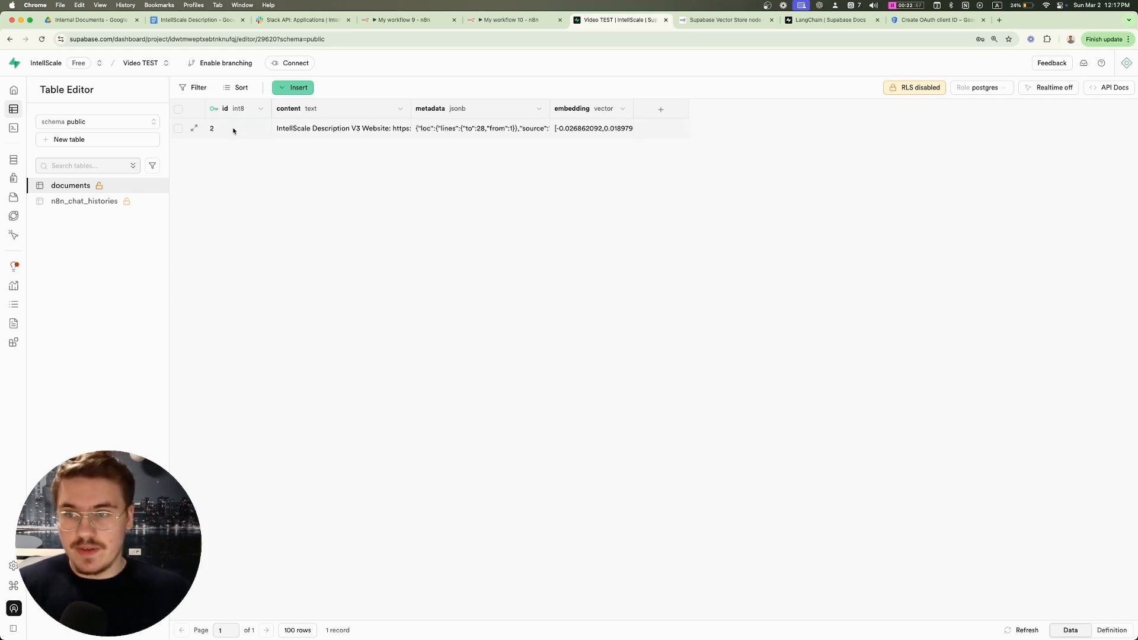
double_click(323, 127)
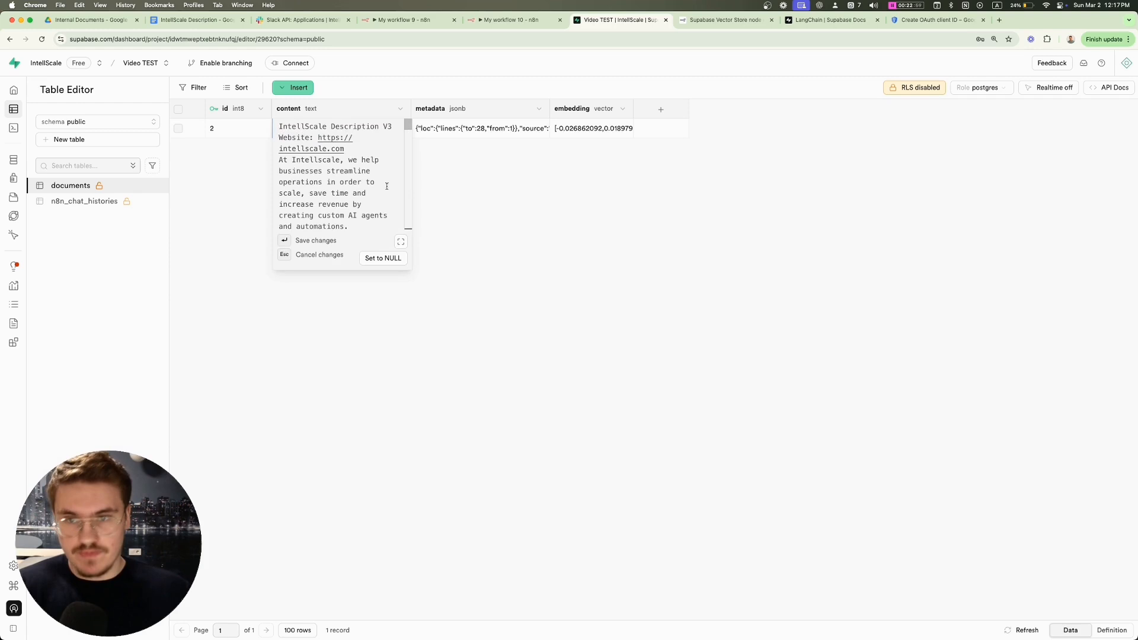
scroll(386, 186, "down", 10)
left_click(475, 172)
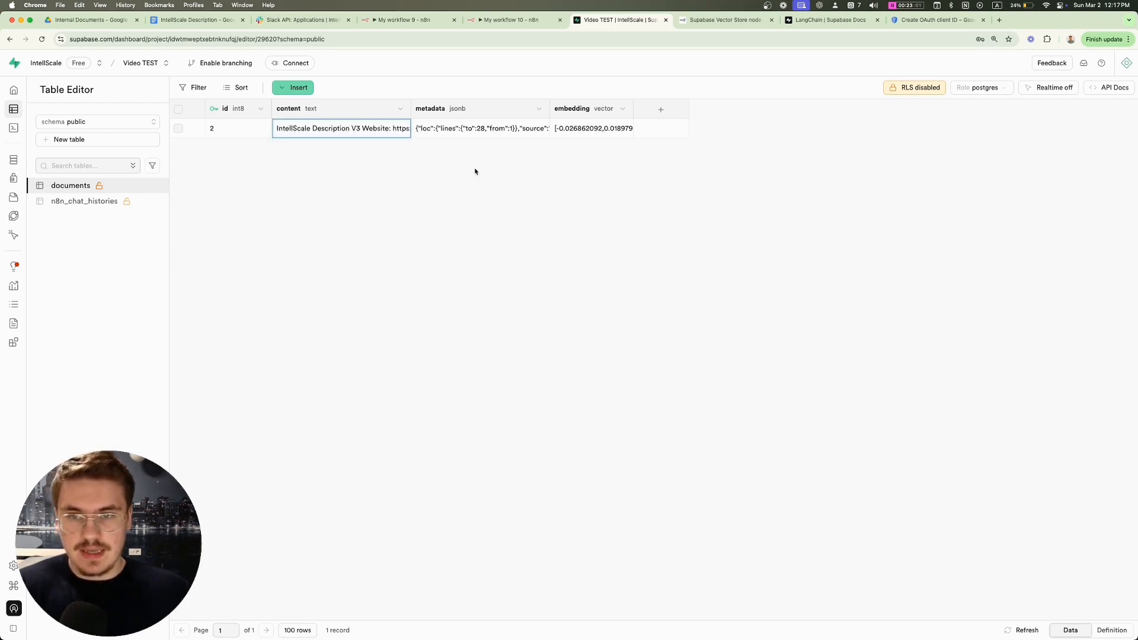
double_click(482, 131)
scroll(483, 177, "down", 5)
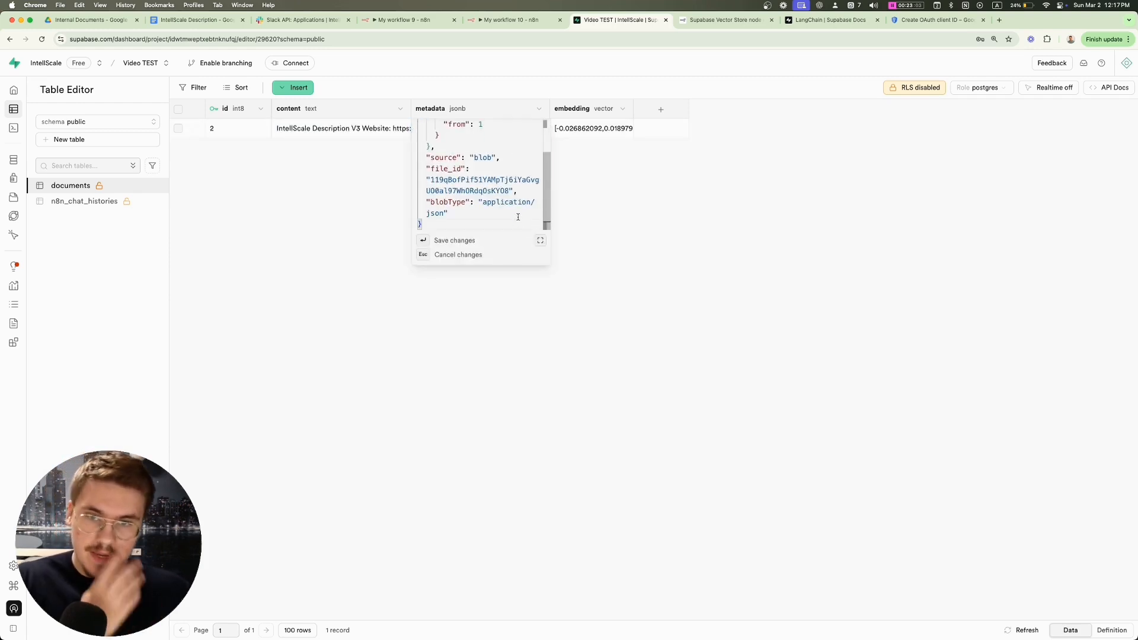
double_click(438, 181)
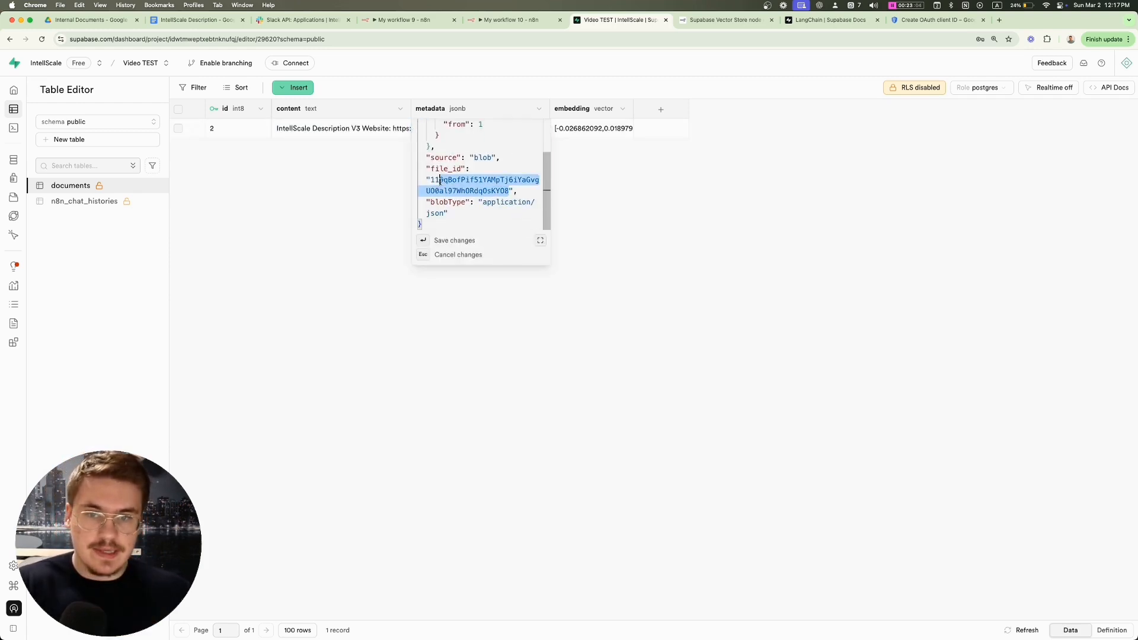
left_click(628, 183)
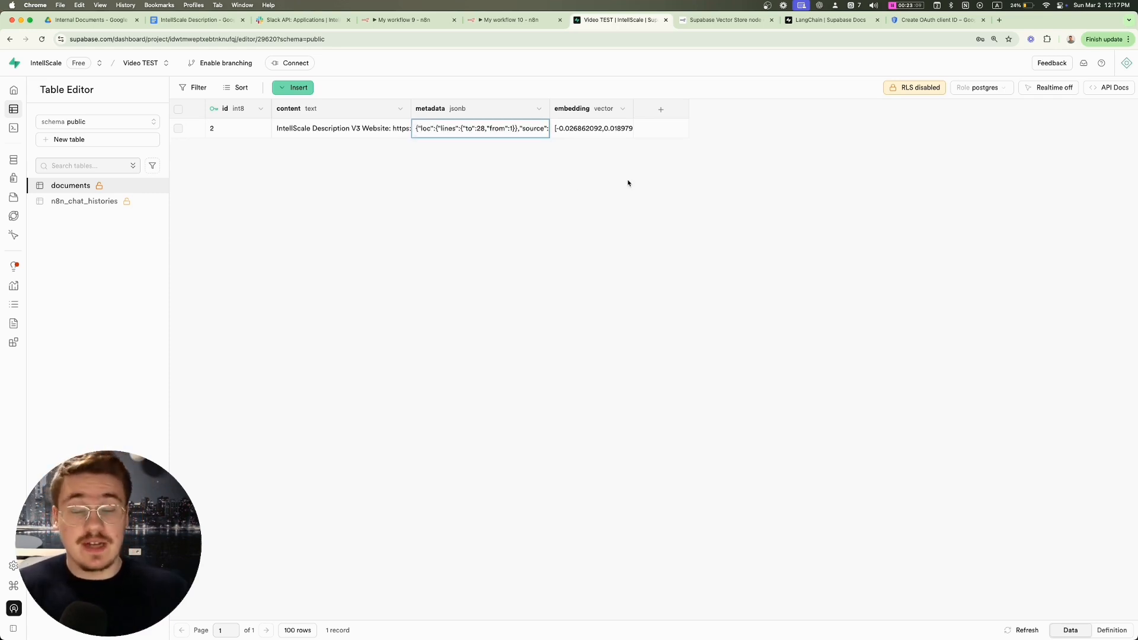
Step: Return to My workflow 10, reactivate the file-created Google Drive Trigger, and save the workflow
left_click(510, 20)
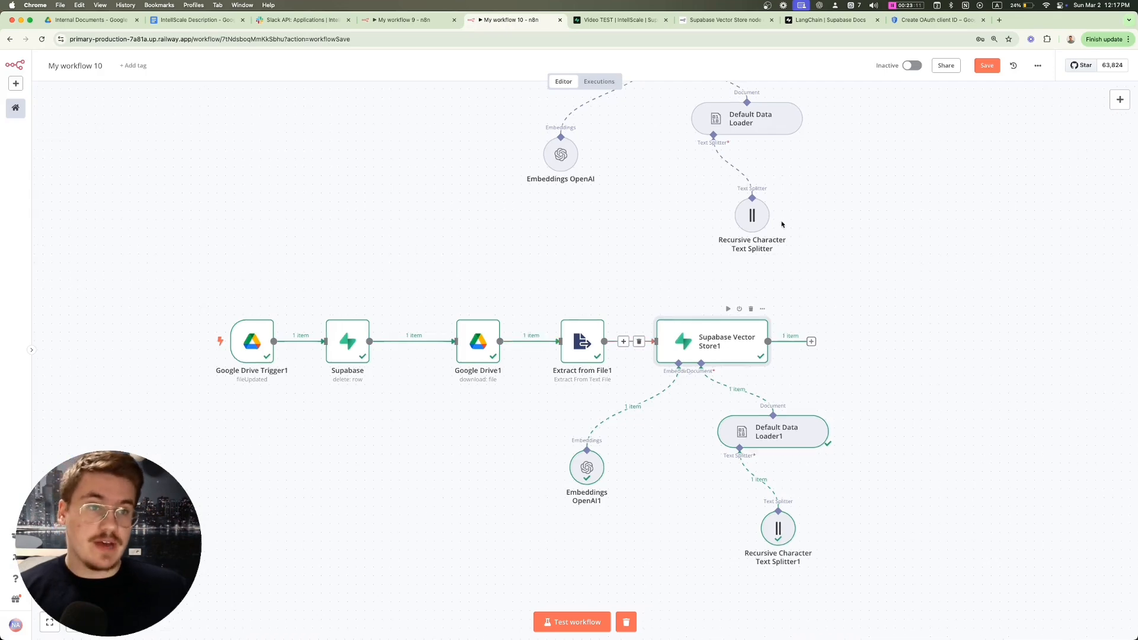
key("super+s")
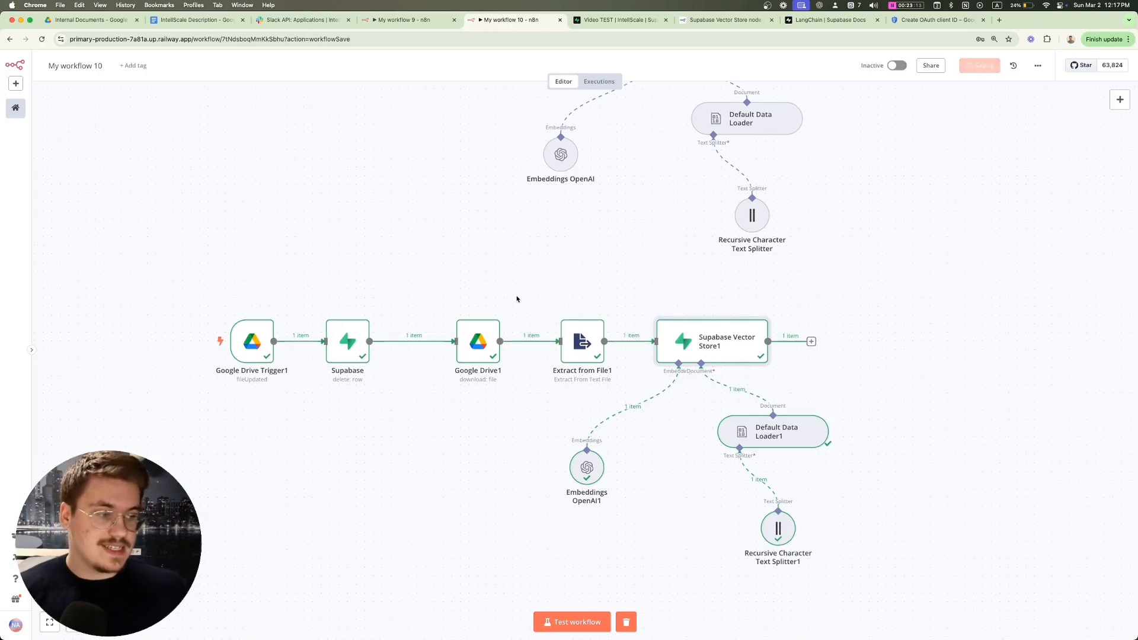
scroll(517, 299, "down", 3)
scroll(517, 299, "up", 3)
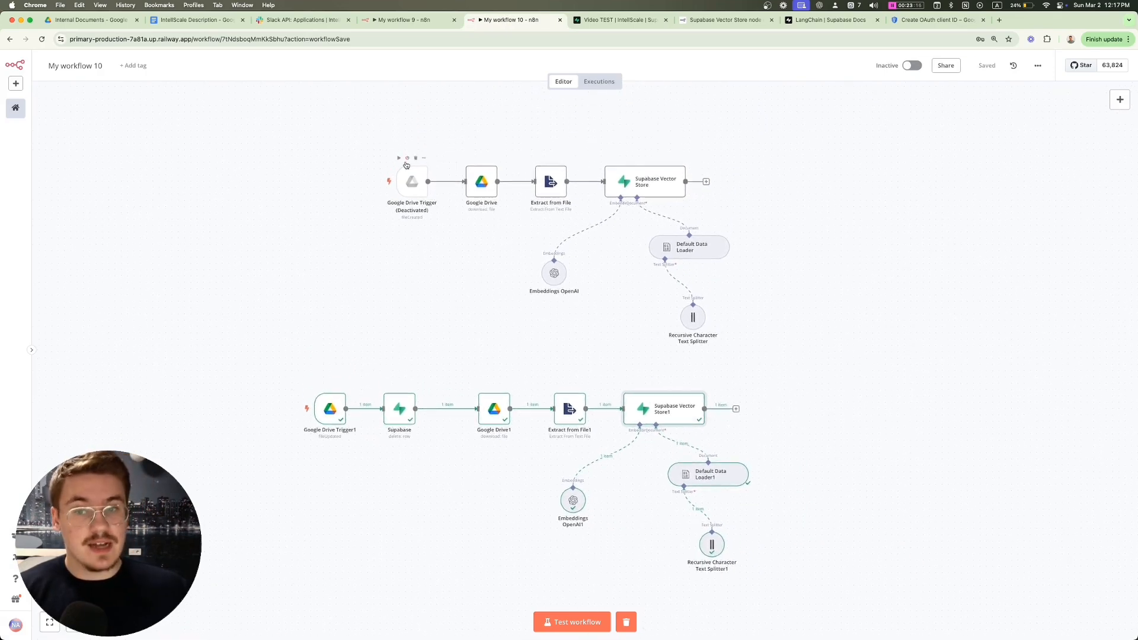
left_click(407, 159)
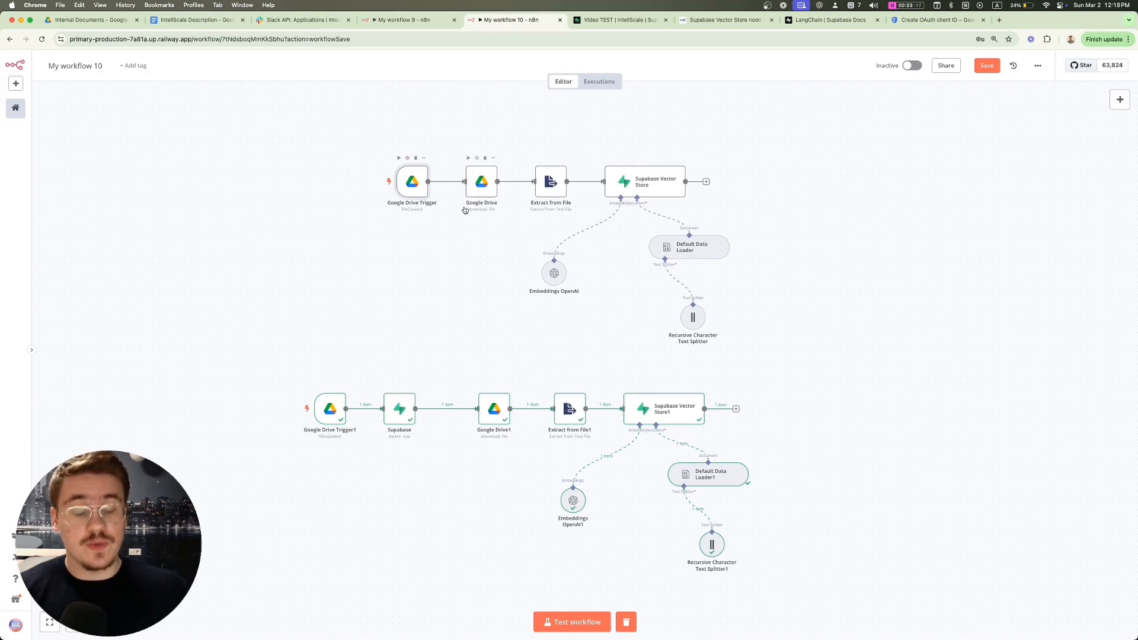
left_click(986, 66)
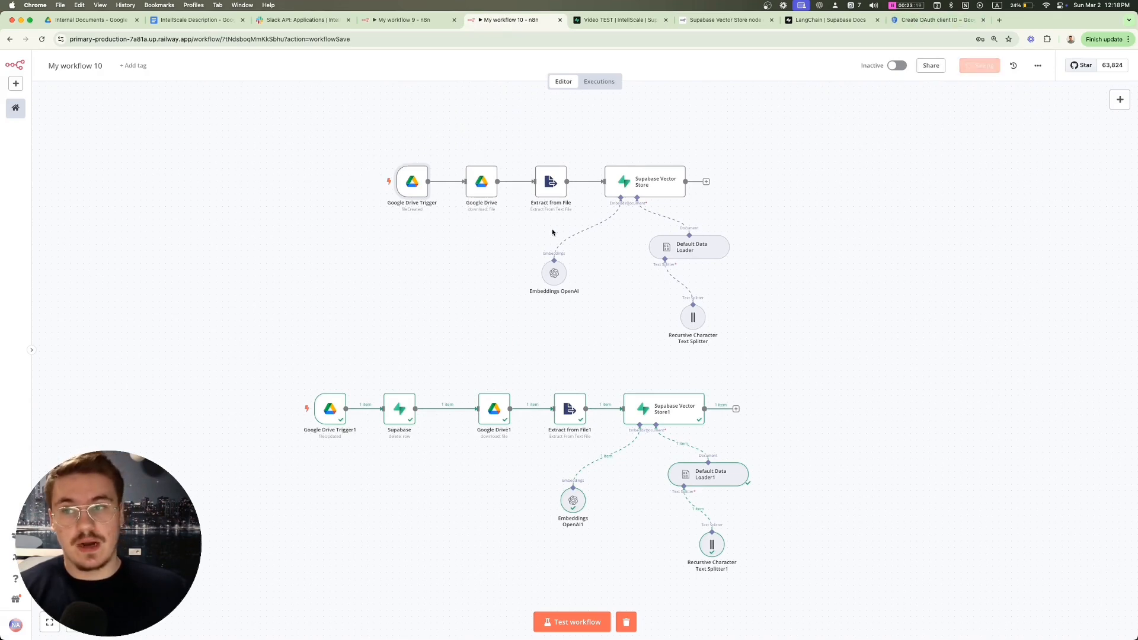
Step: Switch the whole workflow to active, acknowledge the activation notice, and switch it off again
left_click(74, 67)
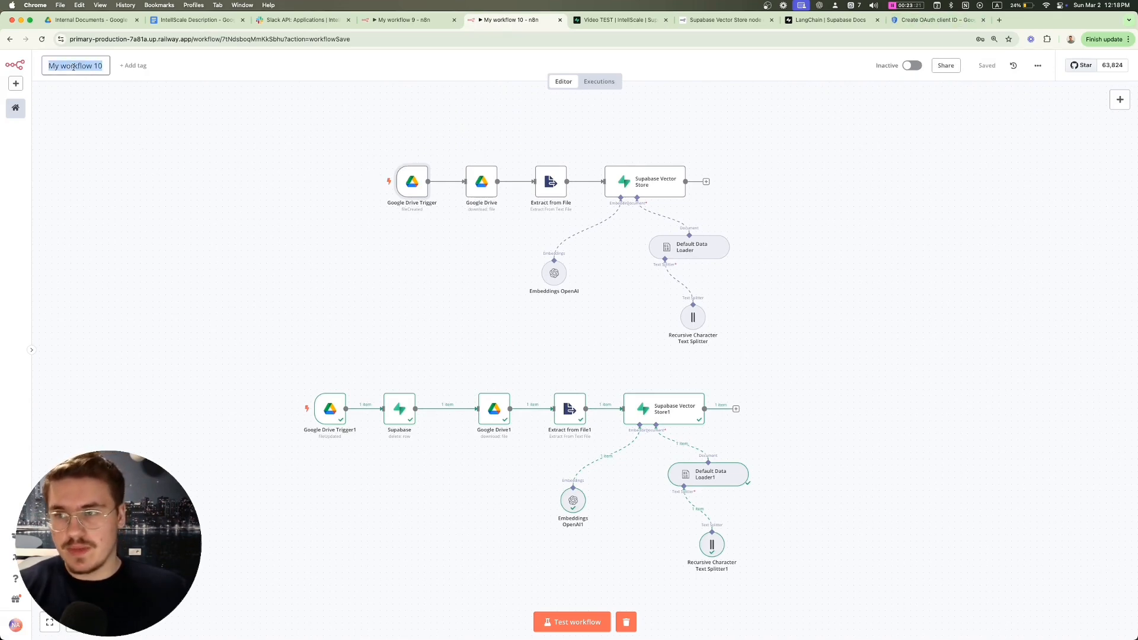
left_click(230, 224)
left_click(913, 67)
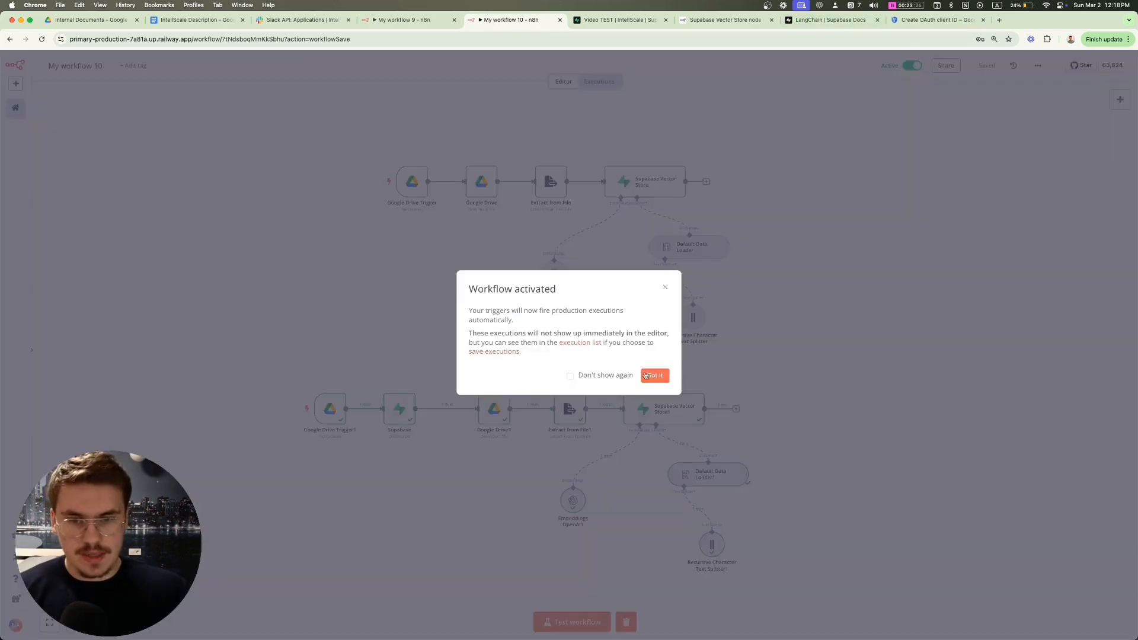
left_click(656, 376)
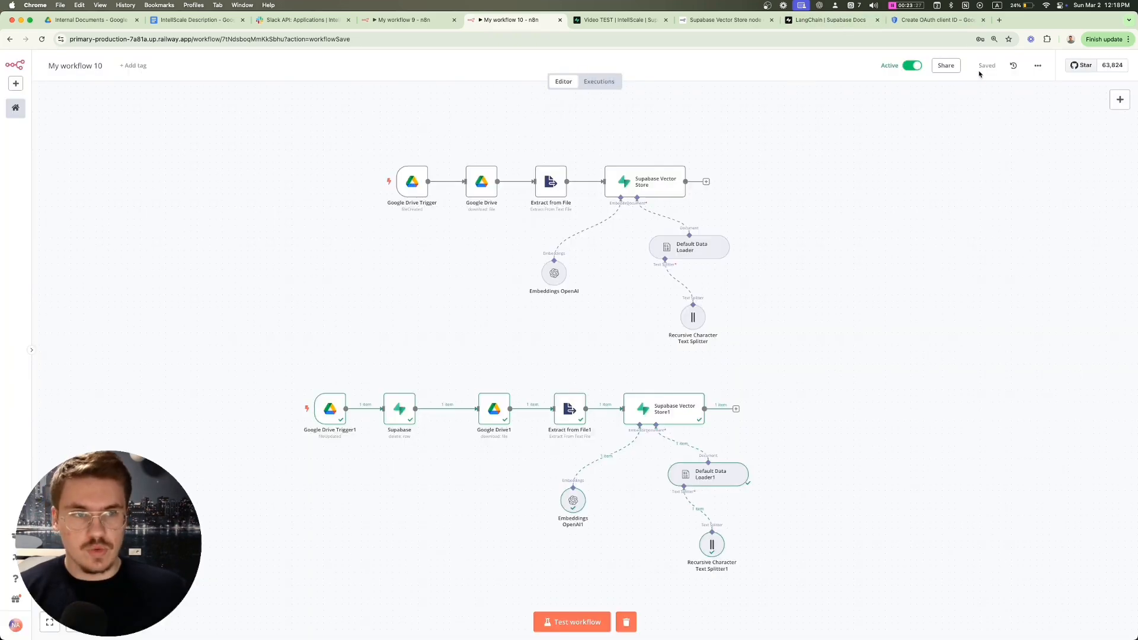
left_click(913, 70)
Step: Switch to the AI agent workflow, My workflow 9
left_click(396, 21)
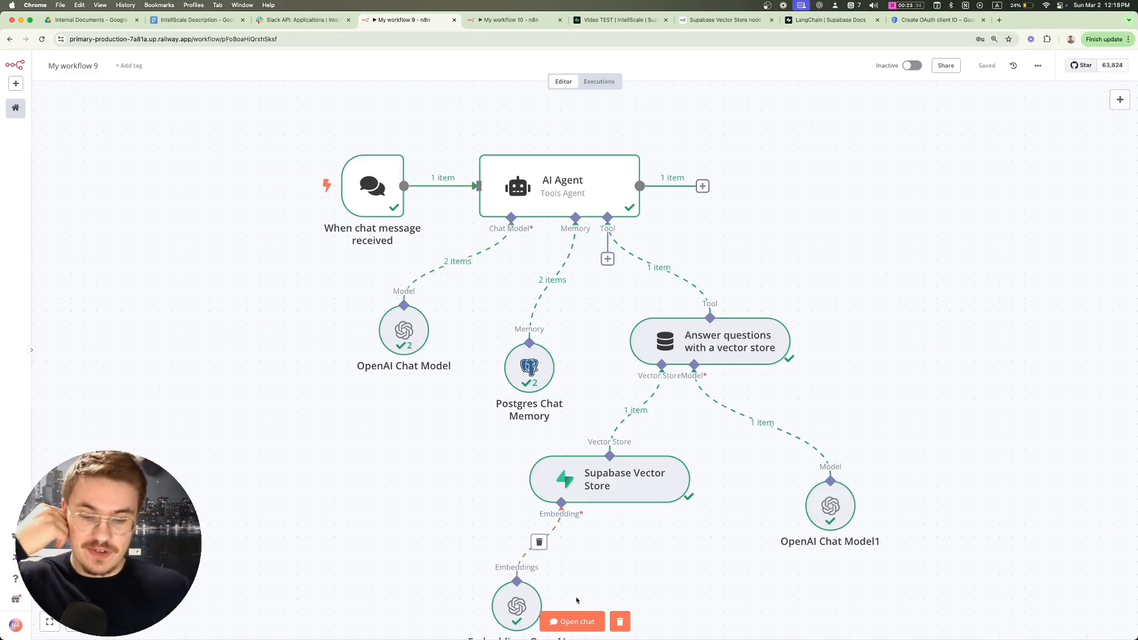
Step: Send the message "what is intellscale" to the AI agent in the workflow chat, then close the chat
left_click(570, 621)
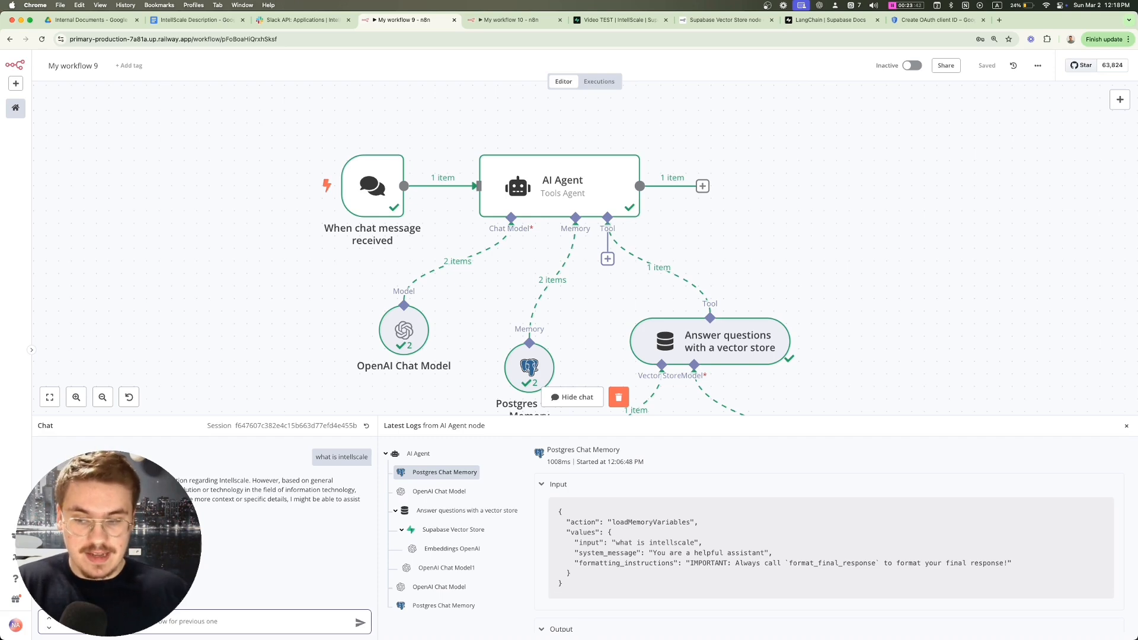
type("w")
key("BackSpace")
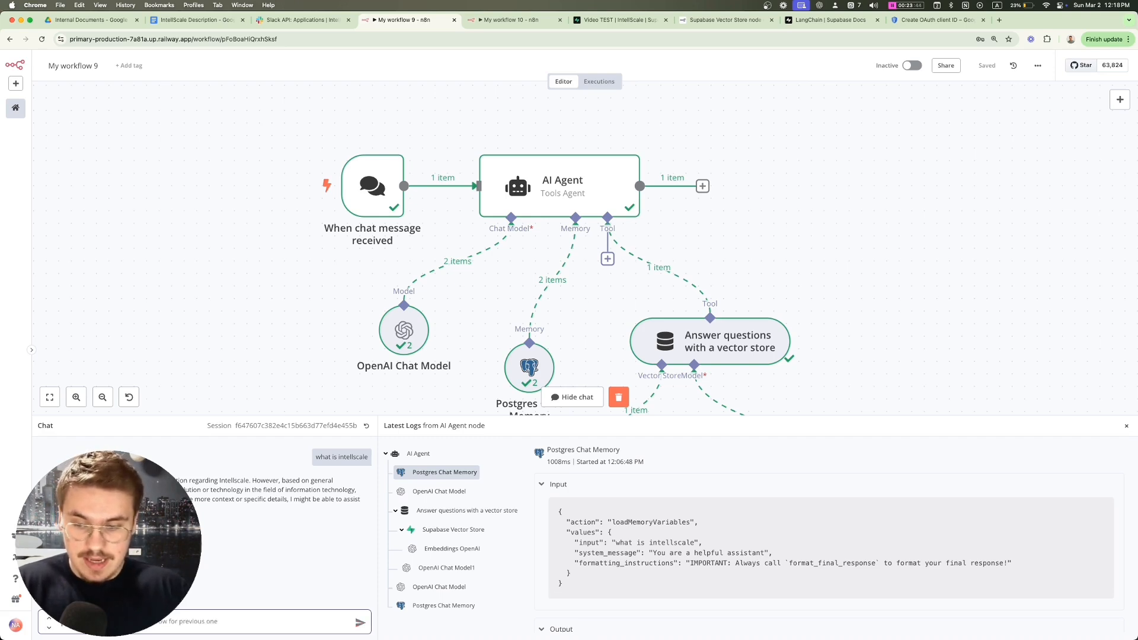
type("w")
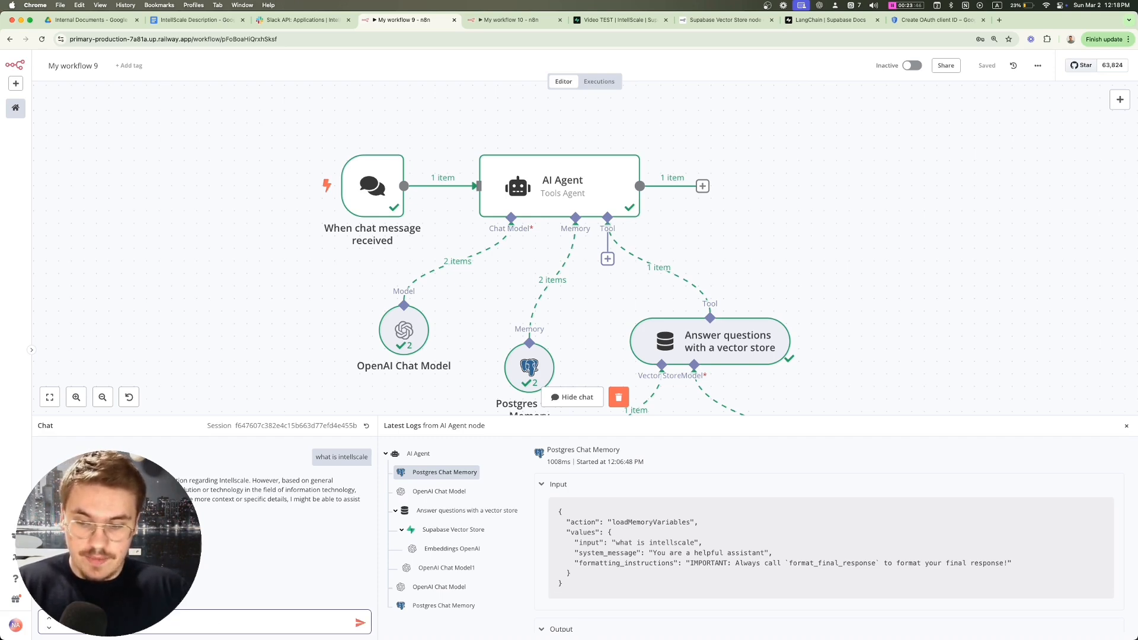
key("Return")
scroll(236, 207, "down", 3)
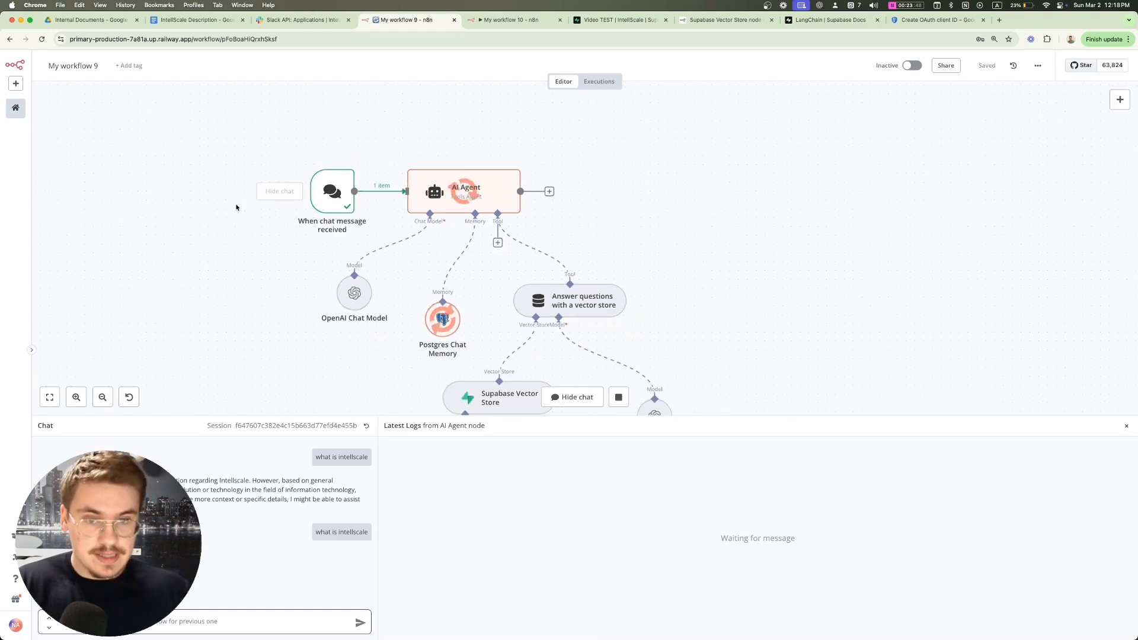
scroll(236, 207, "down", 3)
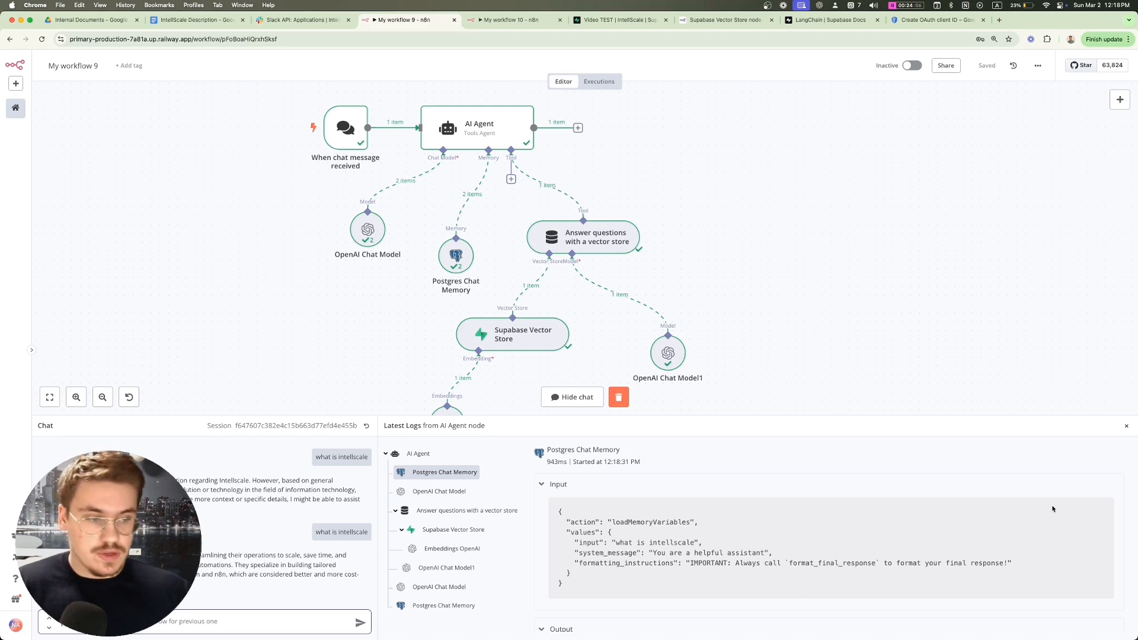
left_click(1127, 425)
scroll(857, 339, "up", 1)
scroll(858, 340, "left", 1)
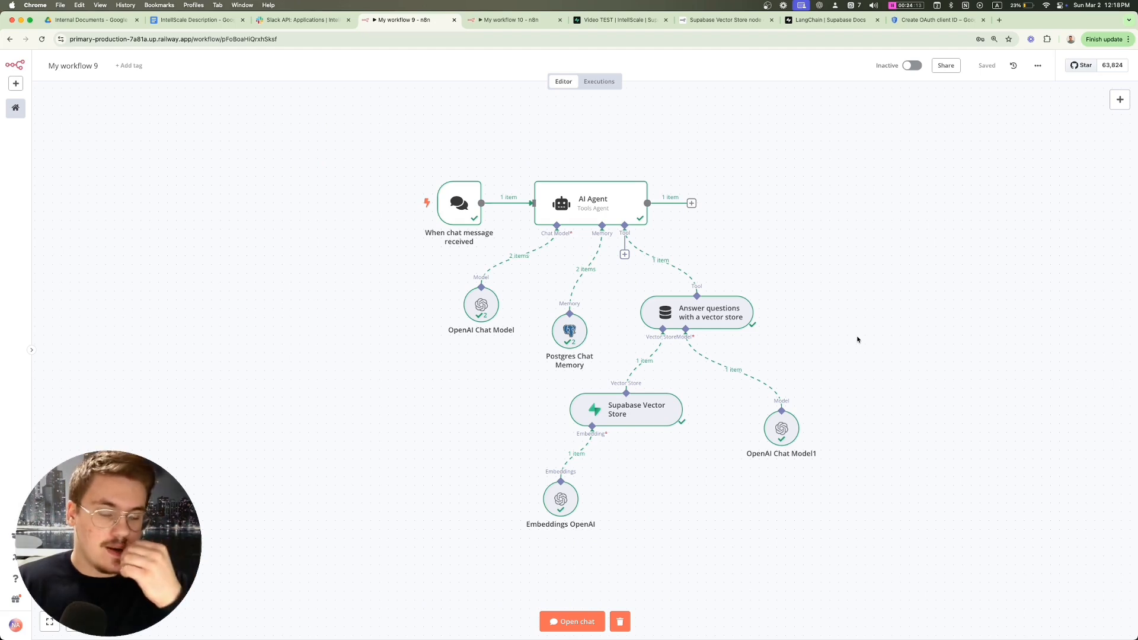
left_click_drag(358, 147, 830, 584)
scroll(457, 336, "up", 1)
scroll(458, 336, "left", 1)
left_click(458, 336)
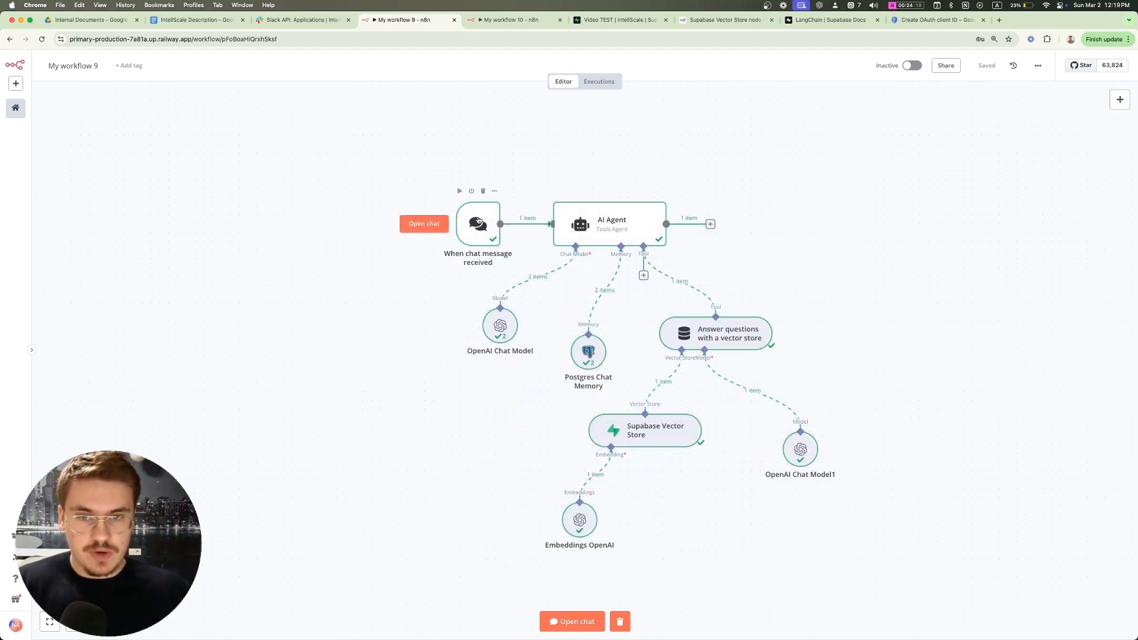
mouse_move(477, 226)
left_mouse_down()
mouse_move(407, 218)
mouse_move(464, 231)
mouse_move(477, 219)
left_mouse_up()
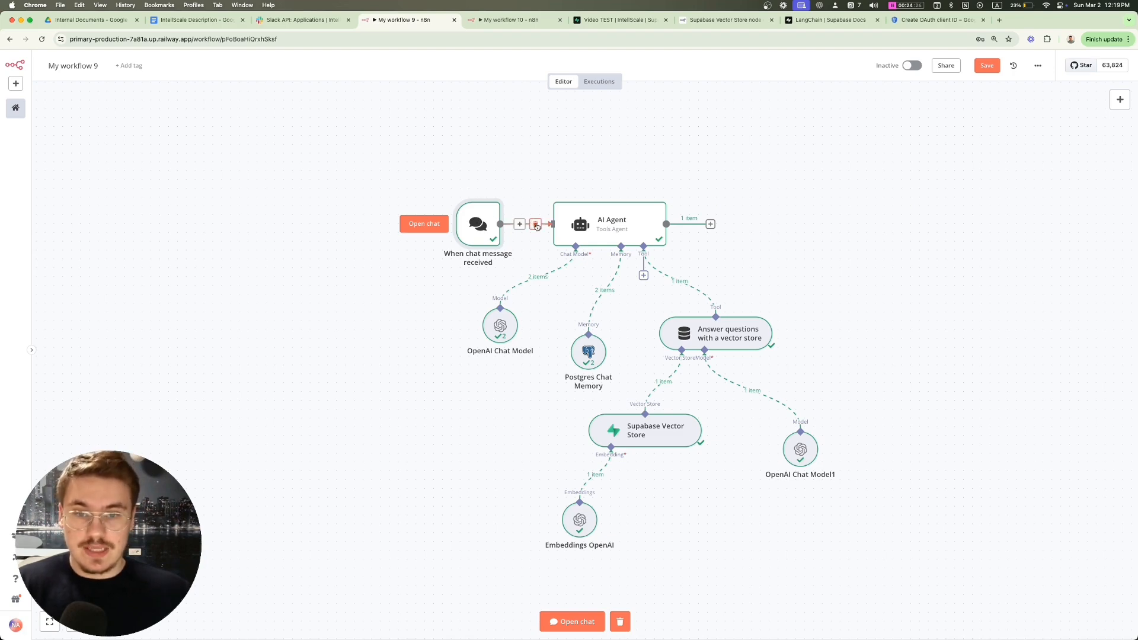
scroll(538, 226, "up", 1)
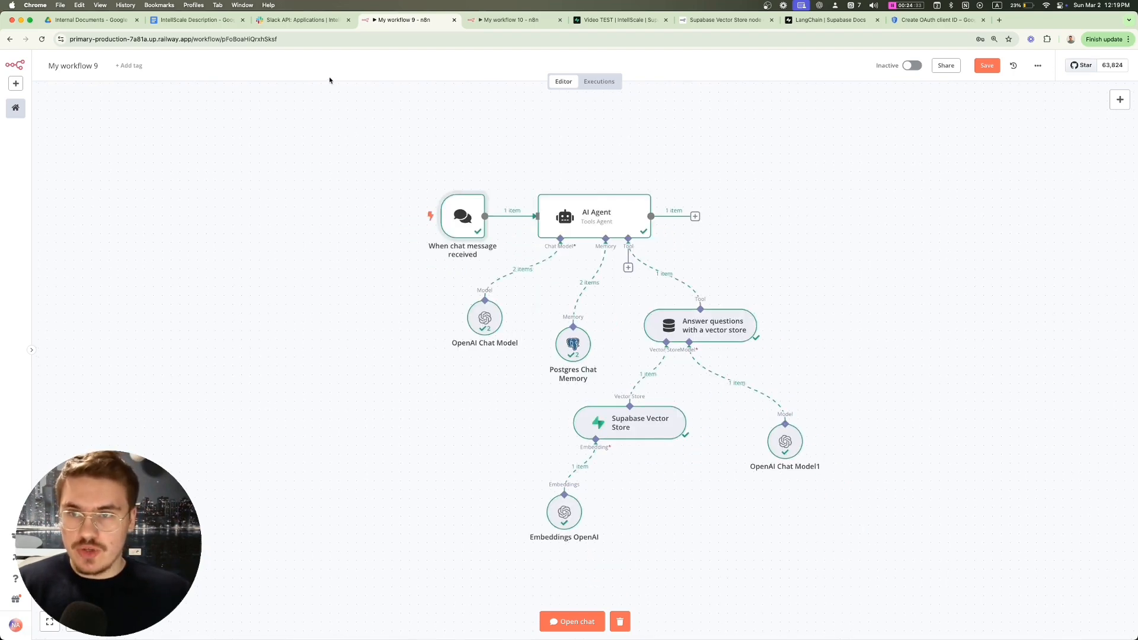
Step: Switch to the Slack API site and start a new app from a manifest in the IntellScale workspace
left_click(283, 25)
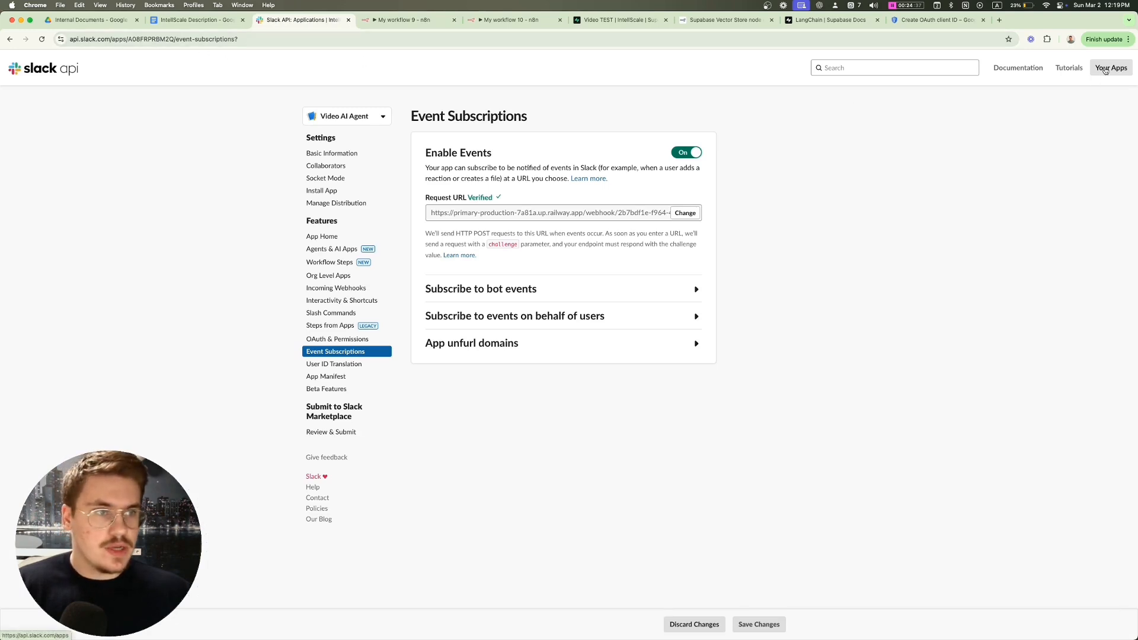
left_click(1105, 70)
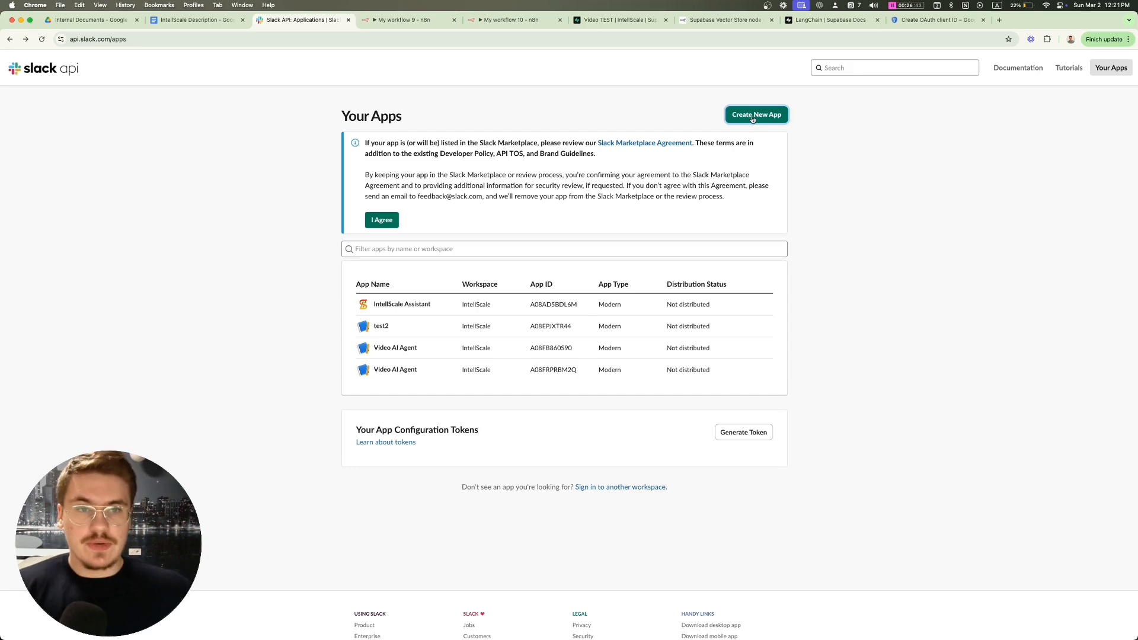
left_click(752, 118)
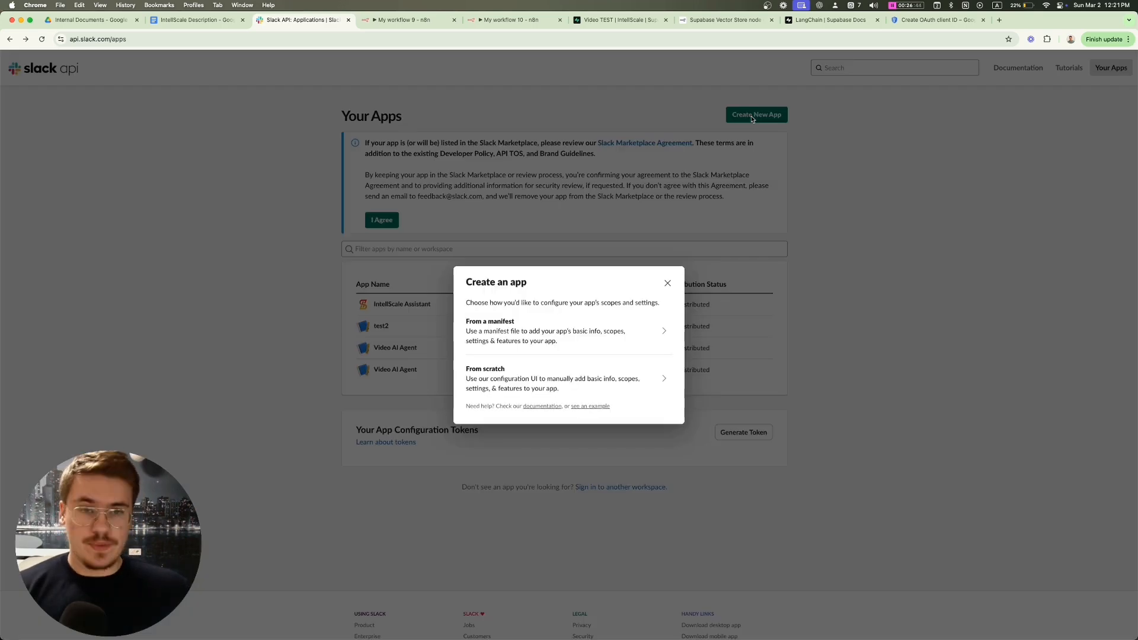
left_click(546, 322)
left_click(547, 323)
left_click(492, 337)
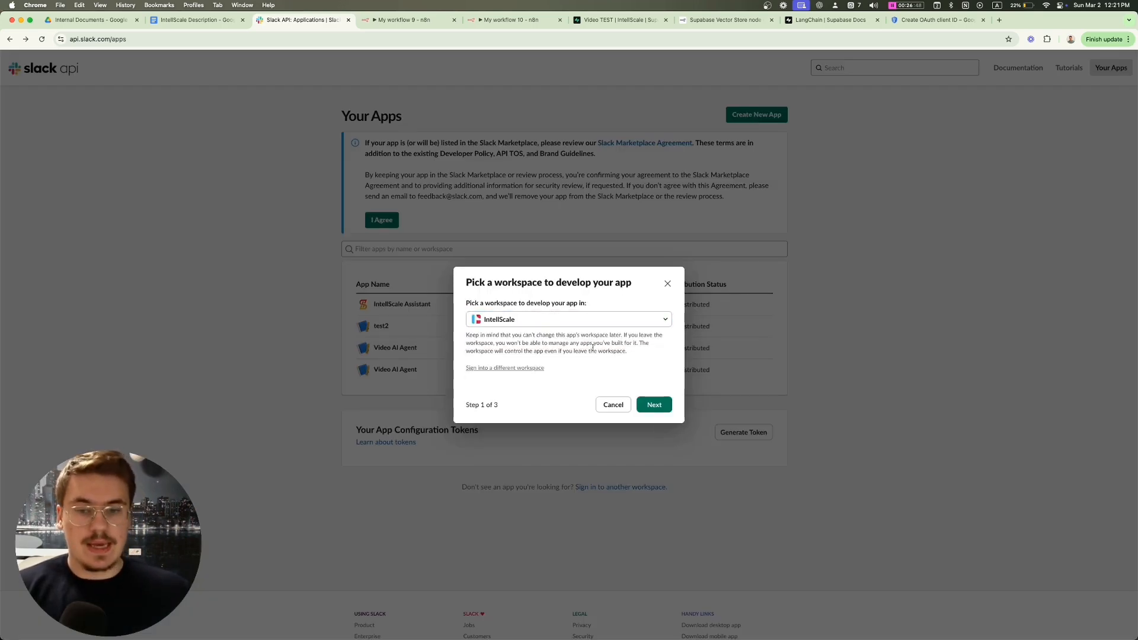
left_click(653, 403)
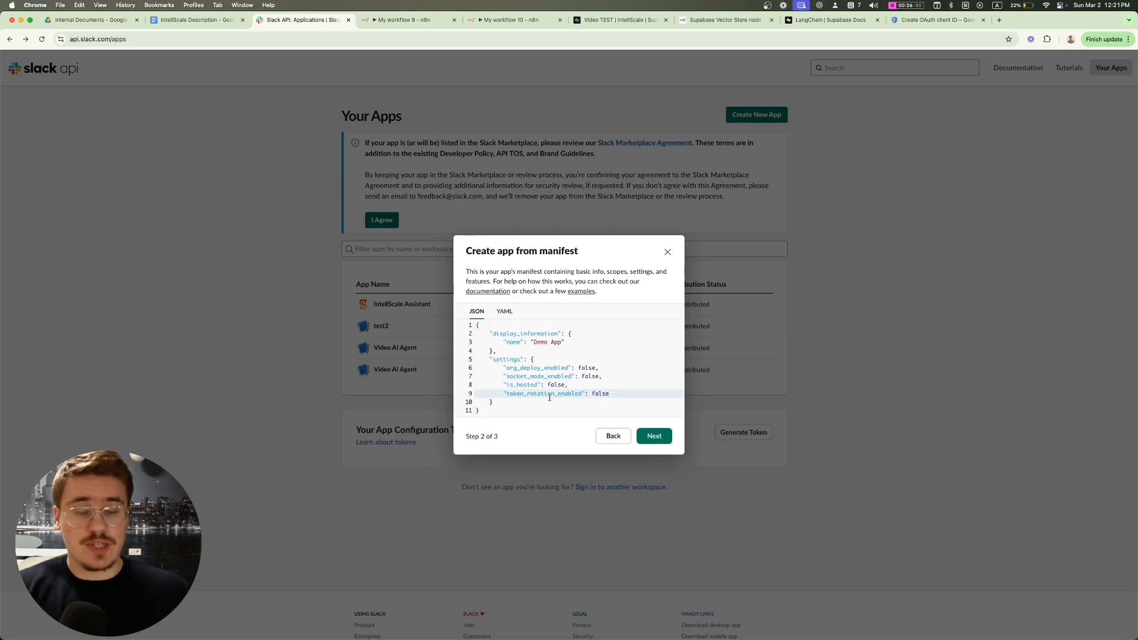
Step: Replace the default JSON manifest with the copied bot manifest and look through its contents
key("super+a")
key("super+v")
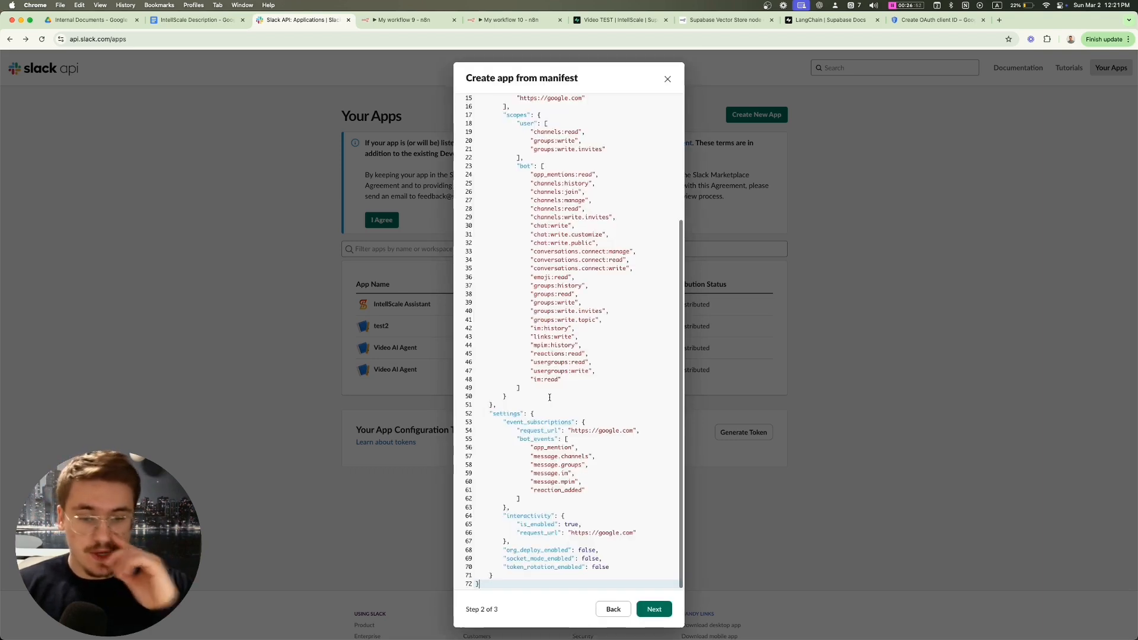
scroll(550, 398, "down", 2)
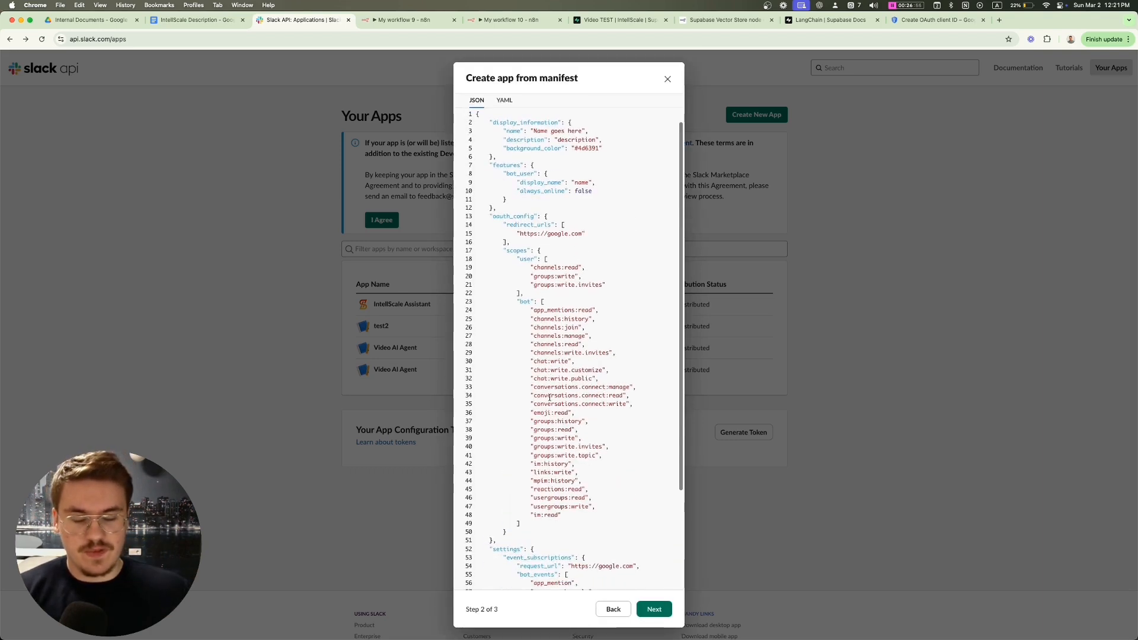
scroll(549, 397, "down", 6)
scroll(573, 191, "up", 10)
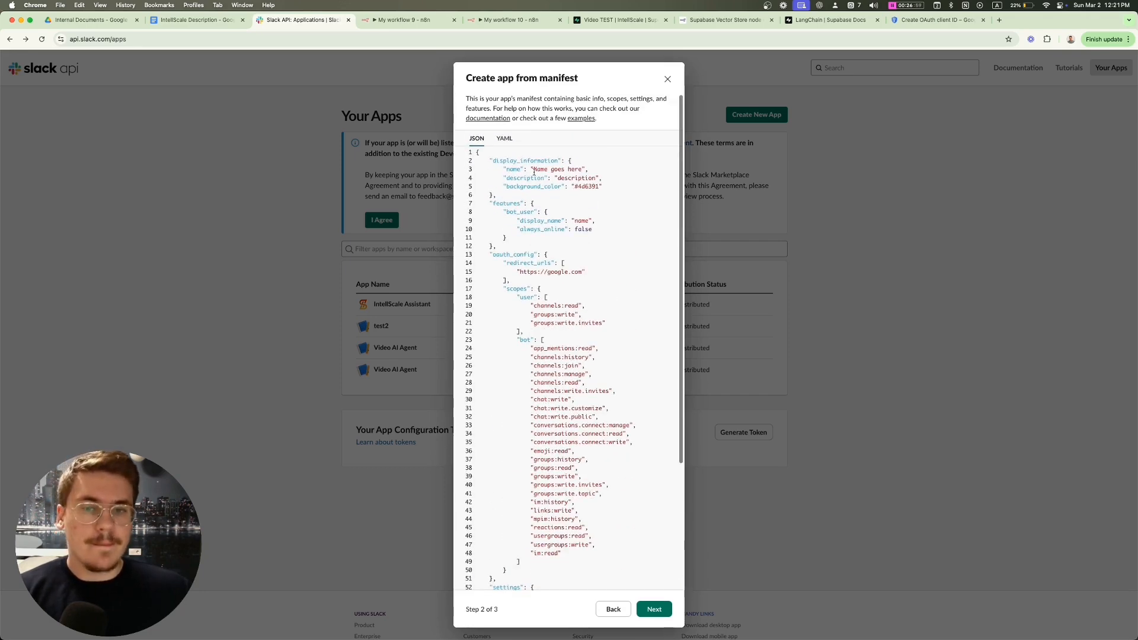
scroll(533, 172, "down", 5)
scroll(534, 172, "up", 5)
scroll(533, 172, "down", 5)
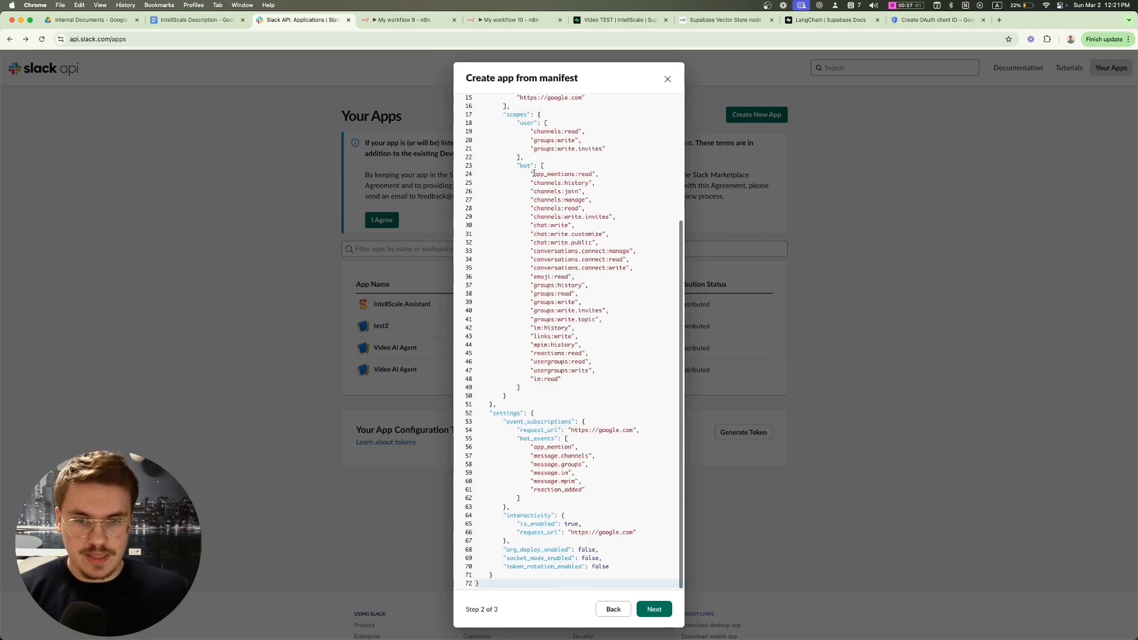
scroll(534, 172, "up", 5)
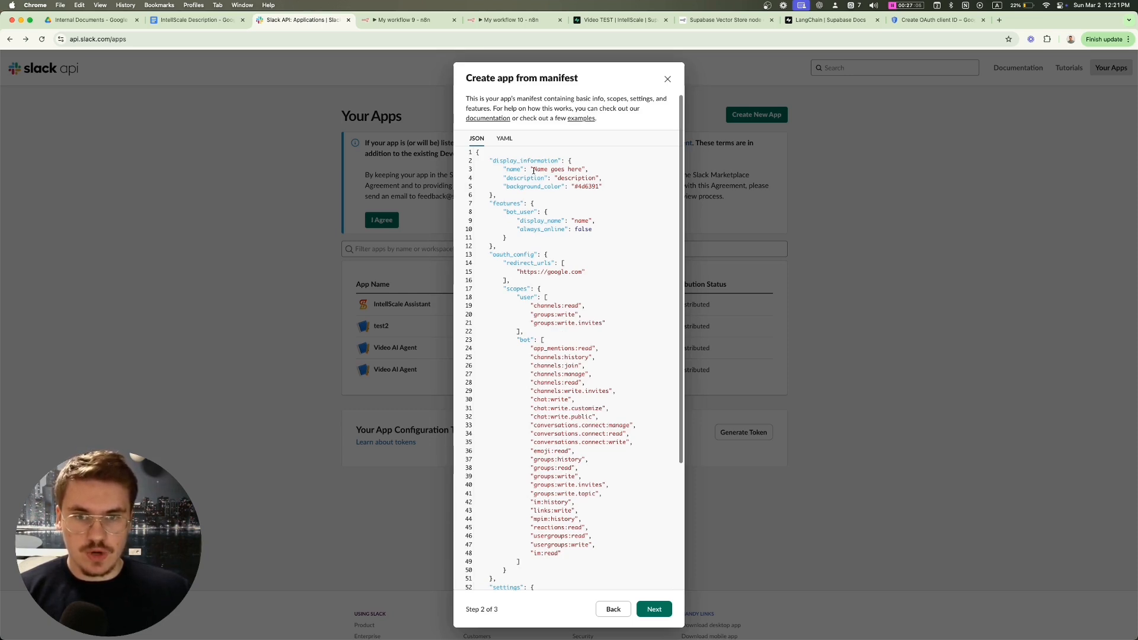
Step: Set the app name in the manifest's display information to "Video Assistant"
left_click_drag(533, 171, 580, 168)
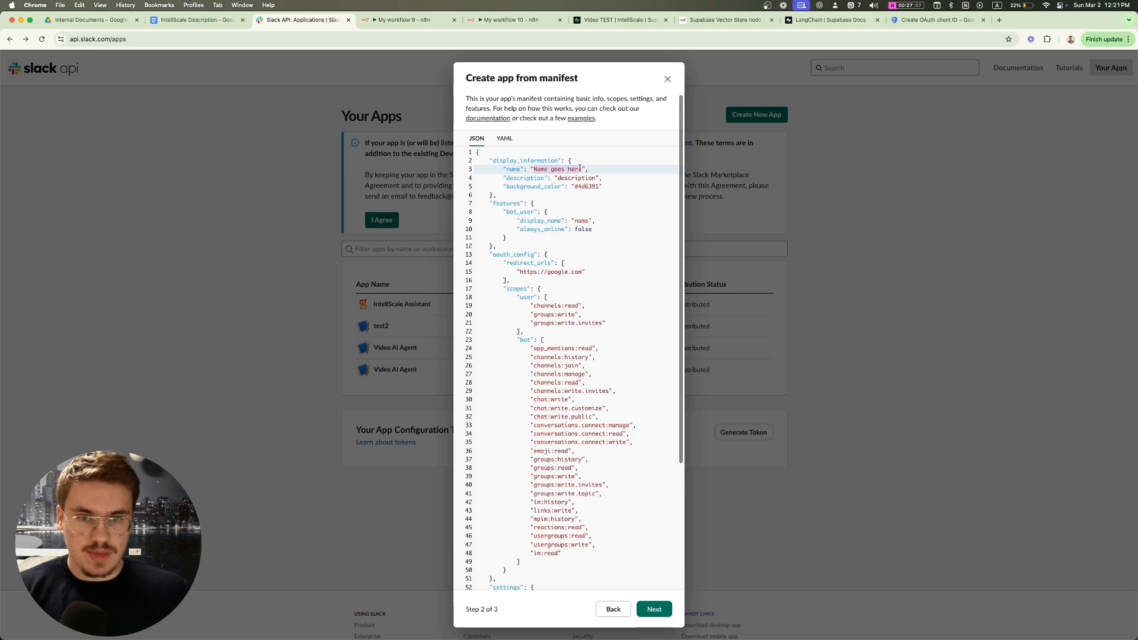
key("BackSpace")
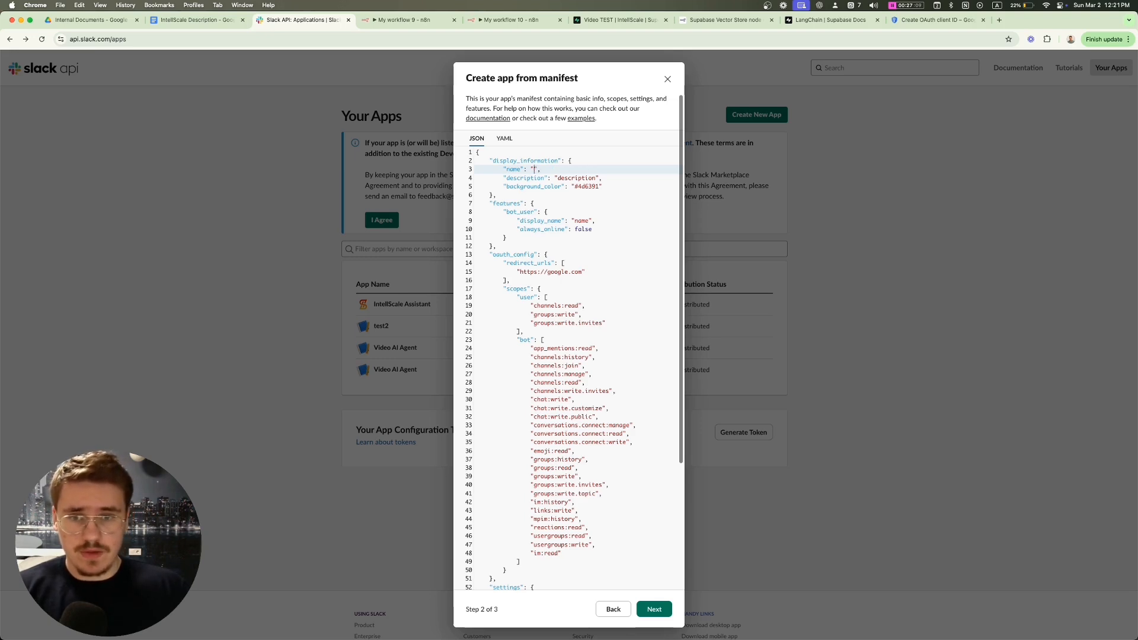
type("Video As")
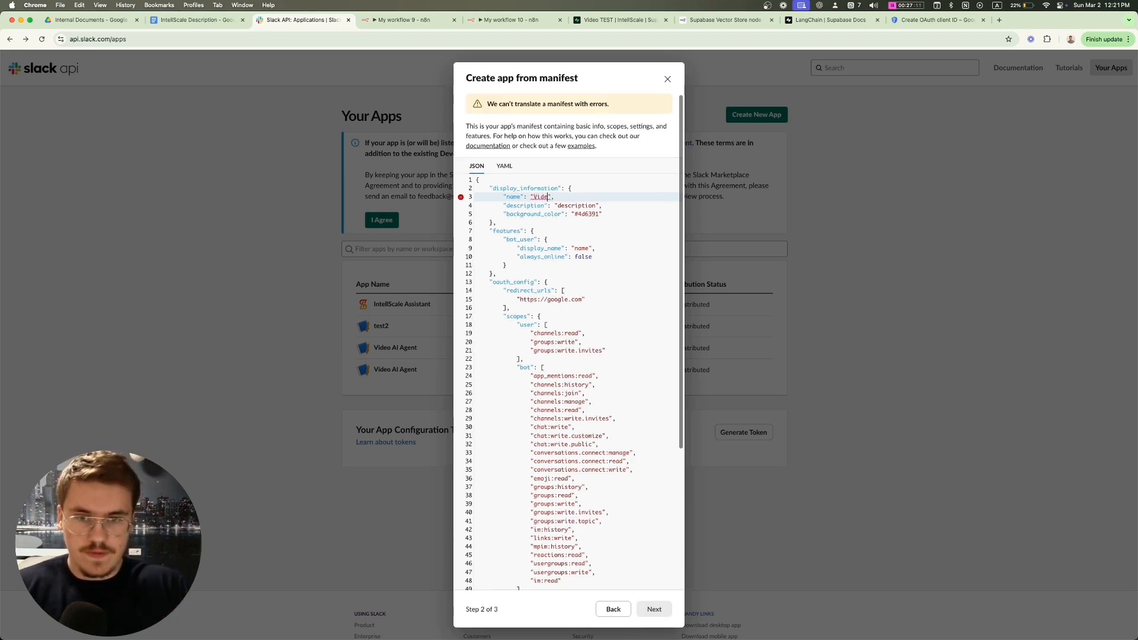
type("sistant")
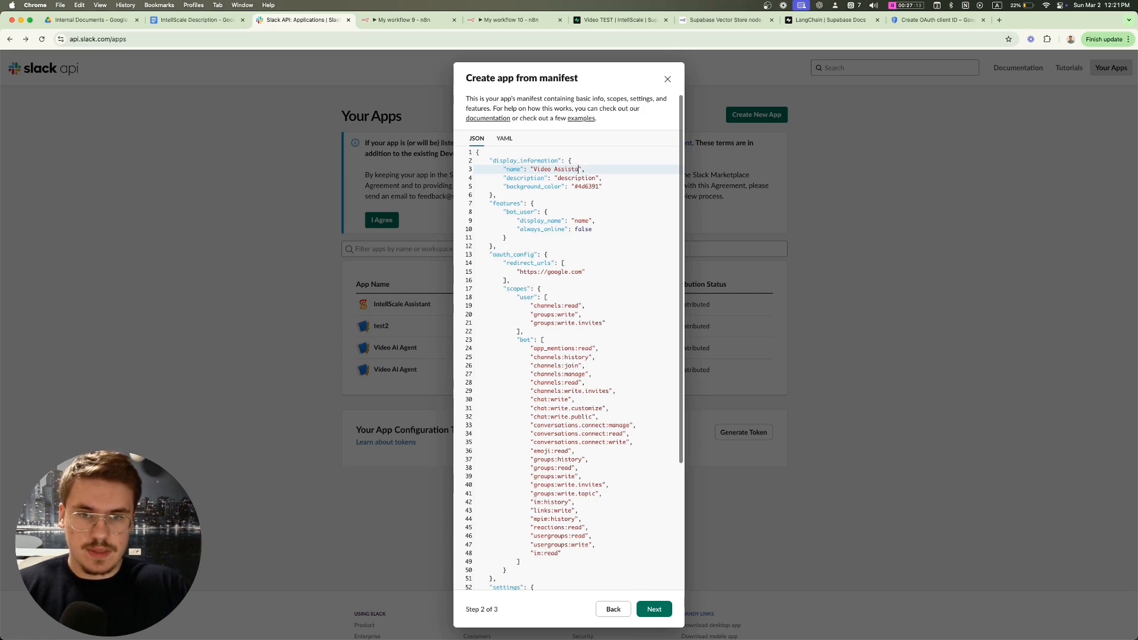
Step: Set the bot user's display name in the manifest to "Video AI Agent"
left_click(584, 178)
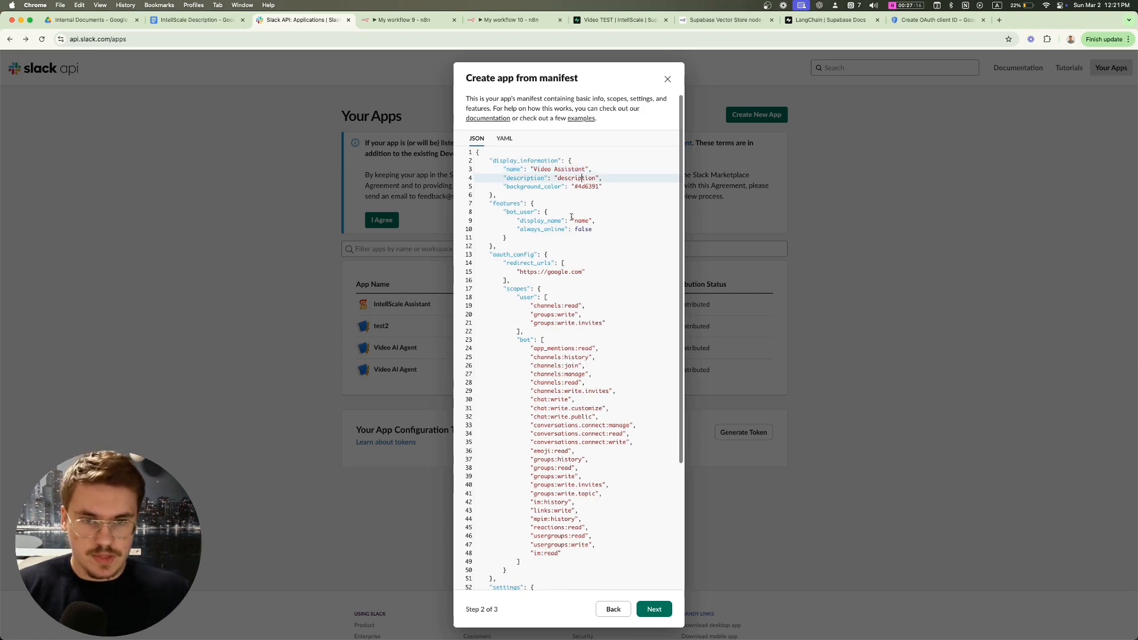
scroll(564, 255, "down", 1)
double_click(581, 193)
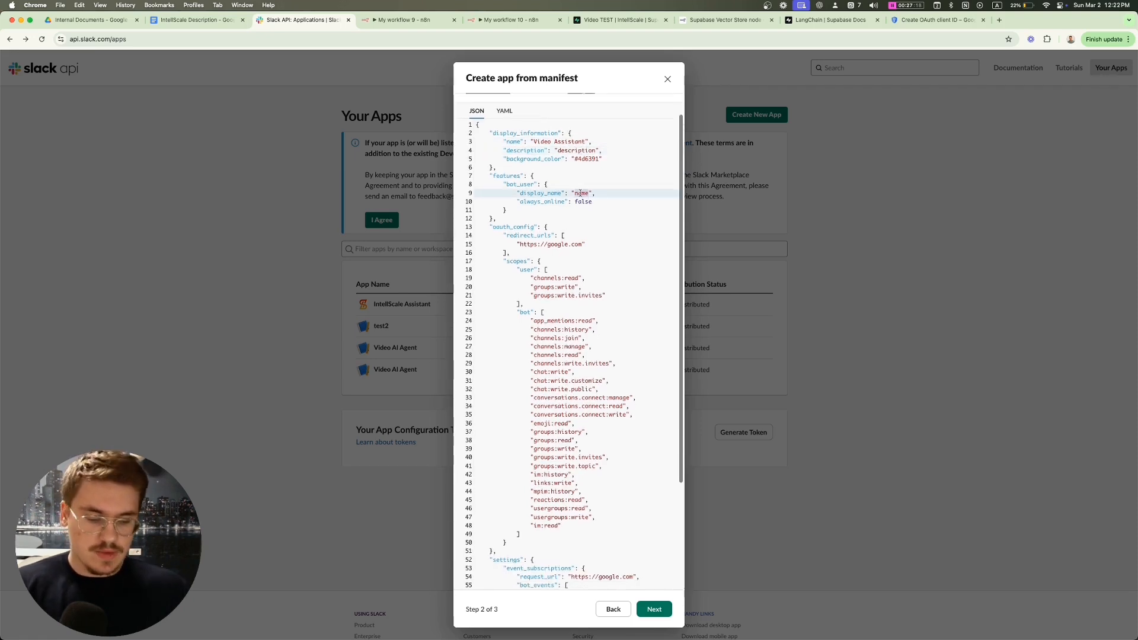
key("BackSpace")
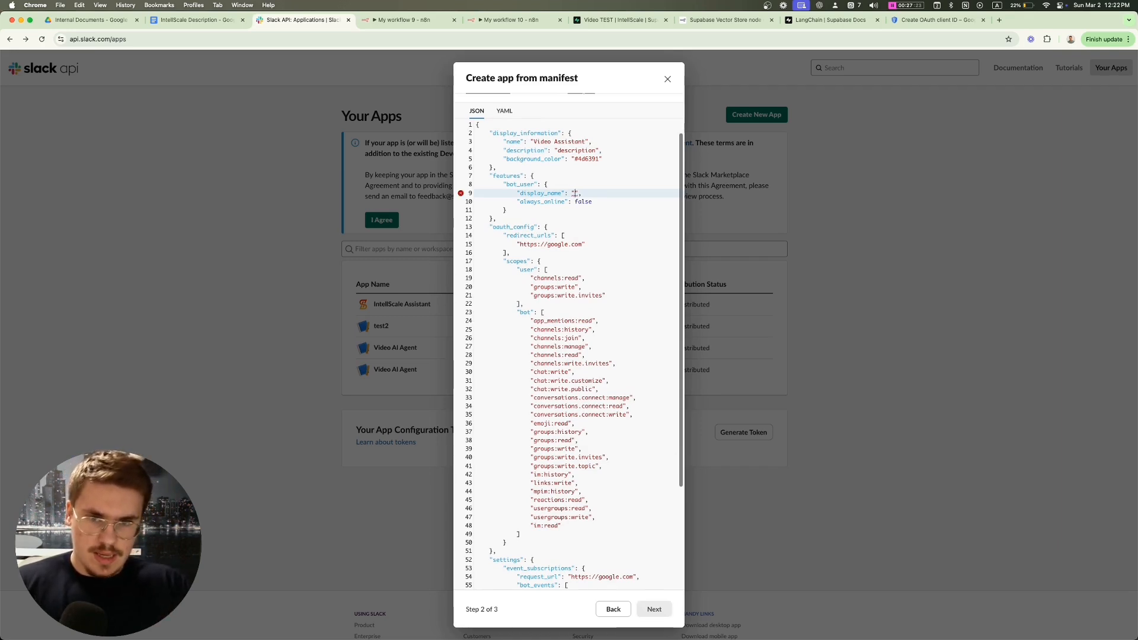
type("Video AI Ag")
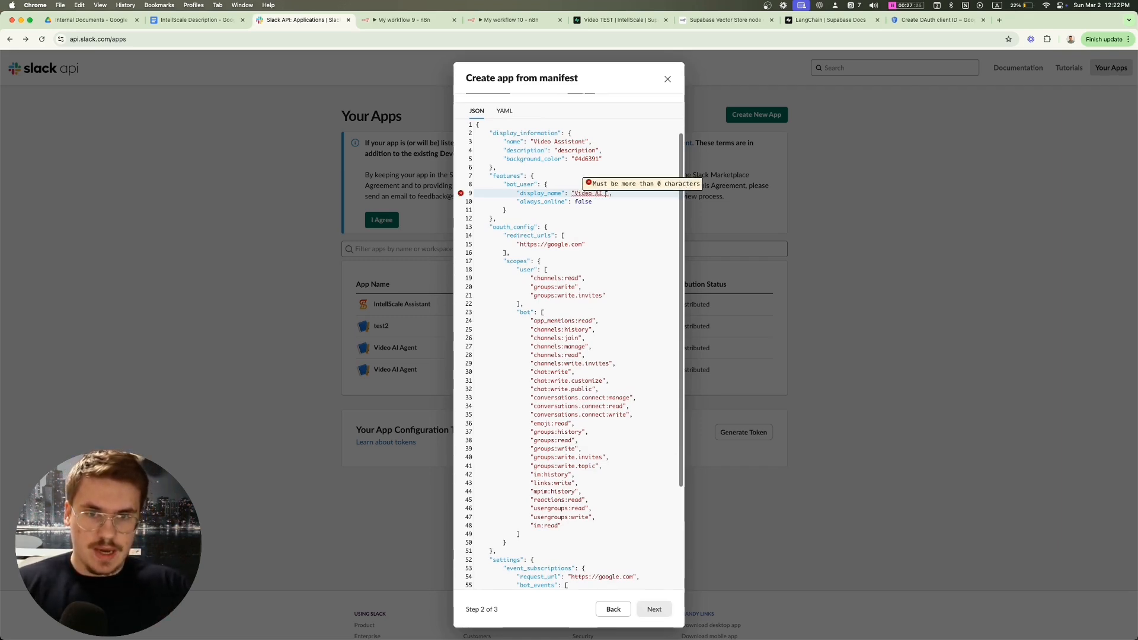
type("ent")
Step: Examine the manifest's redirect URLs, user and bot scopes, and the event subscriptions' request URL
scroll(529, 235, "down", 1)
left_click(528, 237)
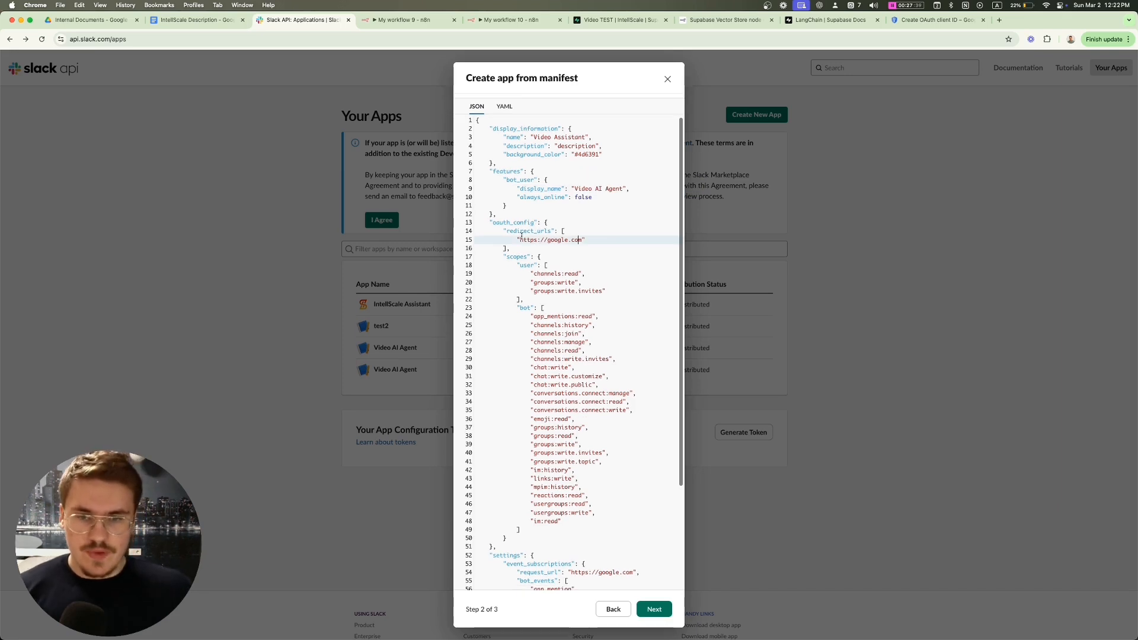
left_click(527, 231)
scroll(562, 280, "down", 1)
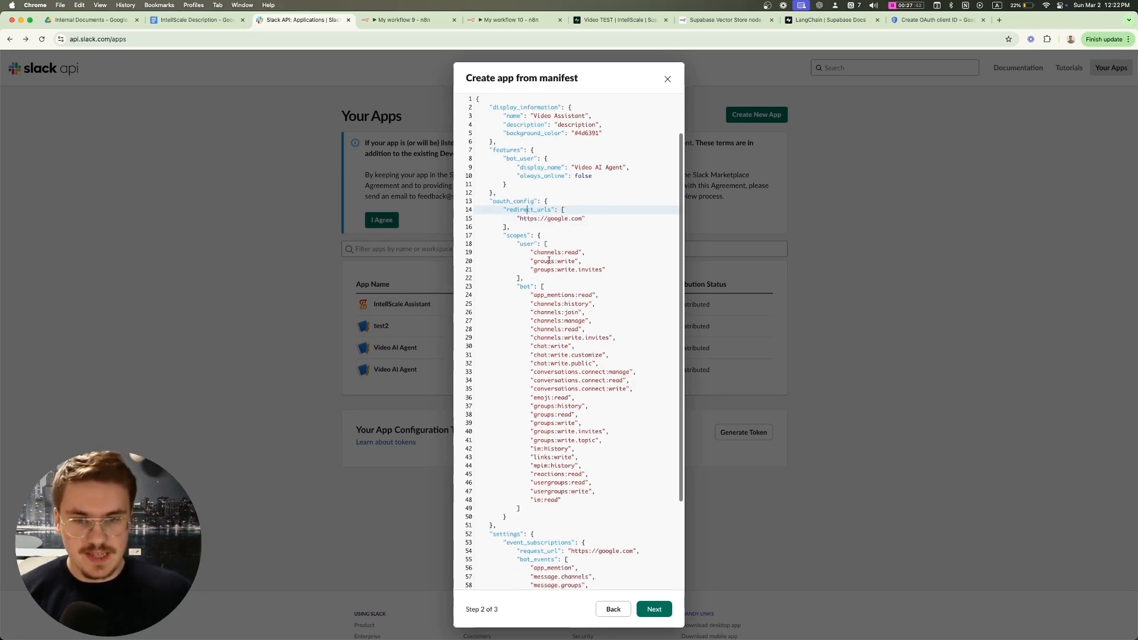
scroll(549, 273, "down", 1)
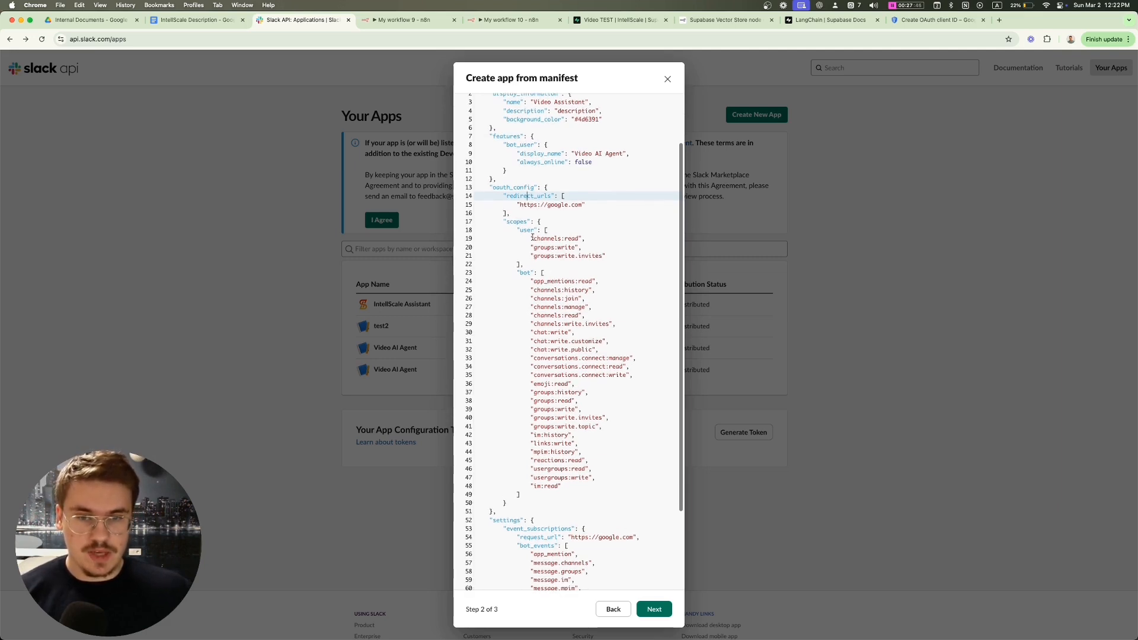
left_click_drag(531, 238, 466, 251)
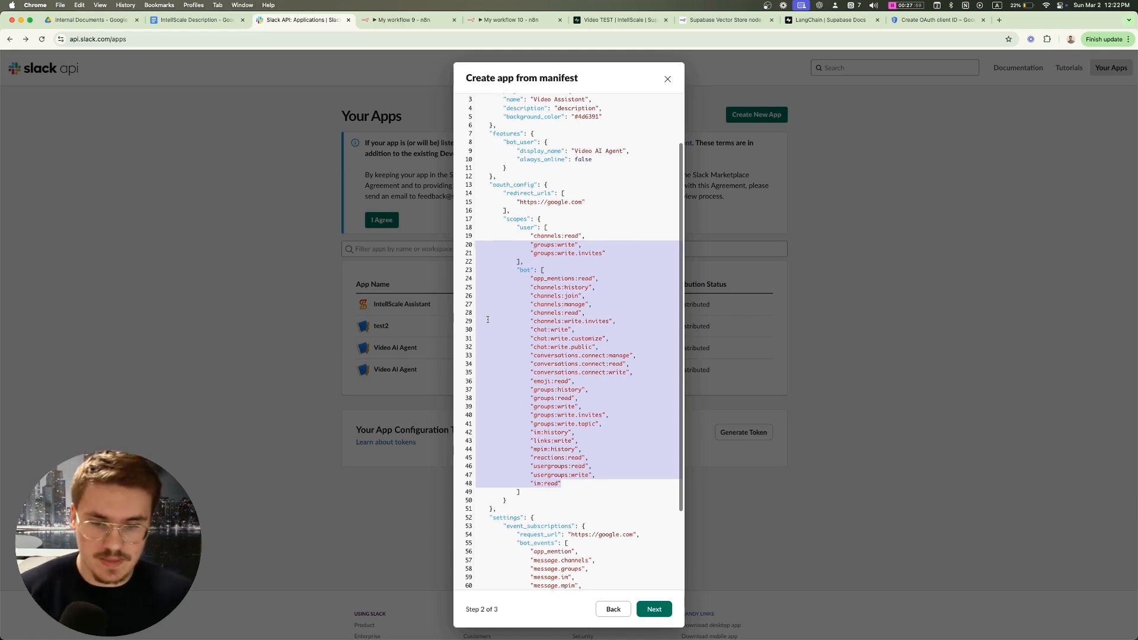
scroll(569, 355, "down", 3)
left_click(577, 440)
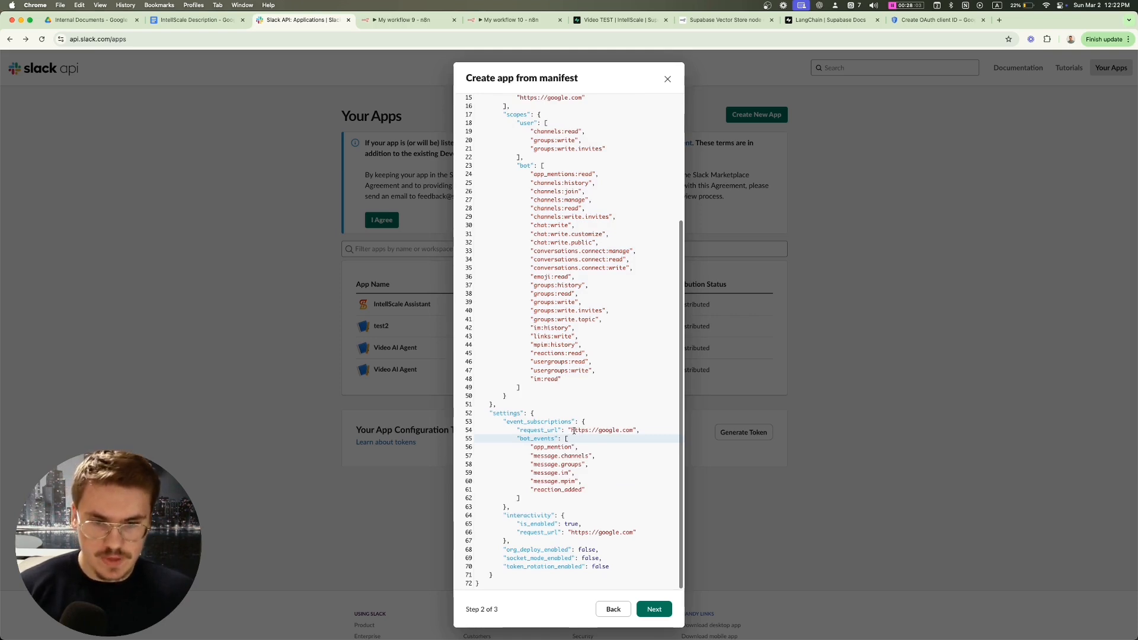
left_click_drag(572, 431, 611, 431)
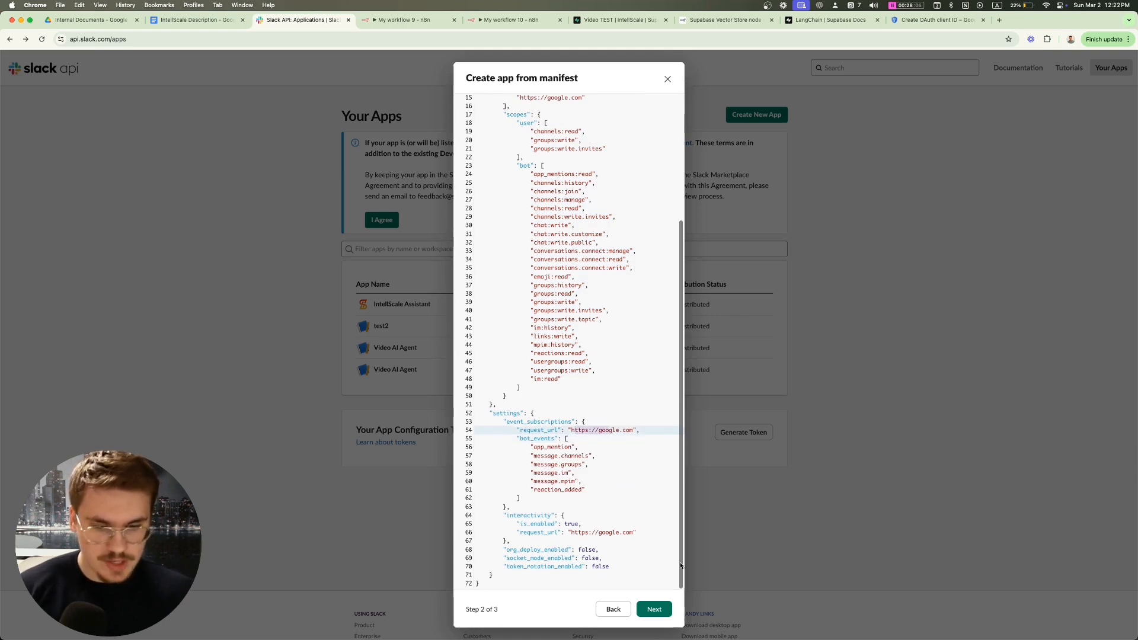
Step: Accept the manifest and create the Slack app from the review summary
left_click(654, 609)
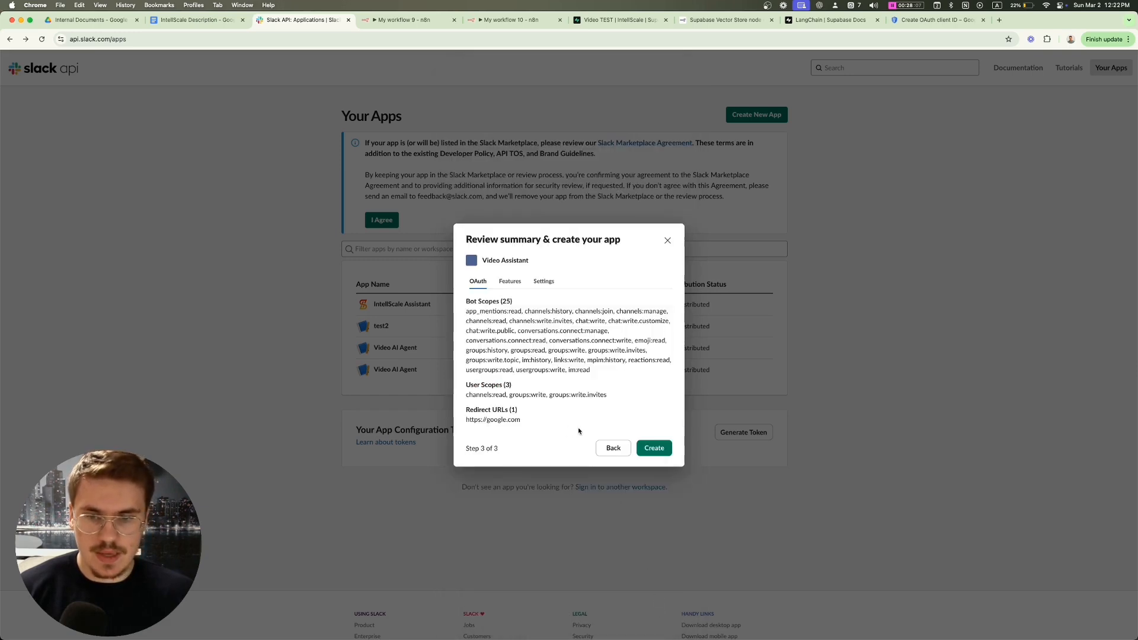
left_click(656, 448)
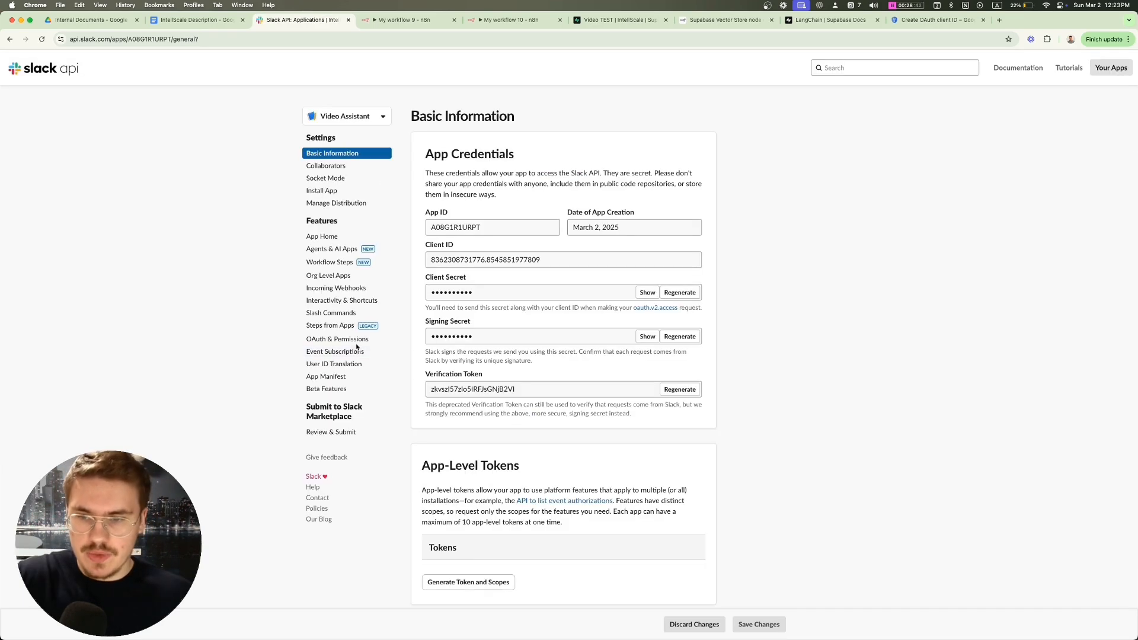
Step: Examine the bot and user token scopes and the redirect URLs in the Slack app's OAuth & Permissions settings
left_click(355, 342)
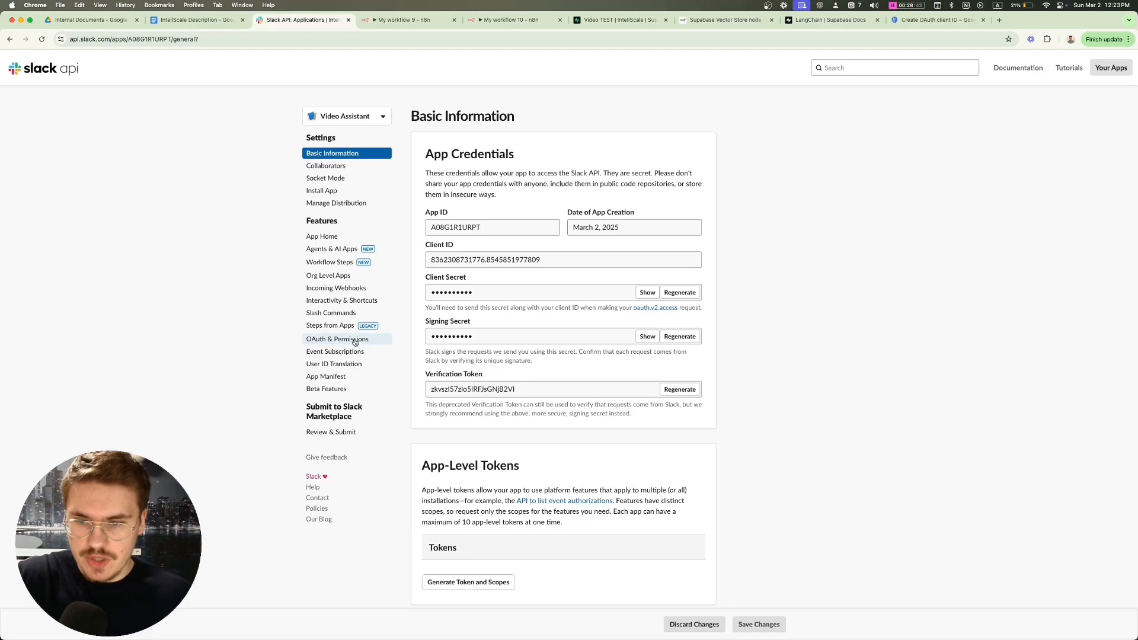
scroll(558, 333, "down", 20)
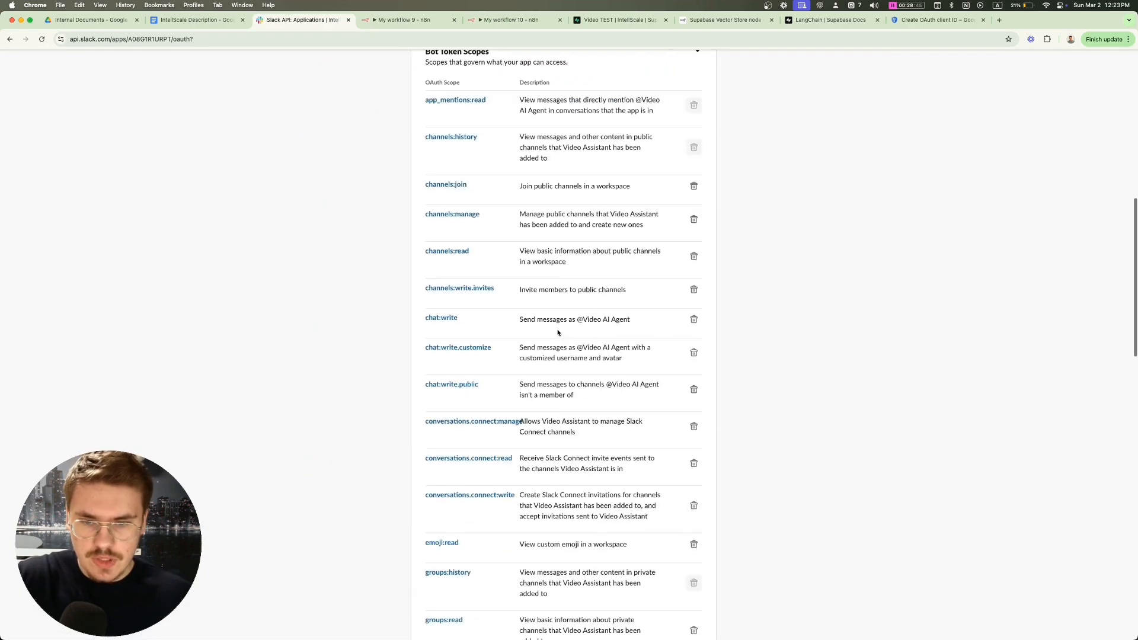
scroll(557, 330, "up", 3)
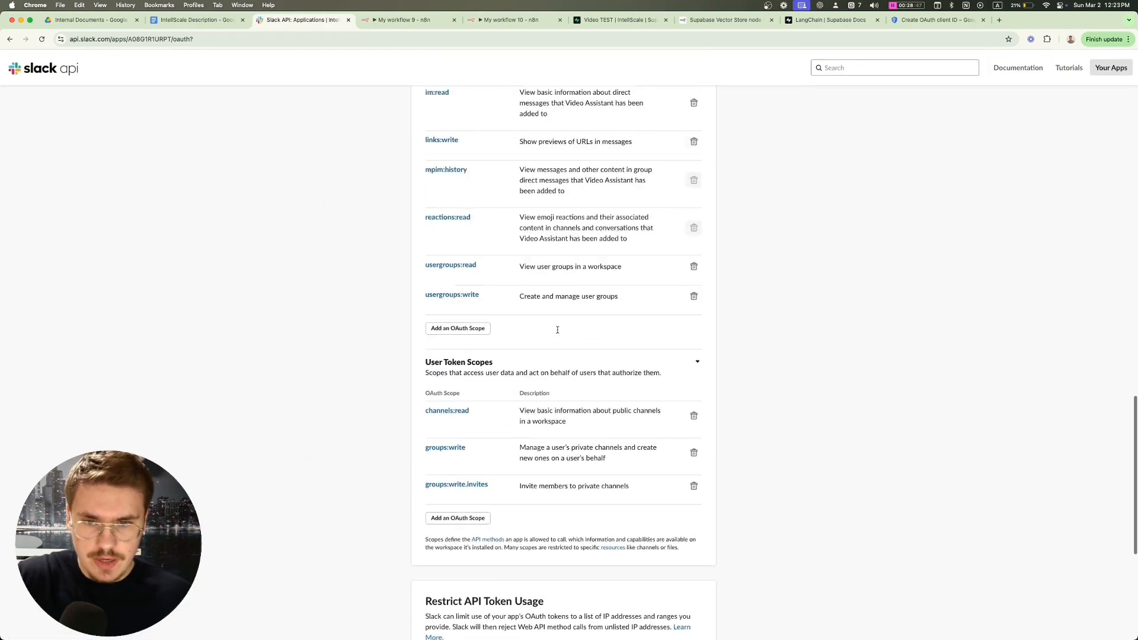
scroll(557, 332, "up", 1)
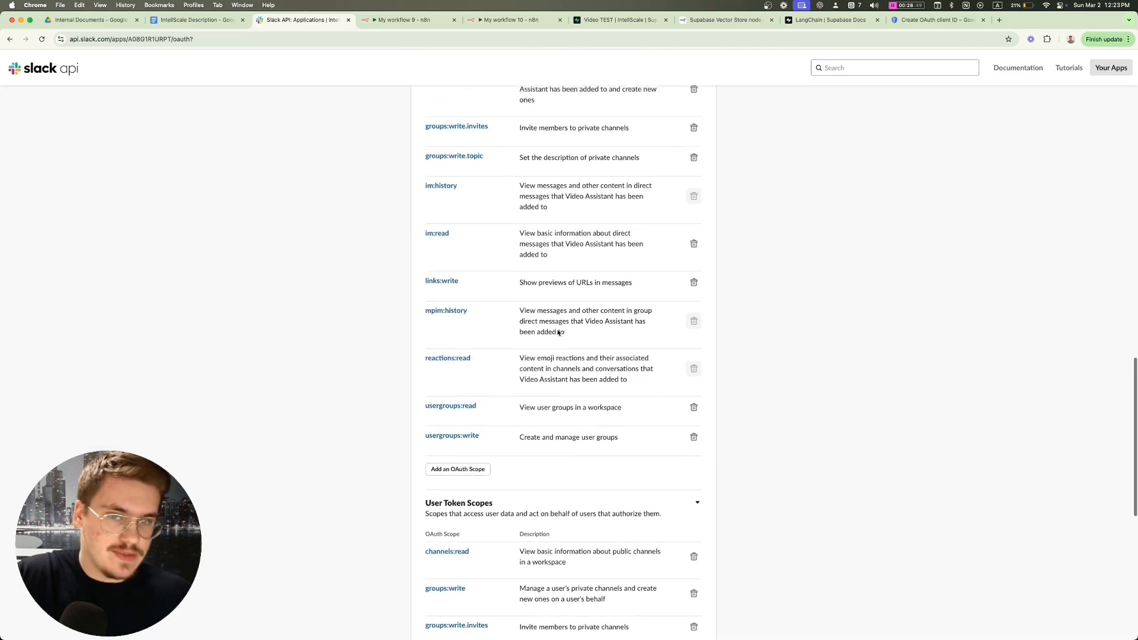
scroll(557, 333, "up", 1)
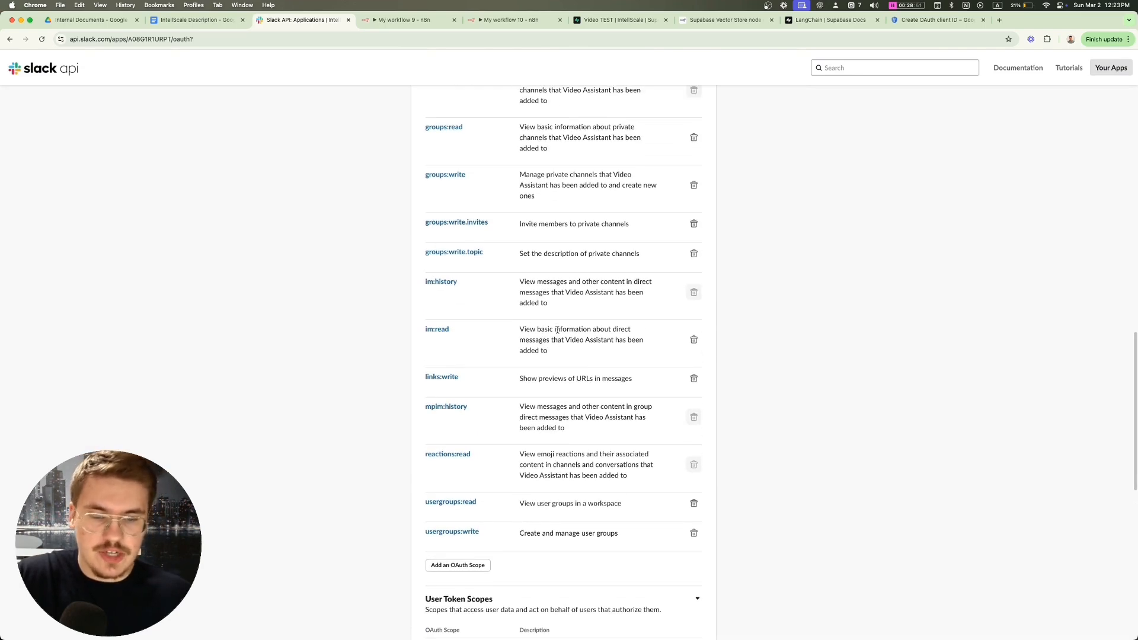
scroll(557, 330, "up", 2)
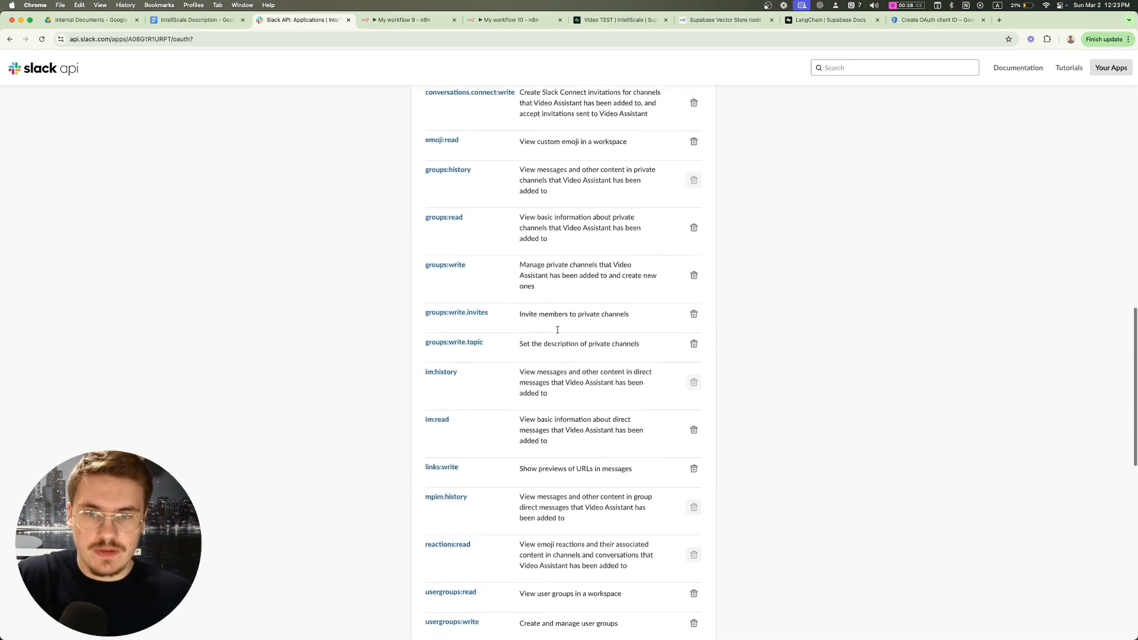
scroll(557, 335, "up", 3)
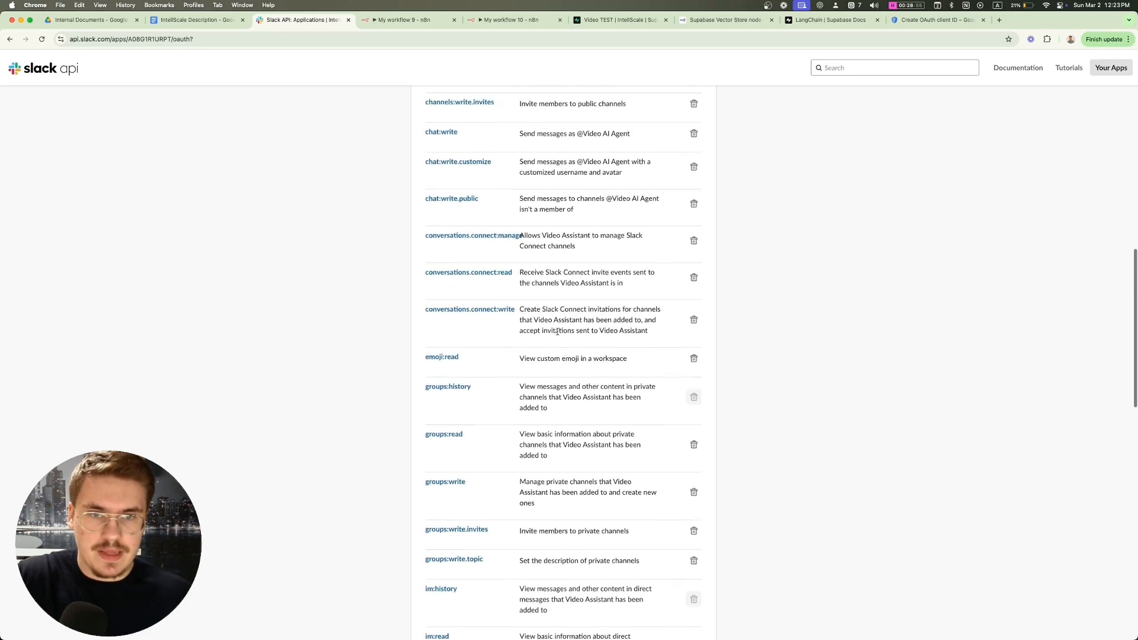
scroll(557, 333, "up", 8)
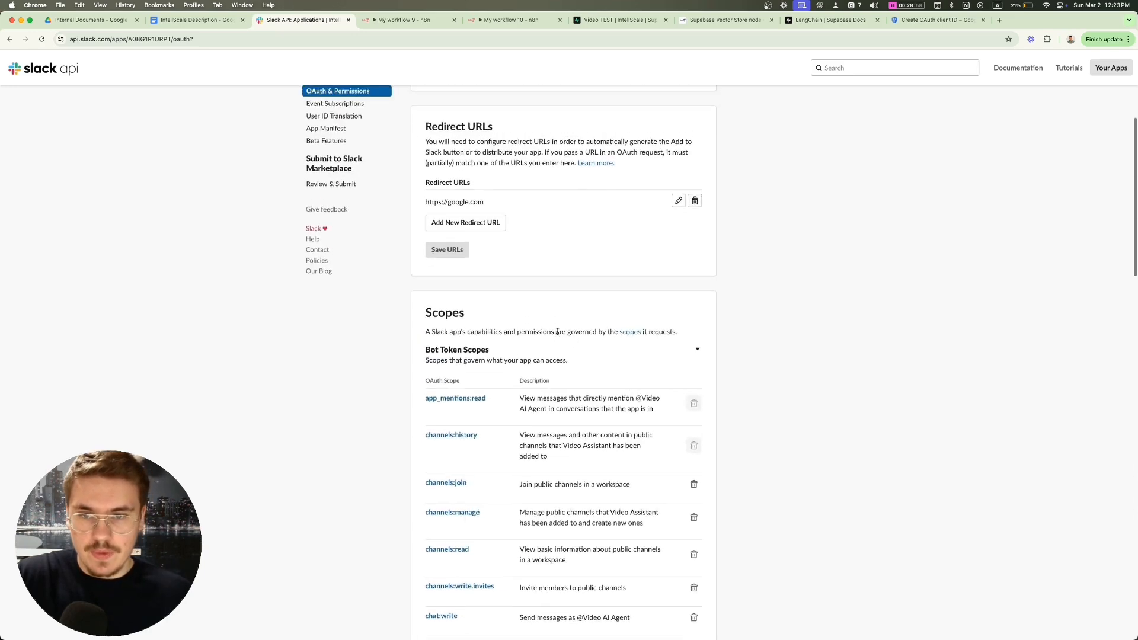
scroll(557, 334, "up", 2)
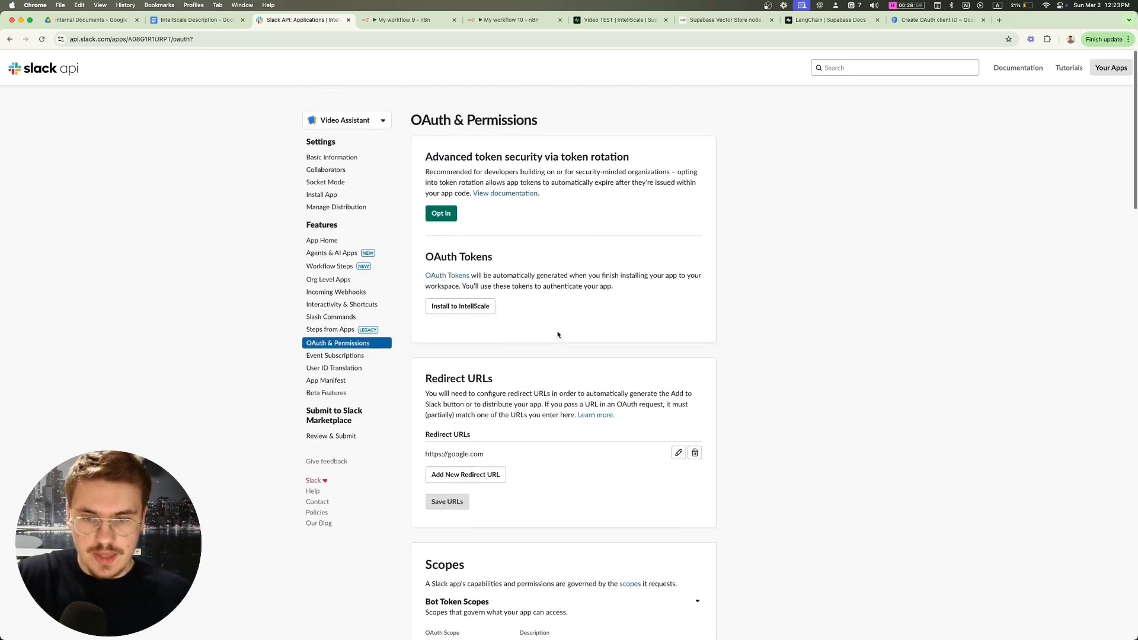
Step: Open the Slack app's existing google.com redirect URL for editing and clear it
left_click(678, 449)
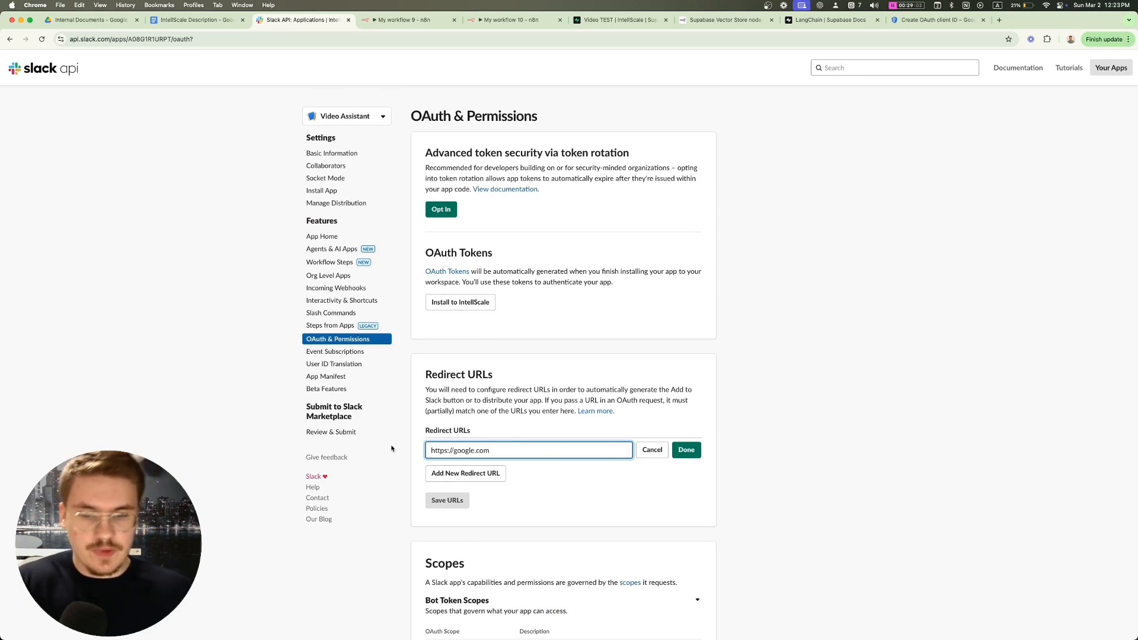
key("super+a")
key("BackSpace")
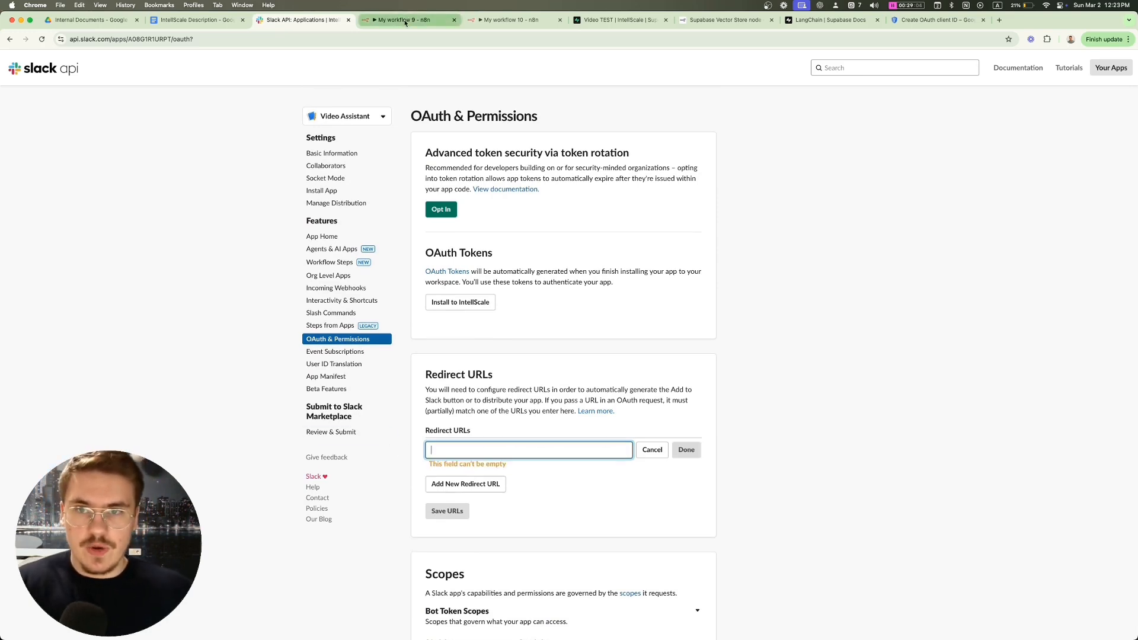
Step: Switch to My workflow 9 in n8n, move the chat trigger away from the AI Agent, and add a Slack node that sends a message
left_click(406, 21)
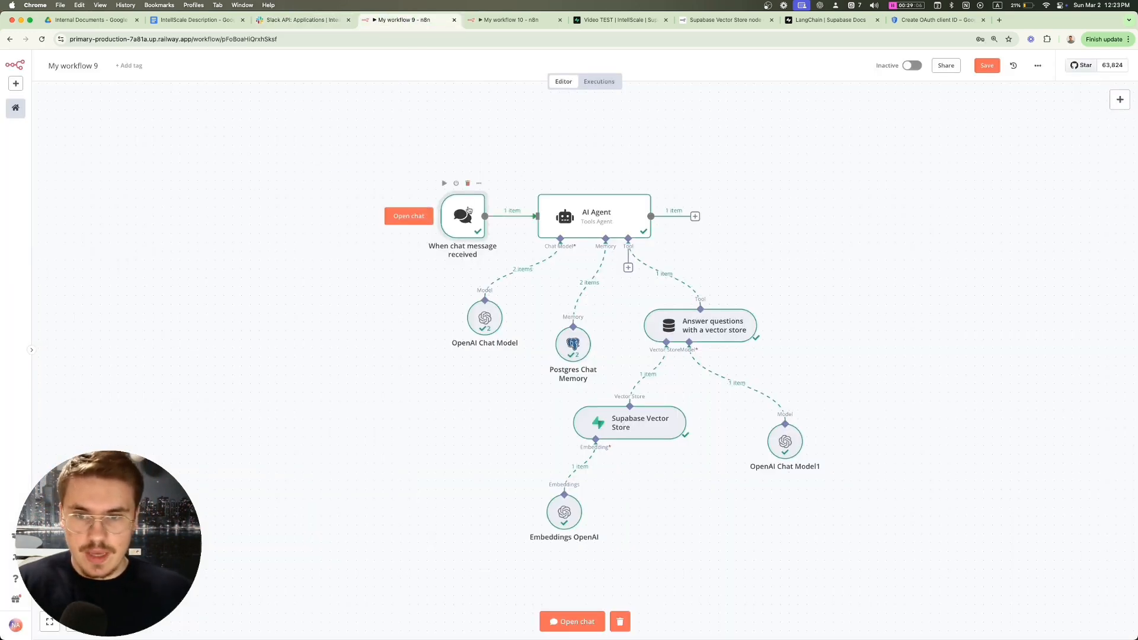
left_click_drag(469, 210, 336, 193)
key("Tab")
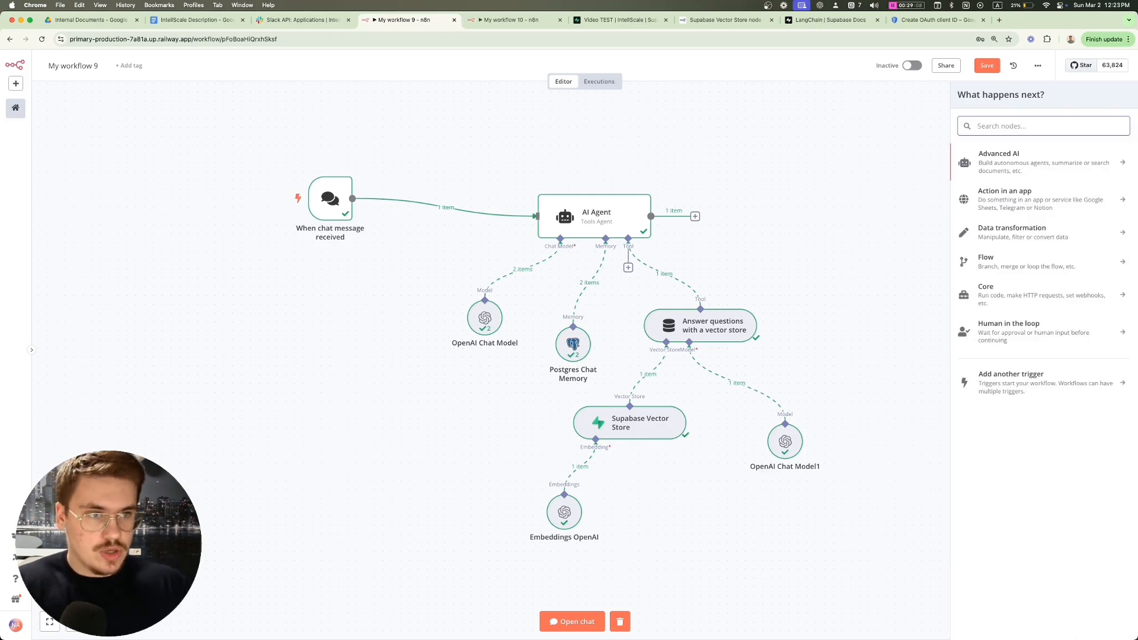
type("slack")
key("Return")
type("s")
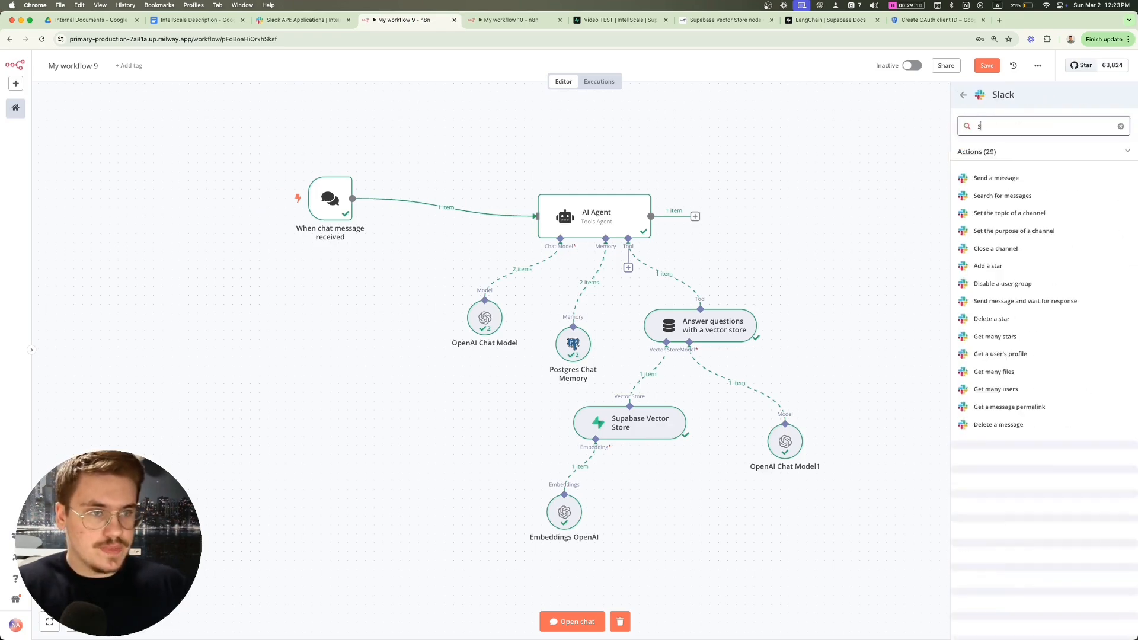
type("end")
key("Return")
Step: Create a new Slack credential connecting through OAuth2 and copy its OAuth redirect URL
left_click(485, 128)
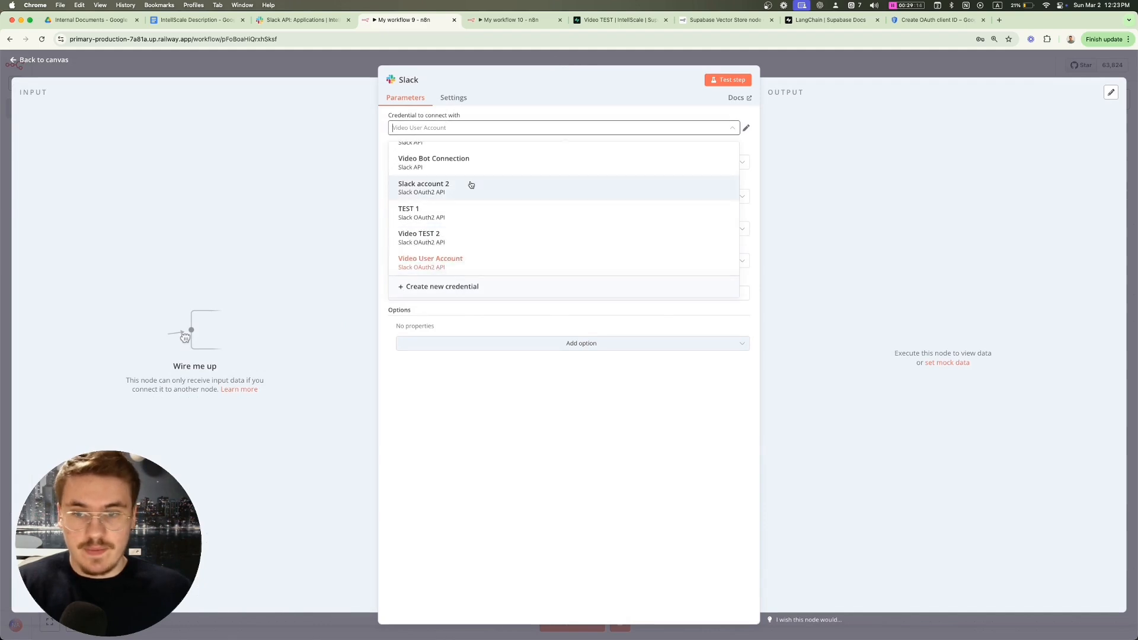
left_click(442, 292)
left_click(478, 255)
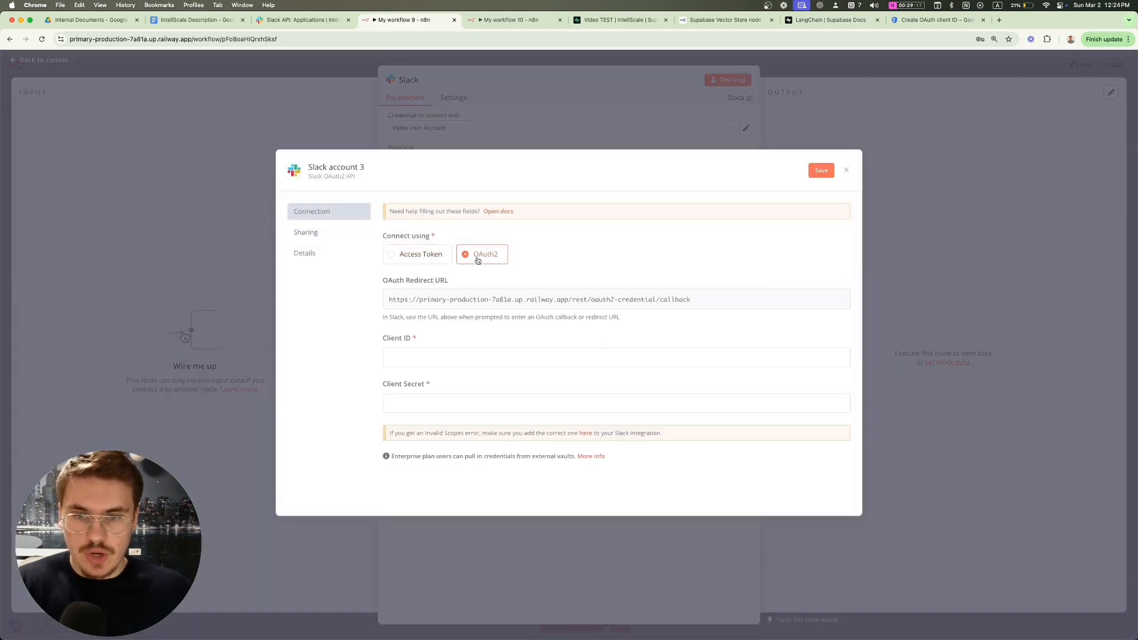
left_click(646, 301)
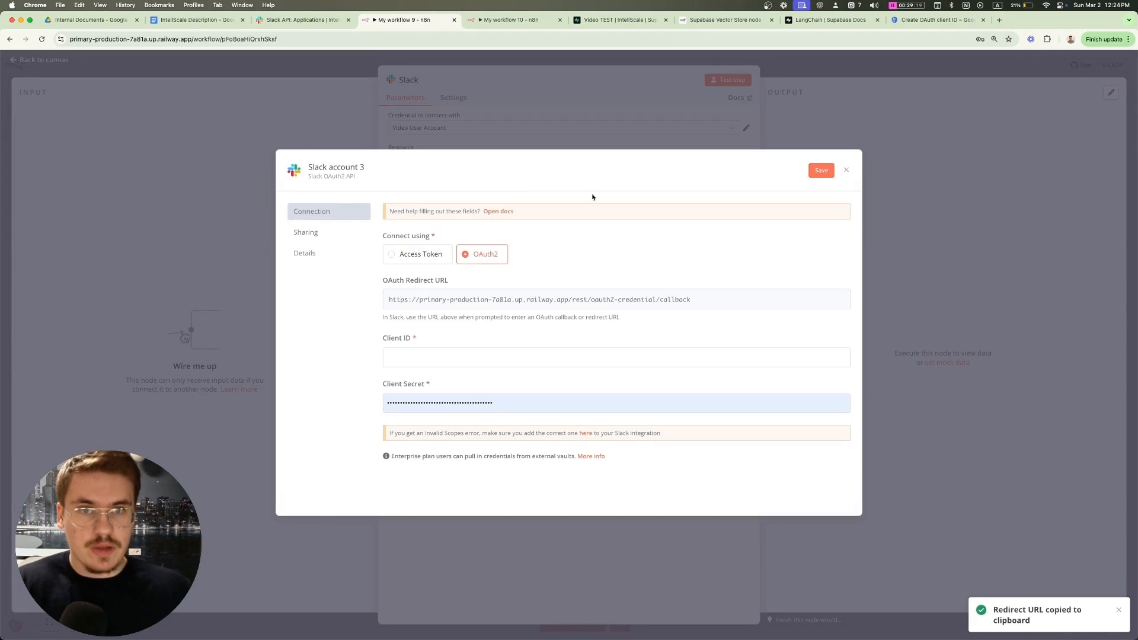
Step: Paste the n8n OAuth callback URL as the Slack app's redirect URL and save the URLs
left_click(300, 19)
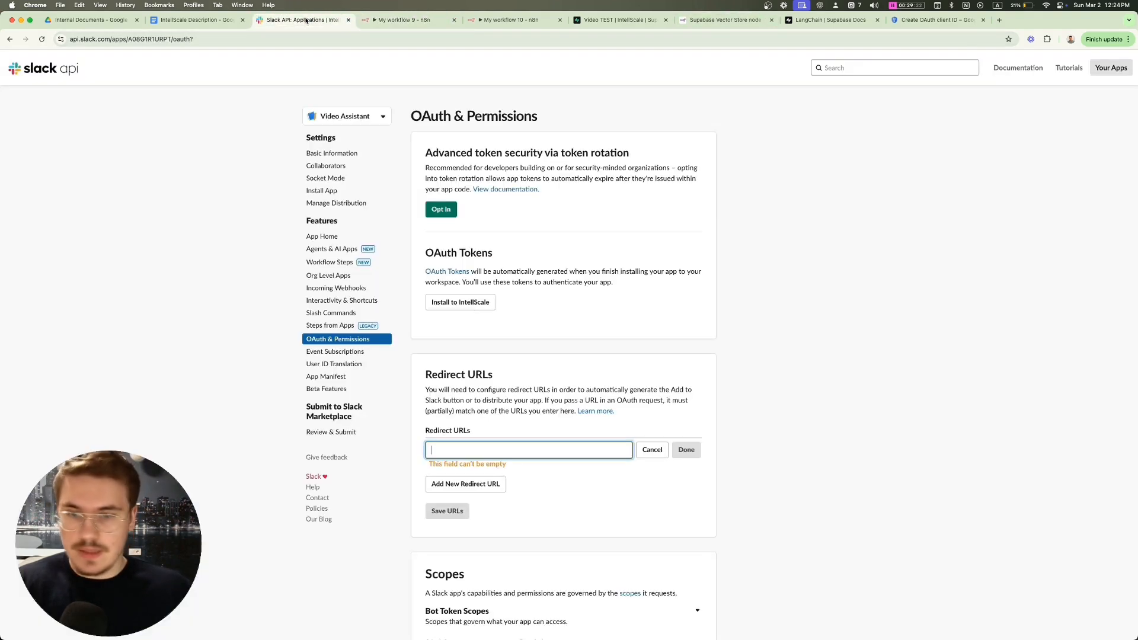
key("super+v")
left_click(686, 451)
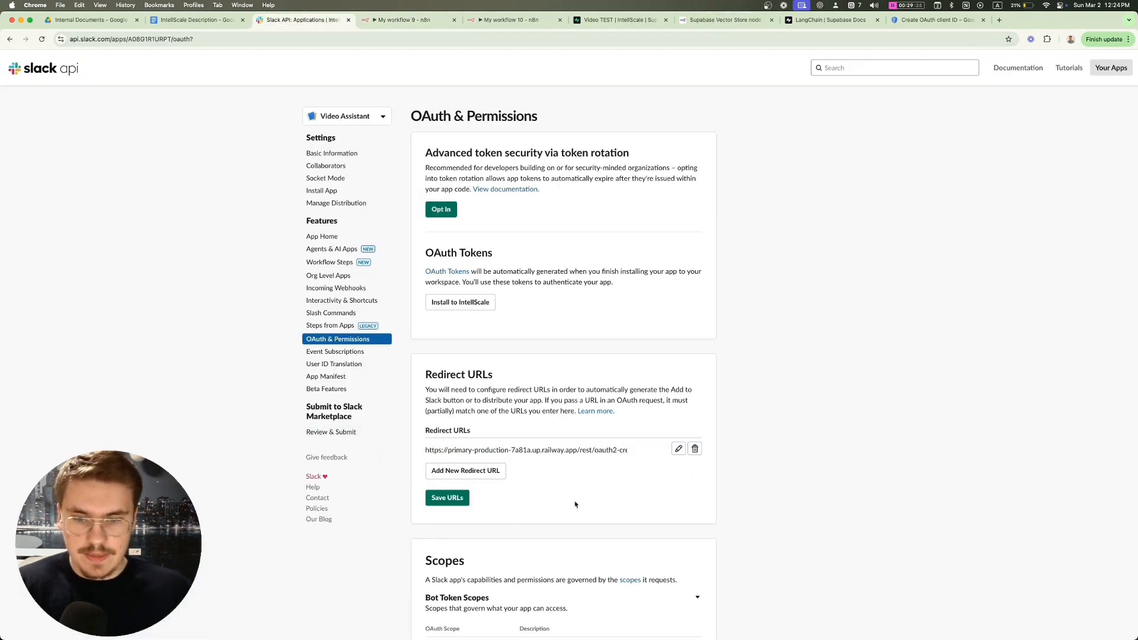
left_click(447, 498)
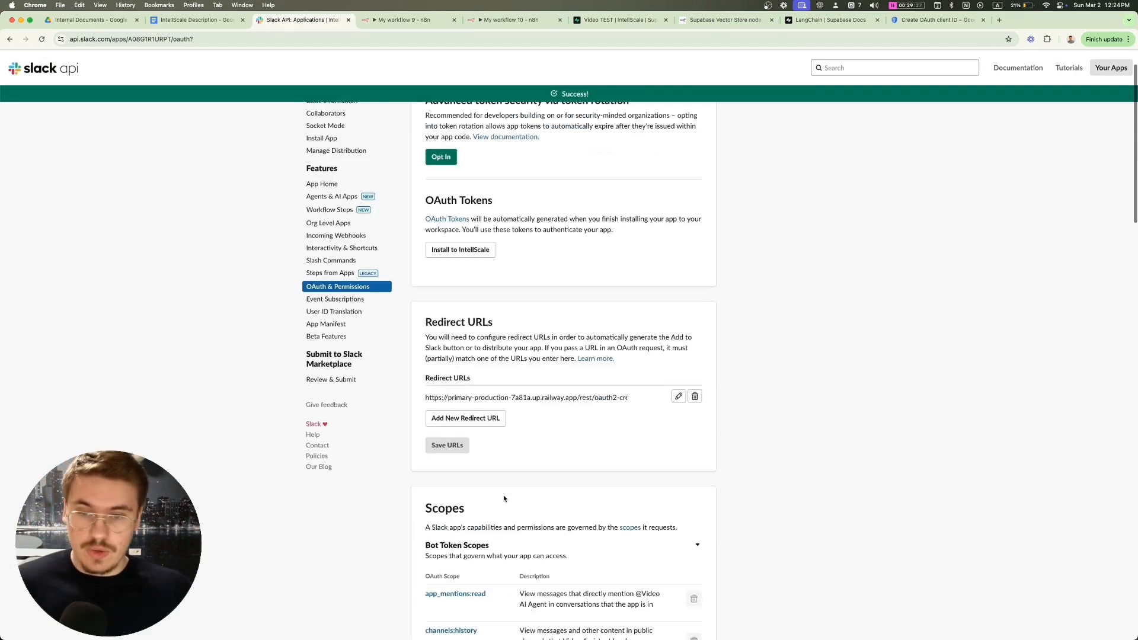
Step: Copy the client ID from the Slack app's basic information into the n8n Slack credential
scroll(504, 499, "up", 1)
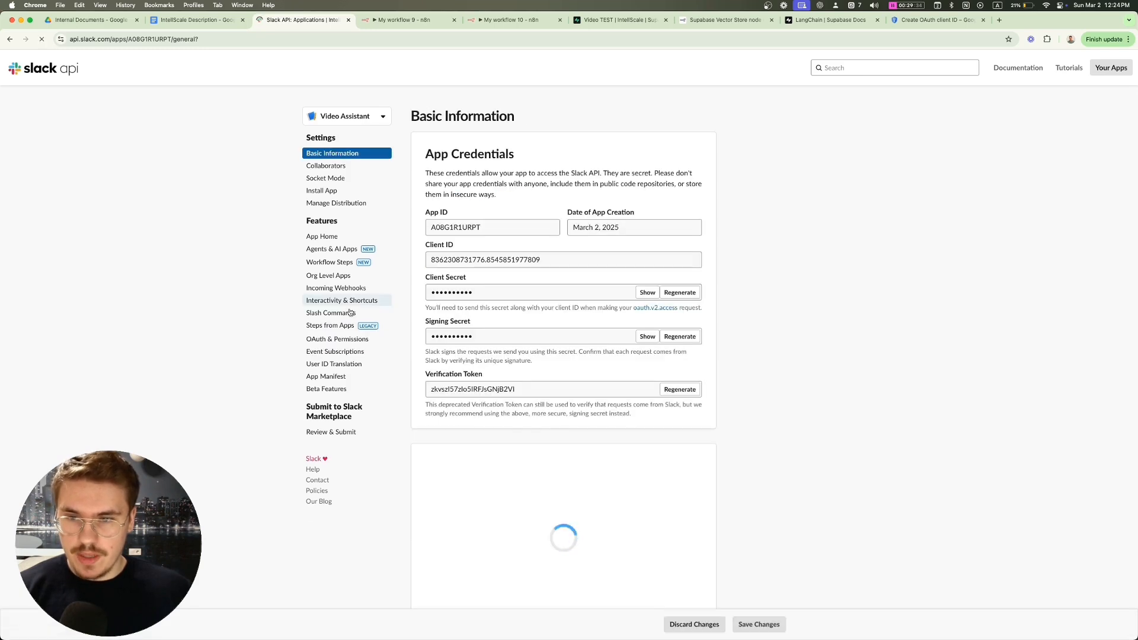
double_click(527, 261)
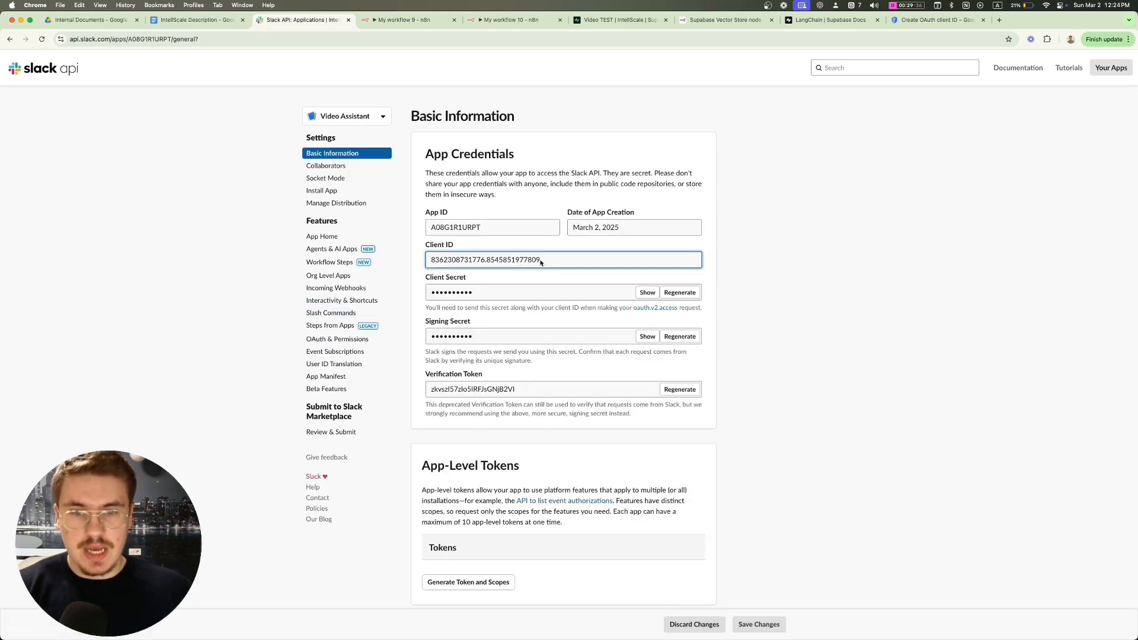
left_click(407, 20)
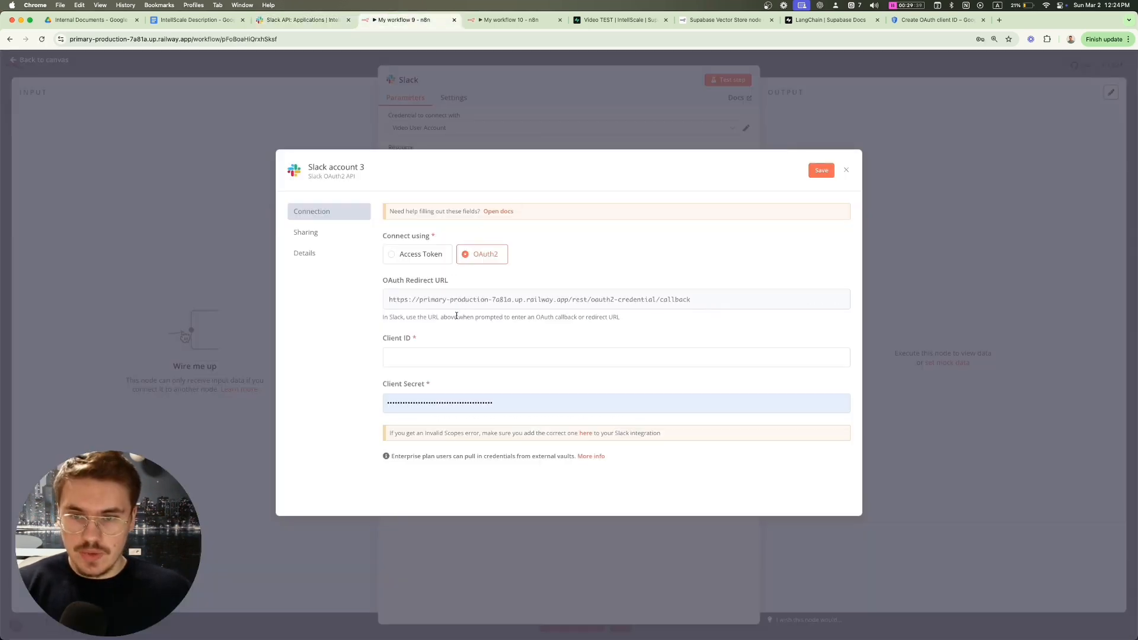
left_click(423, 355)
key("super+v")
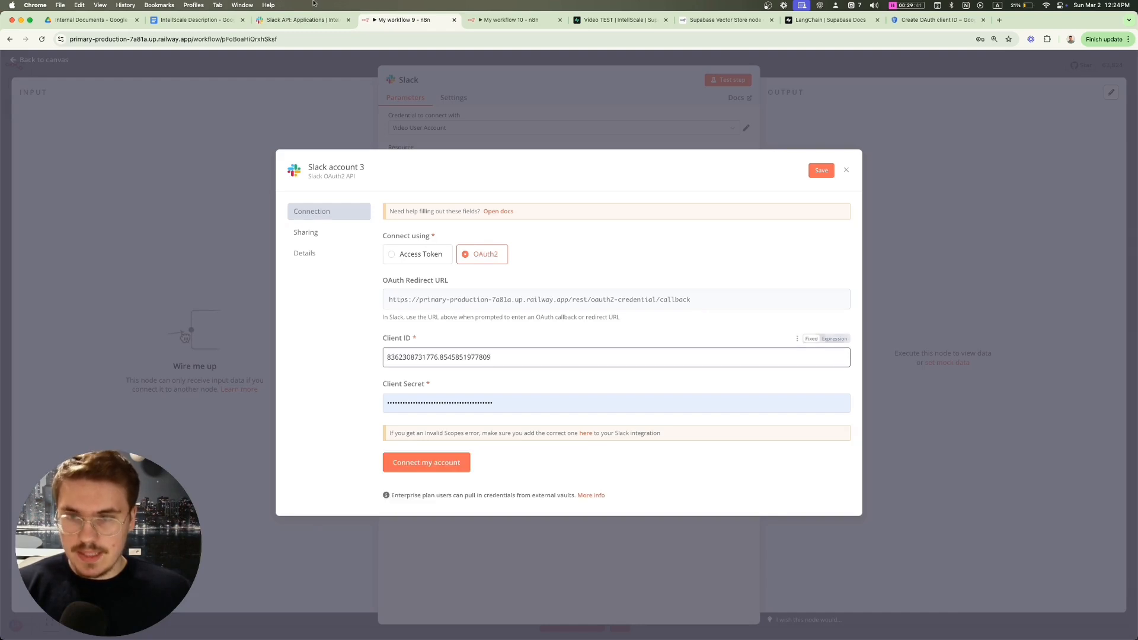
Step: Copy the Slack app's client secret into the n8n credential's Client Secret field and connect the account
left_click(302, 20)
left_click(478, 338)
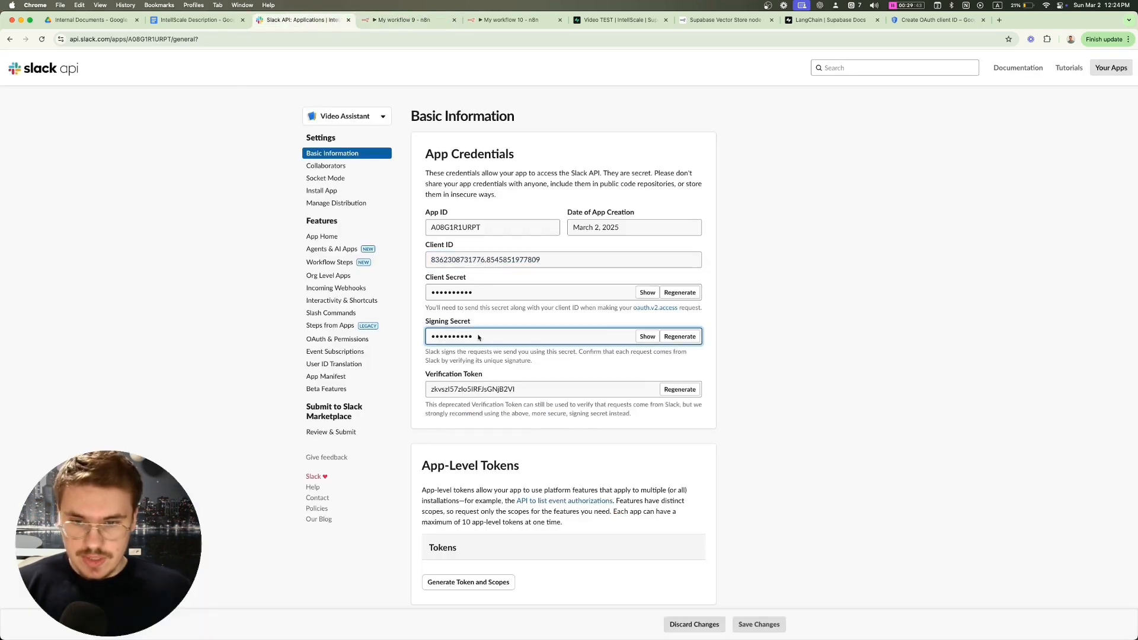
left_click(473, 292)
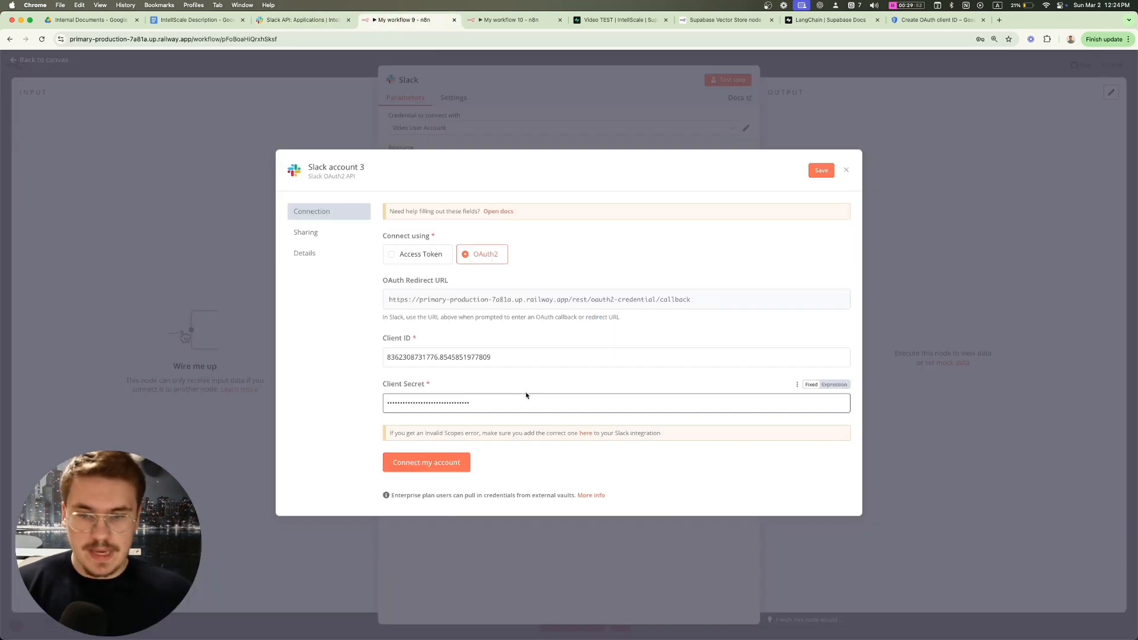
left_click(525, 393)
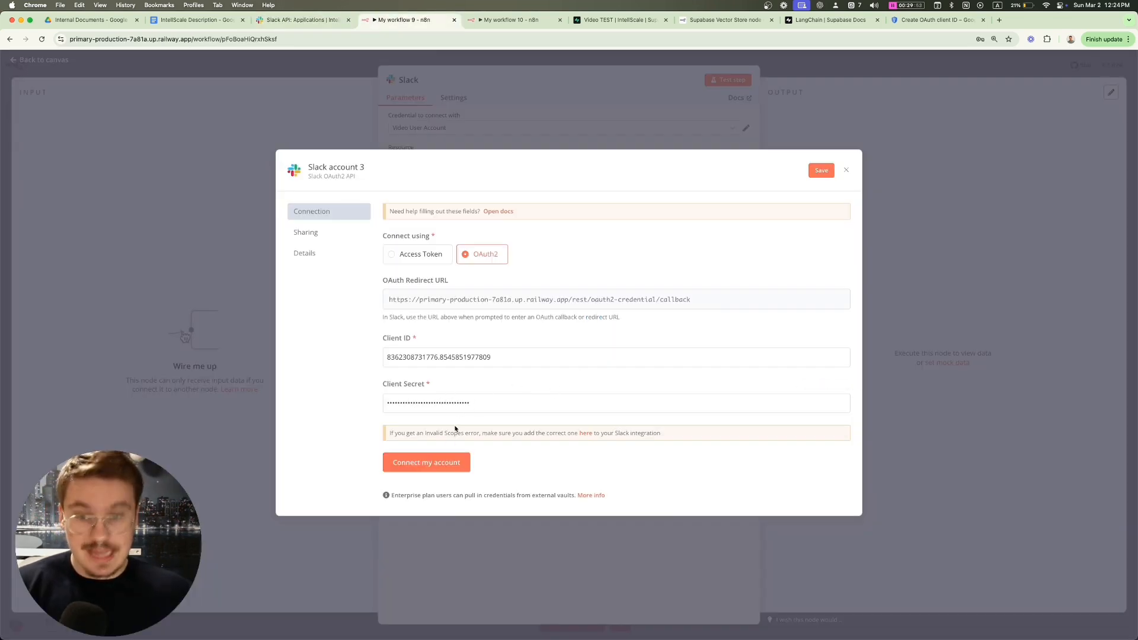
left_click(427, 462)
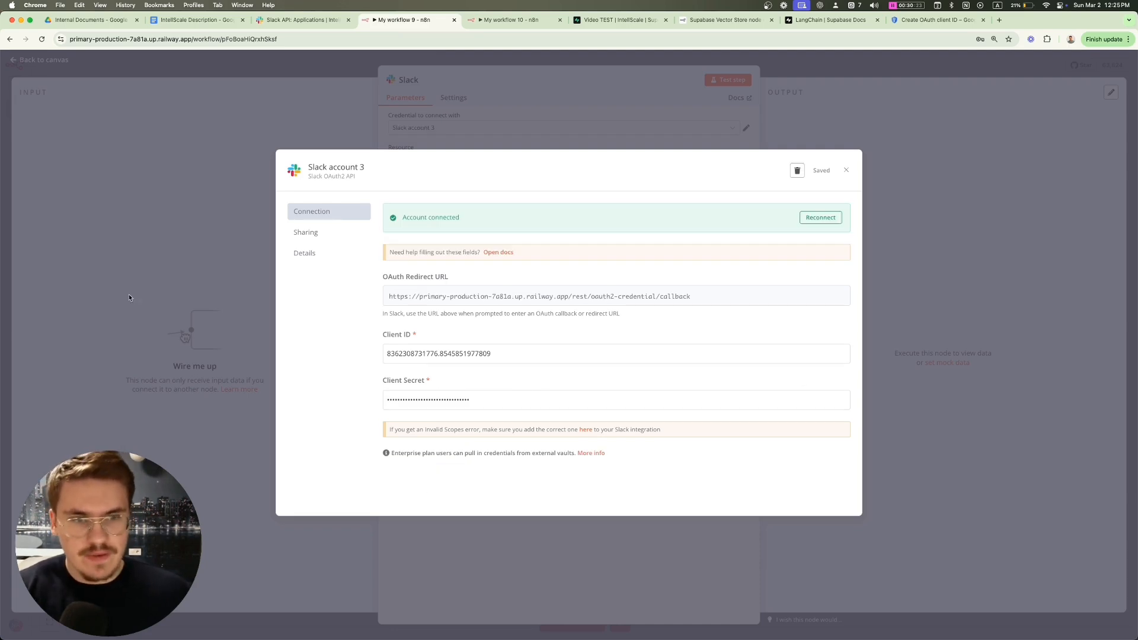
Step: Rename the Slack credential to "Slack Video User", save it without storing the password in the browser, and close it
left_click(366, 172)
key("super+a")
key("BackSpace")
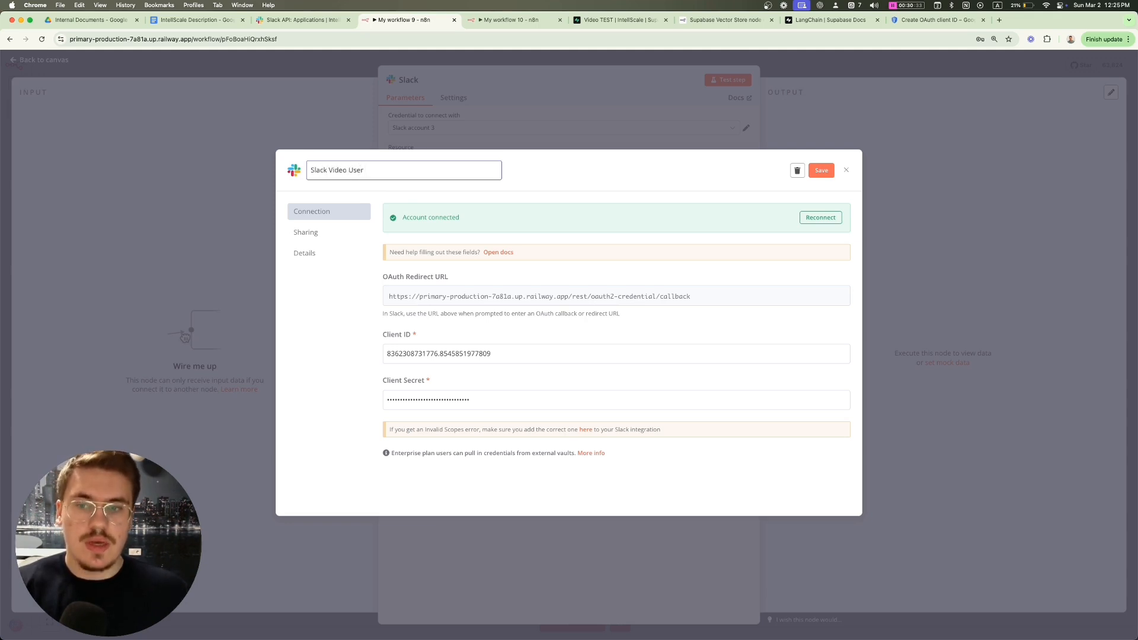
left_click(819, 170)
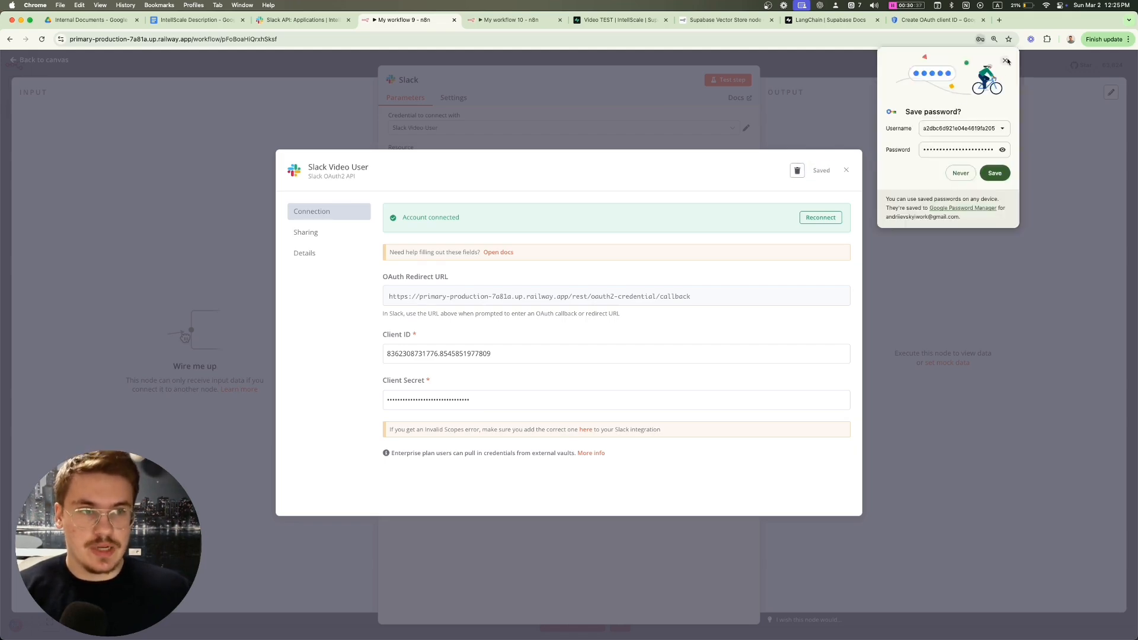
left_click(1006, 61)
left_click(844, 171)
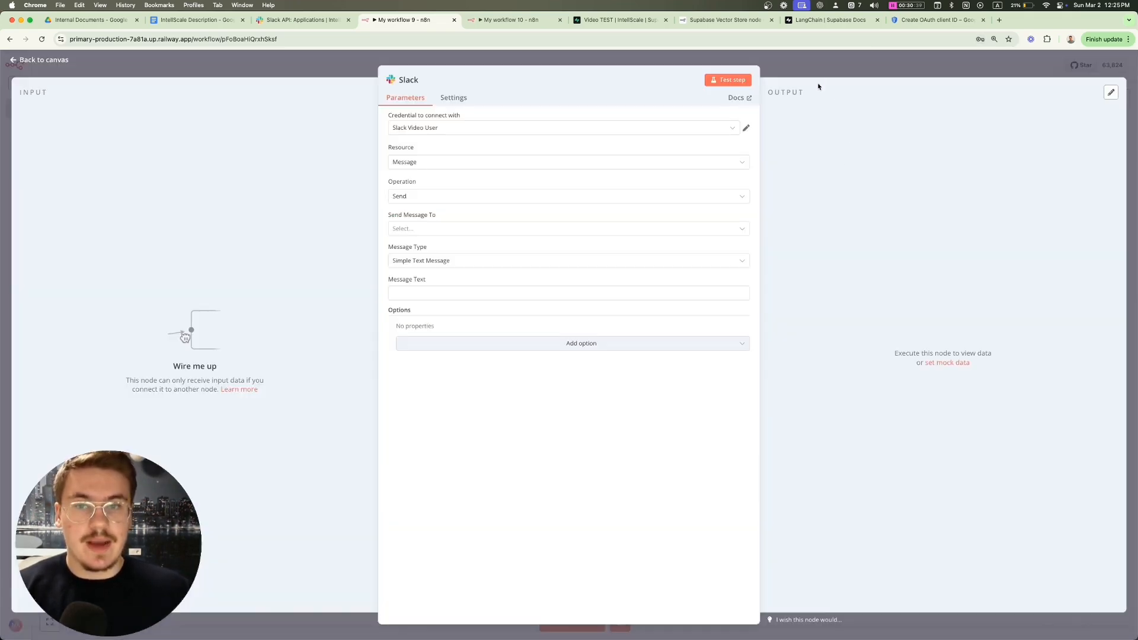
Step: Return to the workflow canvas and delete the Slack message node
left_click(806, 76)
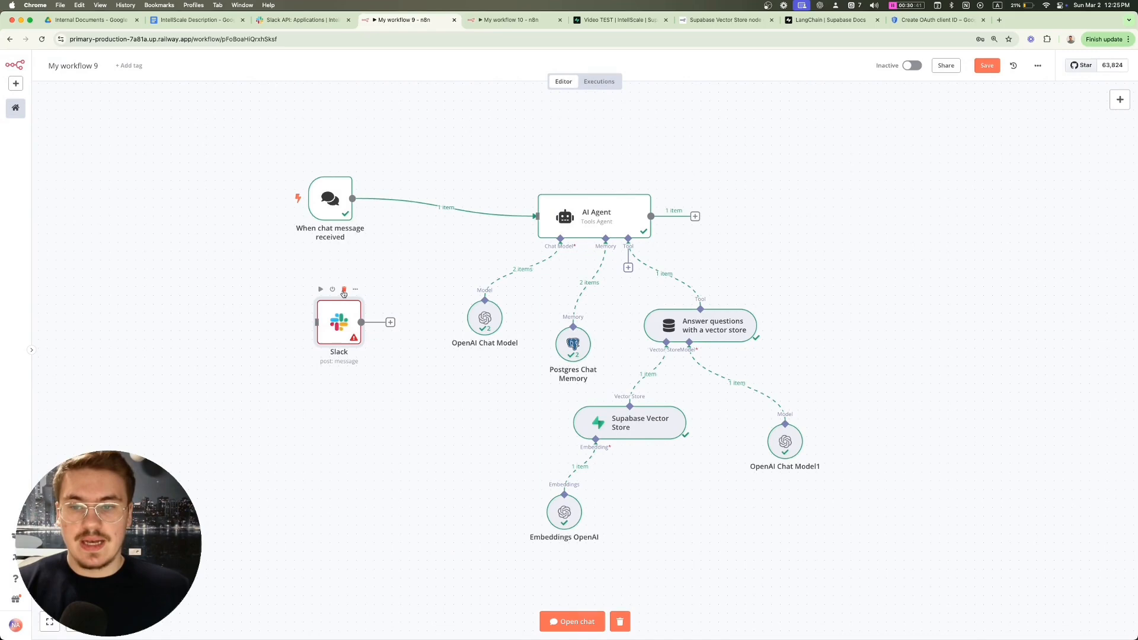
left_click(343, 290)
Step: Add a Slack trigger node that fires on any event to the workflow
key("Tab")
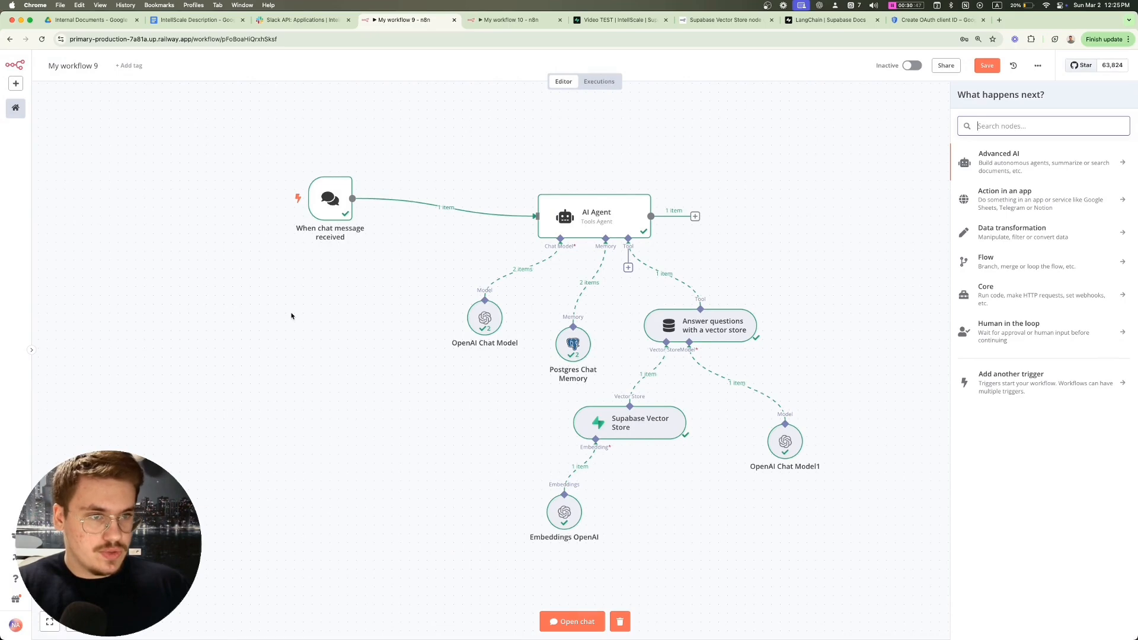
type("slack")
key("Return")
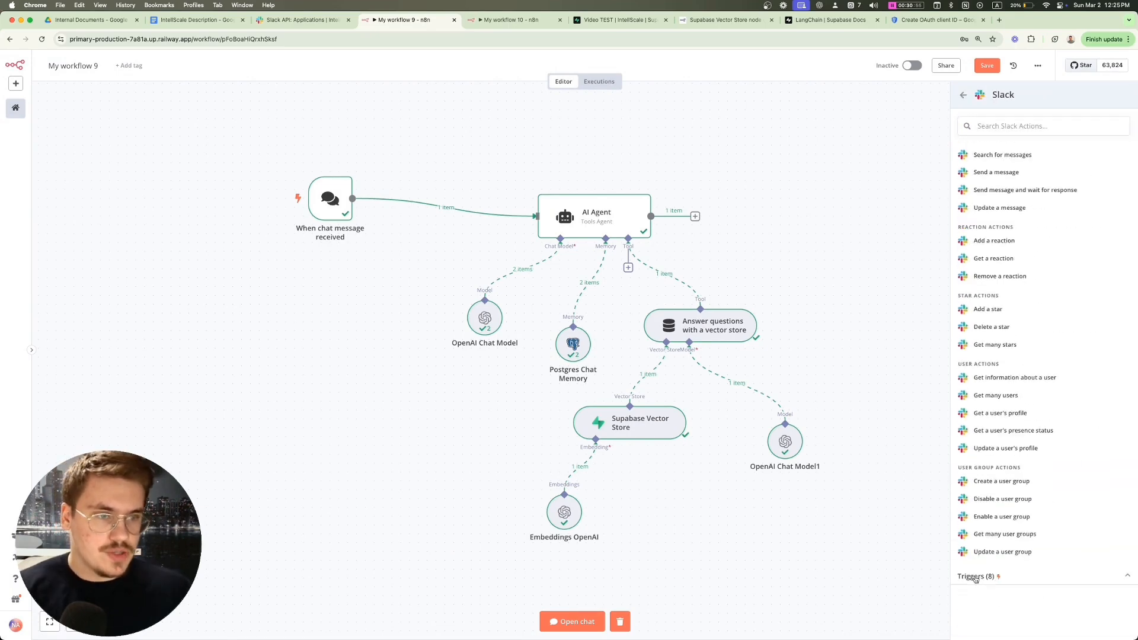
scroll(975, 579, "down", 3)
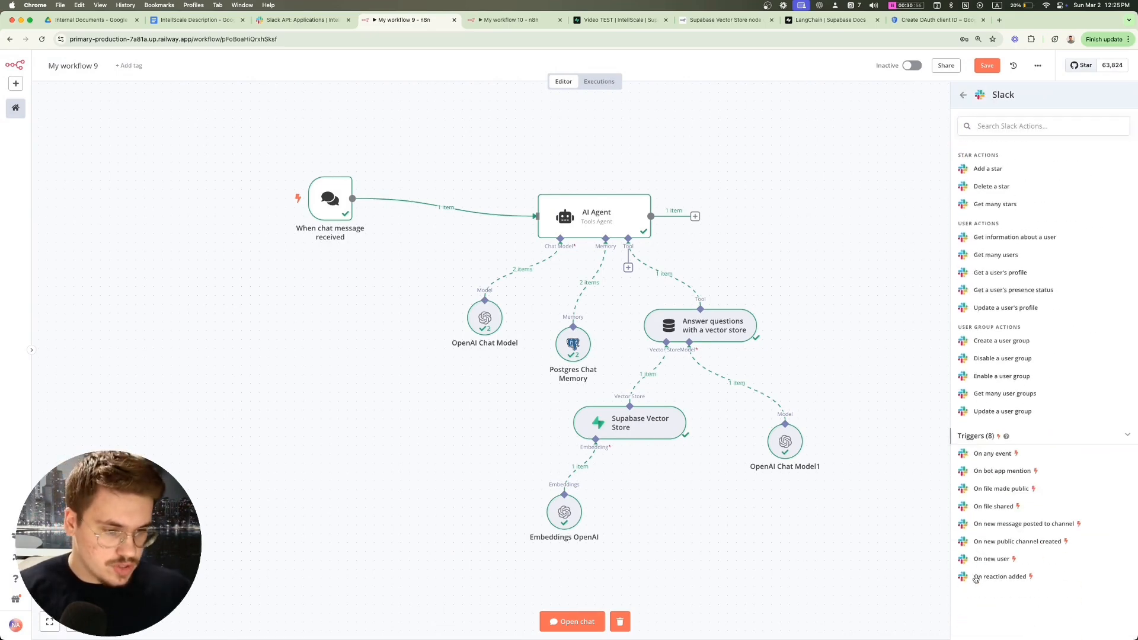
left_click(994, 460)
Step: Create a new credential for the Slack trigger and copy the Slack app's bot user OAuth token into its Access Token field
left_click(242, 147)
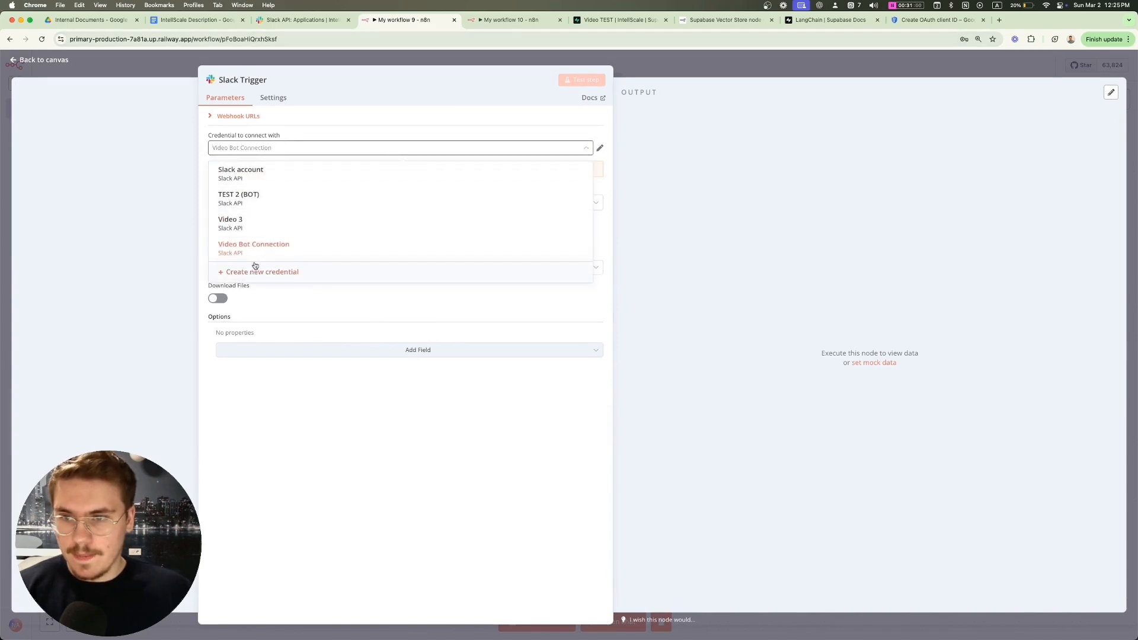
left_click(252, 272)
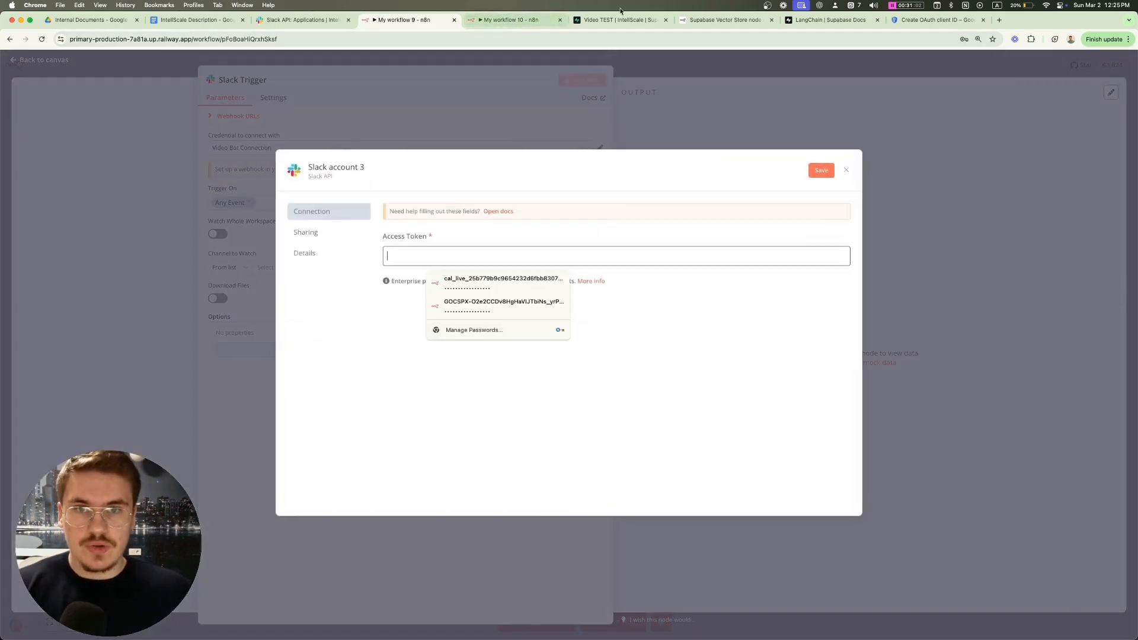
left_click(313, 20)
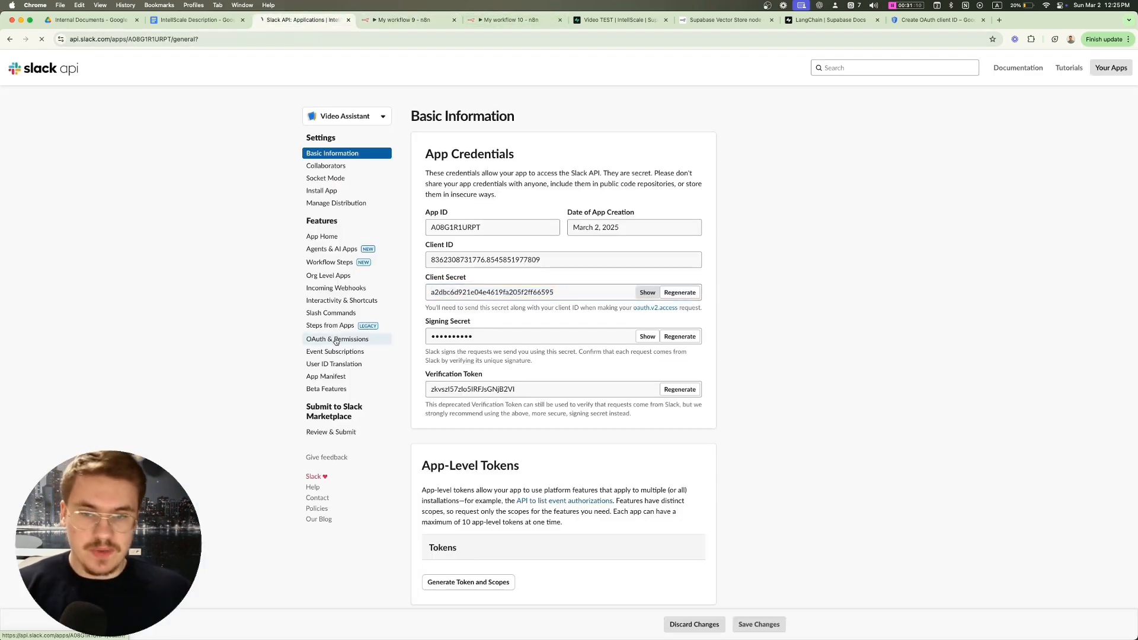
left_click(337, 339)
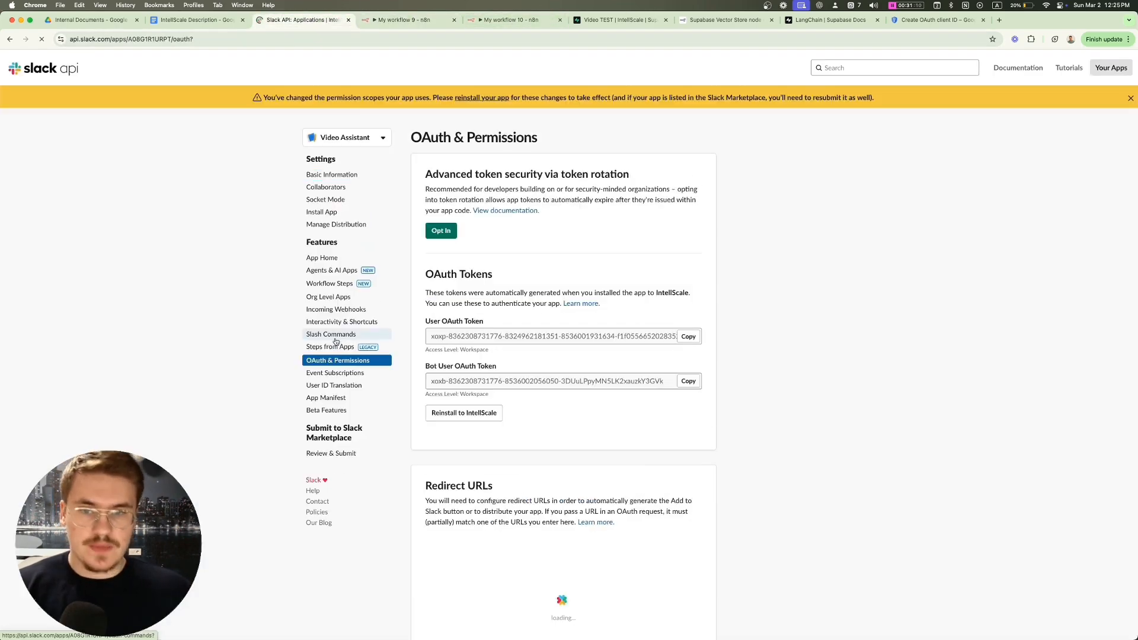
left_click(687, 383)
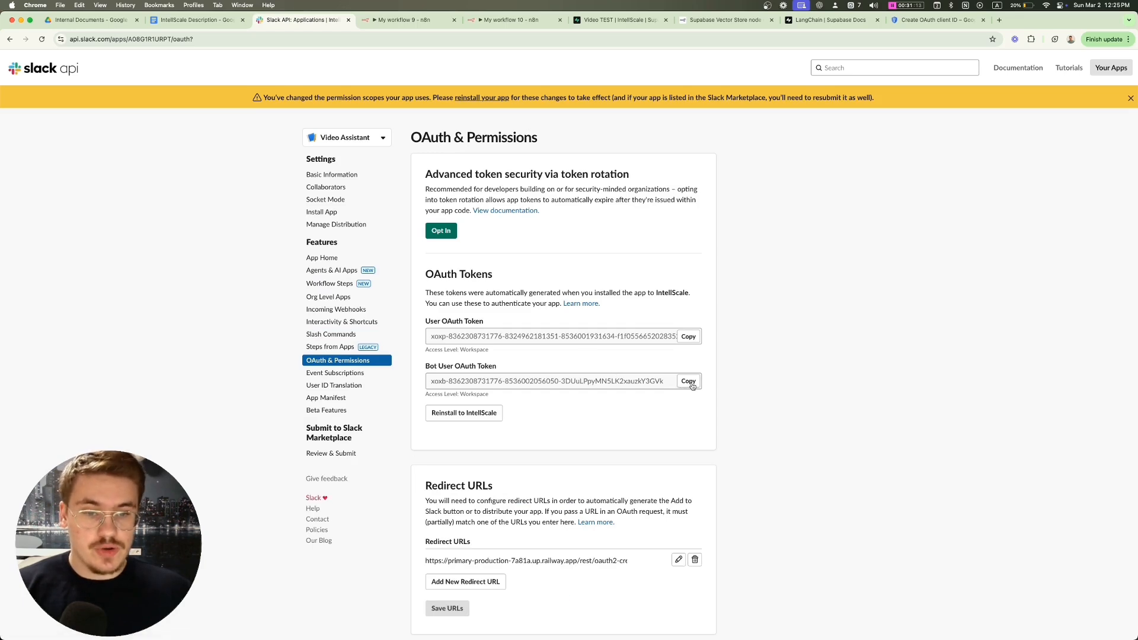
left_click(403, 20)
key("super+v")
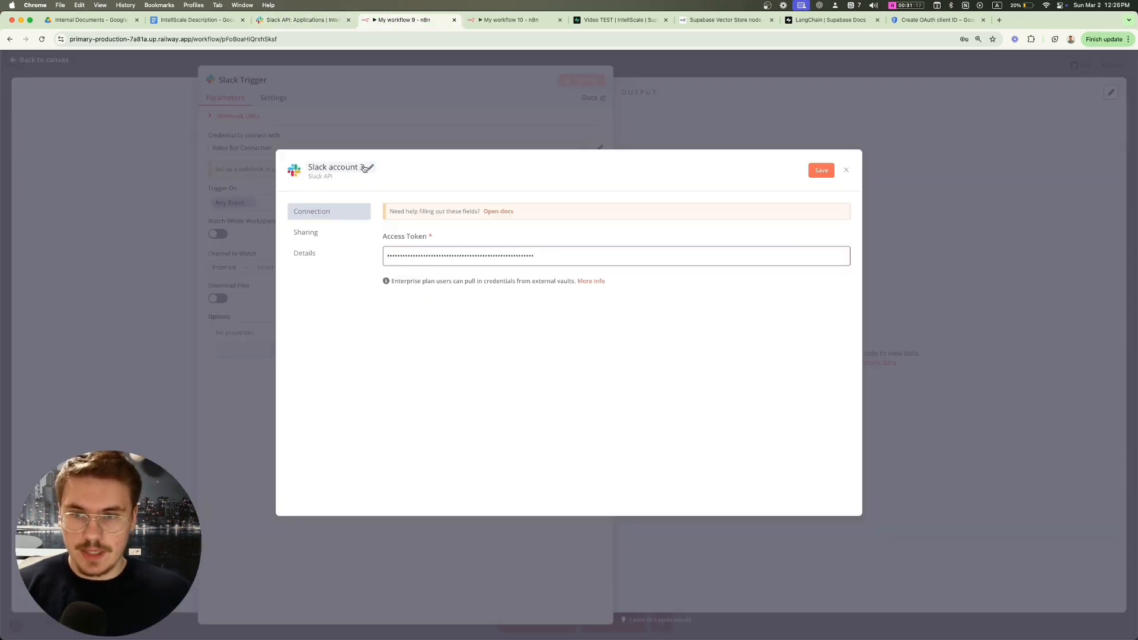
Step: Rename the Slack API credential to "Slack Video Bot", save it, and close it
left_click(367, 167)
key("BackSpace")
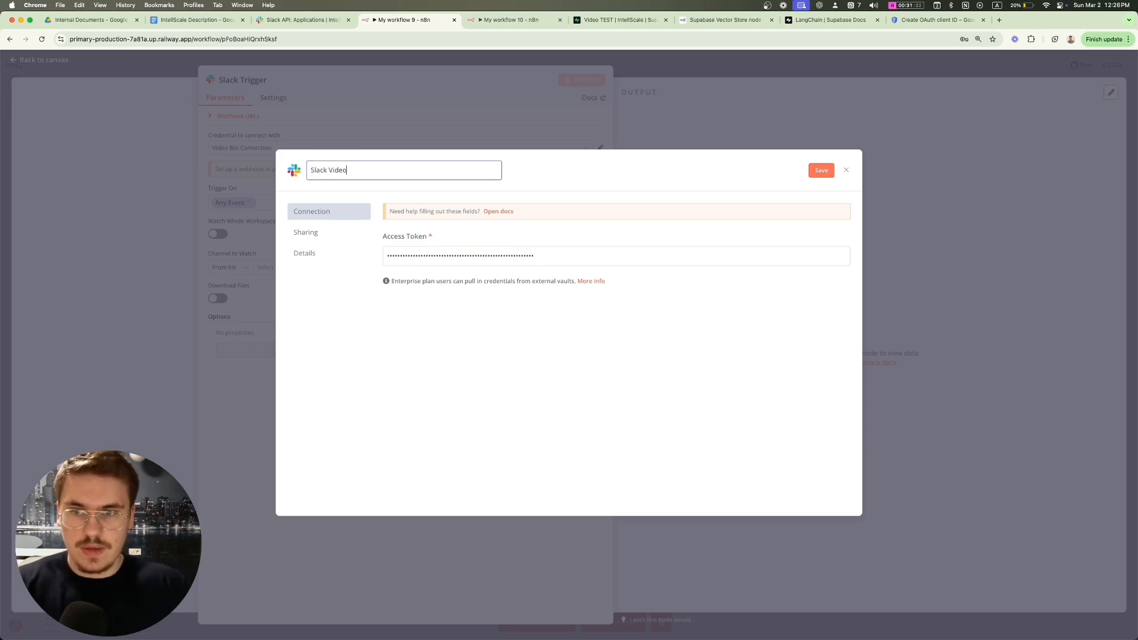
key("Return")
left_click(823, 171)
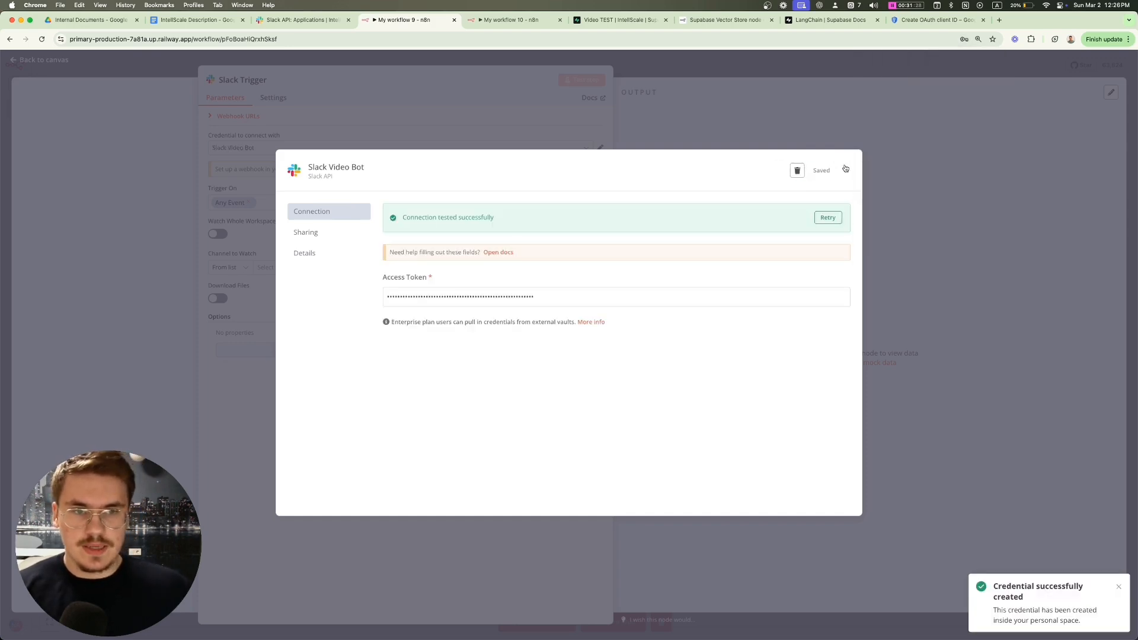
left_click(846, 170)
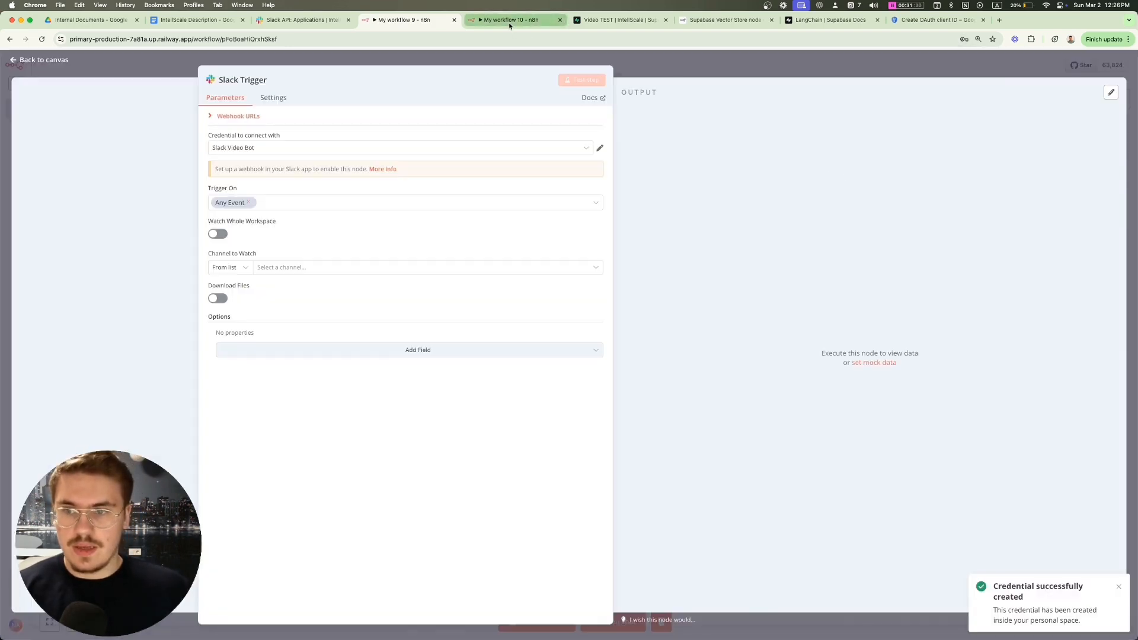
Step: Check the Slack app's App Home settings for the Messages Tab and for allowing users to send messages
left_click(301, 20)
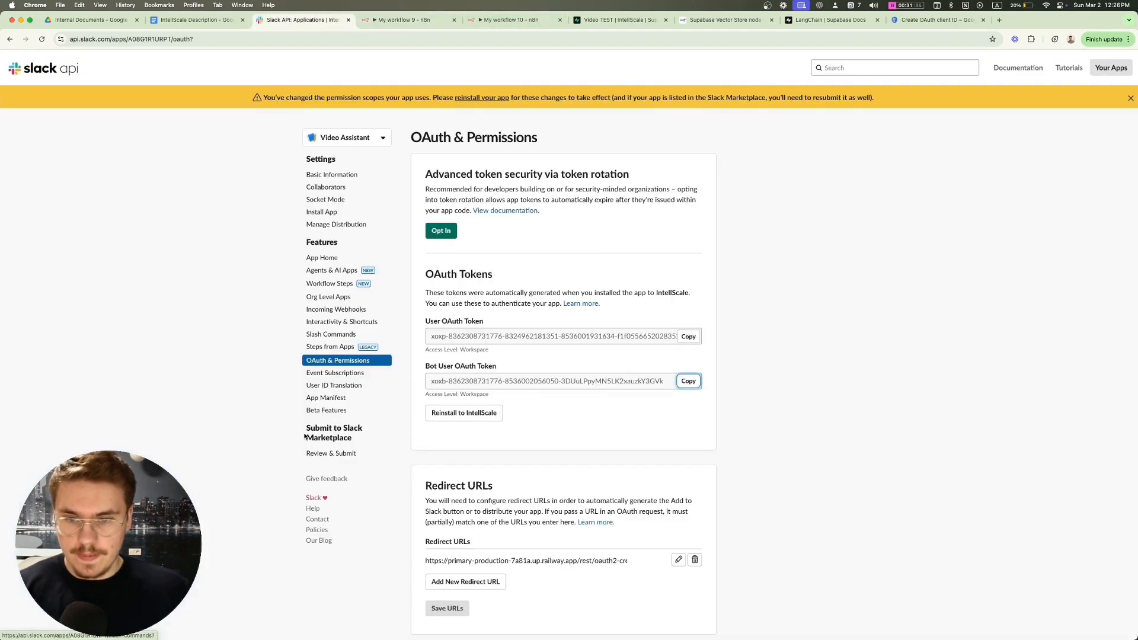
scroll(313, 393, "down", 2)
scroll(313, 394, "down", 1)
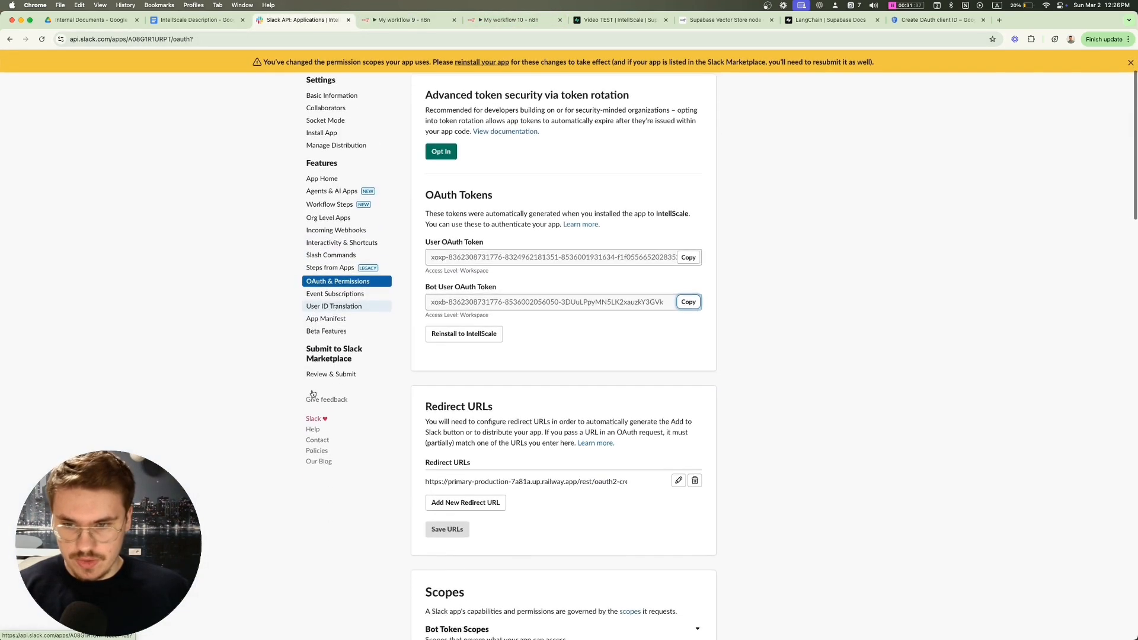
scroll(314, 355, "up", 3)
left_click(320, 259)
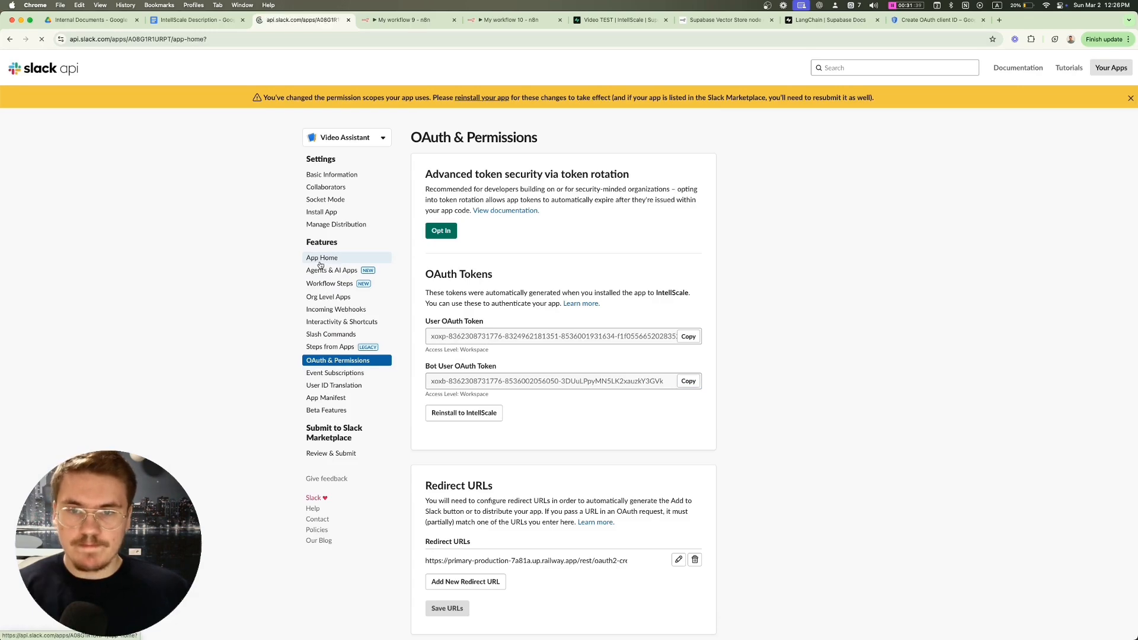
scroll(391, 305, "down", 5)
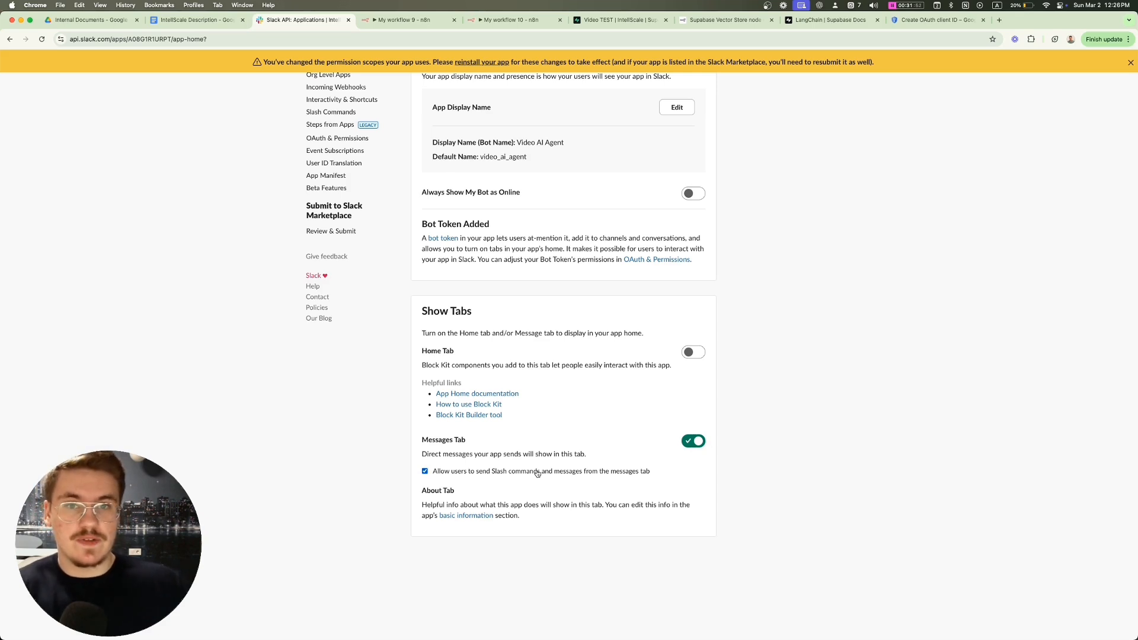
Step: Try to reinstall the Video Assistant app to the IntellScale workspace with the requested permissions, and return to its settings
left_click(481, 62)
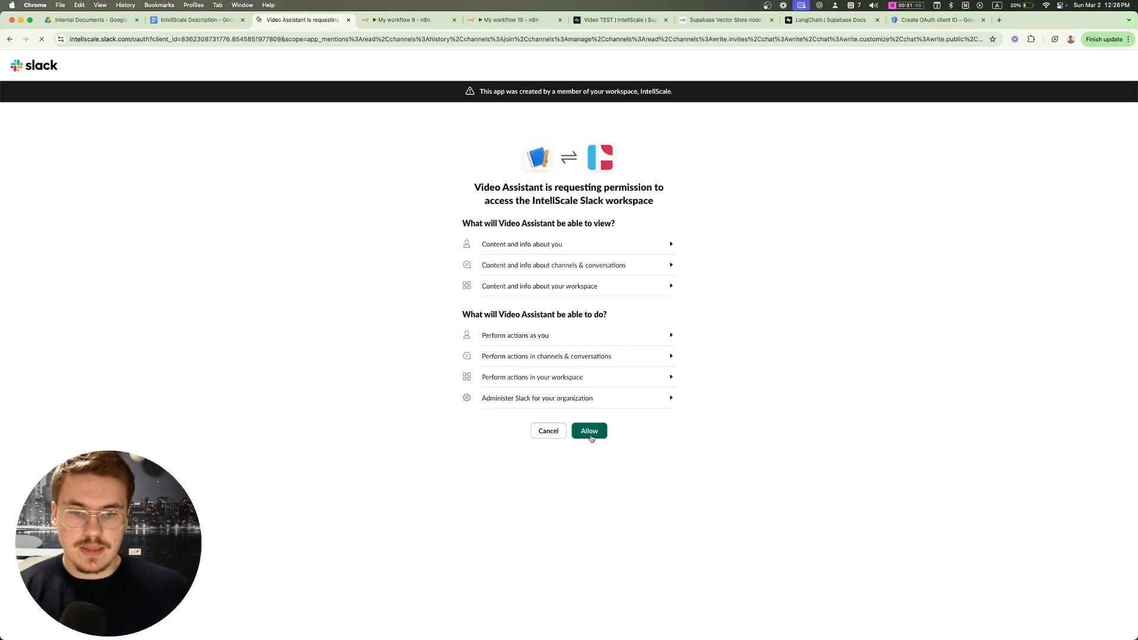
left_click(590, 433)
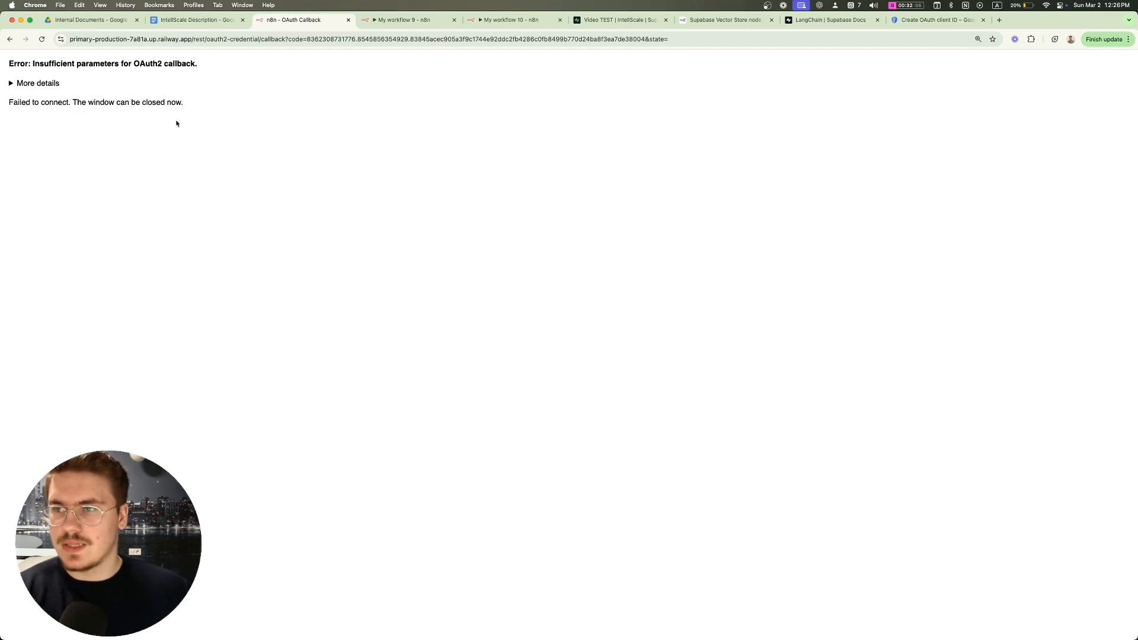
scroll(176, 123, "left", 5)
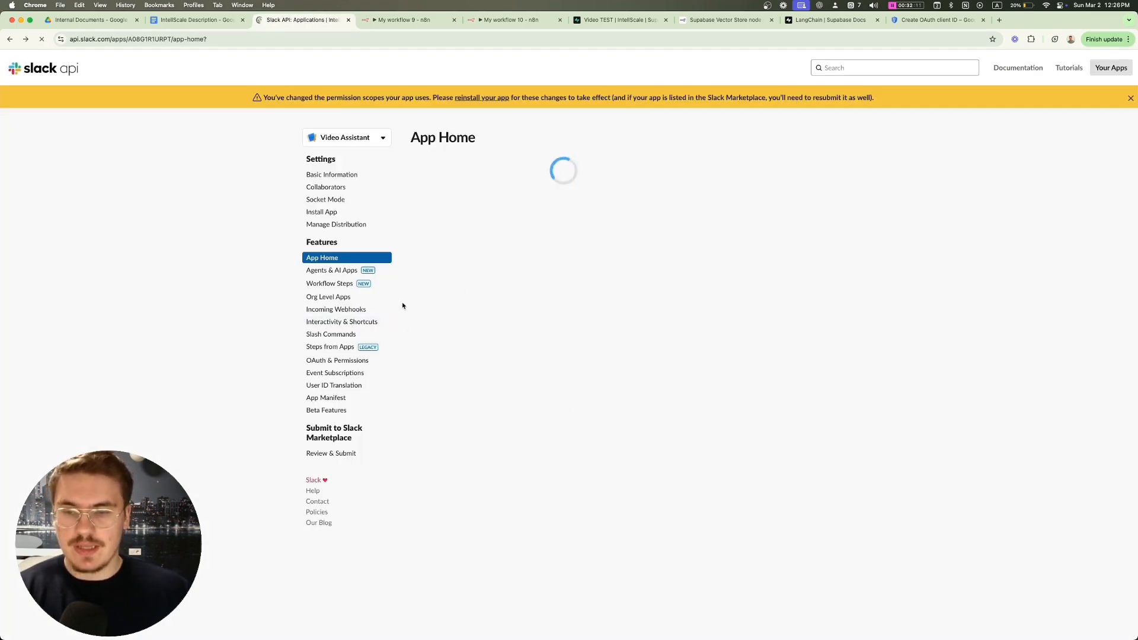
Step: Open the Slack app's event subscriptions and copy the test webhook URL from the n8n Slack trigger for the request URL
scroll(359, 302, "up", 3)
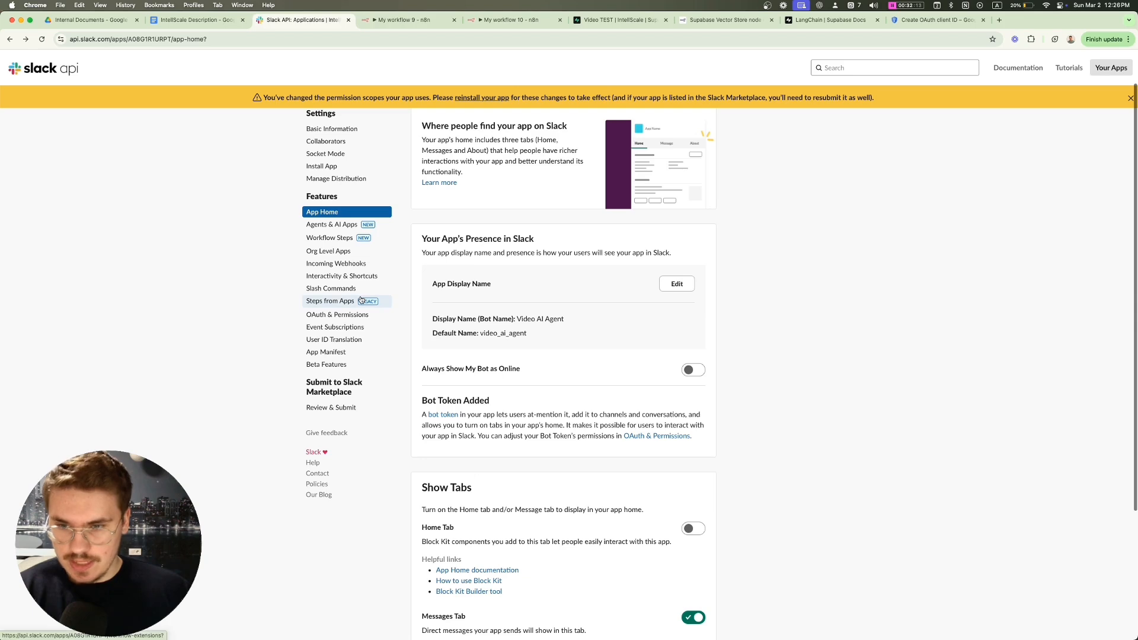
left_click(361, 328)
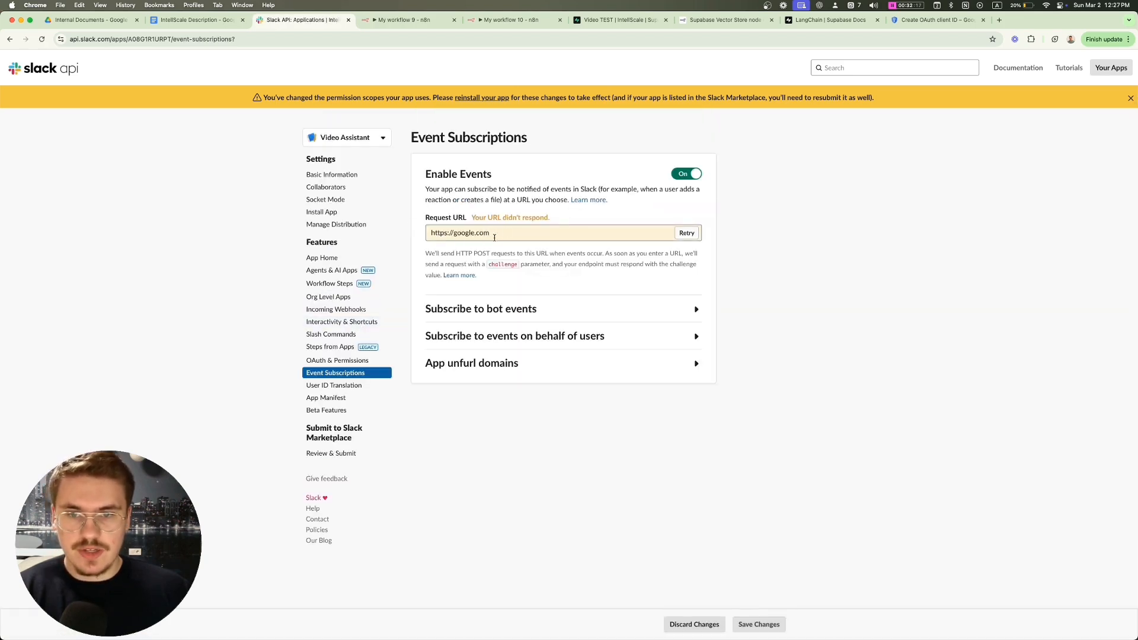
left_click_drag(495, 237, 408, 238)
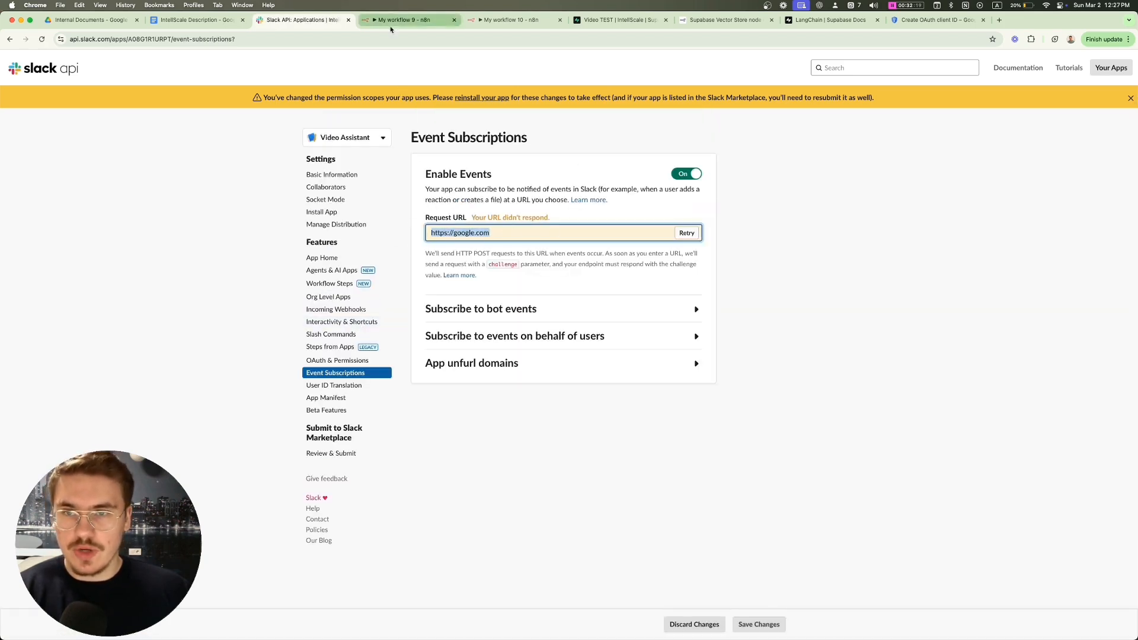
left_click(392, 21)
left_click(210, 117)
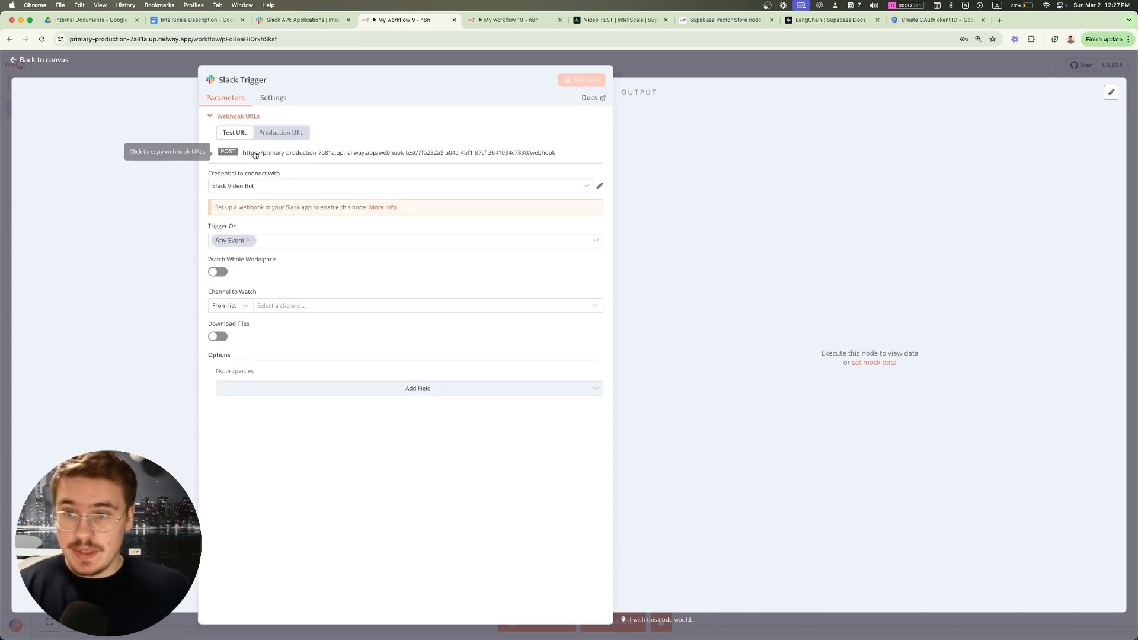
left_click(255, 154)
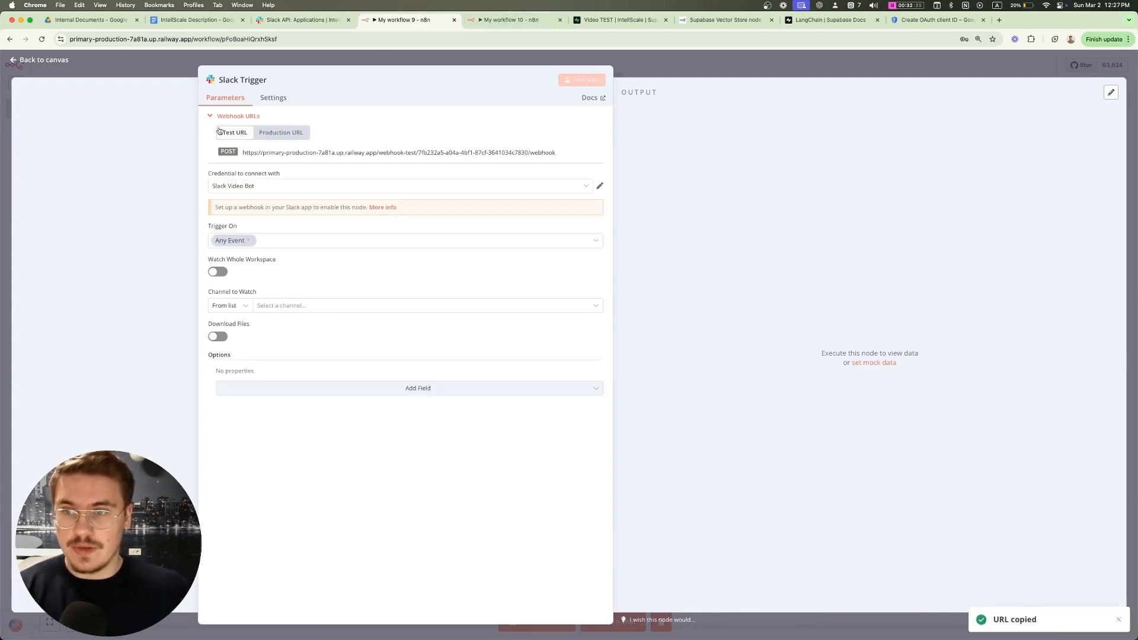
left_click(211, 118)
left_click(230, 119)
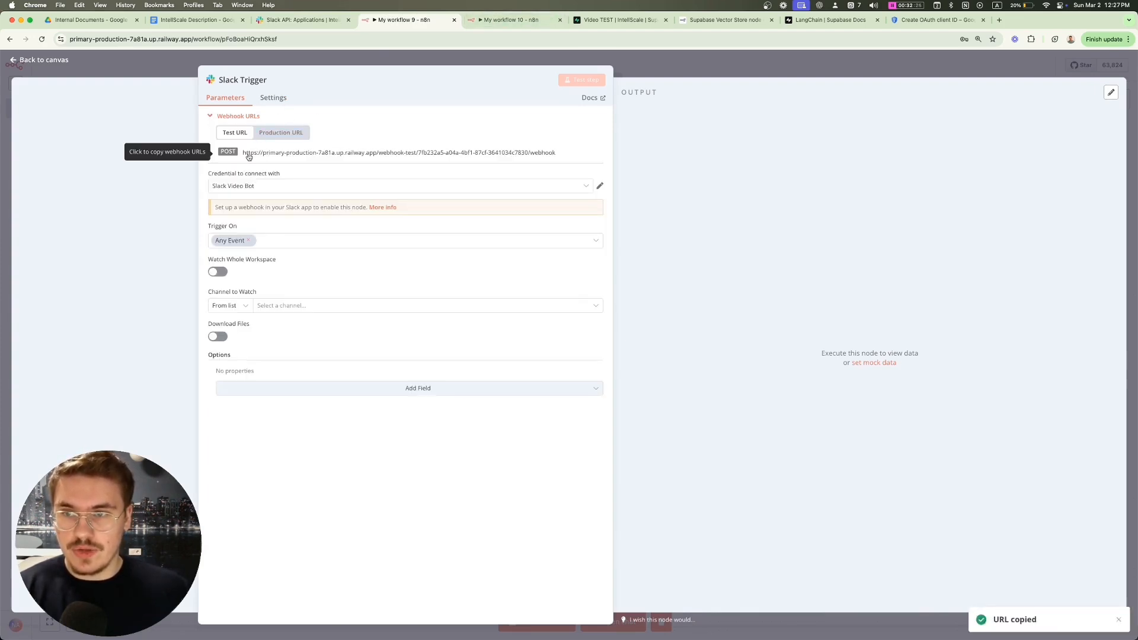
left_click(252, 153)
Step: Replace the request URL in the Slack app's event subscriptions with the copied test webhook URL
left_click(523, 16)
left_click(299, 20)
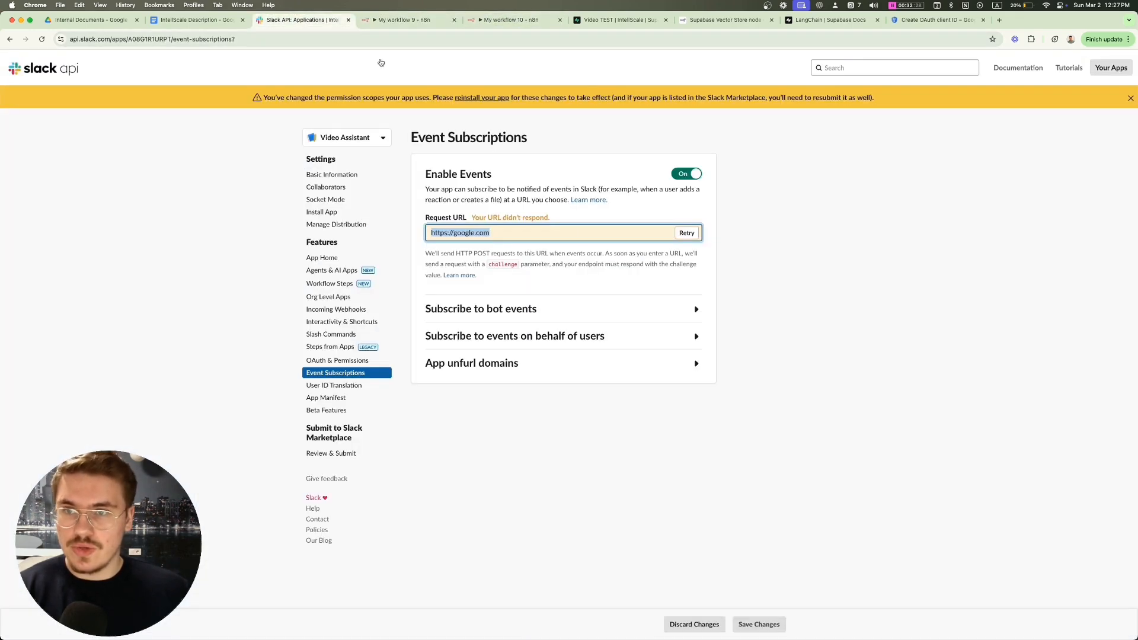
left_click(500, 232)
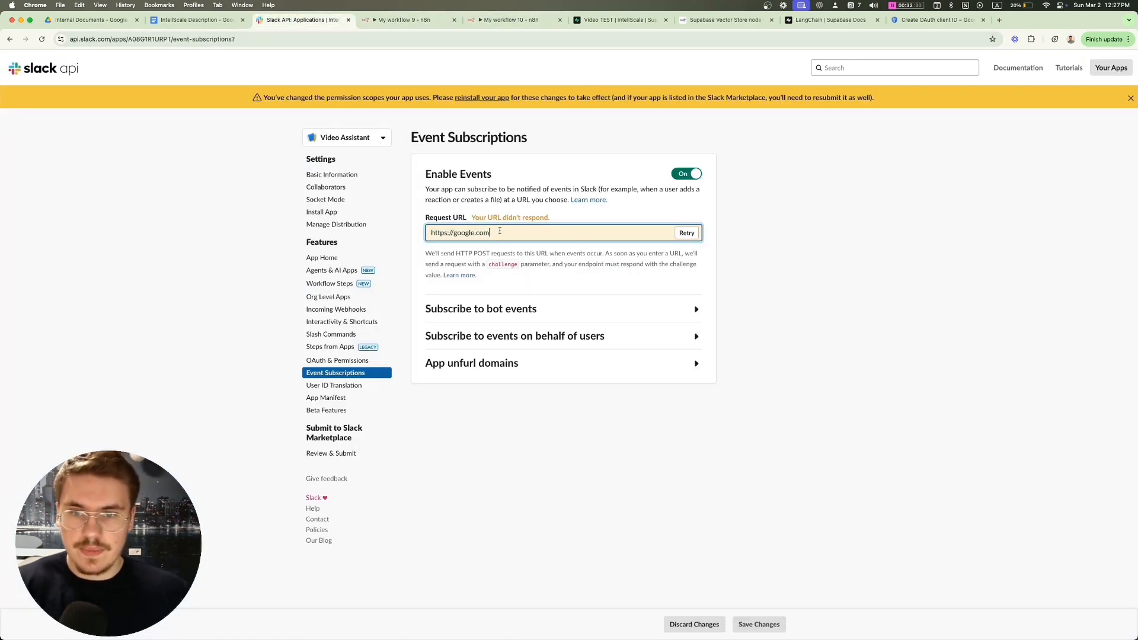
key("super+a")
key("super+v")
Step: Set the n8n Slack trigger to watch the whole workspace and start listening for a test event
left_click(400, 19)
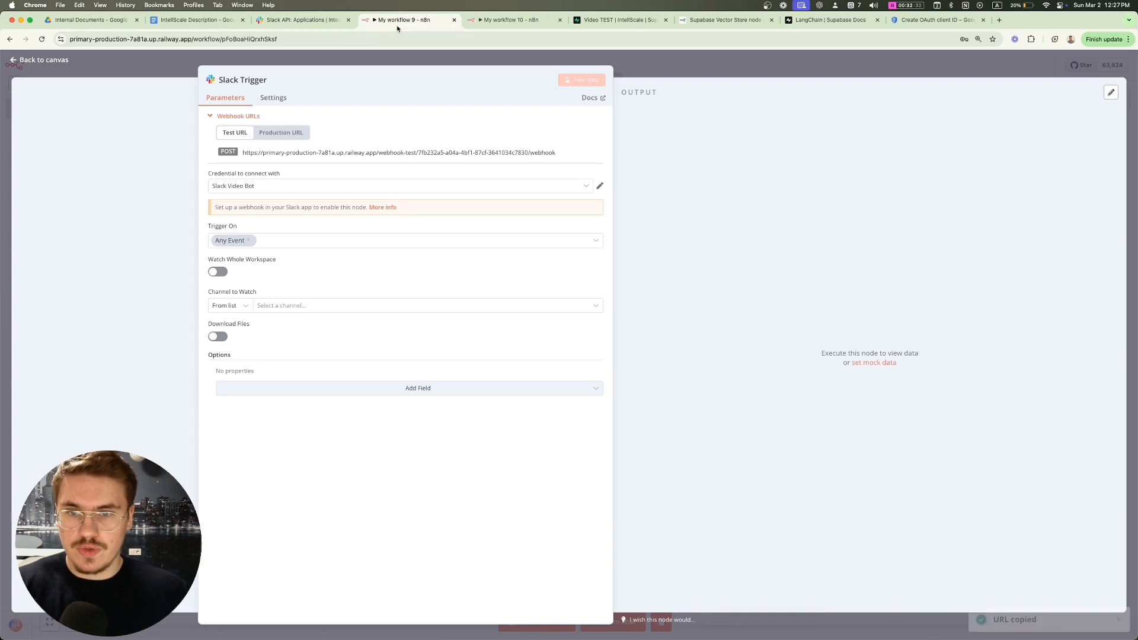
left_click(670, 67)
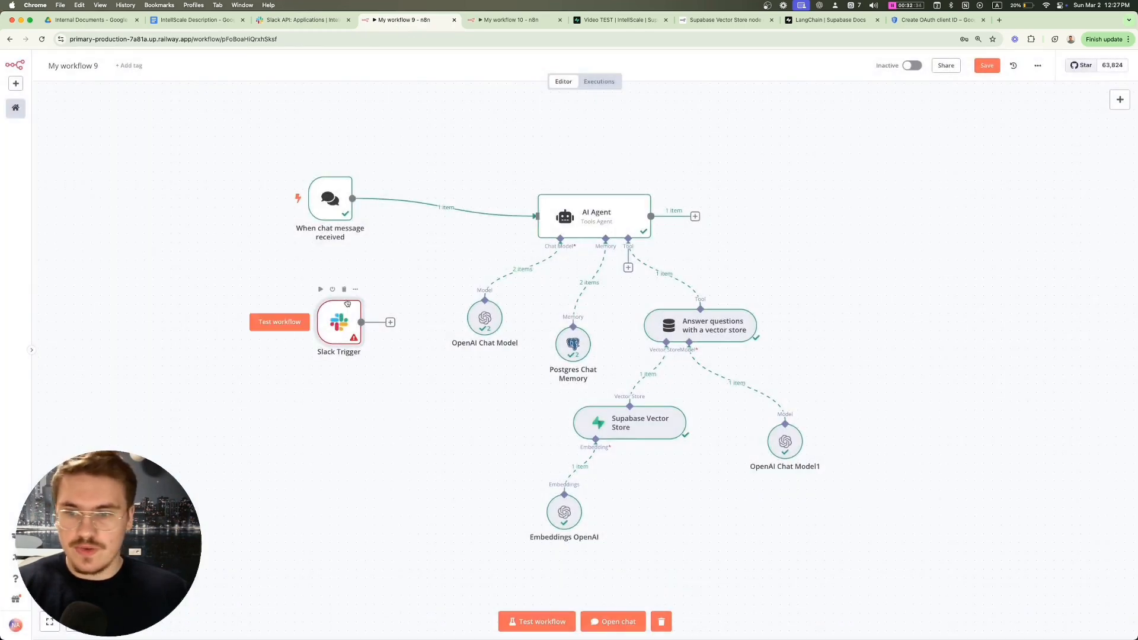
left_click(320, 290)
double_click(338, 323)
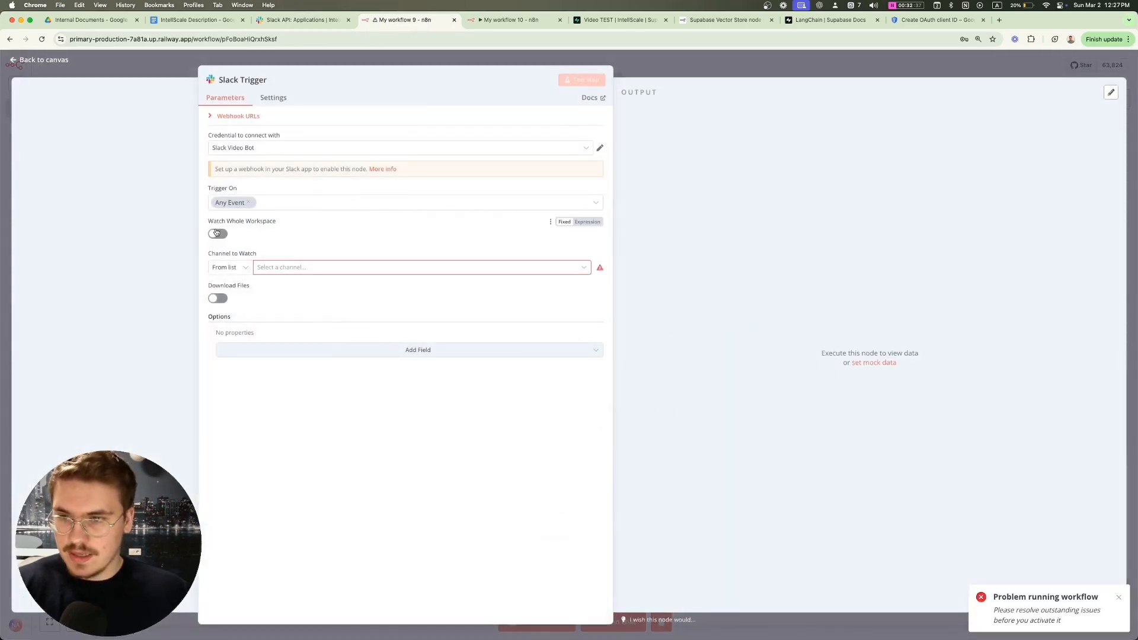
left_click(217, 233)
left_click(582, 79)
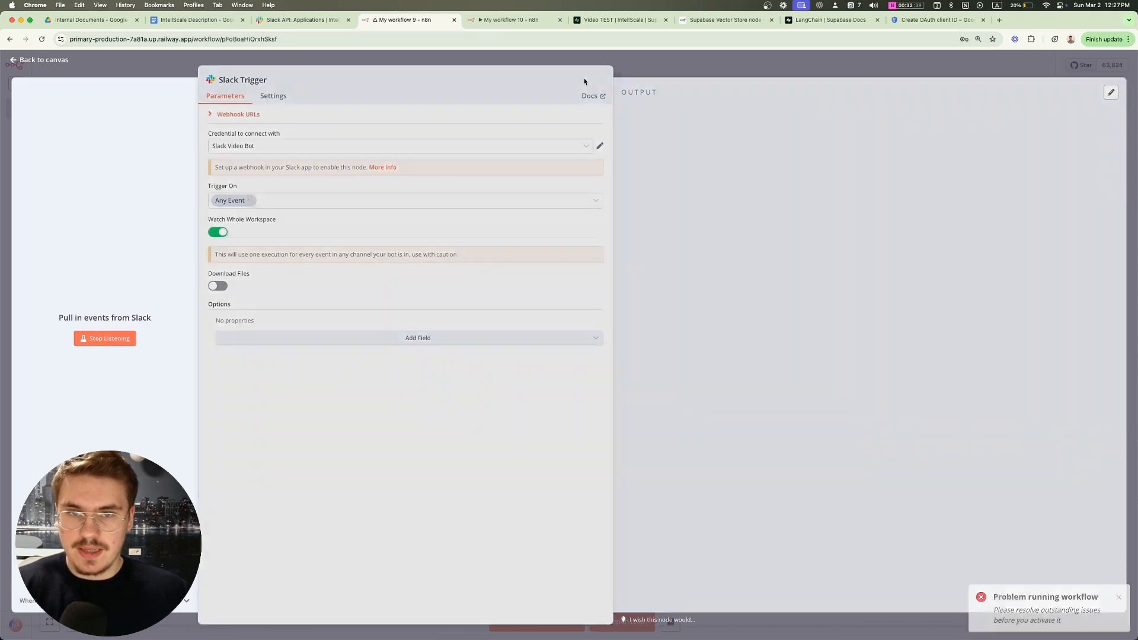
Step: Retry the request URL verification in the Slack app and review the list of subscribed bot events
left_click(307, 20)
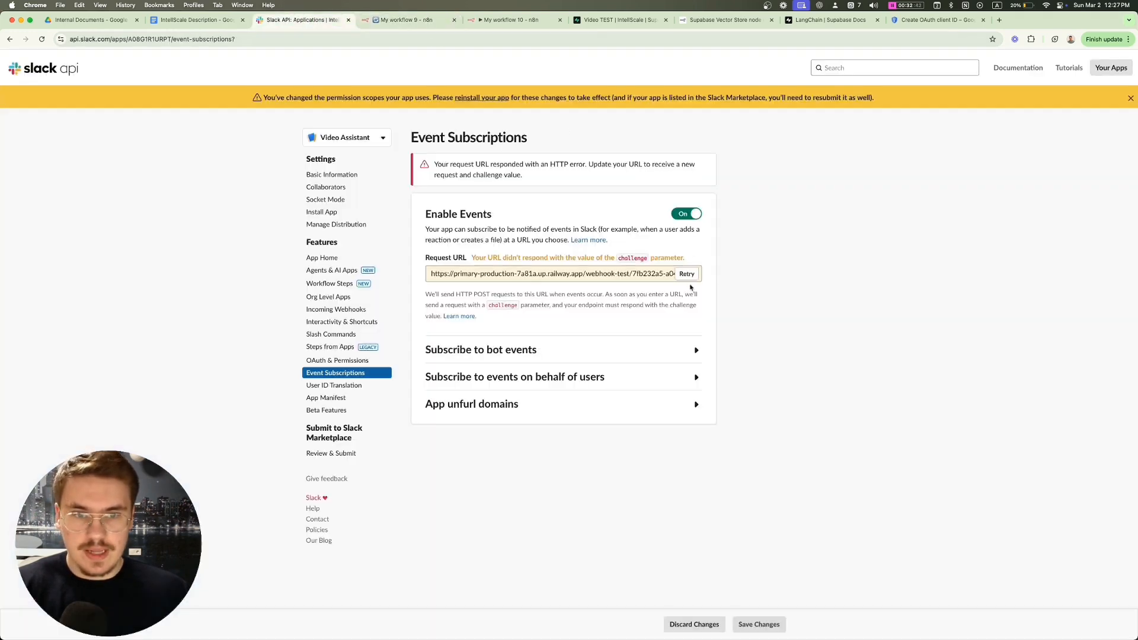
left_click(688, 275)
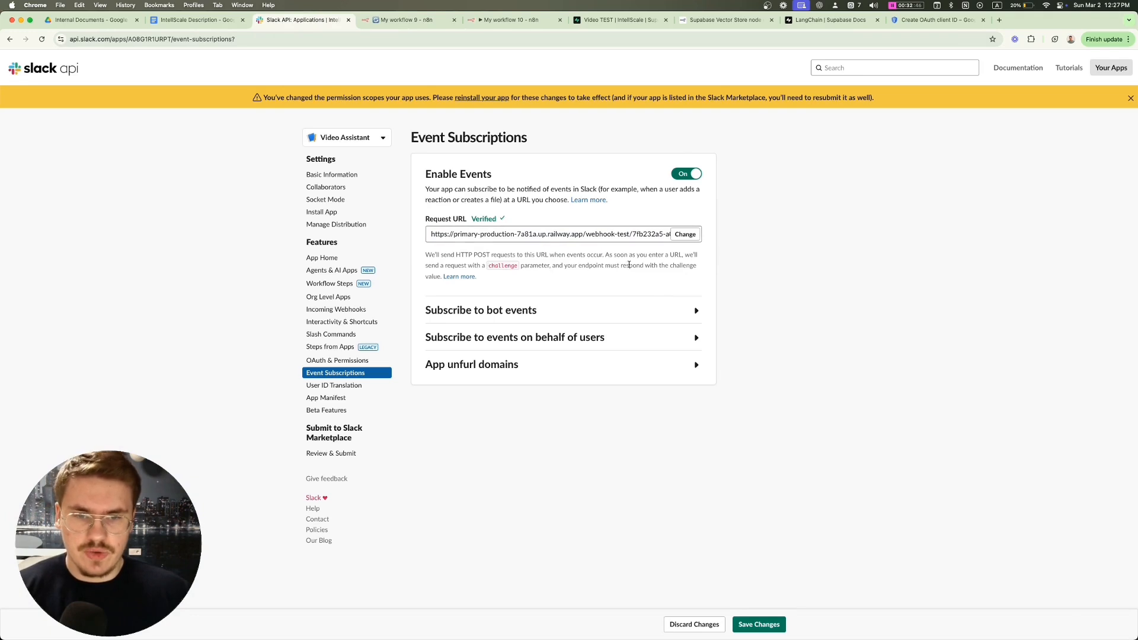
left_click(546, 312)
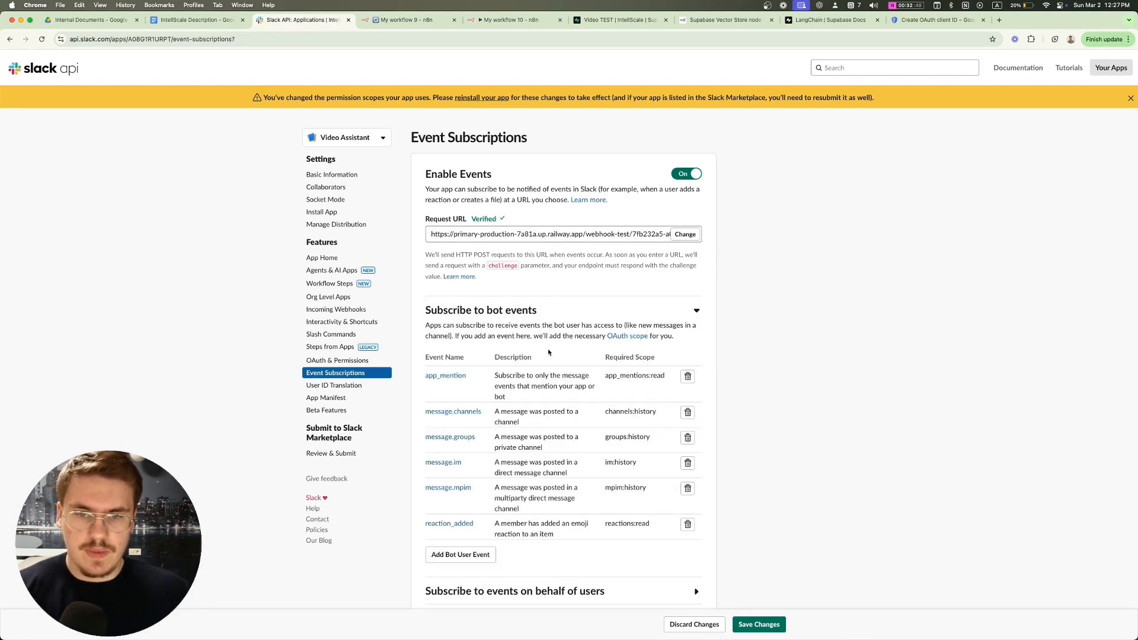
scroll(548, 352, "down", 2)
left_click_drag(475, 477, 407, 310)
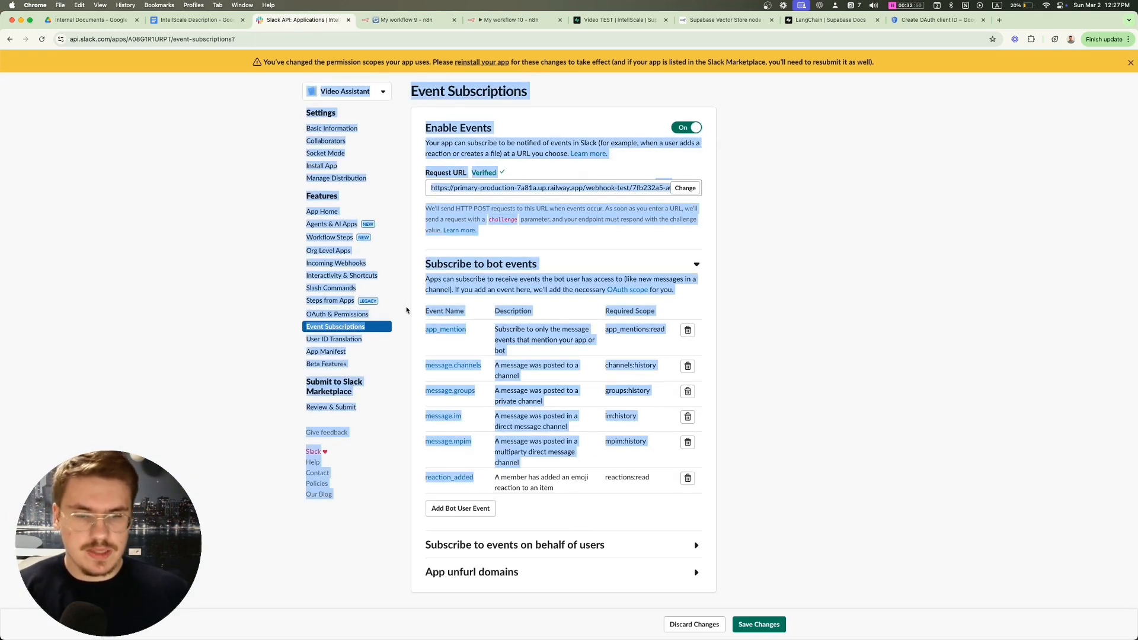
Step: Save the event subscription changes and reinstall the Video Assistant app, allowing the permissions requested for the IntellScale workspace
left_click(475, 284)
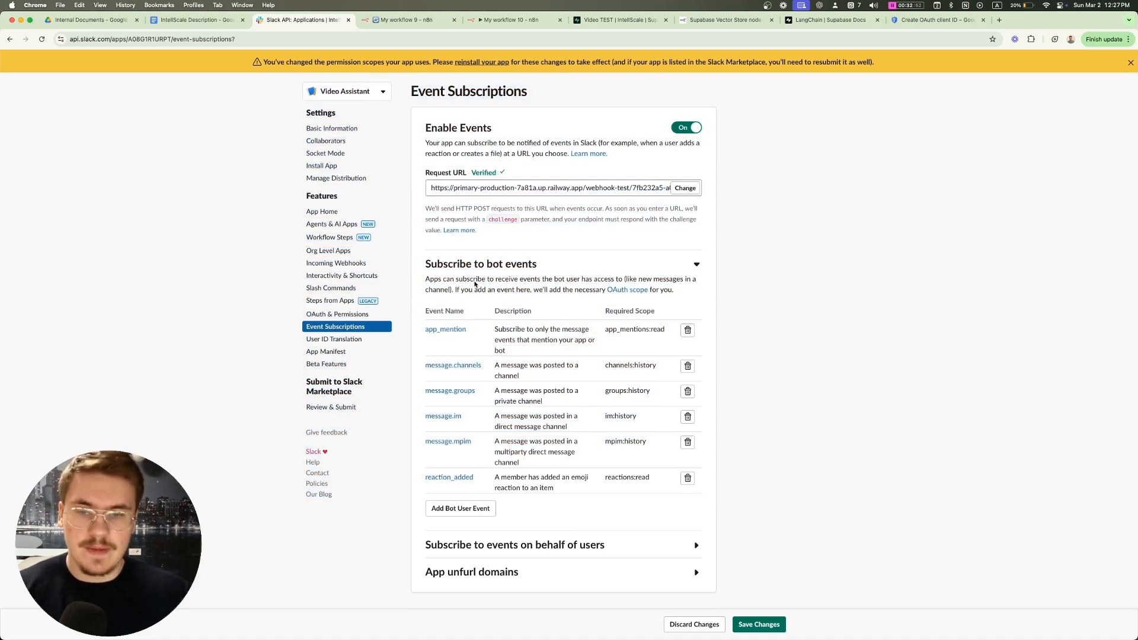
left_click_drag(627, 479, 506, 347)
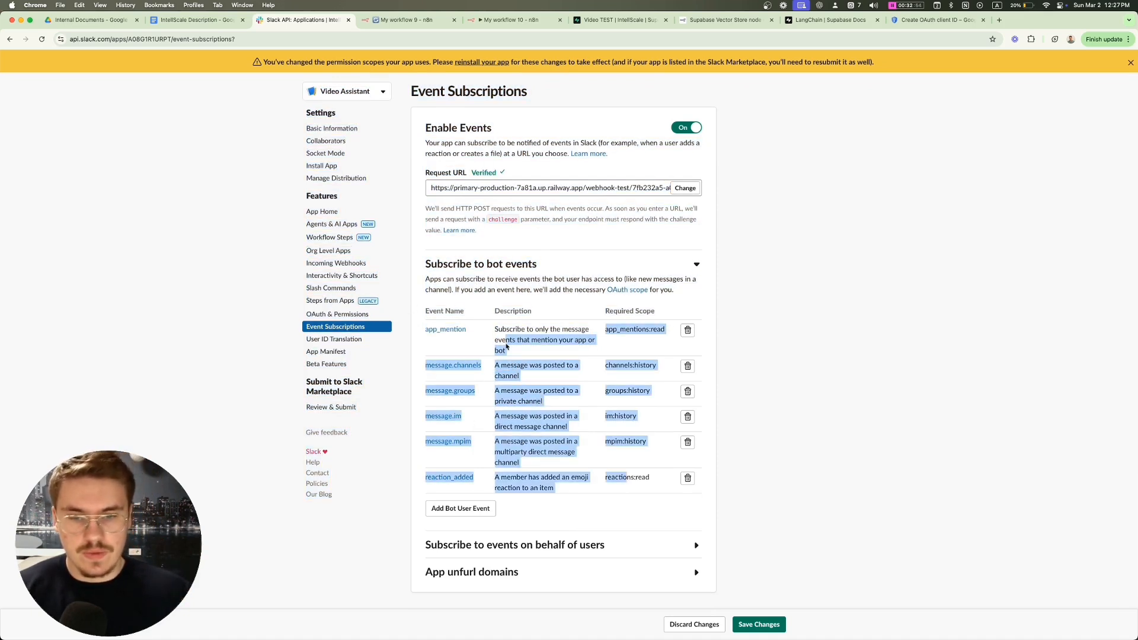
left_click(506, 347)
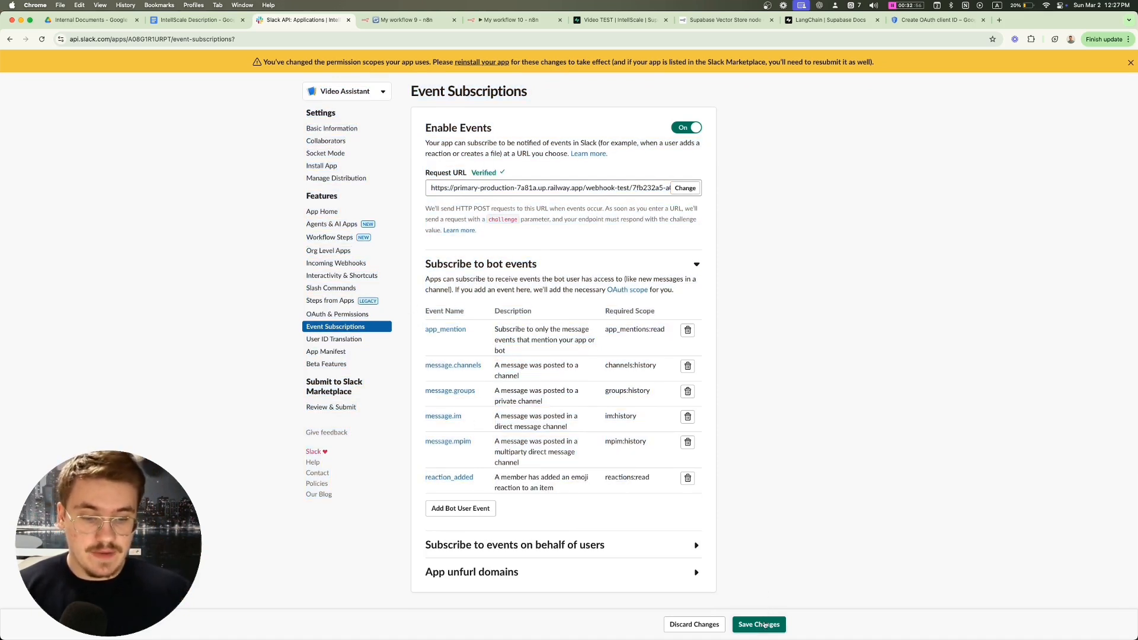
left_click(761, 624)
scroll(587, 309, "up", 2)
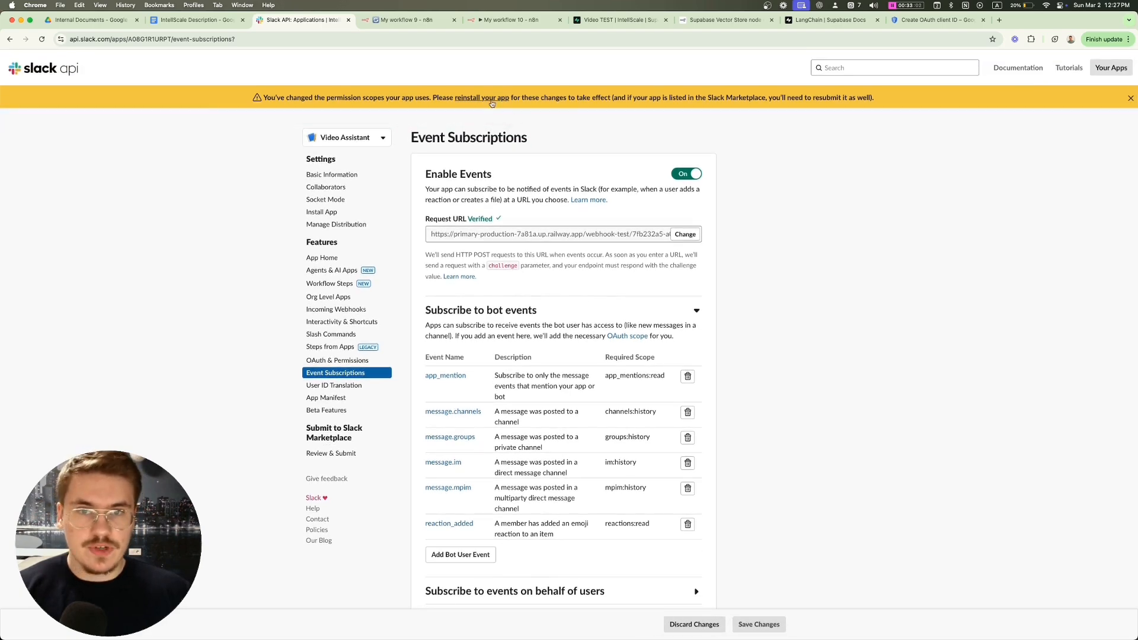
left_click(491, 102)
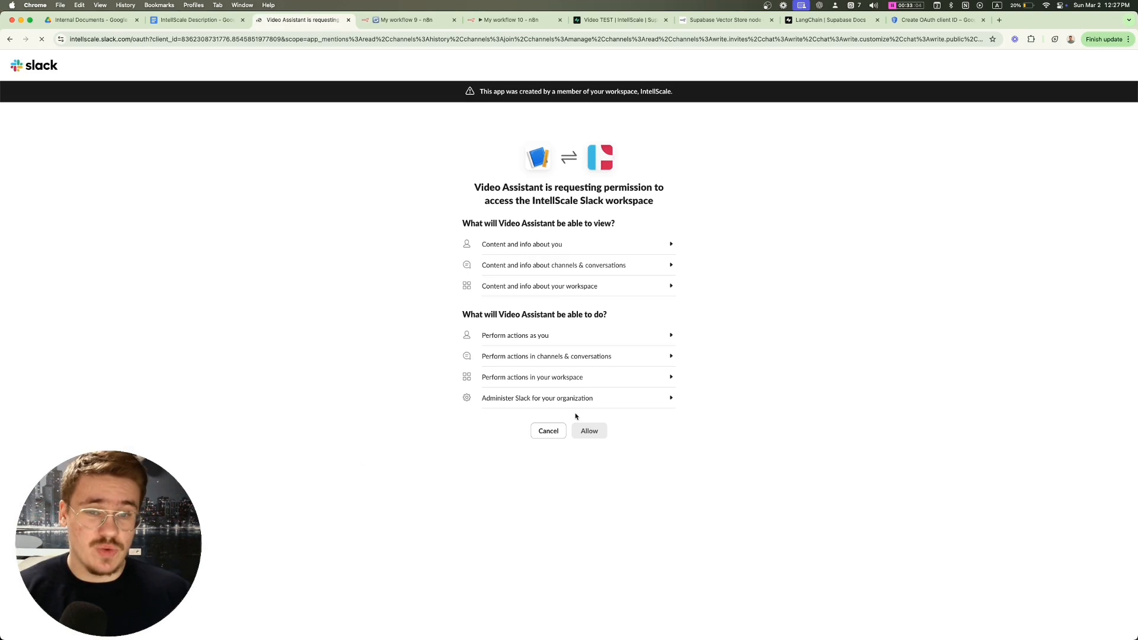
left_click(596, 434)
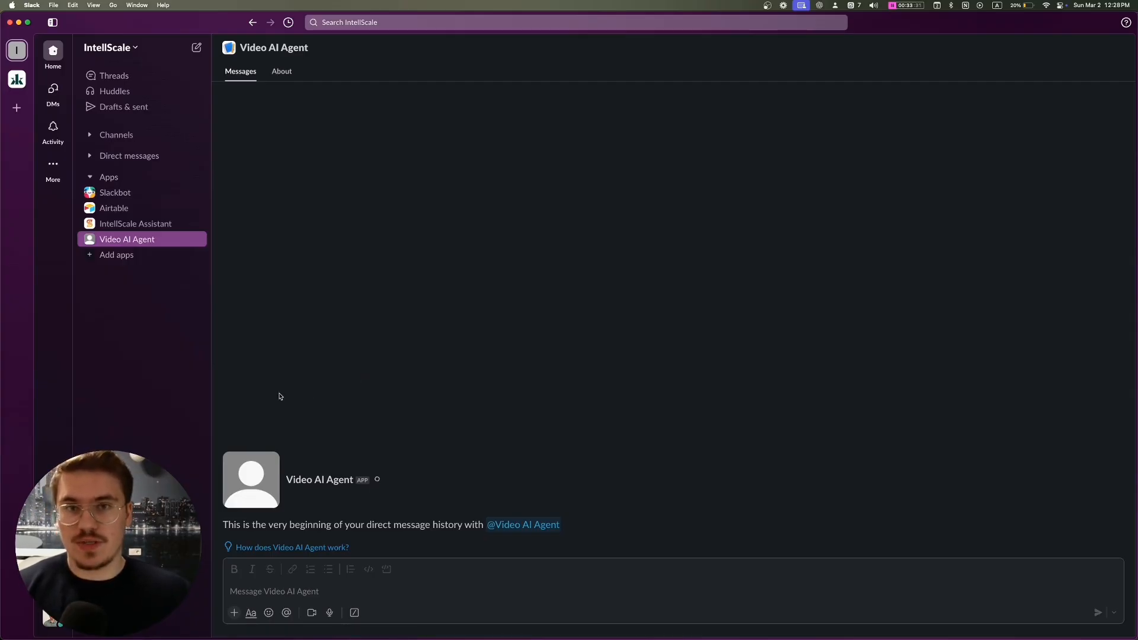
left_click(273, 585)
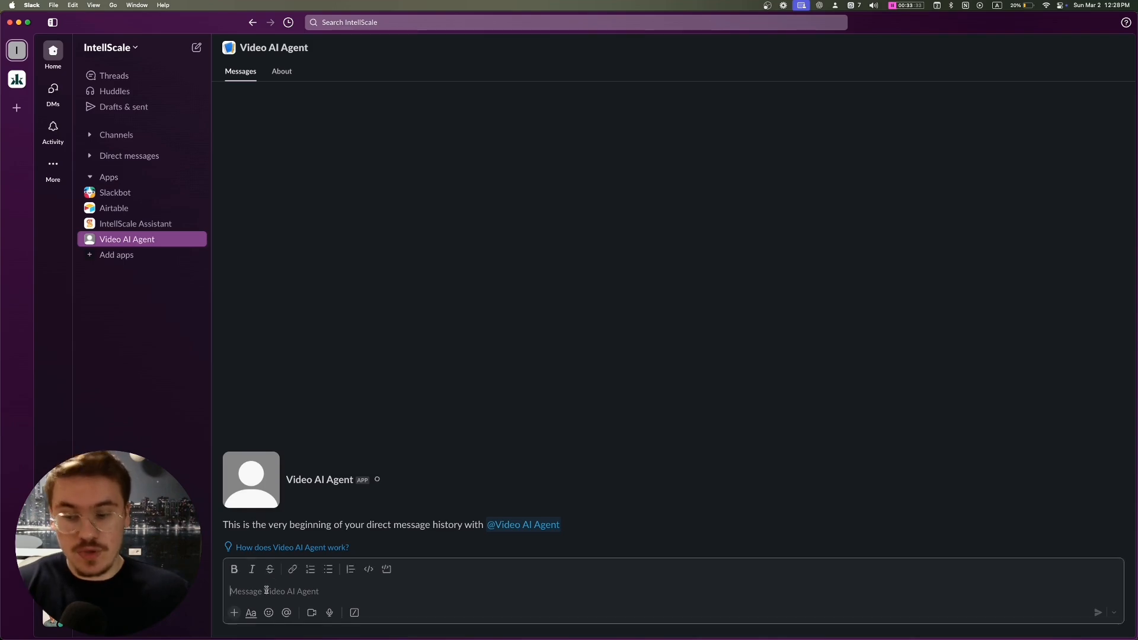
type("adfasdf")
key("super+a")
key("BackSpace")
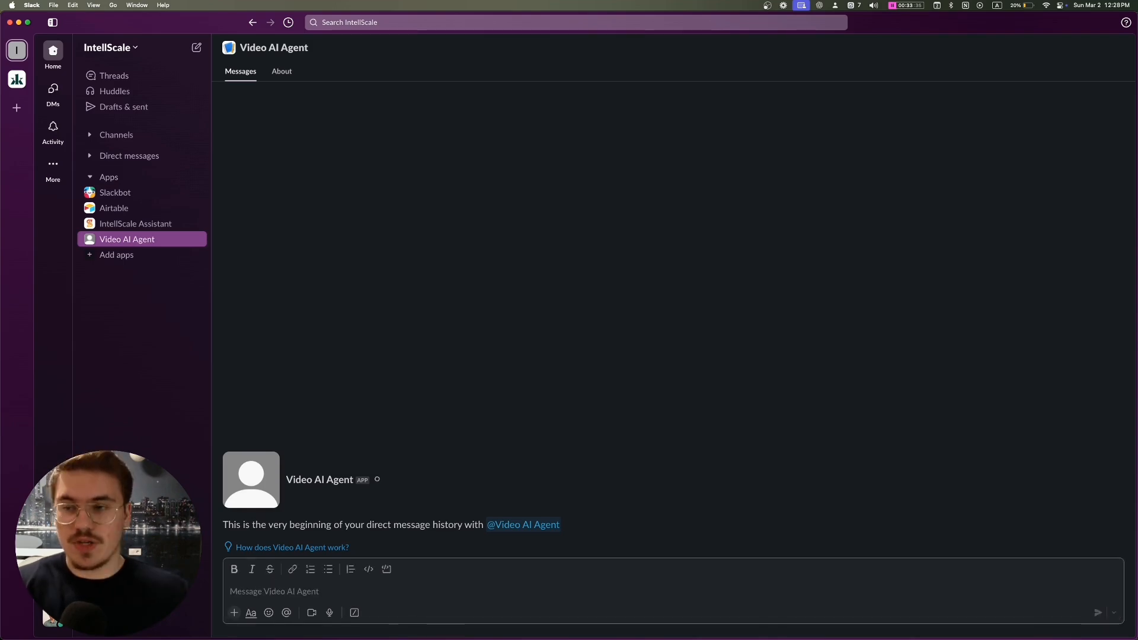
Step: In the n8n workflow, disconnect the chat trigger from the AI Agent, move it aside and connect the Slack Trigger instead
key("ctrl+Up")
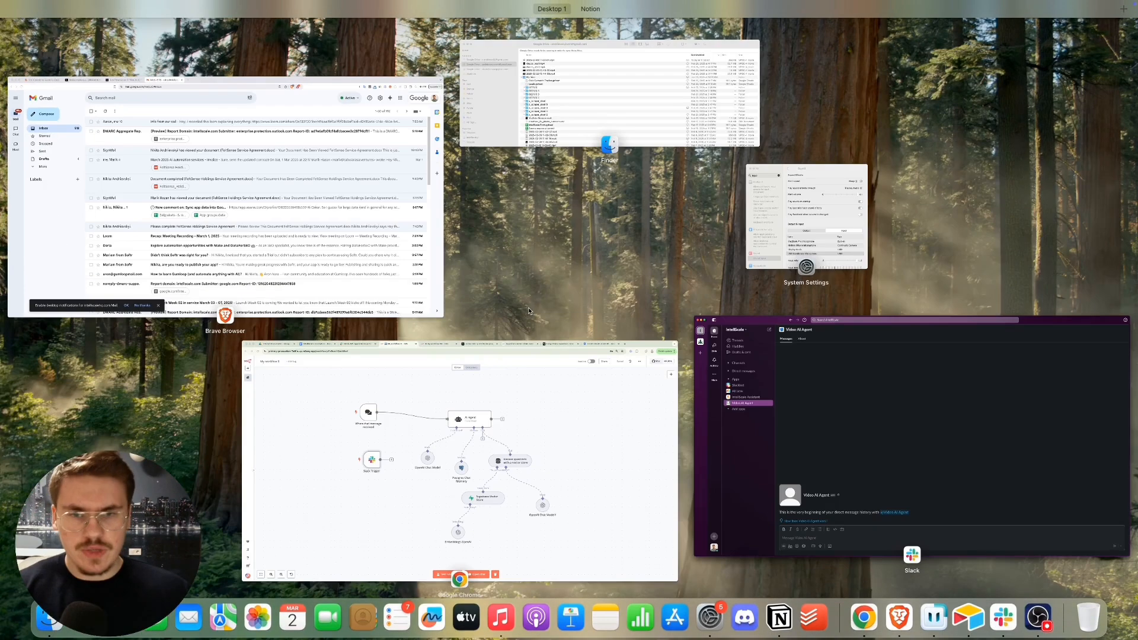
left_click(524, 405)
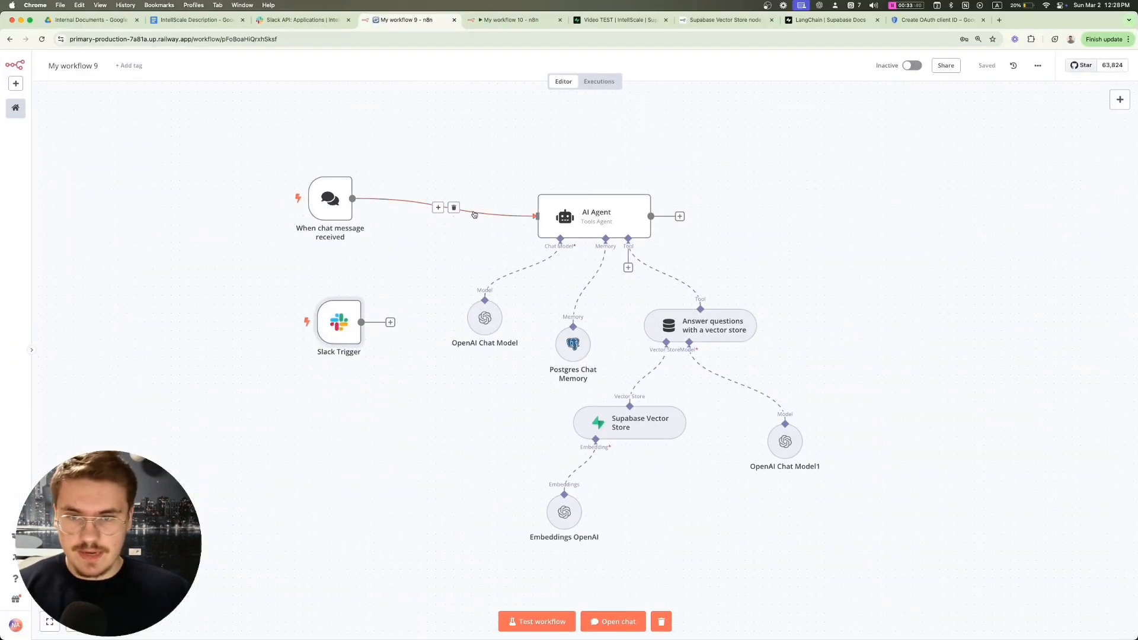
left_click(453, 207)
left_click_drag(321, 209, 197, 192)
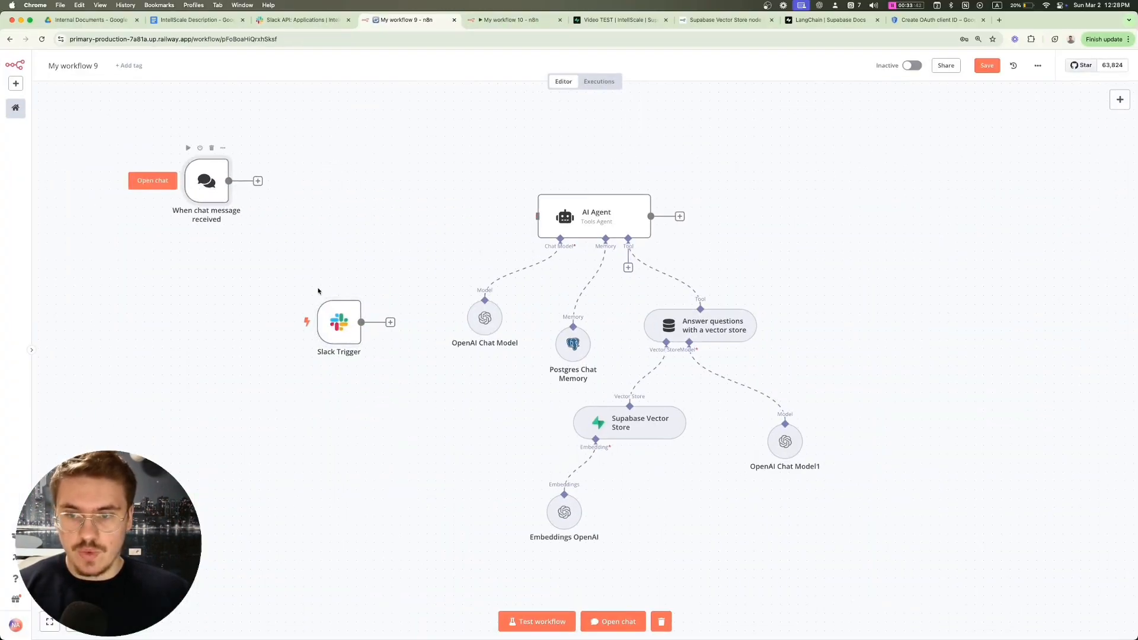
mouse_move(334, 320)
left_mouse_down()
mouse_move(378, 188)
mouse_move(538, 216)
left_mouse_up()
Step: Add the Usernames or IDs to Ignore option to the Slack Trigger and start its expression as {{ [""] }}
double_click(383, 190)
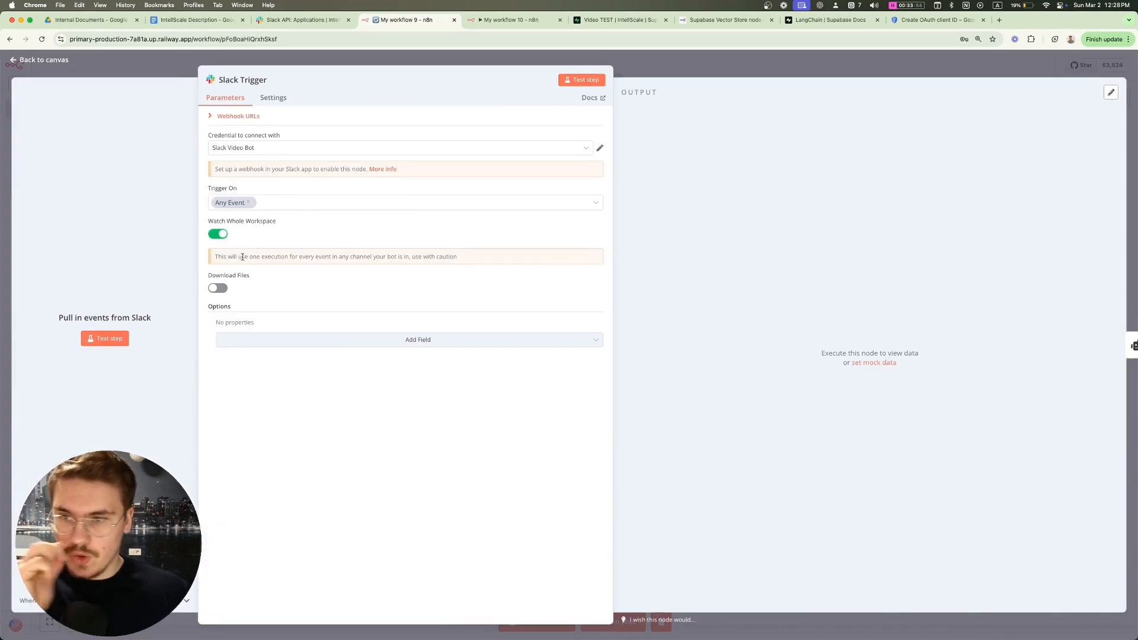
left_click(260, 338)
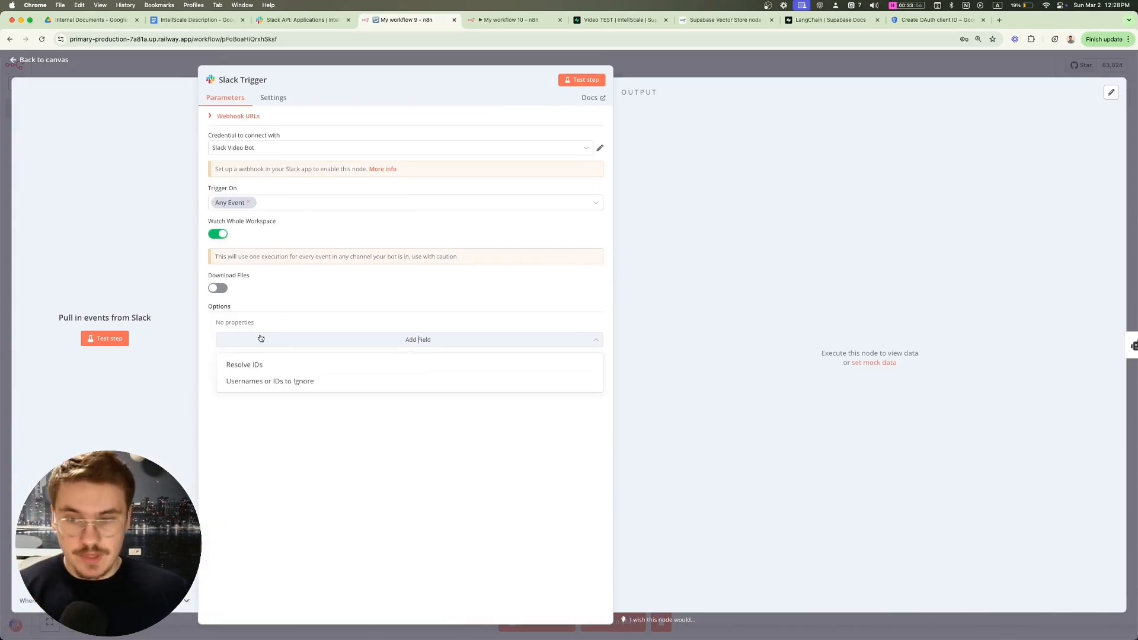
left_click(267, 382)
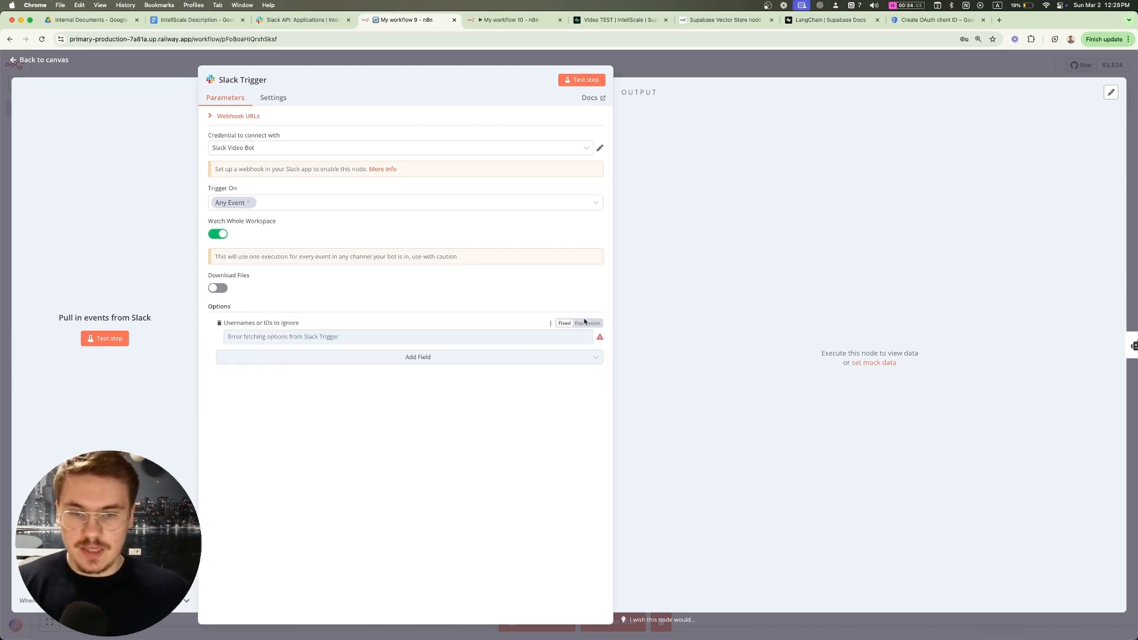
left_click(587, 323)
type("\"")
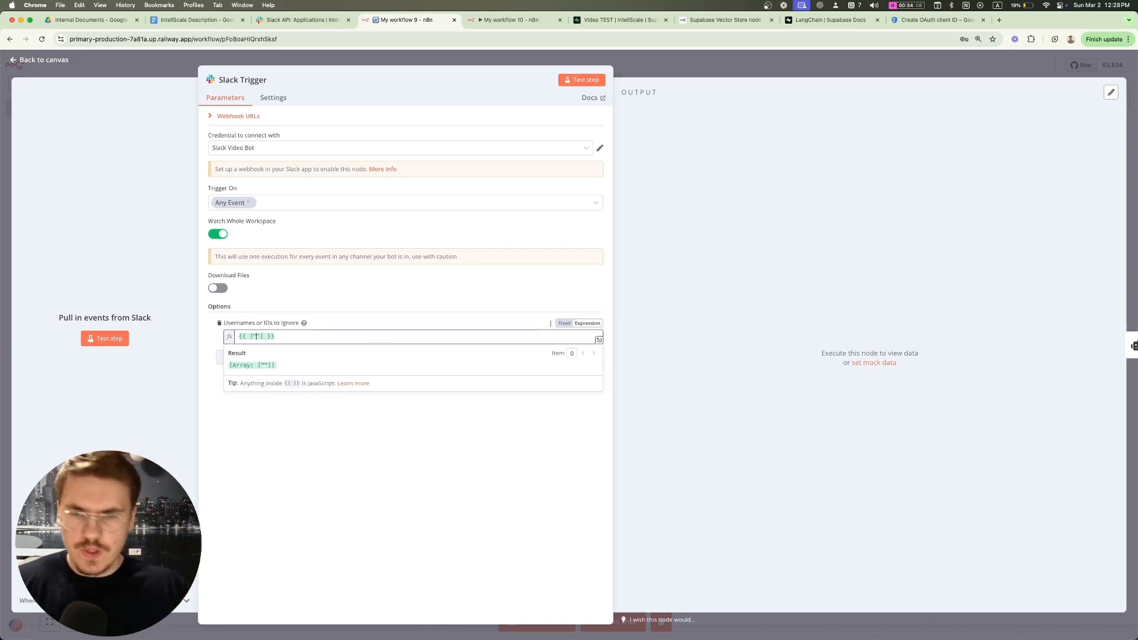
key("ctrl+Up")
left_click(422, 415)
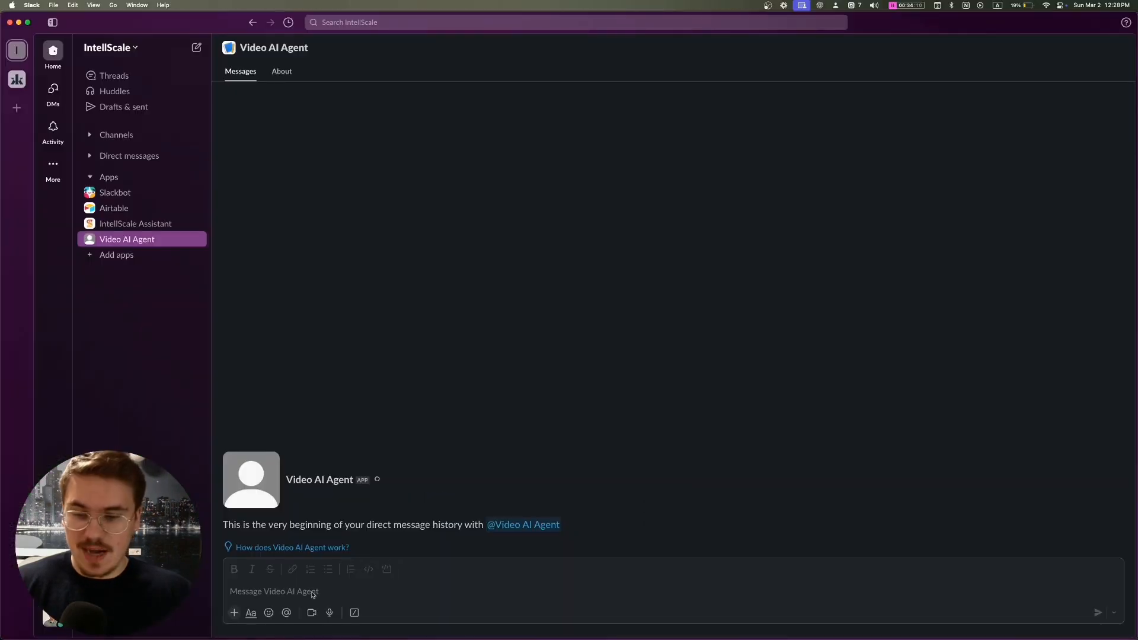
type("@")
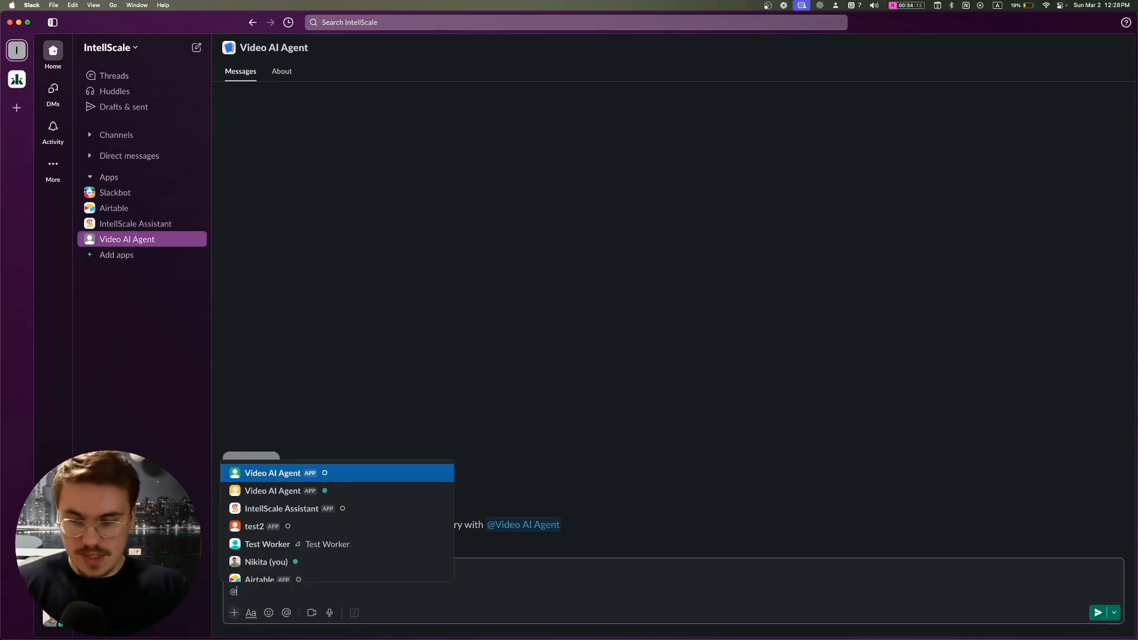
key("Down")
key("Down")
key("Down")
key("Down")
key("Down")
key("Down")
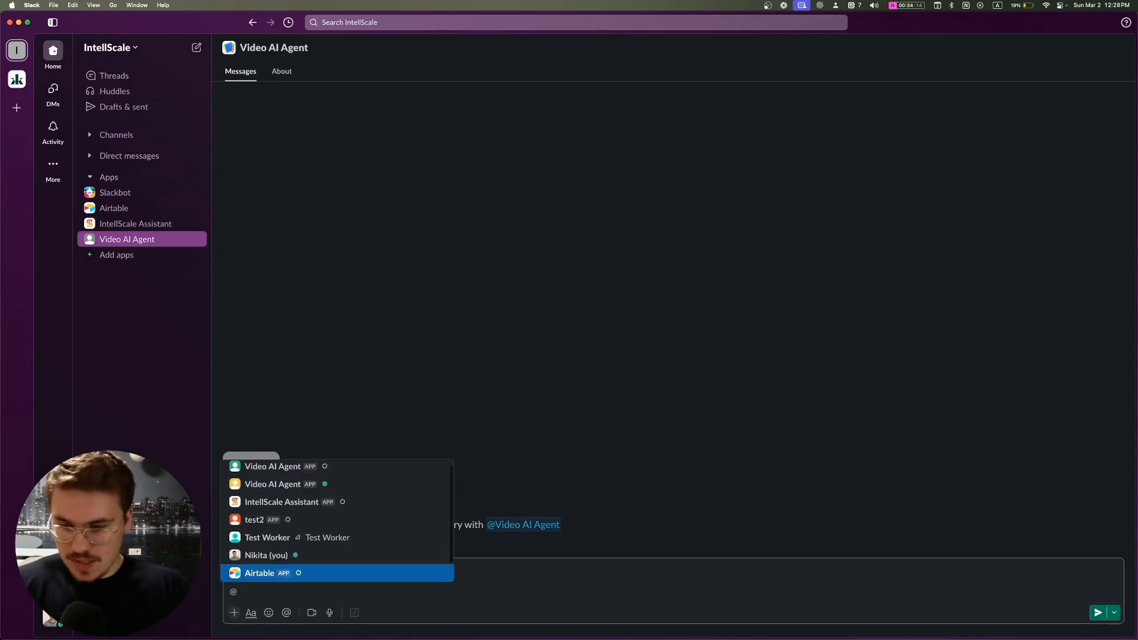
key("Down")
key("Down")
key("Up")
key("Up")
key("Down")
key("Return")
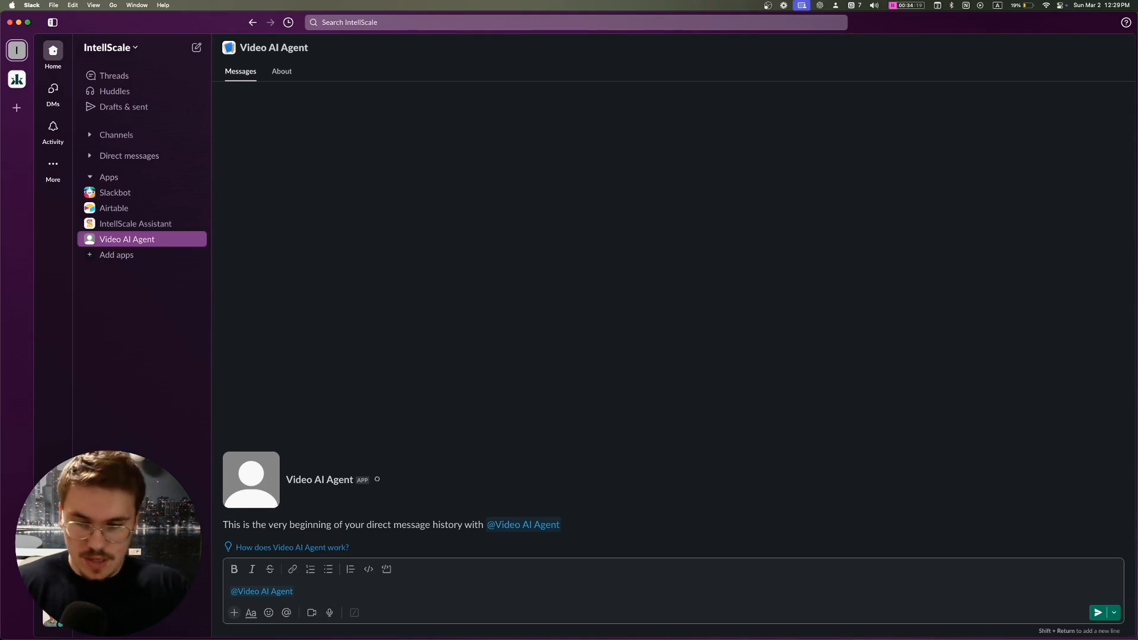
key("Return")
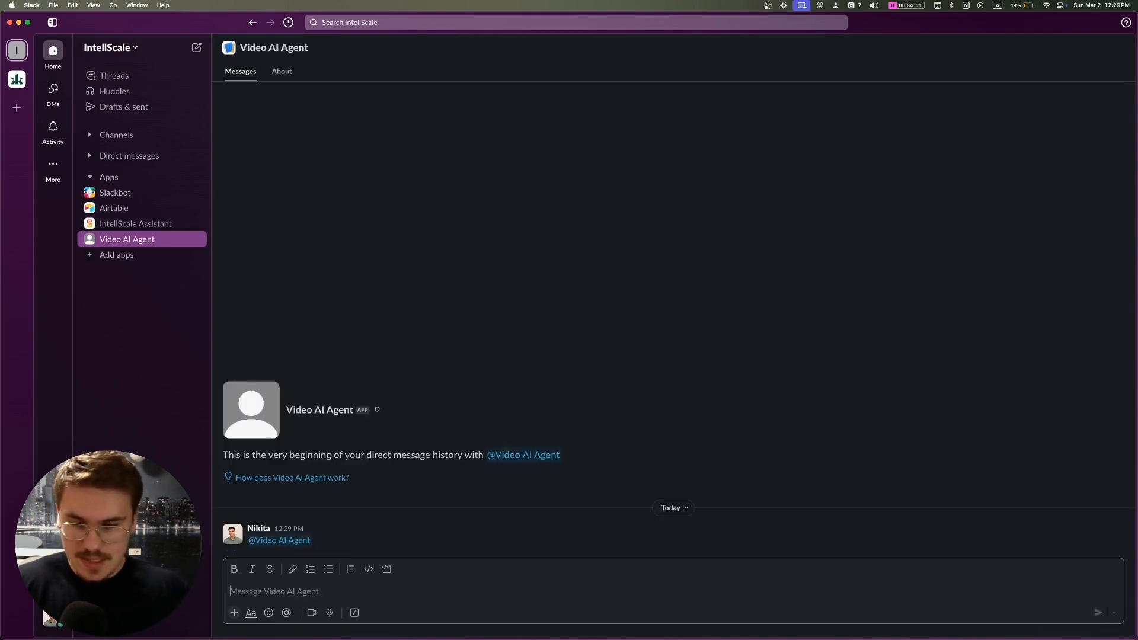
Step: Copy the link of the sent bot mention, paste it into the message box and select the bot's member ID in it
left_click(263, 541)
right_click(279, 540)
left_click(297, 545)
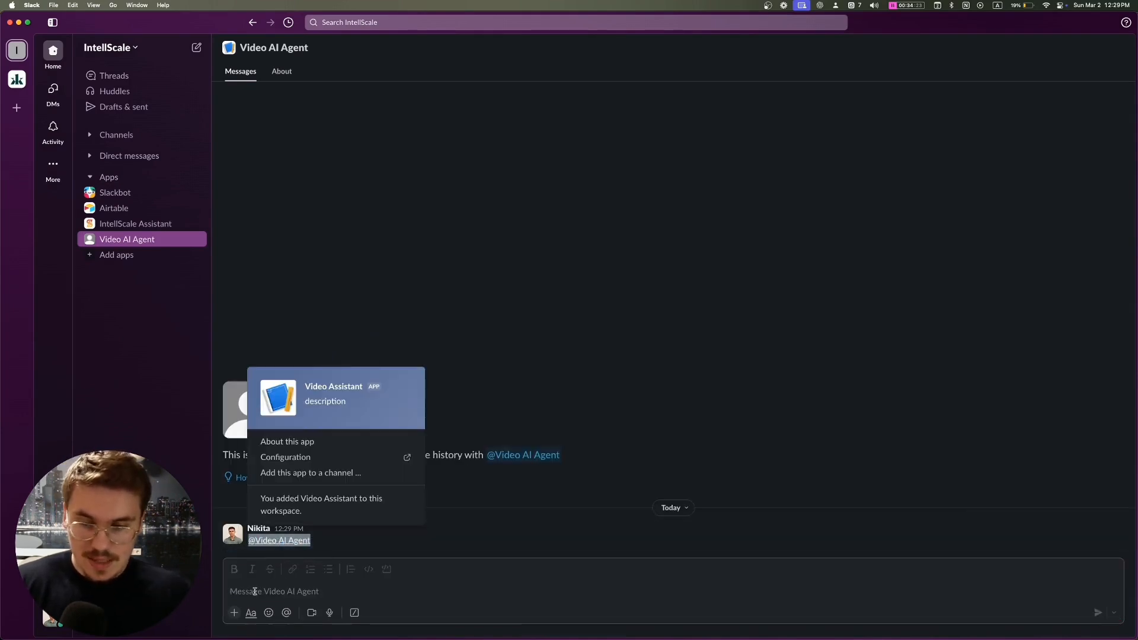
left_click(427, 592)
key("super+v")
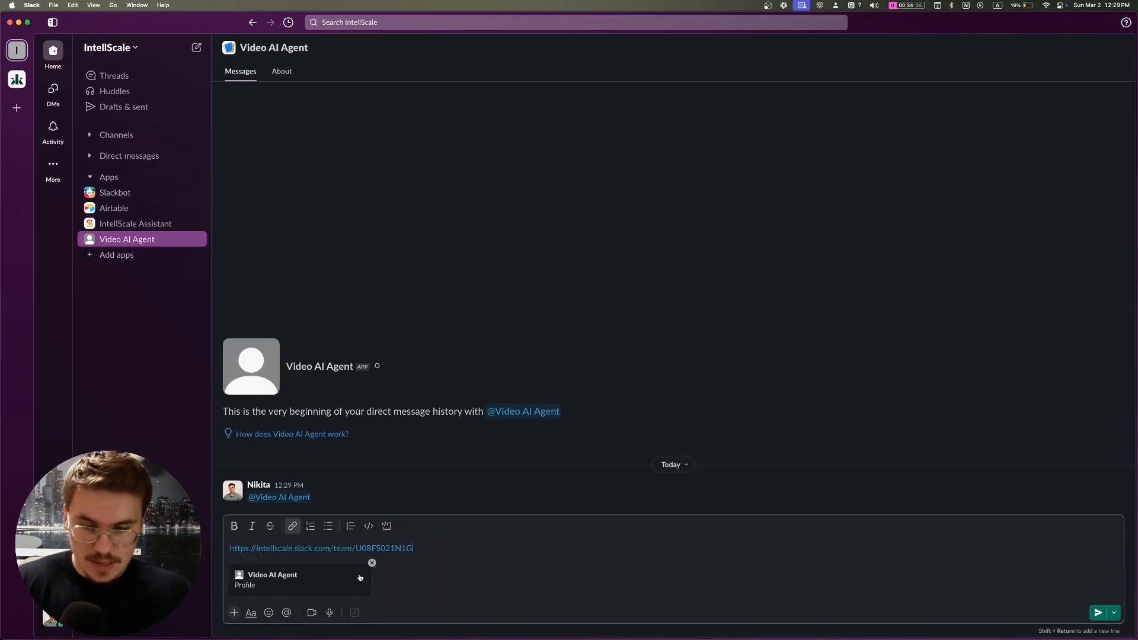
double_click(378, 549)
Step: Return to n8n, insert the copied bot member ID between the quotes of the ignored IDs expression and close the Slack Trigger
key("super+Tab")
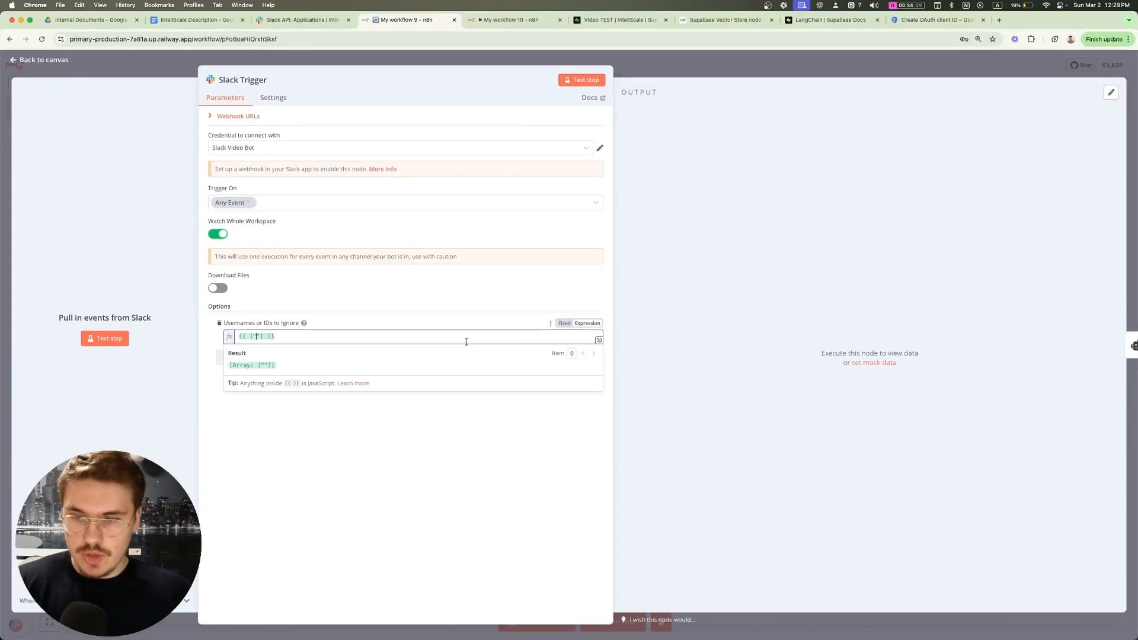
key("super+v")
left_click(287, 432)
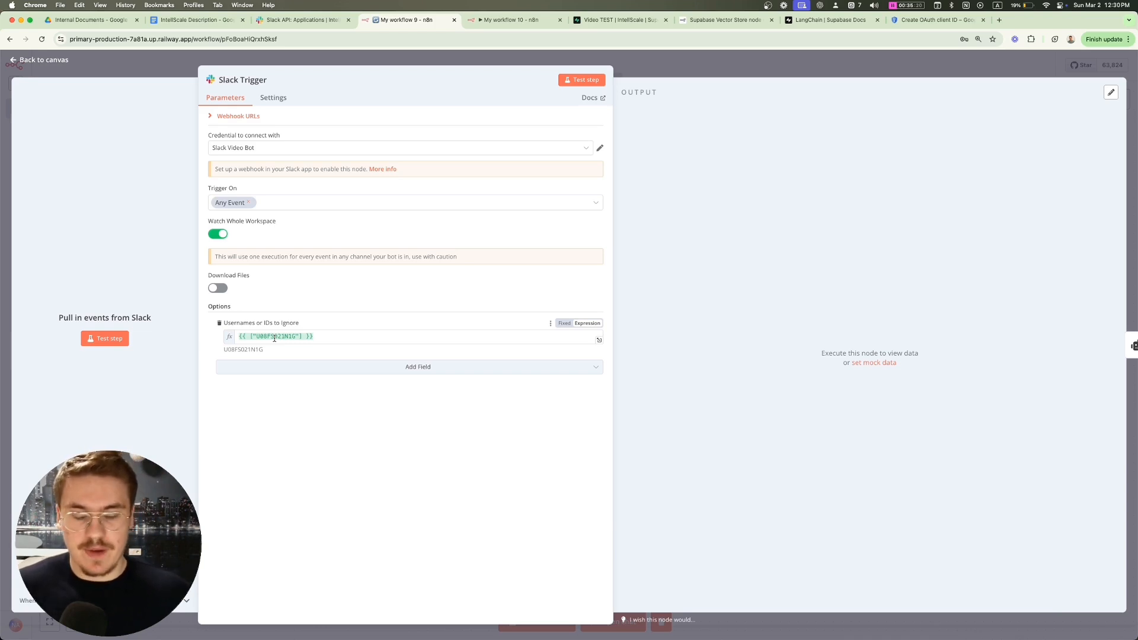
key("Escape")
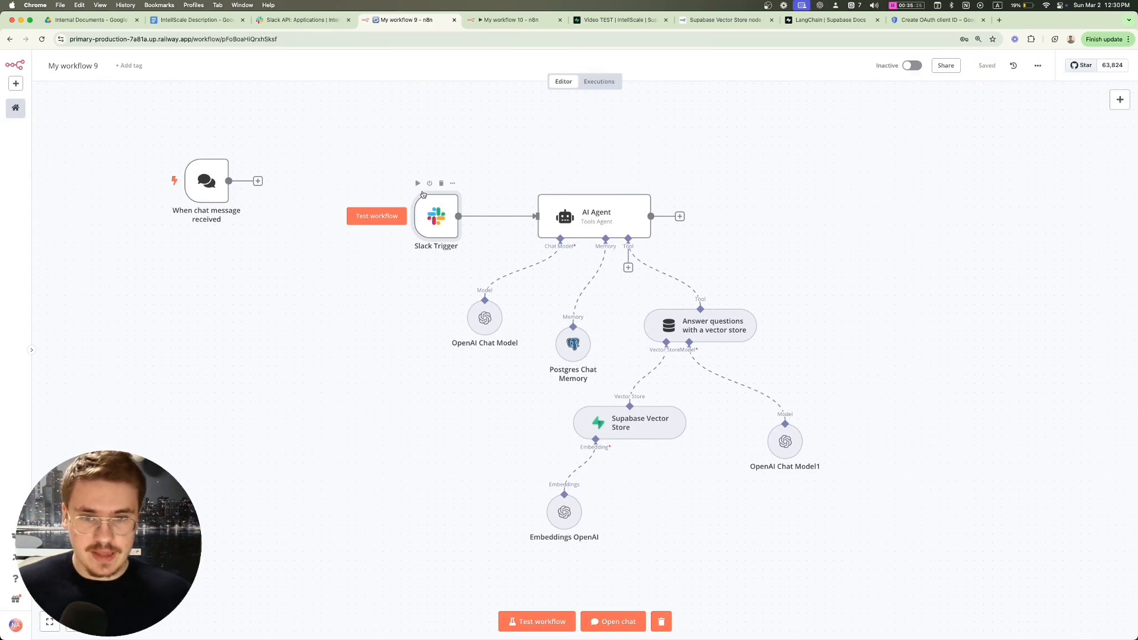
Step: Set the AI Agent's Source for Prompt (User Message) to Define below
double_click(566, 226)
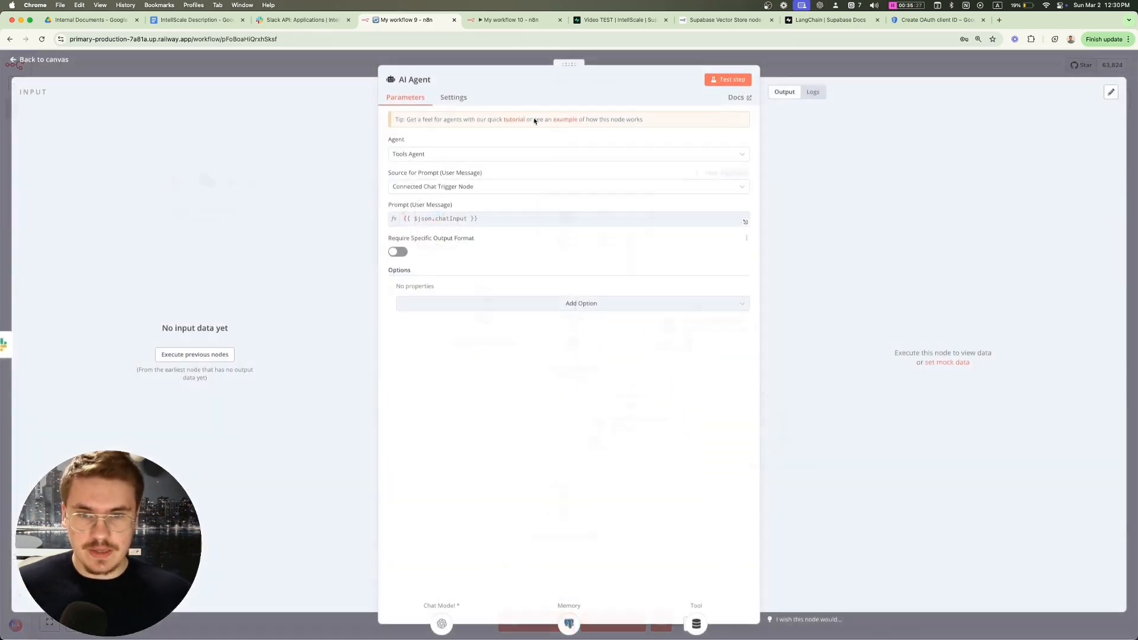
left_click(460, 188)
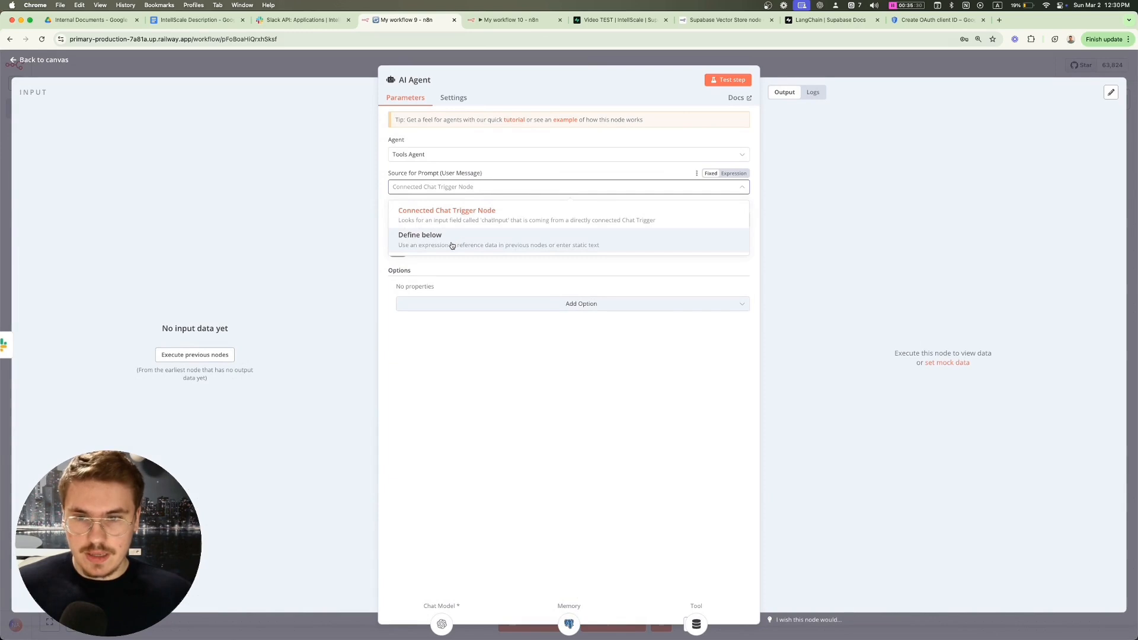
left_click(540, 190)
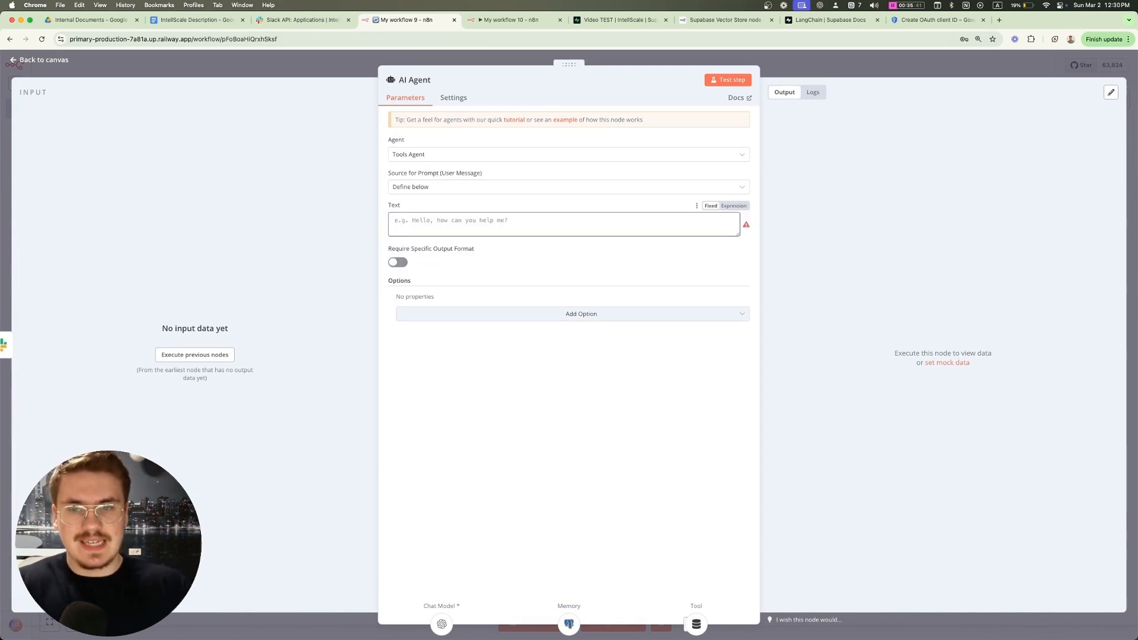
Step: Set the AI Agent's prompt text to the expression "User Query: {{ $json.text }}" and return to the canvas
type("User Q")
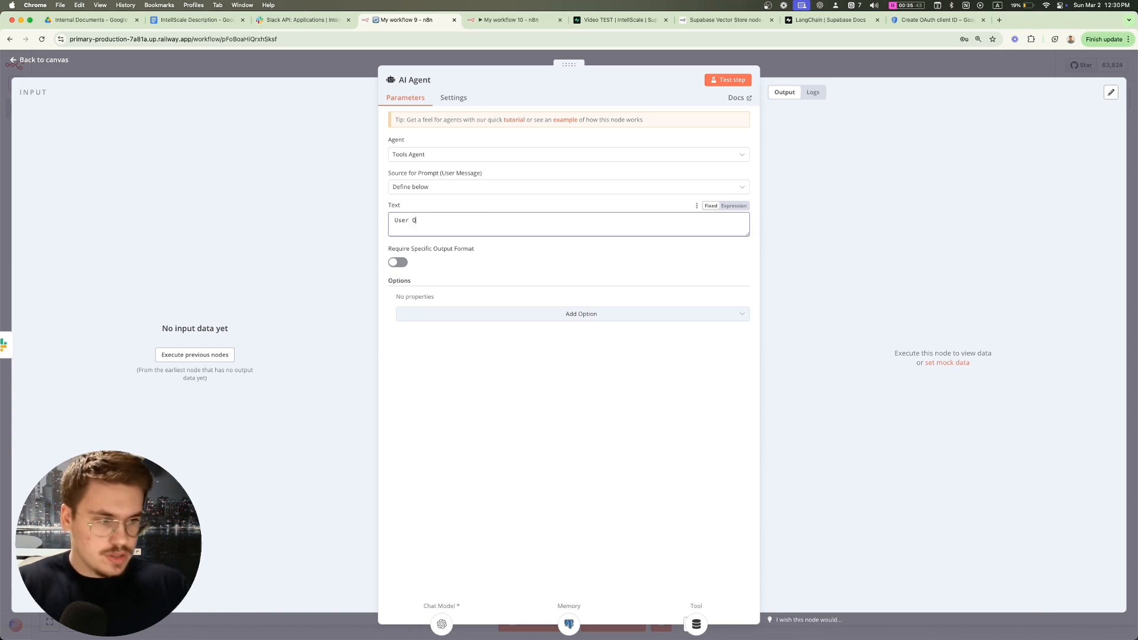
type("uery:")
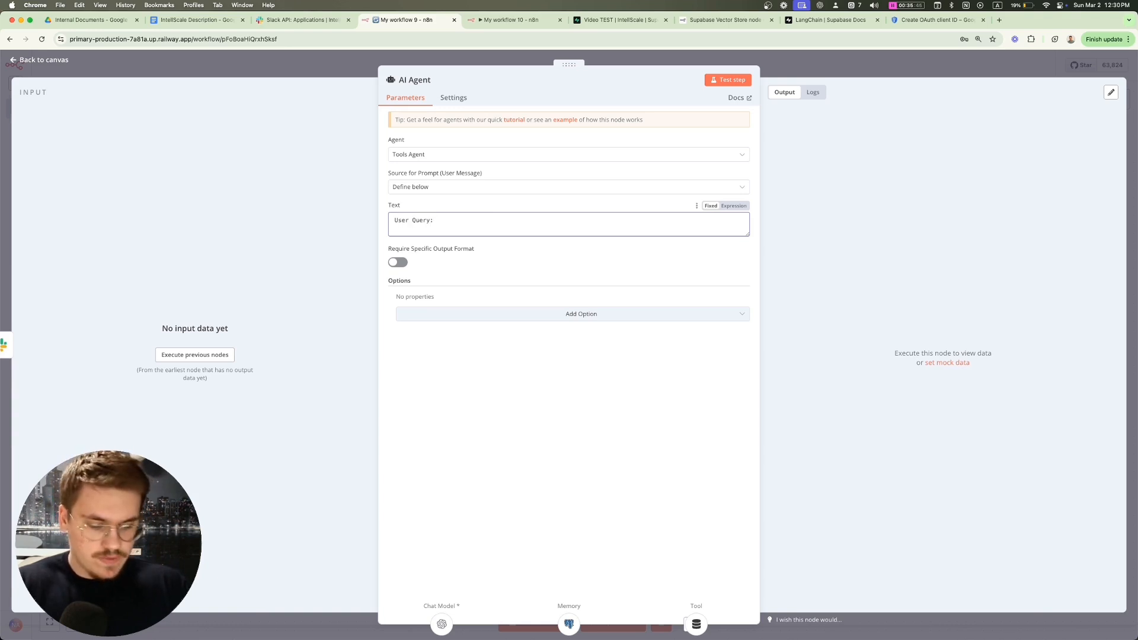
key("super+plus")
key("super+plus")
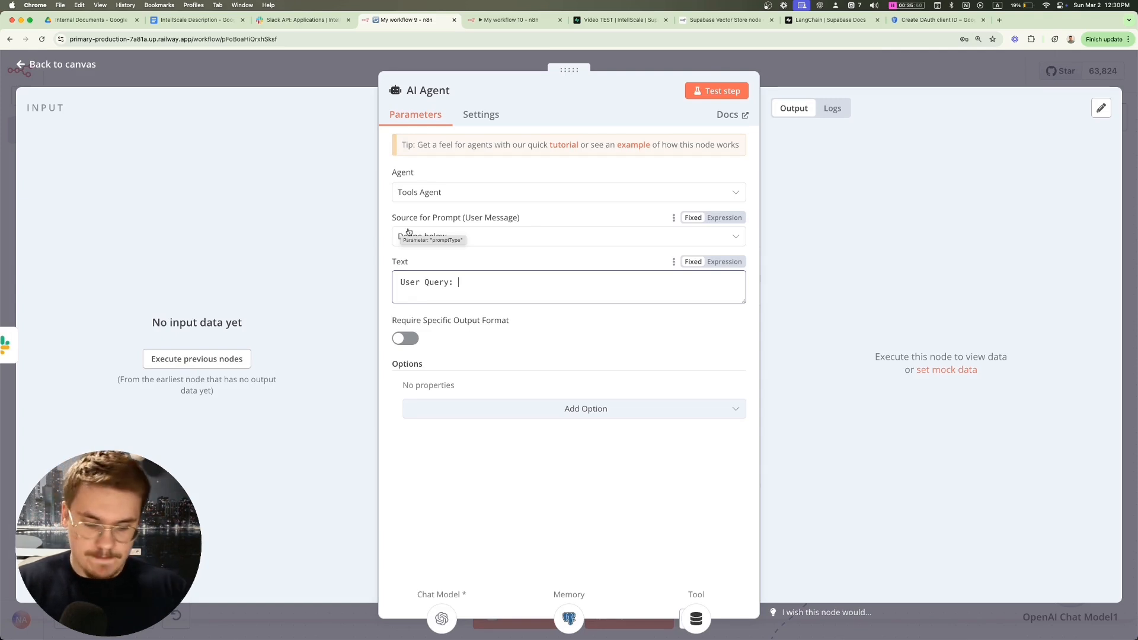
left_click(724, 262)
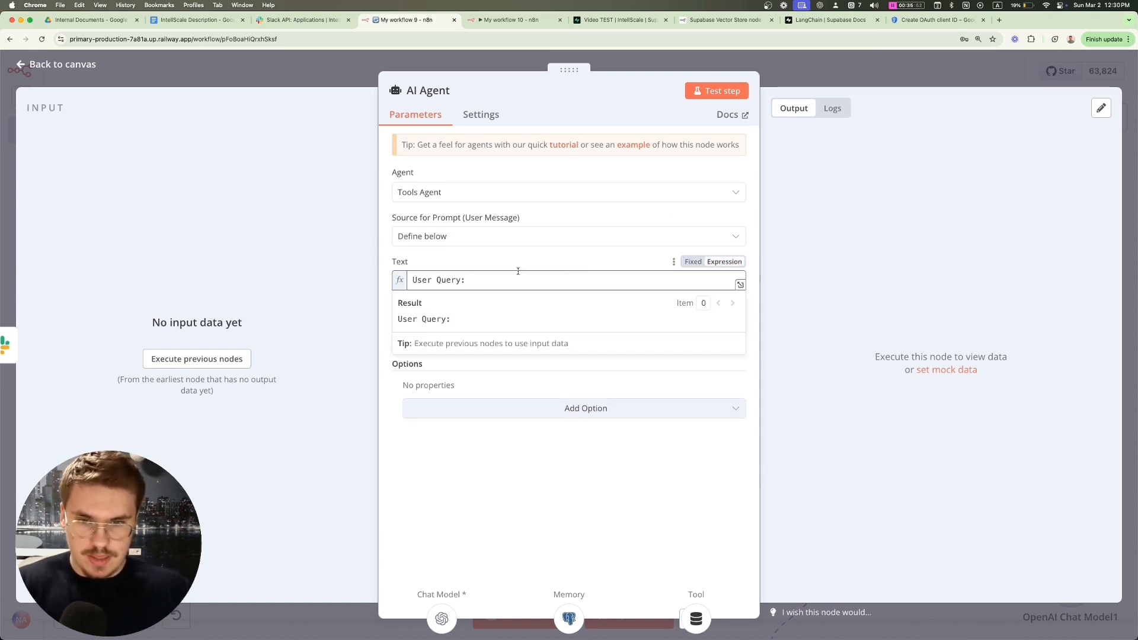
type("{{ $json.")
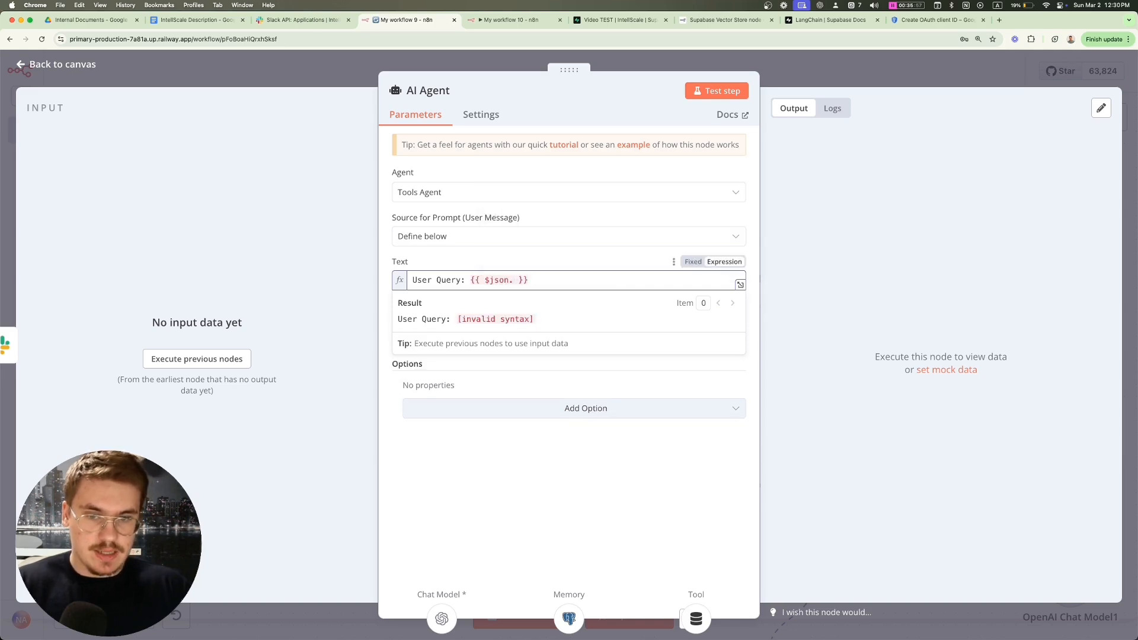
type("text")
left_click(871, 115)
left_click(829, 80)
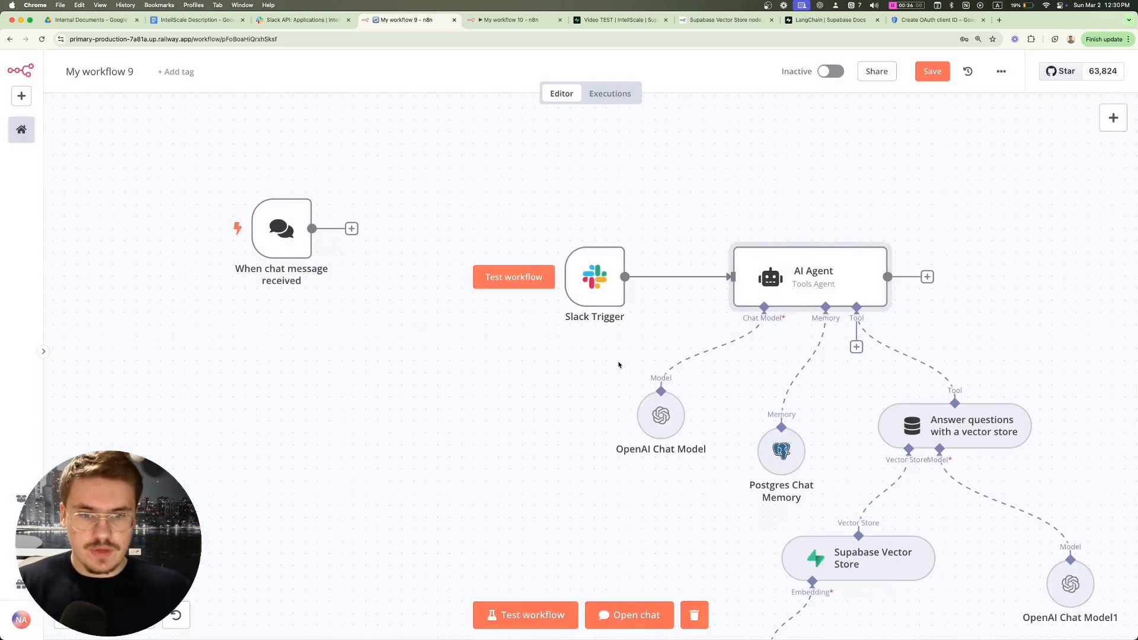
Step: Open the Postgres Chat Memory node and set its Session ID to Define below
scroll(618, 364, "right", 3)
double_click(646, 415)
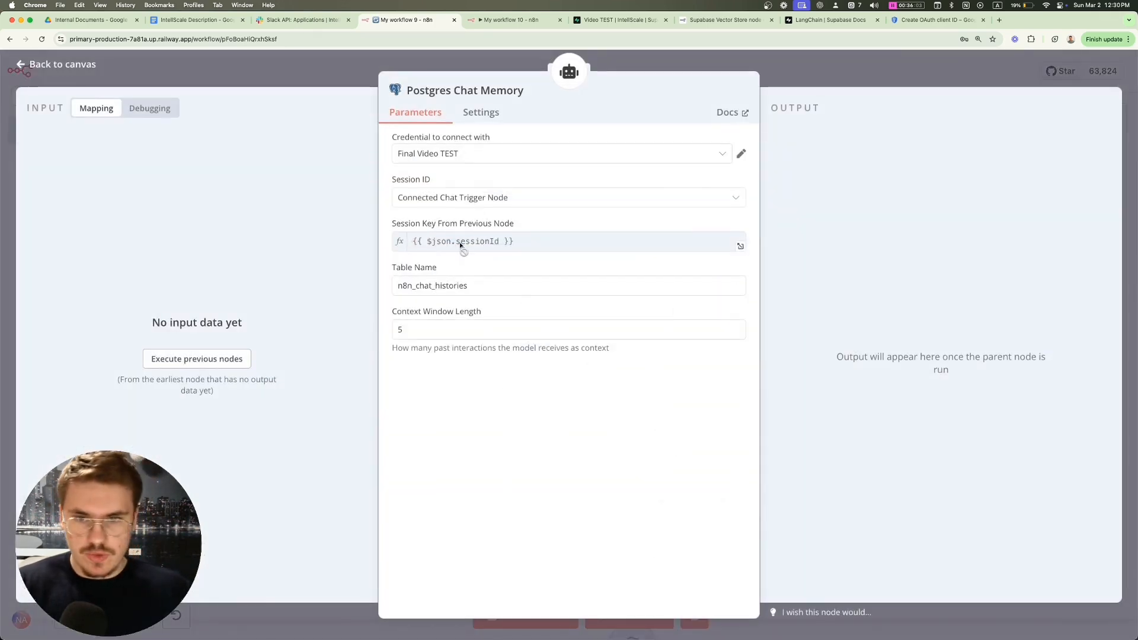
left_click(458, 198)
left_click(469, 291)
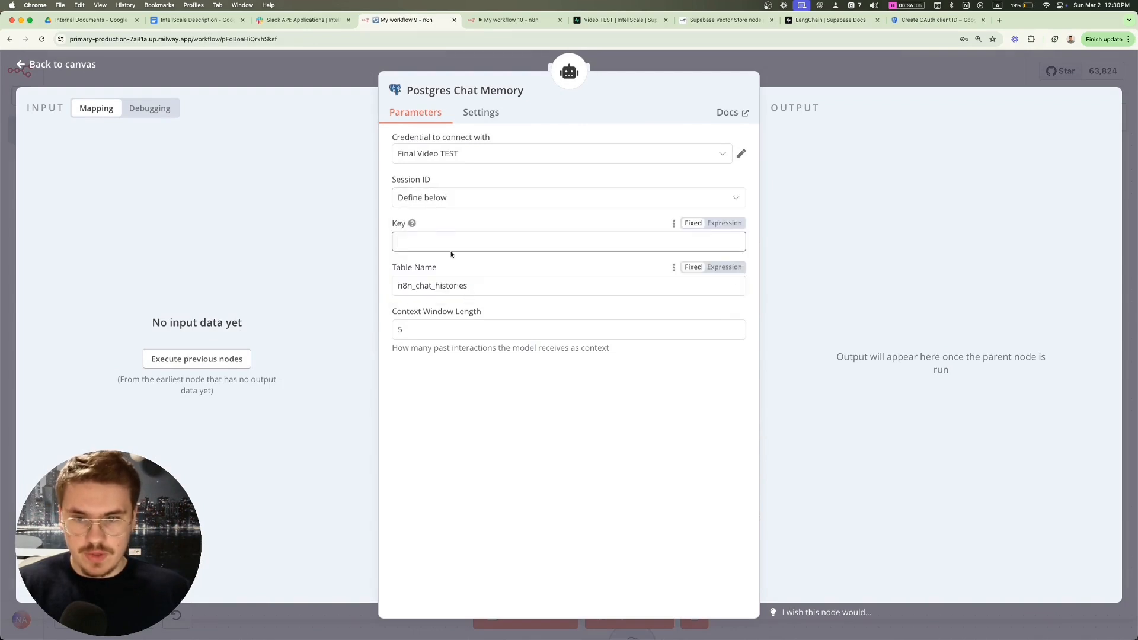
Step: Set the chat memory's Key to the expression "{{ $json.channel }}", close the node and save the workflow
left_click(425, 235)
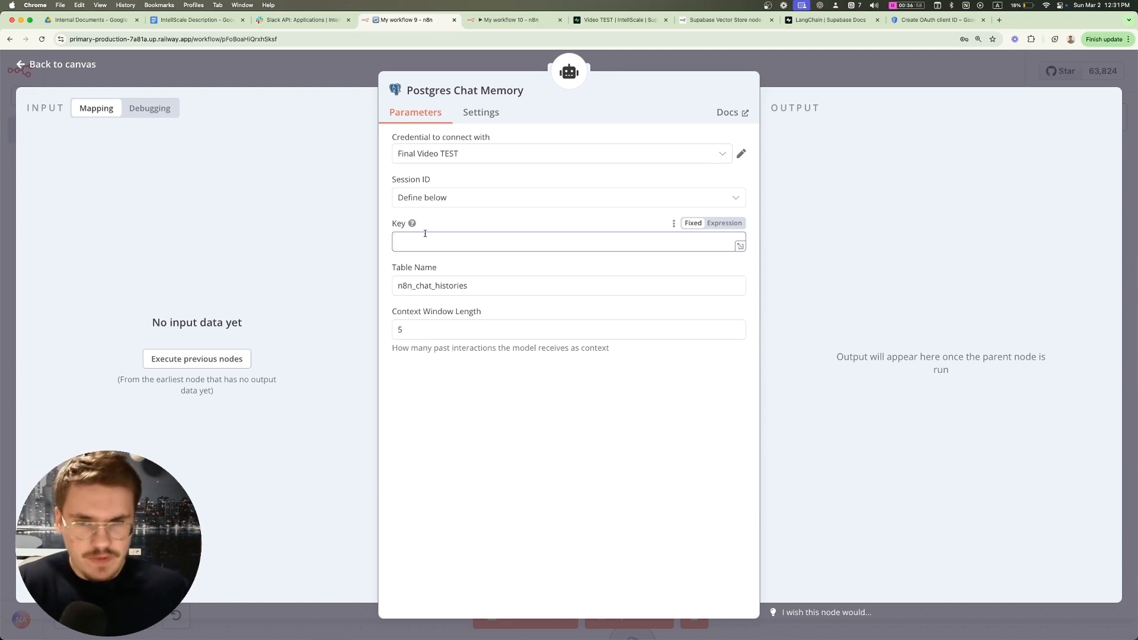
left_click(724, 223)
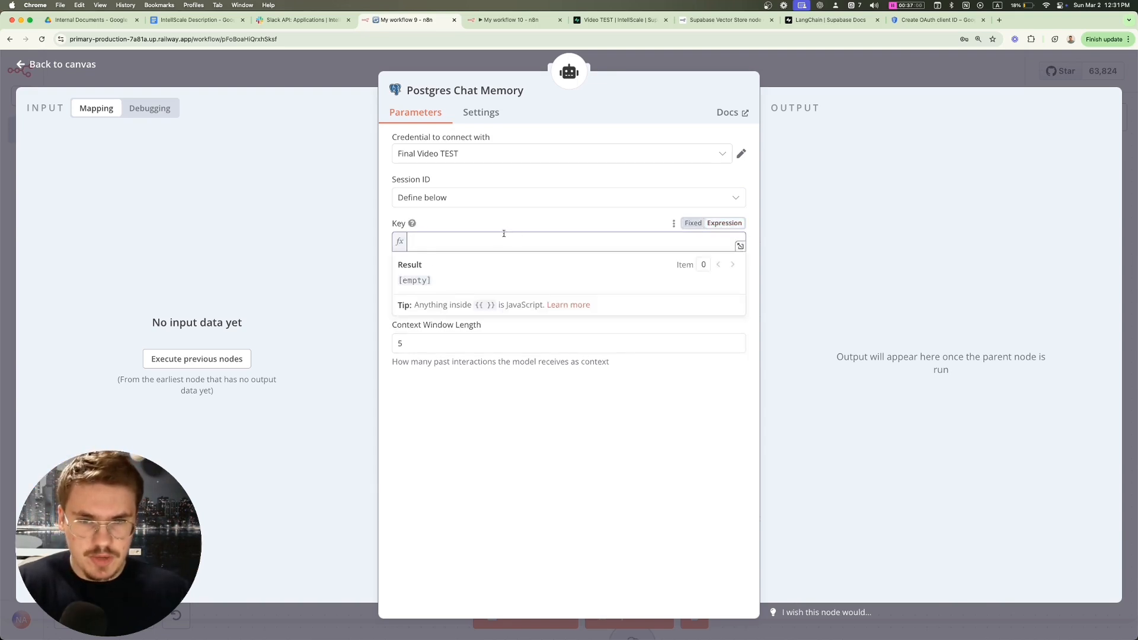
type("{{ ")
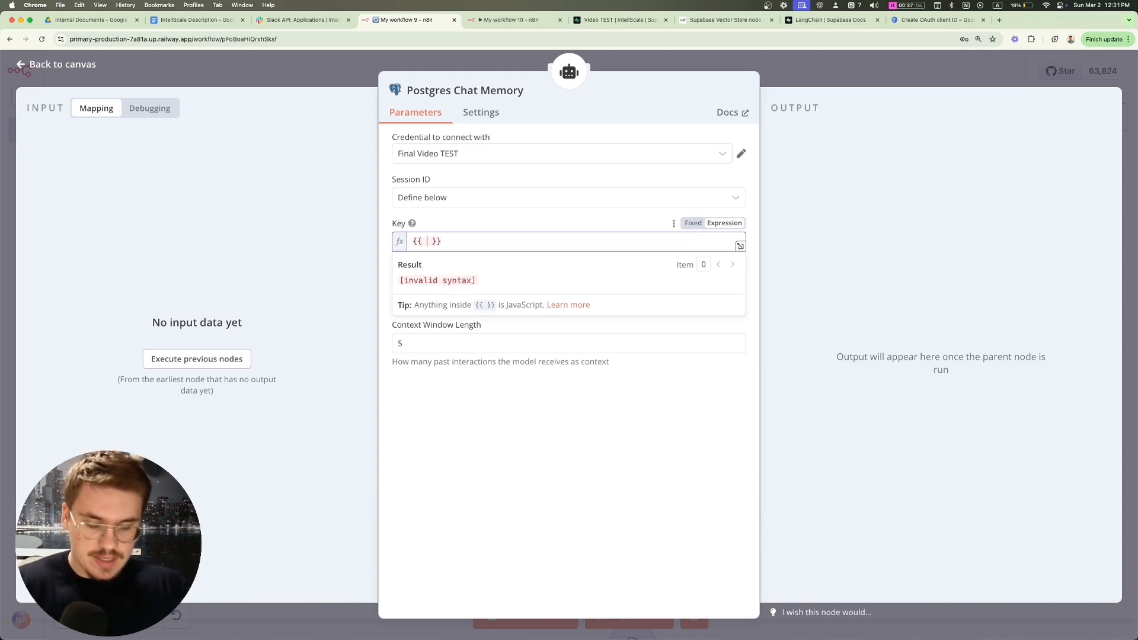
type("$json.")
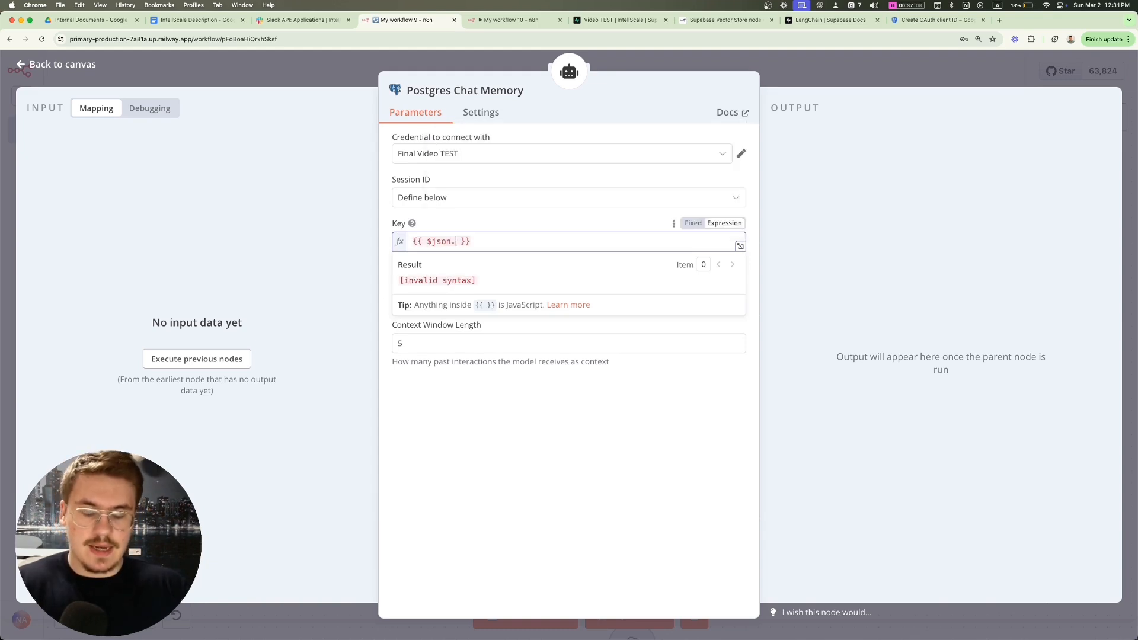
type("channel")
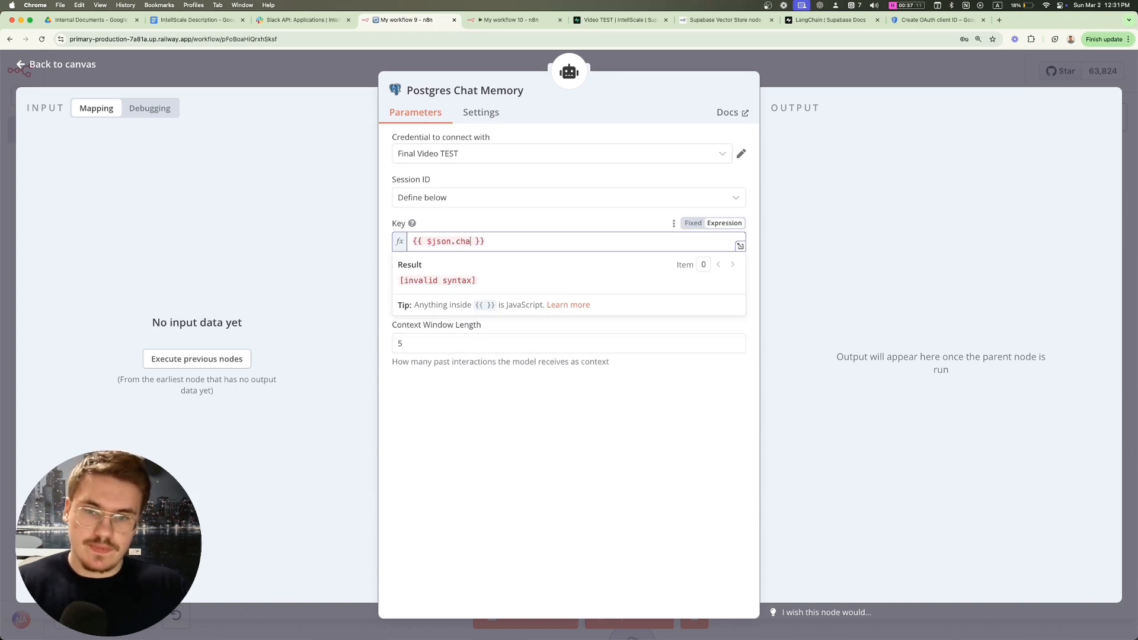
left_click(831, 223)
left_click(849, 62)
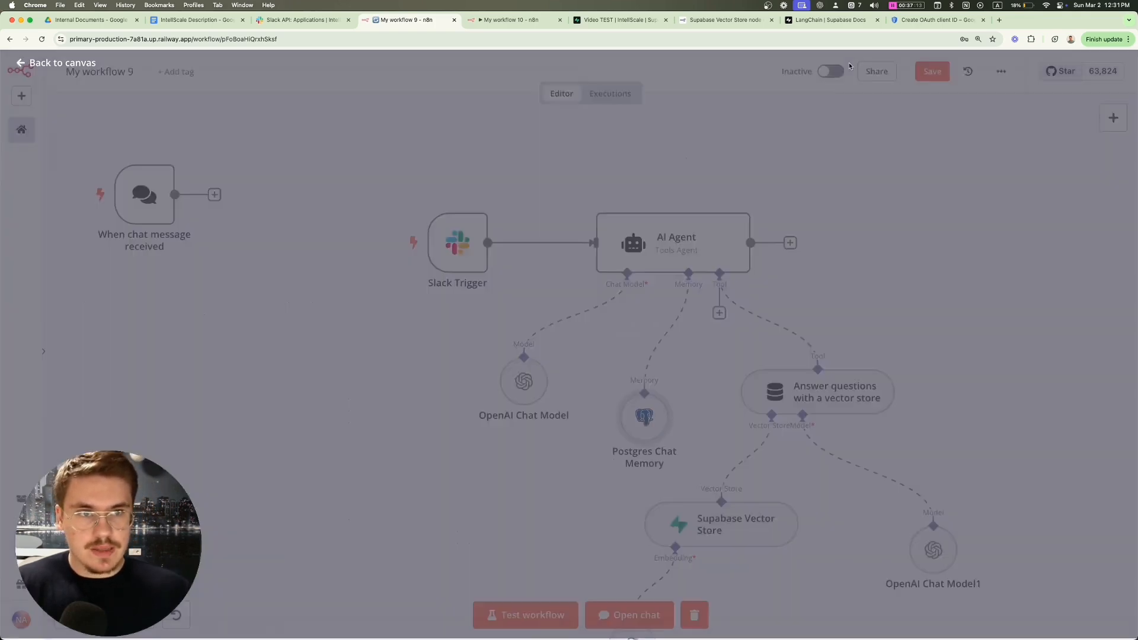
scroll(656, 408, "down", 2)
scroll(657, 409, "right", 2)
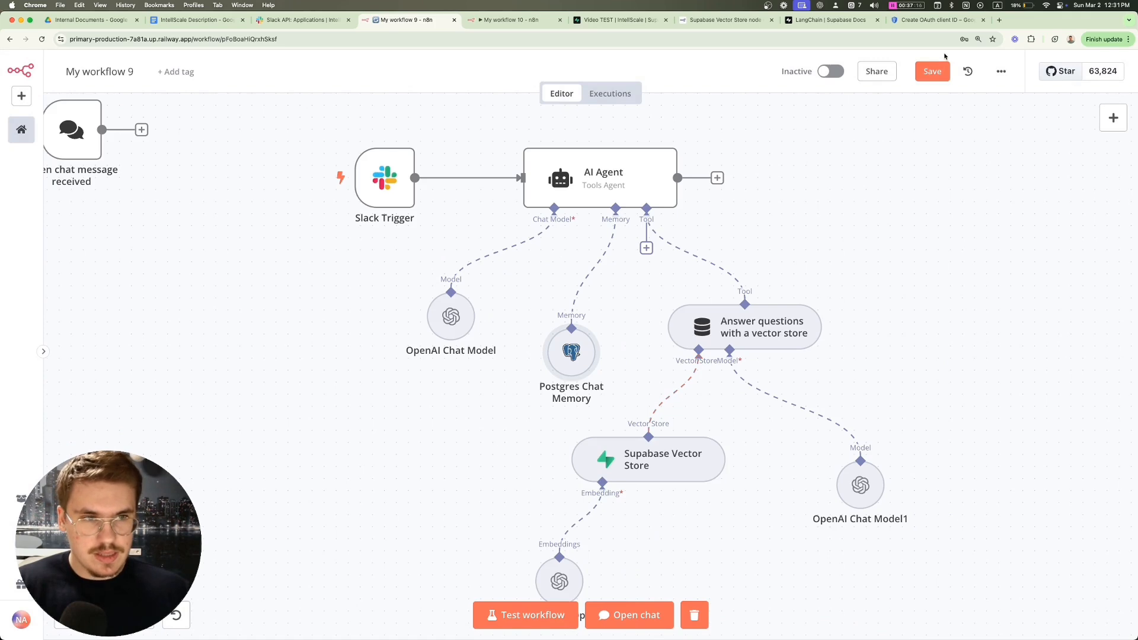
left_click(928, 72)
Step: Add a Slack node with the Send a message action after the AI Agent
scroll(707, 249, "up", 2)
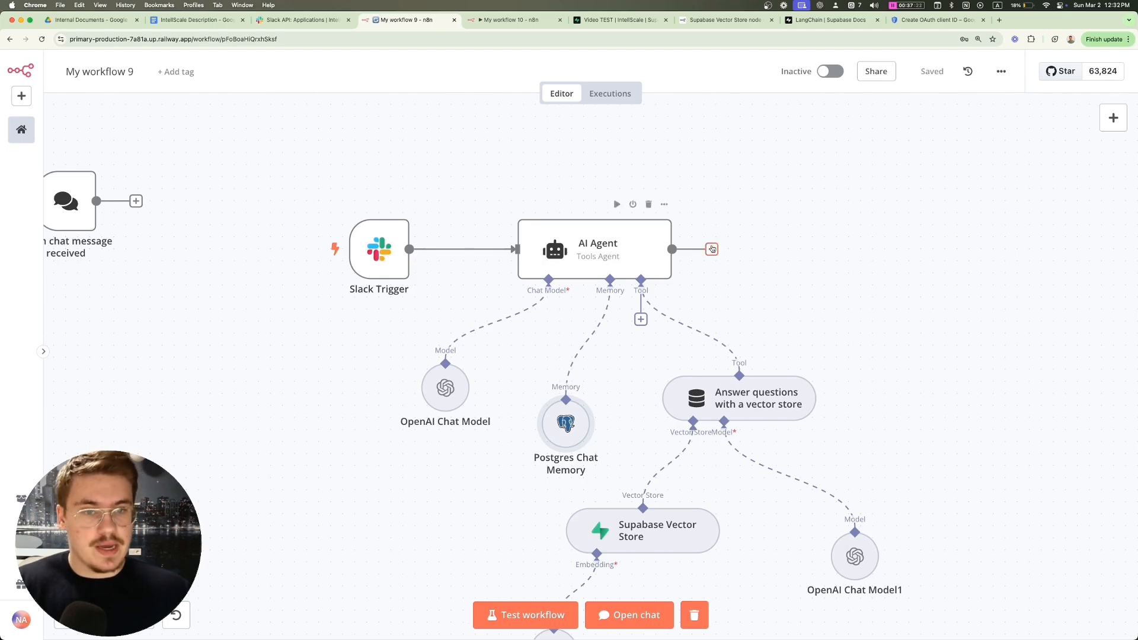
left_click(712, 249)
type("slack")
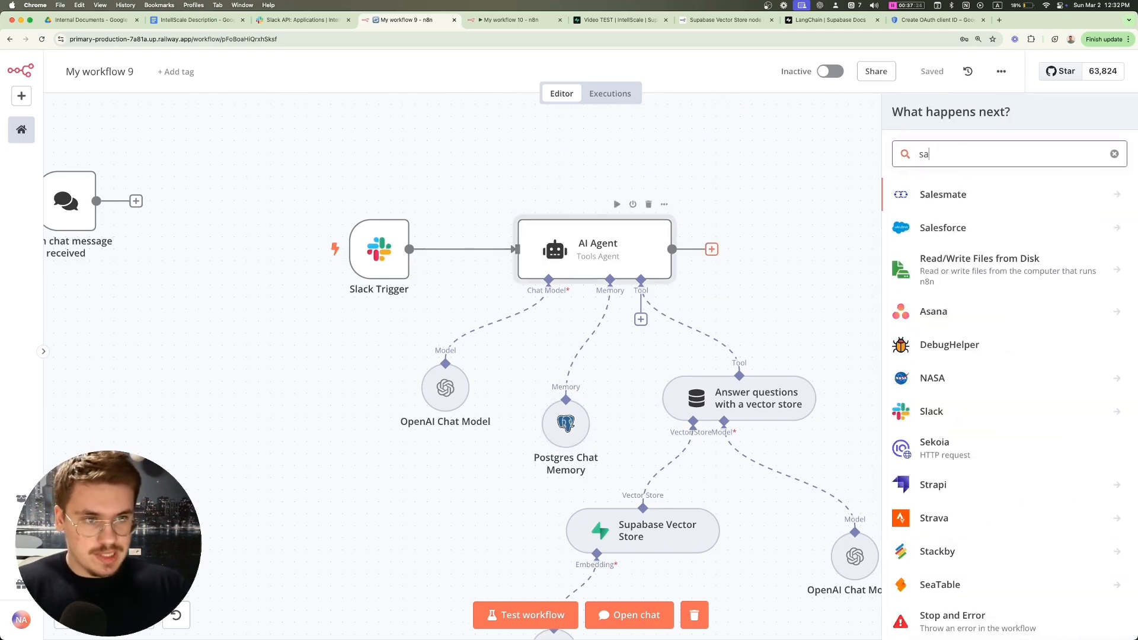
key("Return")
type("send")
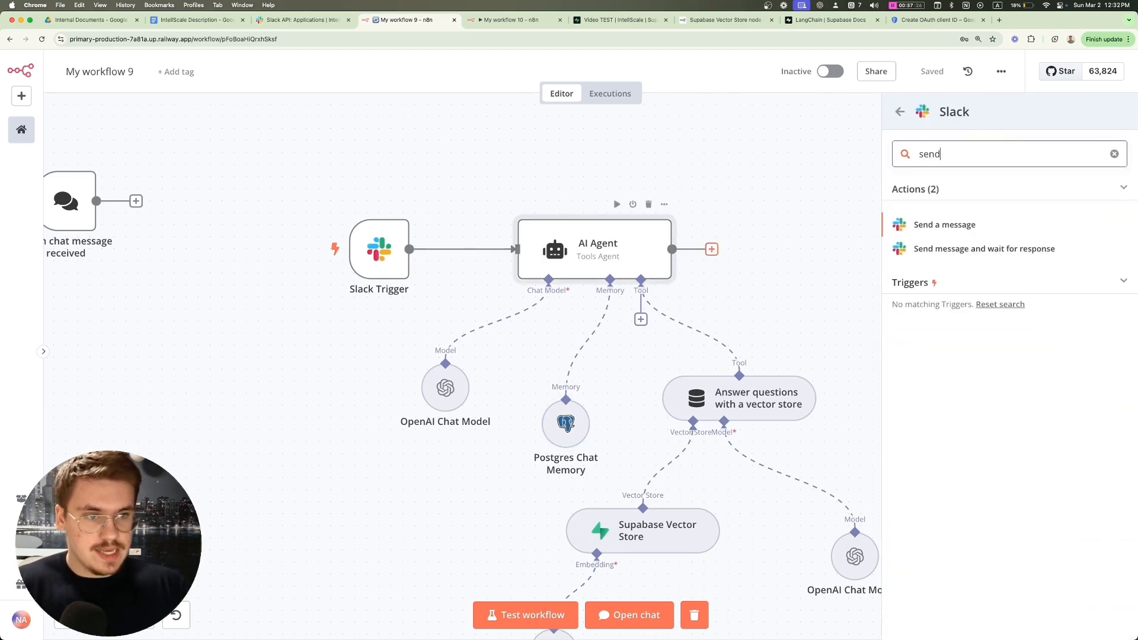
key("Return")
Step: Set the Slack node to send its message to a Channel identified By ID, with the ID given as an expression
left_click(436, 293)
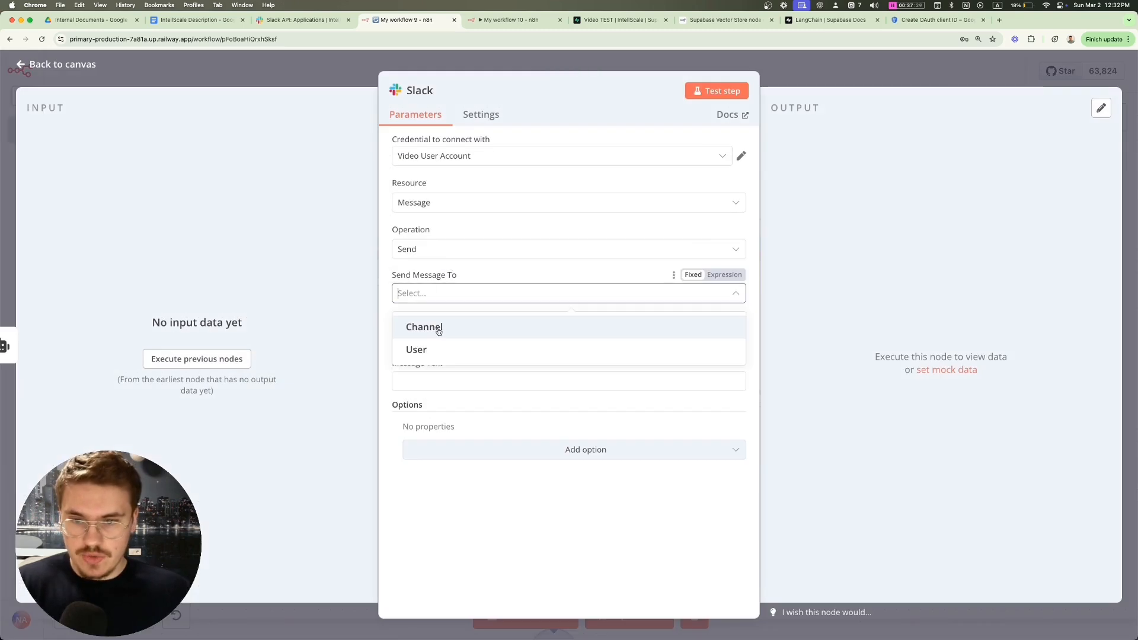
left_click(438, 331)
left_click(487, 338)
left_click(428, 337)
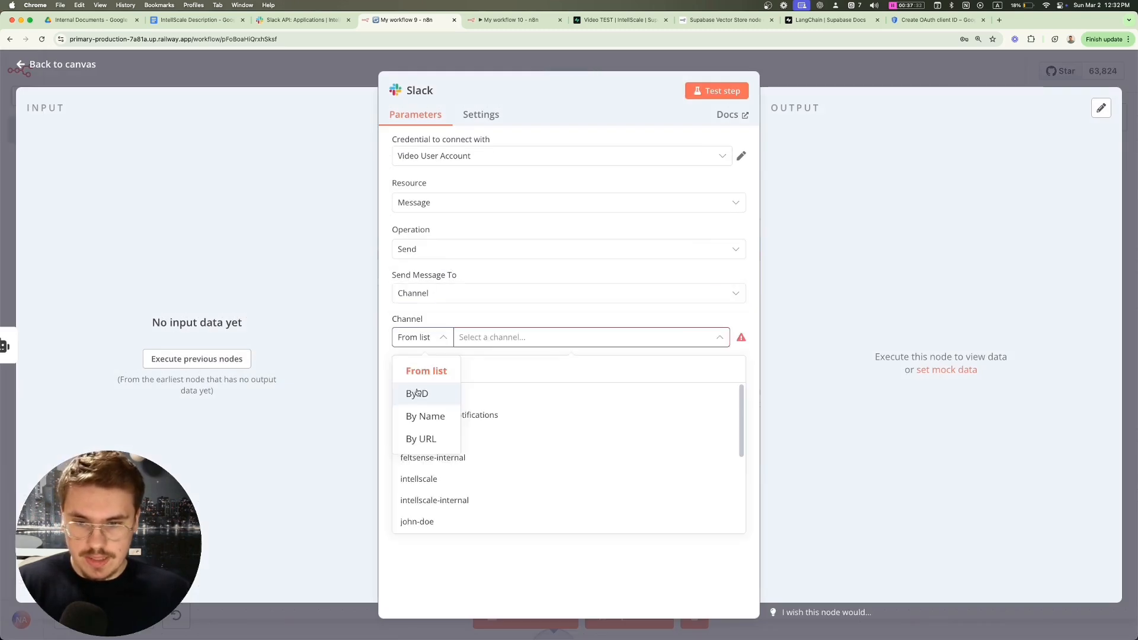
left_click(418, 394)
left_click(474, 343)
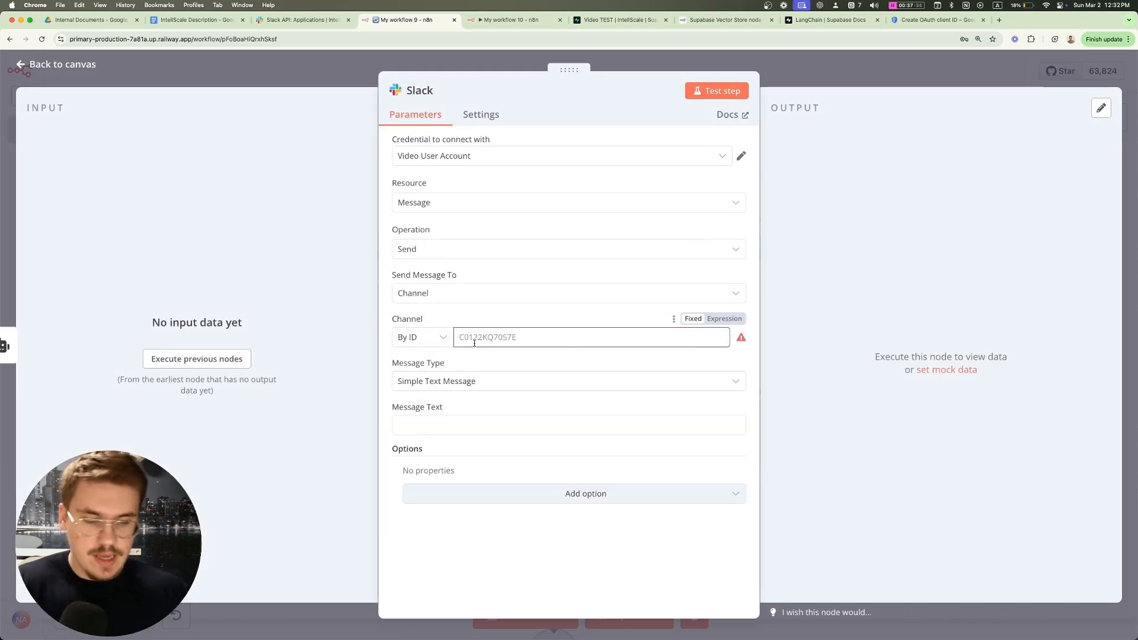
left_click(724, 319)
Step: Try the expression "{{ $('Slack Trigger').item.json.id }}" as the Slack node's channel ID
left_click(480, 336)
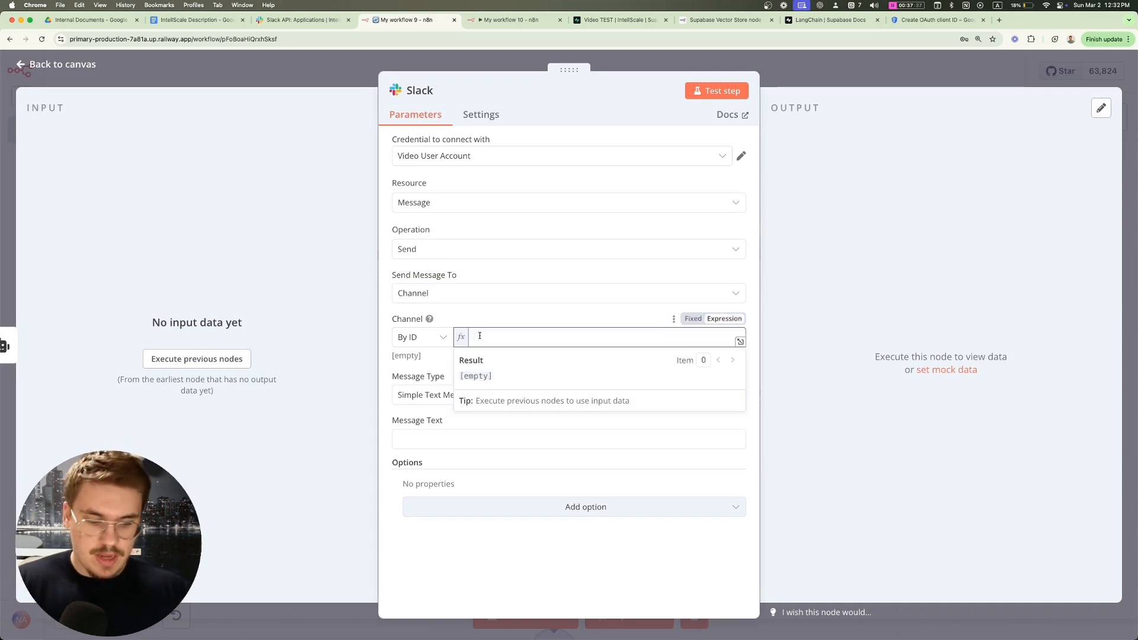
type("{{ $")
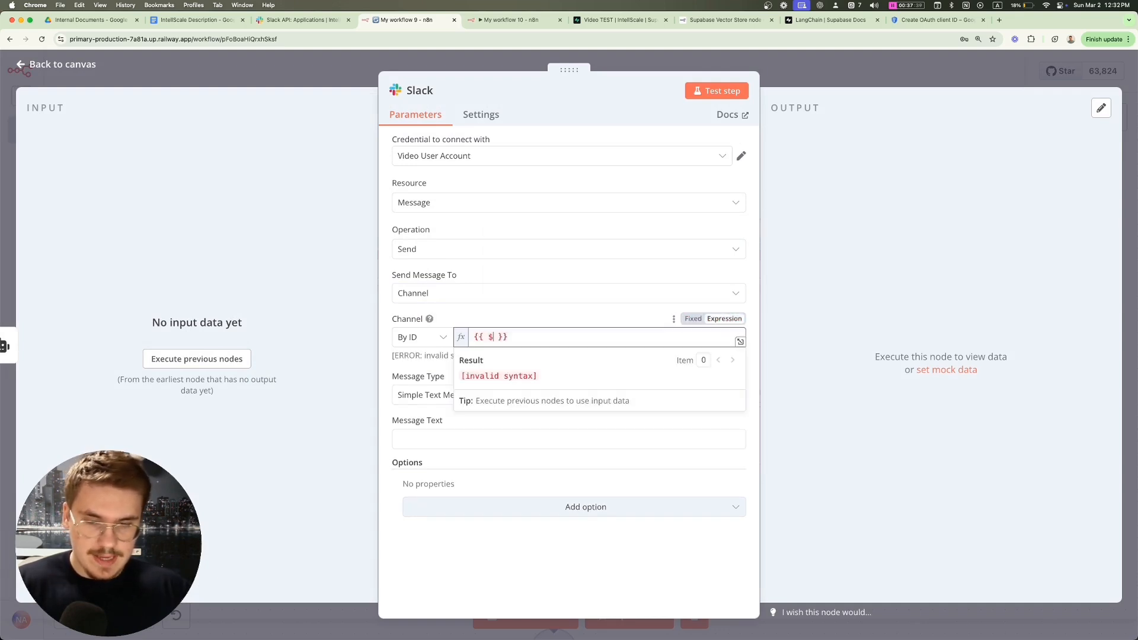
type("(")
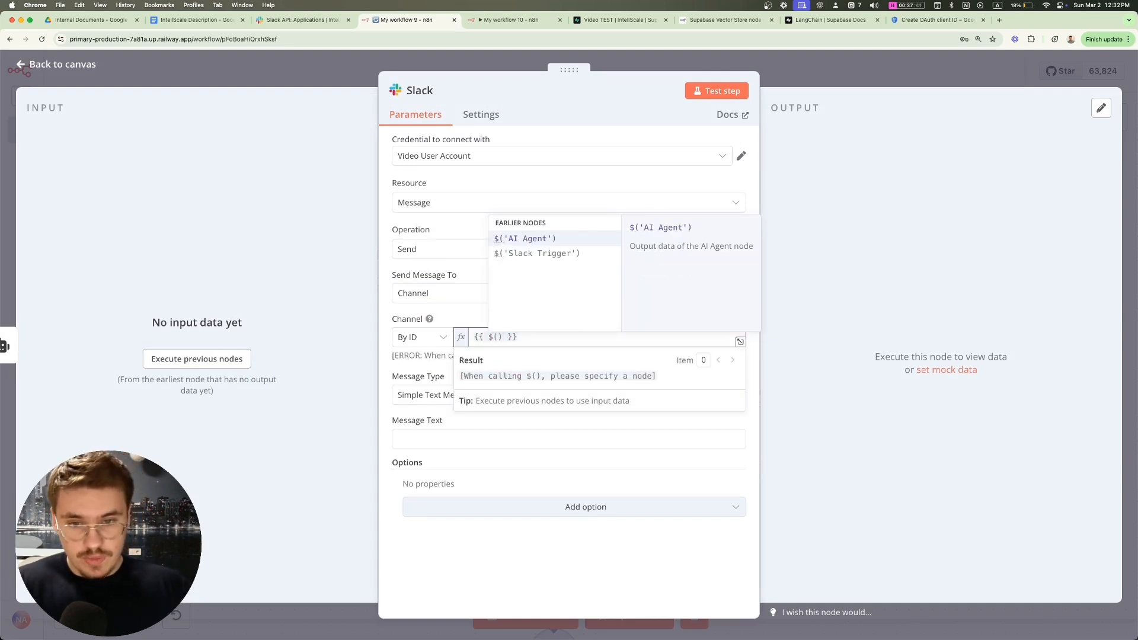
key("Down")
key("Return")
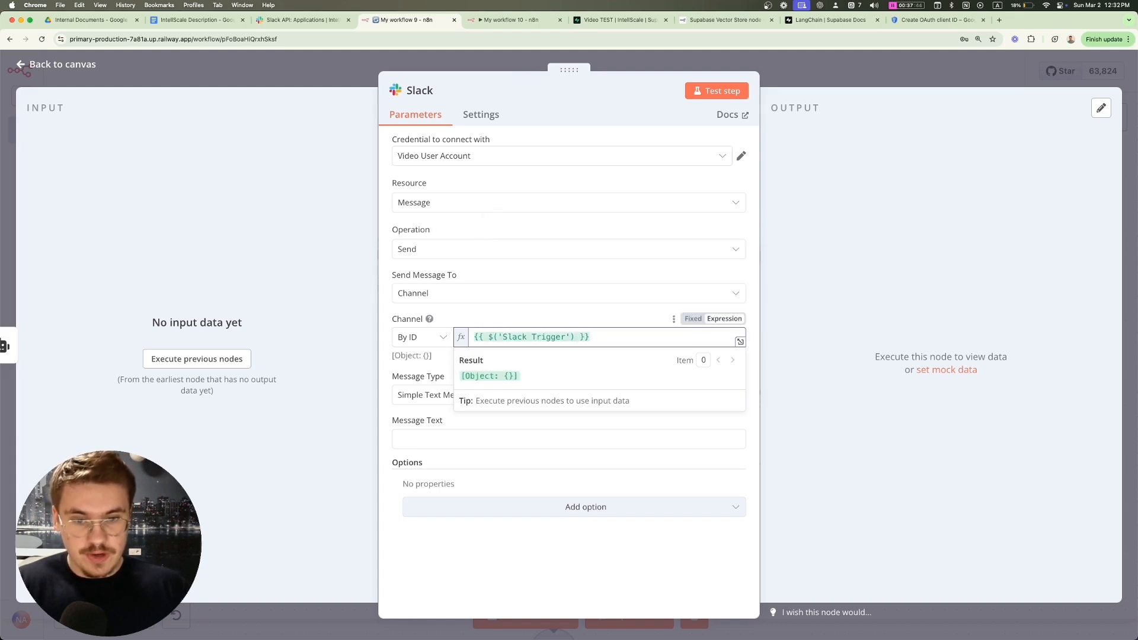
type(".")
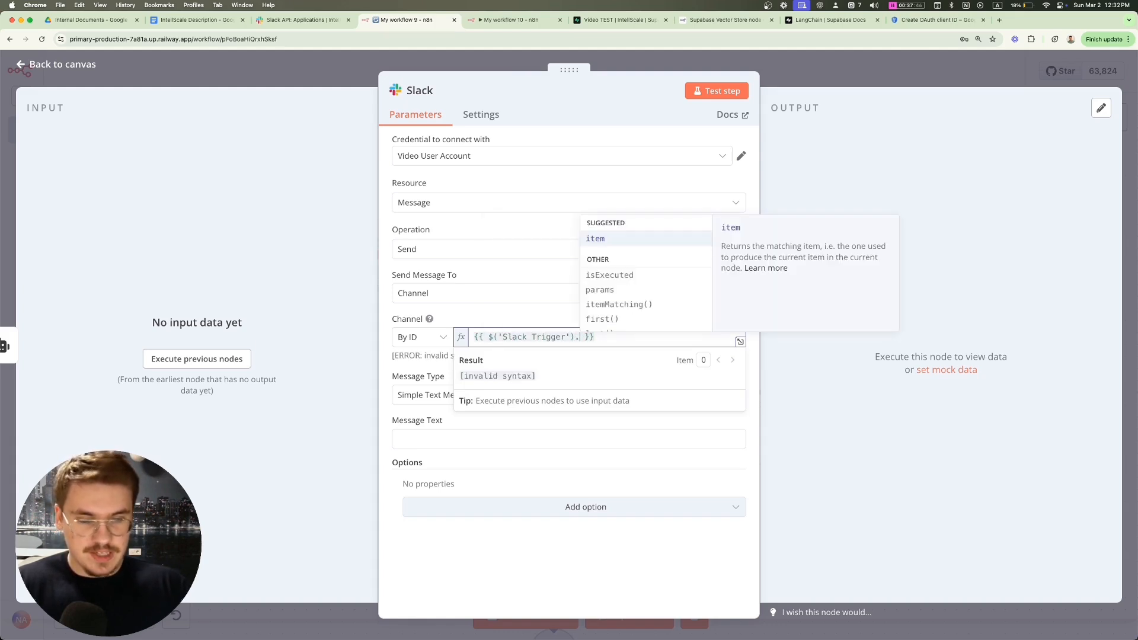
key("Return")
type(".json.")
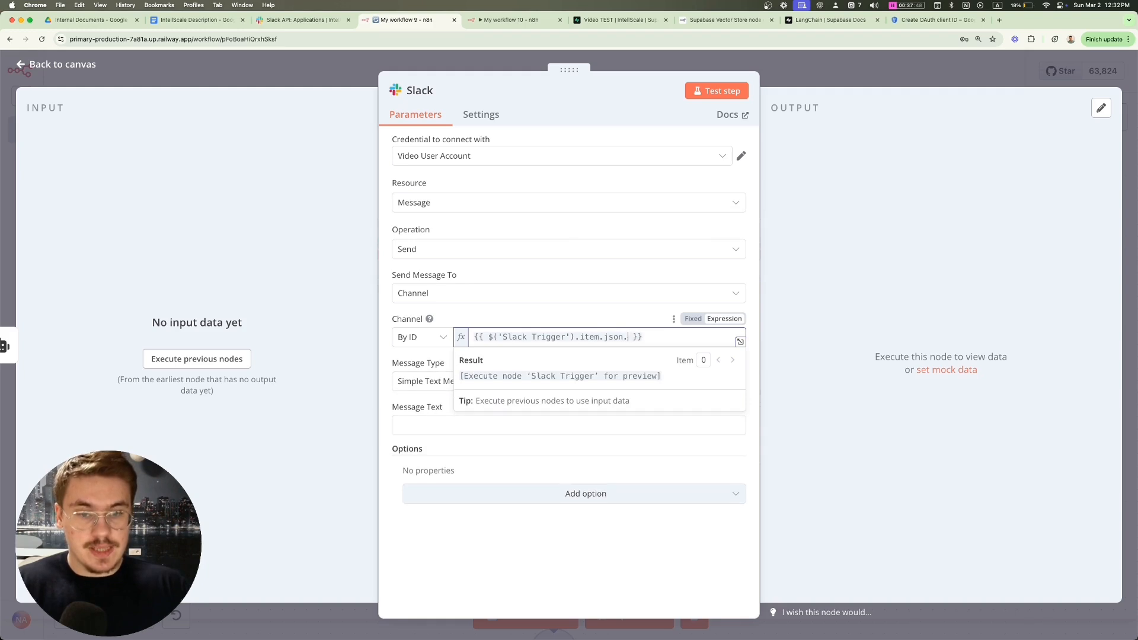
type("id")
left_click(475, 402)
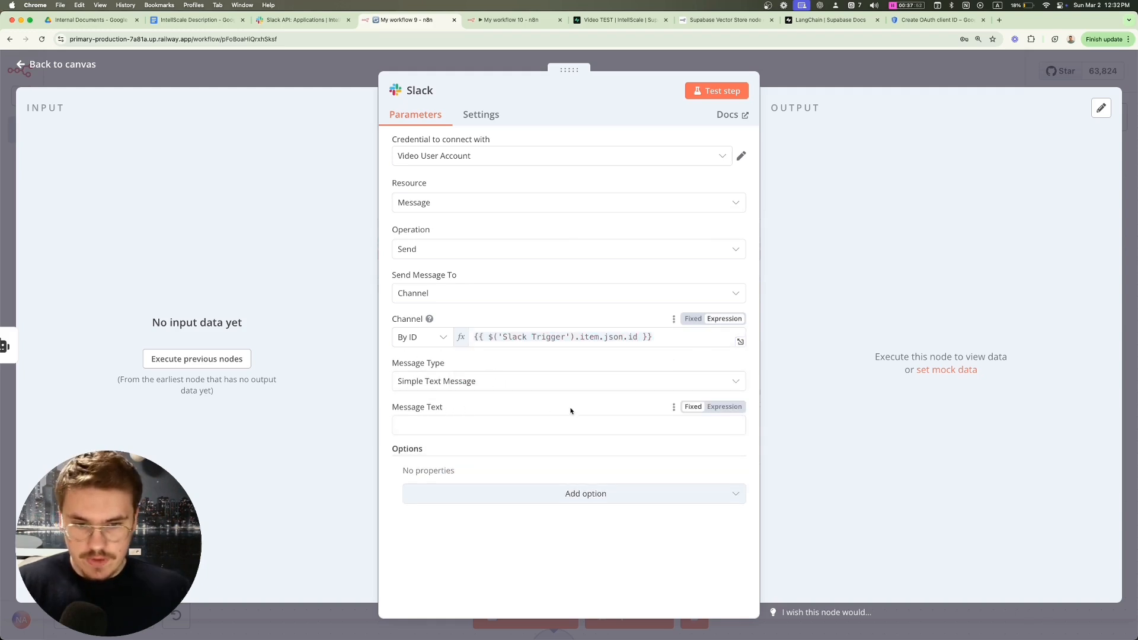
Step: Set the Slack node's Message Text to the expression "{{ $json.output }}", return to the canvas and save the workflow
left_click(490, 427)
left_click(728, 407)
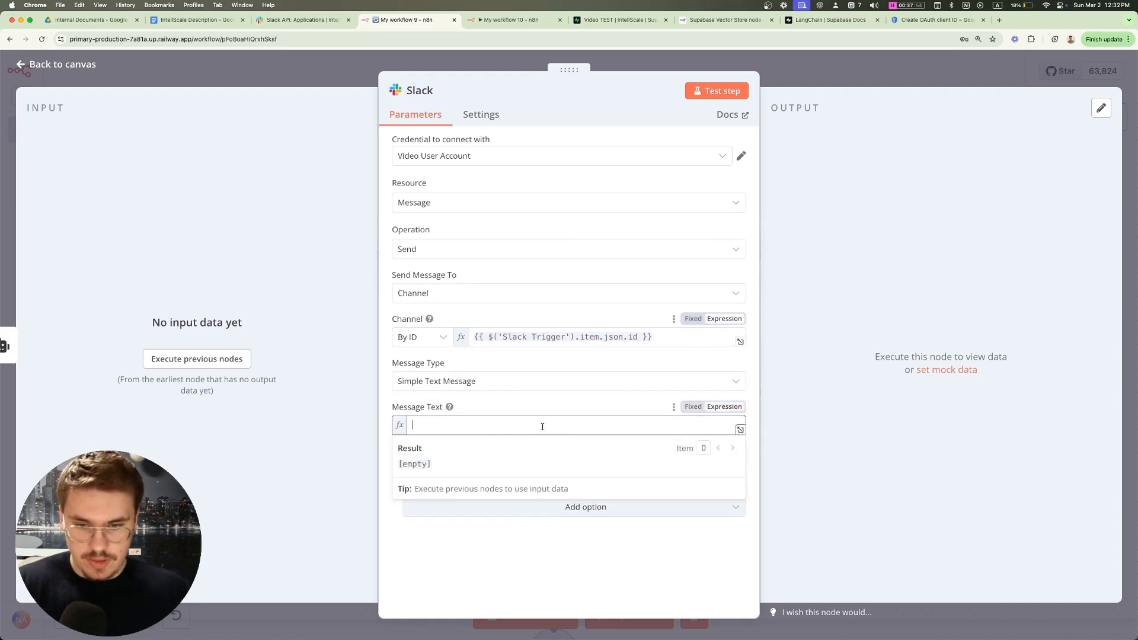
type("{{ ")
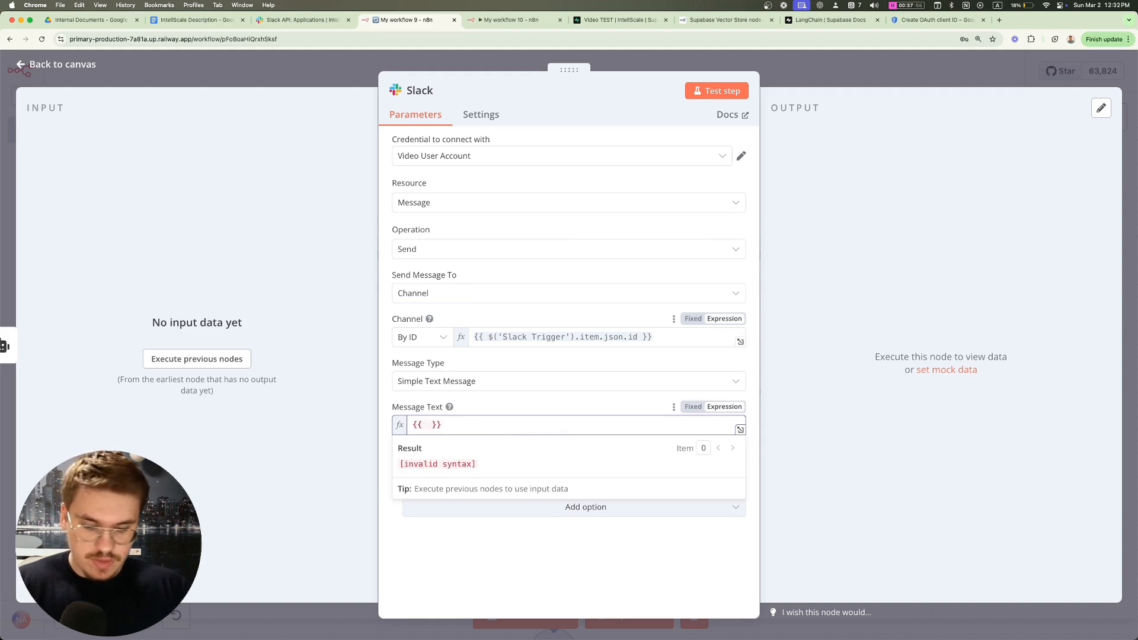
type("$json.out")
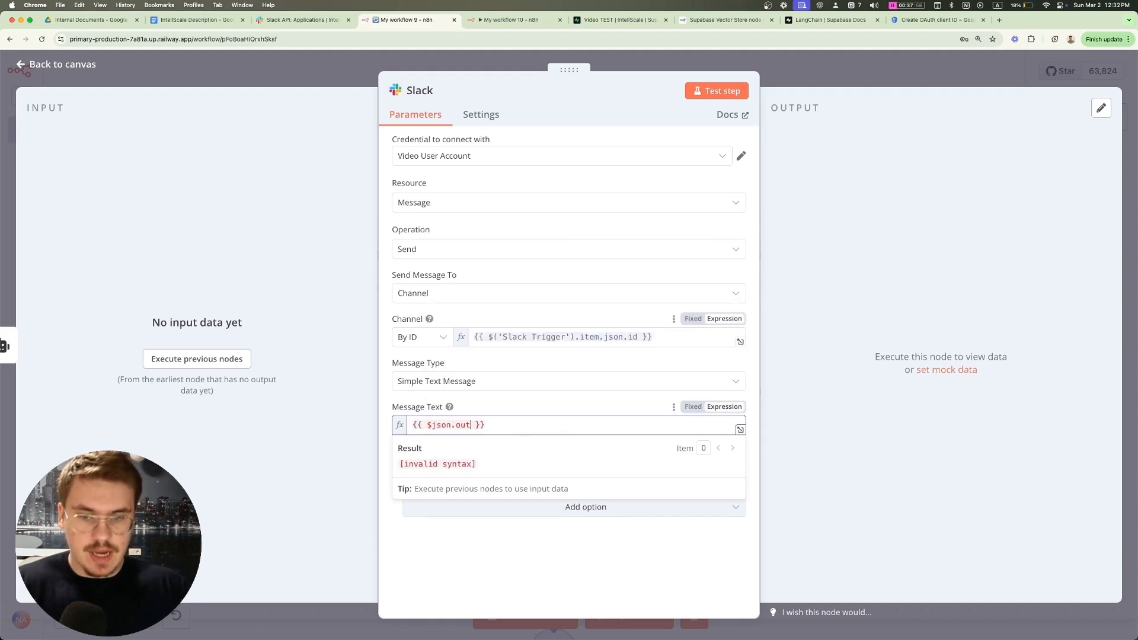
type("put")
left_click(876, 322)
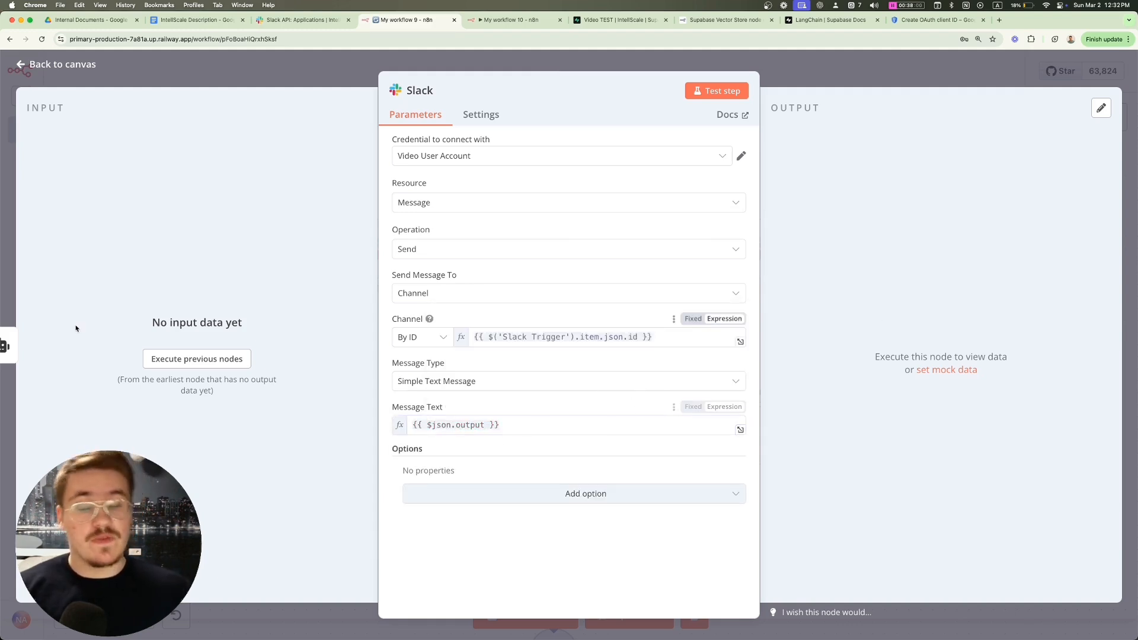
left_click(789, 69)
key("super+s")
Step: Start a test run of the whole workflow
scroll(747, 342, "down", 1)
scroll(746, 342, "down", 2)
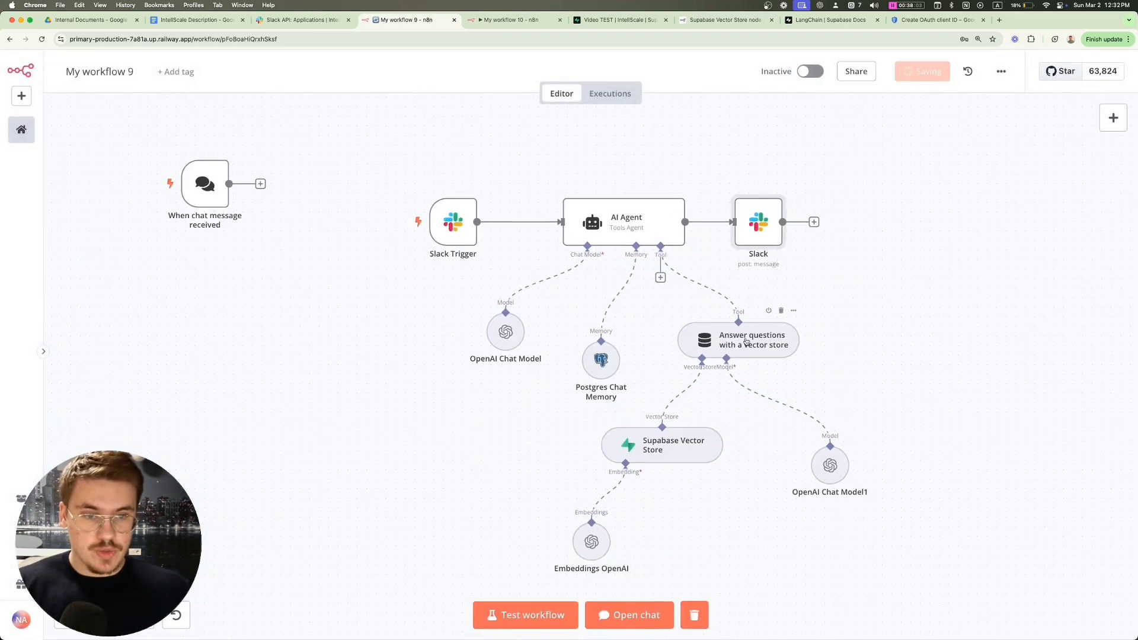
scroll(745, 342, "down", 2)
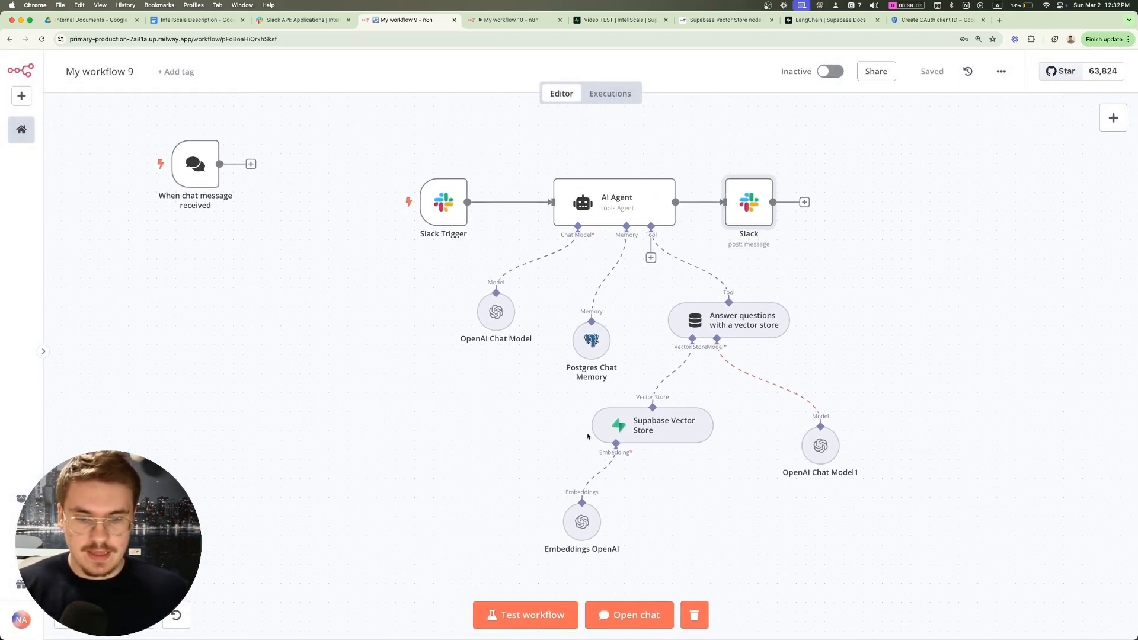
left_click(526, 615)
Step: Switch to Slack, clear the drafted profile link and send "hi" to the Video AI Agent
key("super+Tab")
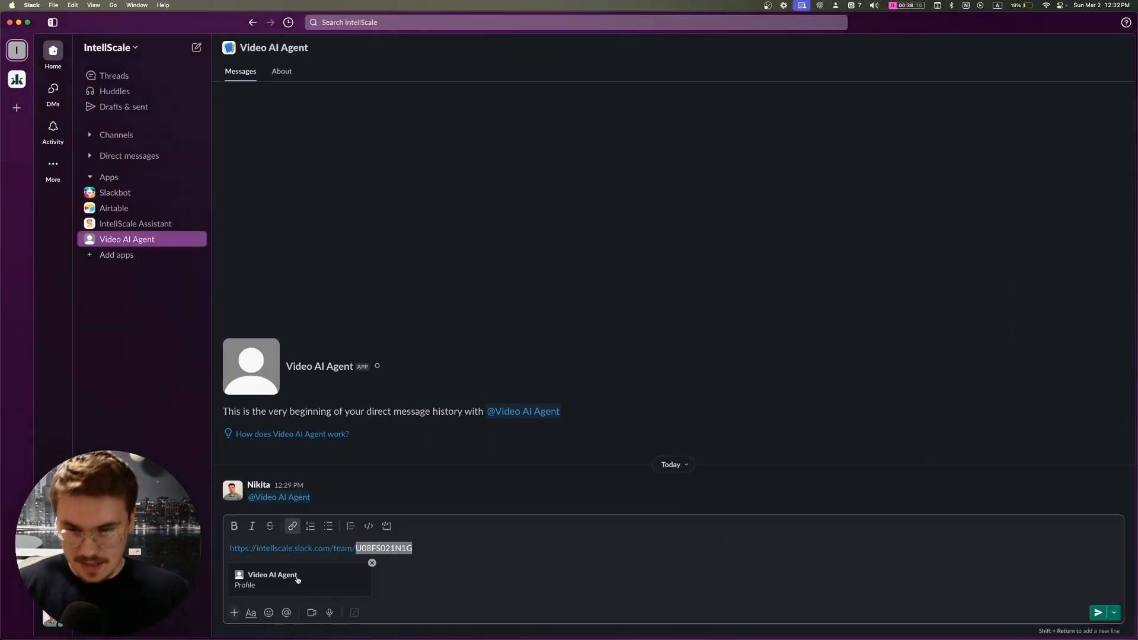
key("super+a")
key("BackSpace")
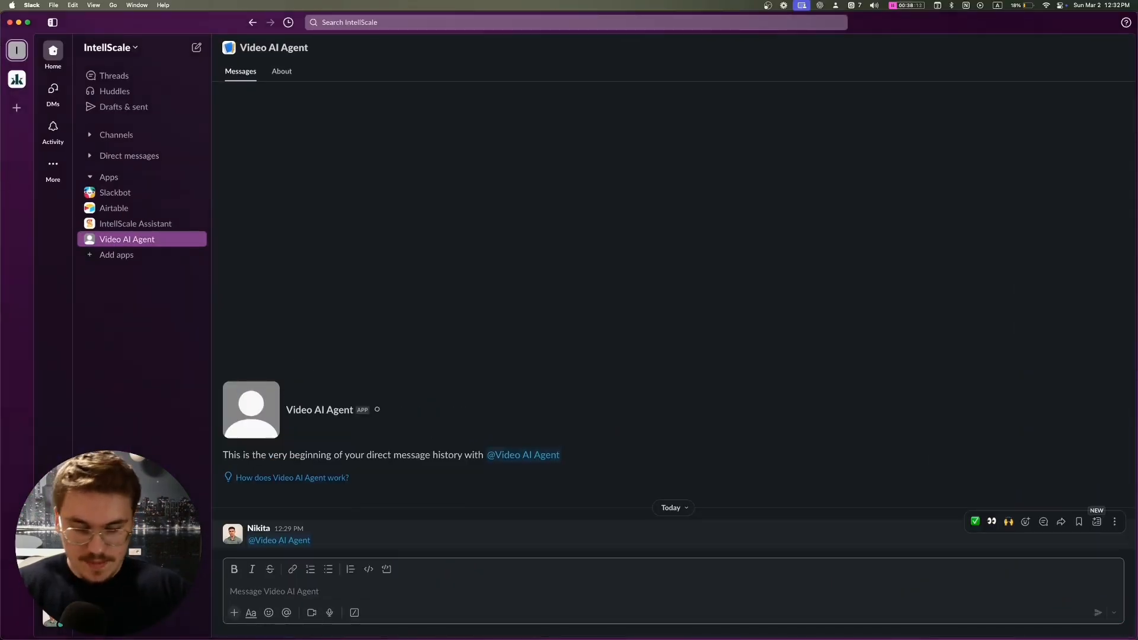
type("hi")
key("Return")
Step: Return to n8n and check how the test run proceeds through the workflow's nodes
key("ctrl+Up")
left_click(460, 431)
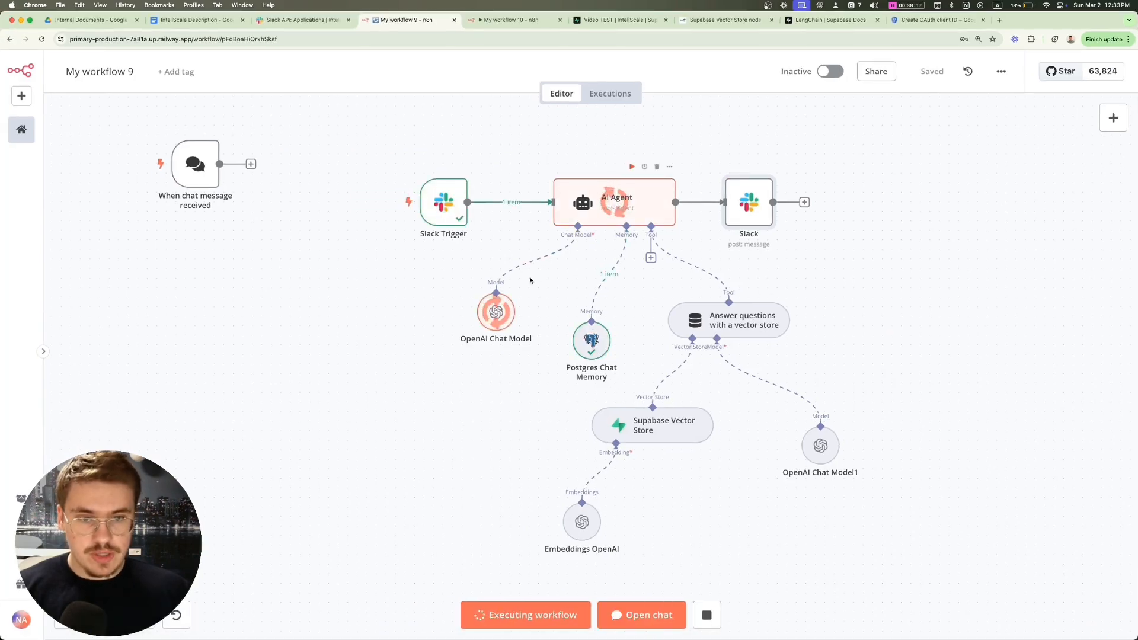
key("ctrl+Up")
key("ctrl+Up")
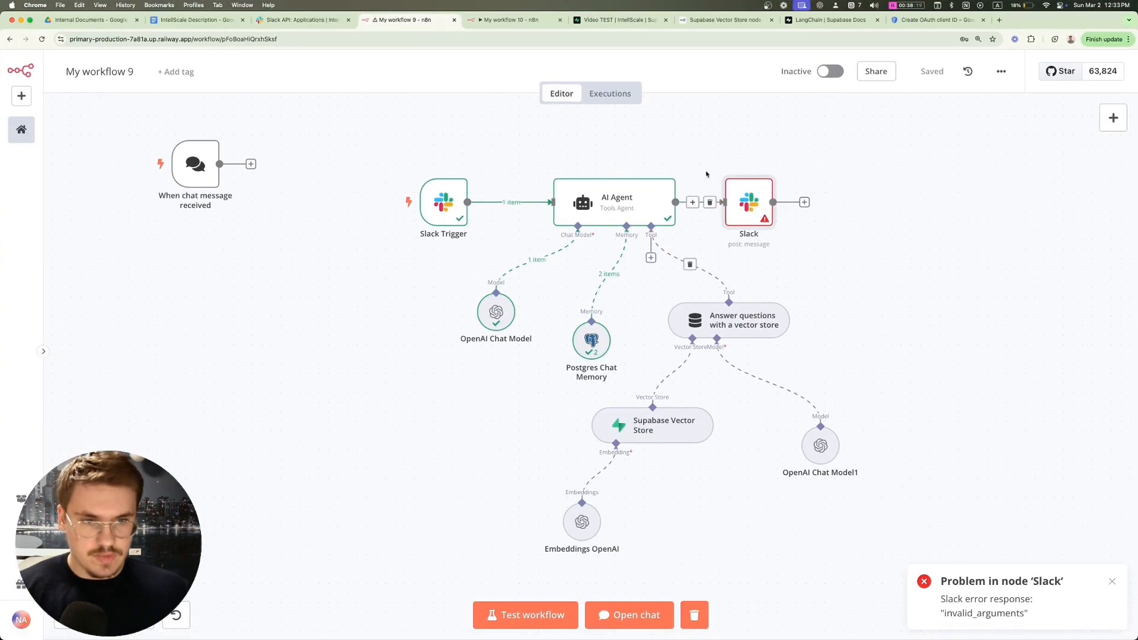
Step: Replace the Slack node's Channel ID expression with "{{ $('Slack Trigger').item.json.channel }}" and return to the canvas
double_click(743, 195)
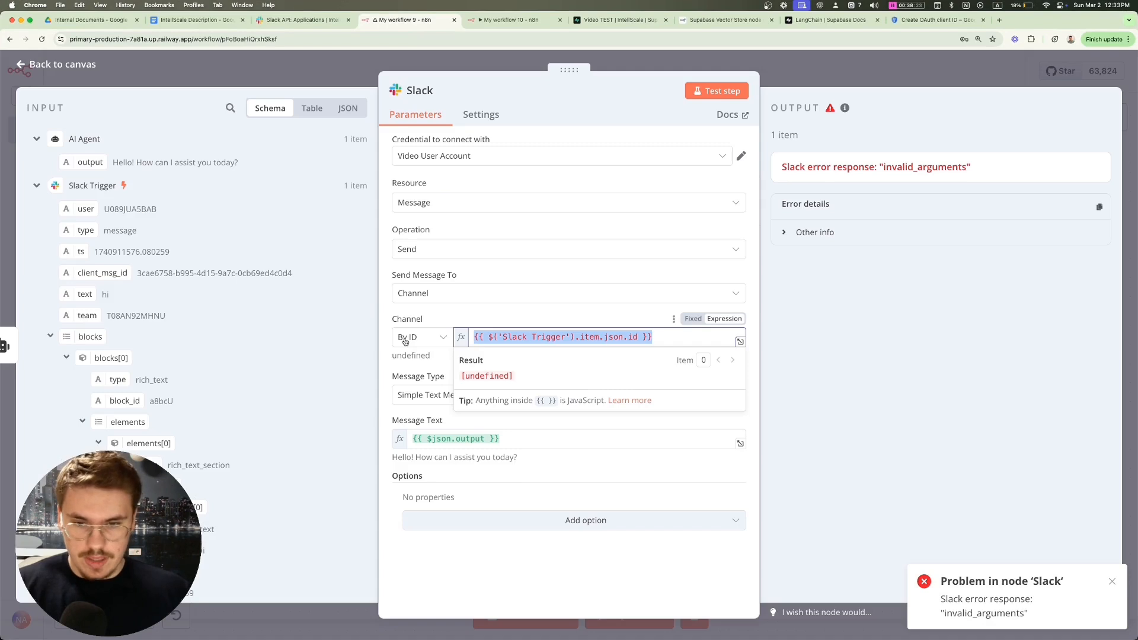
key("BackSpace")
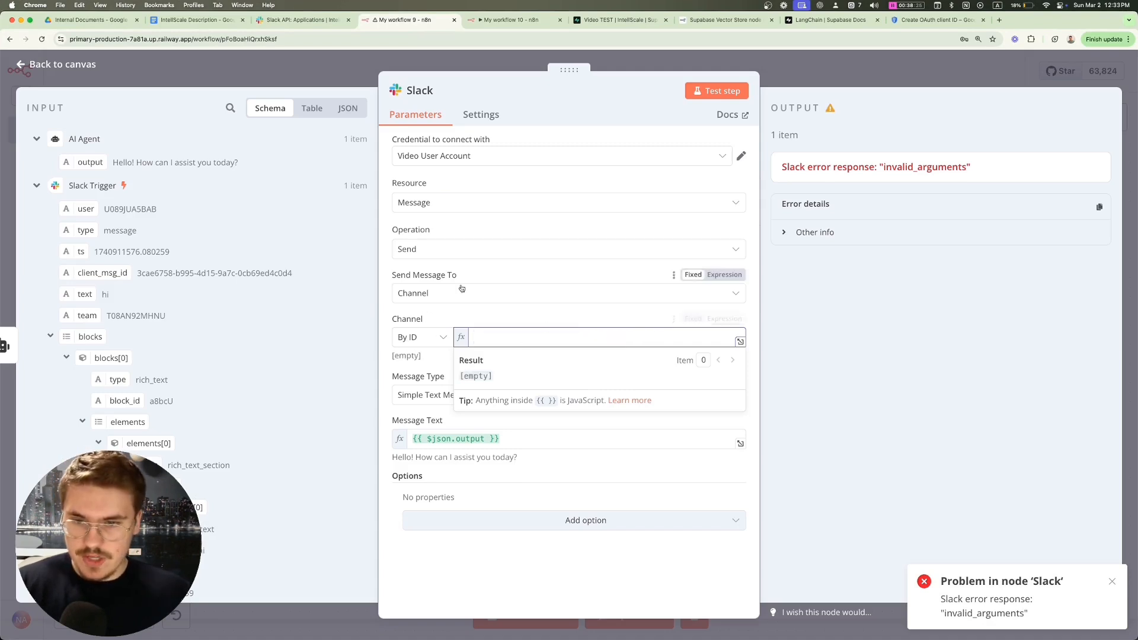
scroll(183, 202, "down", 2)
scroll(109, 266, "up", 2)
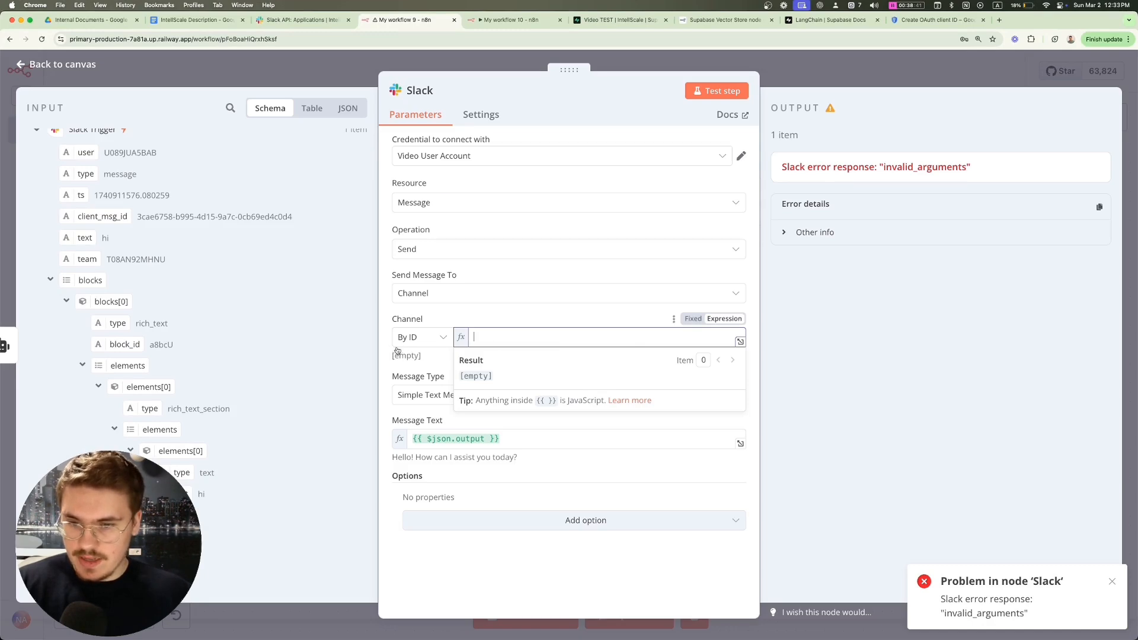
left_click_drag(88, 515, 521, 338)
left_click(700, 336)
left_click(912, 76)
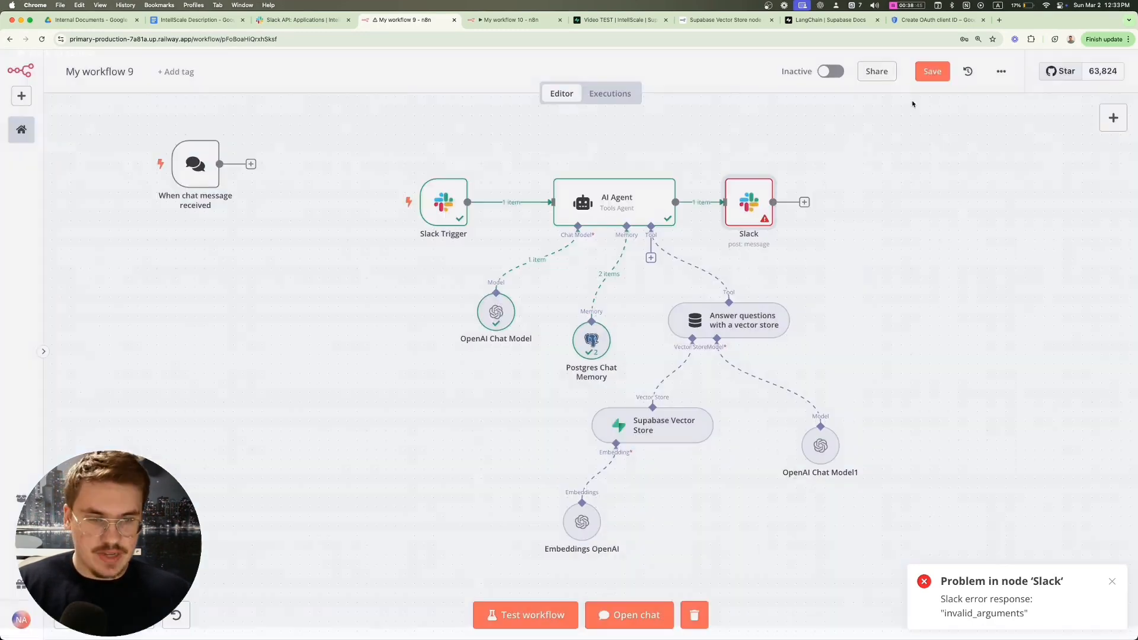
Step: Run the Slack node on its own and check the agent's reply in the Video AI Agent conversation in Slack
left_click(729, 168)
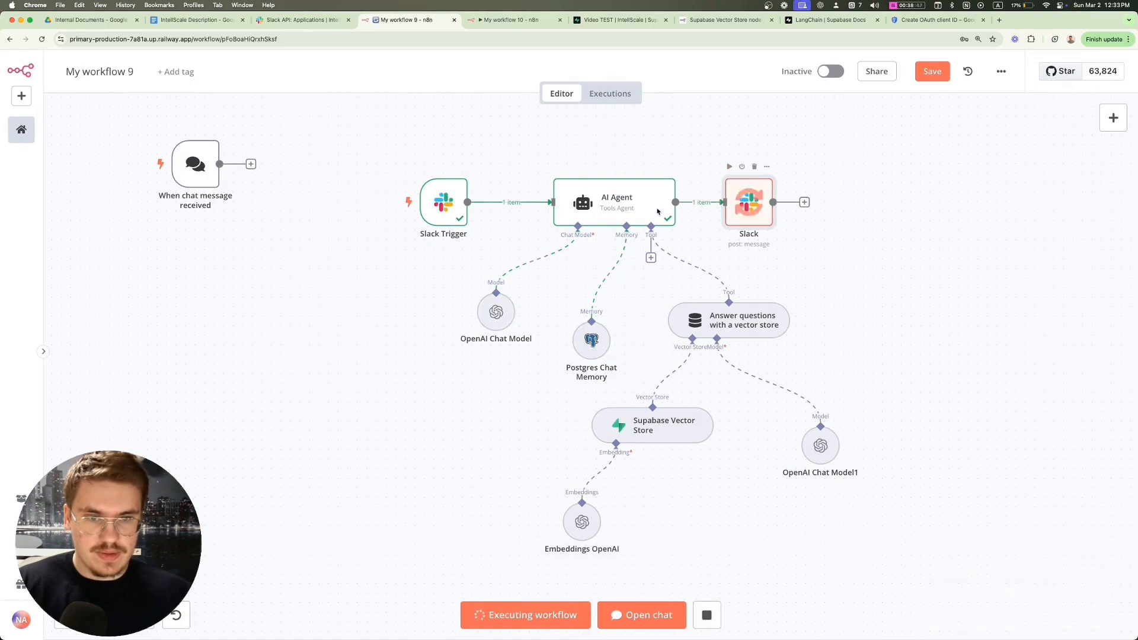
key("ctrl+Up")
left_click(495, 470)
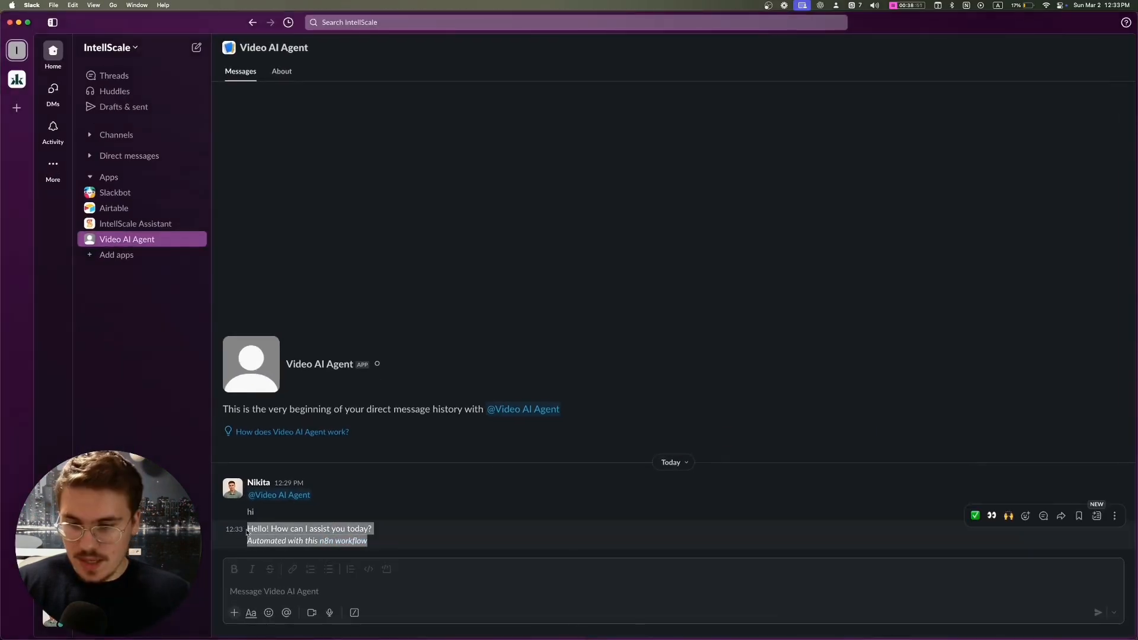
left_click(279, 537)
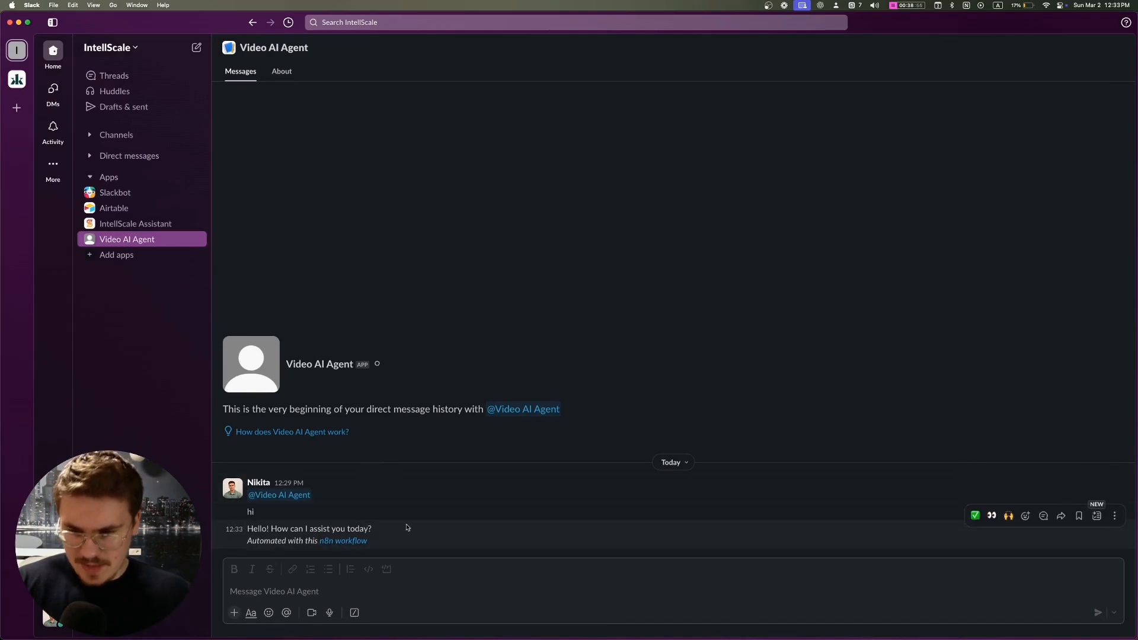
Step: Return to n8n, add the Include Link to Workflow option to the Slack node, turn it off and close the node
key("ctrl+Up")
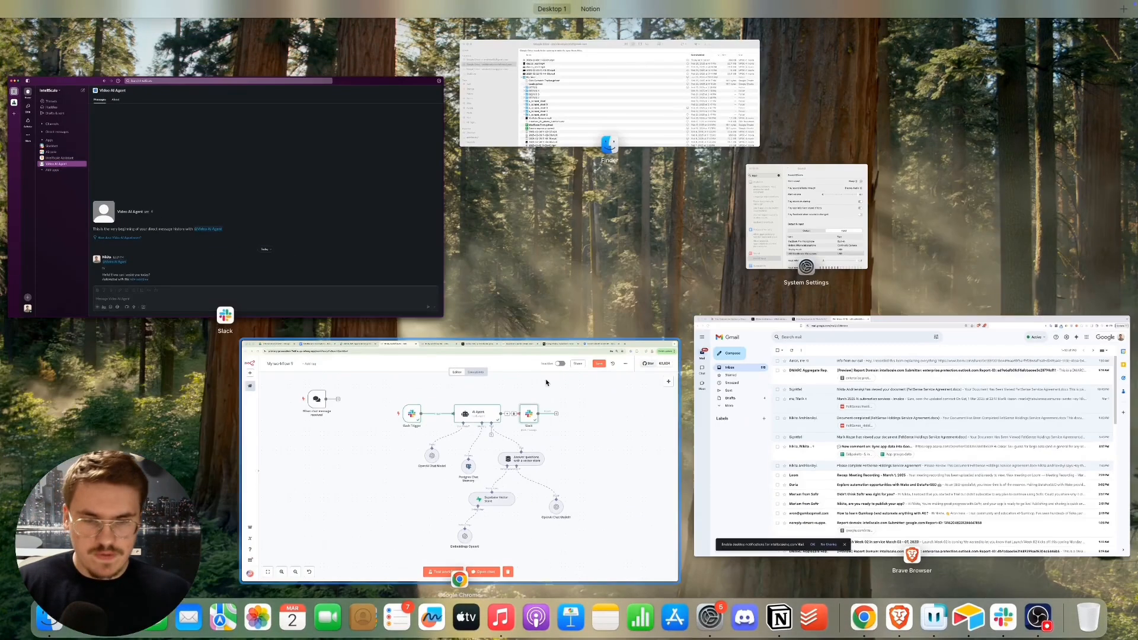
left_click(546, 382)
double_click(749, 222)
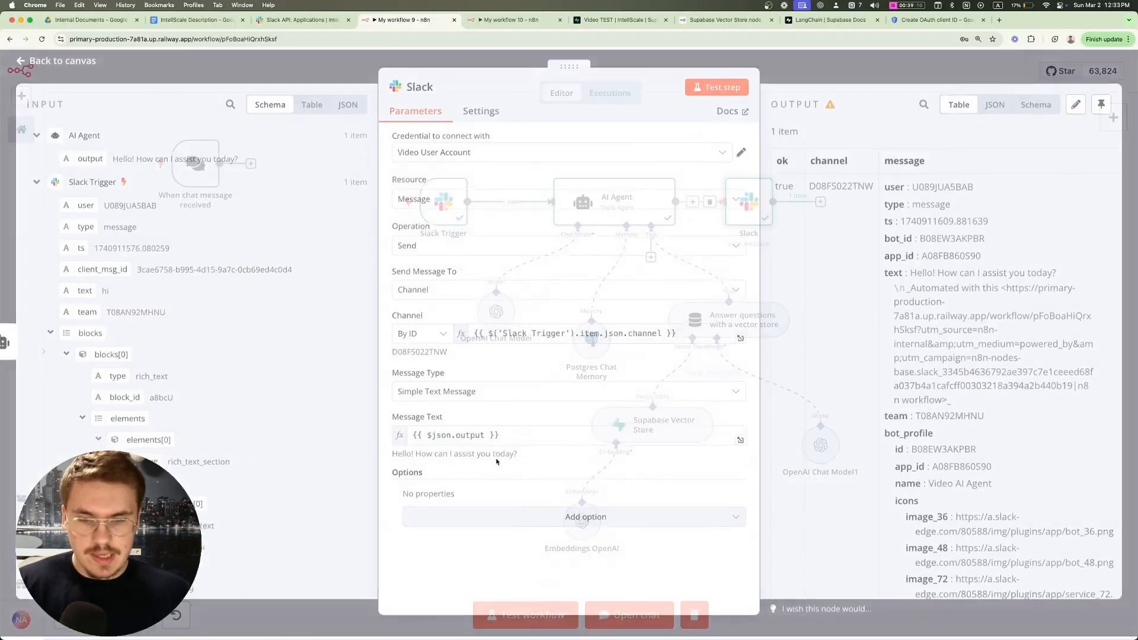
left_click(474, 524)
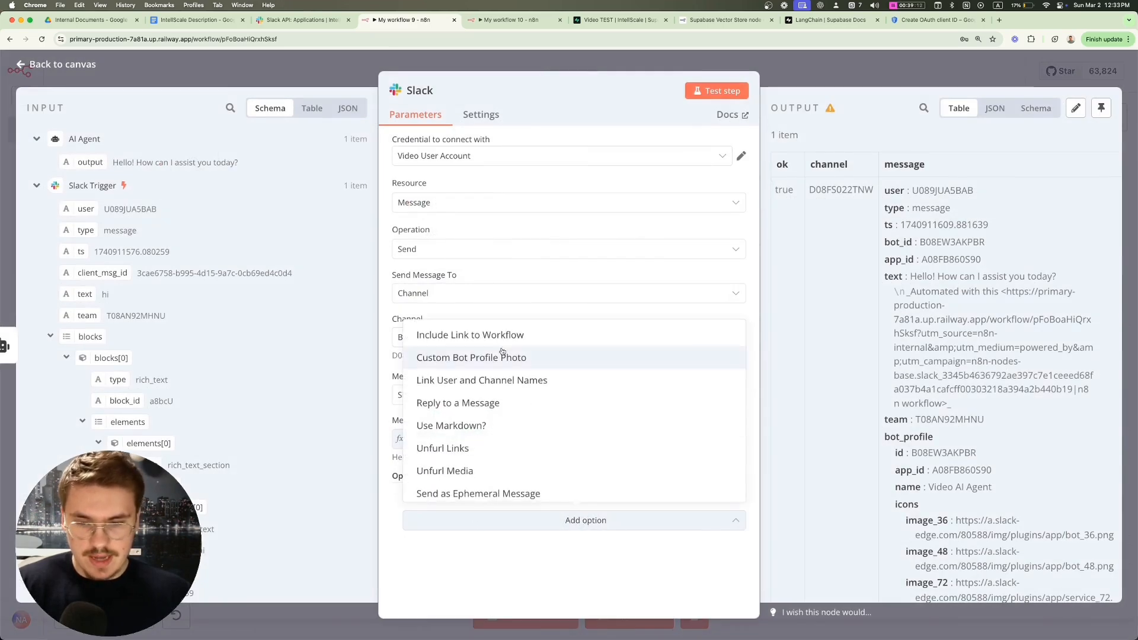
left_click(478, 336)
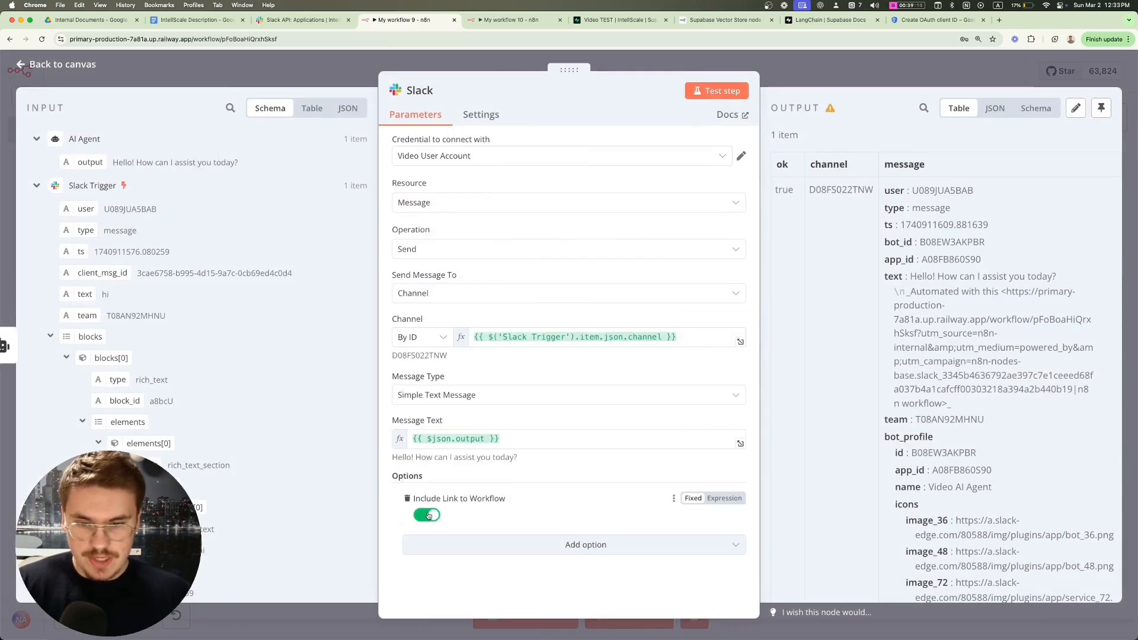
left_click(427, 514)
left_click(775, 83)
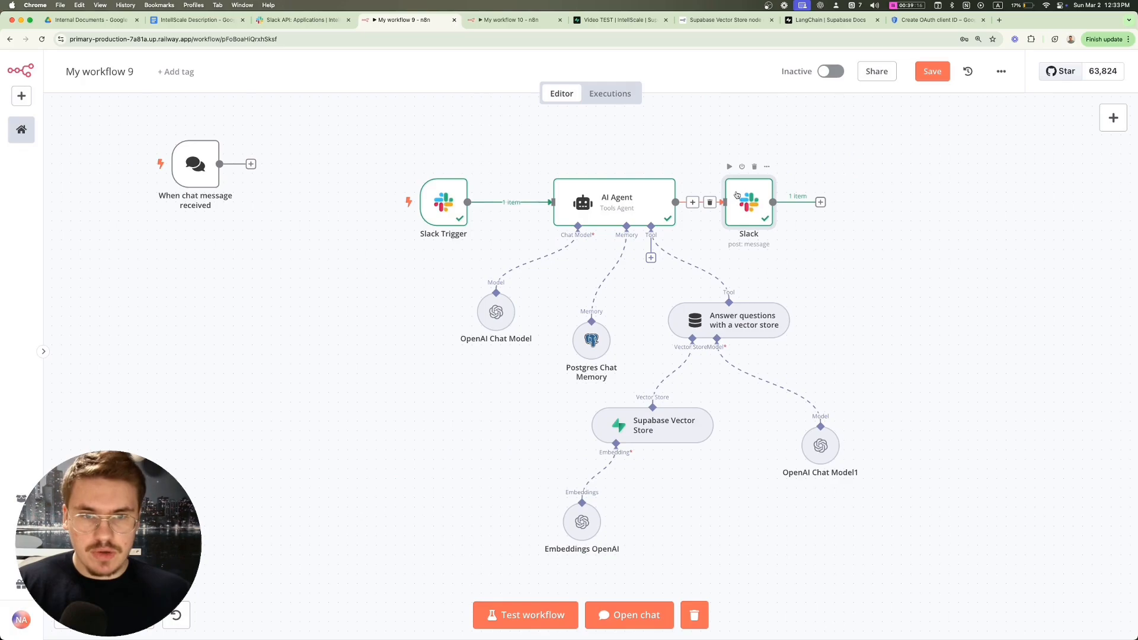
Step: Examine the sender and text of the agent's reply in Slack again and return to n8n
key("ctrl+Up")
left_click(440, 463)
left_click_drag(383, 548, 244, 529)
key("ctrl+Up")
left_click(362, 195)
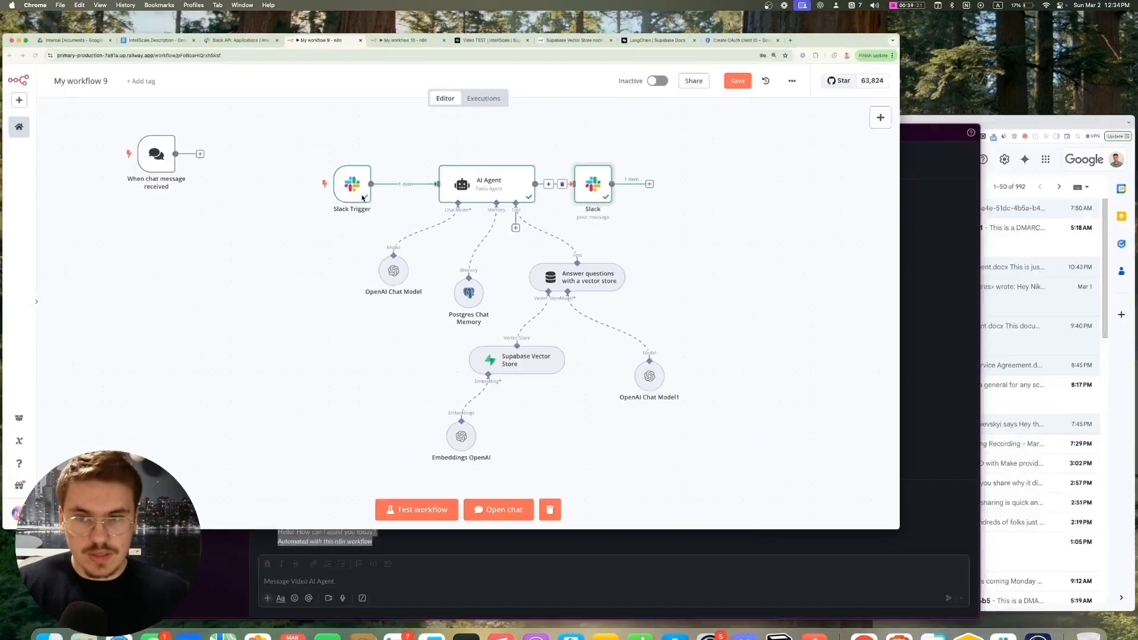
Step: Try the Video Bot Connection credential on the Slack node, saving the workflow and running that node
double_click(746, 197)
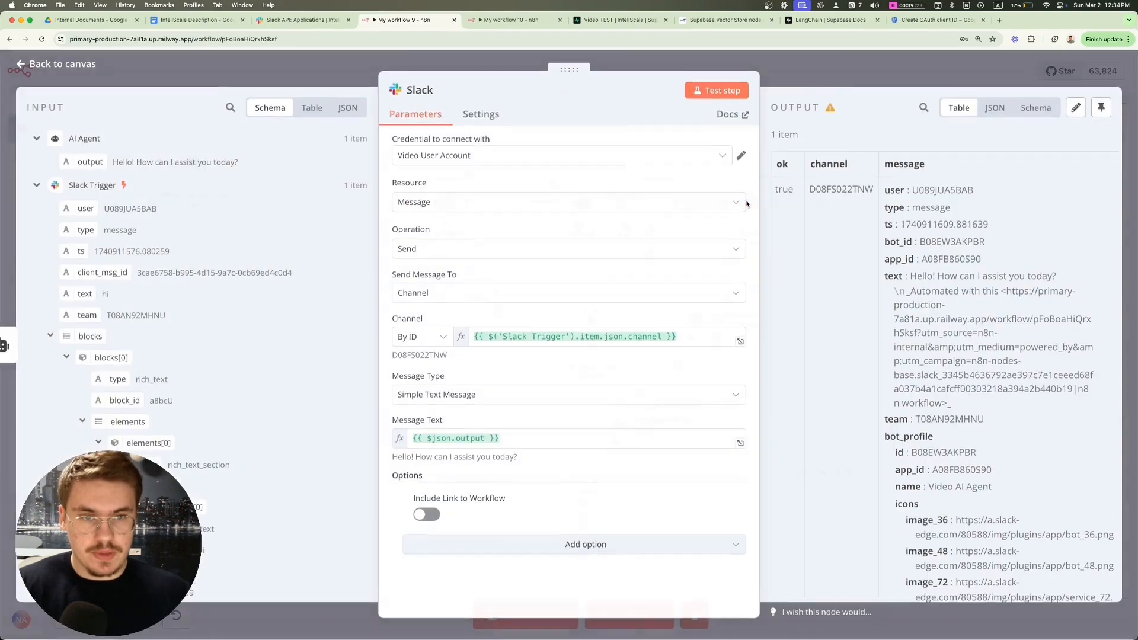
left_click(463, 160)
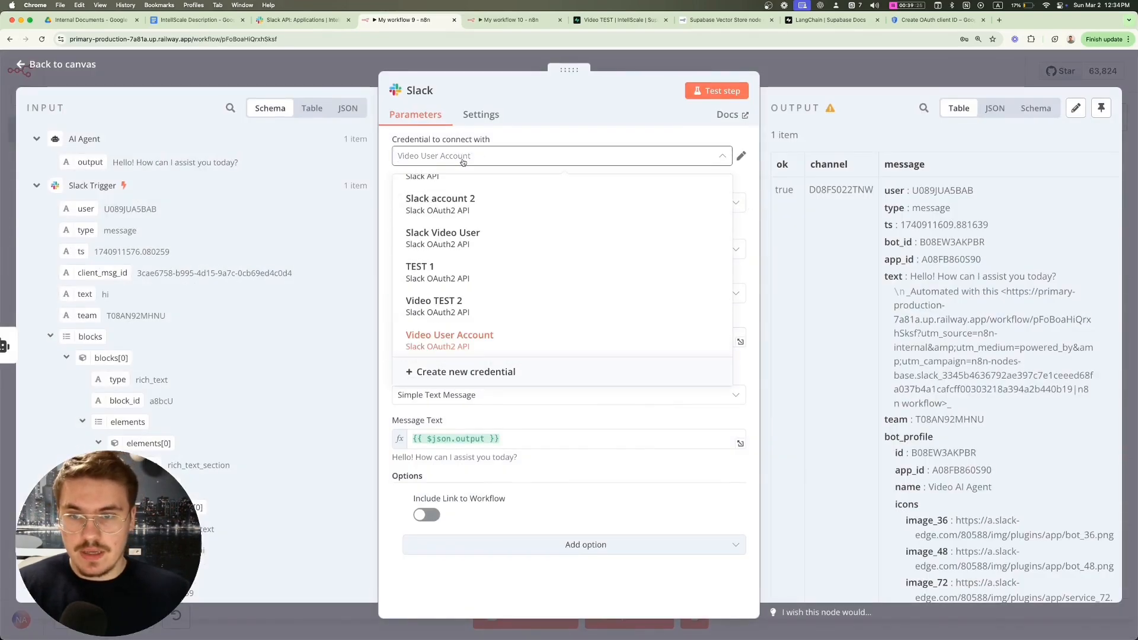
scroll(463, 305, "up", 2)
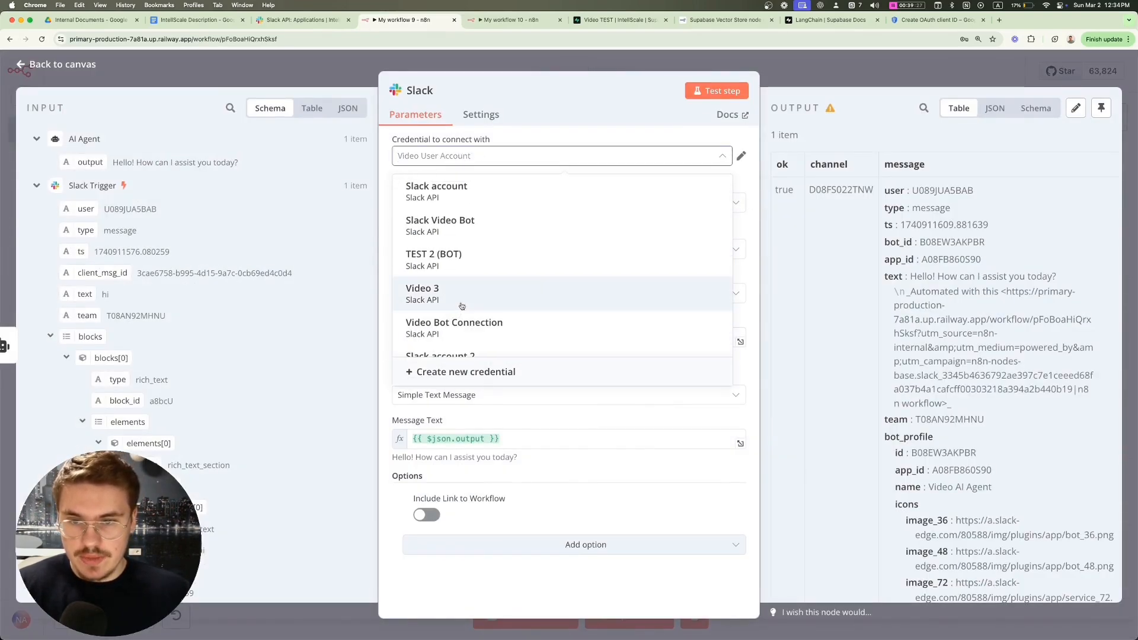
scroll(477, 288, "down", 5)
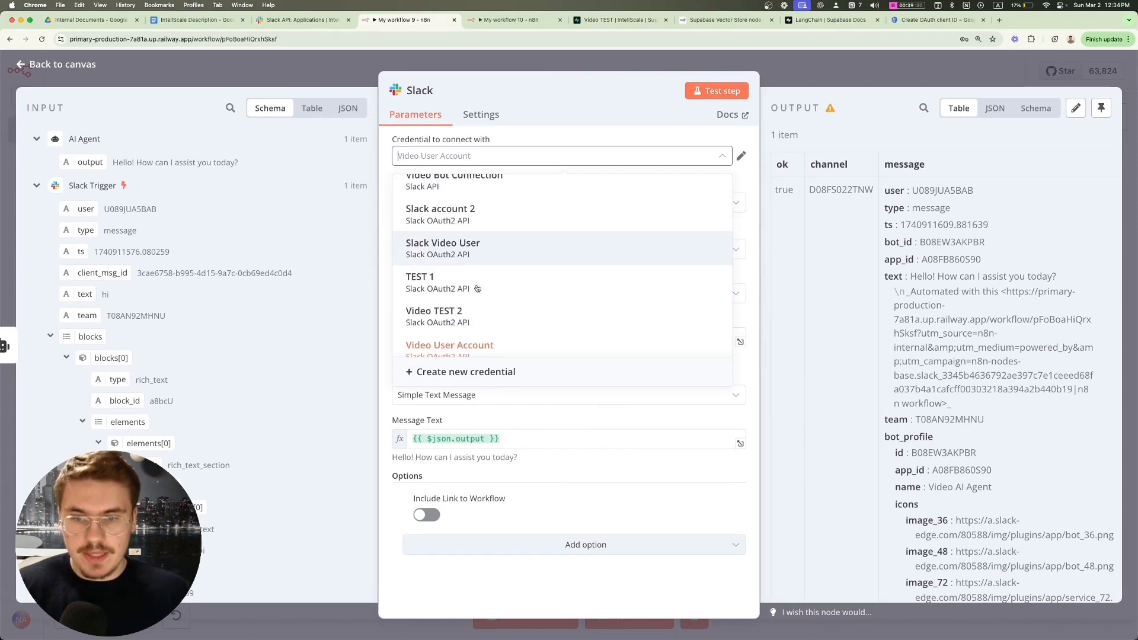
scroll(475, 291, "up", 2)
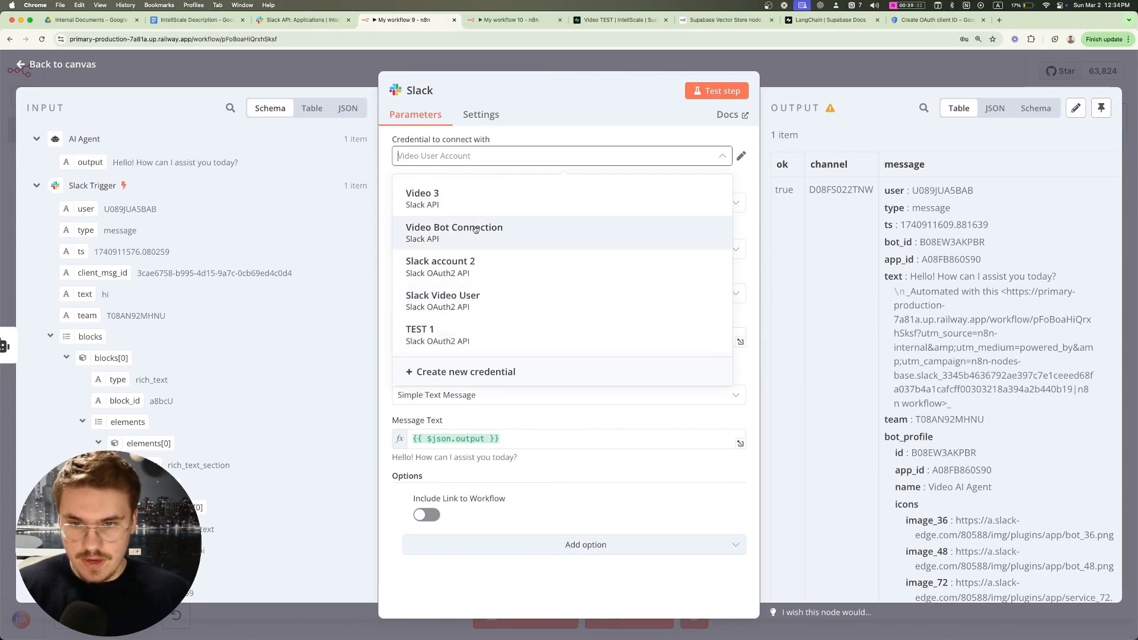
left_click(475, 230)
key("Escape")
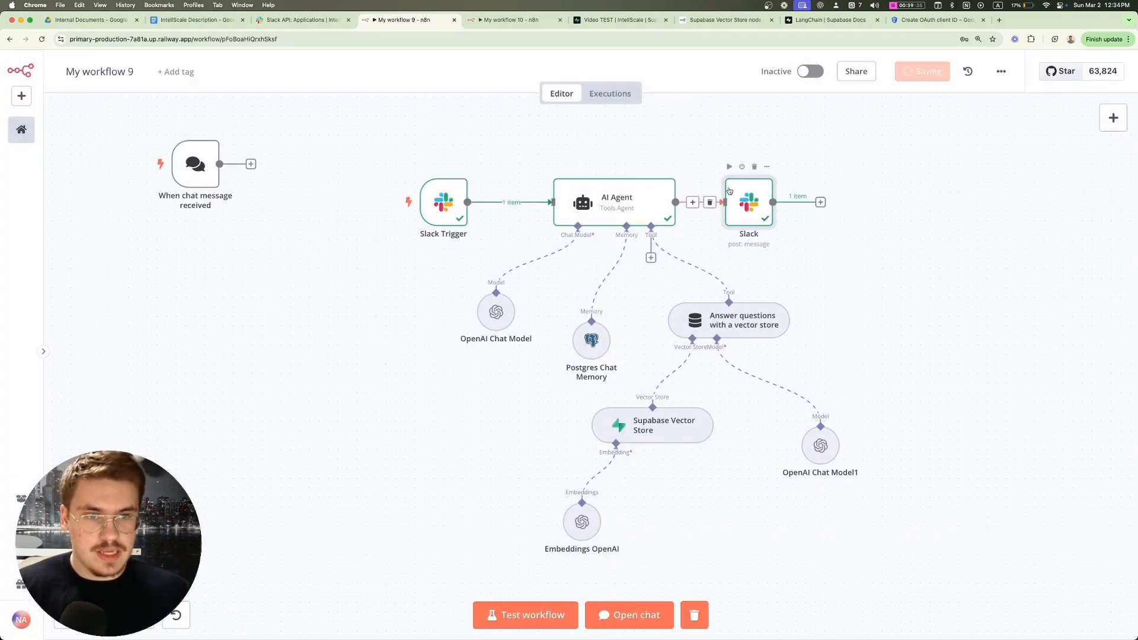
left_click(730, 167)
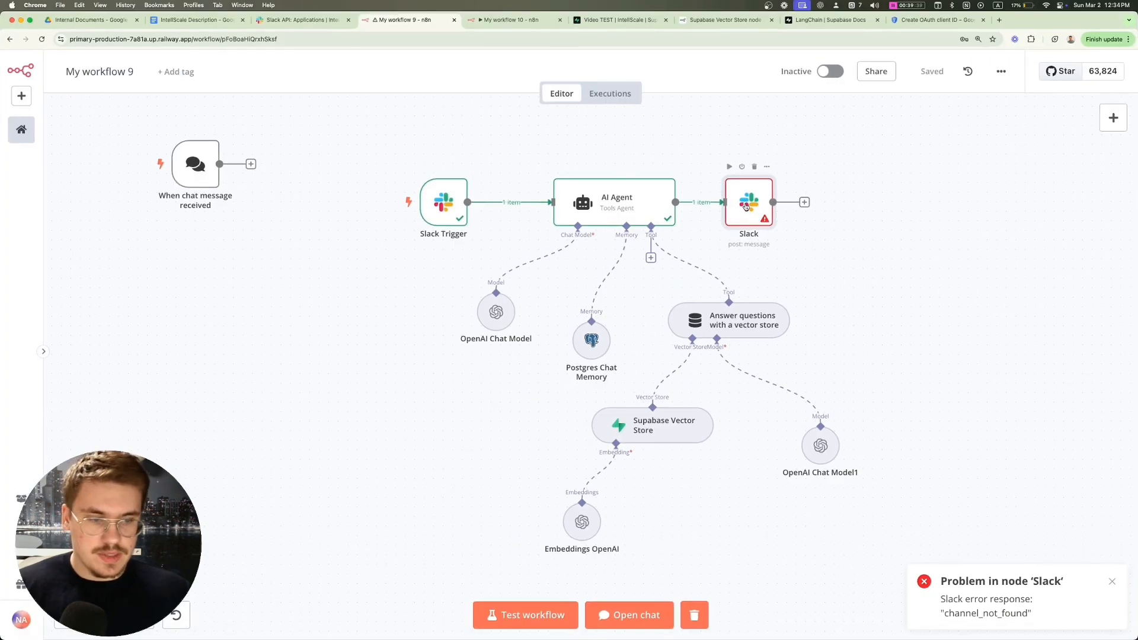
Step: Set the Slack node's credential to Slack Video Bot, return to the canvas and rerun the node
double_click(746, 205)
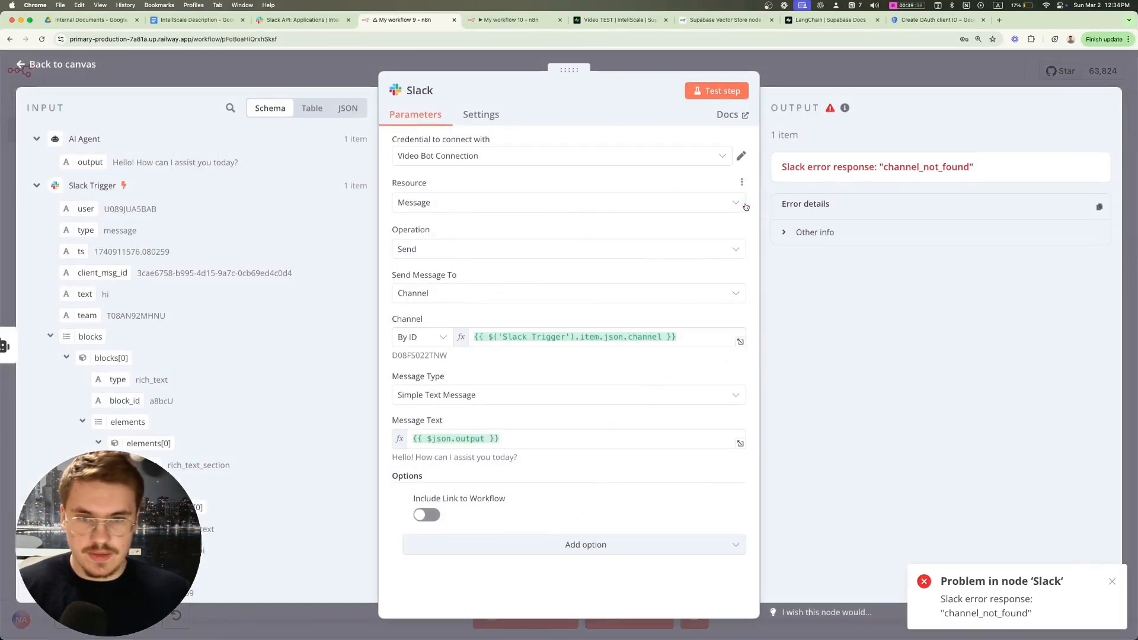
left_click(500, 156)
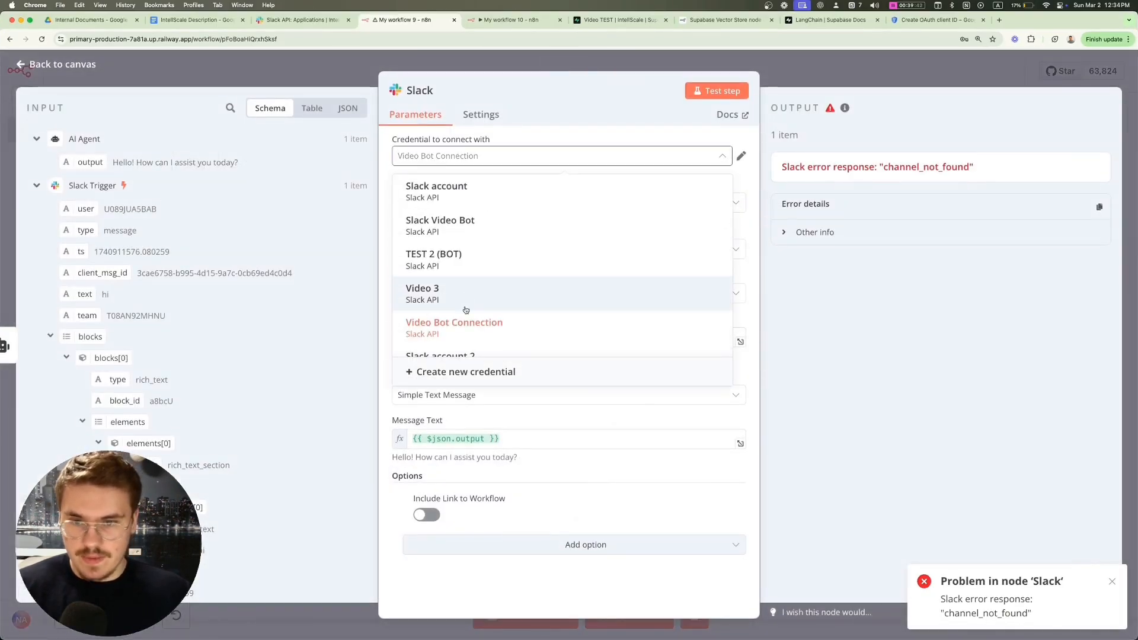
scroll(466, 310, "down", 5)
scroll(466, 310, "down", 1)
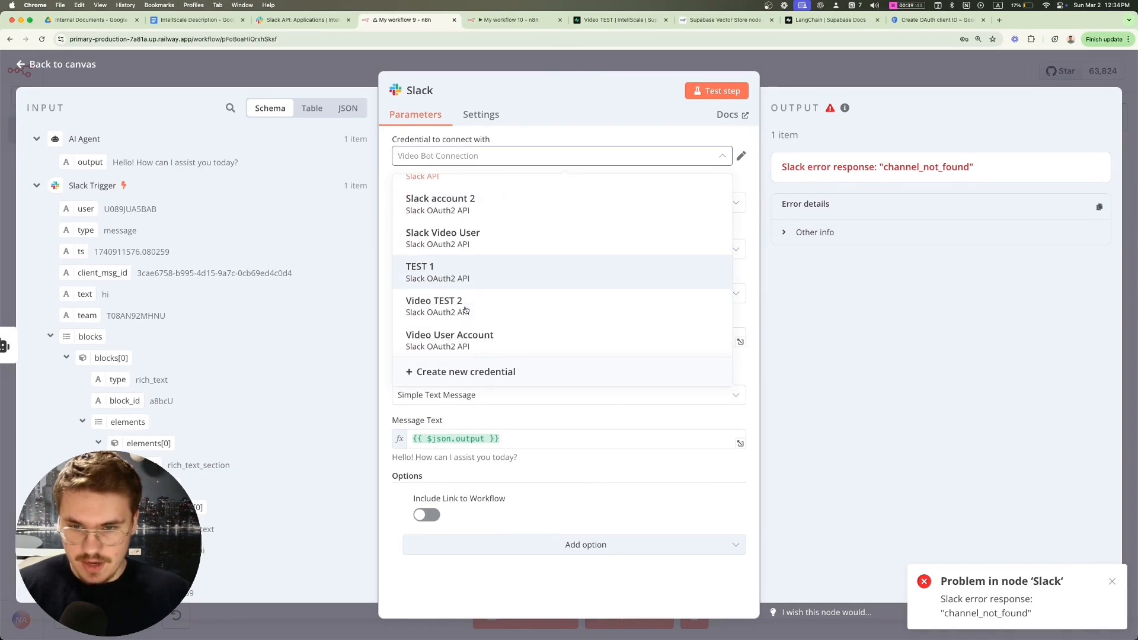
scroll(466, 310, "up", 4)
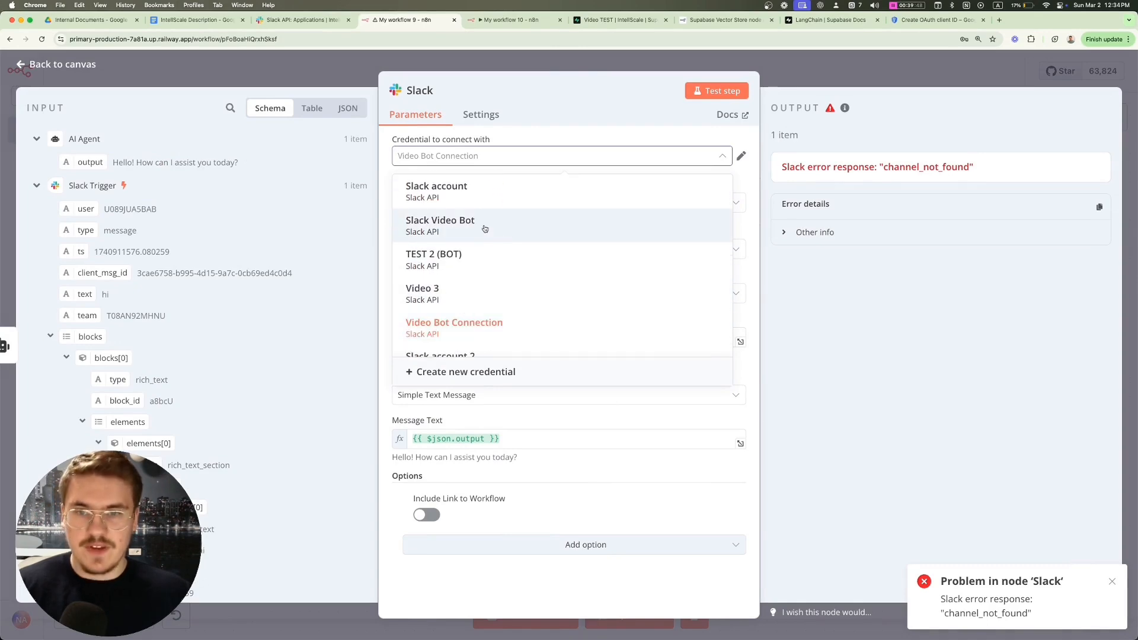
left_click(485, 229)
left_click(858, 69)
Step: Switch to Slack and examine the newest reply and its sender in the Video AI Agent conversation
key("ctrl+Up")
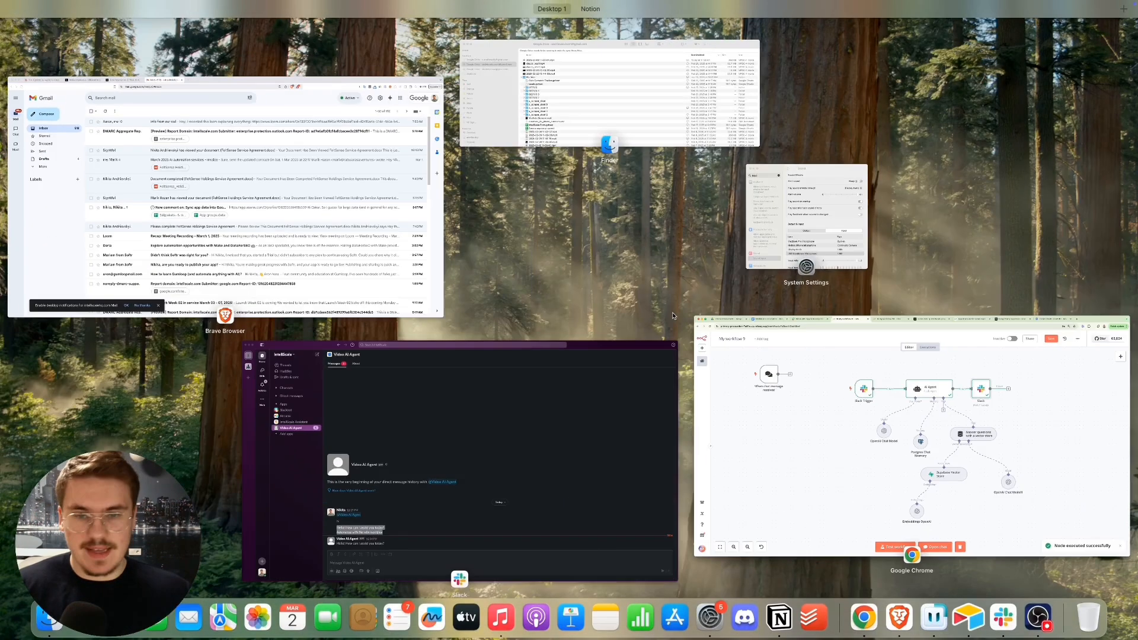
left_click(480, 403)
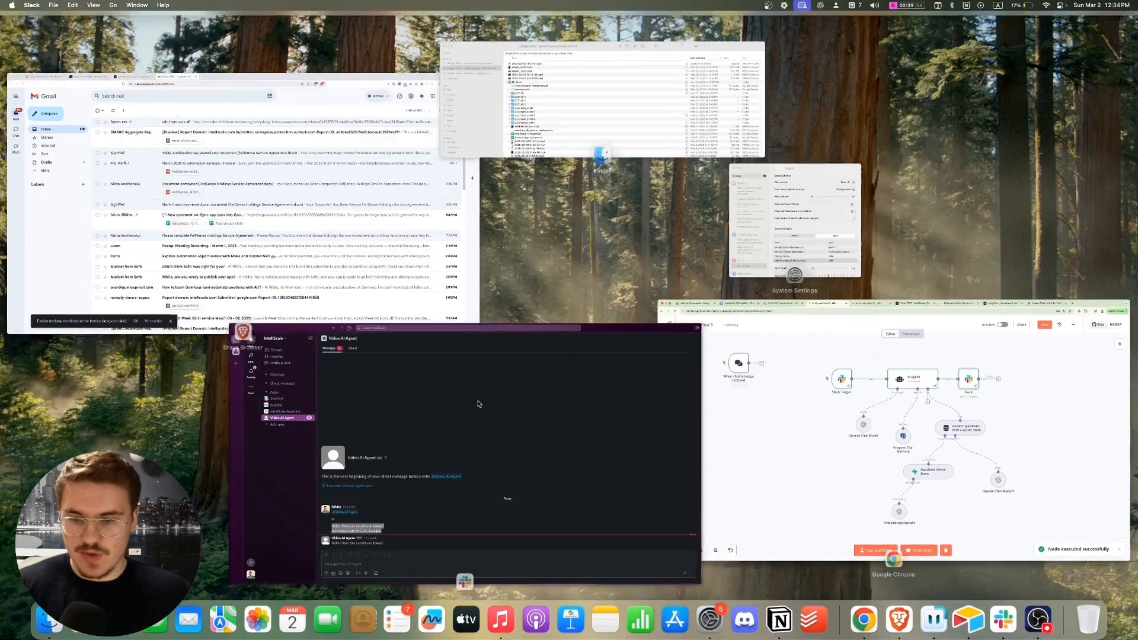
left_click_drag(380, 539, 253, 541)
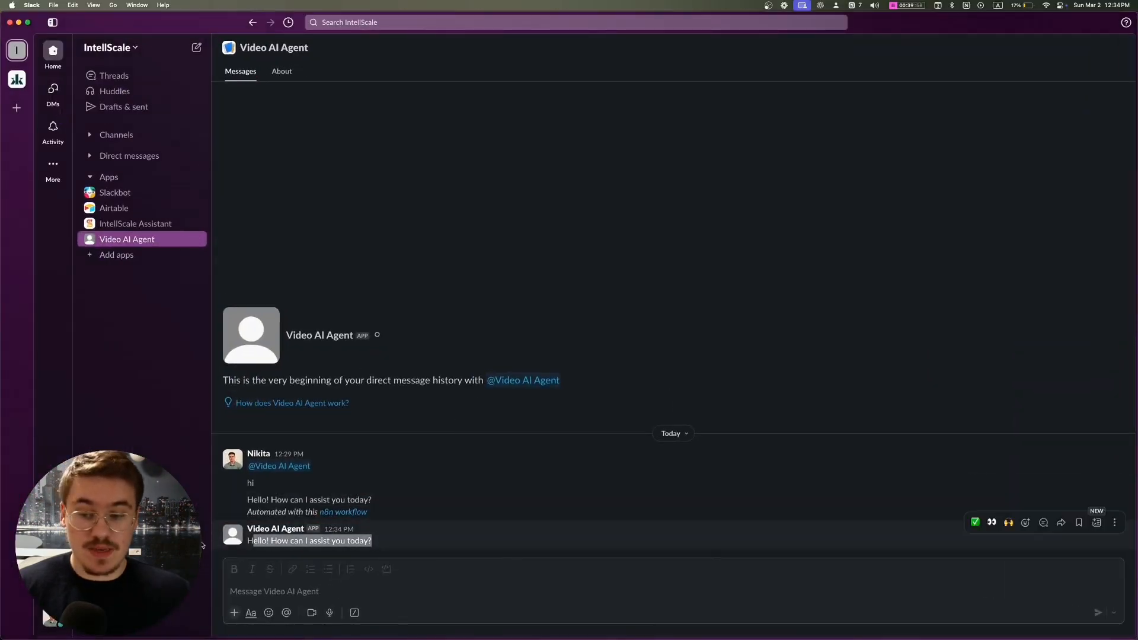
Step: Return to n8n and save the workflow
key("ctrl+Up")
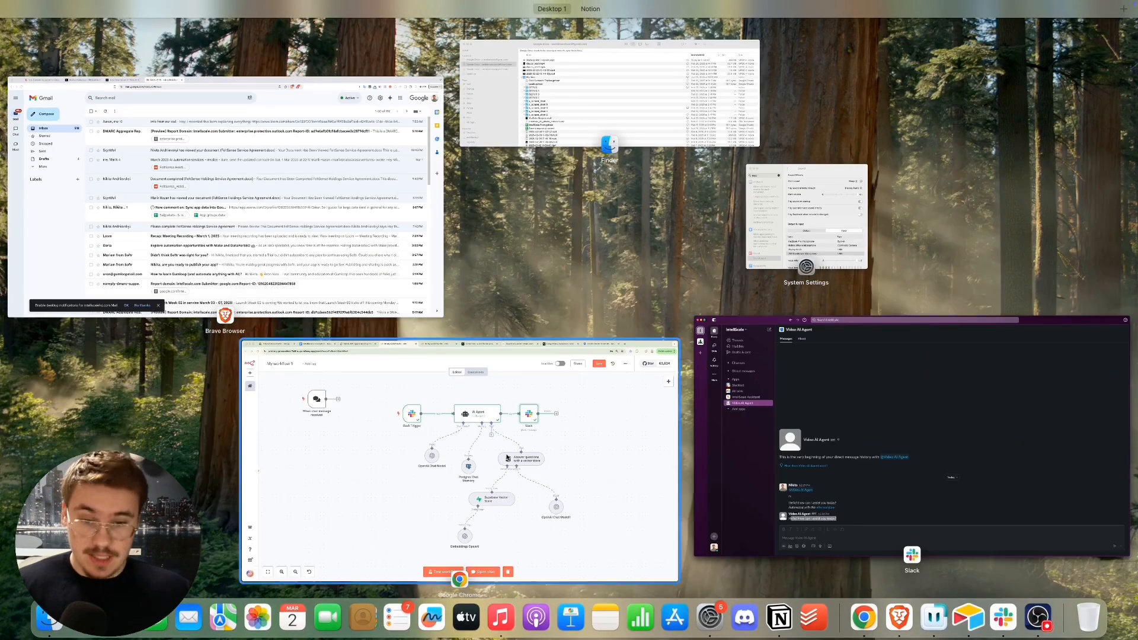
left_click(367, 463)
left_click(932, 71)
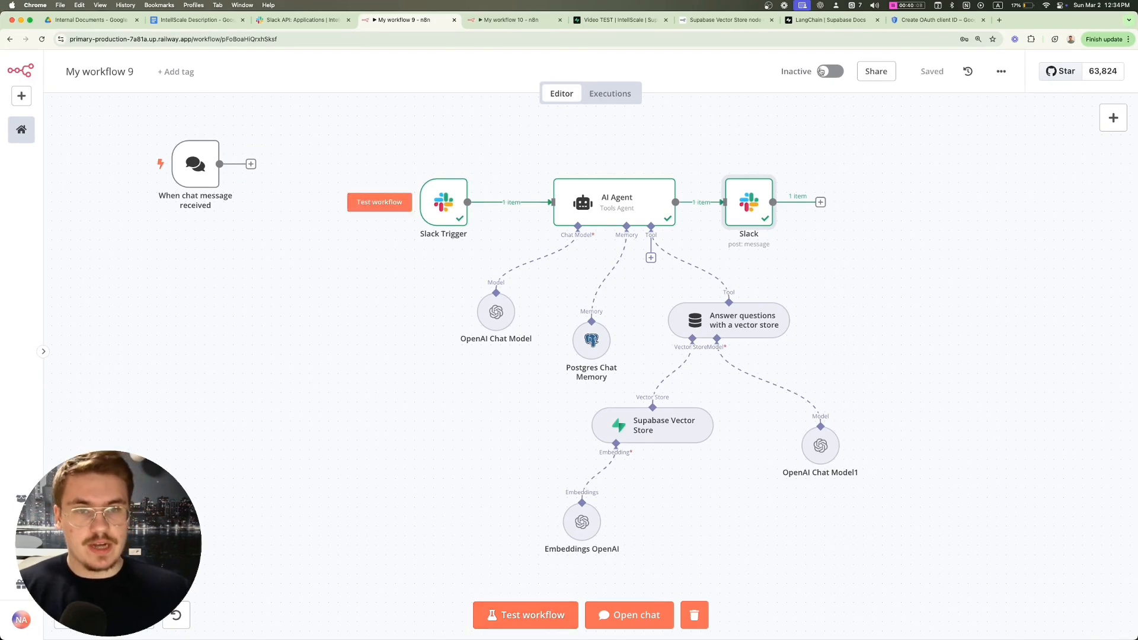
Step: Open the Slack Trigger node, show its production webhook URL and return to the canvas
double_click(443, 202)
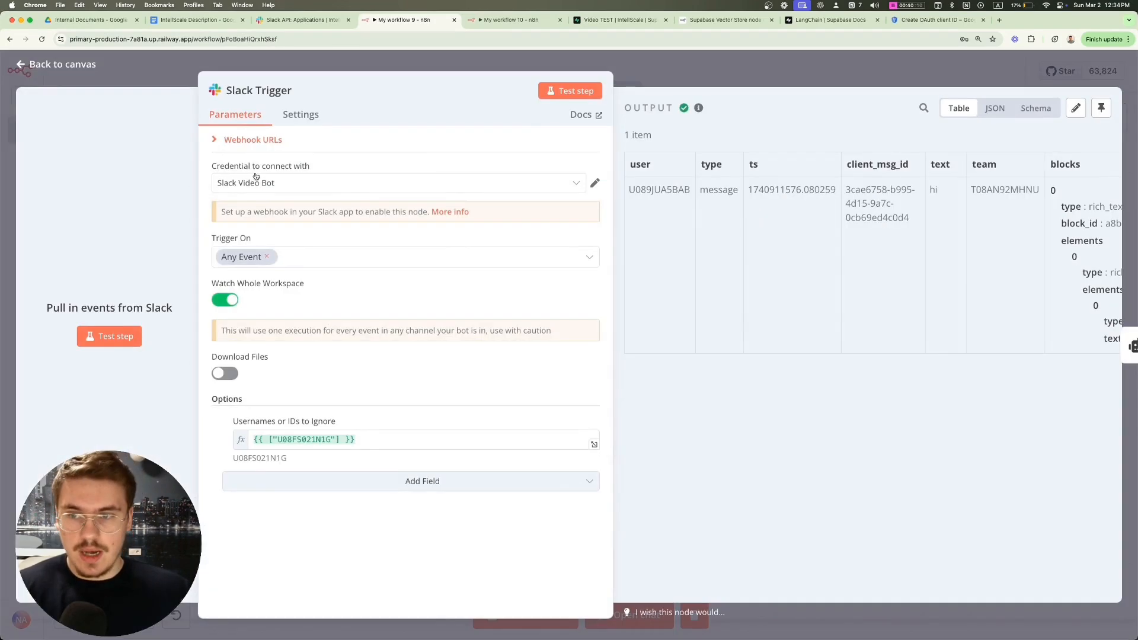
left_click(217, 142)
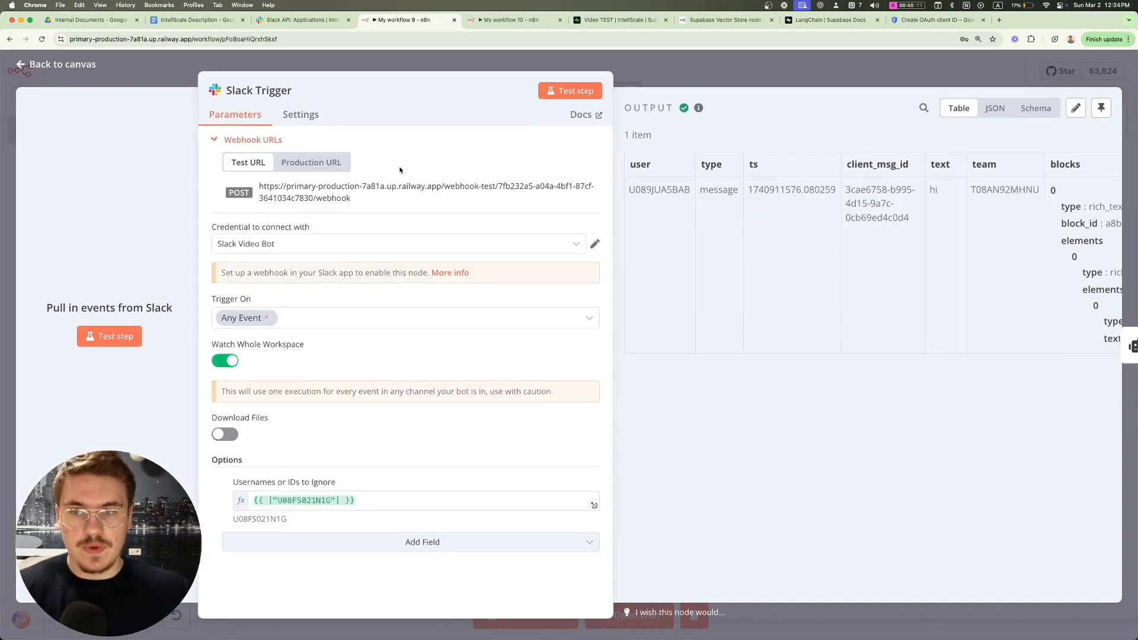
left_click(308, 165)
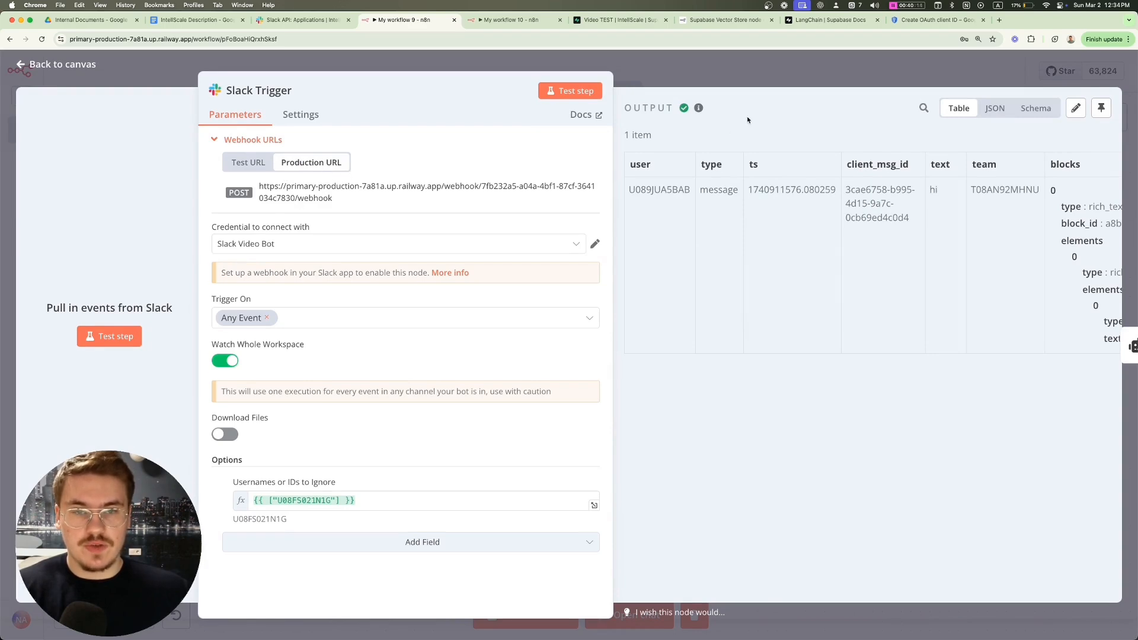
left_click(726, 67)
Step: Move the Slack Trigger and the chat message trigger farther from the AI Agent, widening the gap before the agent
left_click_drag(445, 204, 303, 204)
left_click_drag(195, 165, 71, 164)
scroll(371, 246, "up", 1)
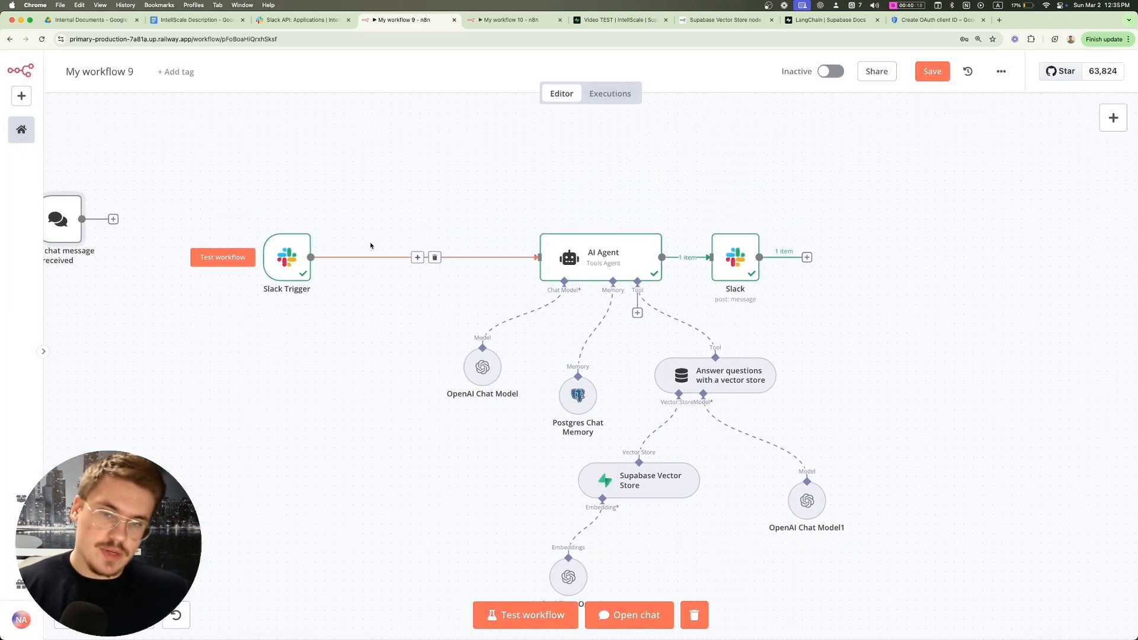
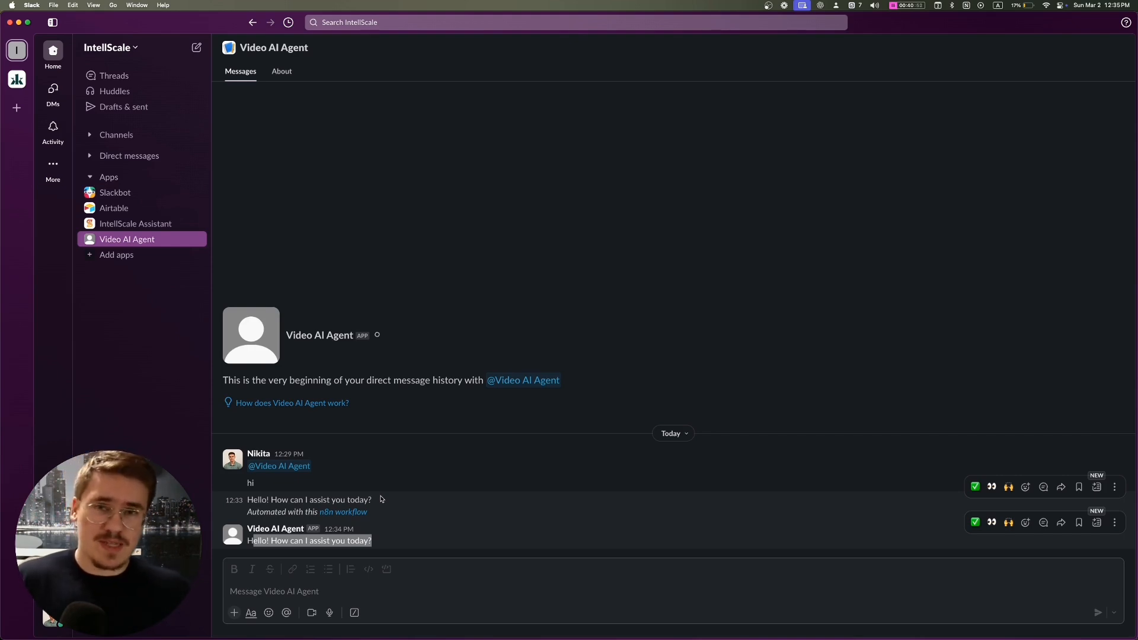
left_click(243, 593)
type("@")
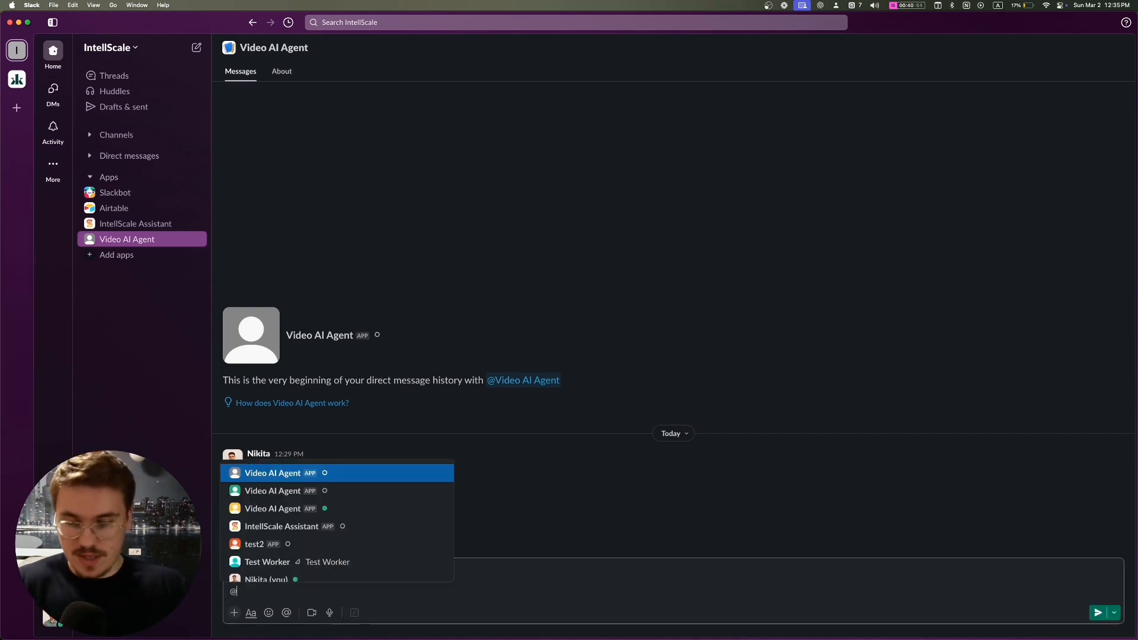
key("Return")
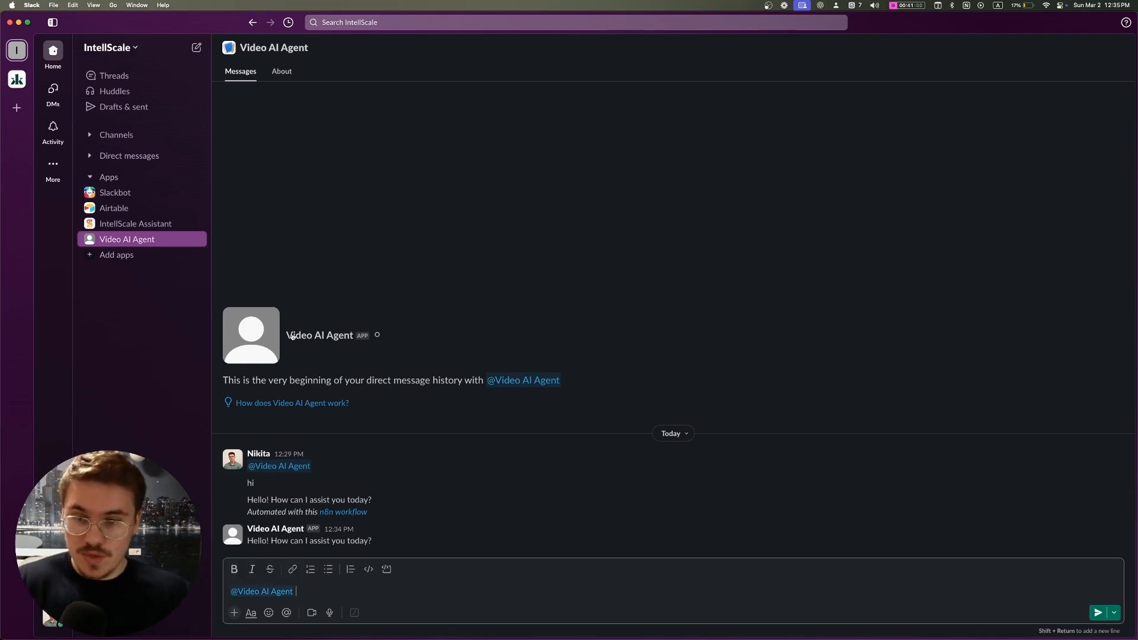
Step: Return to n8n and insert an If node on the connection between the Slack Trigger and the AI Agent
key("ctrl+Up")
left_click(320, 385)
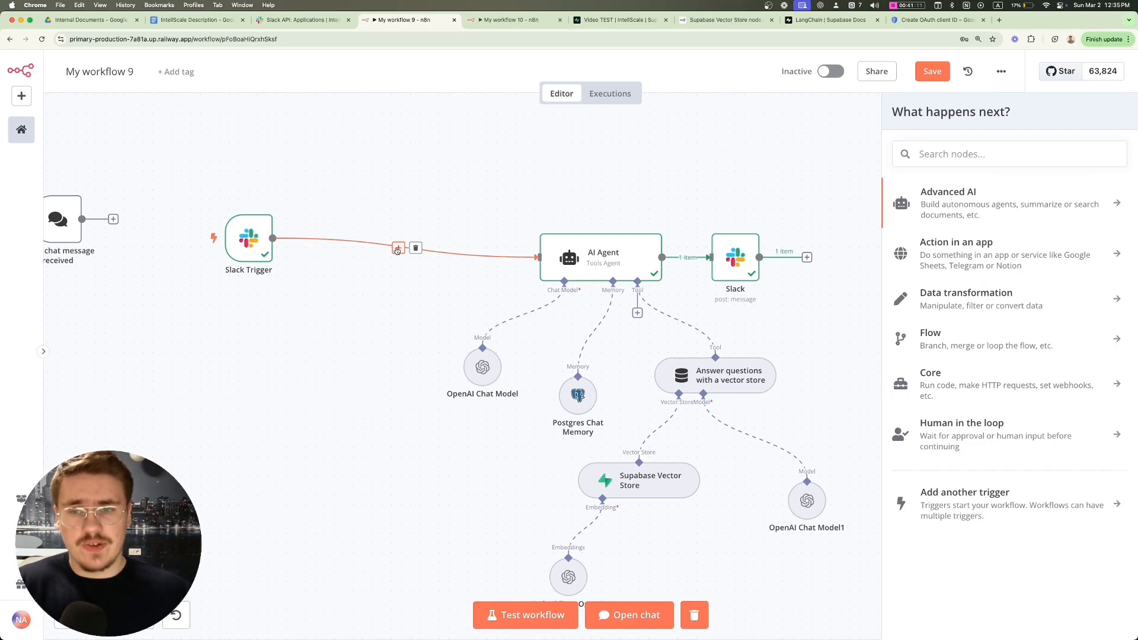
left_click(1009, 152)
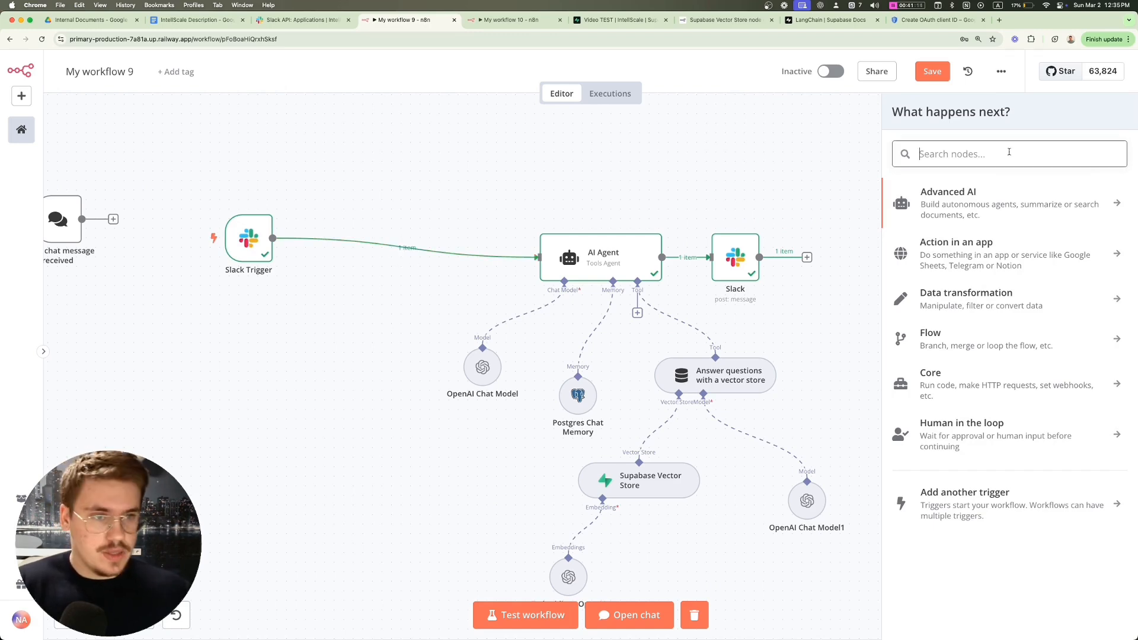
type("if")
key("Return")
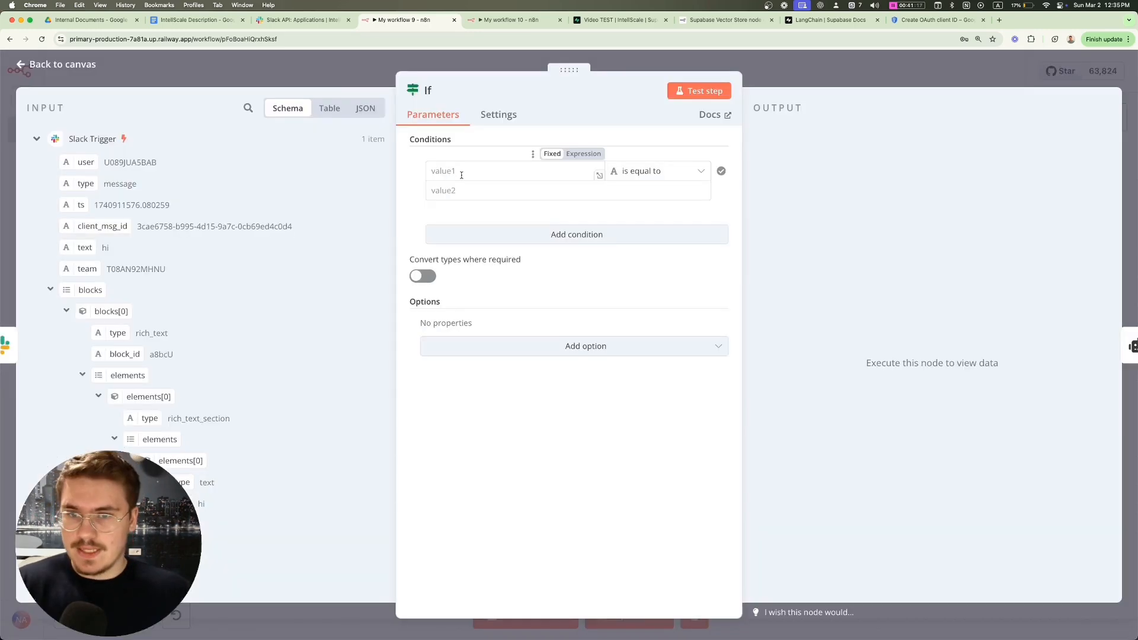
Step: Set the If condition to {{ $json.channel_type }} is equal to im, and return to the canvas
type("{{ $json.channel_type }}")
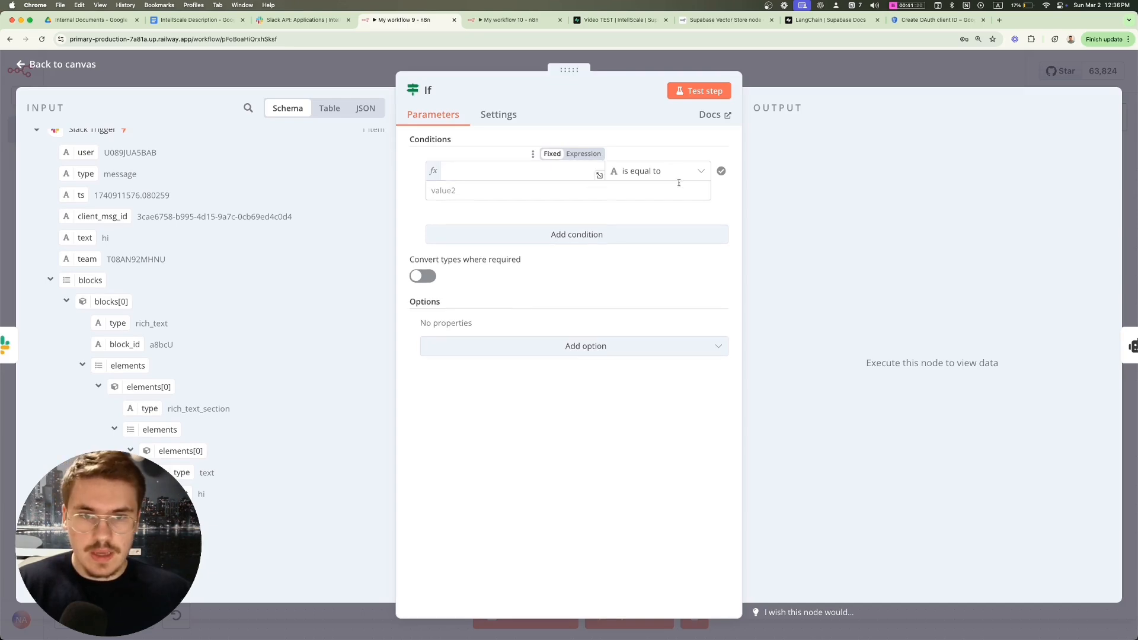
left_click(634, 190)
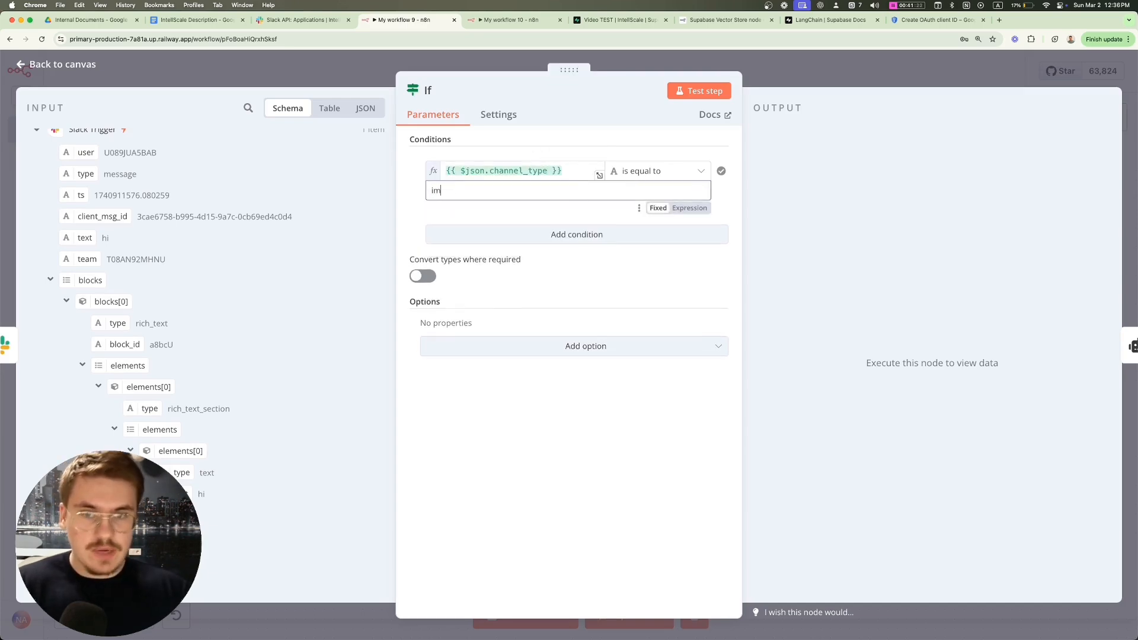
left_click(797, 77)
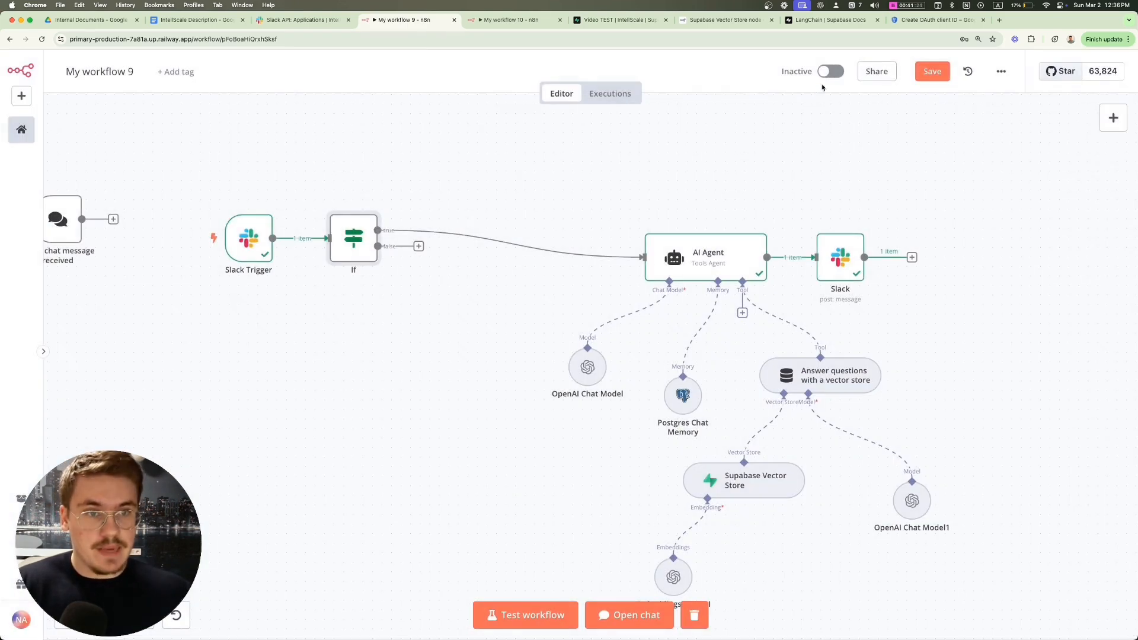
Step: Space out the nodes by moving the If node away from the Slack Trigger and the Slack node away from the AI Agent
left_click(932, 73)
left_click_drag(351, 236, 390, 235)
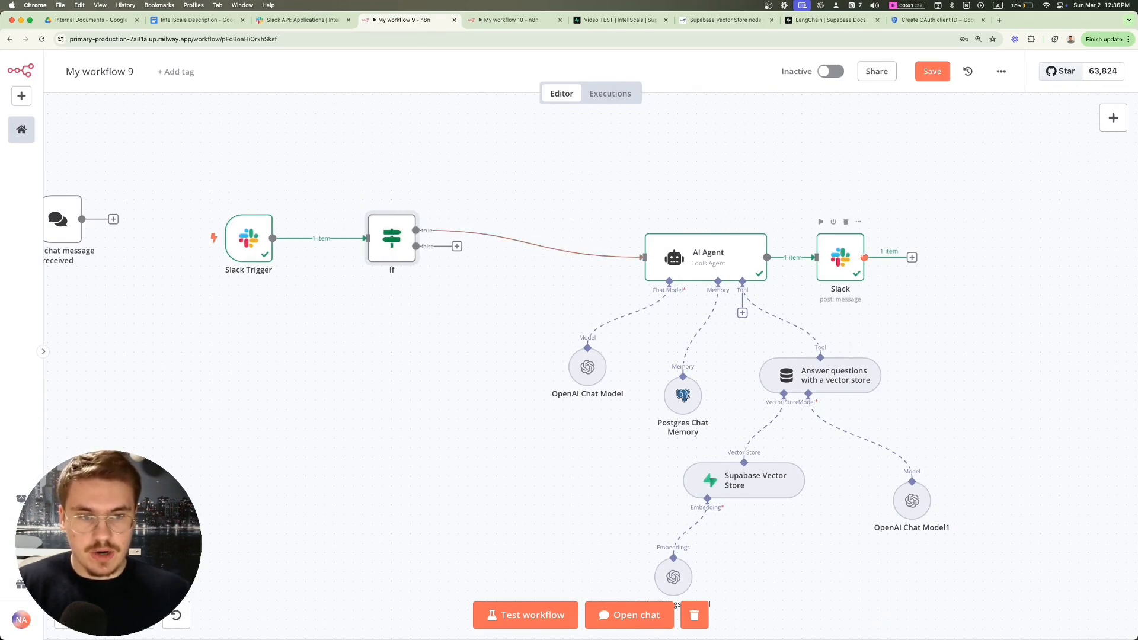
left_click_drag(908, 256, 928, 254)
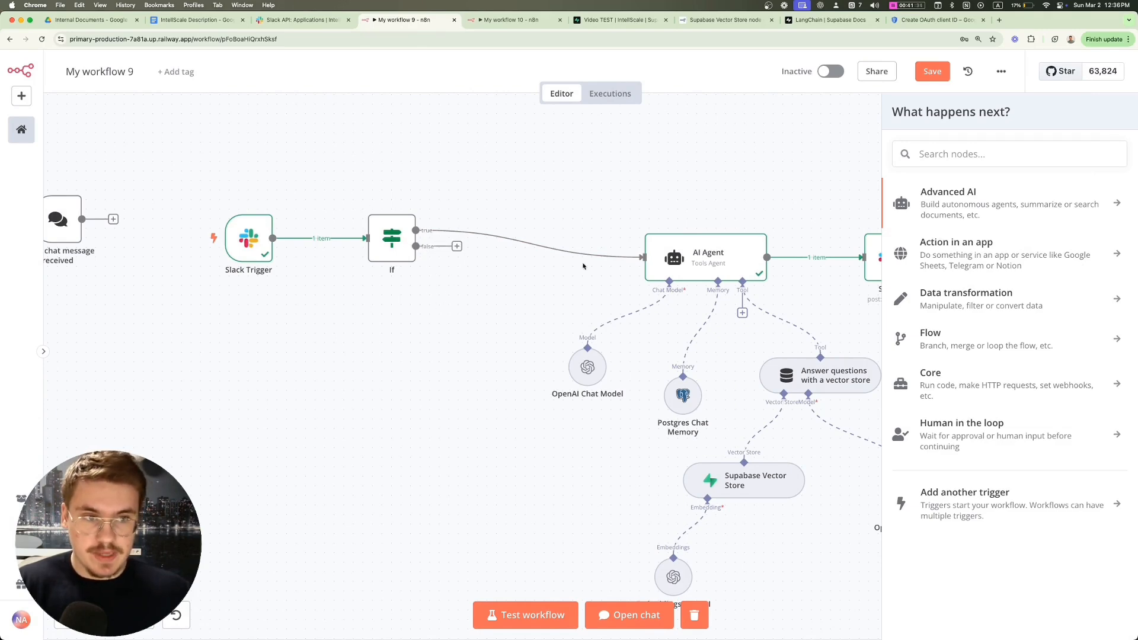
Step: Add a second If node on the first If node's false output and run the first If node
left_click(988, 154)
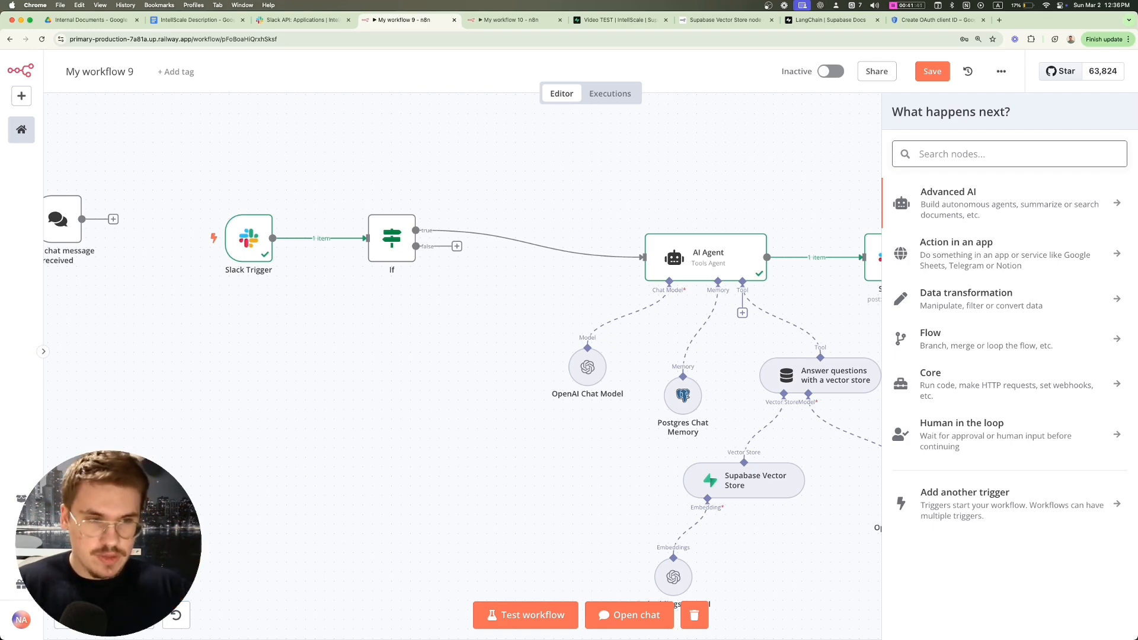
type("if")
key("Return")
key("Escape")
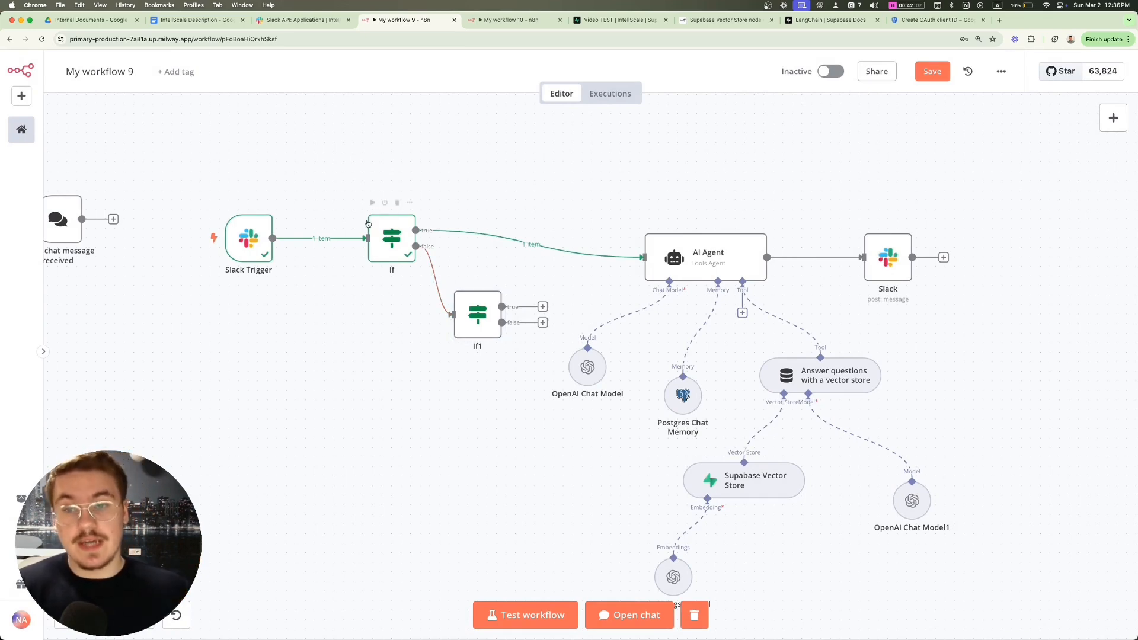
left_click(371, 203)
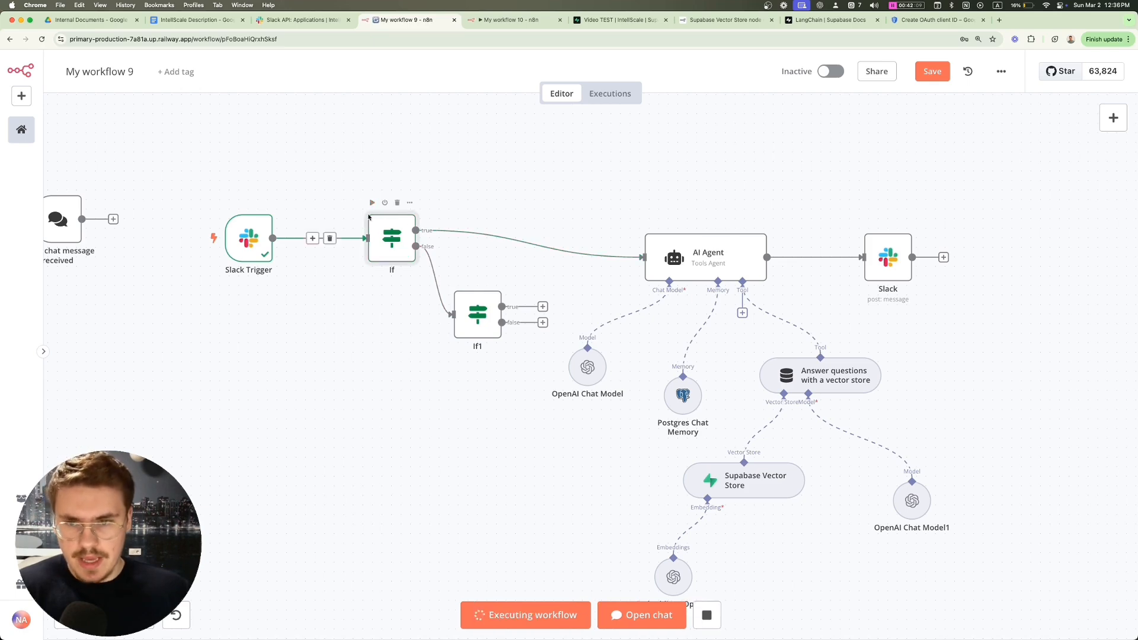
Step: Set the second If node's first value to the Slack Trigger's message text, {{ $('Slack Trigger').item.json.text }}
double_click(478, 314)
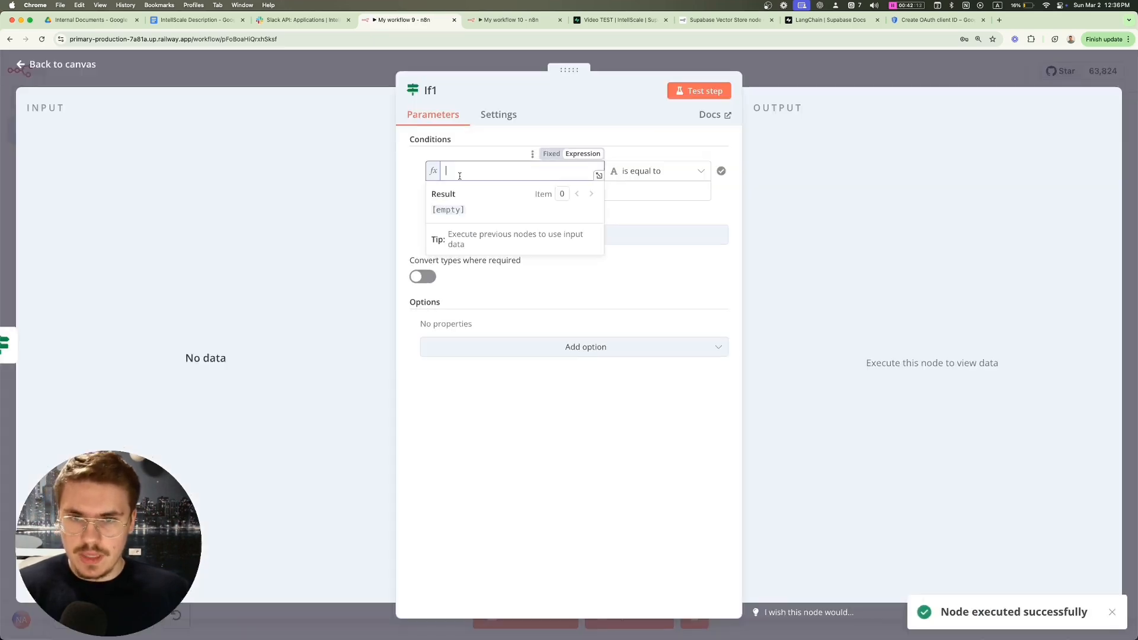
left_click(599, 176)
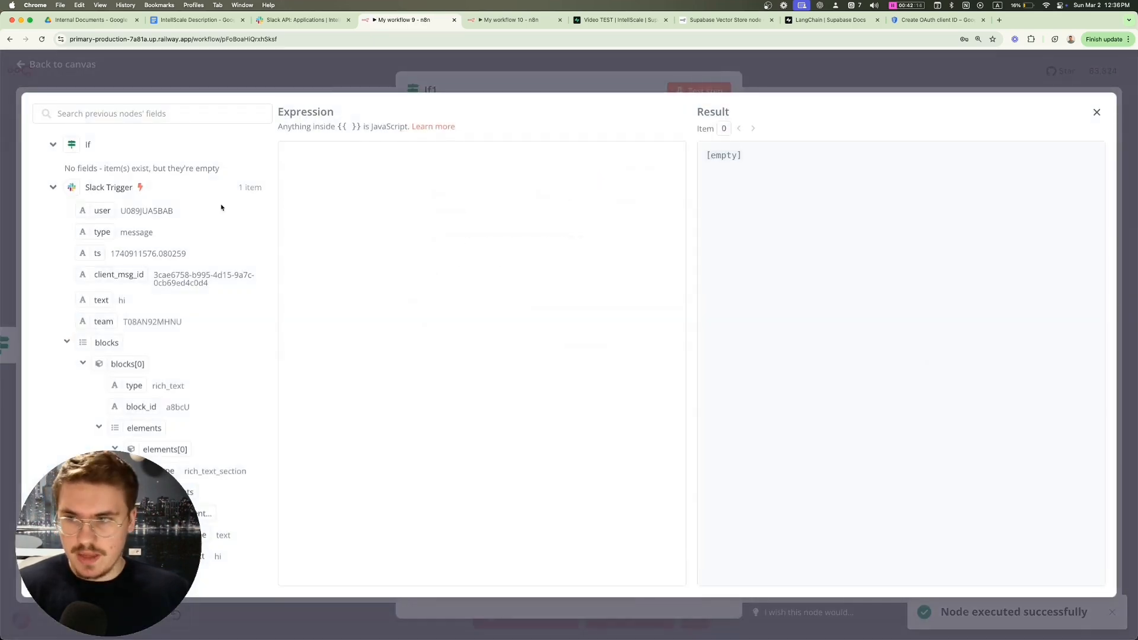
scroll(113, 285, "down", 3)
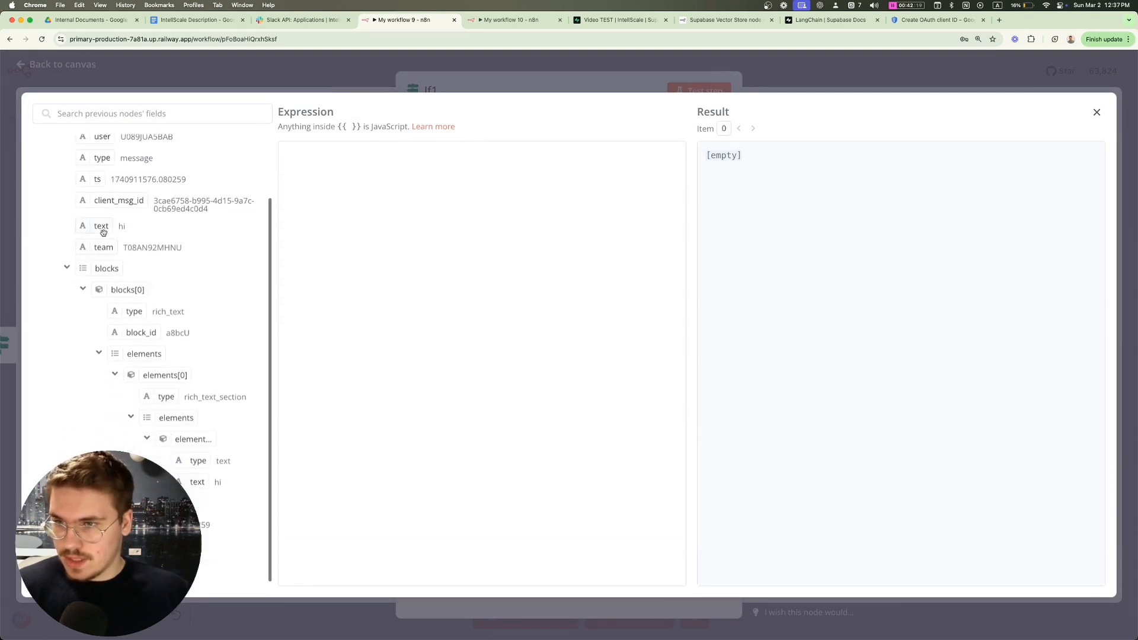
left_click_drag(101, 225, 317, 154)
left_click(382, 155)
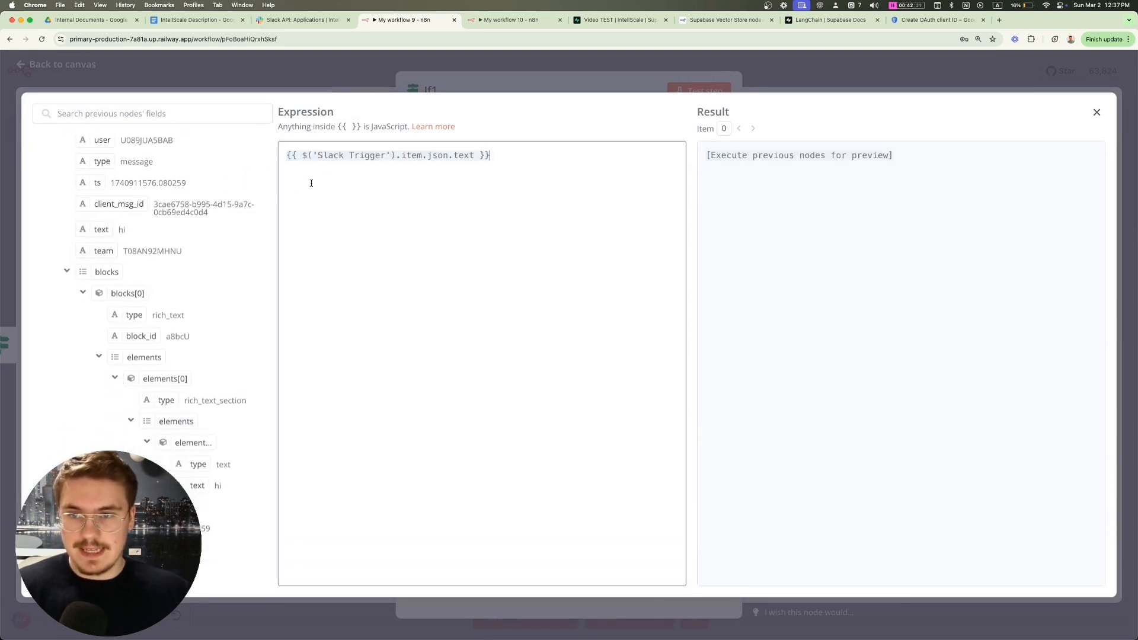
left_click_drag(427, 156, 364, 155)
left_click(405, 155)
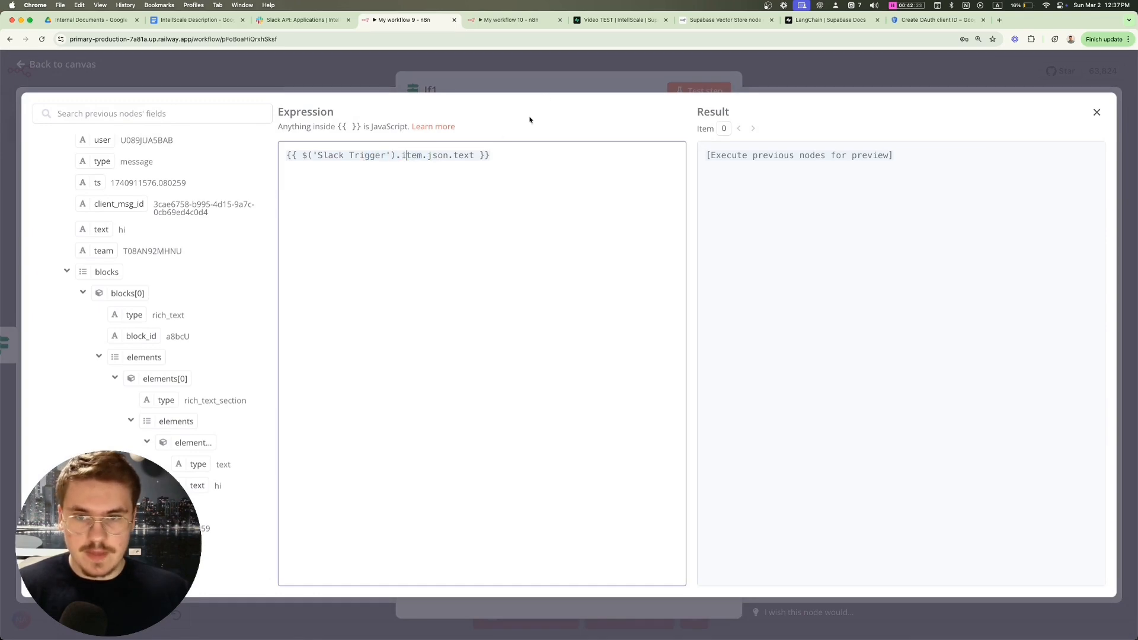
Step: Change the second If node's comparison to the string operator contains and return to the canvas
left_click(549, 91)
left_click(676, 171)
mouse_move(685, 215)
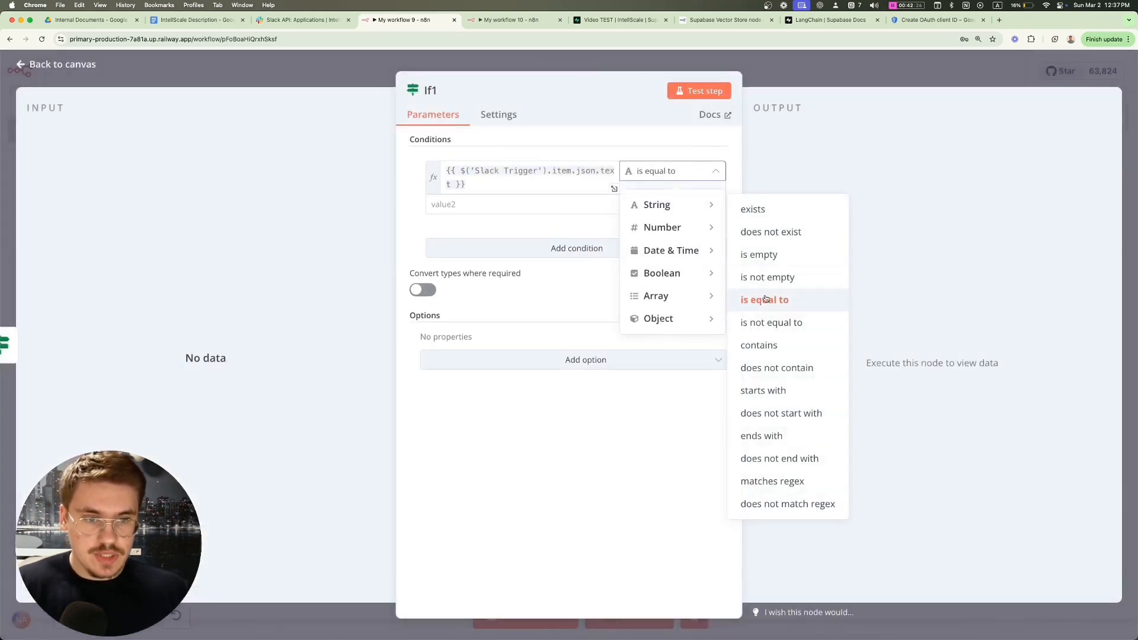
left_click(765, 343)
key("Escape")
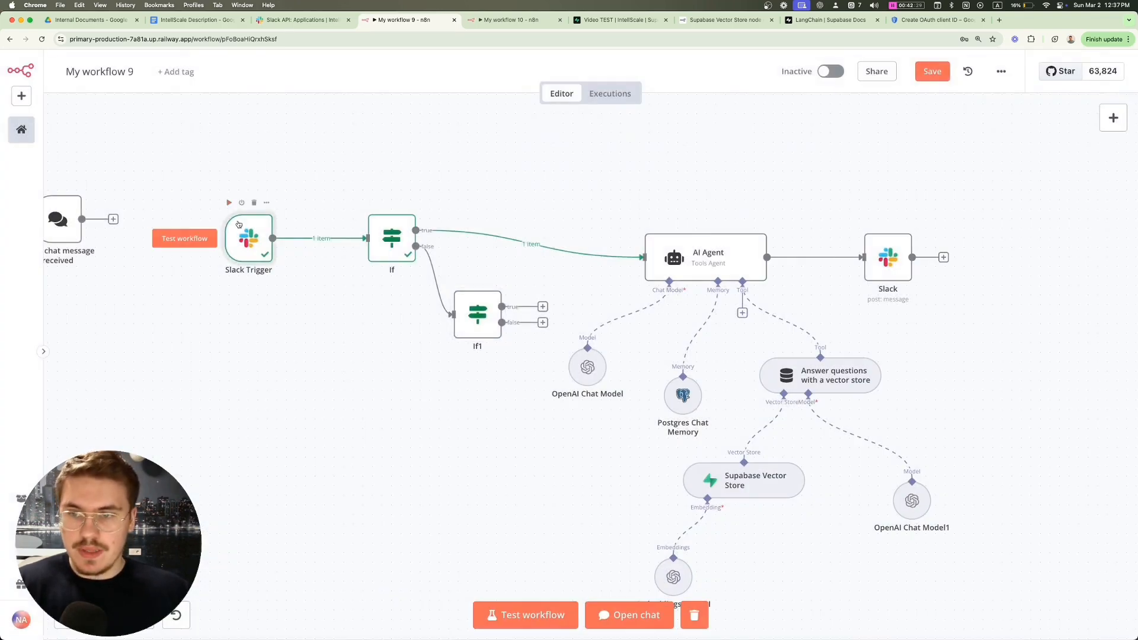
Step: Copy the ignored bot user ID from the Slack Trigger into the second If node's comparison value and test that node
double_click(252, 235)
double_click(299, 439)
key("ctrl+c")
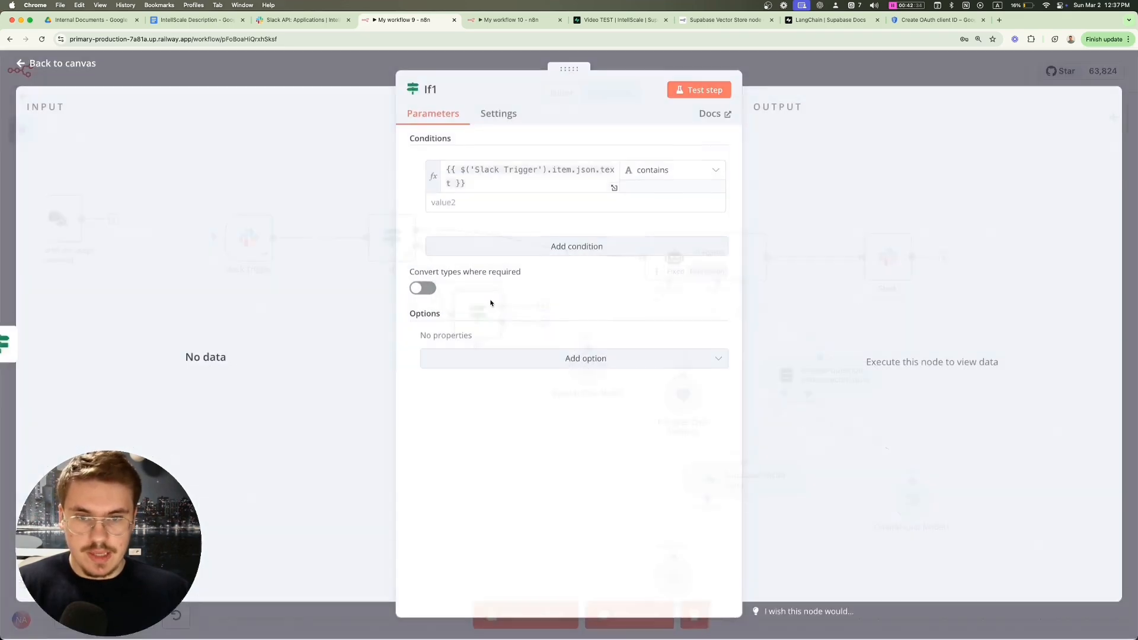
left_click(486, 203)
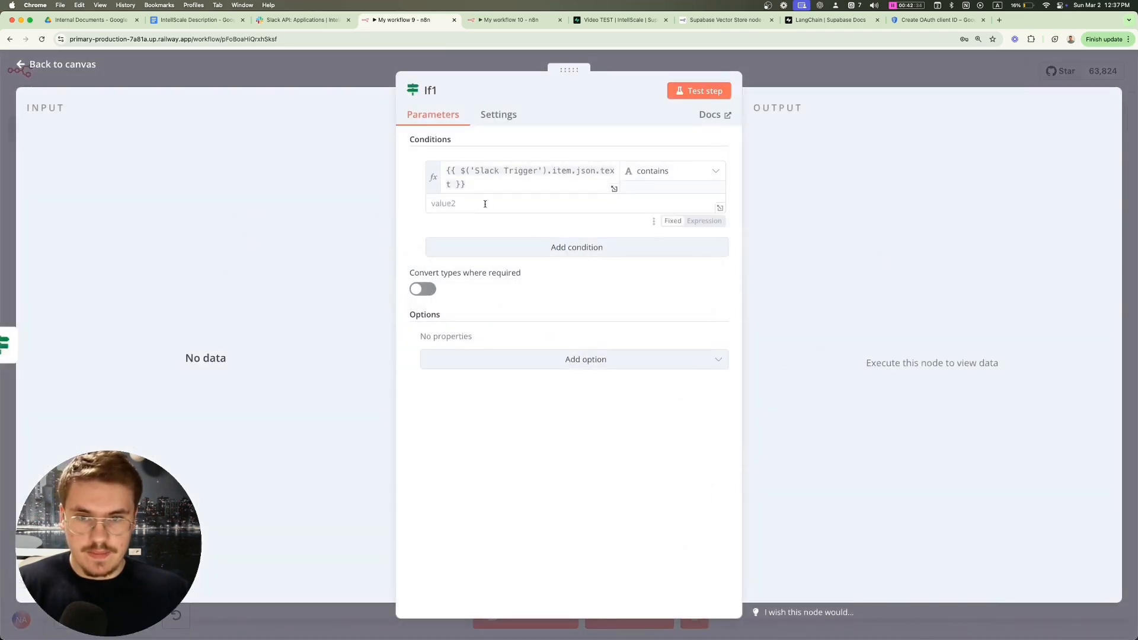
key("ctrl+v")
left_click(695, 92)
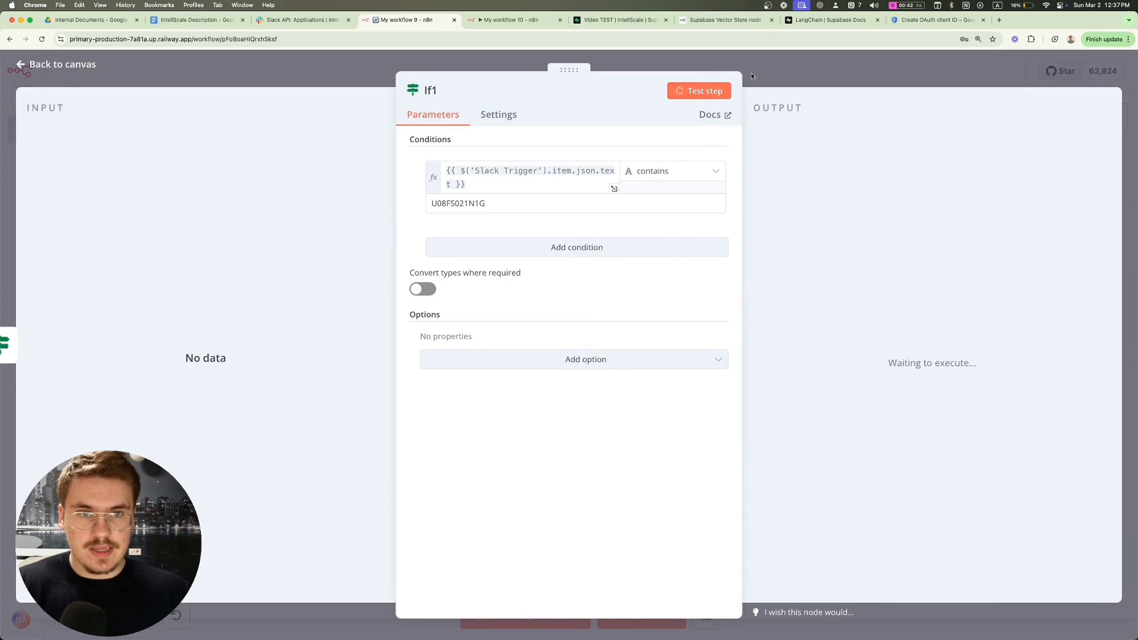
left_click(846, 75)
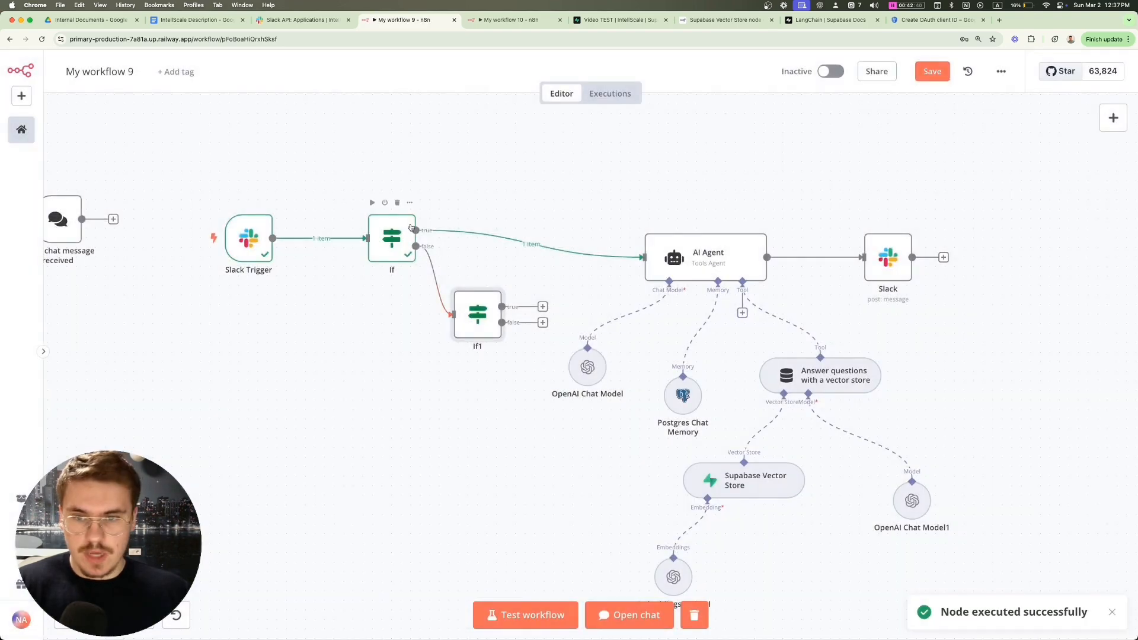
Step: Edit the Slack Trigger's output data so channel_type is group, save it and return to the canvas
left_click(249, 243)
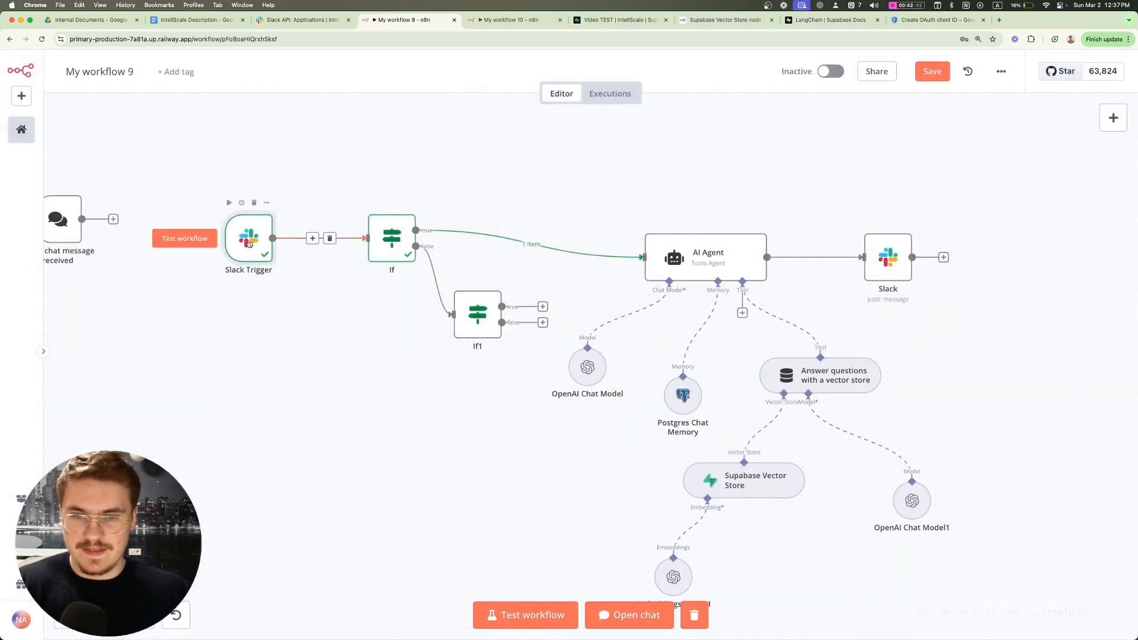
double_click(249, 243)
left_click(1074, 108)
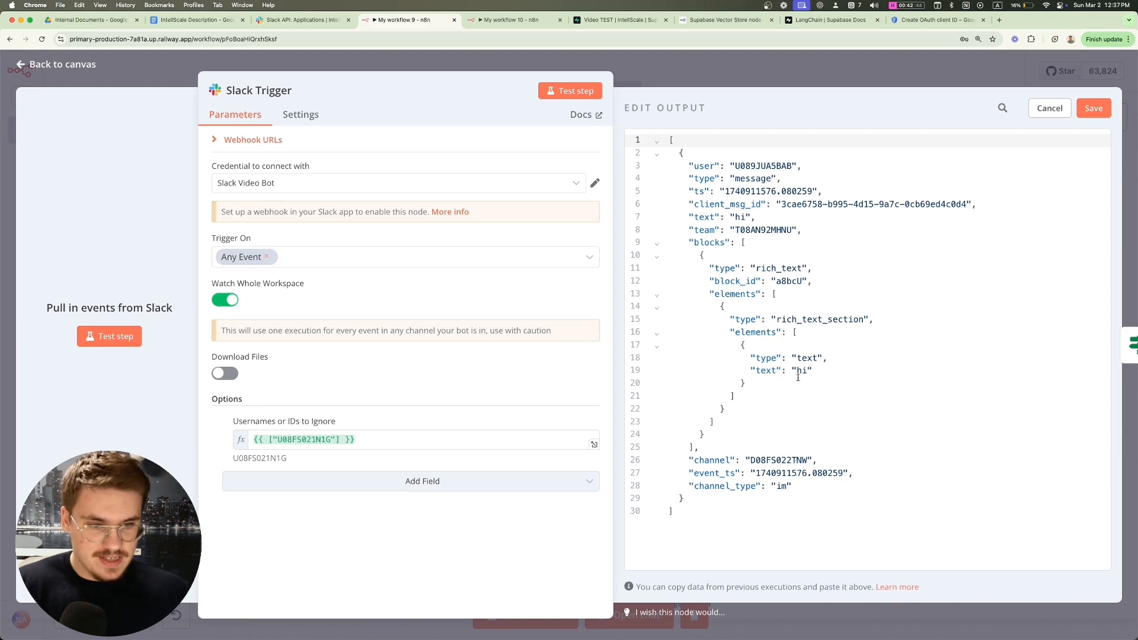
double_click(781, 485)
type("gr")
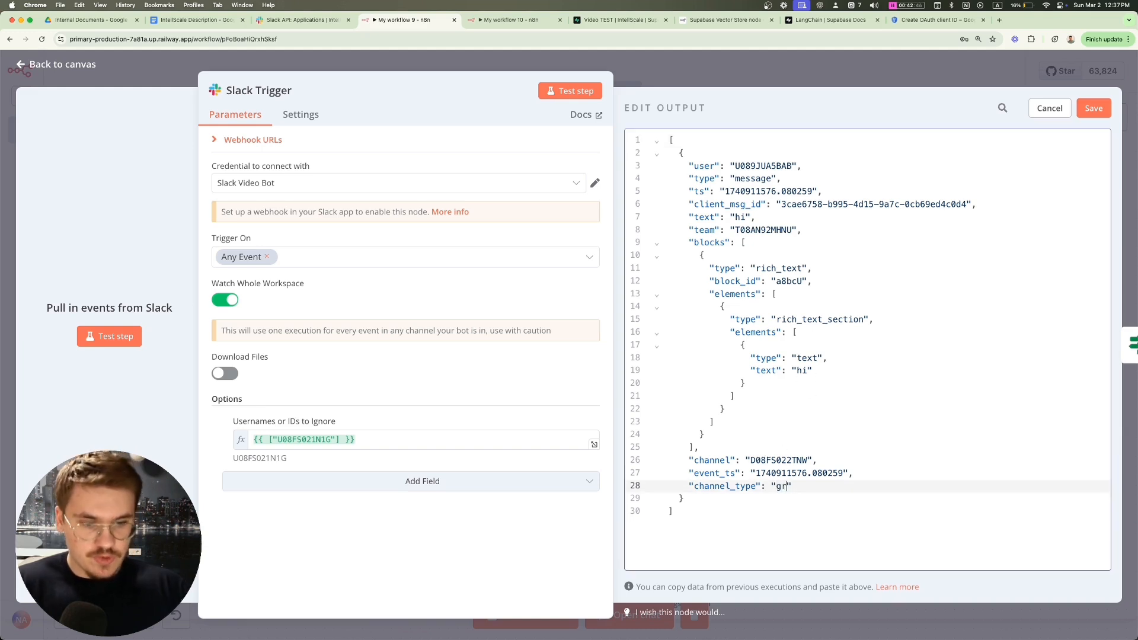
type("oup")
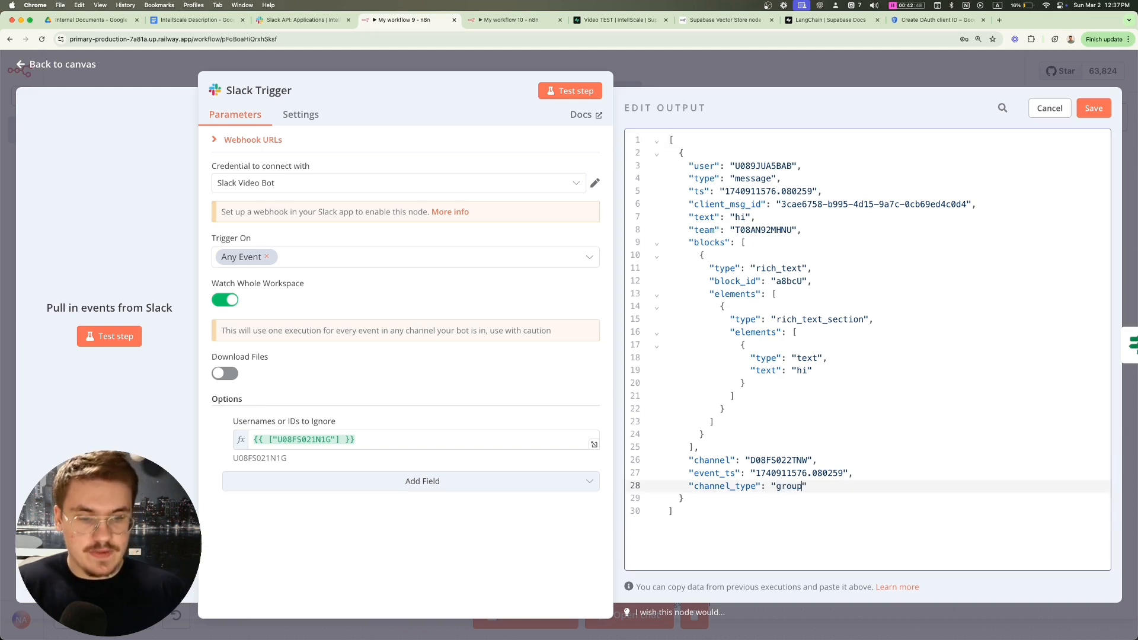
left_click(1094, 108)
left_click(861, 66)
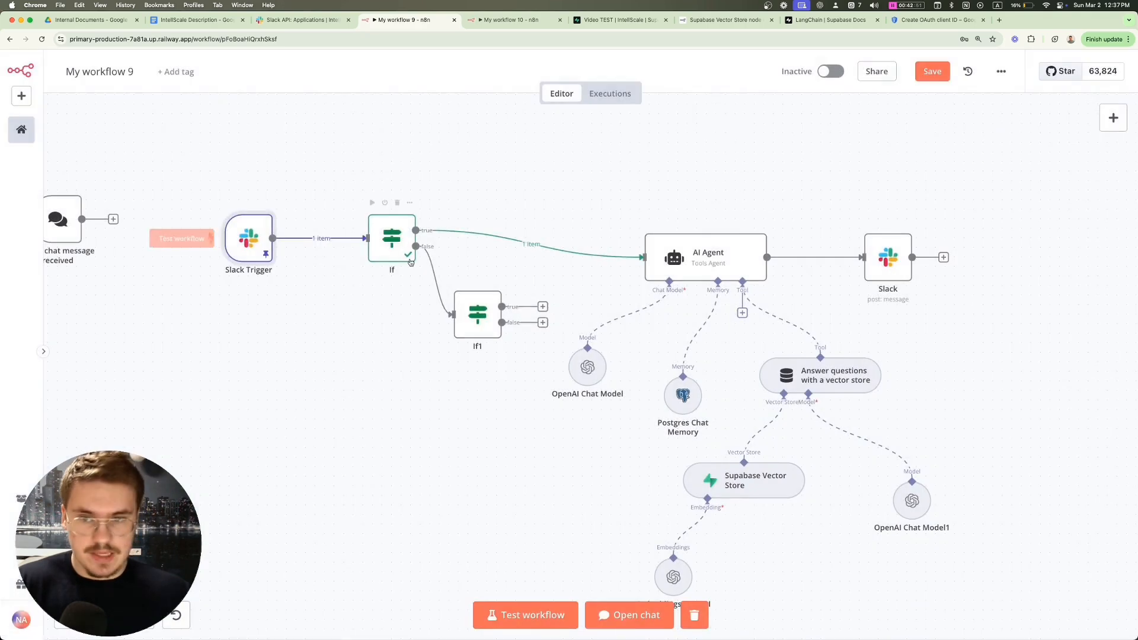
Step: Run the first and second If nodes, and examine the second node's output branches and message text
left_click(372, 203)
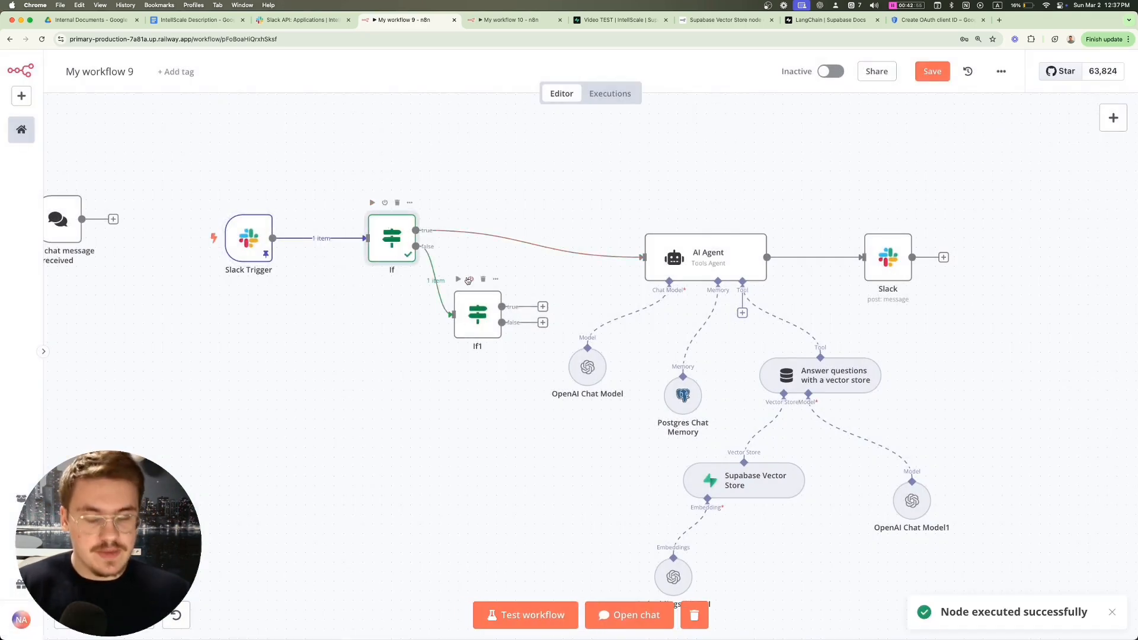
left_click(458, 279)
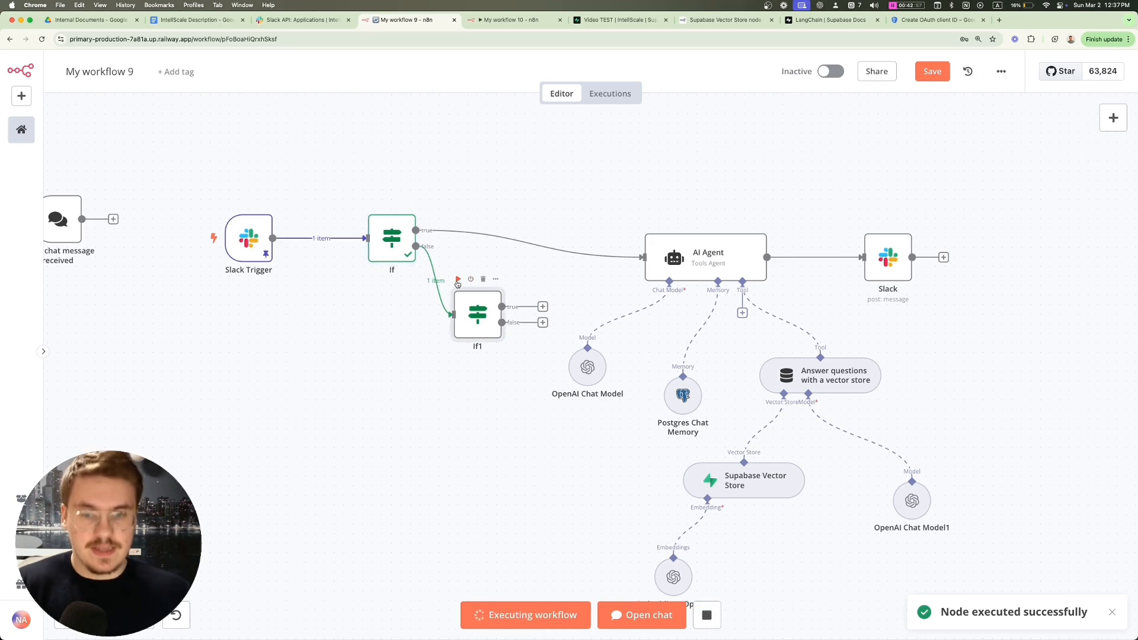
double_click(477, 312)
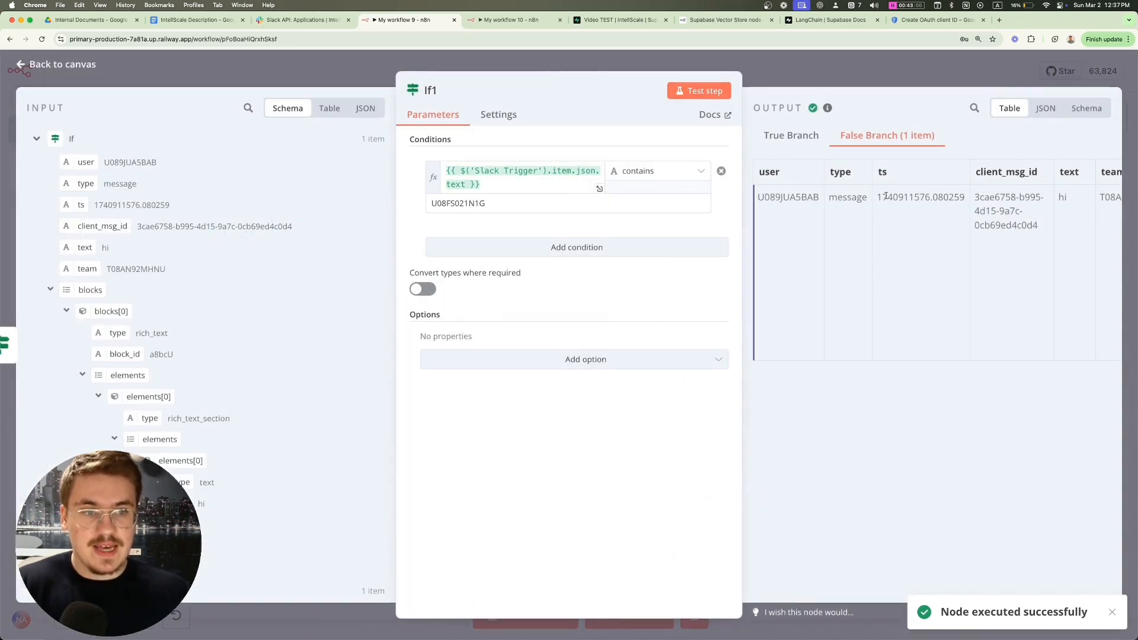
scroll(907, 198, "right", 5)
left_click_drag(935, 204, 911, 202)
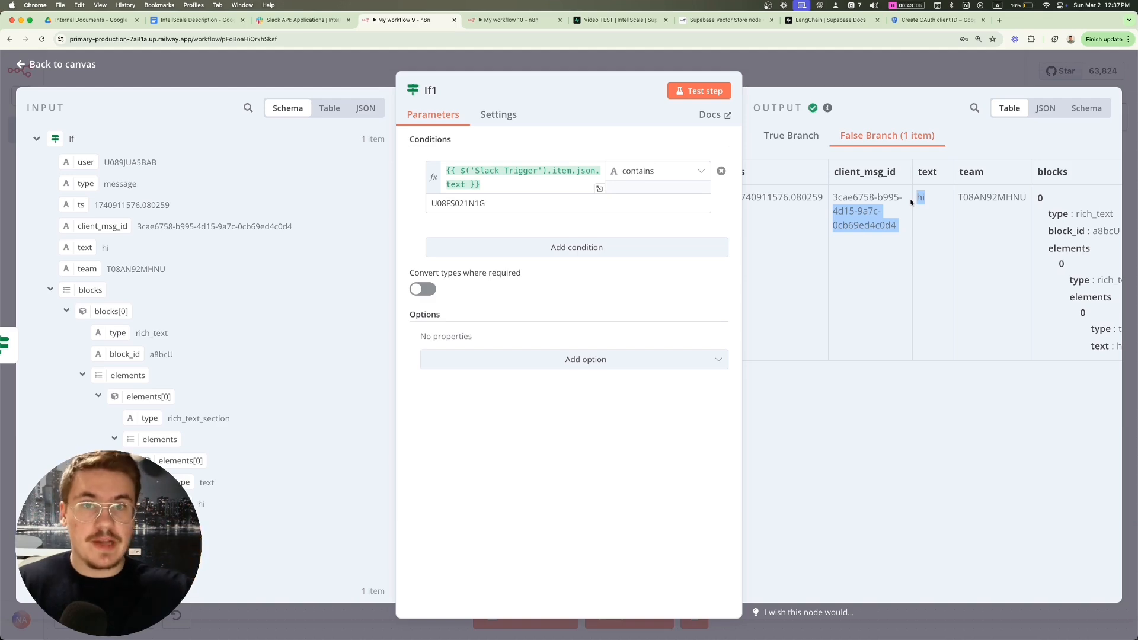
left_click(879, 82)
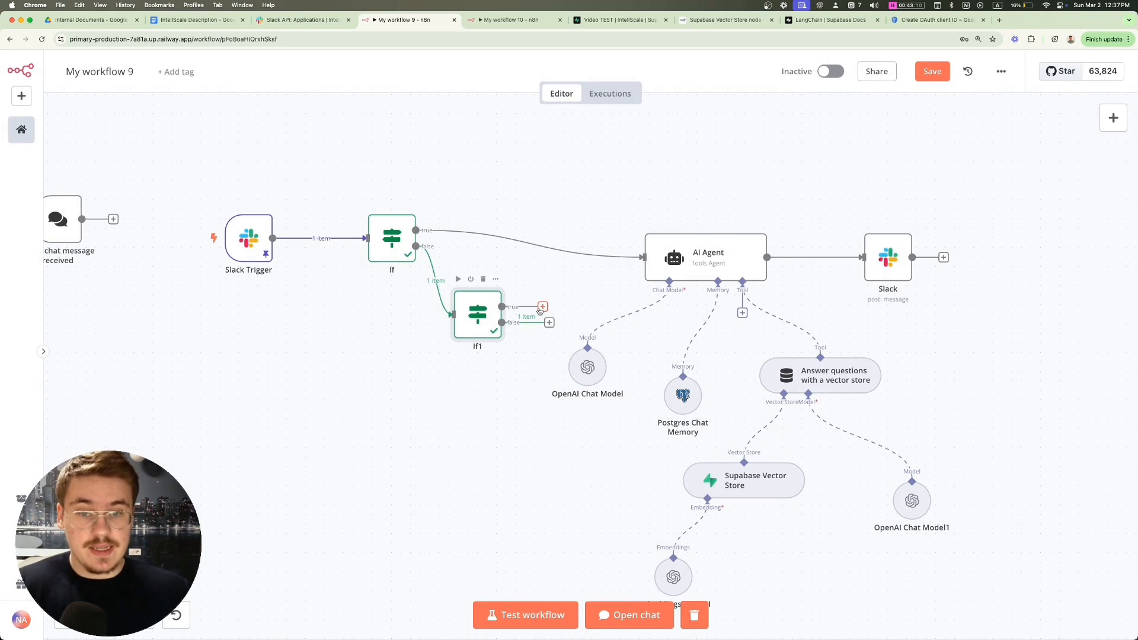
Step: Connect the second If node's true output to the AI Agent and start a test run of the workflow
left_click_drag(540, 310, 643, 255)
left_click(523, 617)
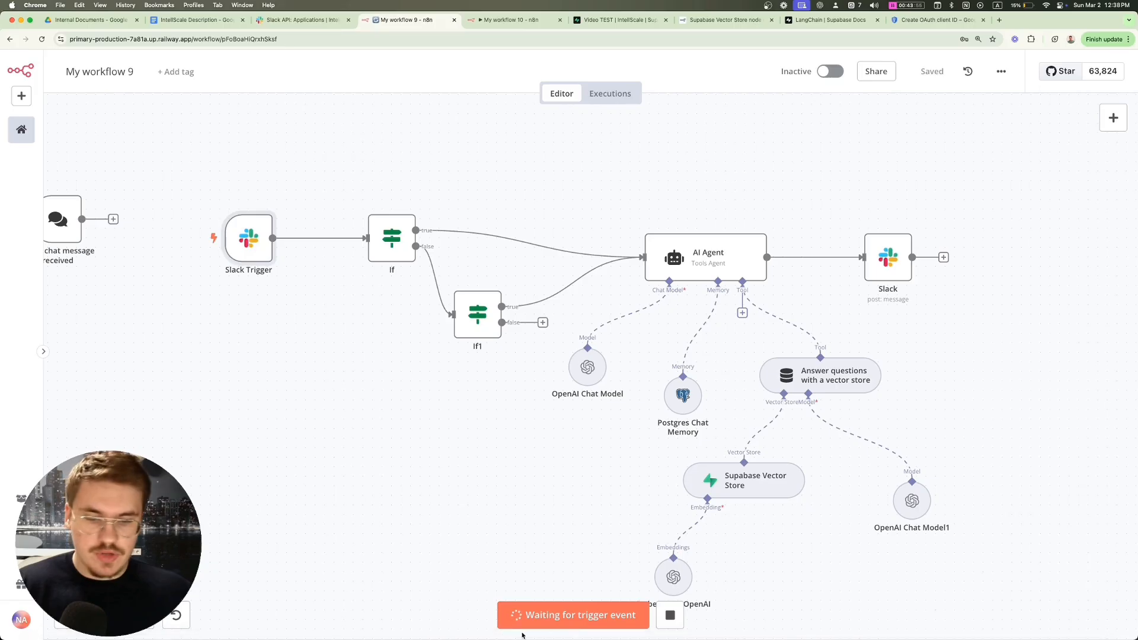
Step: Switch to Slack and invite the Video AI Agent app to the final-test channel with the /invite command
key("ctrl+Up")
left_click(534, 540)
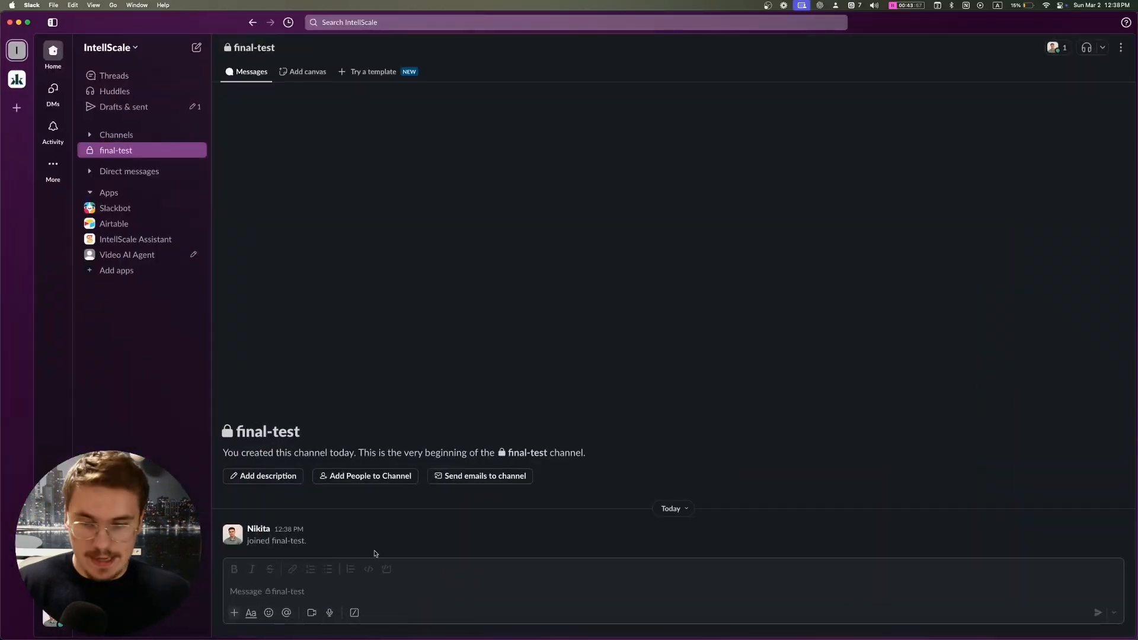
left_click(261, 587)
type("@i")
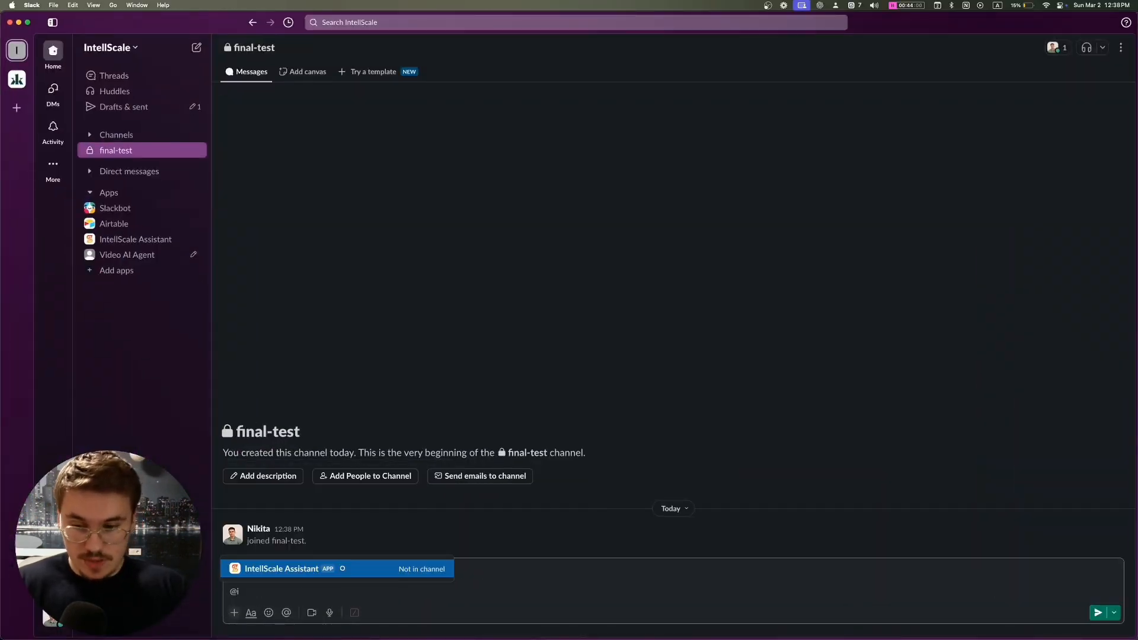
key("BackSpace")
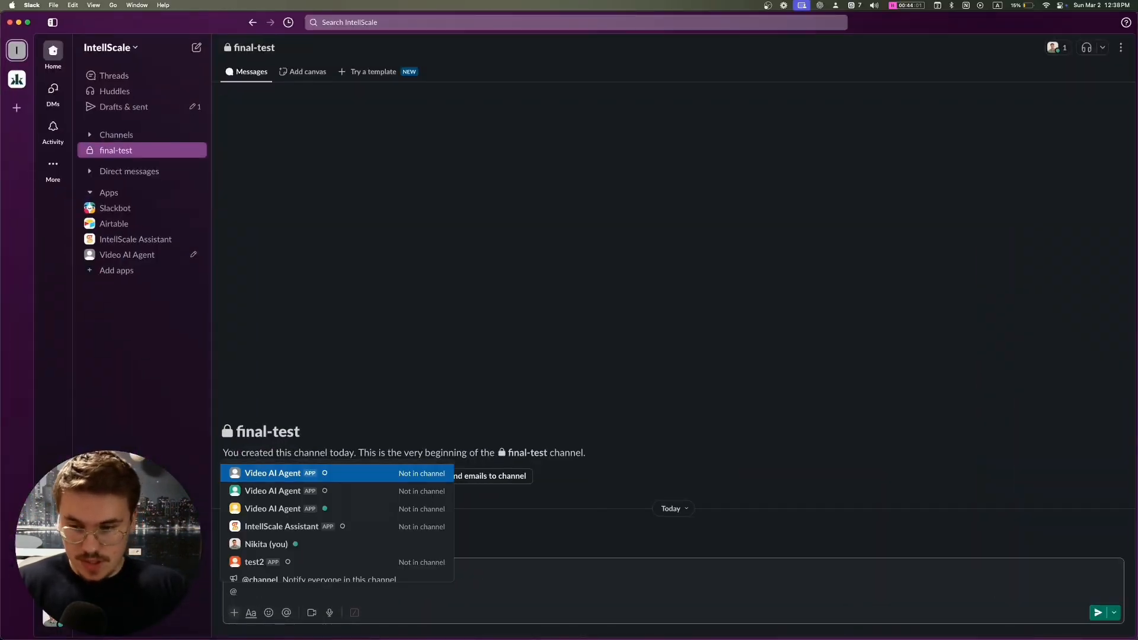
key("BackSpace")
type("/invite @")
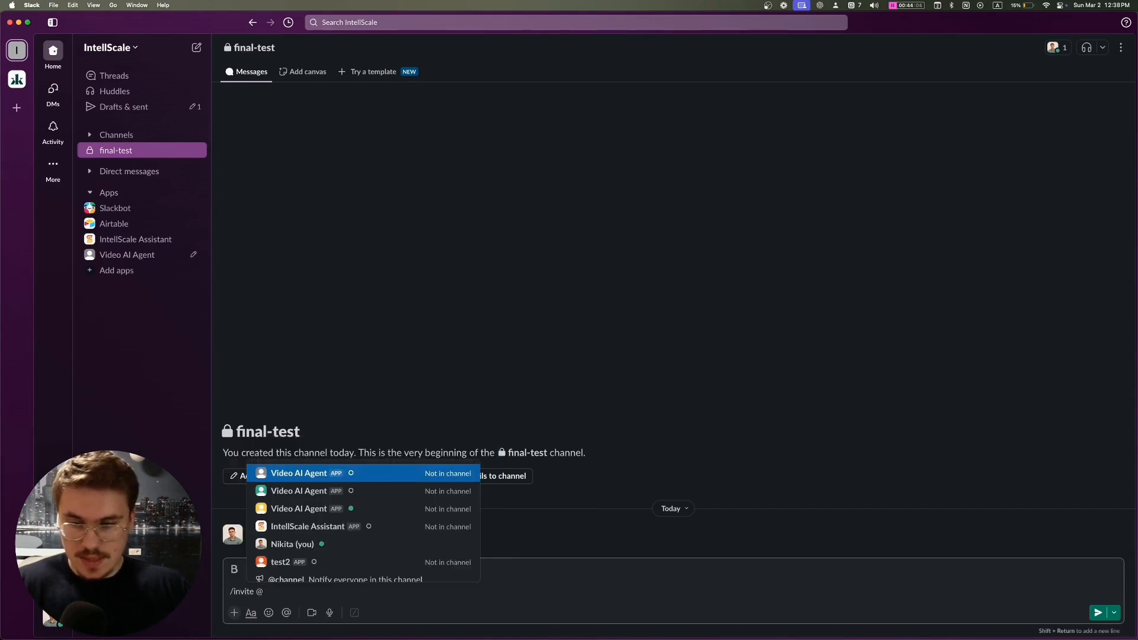
key("Return")
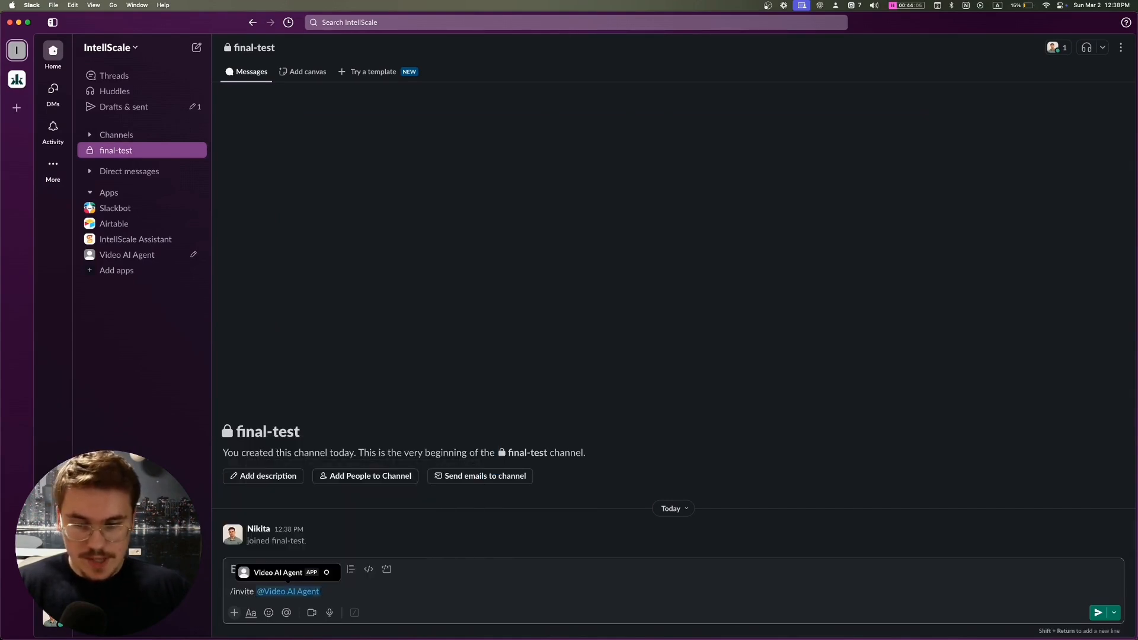
key("Return")
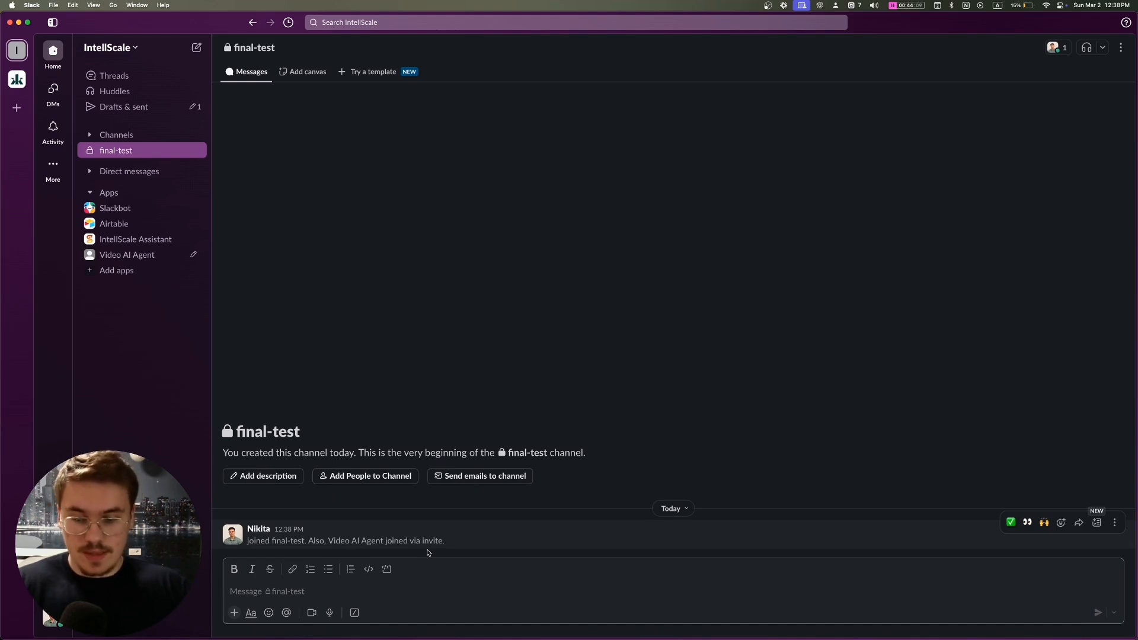
Step: Send "hello" to final-test with a mention of Video AI Agent, and check the channel for the bot's reply
type("@")
key("Return")
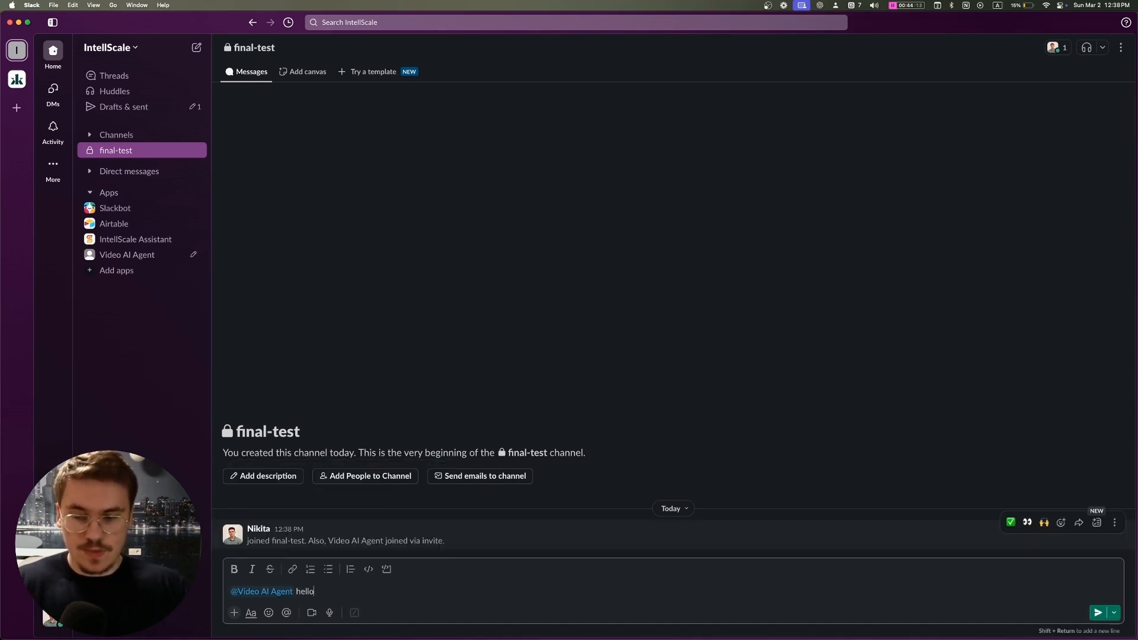
key("Return")
key("ctrl+Up")
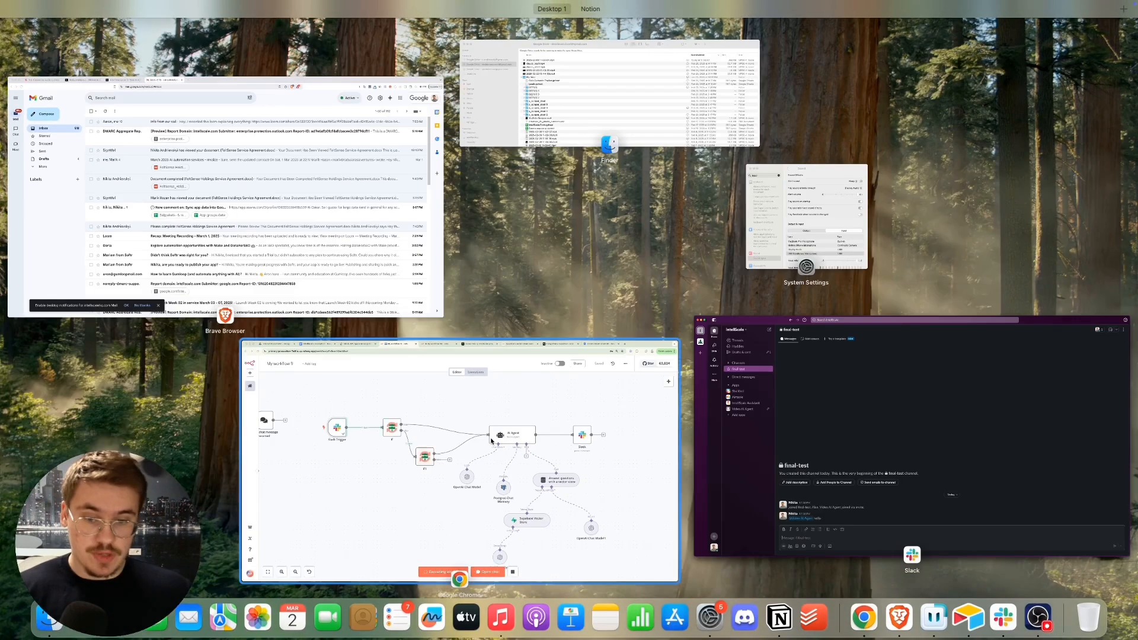
left_click(852, 428)
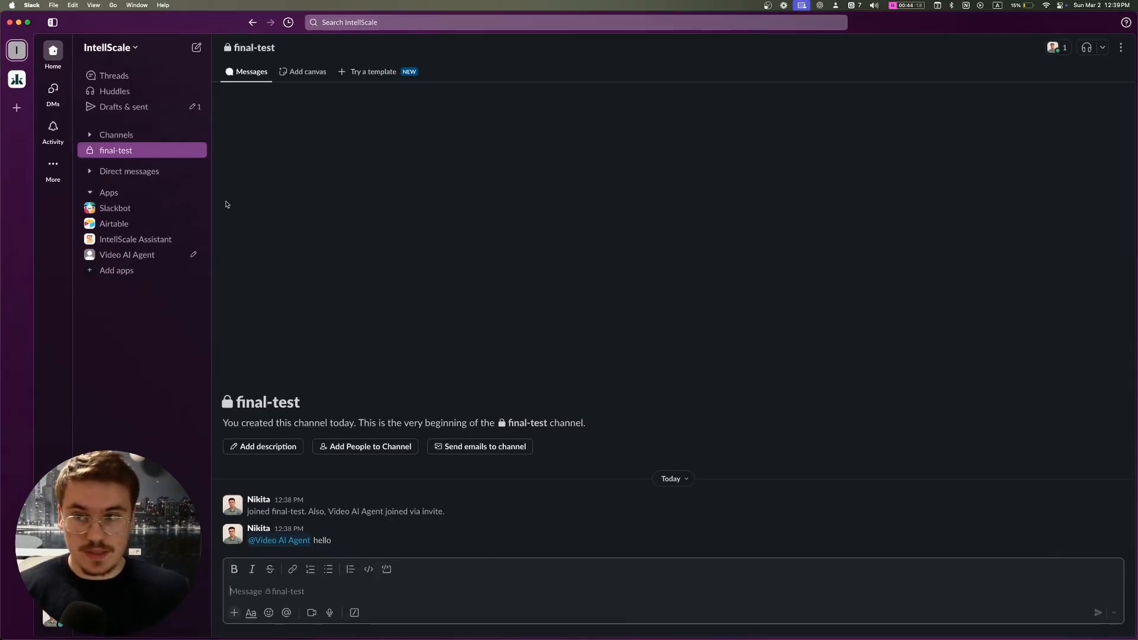
left_click_drag(363, 511, 269, 508)
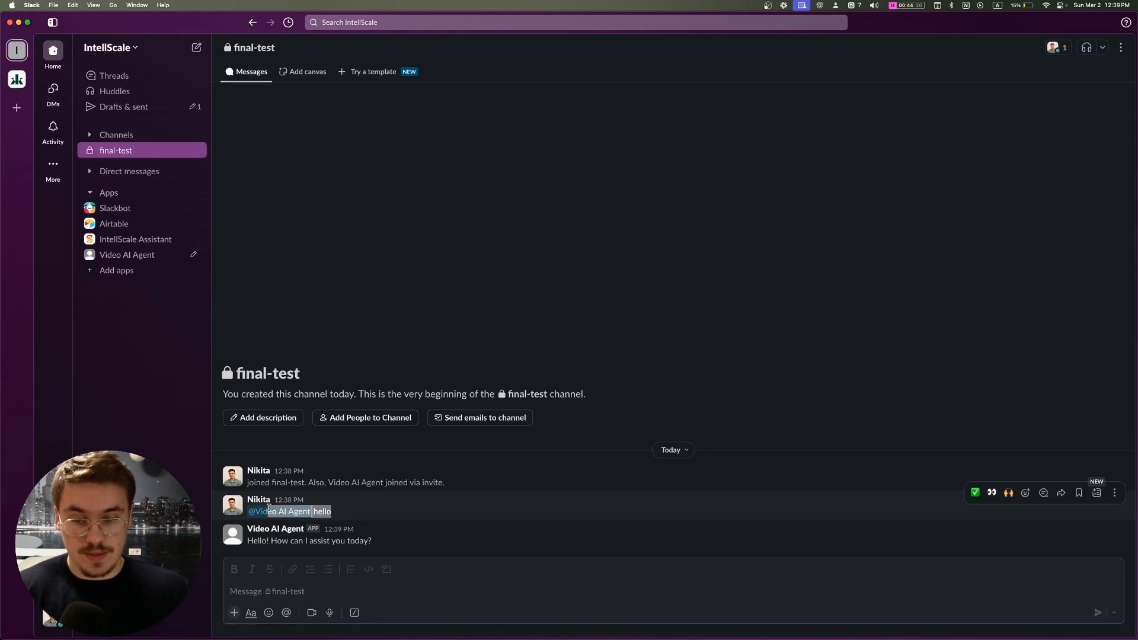
Step: Post "hi" in final-test without mentioning the bot, and start a new test run of the workflow in n8n
left_click(318, 580)
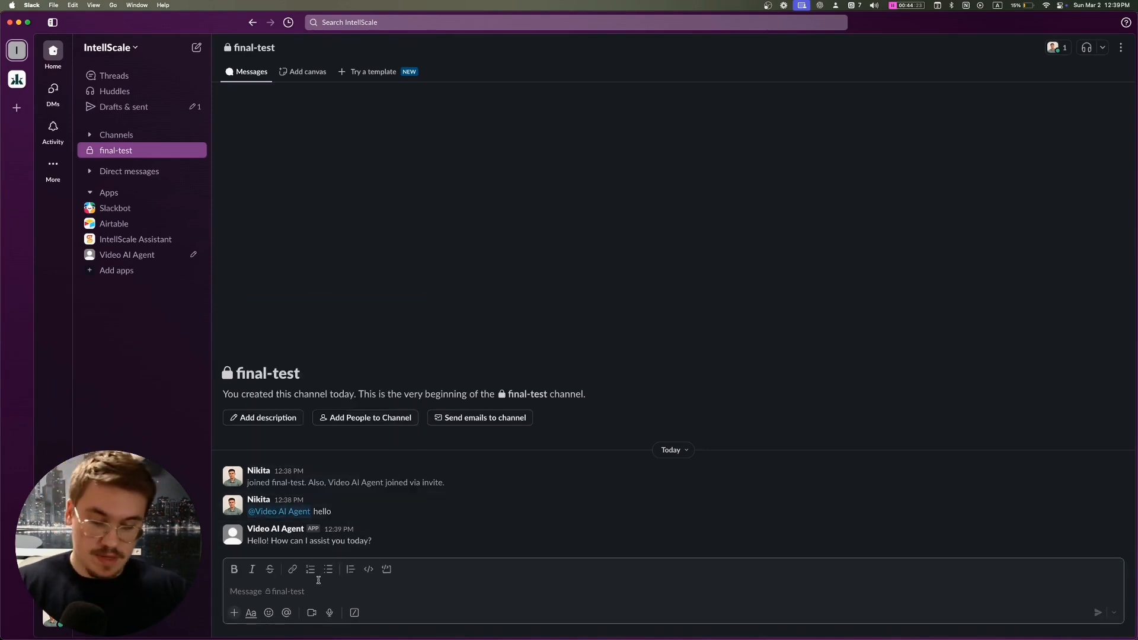
type("H")
key("ctrl+Up")
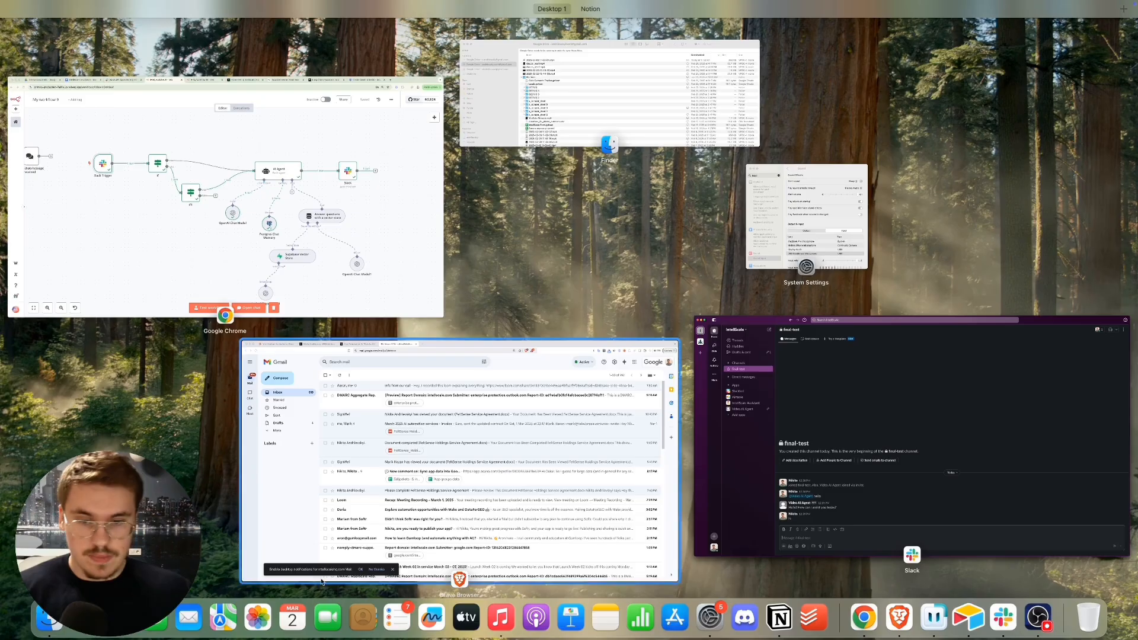
left_click(122, 257)
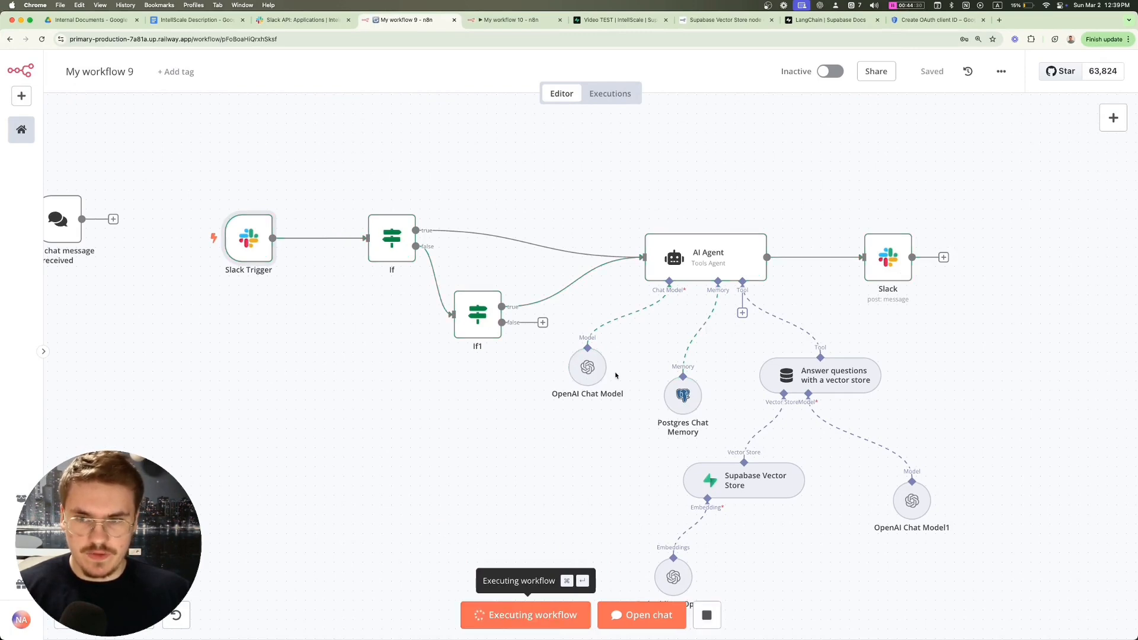
Step: Switch to Slack, post another "hi" without a mention in final-test, and return to the n8n canvas to check the run
key("ctrl+Up")
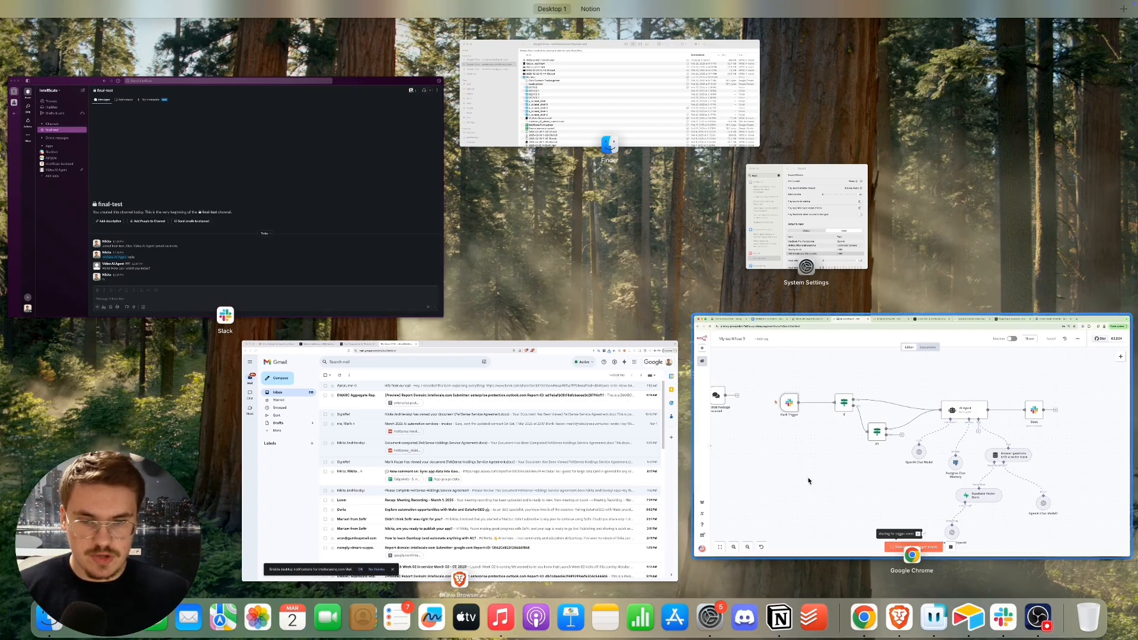
left_click(343, 282)
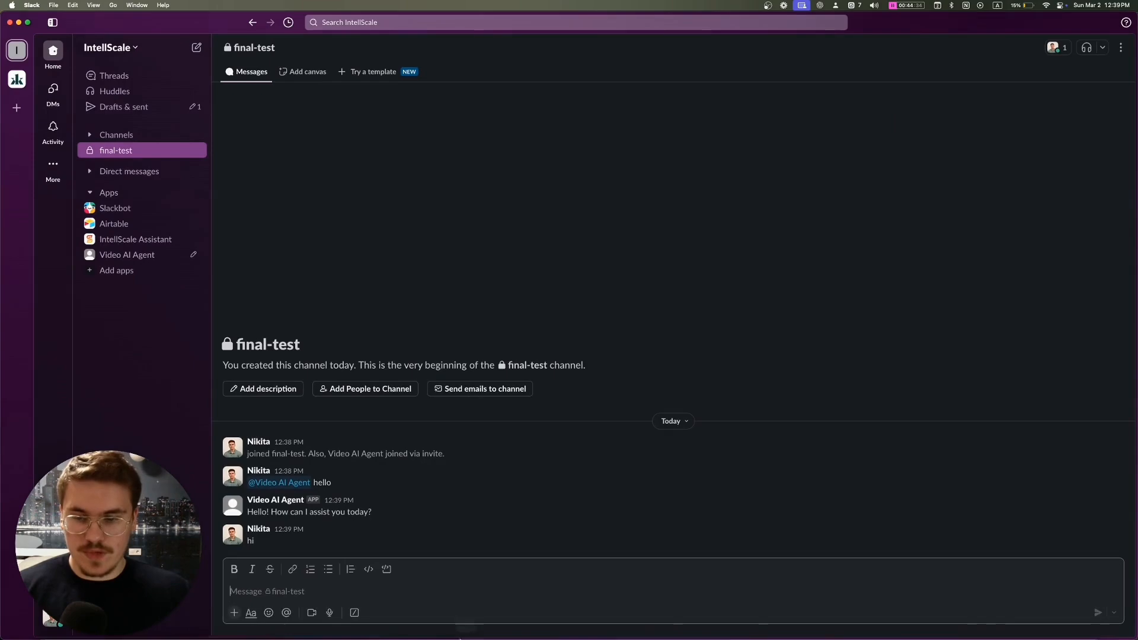
left_click(283, 590)
type("hi")
key("Return")
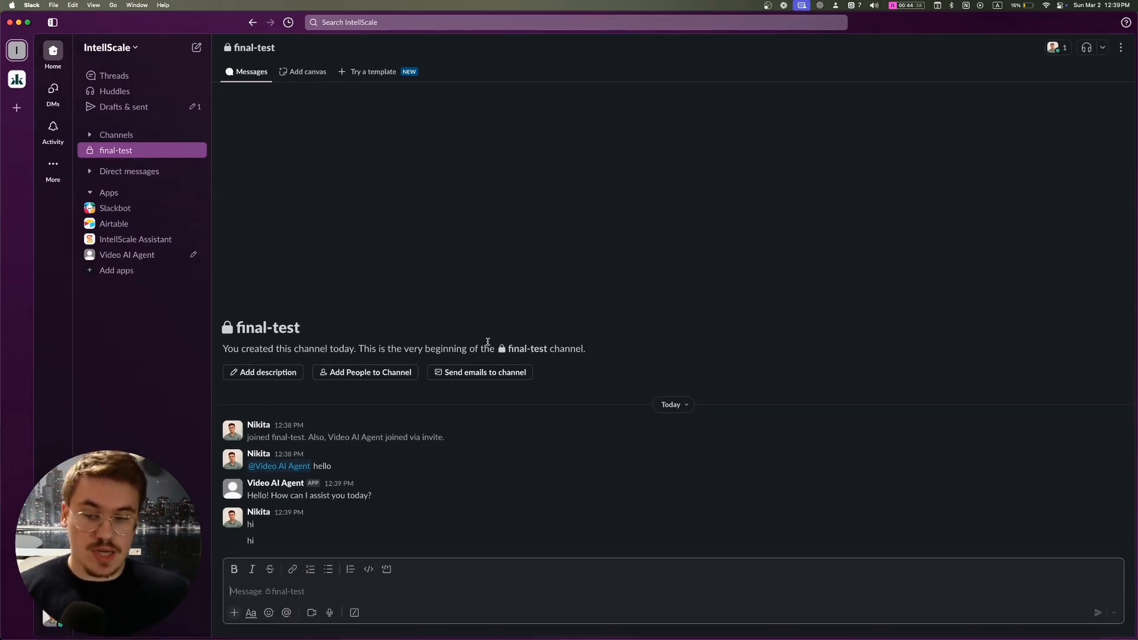
key("ctrl+Up")
left_click(414, 456)
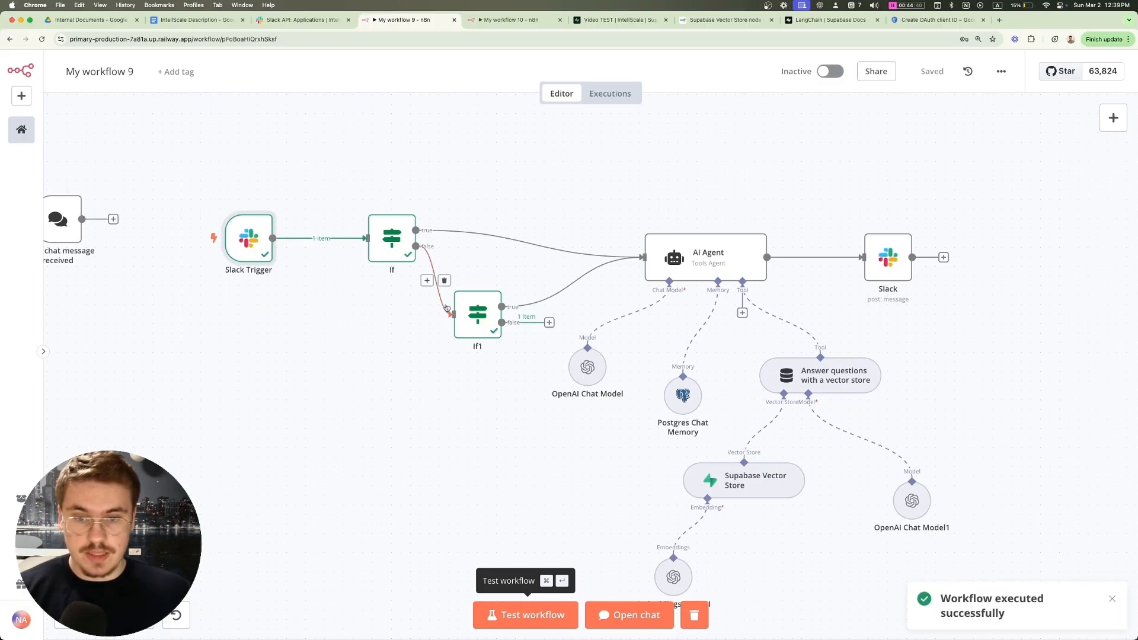
Step: Examine the conditions and output branches of the If and If1 nodes for the message without a mention
double_click(379, 224)
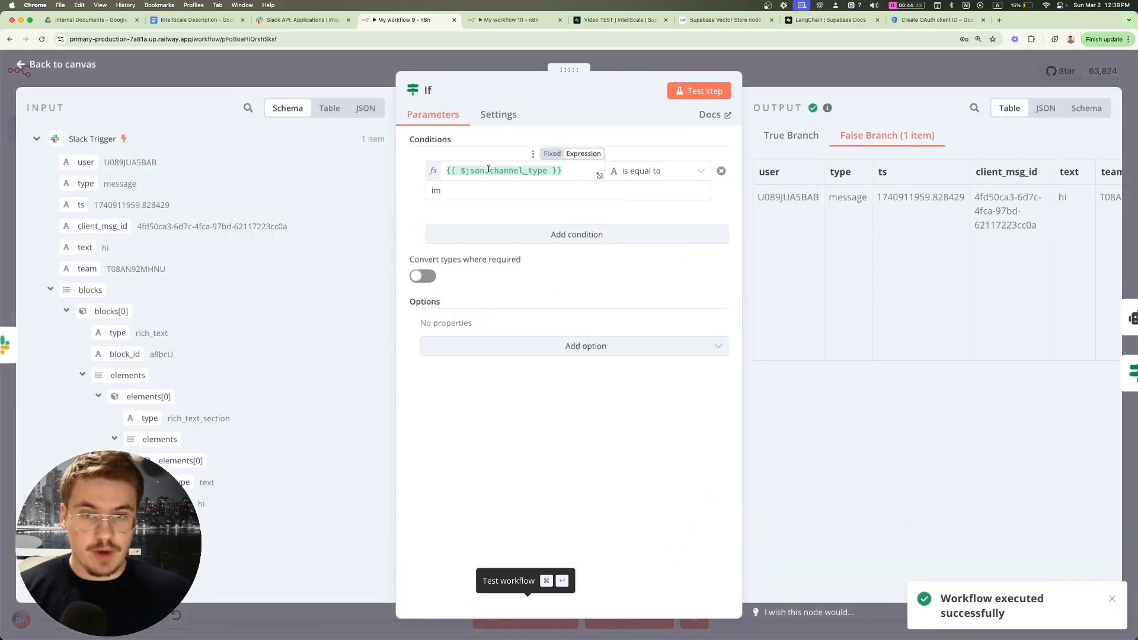
left_click(475, 188)
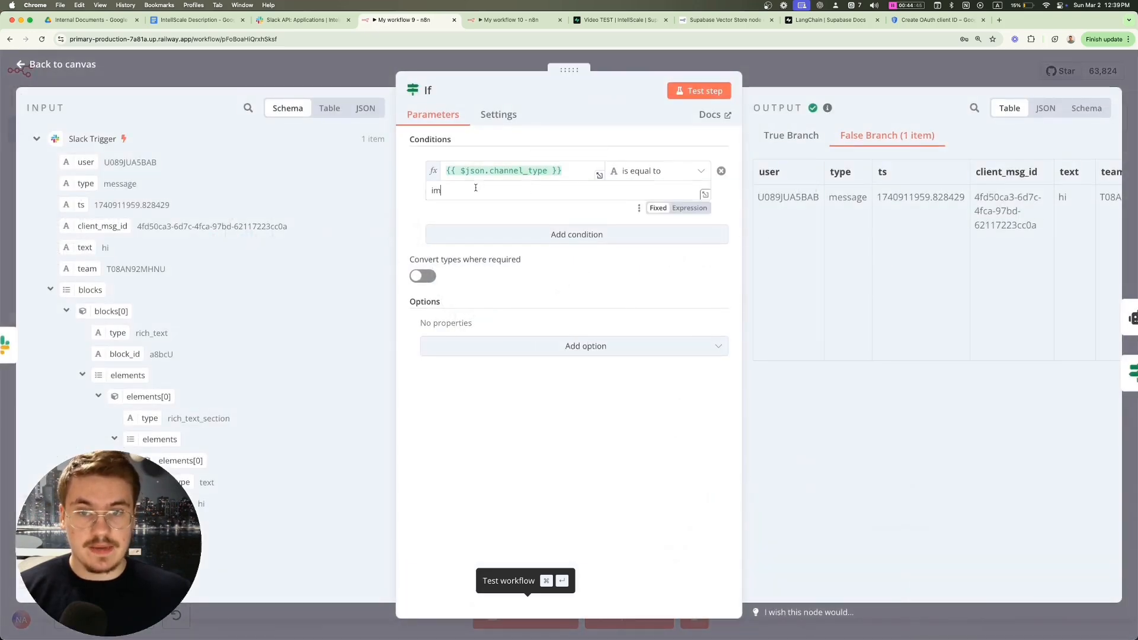
left_click_drag(476, 188, 413, 191)
left_click(451, 195)
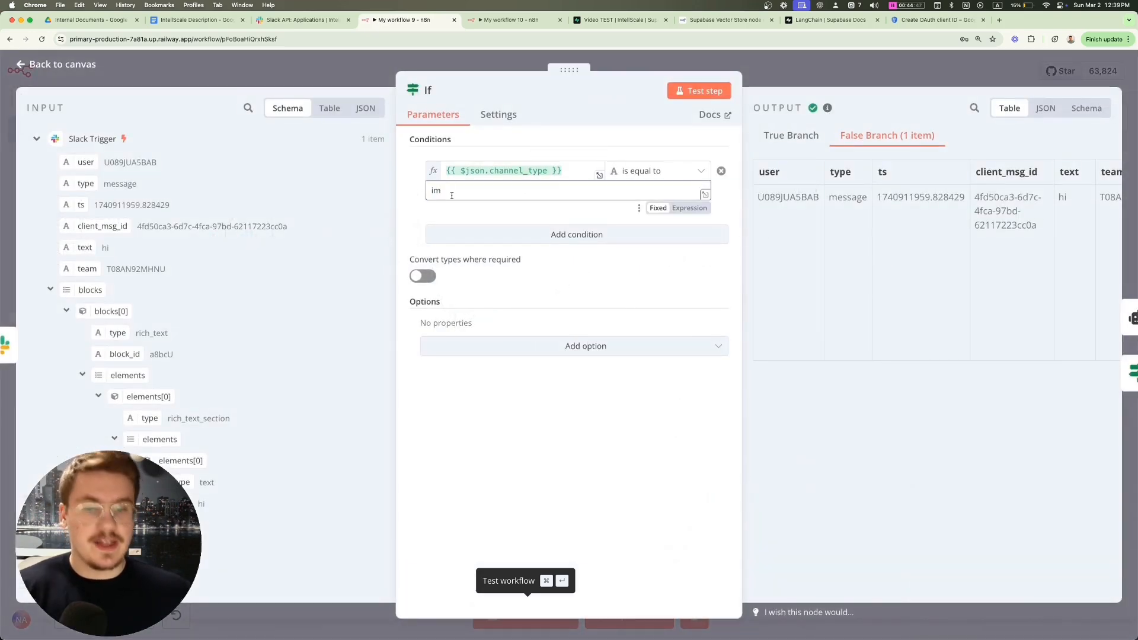
key("Escape")
double_click(473, 323)
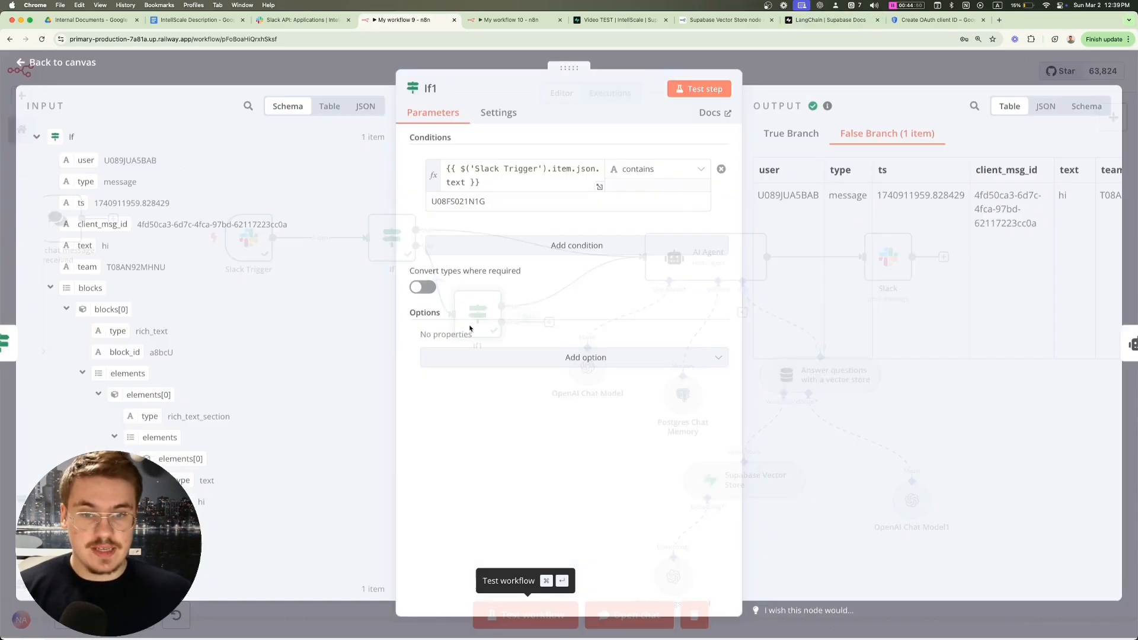
scroll(882, 216, "right", 5)
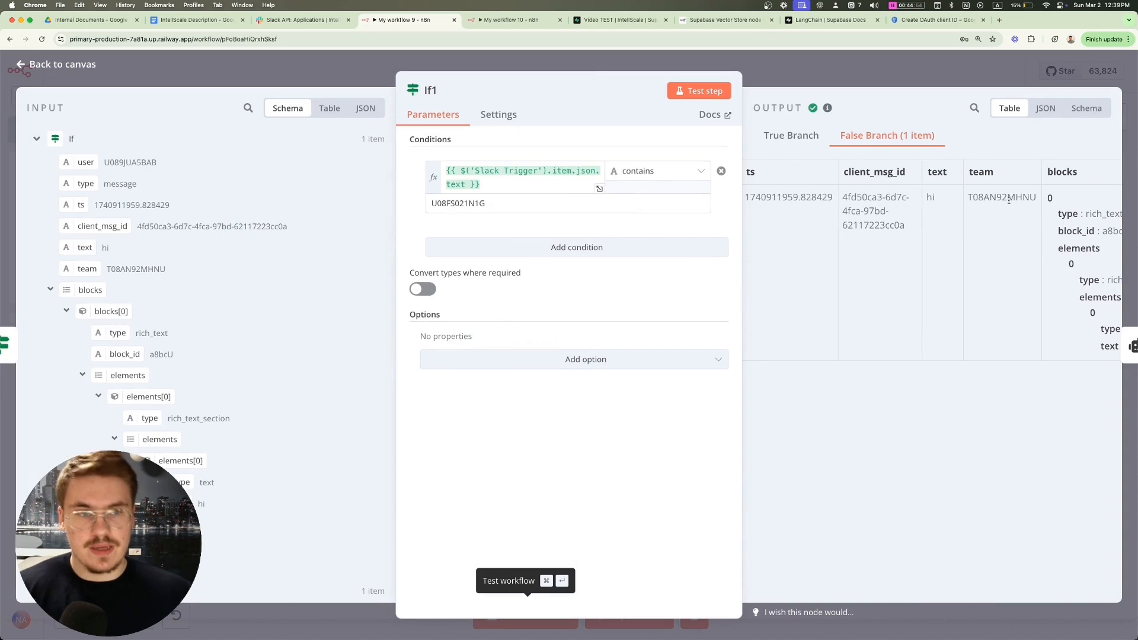
left_click(876, 64)
Step: Save the workflow, move the Slack node farther from the AI Agent, and insert an If node between them
left_click(932, 71)
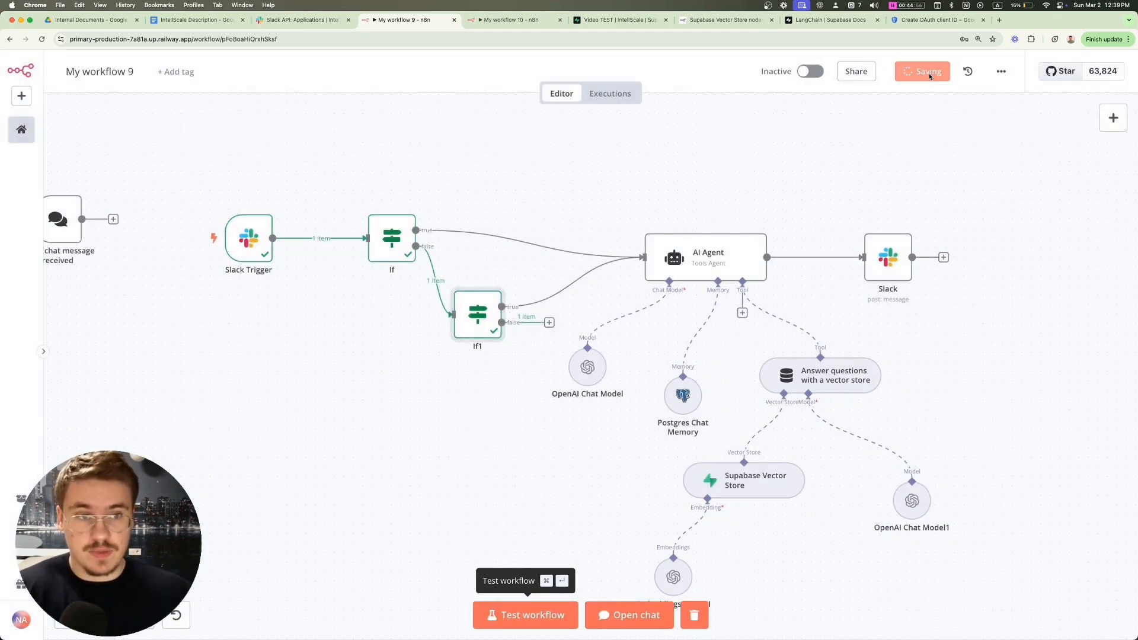
scroll(853, 360, "right", 3)
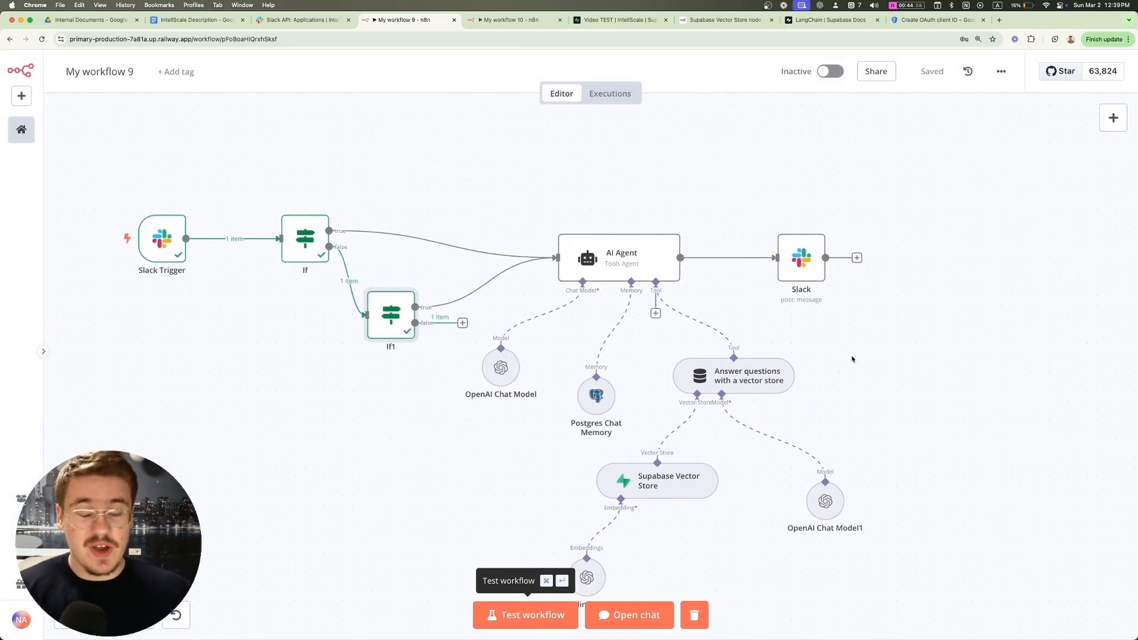
left_click_drag(794, 261, 870, 261)
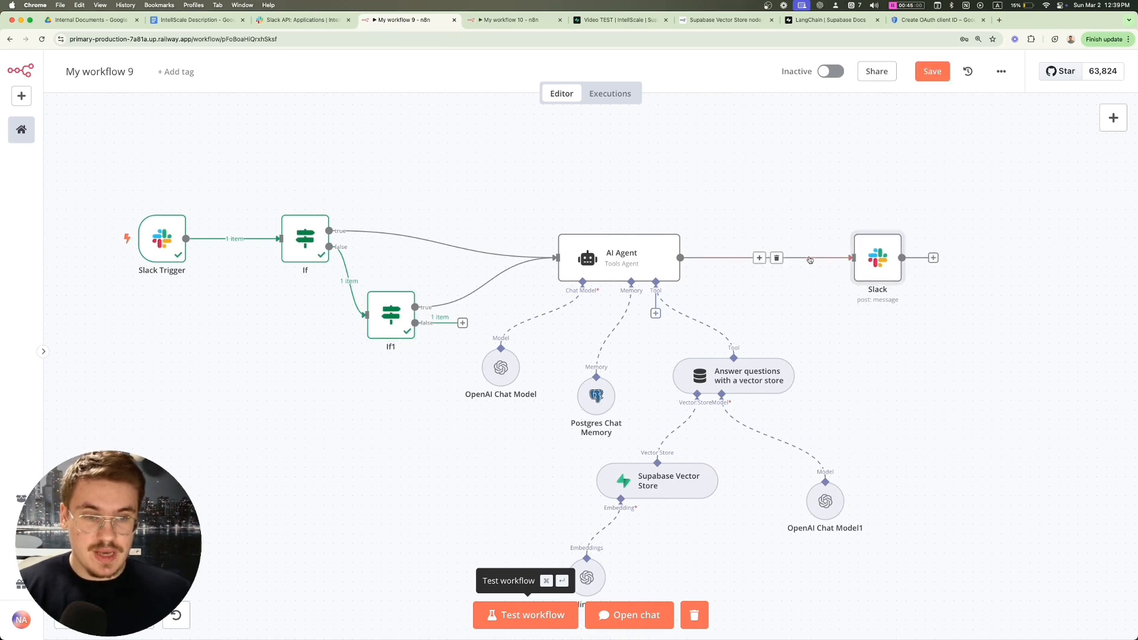
left_click(760, 260)
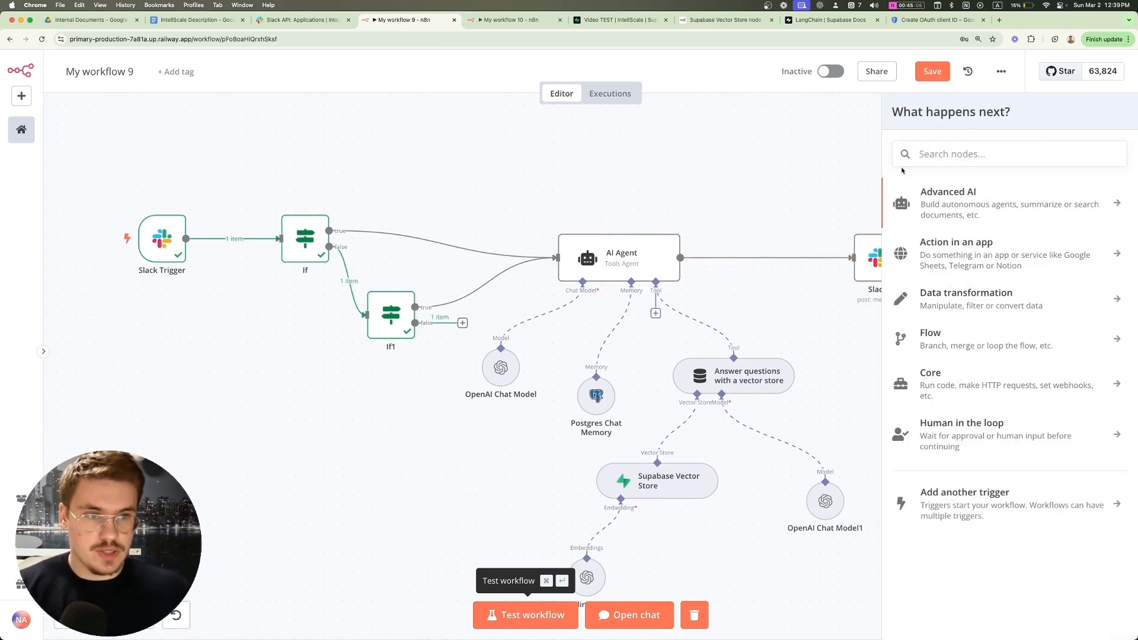
type("if")
key("Return")
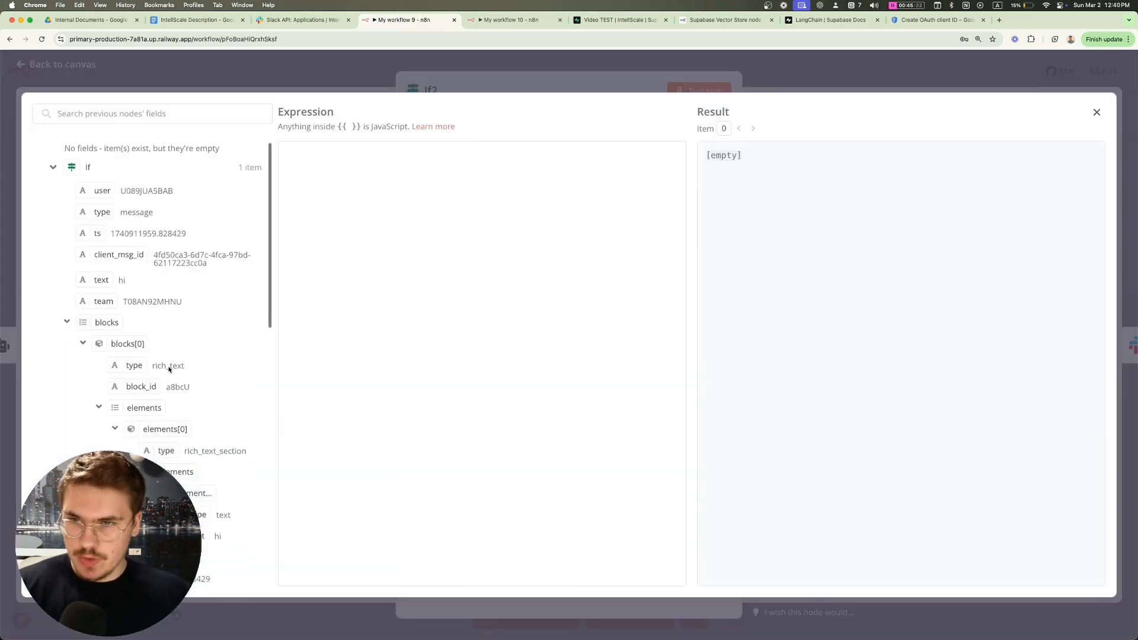
Step: Set the new If2 node's condition to {{ $('Slack Trigger').item.json.channel_type }} is not equal to im, and return to the canvas
scroll(169, 368, "down", 2)
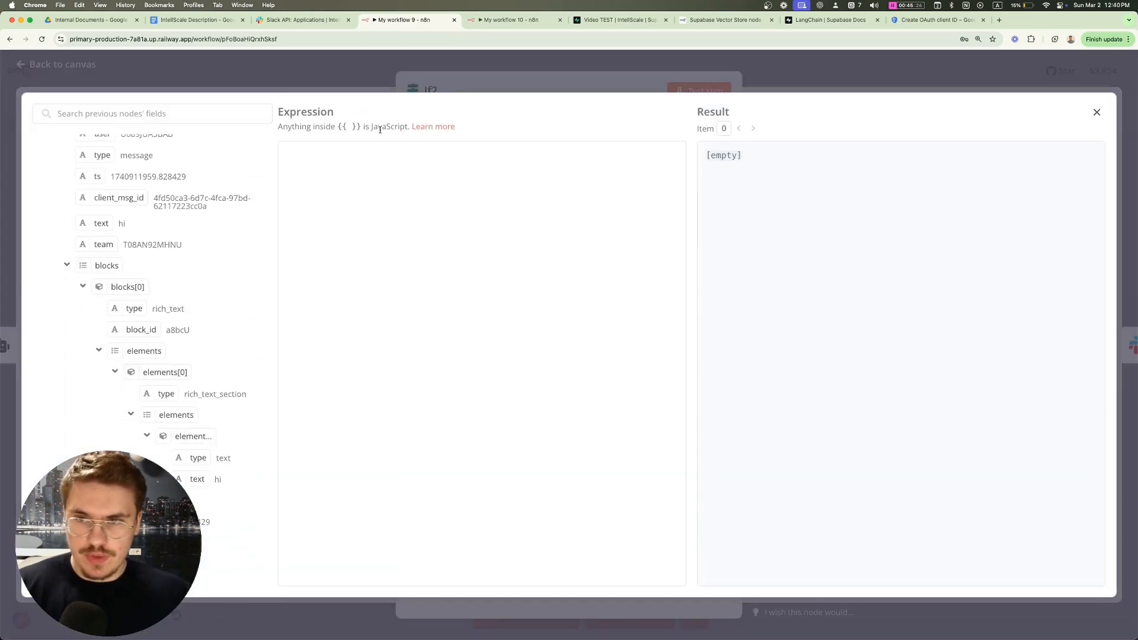
type("{{ $('Slack Trigger').item.json.channel_type }}")
key("Escape")
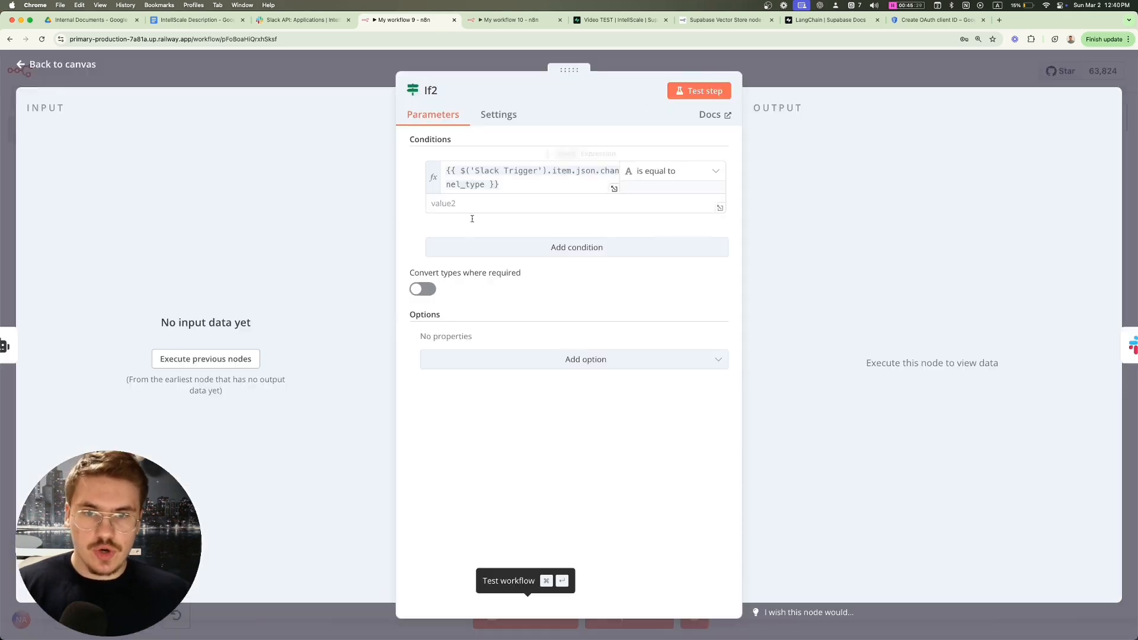
left_click(572, 186)
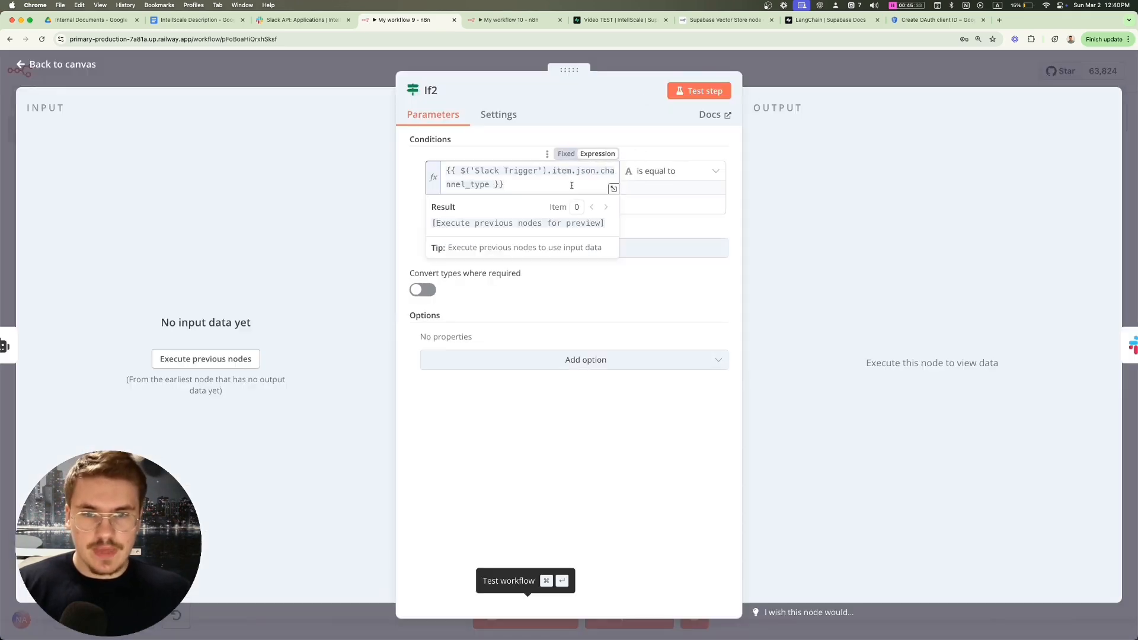
left_click(658, 173)
mouse_move(682, 204)
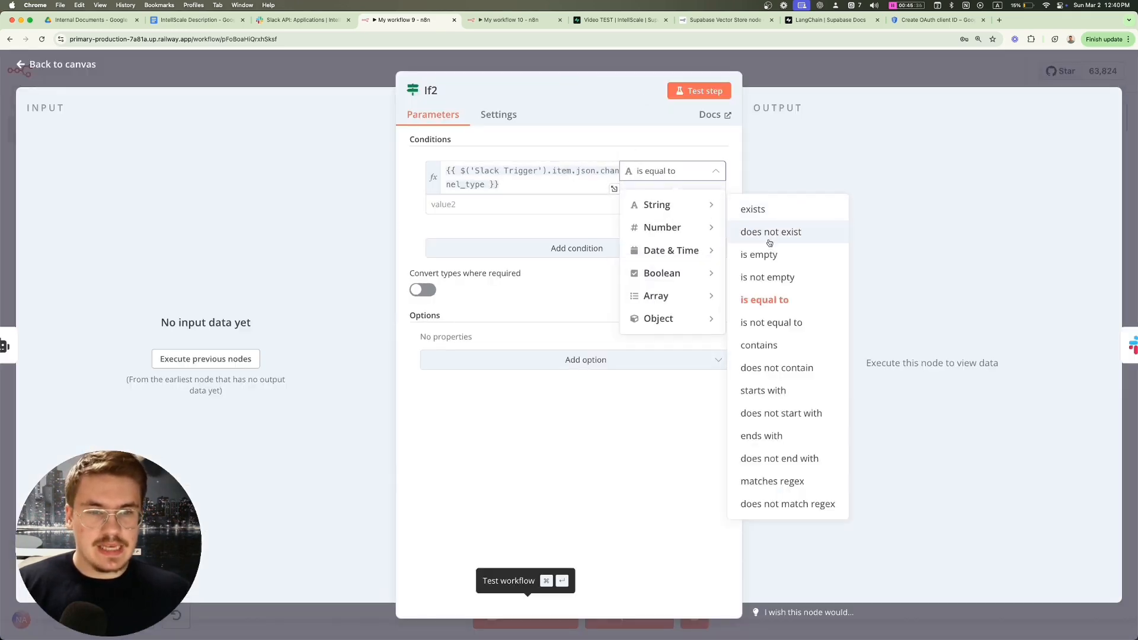
left_click(777, 323)
left_click(488, 211)
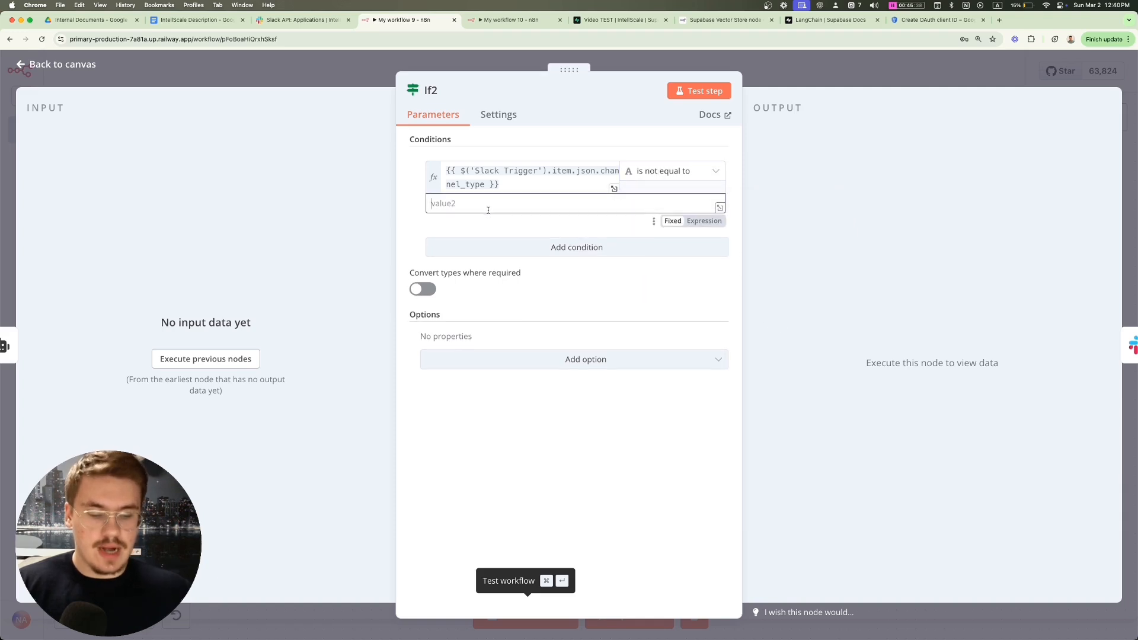
type("im")
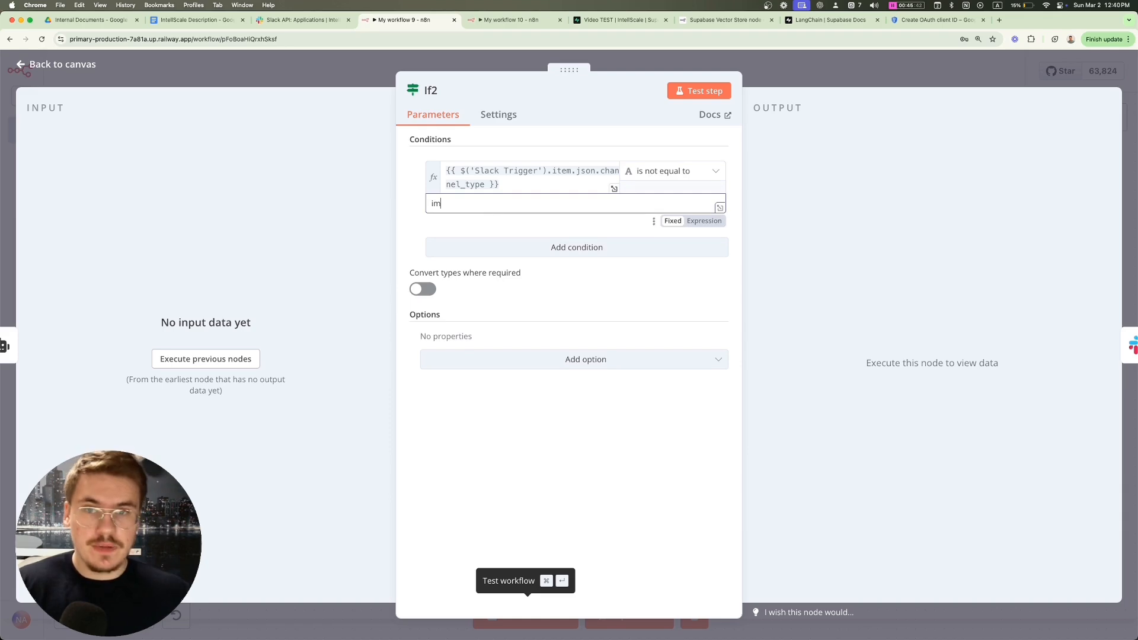
key("Escape")
Step: Remove the connection between If2 and Slack, duplicate the Slack node above it, and connect the copy to If2's true output
scroll(789, 261, "right", 3)
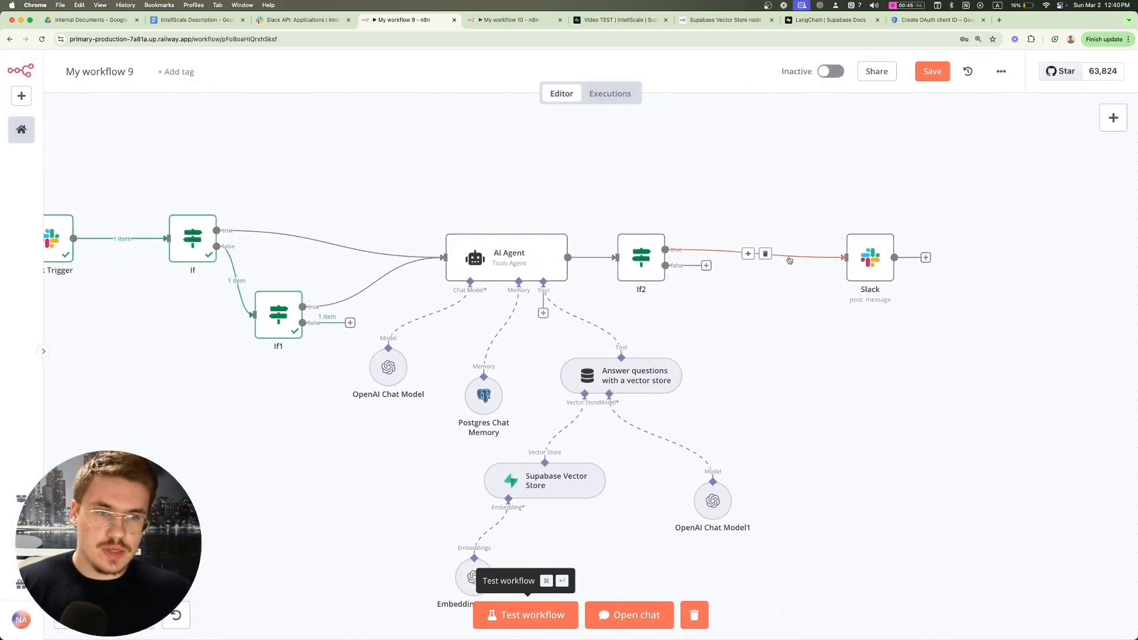
left_click(766, 254)
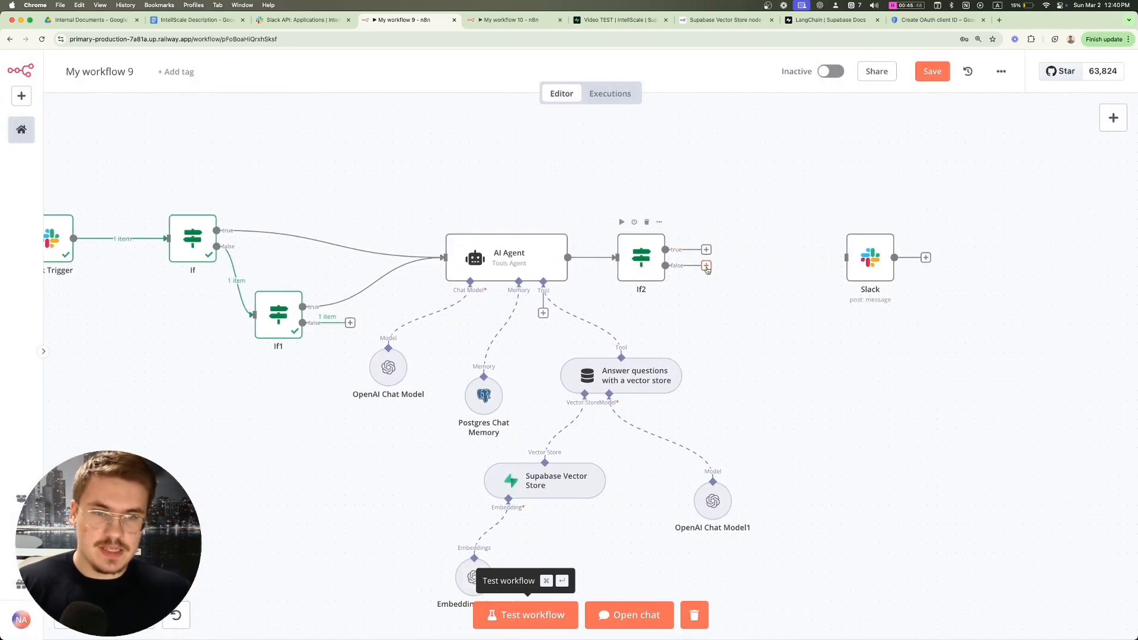
left_click(706, 266)
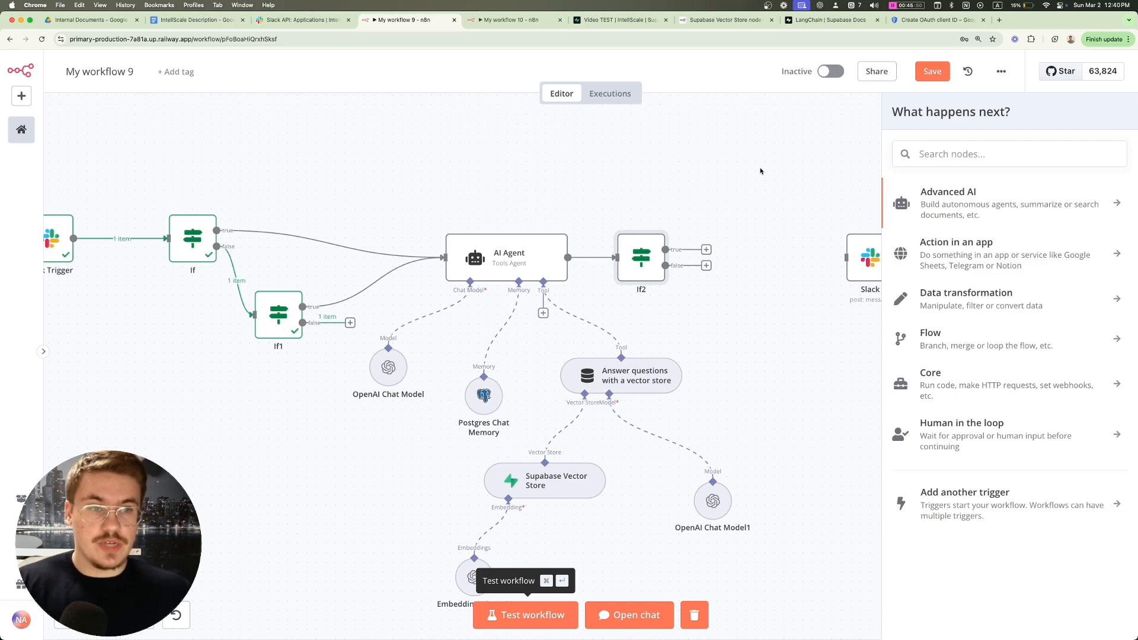
left_click_drag(793, 169, 882, 309)
key("super+c")
key("super+v")
left_click_drag(231, 381, 766, 195)
left_click_drag(706, 290, 742, 193)
Step: Add the Reply to a Message option to the Slack1 node and make its Message Timestamp to Reply To an expression
double_click(763, 201)
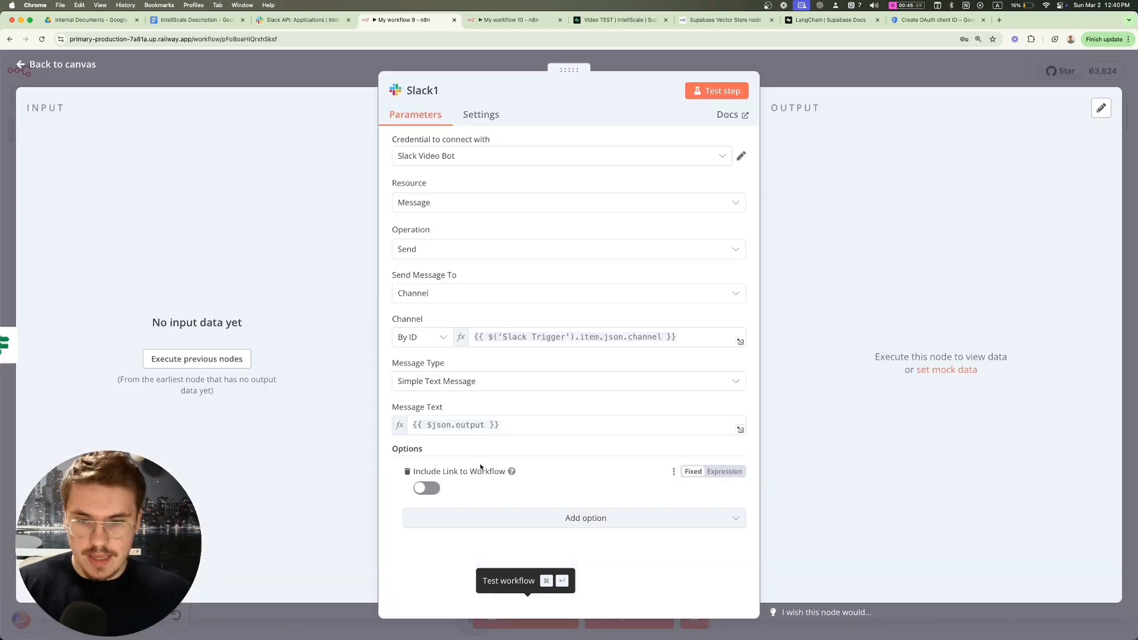
left_click(480, 519)
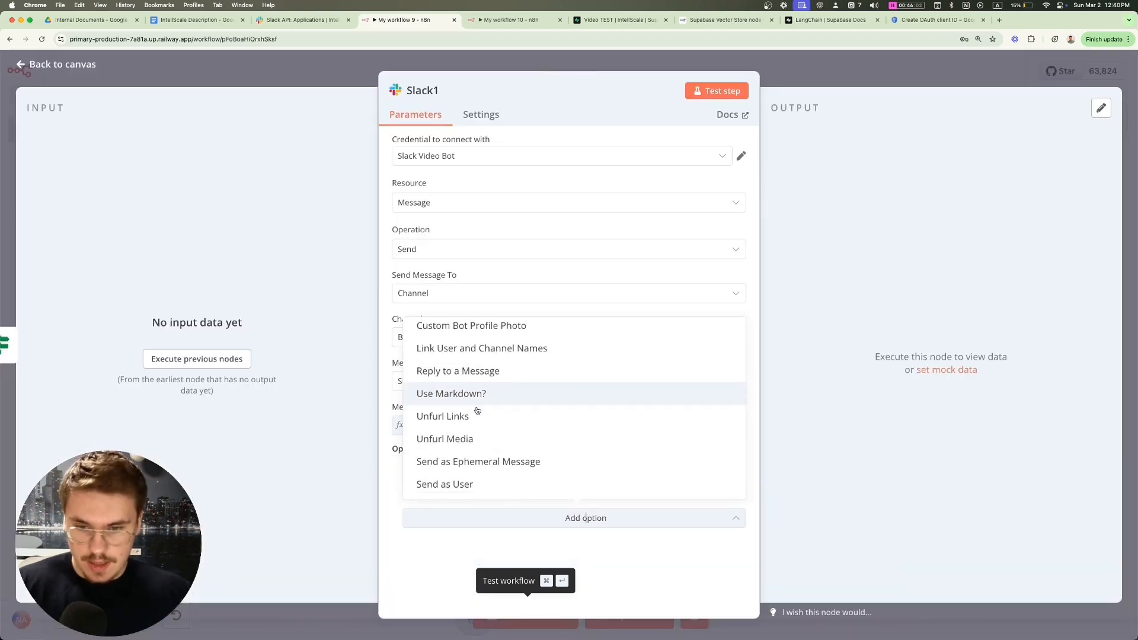
left_click(470, 379)
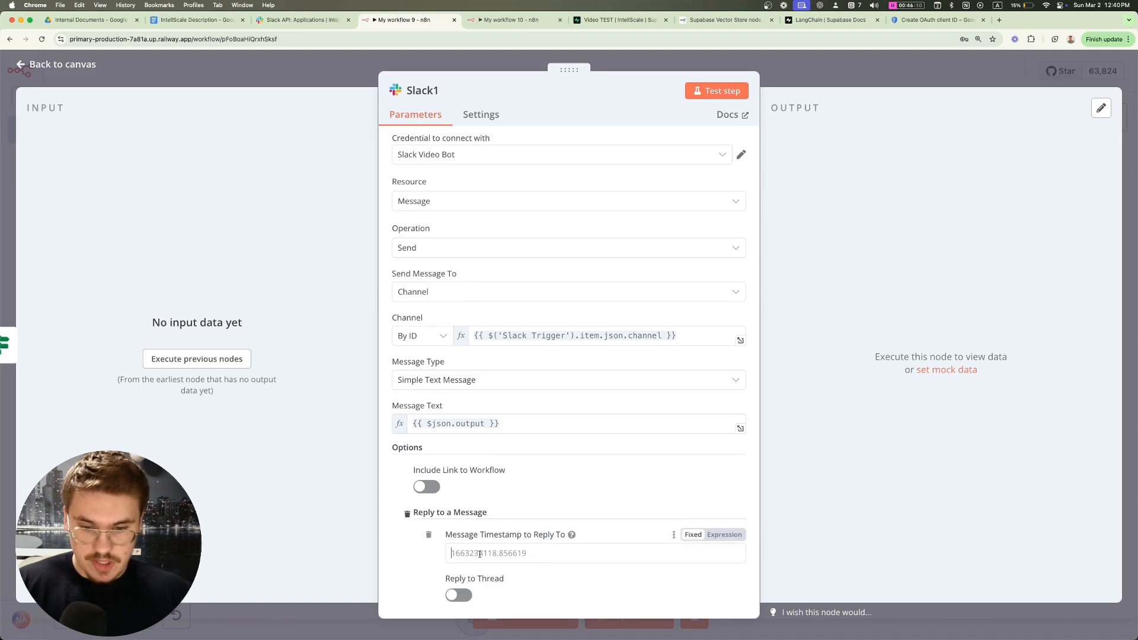
left_click(480, 555)
left_click(723, 535)
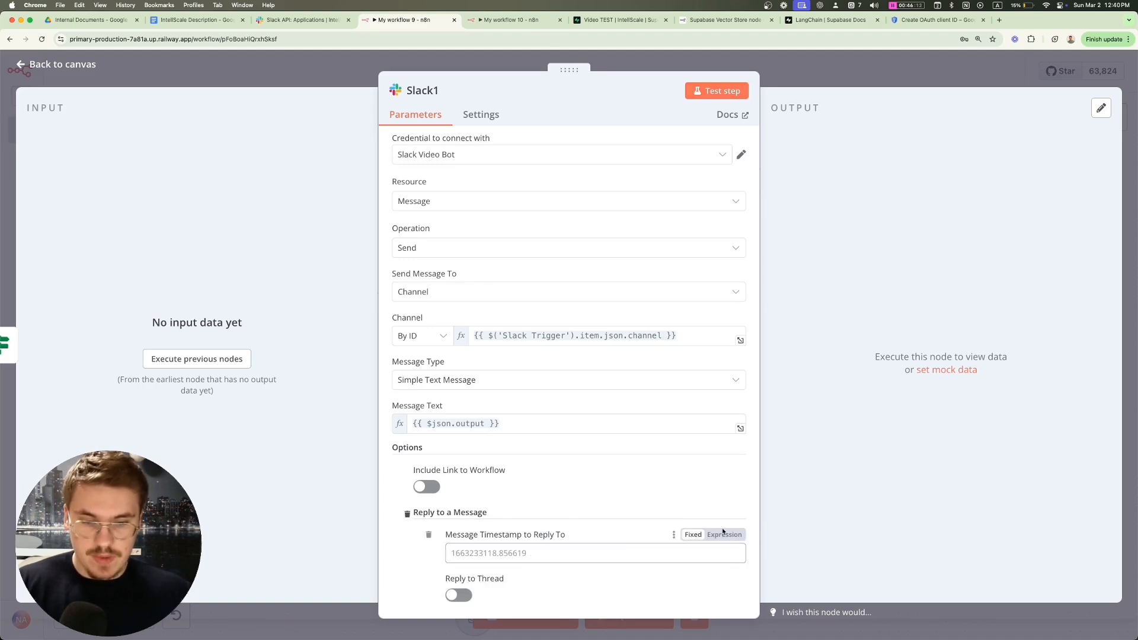
Step: Set the message timestamp to reply to as {{ $('Slack Trigger').item.json.event_ts }} and return to the canvas
left_click(740, 558)
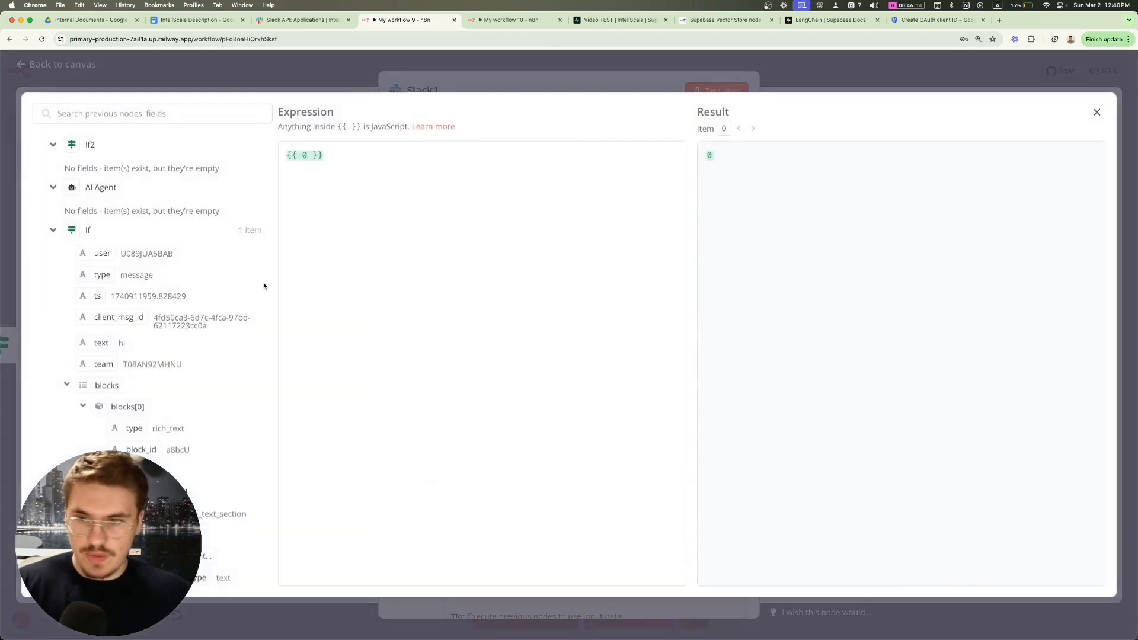
scroll(140, 334, "down", 4)
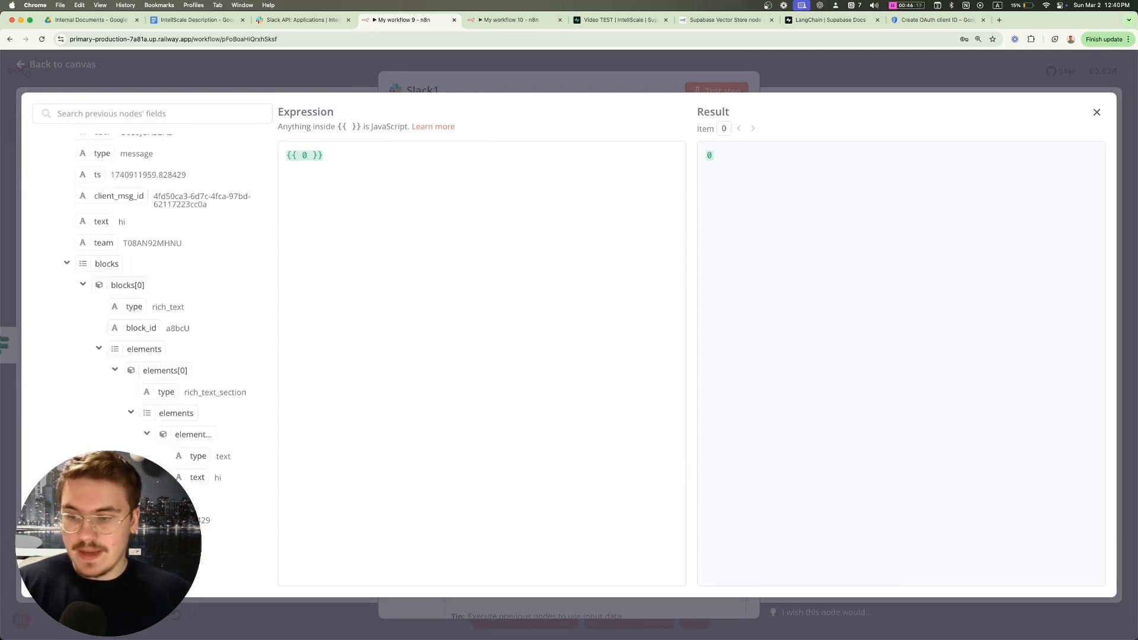
left_click_drag(109, 520, 384, 171)
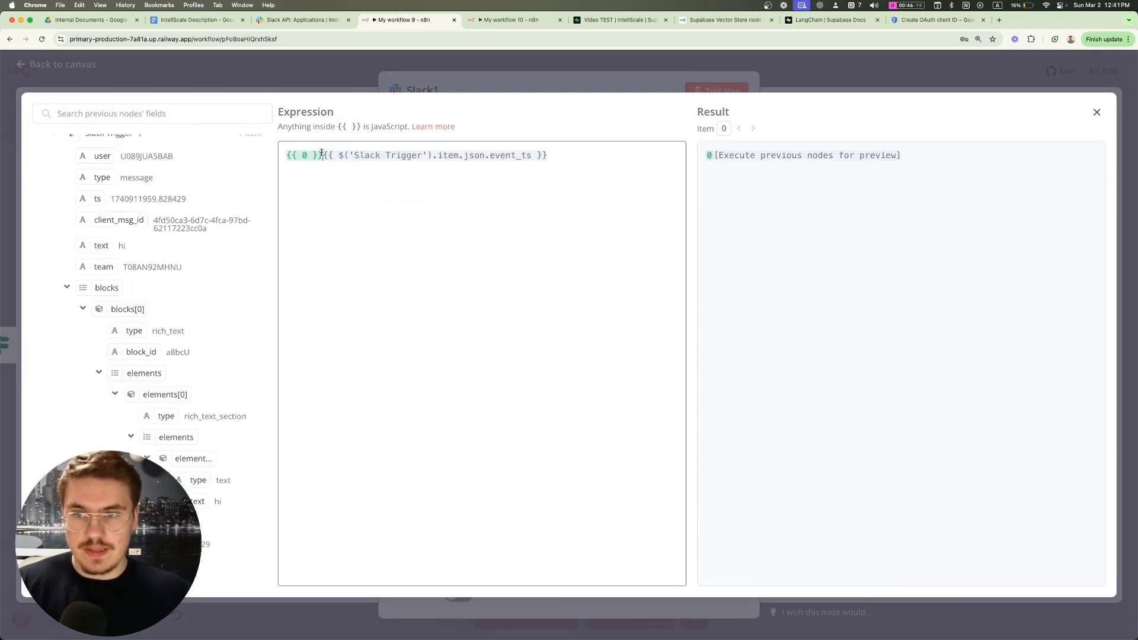
key("super+BackSpace")
left_click(750, 76)
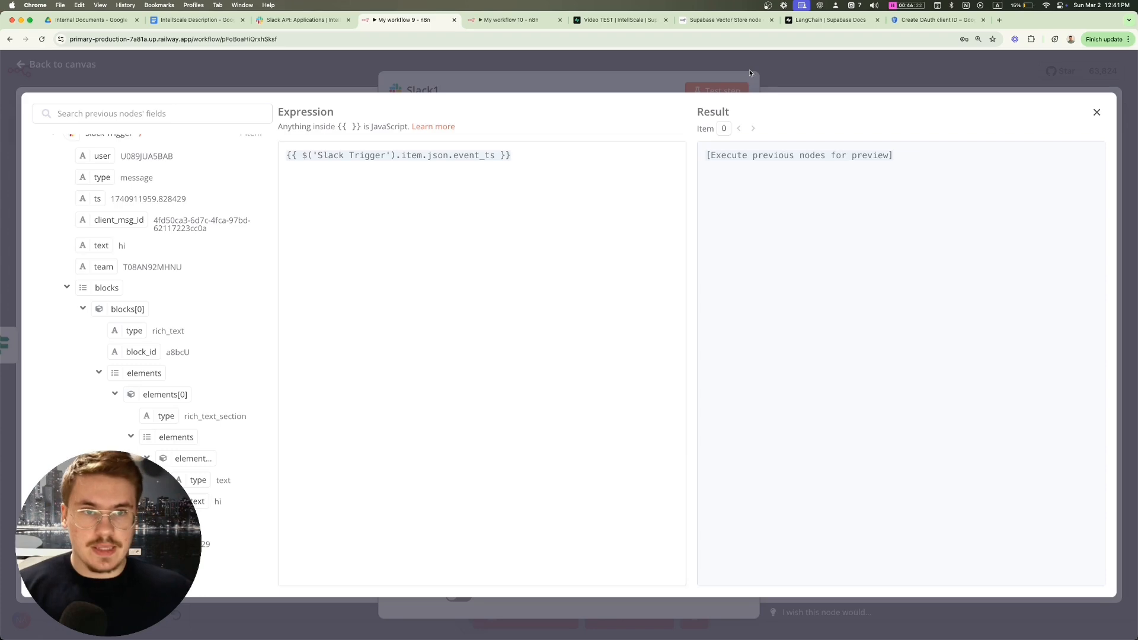
left_click(794, 71)
Step: Connect If2's false output to the original Slack node and save the workflow
left_click_drag(706, 307, 852, 300)
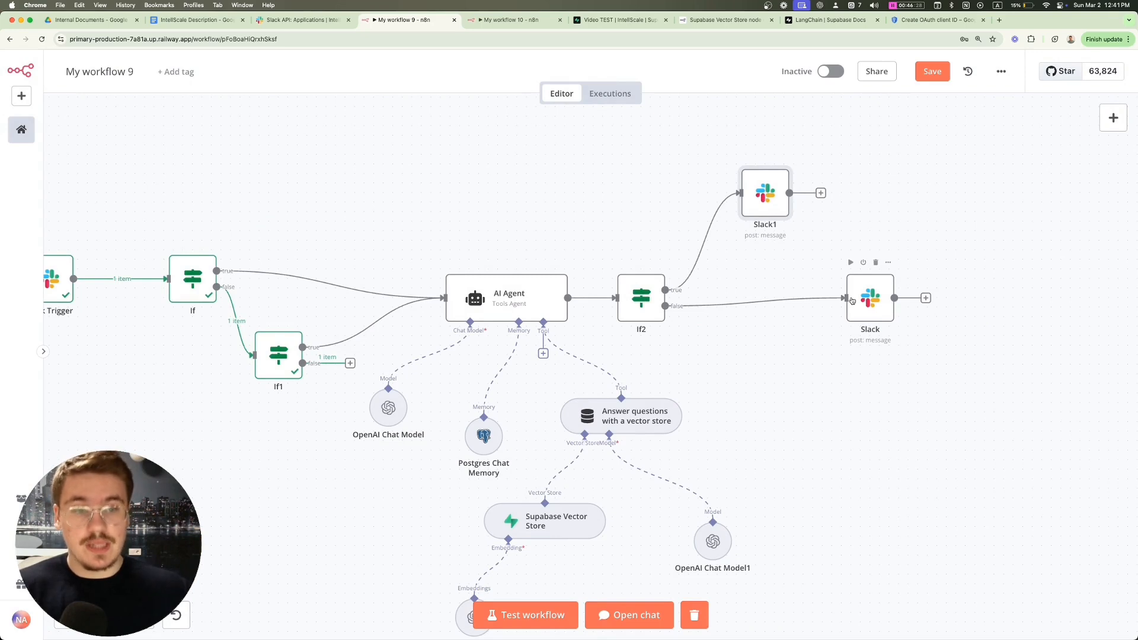
left_click(933, 77)
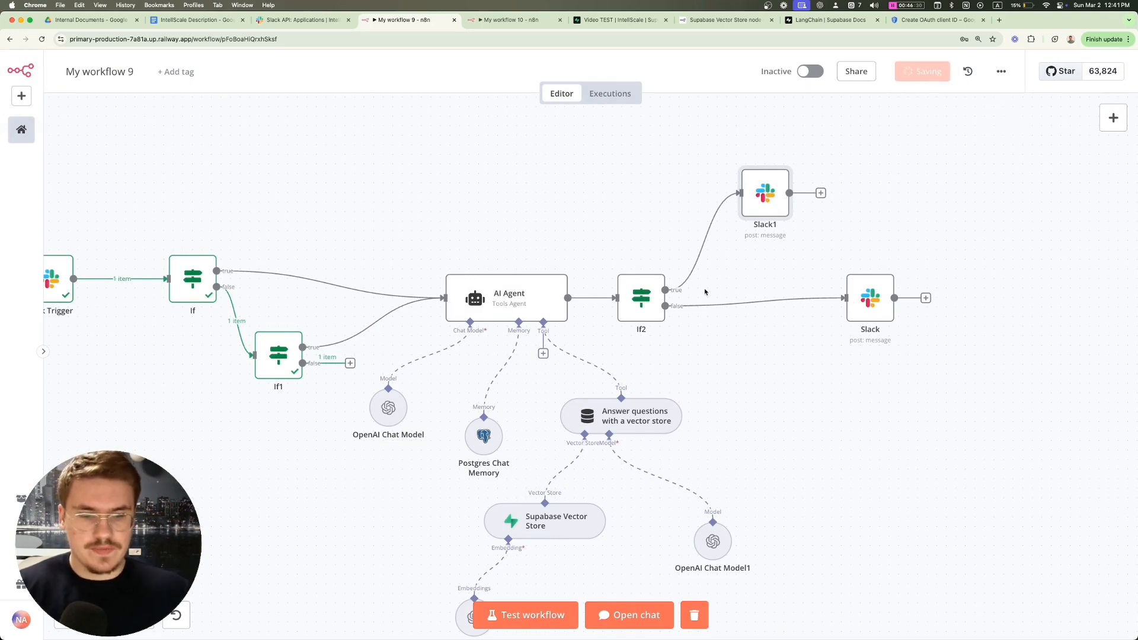
key("1")
left_click(531, 617)
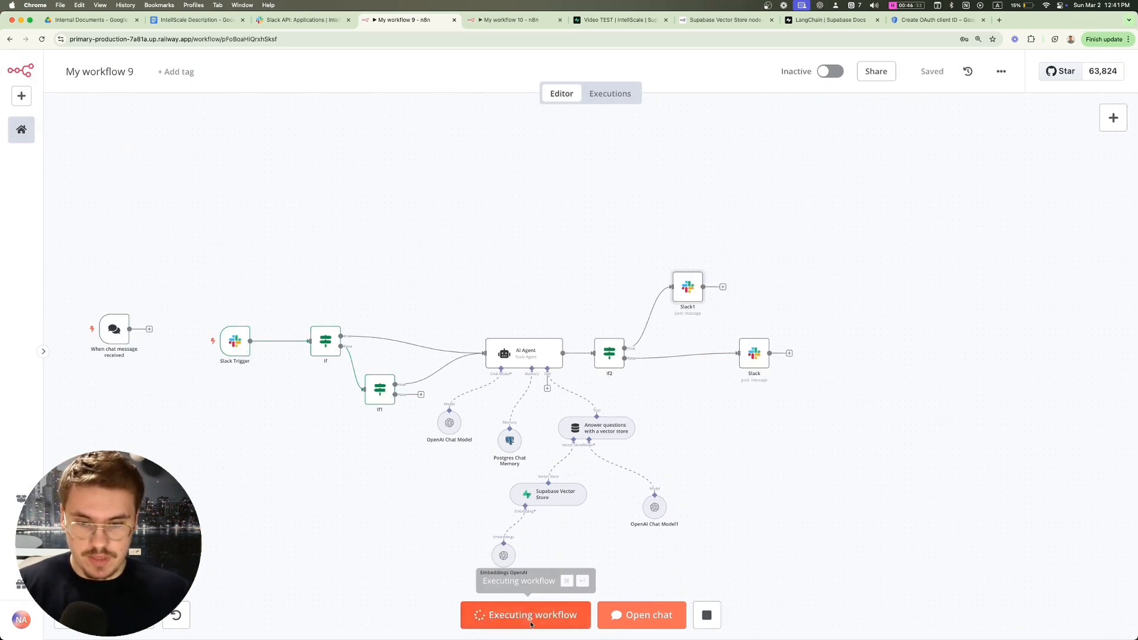
key("ctrl+Up")
left_click(764, 483)
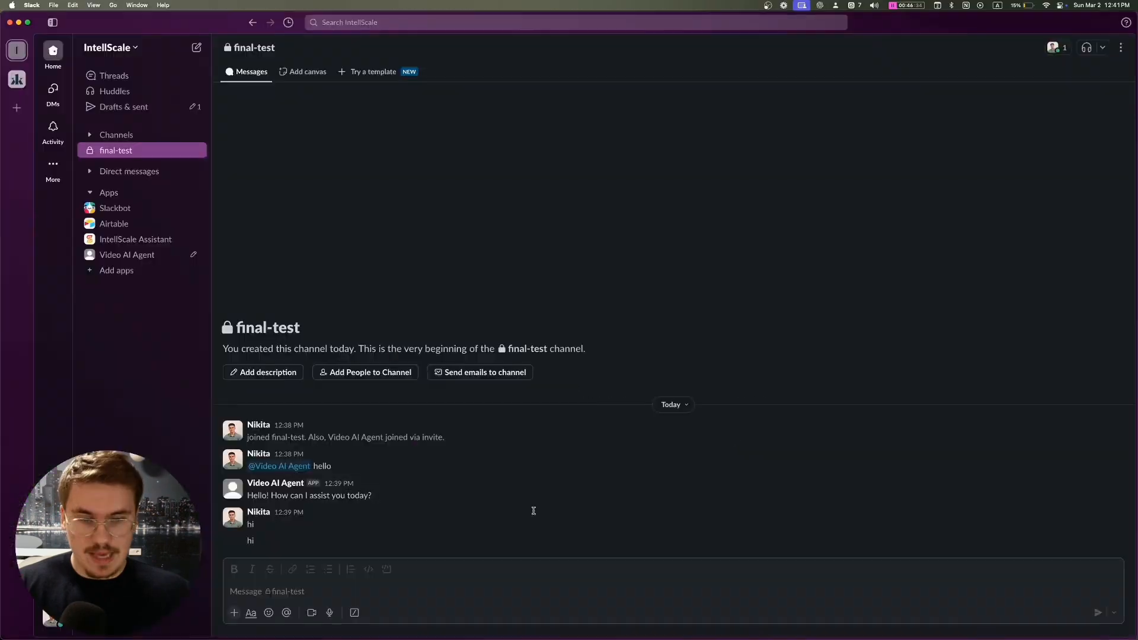
left_click(291, 596)
type("@")
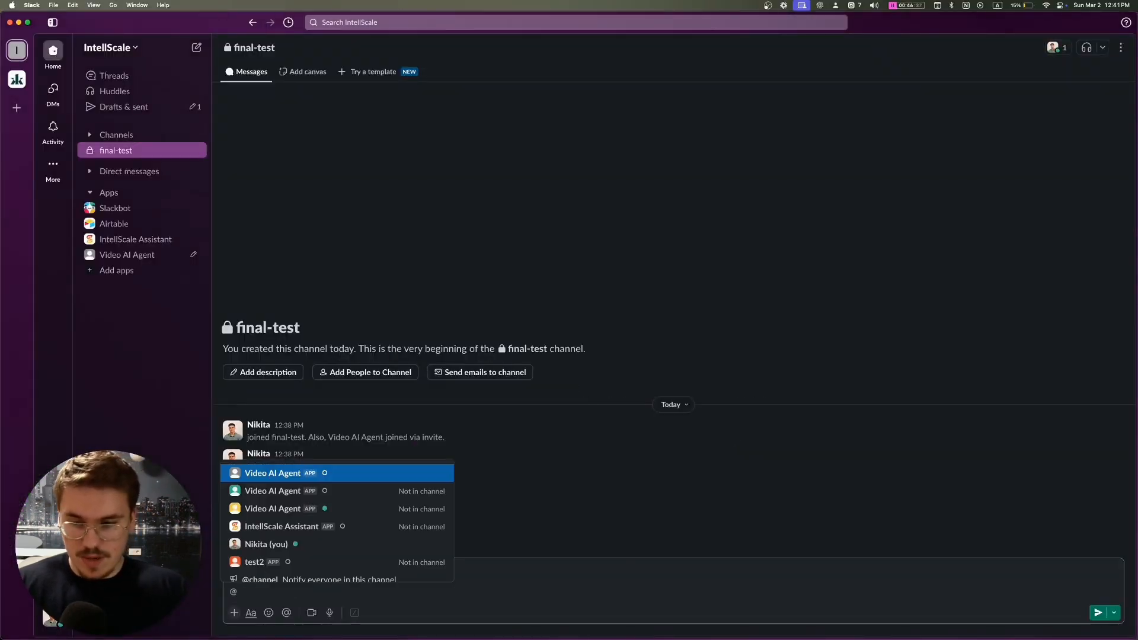
key("Return")
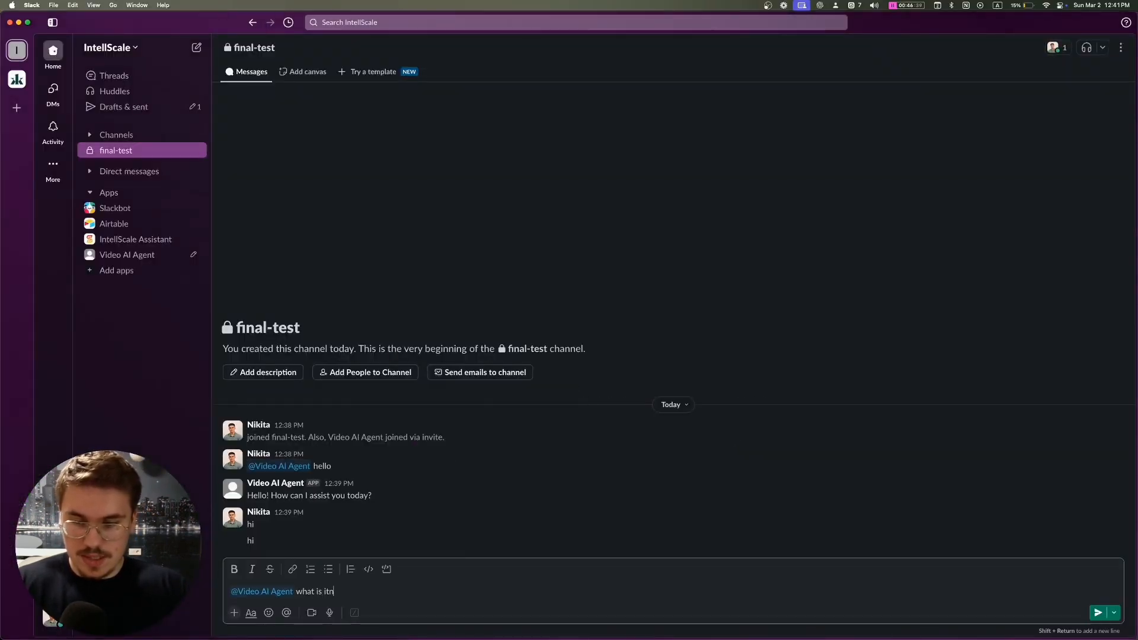
type("what is itnellscale")
key("Return")
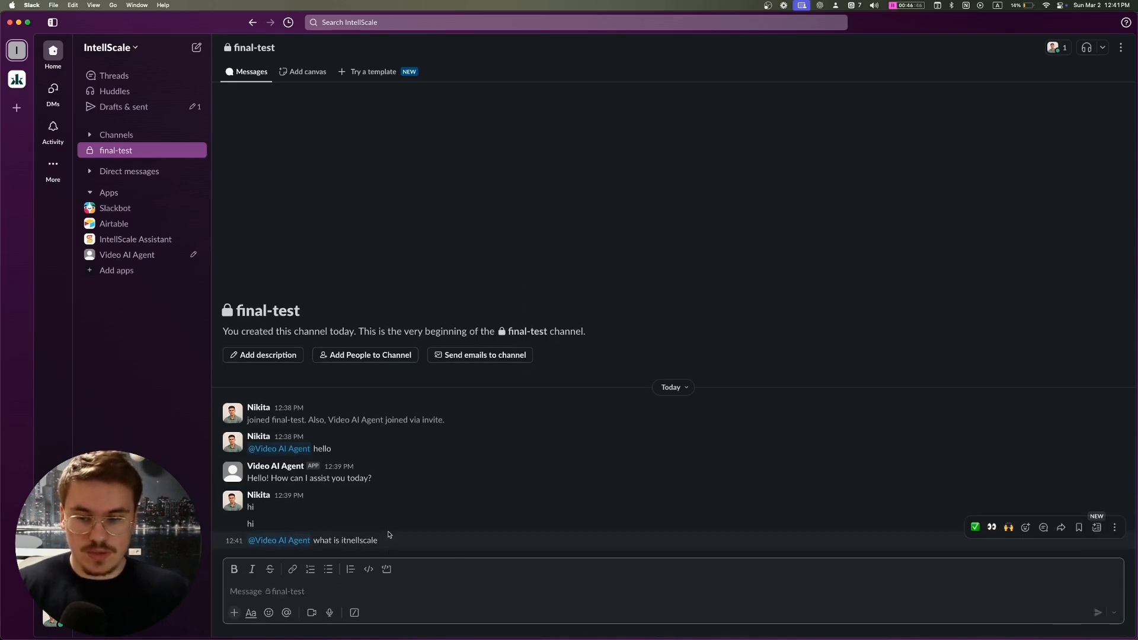
Step: Check the executed branch on the n8n canvas, and read the agent's threaded replies to the mention in Slack's final-test channel
key("ctrl+Up")
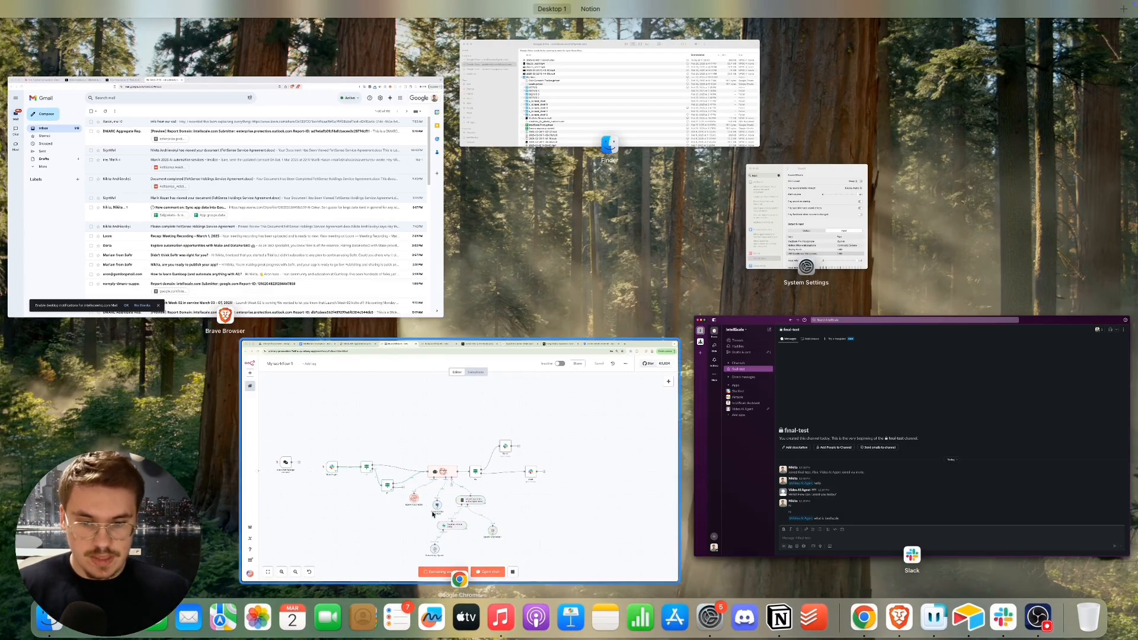
left_click(506, 467)
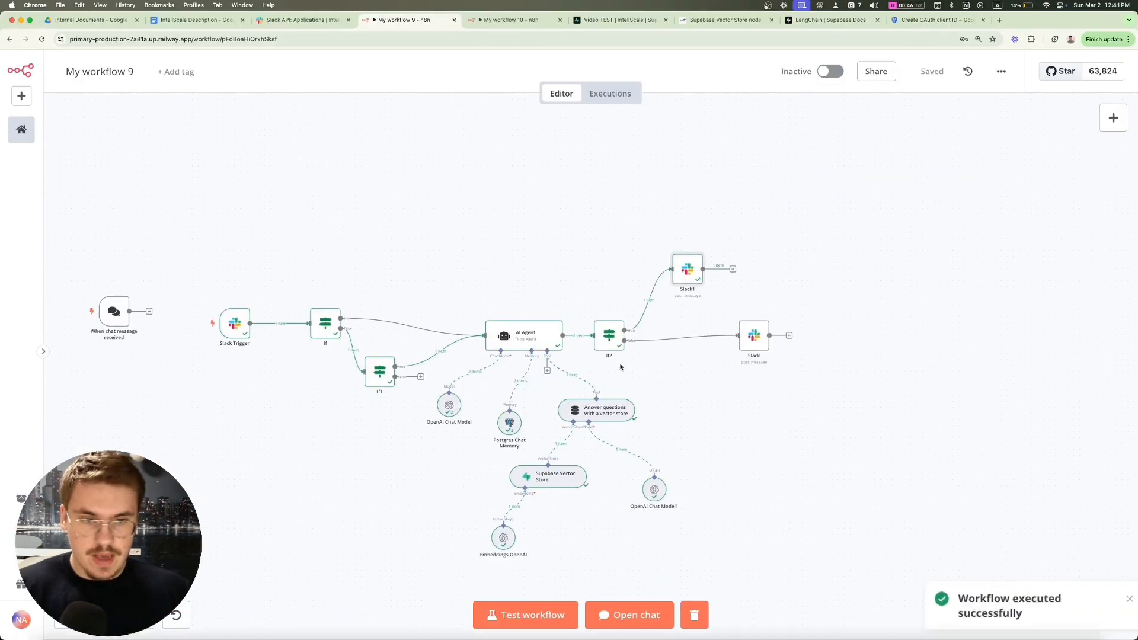
key("ctrl+Up")
left_click(552, 367)
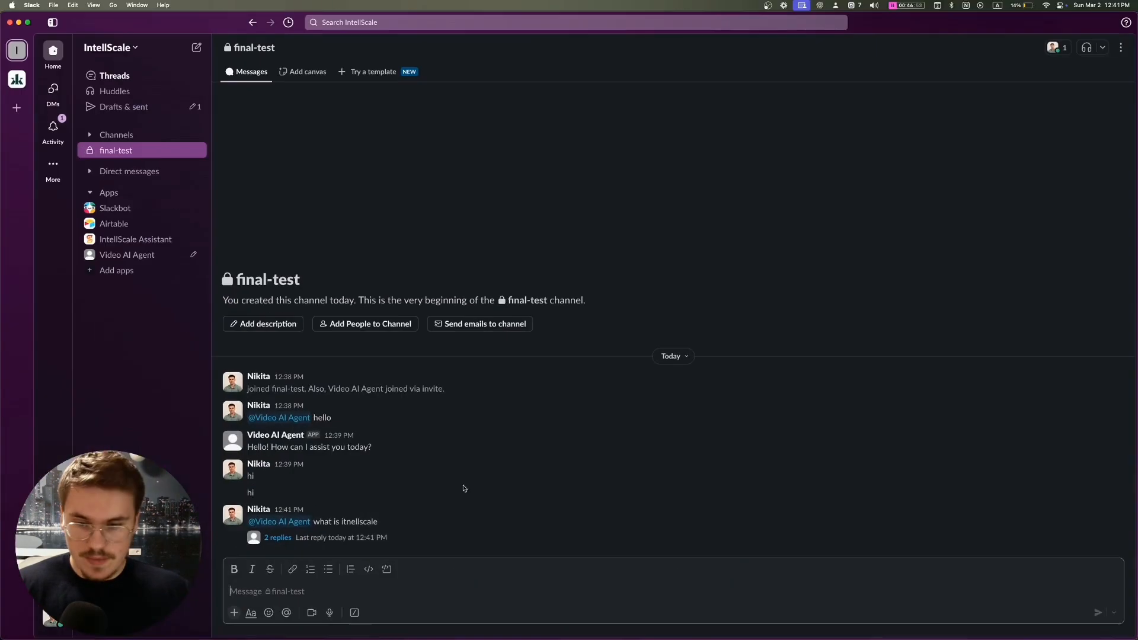
left_click(271, 538)
left_click_drag(1006, 248, 852, 130)
left_click(500, 386)
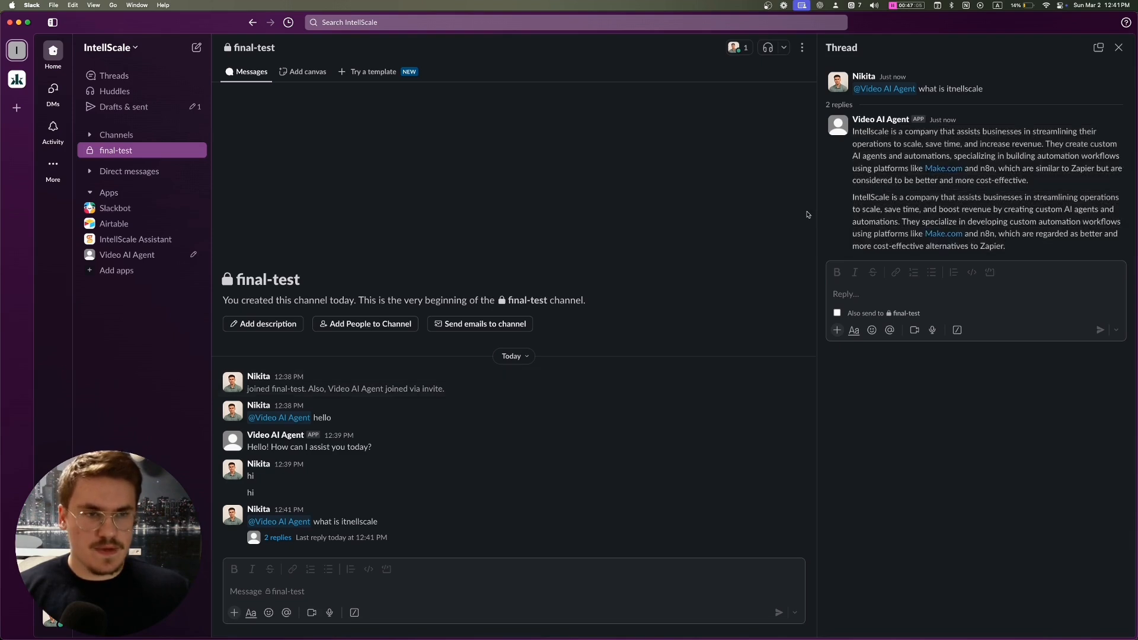
left_click_drag(1008, 247, 821, 112)
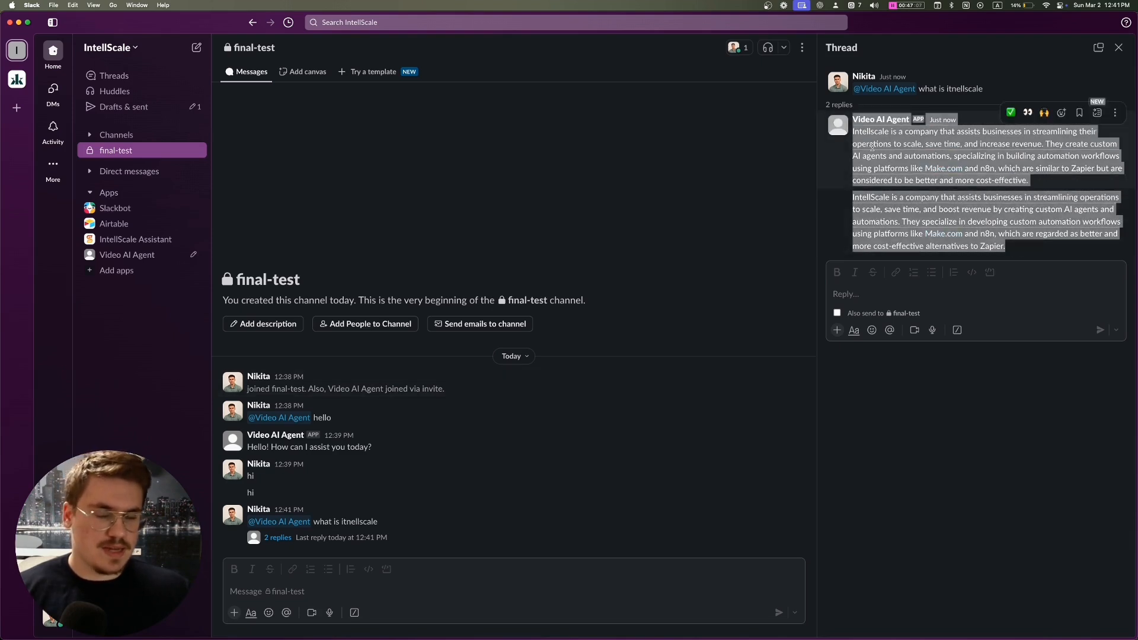
left_click(852, 167)
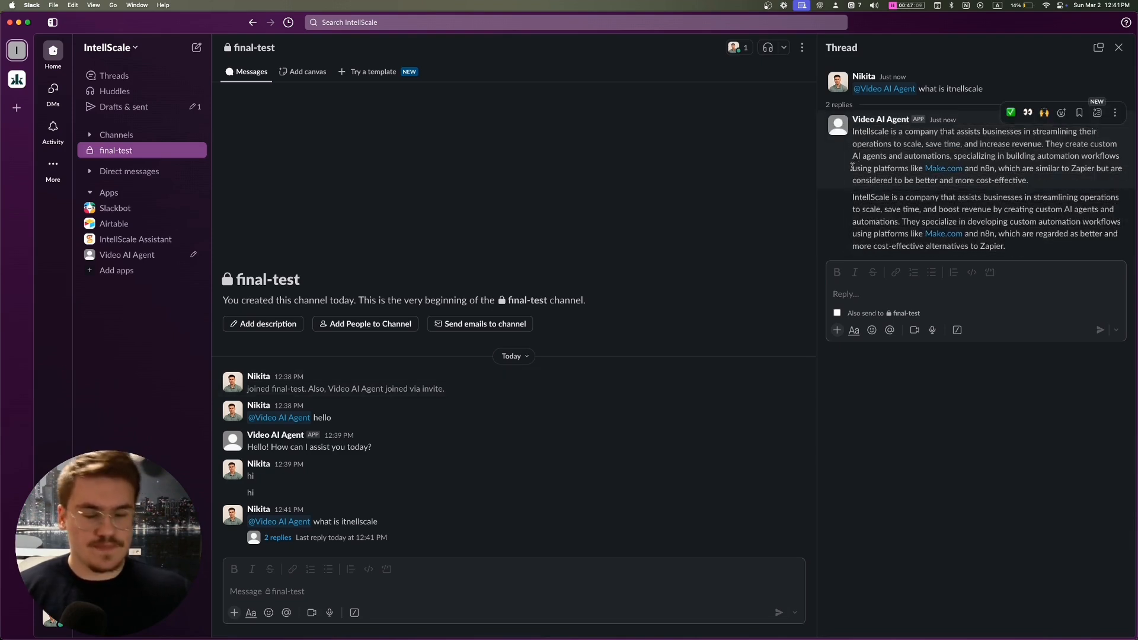
Step: Start another test run in n8n, and send "hi" to the Video AI Agent app in Slack, replacing the drafted mention
key("ctrl+Up")
left_click(611, 388)
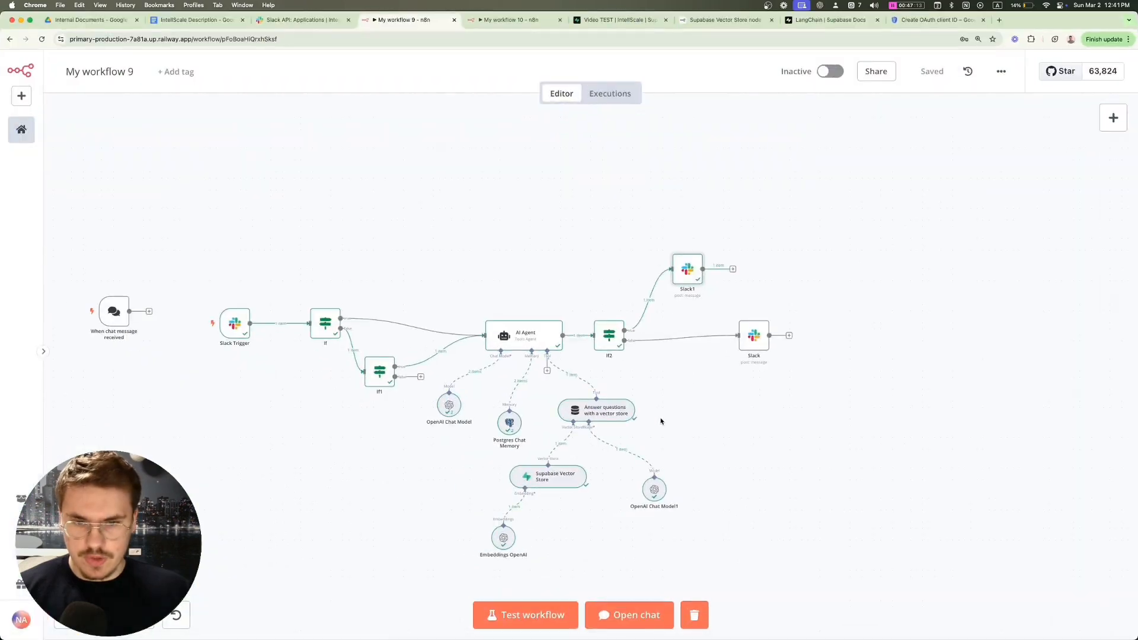
left_click(516, 613)
key("ctrl+Up")
left_click(211, 271)
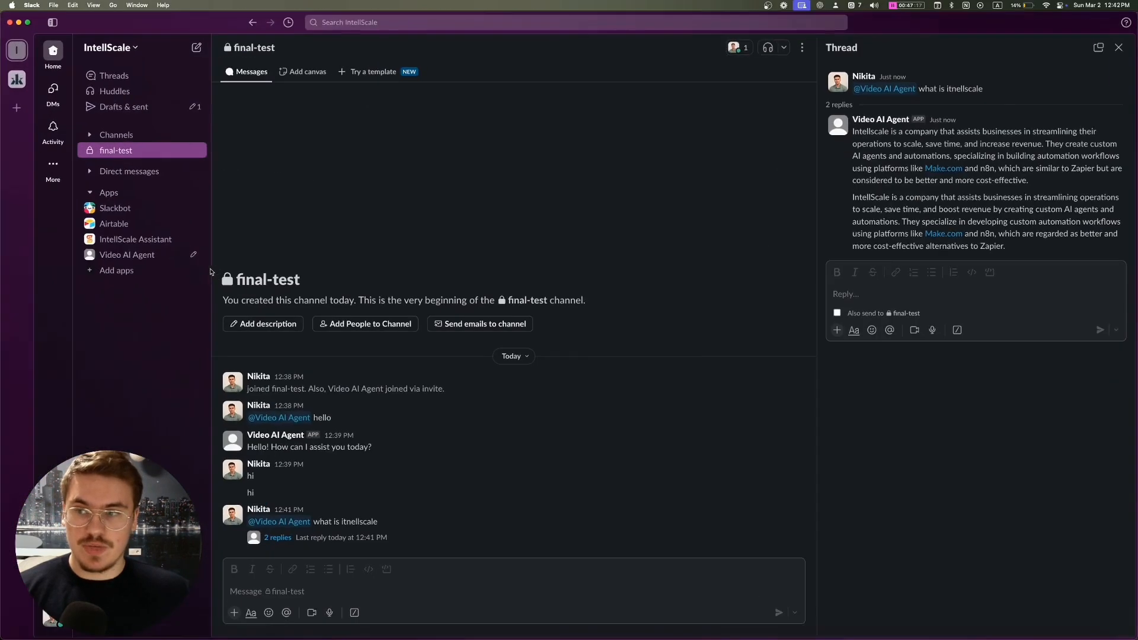
left_click(127, 254)
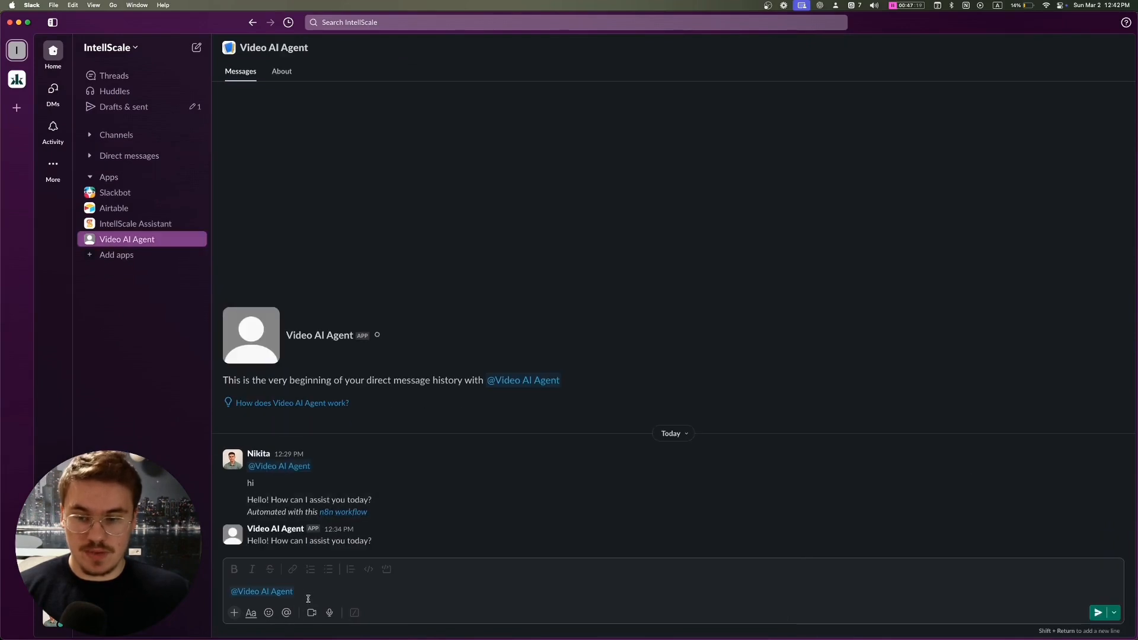
key("BackSpace")
key("BackSpace")
type("hi")
key("Return")
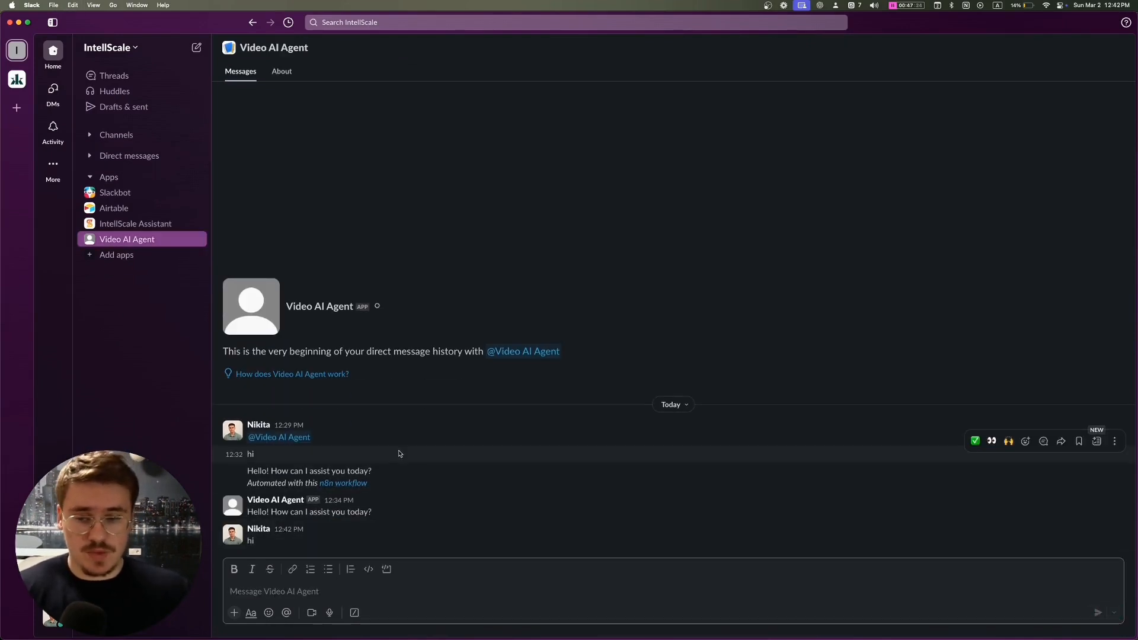
Step: Check which If2 branch the direct message took in n8n, and read the agent's reply in the Slack direct message
key("super+Tab")
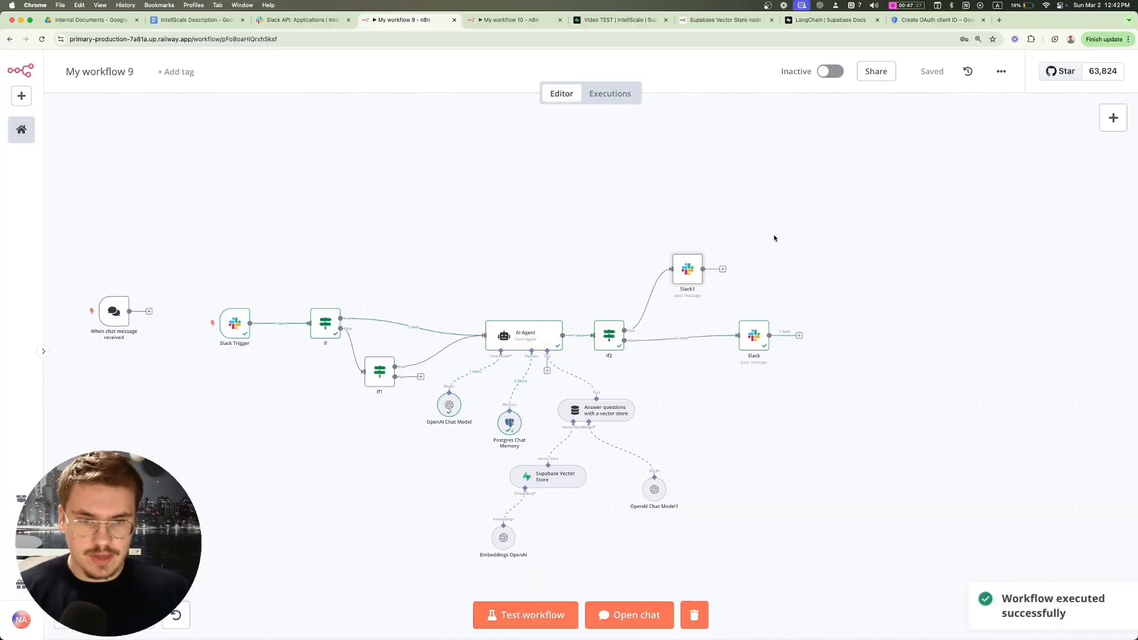
key("ctrl+Up")
left_click(730, 533)
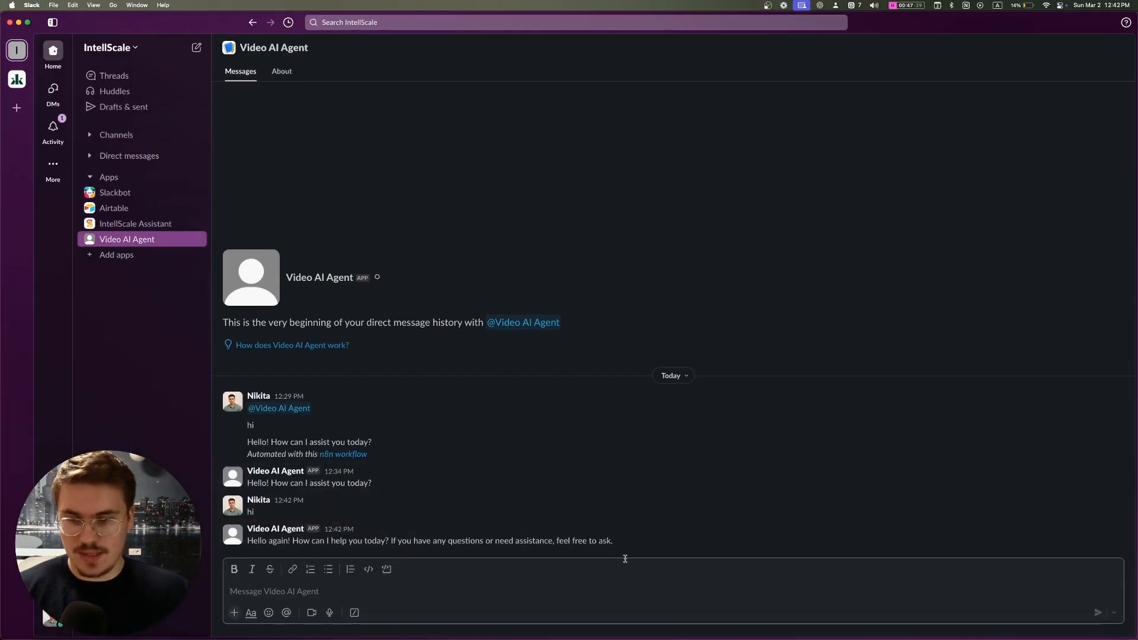
left_click_drag(628, 556, 236, 545)
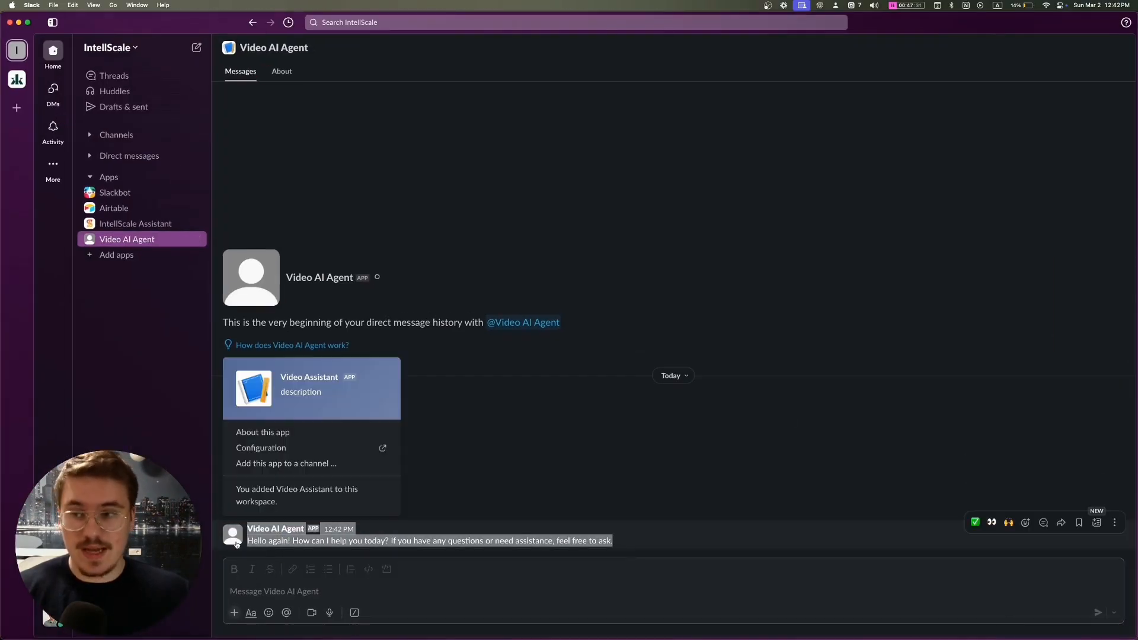
Step: Return to n8n and display the Slack Trigger node's production webhook URL
key("ctrl+Up")
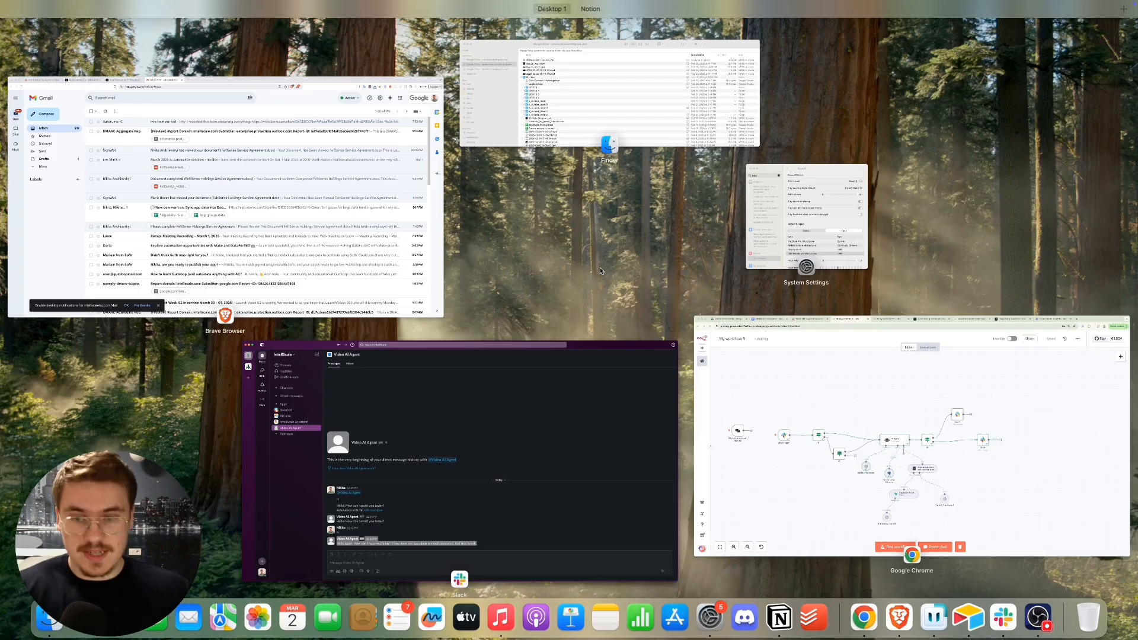
left_click(795, 319)
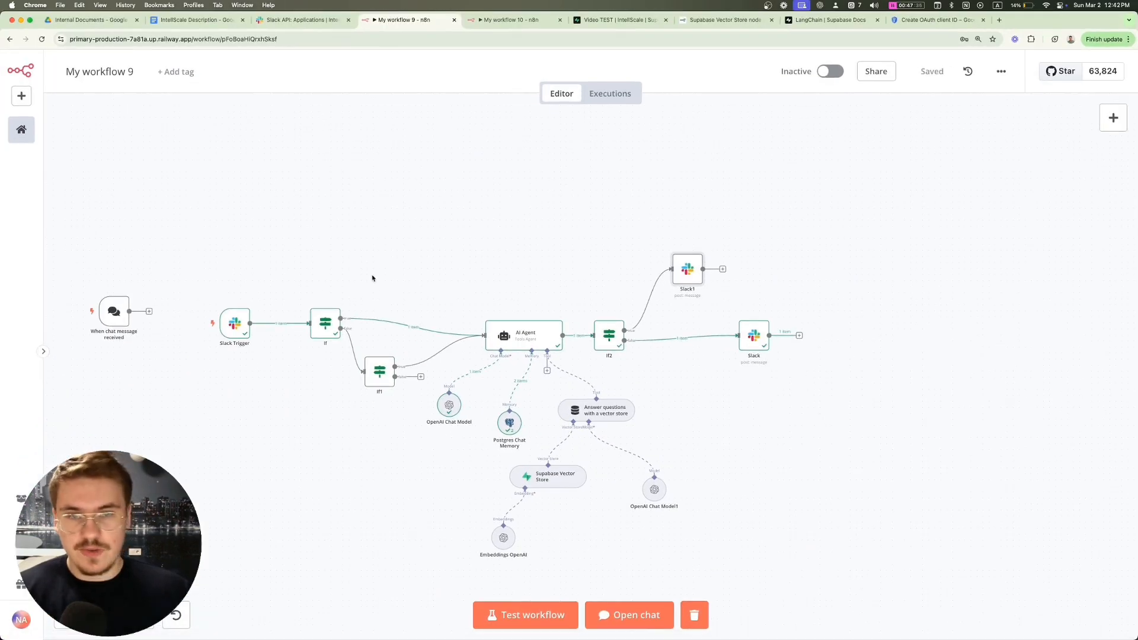
double_click(235, 323)
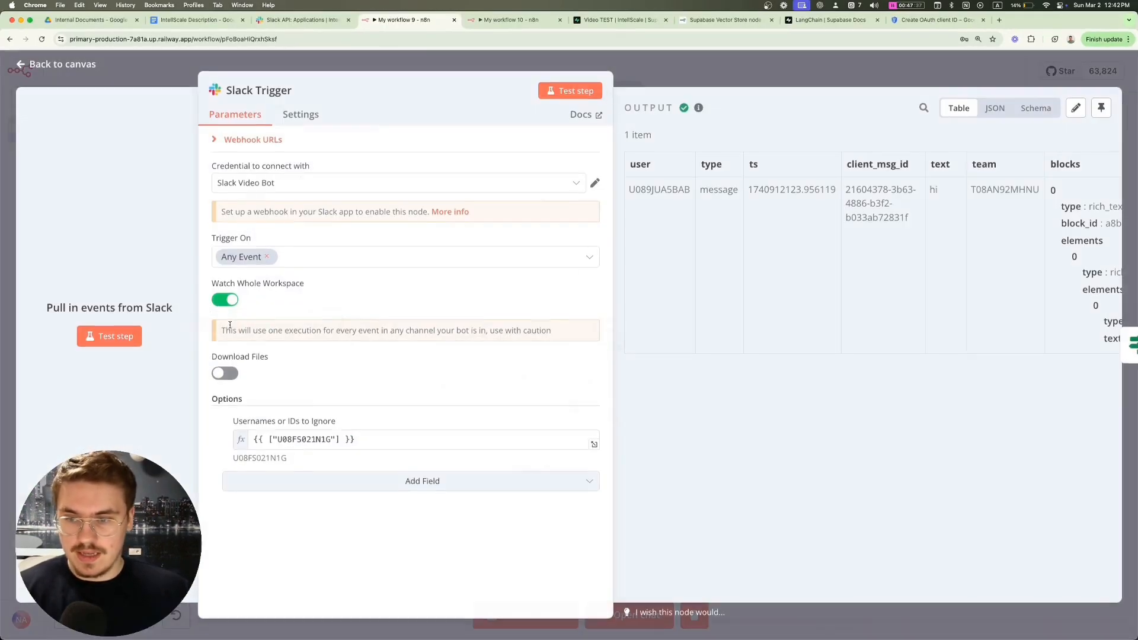
left_click(216, 142)
left_click(295, 166)
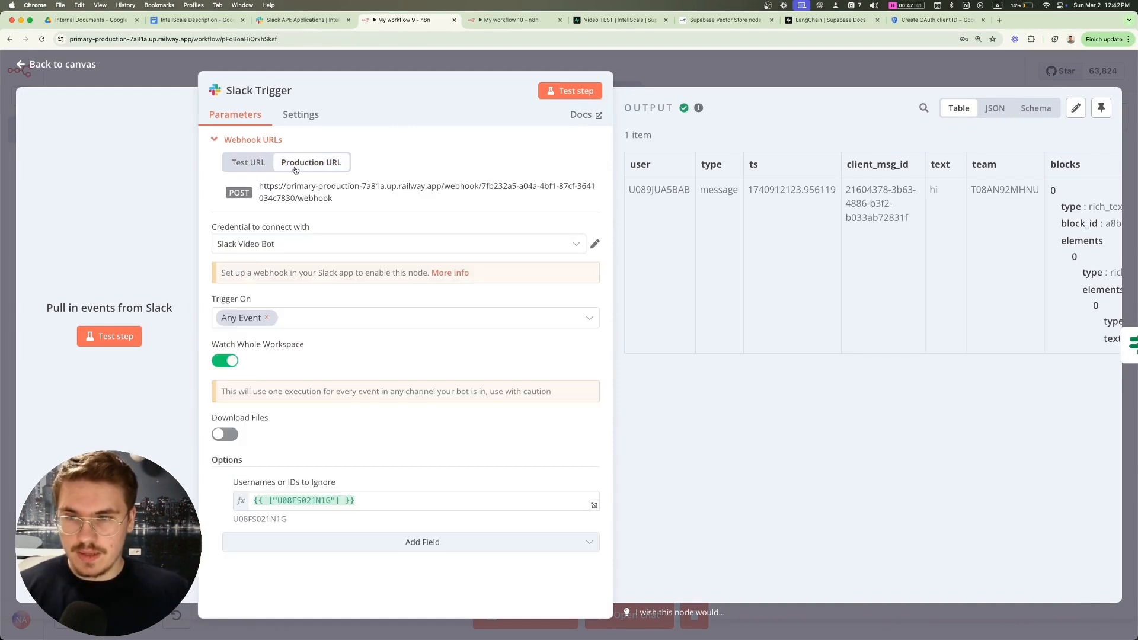
Step: Copy the Slack Trigger's production webhook URL, close the node, and activate the workflow, dismissing the activation notice
left_click(294, 193)
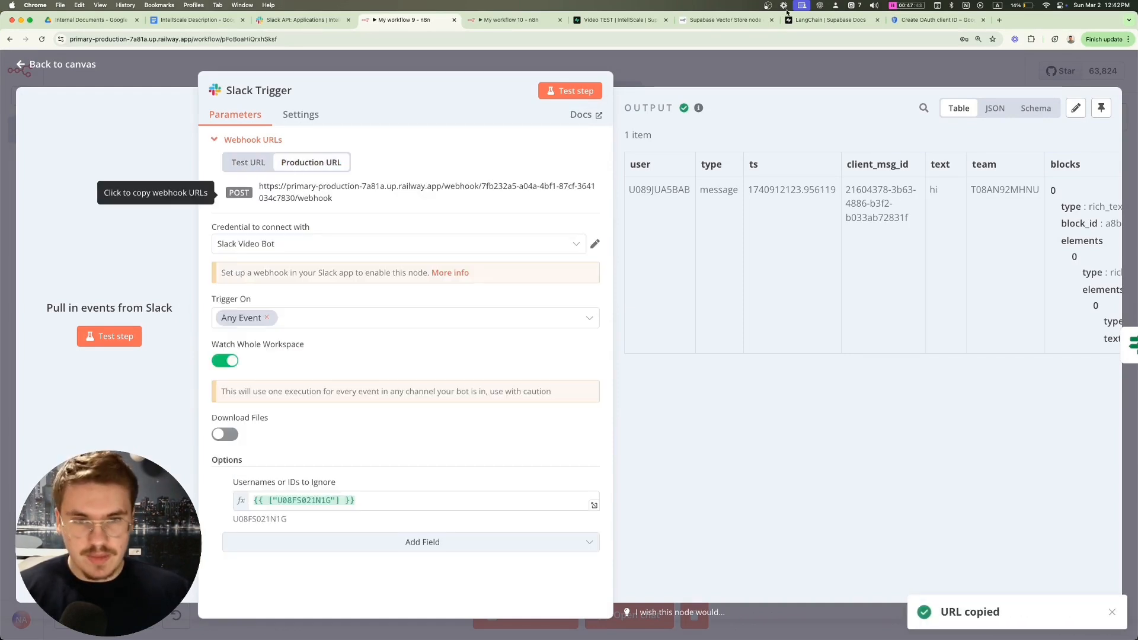
left_click(685, 69)
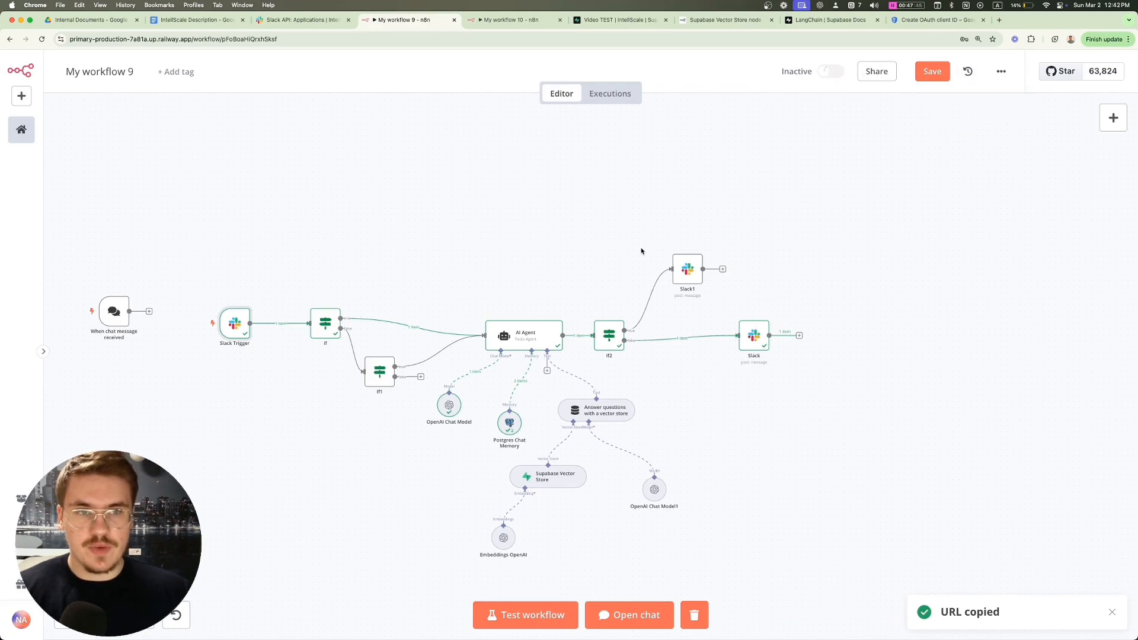
left_click(831, 72)
left_click(683, 391)
Step: In the Slack API's Event Subscriptions, replace the request URL with the copied production webhook URL and save the changes
left_click(303, 20)
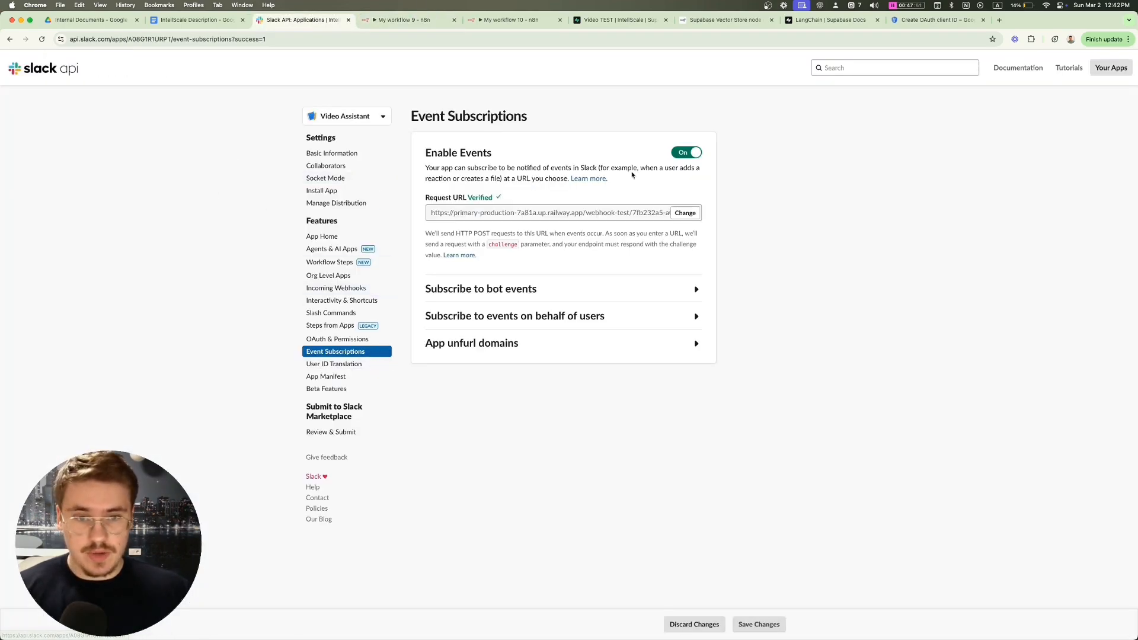
left_click(685, 213)
key("super+v")
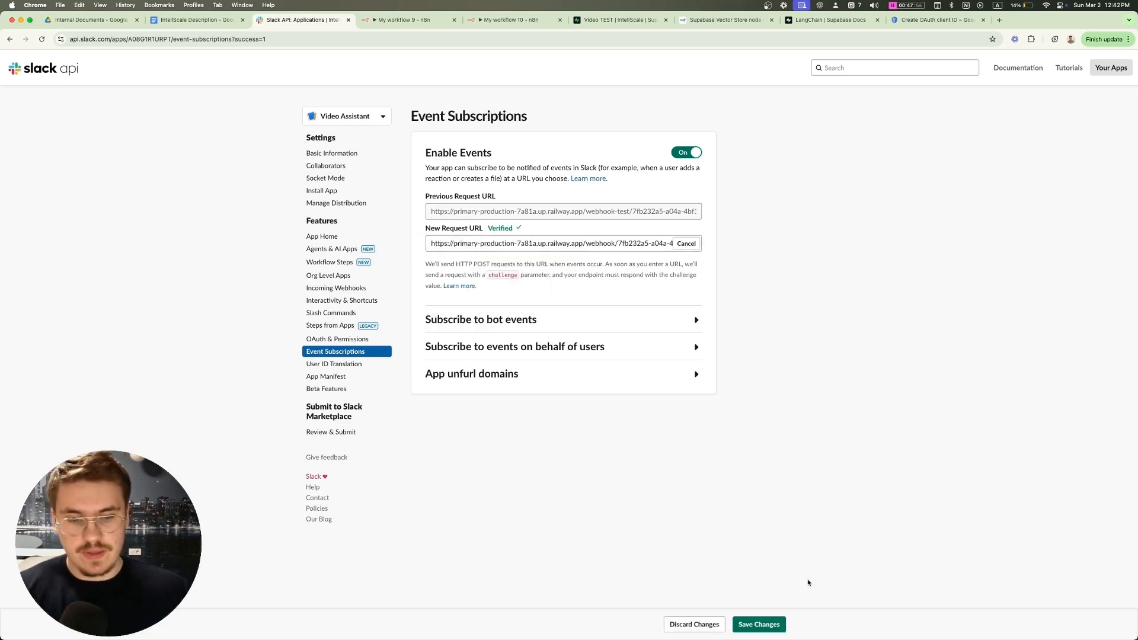
left_click(764, 624)
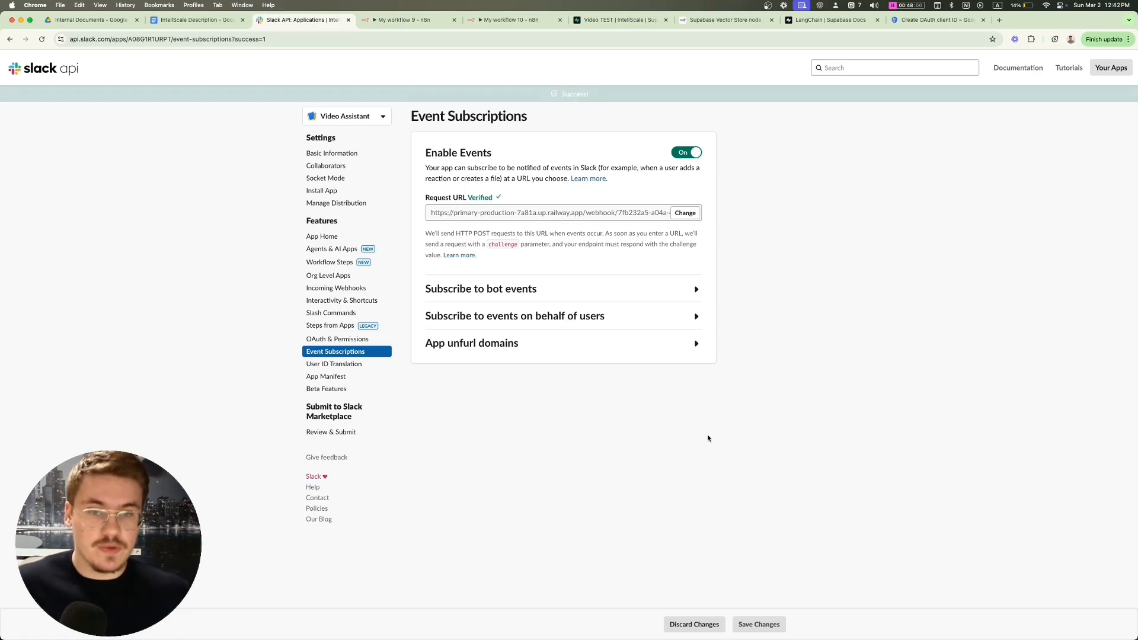
Step: Switch to Slack and send the direct message "what does intellscale do" to the Video AI Agent app
key("ctrl+Up")
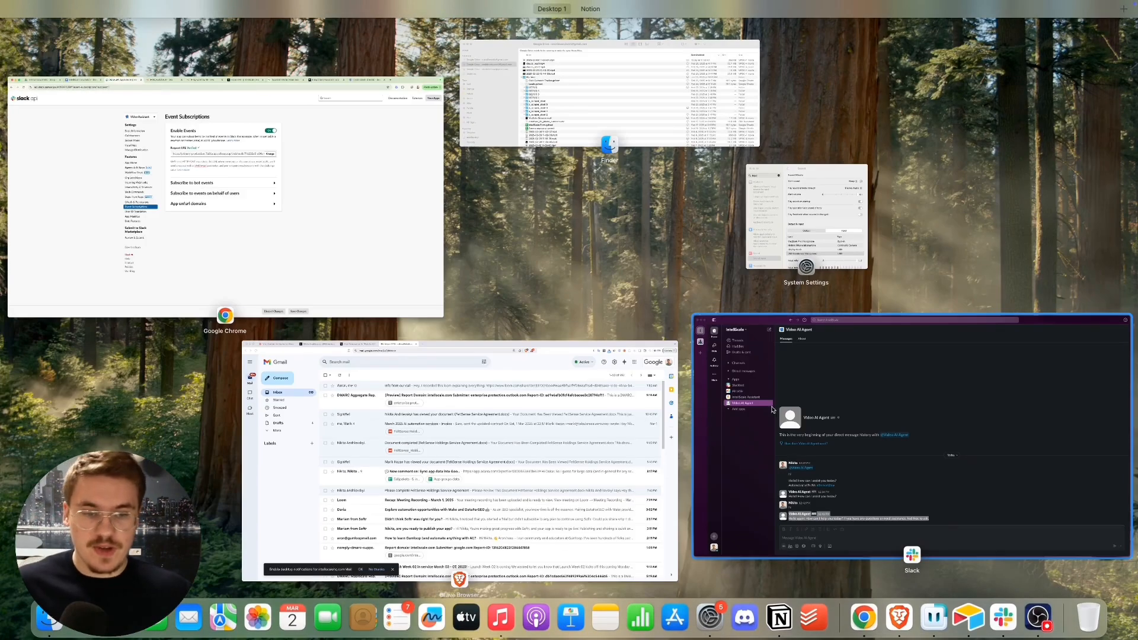
left_click(772, 409)
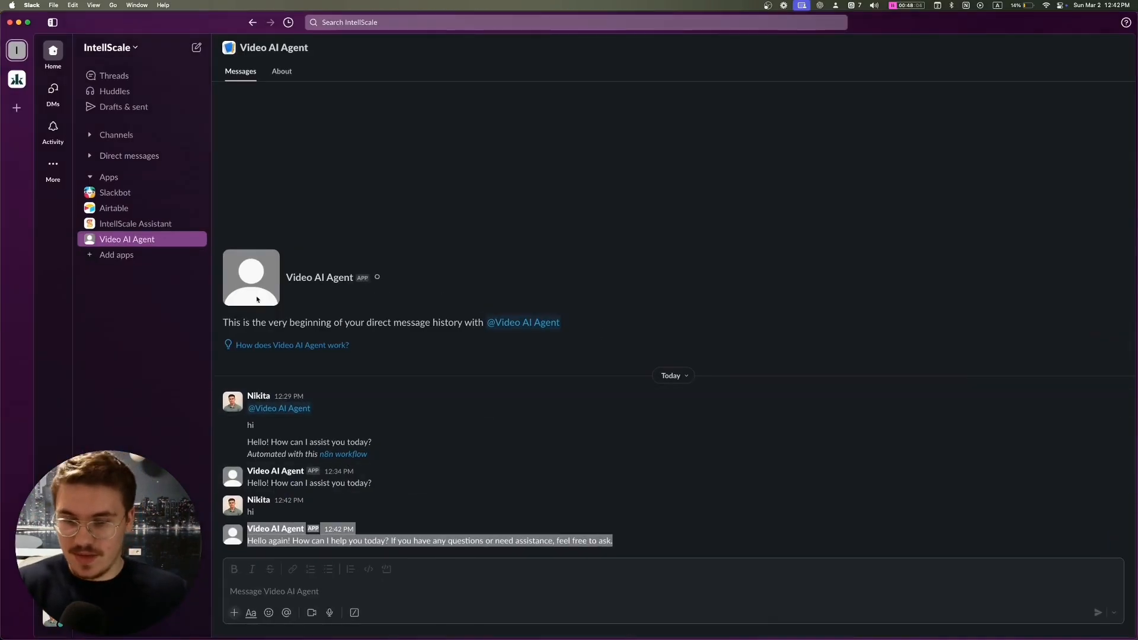
left_click(249, 594)
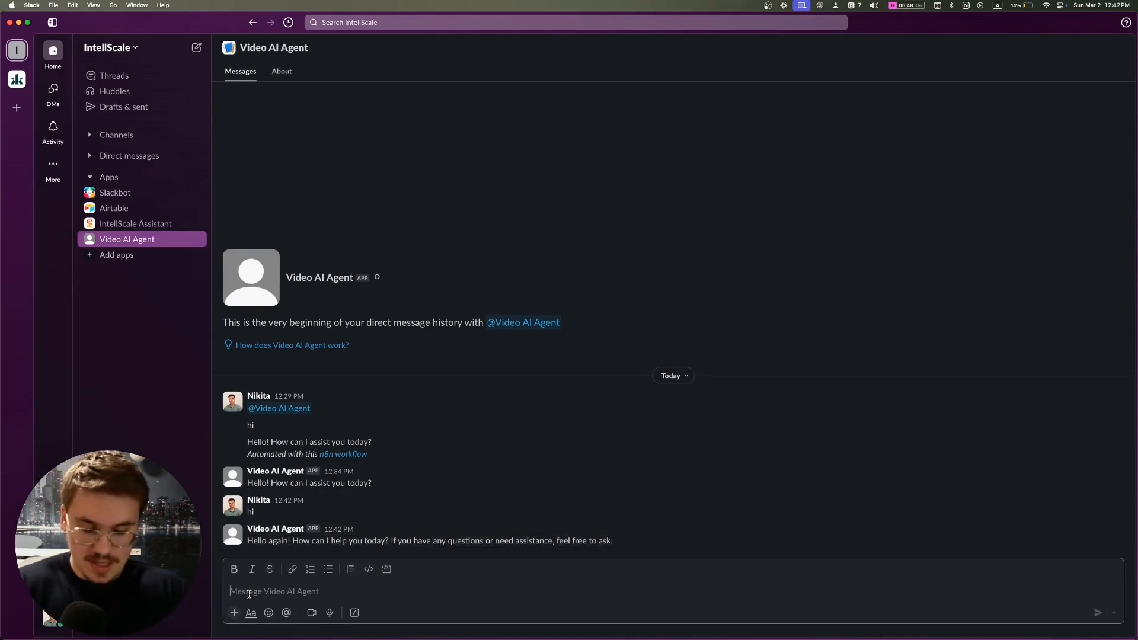
type("what does intellsca")
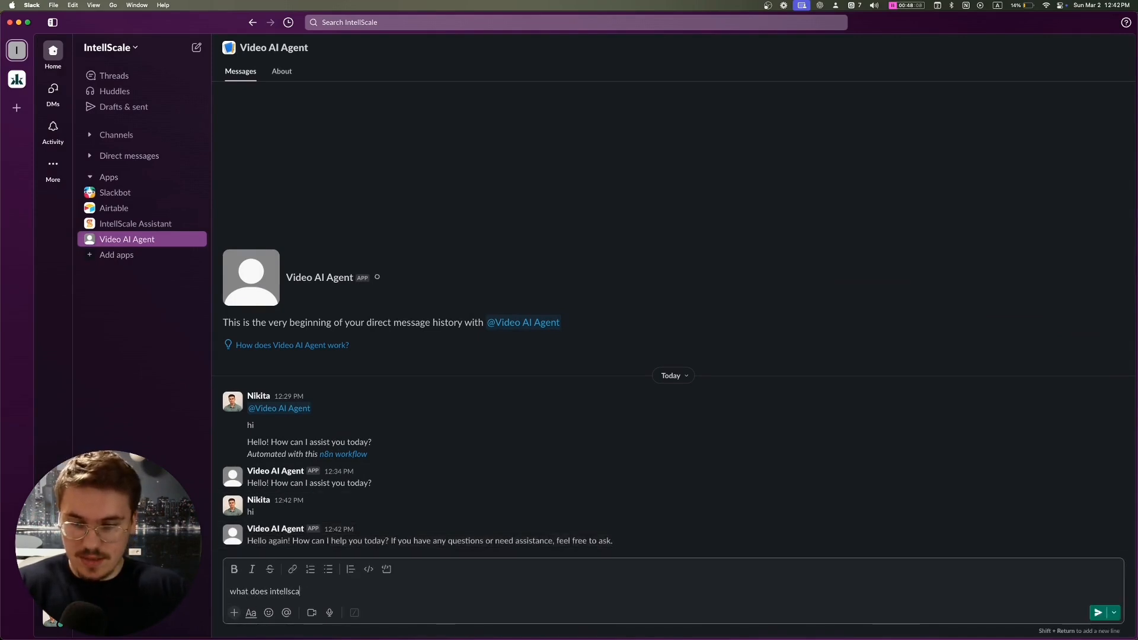
type("le do")
key("Return")
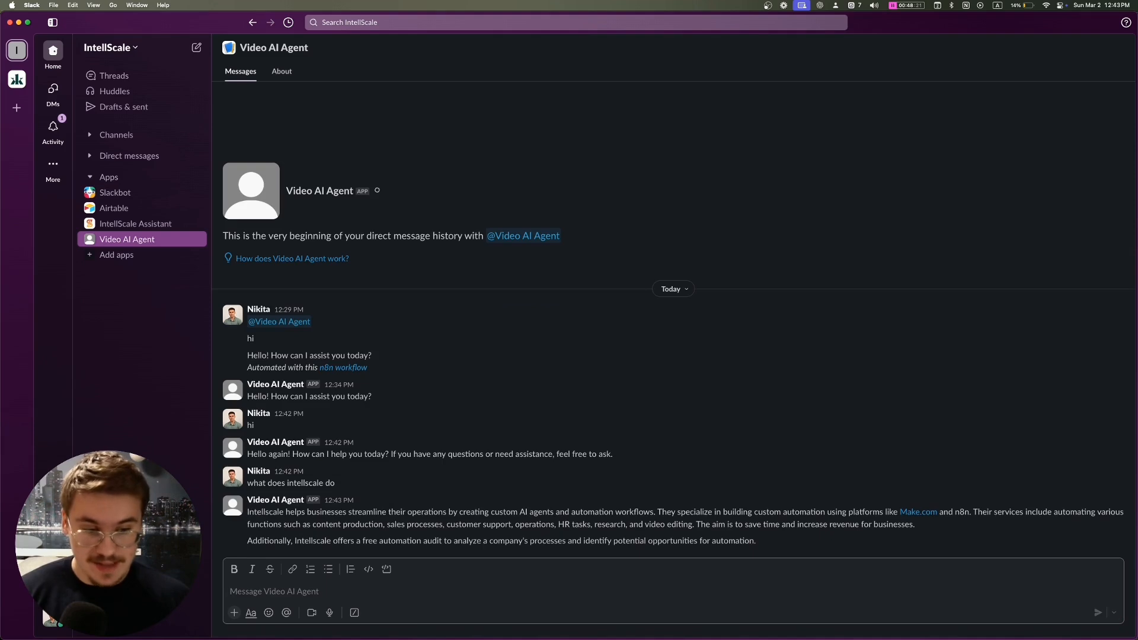